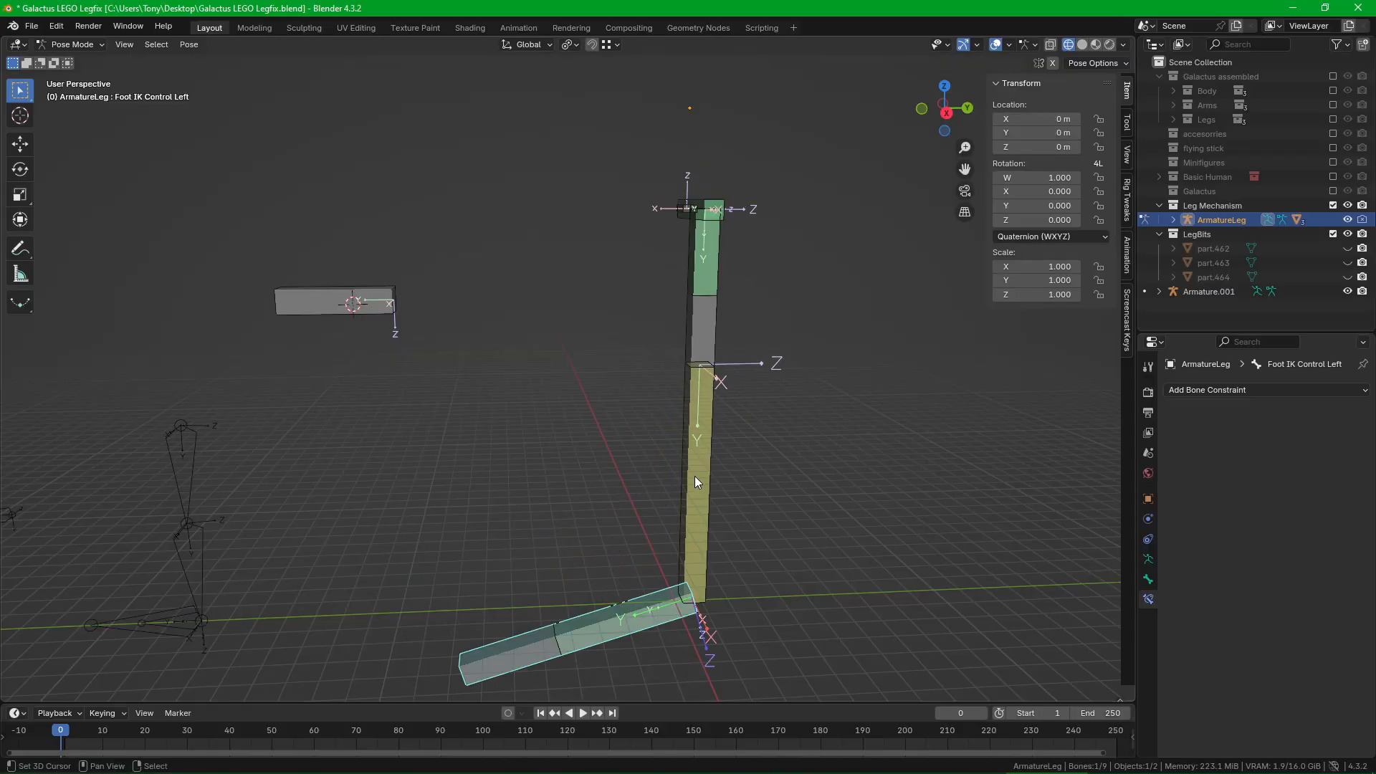
# Step: Test how the leg bends by moving the left foot IK control bone freely, and cancel the move
pyautogui.moveTo(759, 485); pyautogui.dragTo(747, 474, button='middle')
pyautogui.press('g')
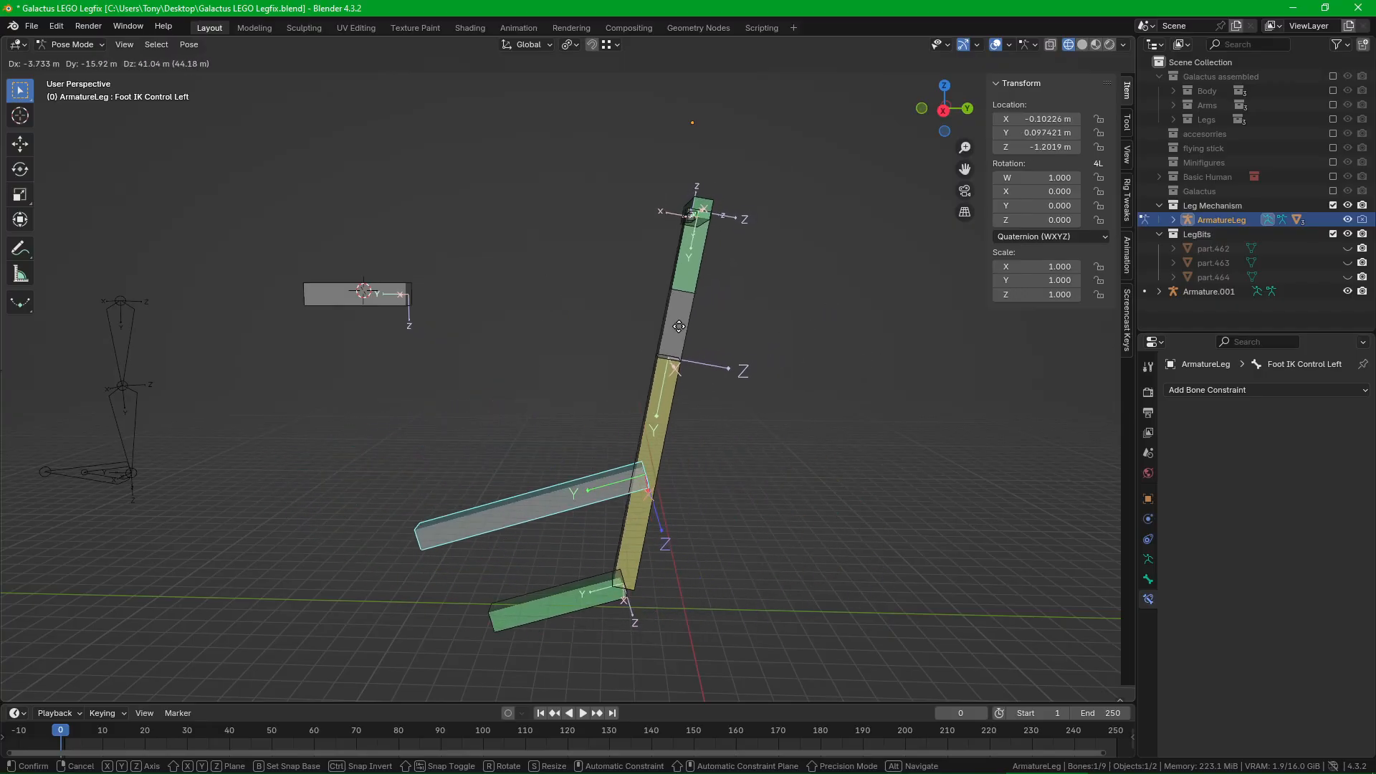
pyautogui.rightClick(724, 387)
# Step: In Edit Mode, move the knee joint at the end of Thigh.L slightly backward along the global Y axis
pyautogui.press('Tab')
pyautogui.click(696, 361)
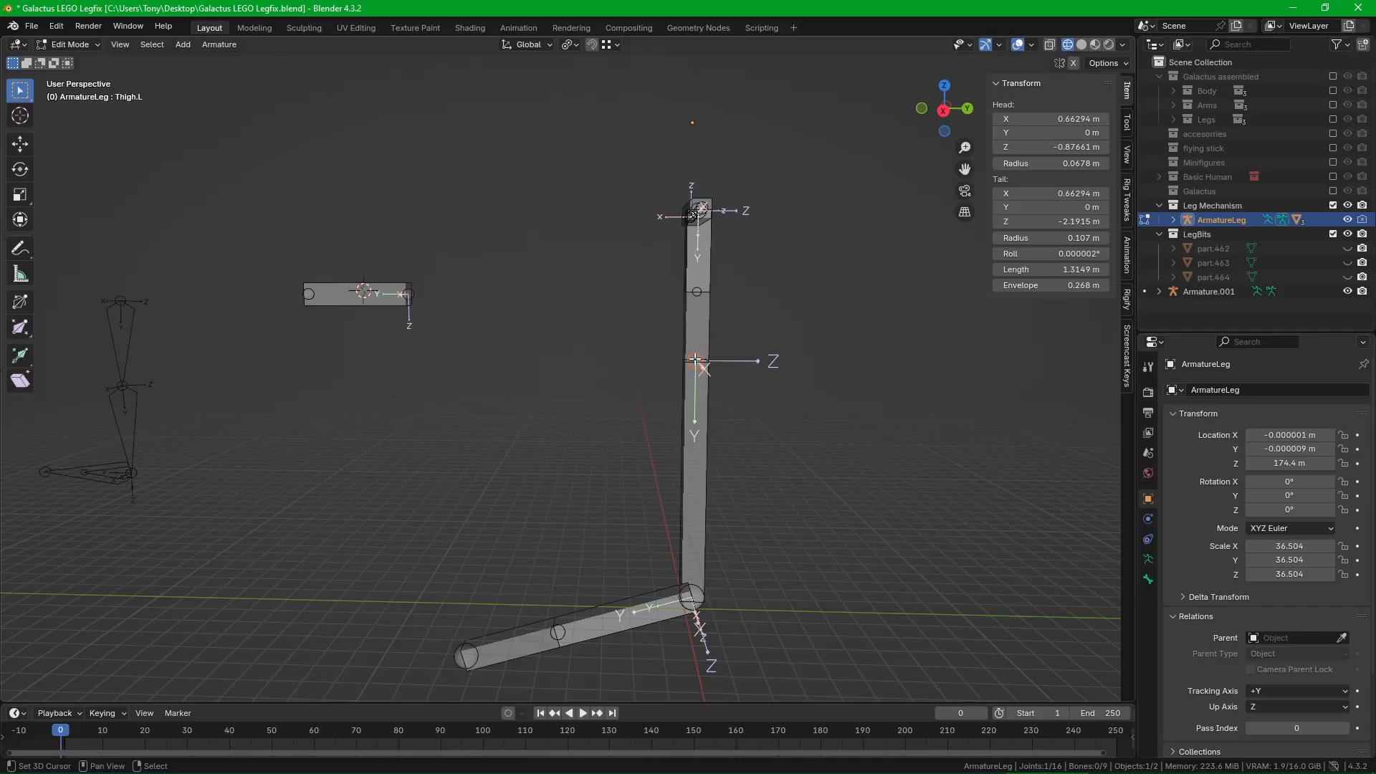
pyautogui.scroll(2, 696, 360)
pyautogui.press('g')
pyautogui.press('y')
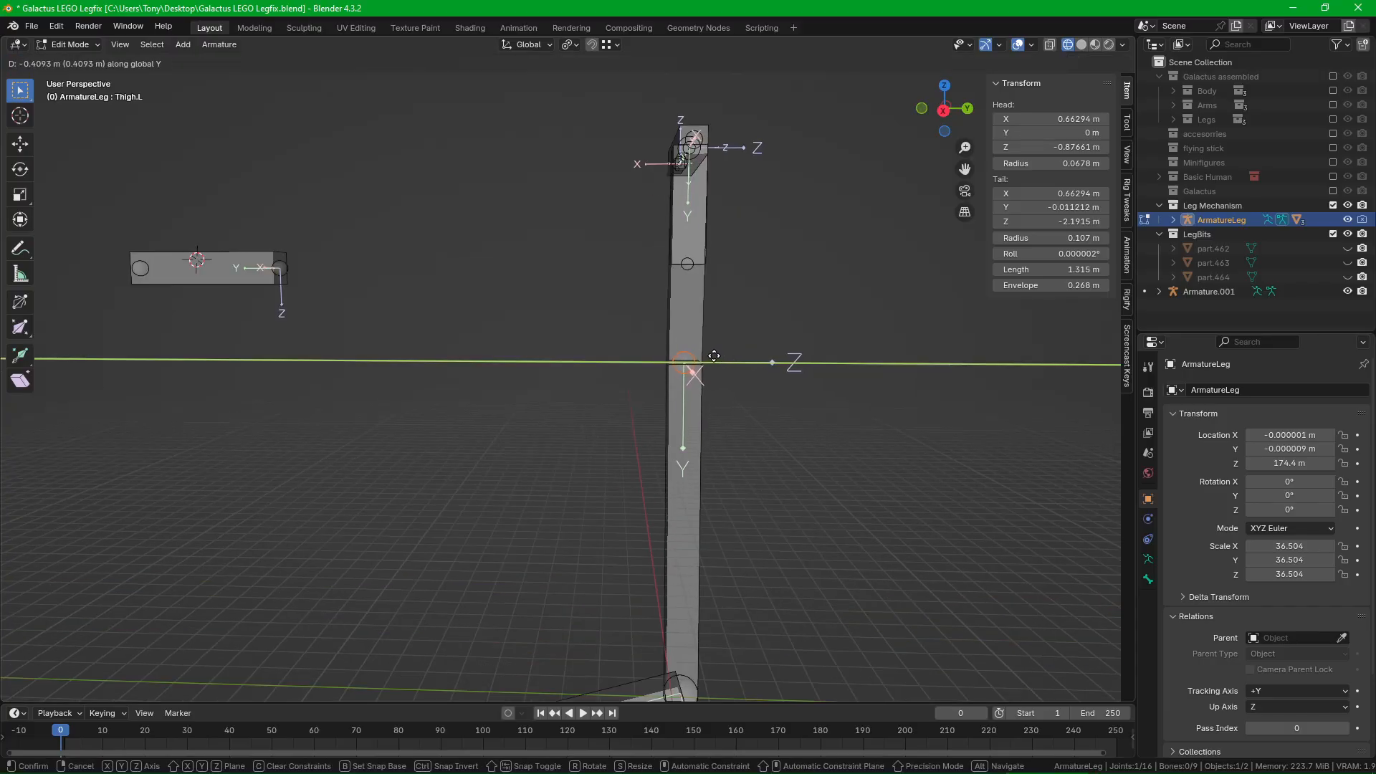
pyautogui.click(711, 363)
pyautogui.scroll(-3, 721, 453)
pyautogui.press('Tab')
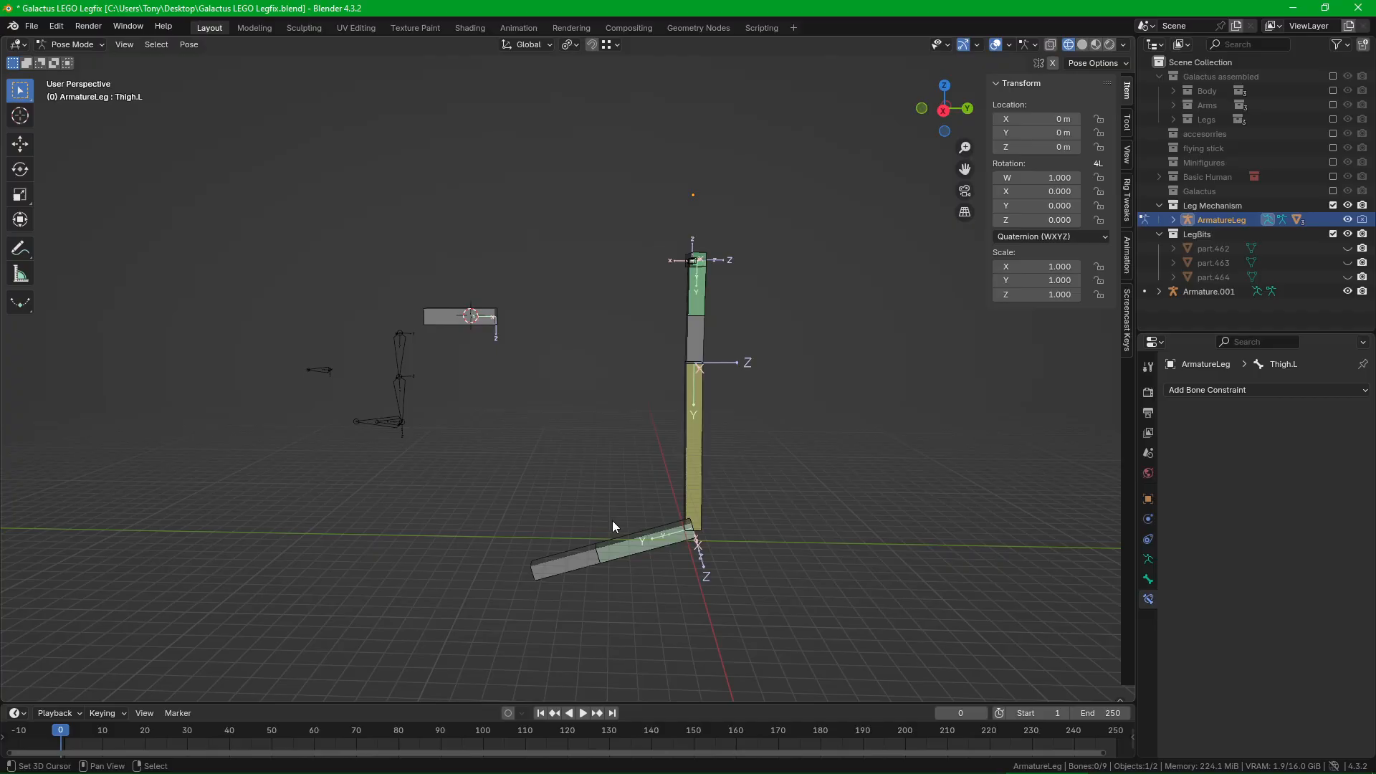
# Step: Test the adjusted knee by moving the left foot IK control bone in Pose Mode, and cancel the move
pyautogui.click(545, 551)
pyautogui.press('g')
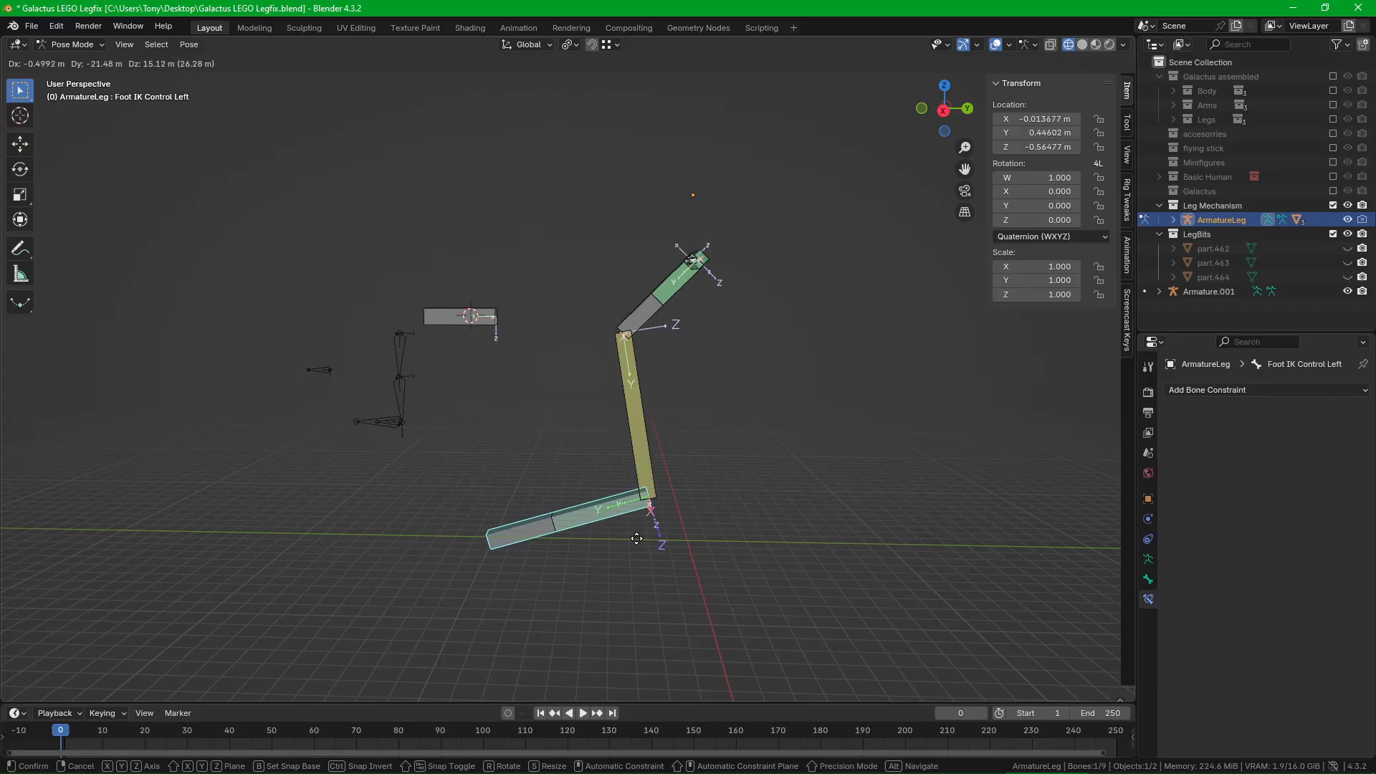
pyautogui.press('Escape')
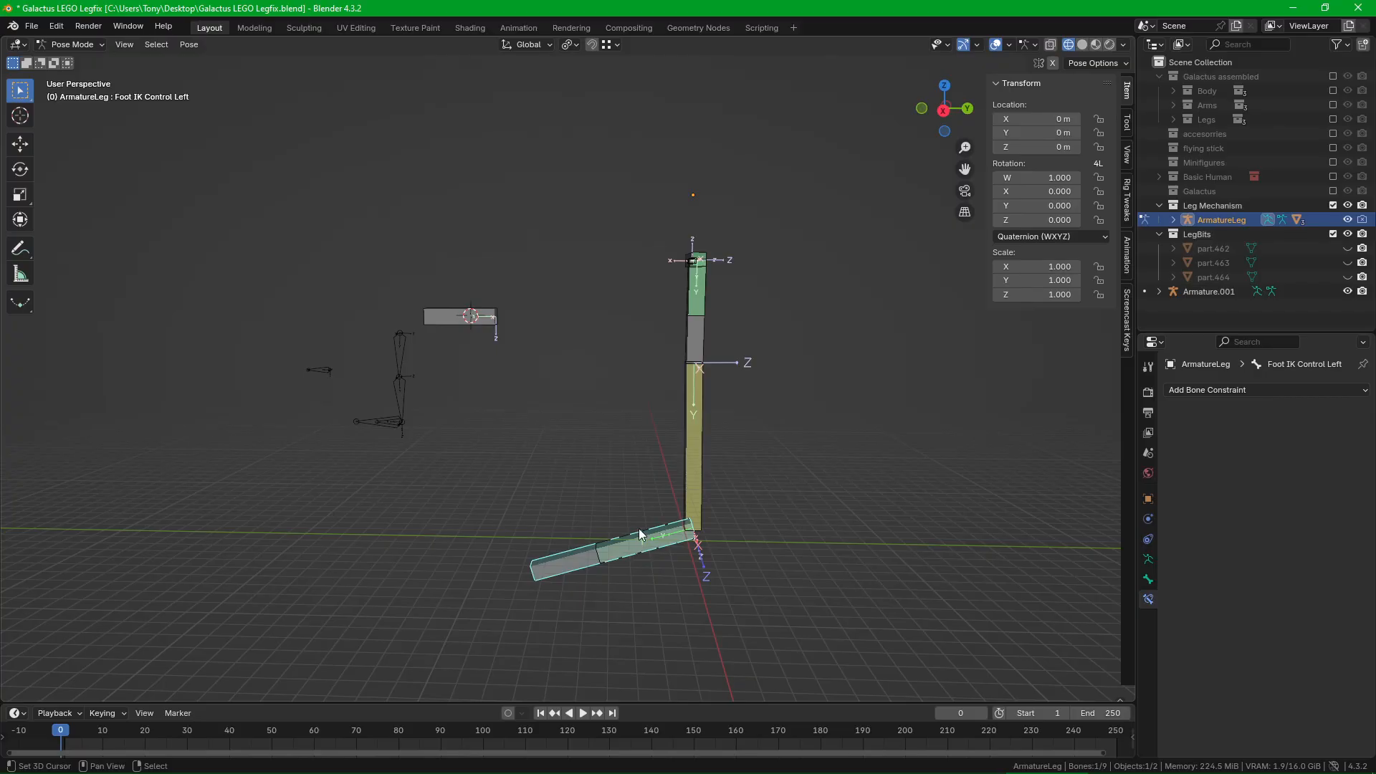
pyautogui.scroll(2, 639, 529)
pyautogui.keyDown('shift'); pyautogui.moveTo(713, 388); pyautogui.dragTo(724, 495, button='middle'); pyautogui.keyUp('shift')
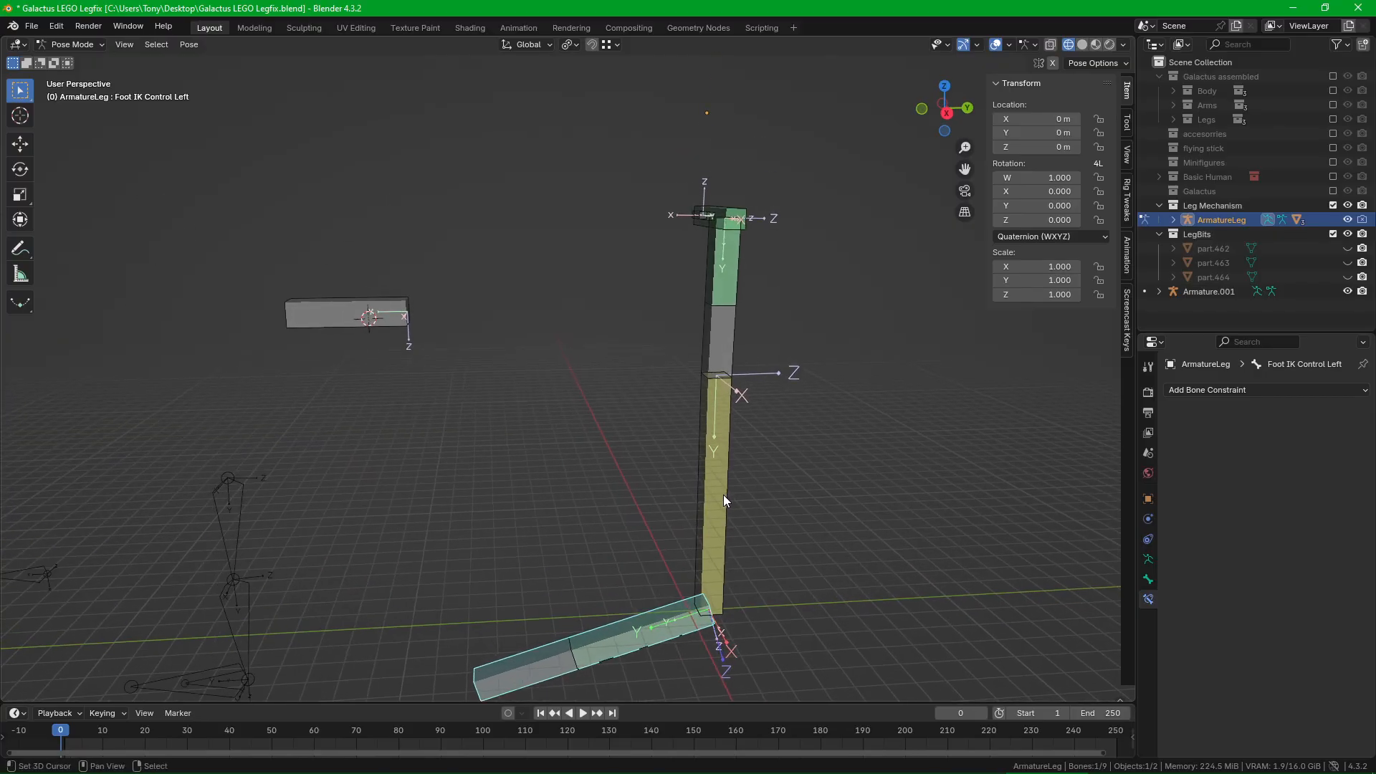
# Step: Select Armature.001 in Object Mode and scale it uniformly to about 4.444
pyautogui.press('Tab')
pyautogui.scroll(-5, 724, 495)
pyautogui.keyDown('shift'); pyautogui.moveTo(604, 538); pyautogui.dragTo(608, 492, button='middle'); pyautogui.keyUp('shift')
pyautogui.scroll(4, 608, 492)
pyautogui.rightClick(658, 418)
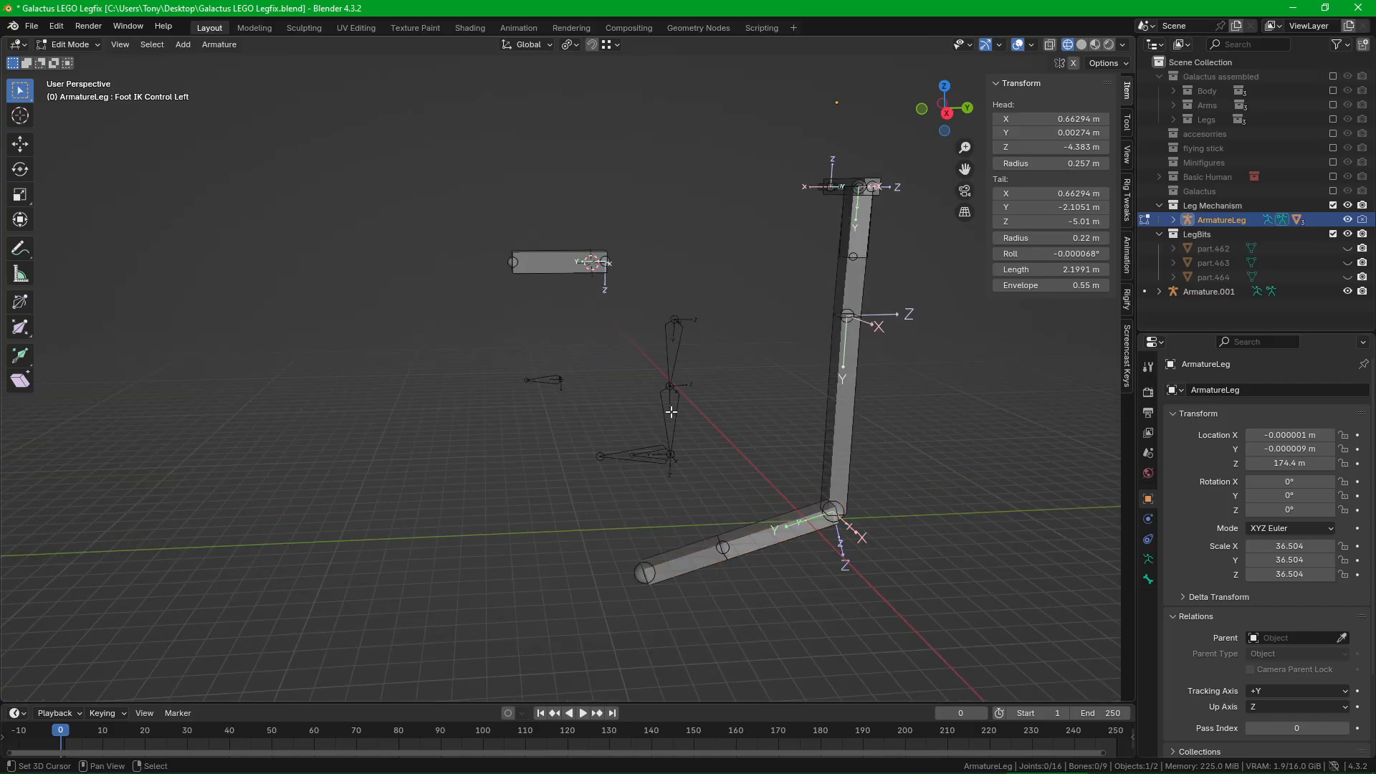
pyautogui.hotkey('ctrl', 'Tab')
pyautogui.click(574, 411)
pyautogui.click(664, 400)
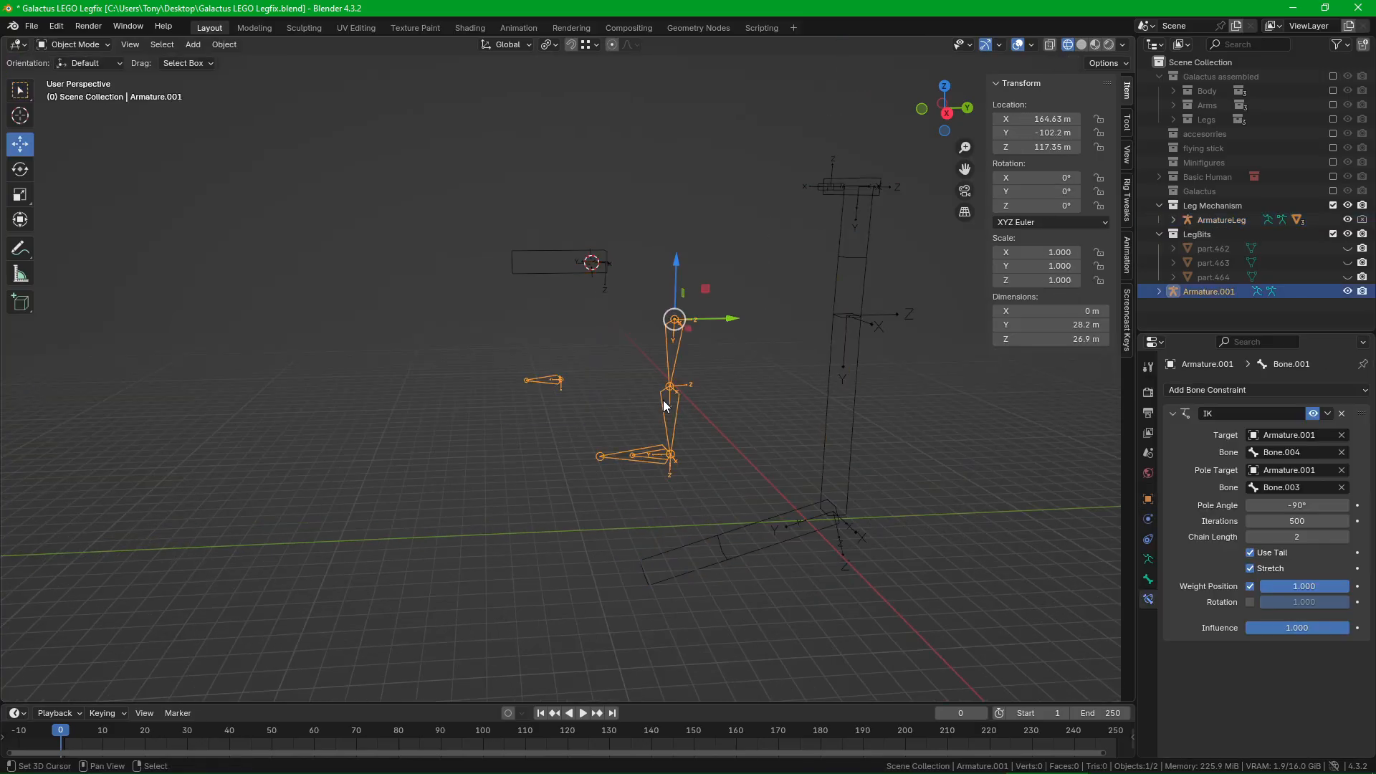
pyautogui.moveTo(664, 400); pyautogui.dragTo(566, 409, button='middle')
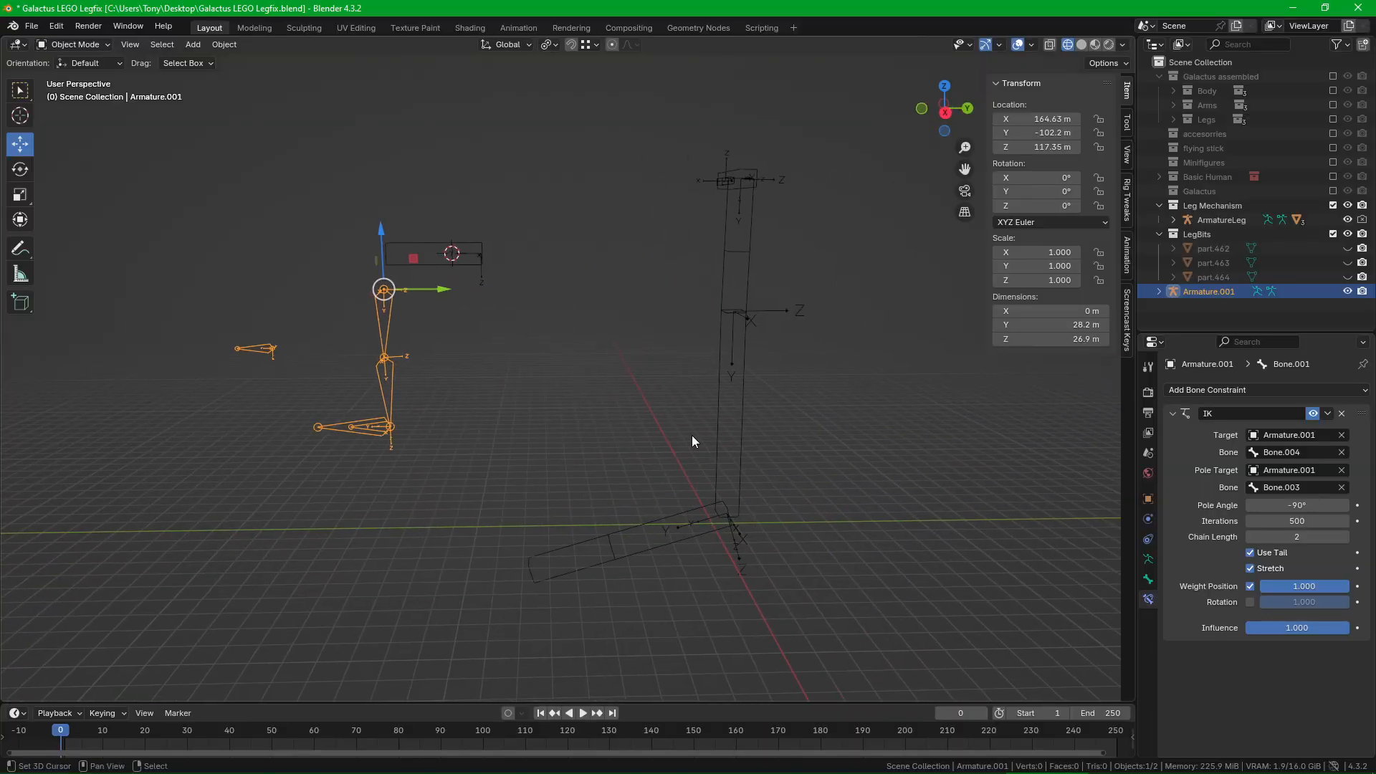
pyautogui.press('s')
pyautogui.click(397, 489)
pyautogui.scroll(-5, 398, 489)
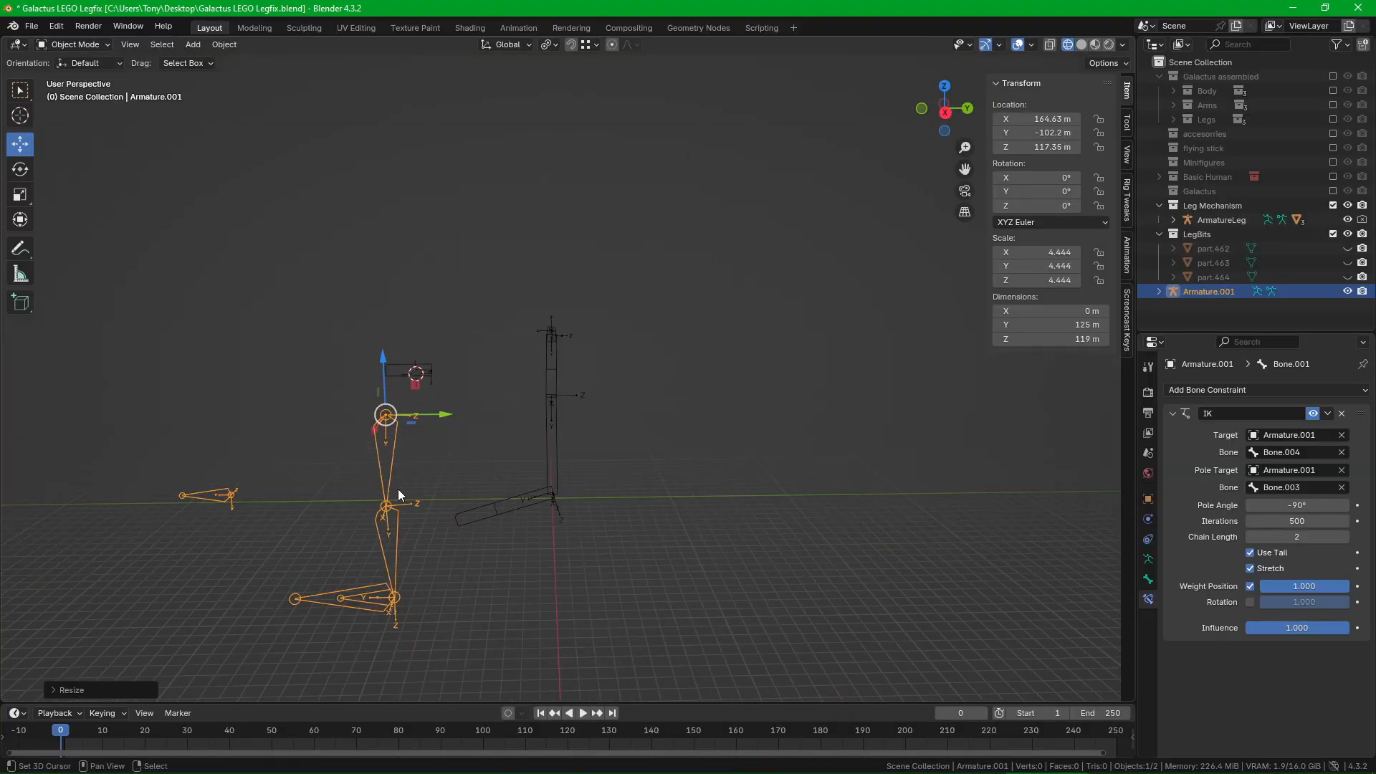
# Step: Move Armature.001 along the global Y axis to about 23.05 m, beside the main leg rig
pyautogui.keyDown('shift'); pyautogui.moveTo(301, 469); pyautogui.dragTo(446, 492, button='middle'); pyautogui.keyUp('shift')
pyautogui.press('g')
pyautogui.press('y')
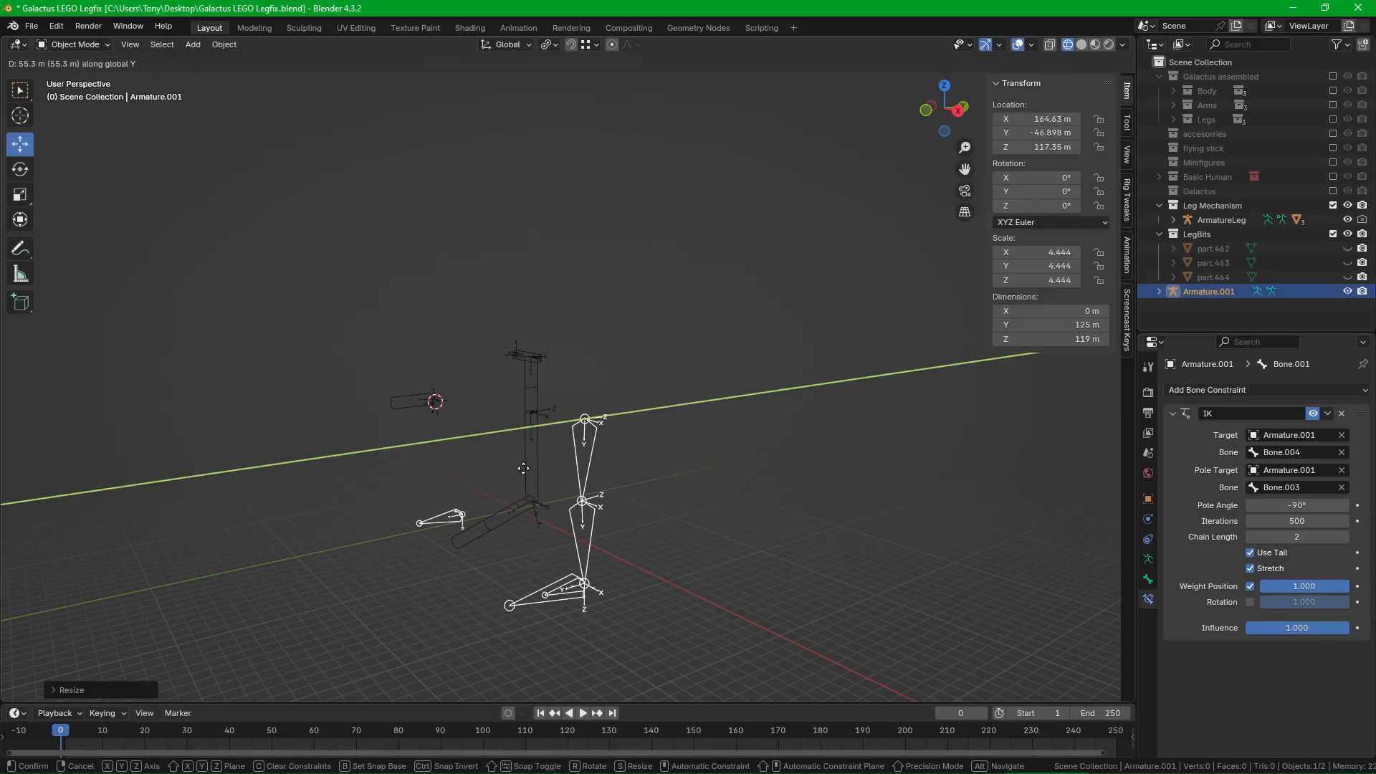
pyautogui.click(620, 459)
pyautogui.moveTo(622, 458); pyautogui.dragTo(556, 473, button='middle')
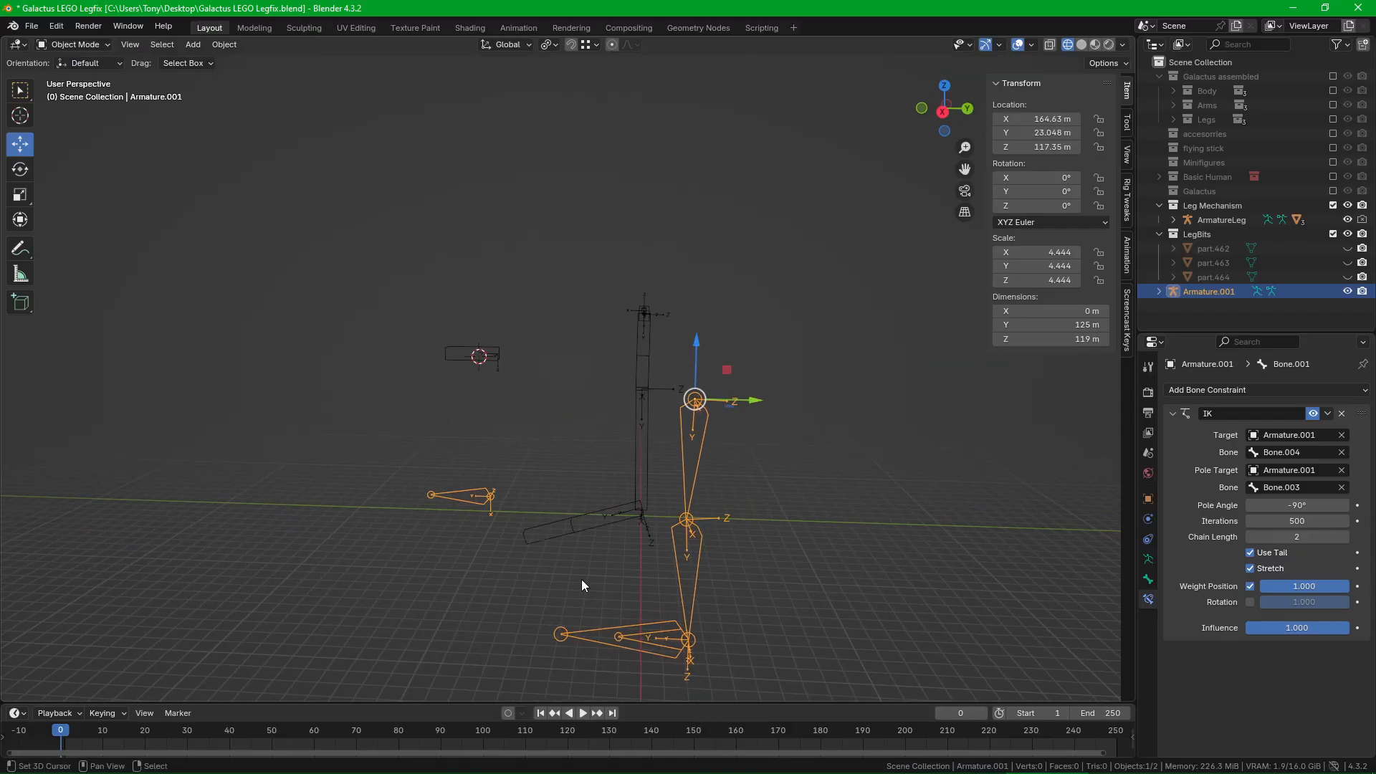
# Step: In Edit Mode, move Armature.001's knee joint along Y to about -0.216 m so the leg is nearly straight
pyautogui.moveTo(582, 586); pyautogui.dragTo(719, 573, button='middle')
pyautogui.press('Tab')
pyautogui.scroll(2, 720, 502)
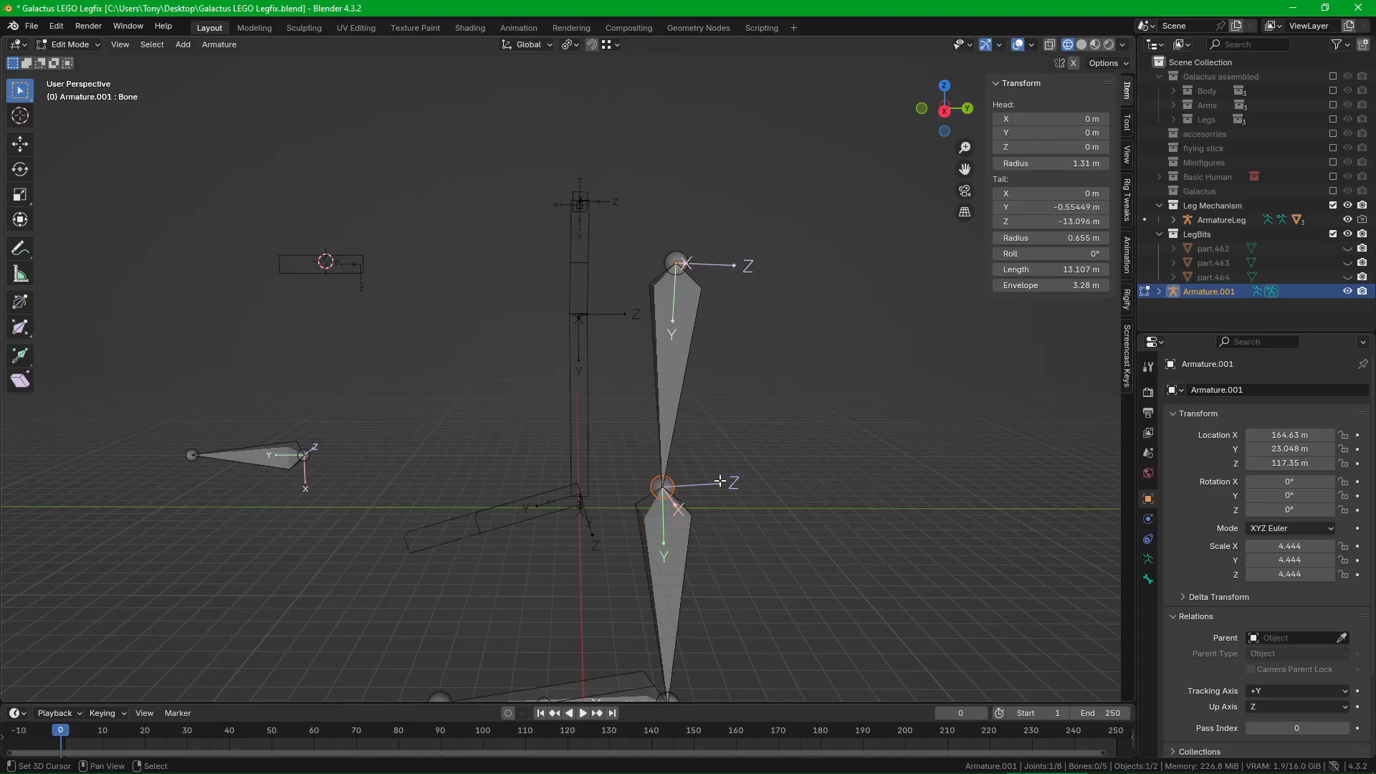
pyautogui.press('g')
pyautogui.press('y')
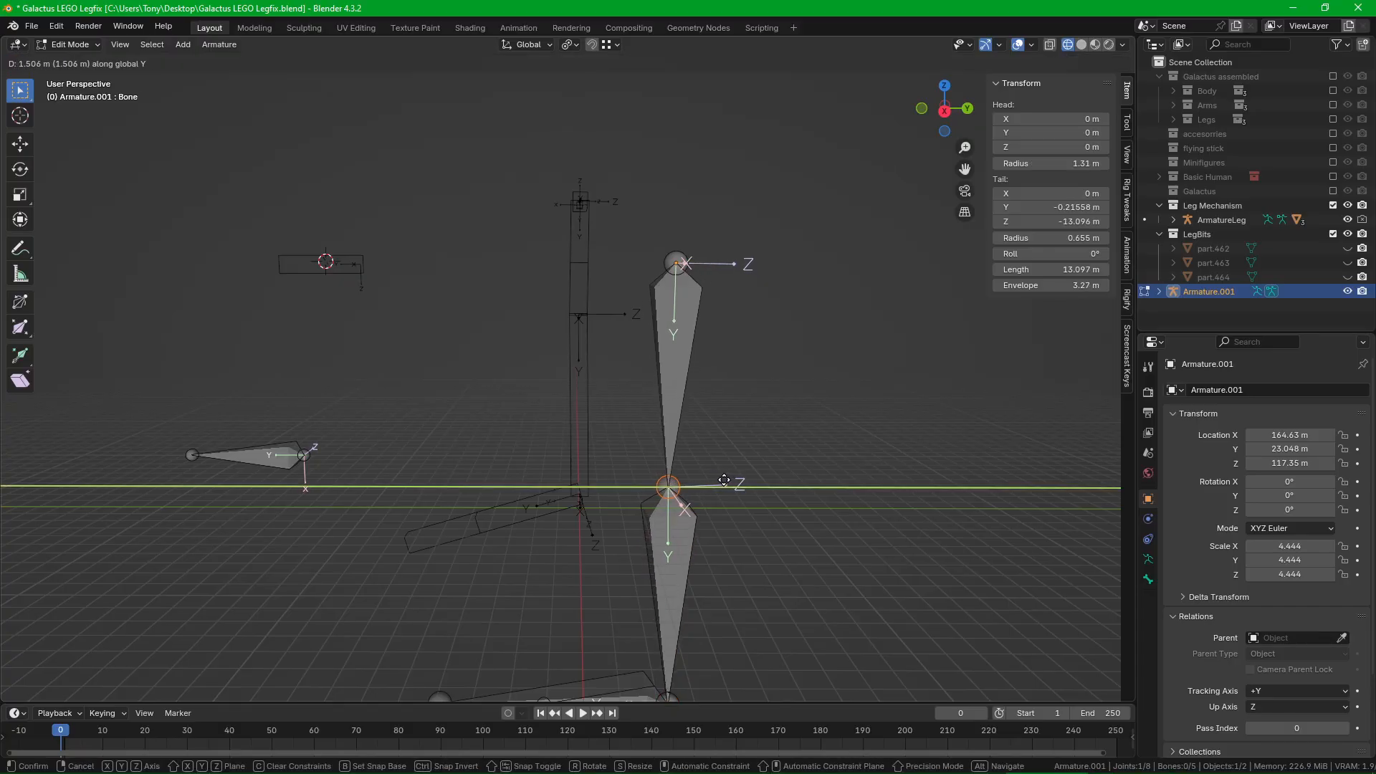
pyautogui.click(724, 481)
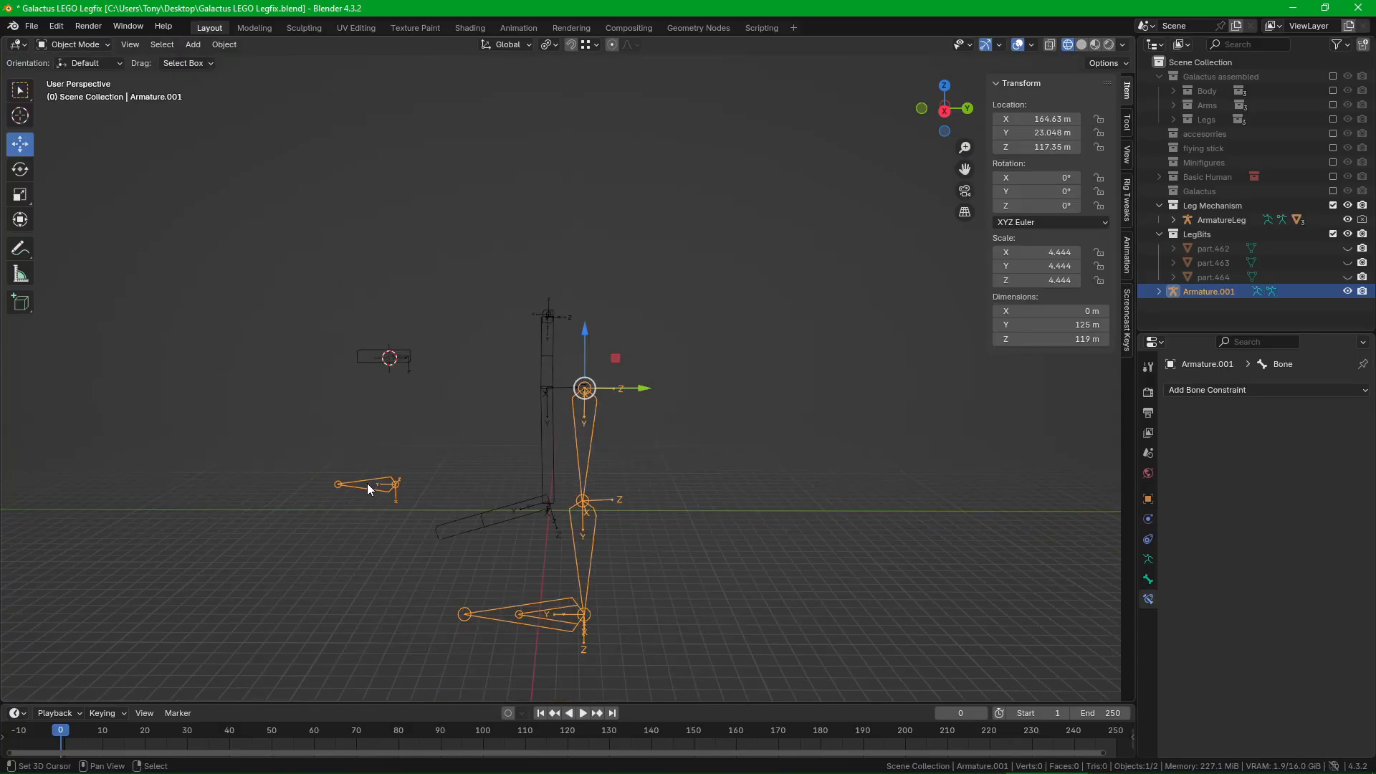
# Step: Test Armature.001's IK in Pose Mode by moving Bone.004 freely and along Z, and cancel both moves
pyautogui.click(367, 484)
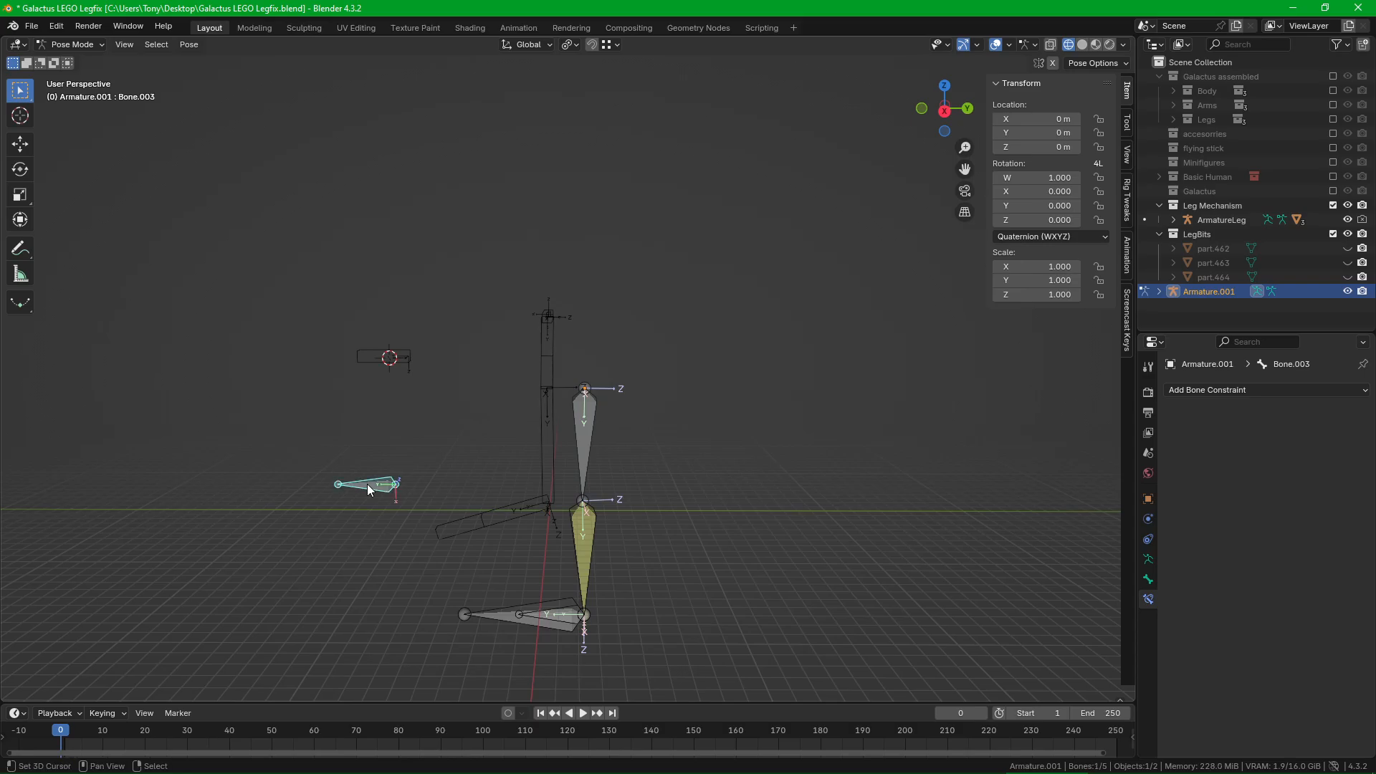
pyautogui.moveTo(443, 496); pyautogui.dragTo(459, 504, button='middle')
pyautogui.rightClick(505, 605)
pyautogui.press('g')
pyautogui.rightClick(505, 578)
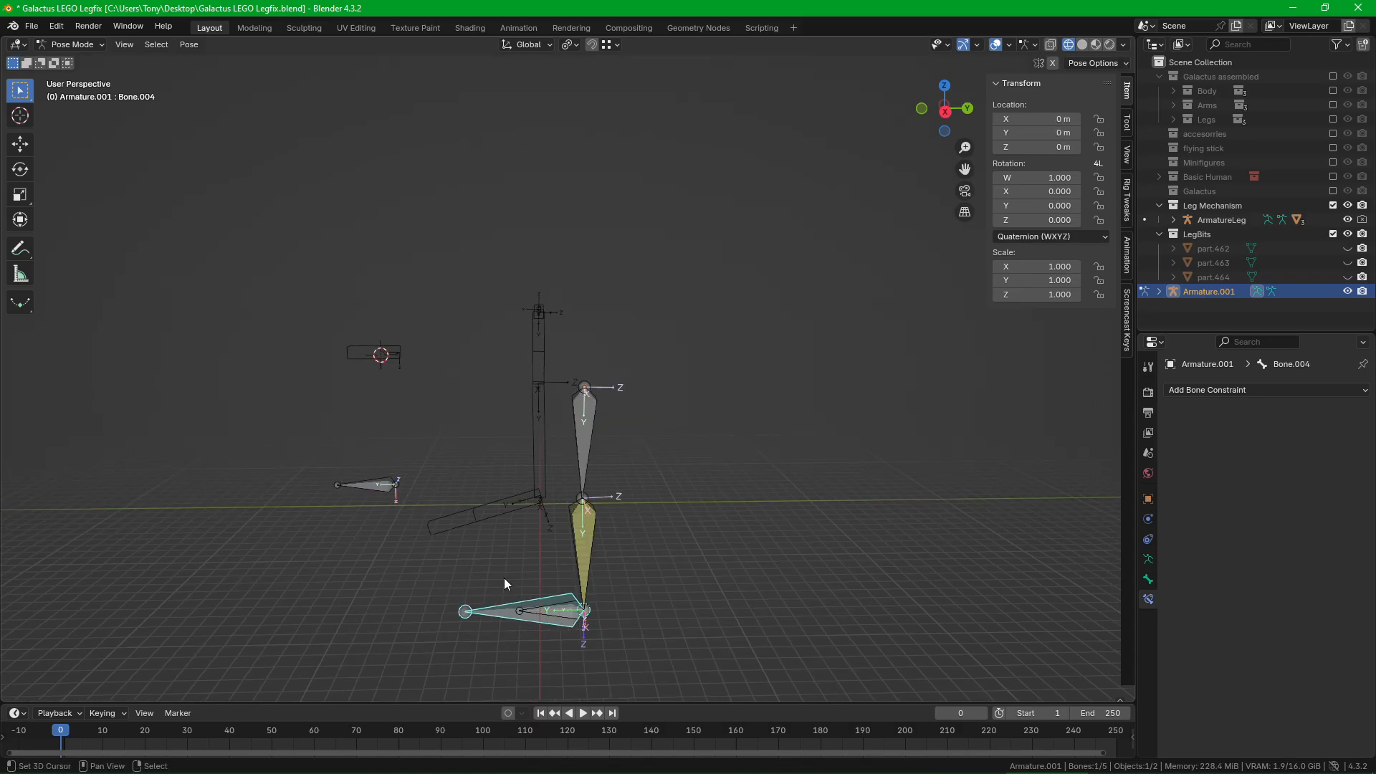
pyautogui.moveTo(505, 578); pyautogui.dragTo(652, 490, button='middle')
pyautogui.press('g')
pyautogui.press('z')
pyautogui.rightClick(618, 530)
# Step: Select Armature.001's upper and lower leg bones together to show the IK chain
pyautogui.scroll(3, 519, 532)
pyautogui.rightClick(642, 377)
pyautogui.keyDown('shift'); pyautogui.rightClick(654, 549); pyautogui.keyUp('shift')
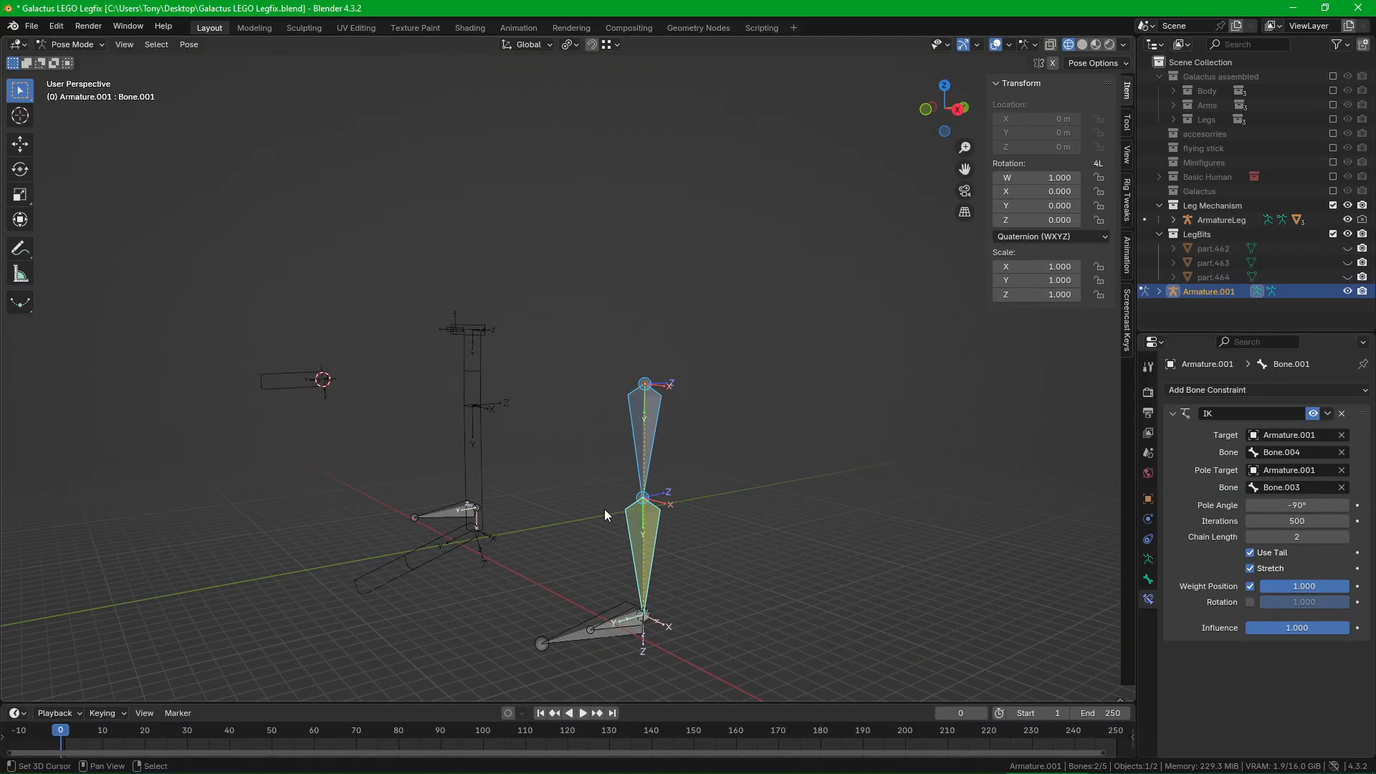
# Step: Switch to posing ArmatureLeg, test the left foot IK control by moving it along Z, and cancel the move
pyautogui.hotkey('ctrl', 'Tab')
pyautogui.scroll(3, 469, 398)
pyautogui.rightClick(469, 399)
pyautogui.hotkey('ctrl', 'Tab')
pyautogui.keyDown('shift'); pyautogui.moveTo(469, 399); pyautogui.dragTo(570, 559, button='middle'); pyautogui.keyUp('shift')
pyautogui.rightClick(553, 626)
pyautogui.press('g')
pyautogui.press('z')
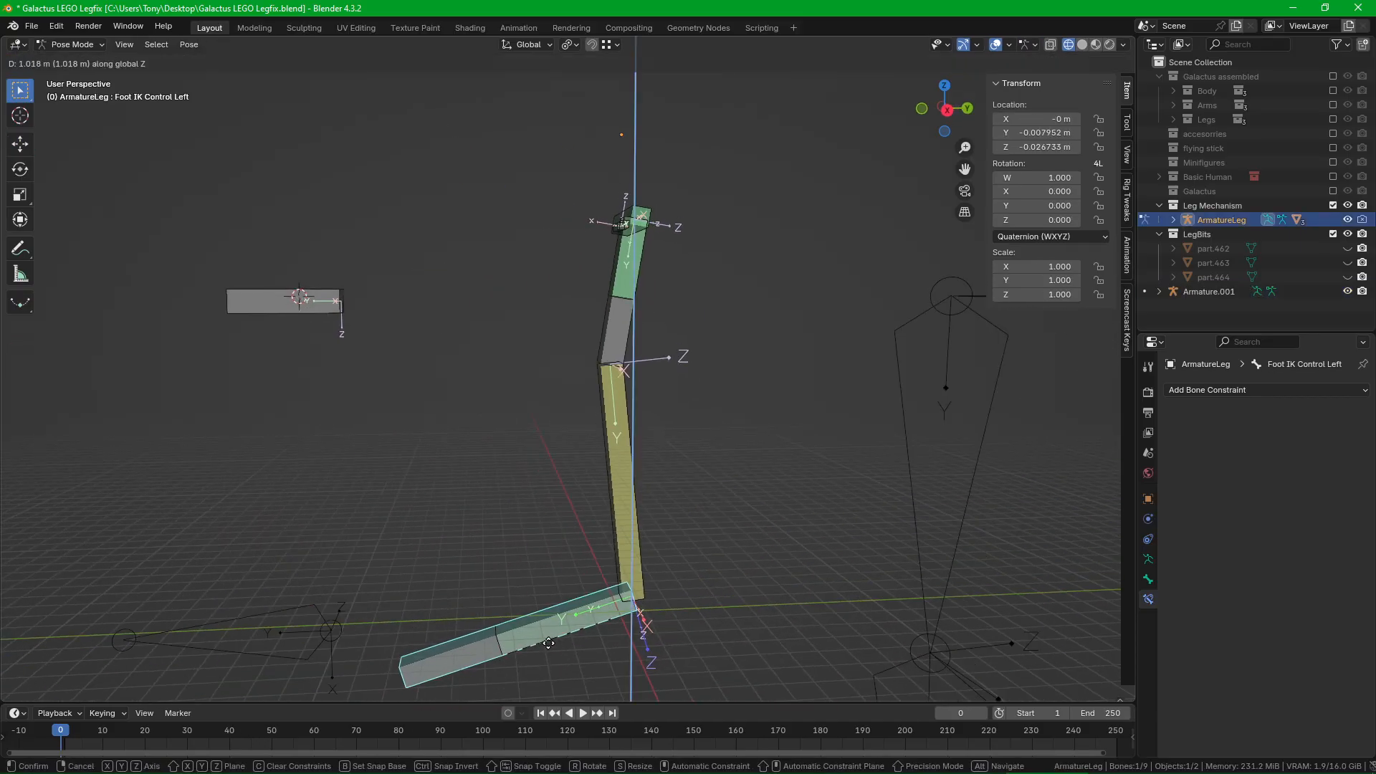
pyautogui.rightClick(543, 618)
pyautogui.scroll(-3, 616, 602)
pyautogui.keyDown('shift'); pyautogui.moveTo(631, 595); pyautogui.dragTo(628, 489, button='middle'); pyautogui.keyUp('shift')
# Step: Return to Object Mode and select Armature.001
pyautogui.hotkey('ctrl', 'Tab')
pyautogui.keyDown('shift'); pyautogui.moveTo(728, 430); pyautogui.dragTo(677, 493, button='middle'); pyautogui.keyUp('shift')
pyautogui.rightClick(728, 421)
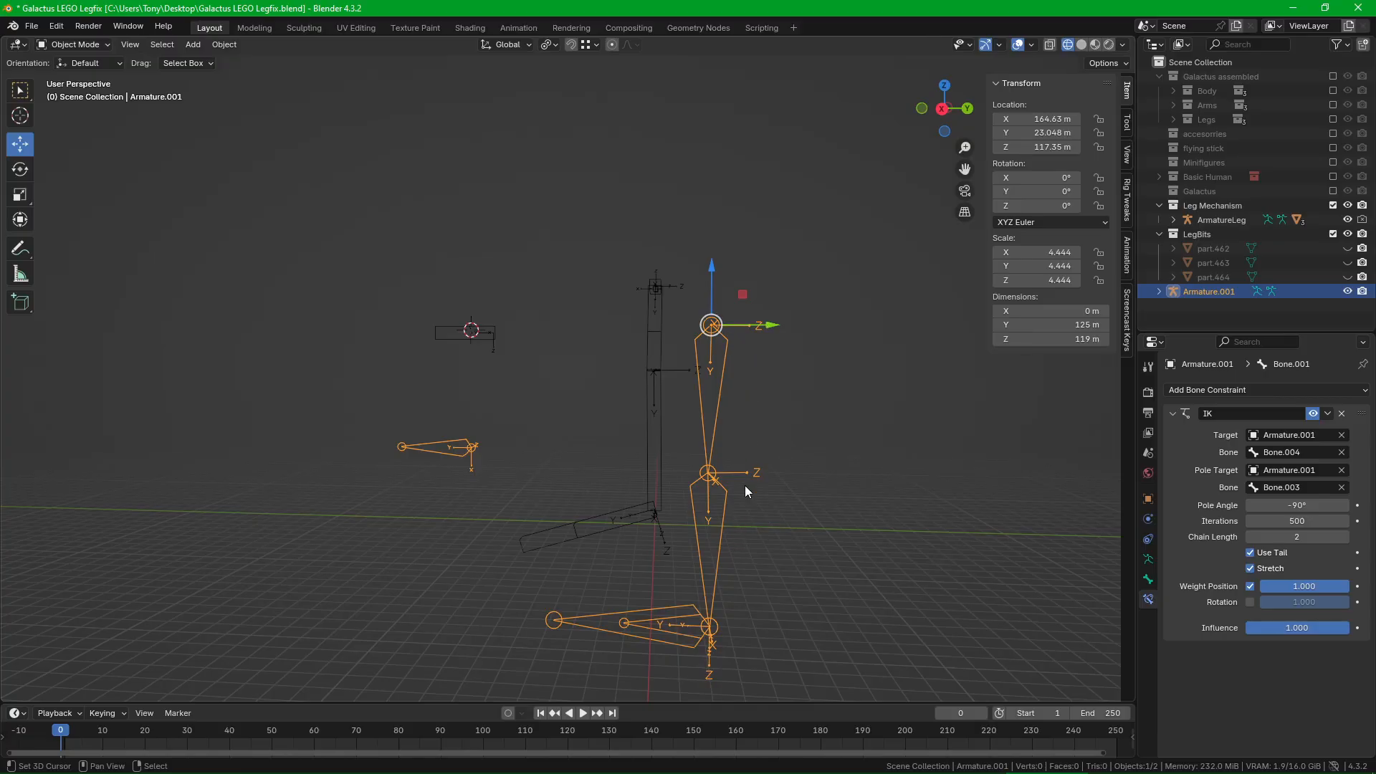
pyautogui.moveTo(747, 384)
pyautogui.mouseDown(button='middle')
pyautogui.moveTo(732, 436)
pyautogui.moveTo(745, 368)
pyautogui.mouseUp(button='middle')
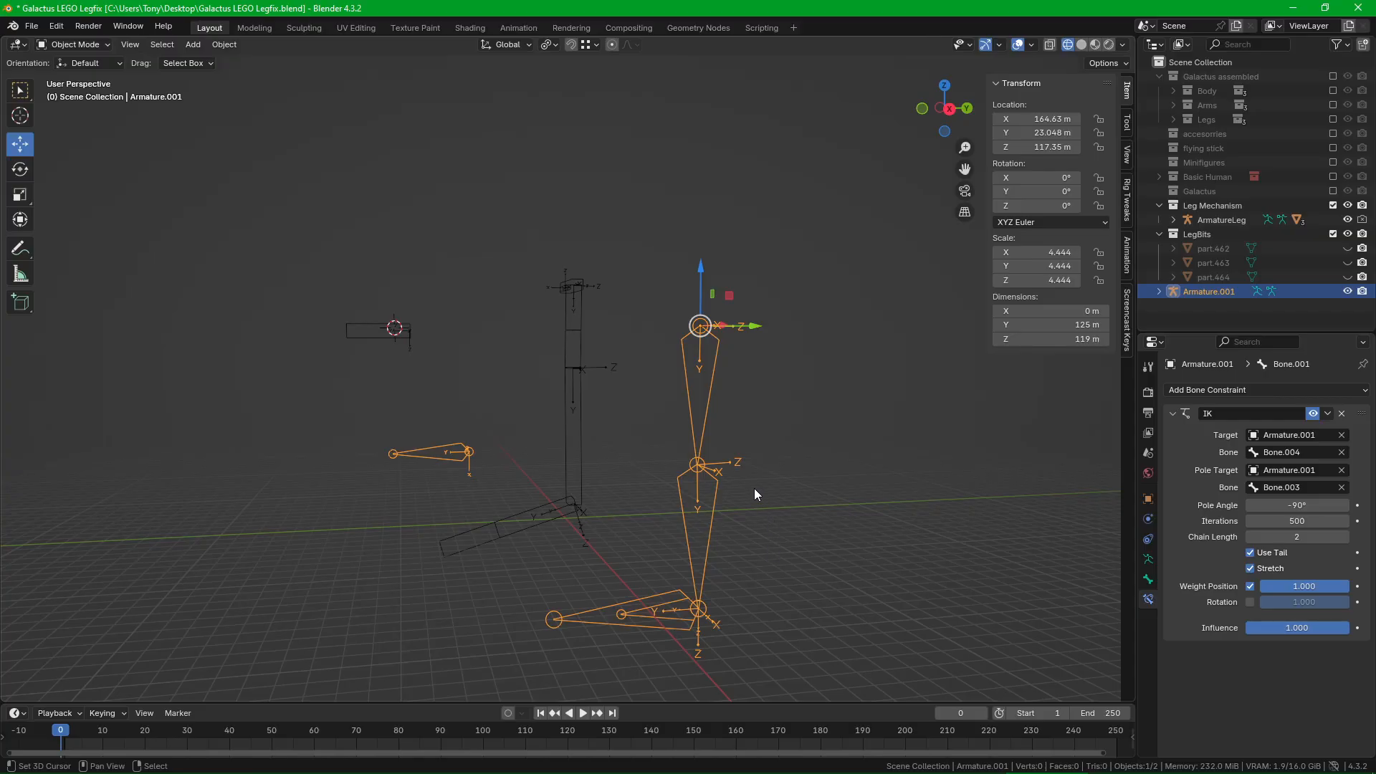
# Step: Rename Armature.001's upper leg bone to ThighIK
pyautogui.hotkey('ctrl', 'Tab')
pyautogui.click(709, 407)
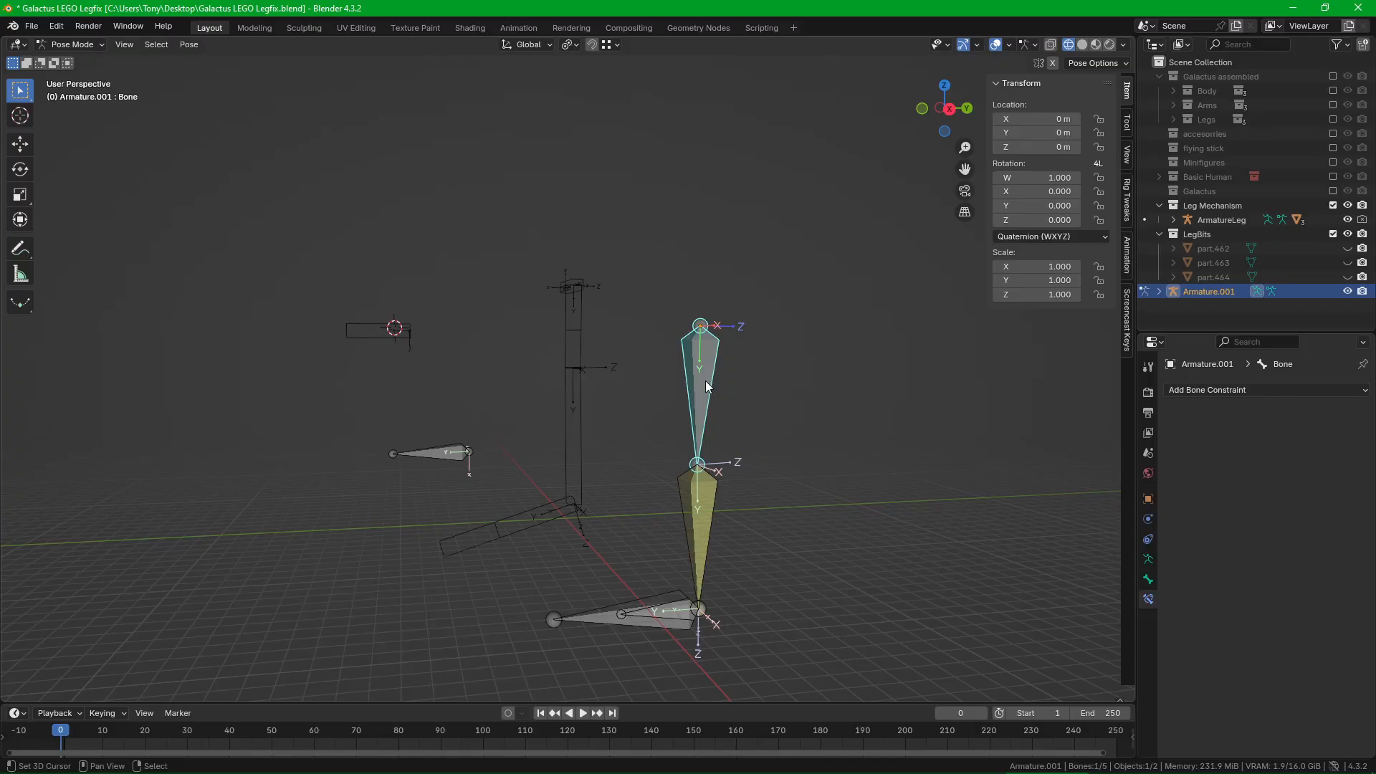
pyautogui.press('Tab')
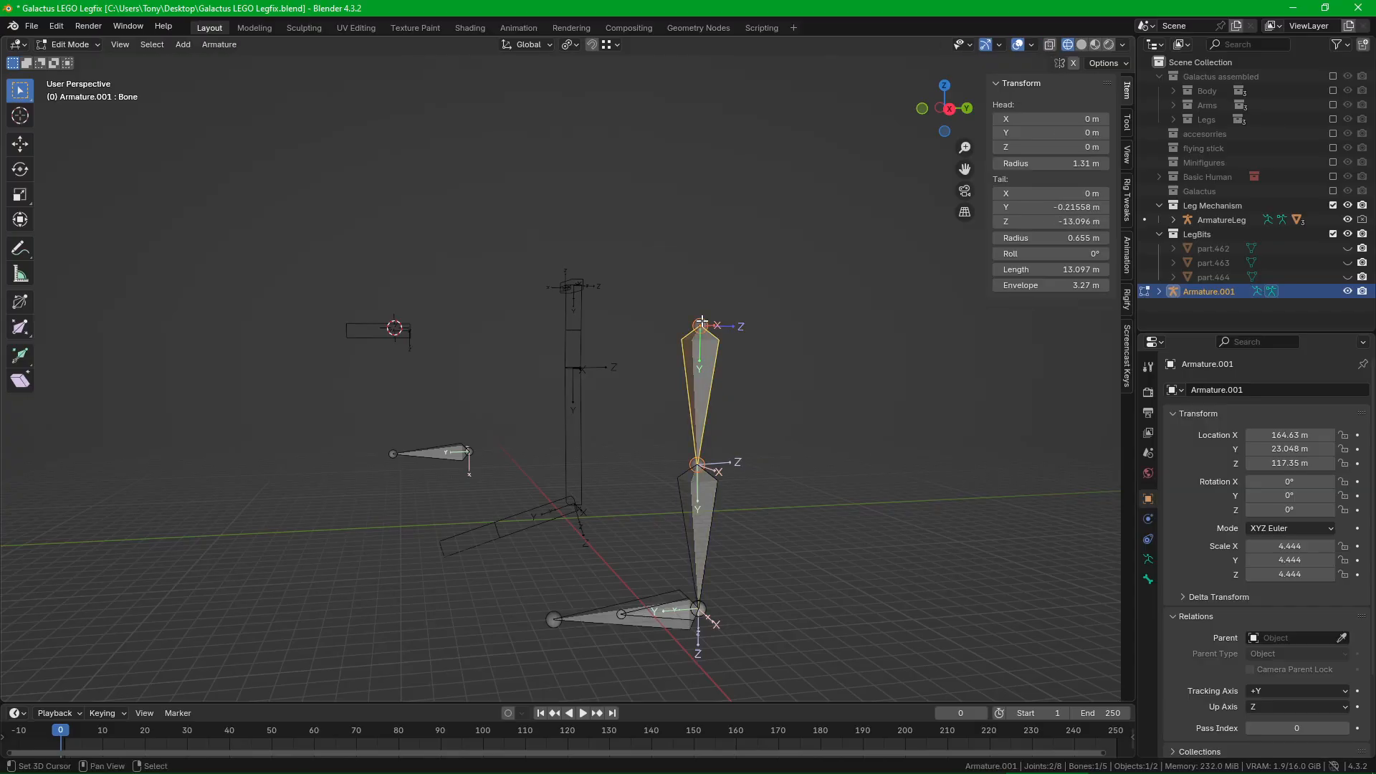
pyautogui.click(703, 324)
pyautogui.scroll(2, 702, 324)
pyautogui.click(701, 407)
pyautogui.keyDown('shift'); pyautogui.moveTo(714, 577); pyautogui.dragTo(745, 510, button='middle'); pyautogui.keyUp('shift')
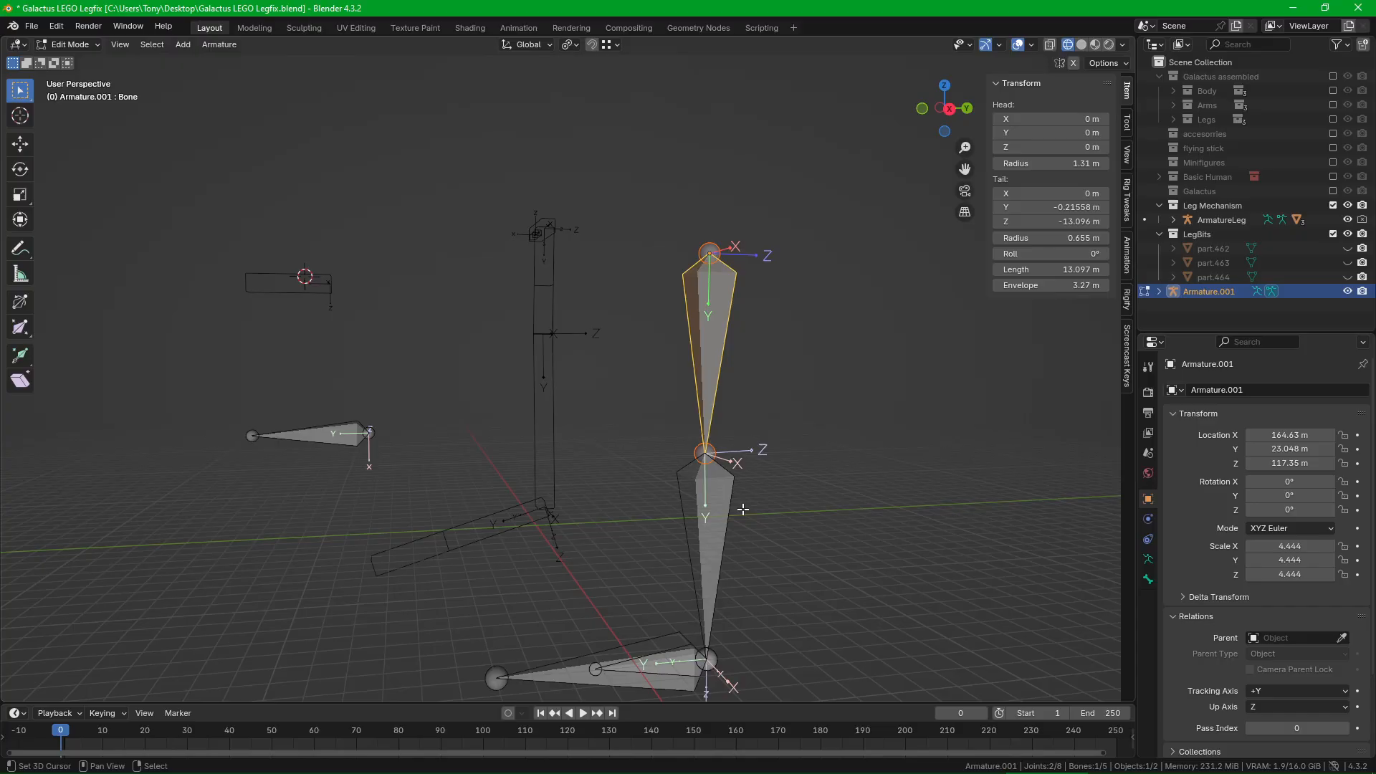
pyautogui.click(1148, 579)
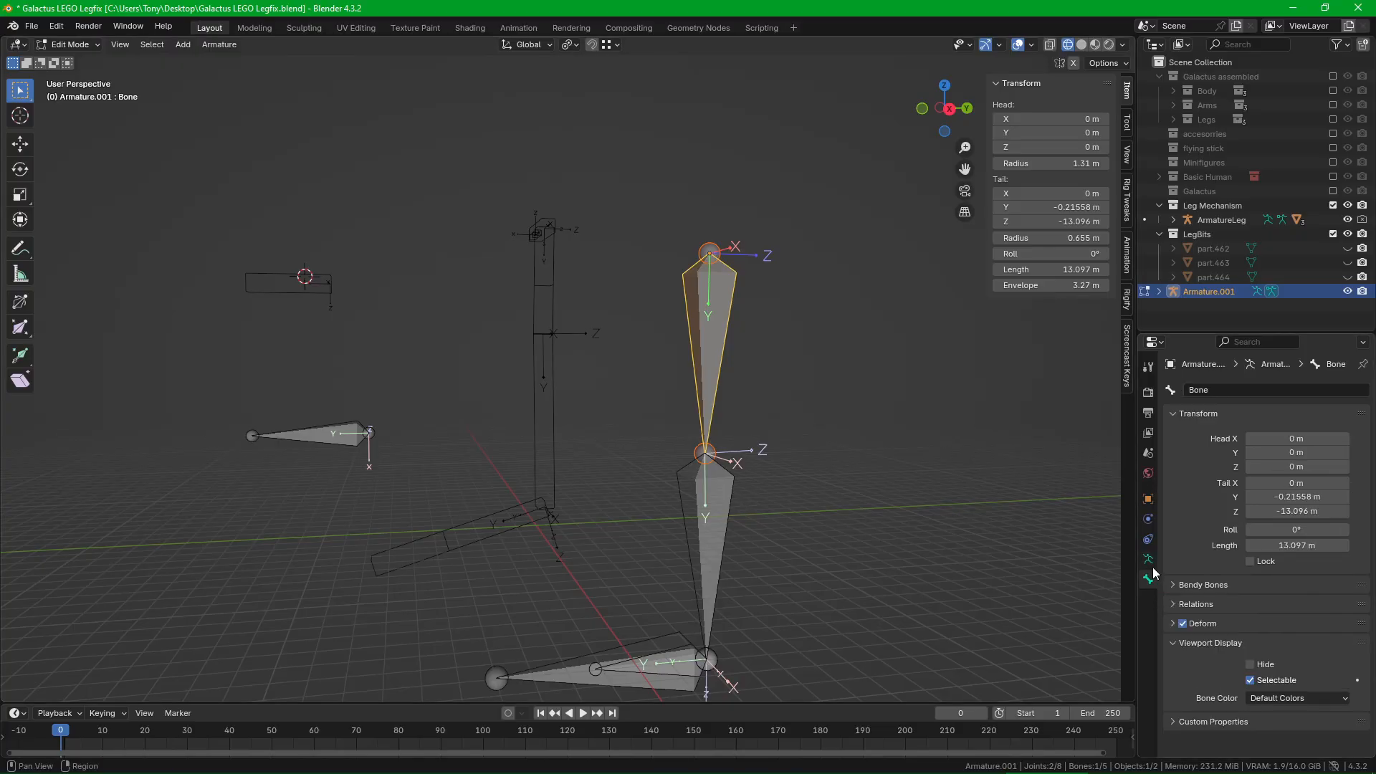
pyautogui.click(1213, 393)
pyautogui.write('ThighIK')
pyautogui.press('Return')
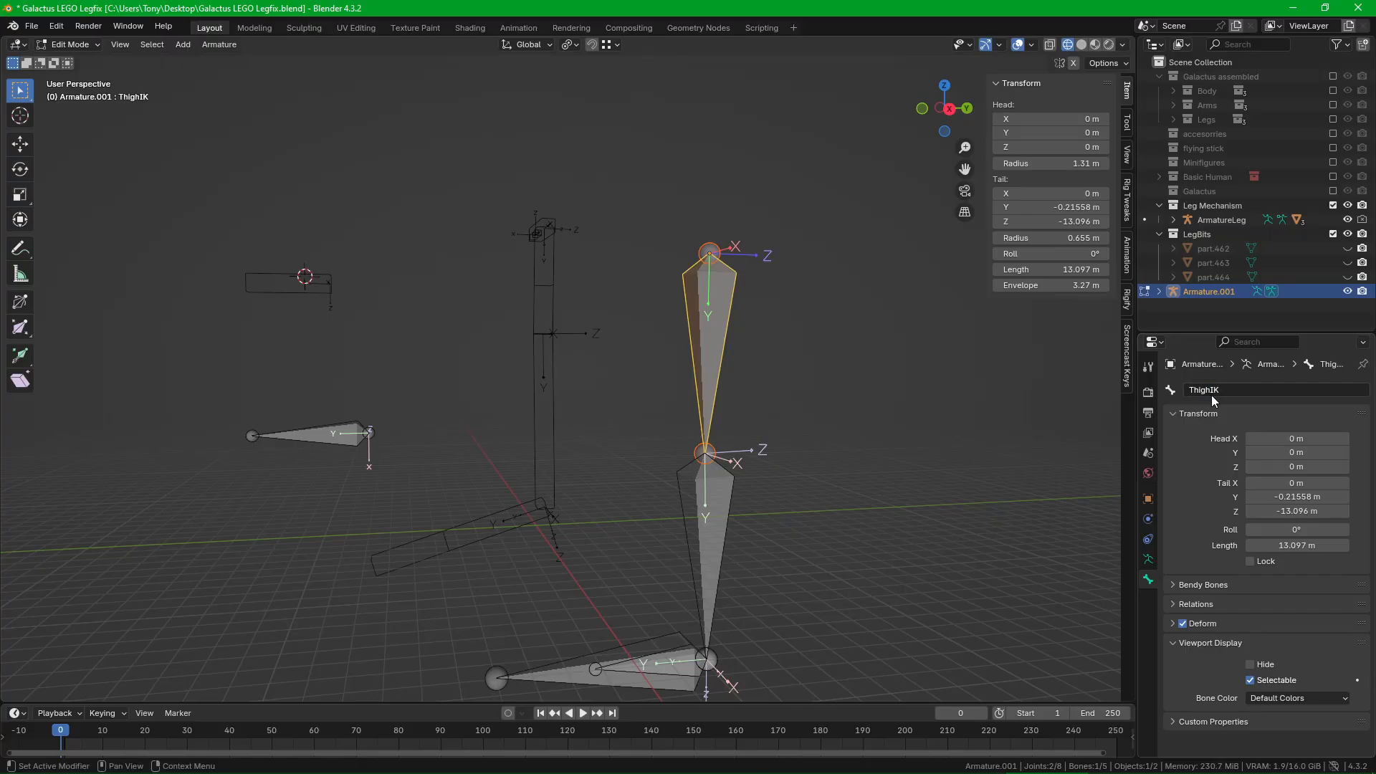
# Step: Rename the lower leg bone to ShinIK
pyautogui.click(706, 545)
pyautogui.click(1212, 389)
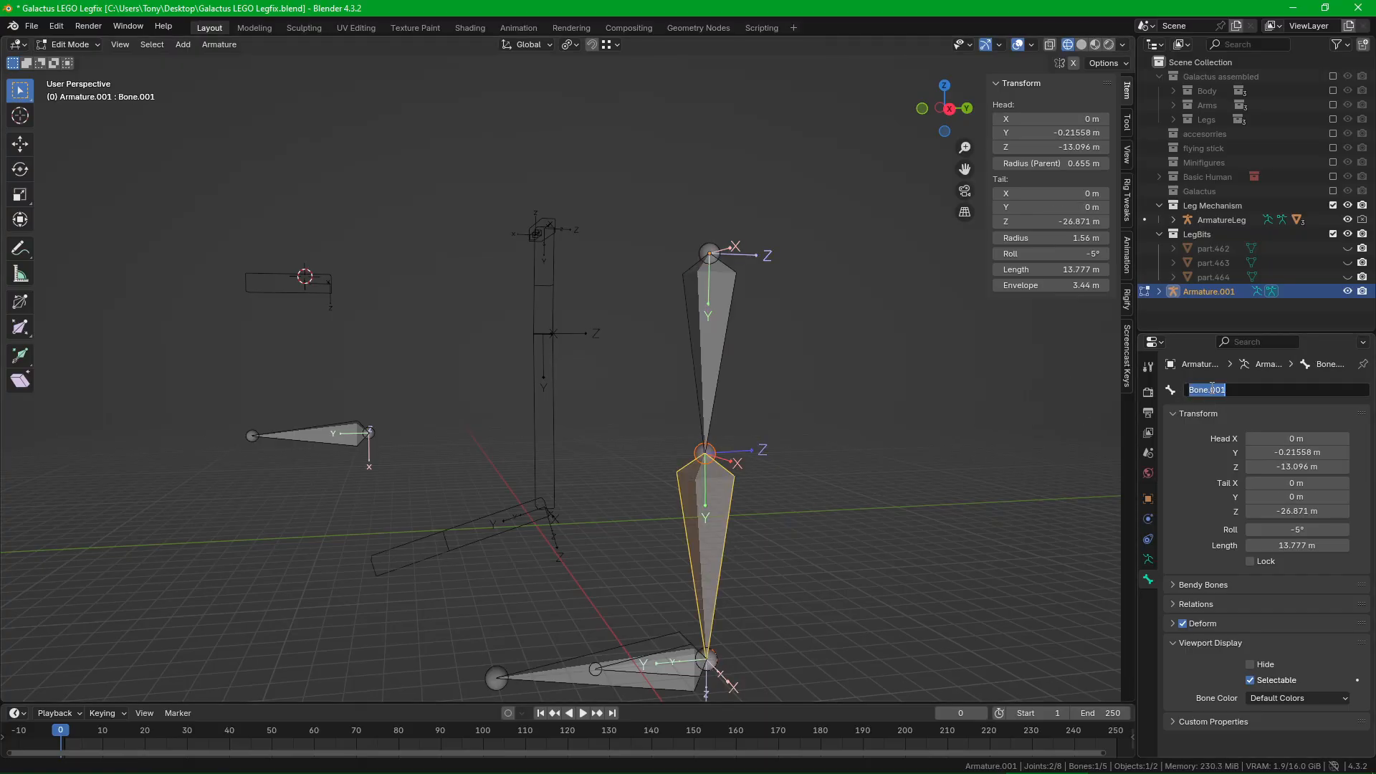
pyautogui.write('s')
pyautogui.press('Return')
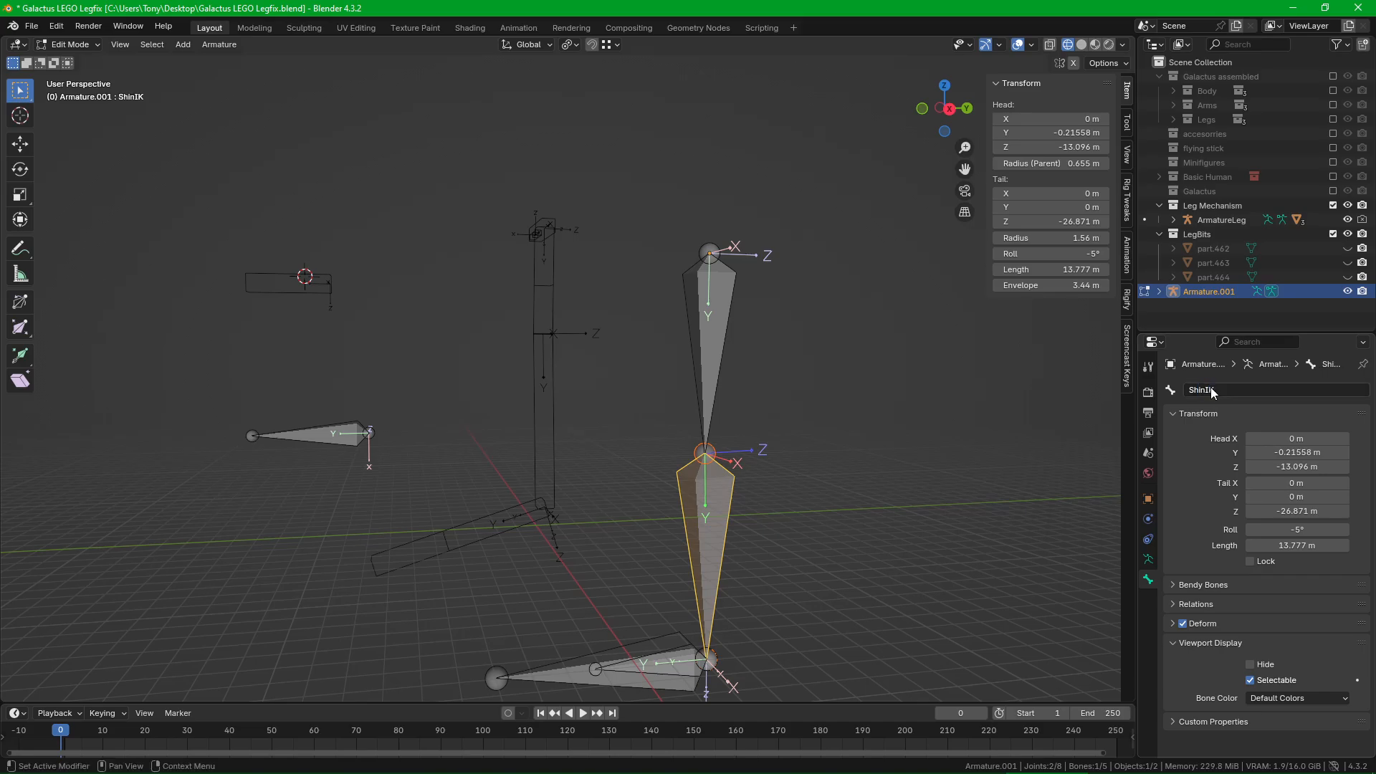
# Step: Test the renamed leg chain at frame 1 by raising Bone.004 along Z in Pose Mode, and cancel the move
pyautogui.keyDown('shift'); pyautogui.moveTo(601, 487); pyautogui.dragTo(620, 464, button='middle'); pyautogui.keyUp('shift')
pyautogui.hotkey('ctrl', 'Tab')
pyautogui.scroll(-2, 621, 465)
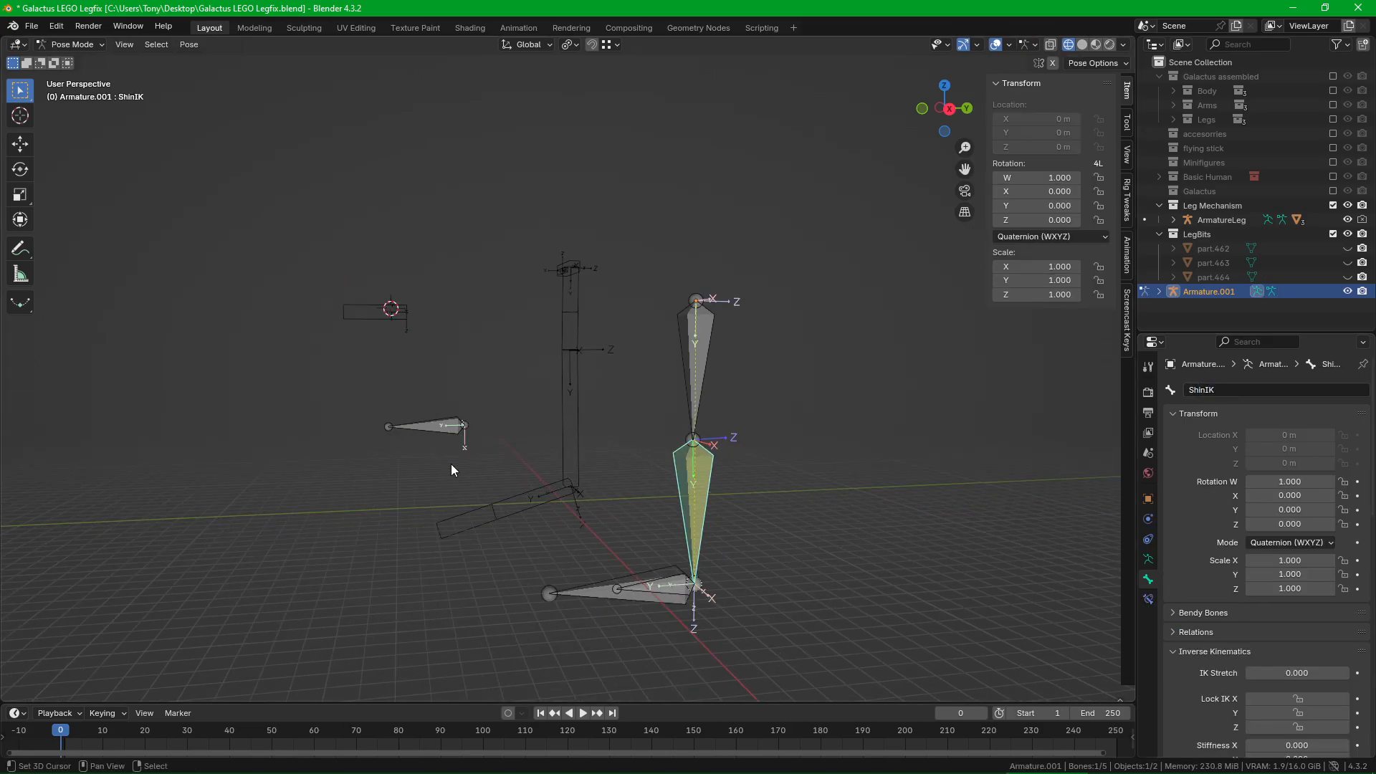
pyautogui.click(584, 601)
pyautogui.press('Right')
pyautogui.press('g')
pyautogui.press('z')
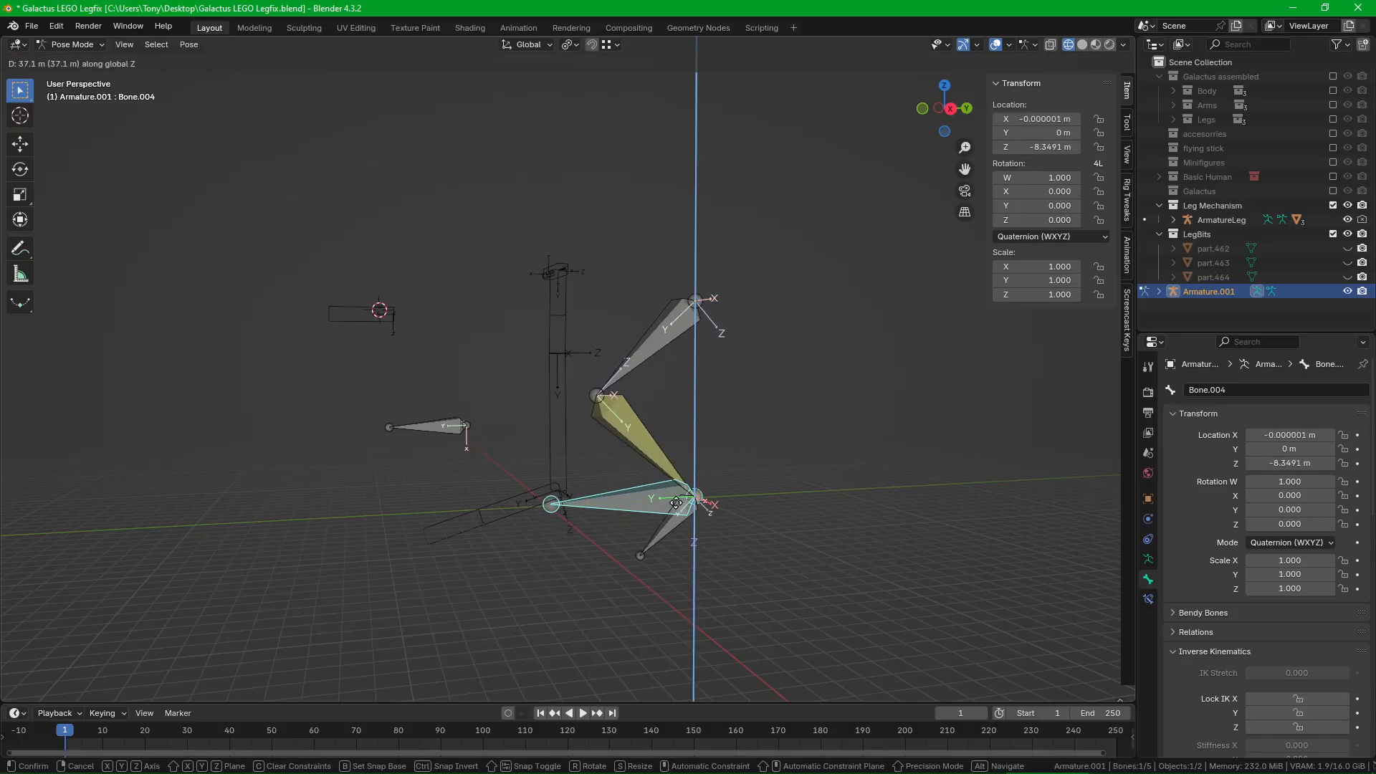
pyautogui.rightClick(664, 525)
pyautogui.moveTo(686, 484)
pyautogui.keyDown('shift'); pyautogui.mouseDown(button='middle')
pyautogui.moveTo(760, 509)
pyautogui.moveTo(677, 459)
pyautogui.mouseUp(button='middle'); pyautogui.keyUp('shift')
pyautogui.moveTo(677, 473); pyautogui.dragTo(752, 481, button='middle')
# Step: In Edit Mode, extrude a new bone from ThighIK's hip joint about 13.08 m down along Z to the knee
pyautogui.press('Tab')
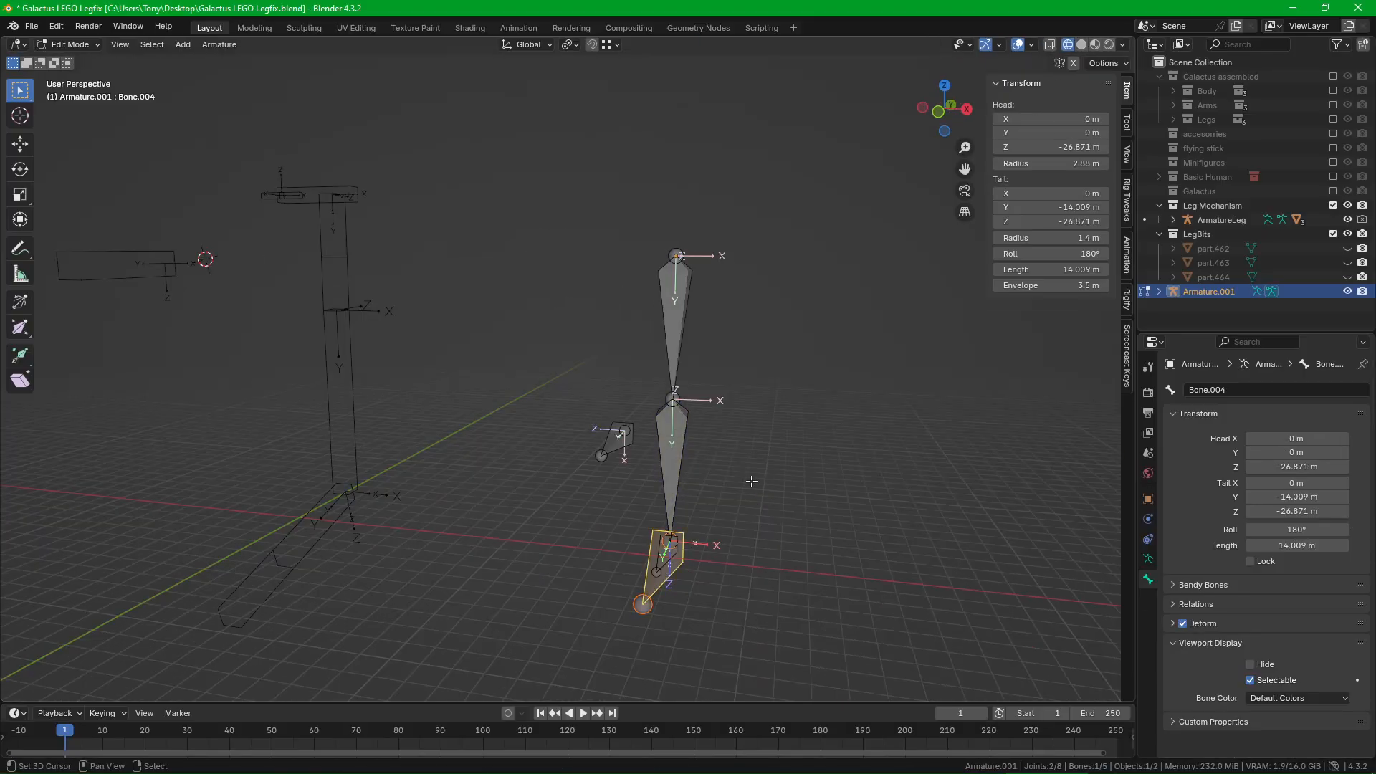
pyautogui.hotkey('alt', 'a')
pyautogui.click(670, 331)
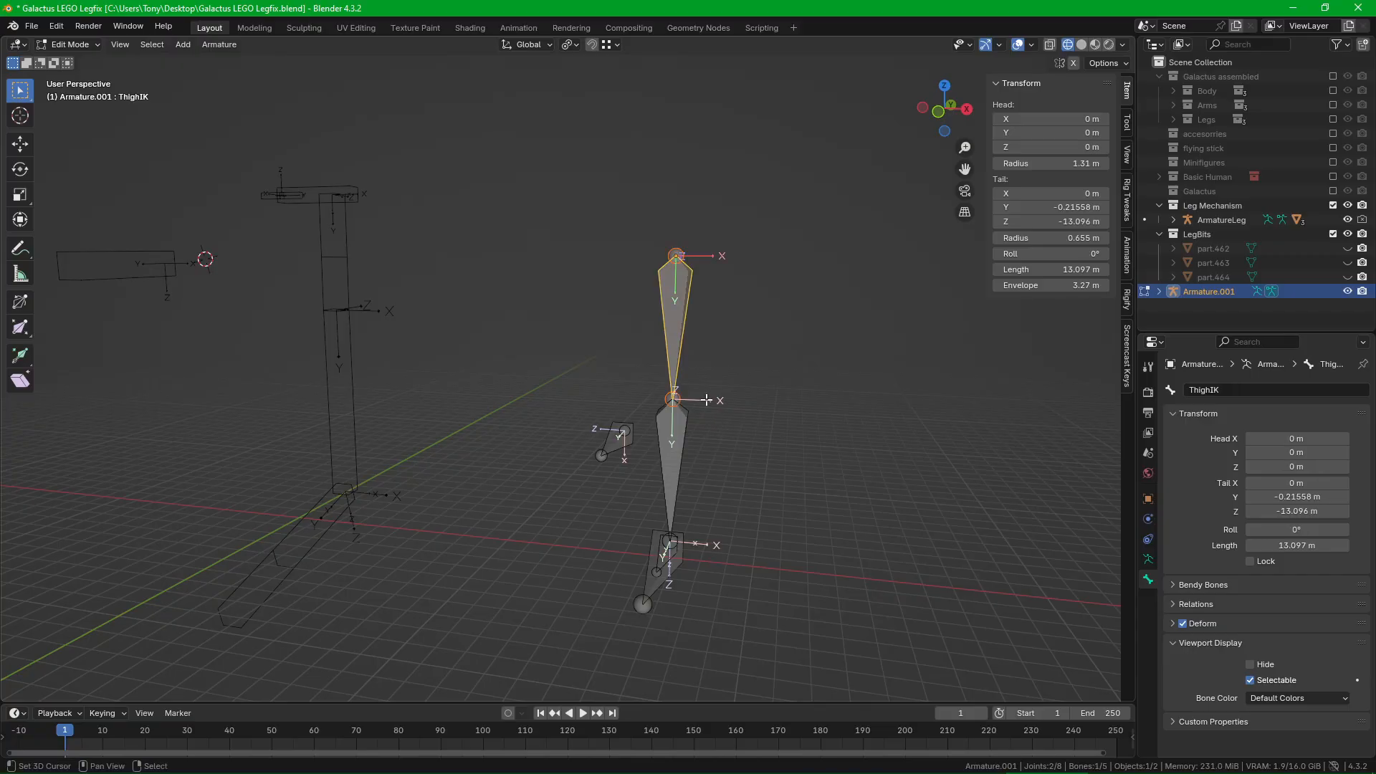
pyautogui.moveTo(713, 400); pyautogui.dragTo(695, 396, button='middle')
pyautogui.hotkey('alt', 'a')
pyautogui.rightClick(681, 246)
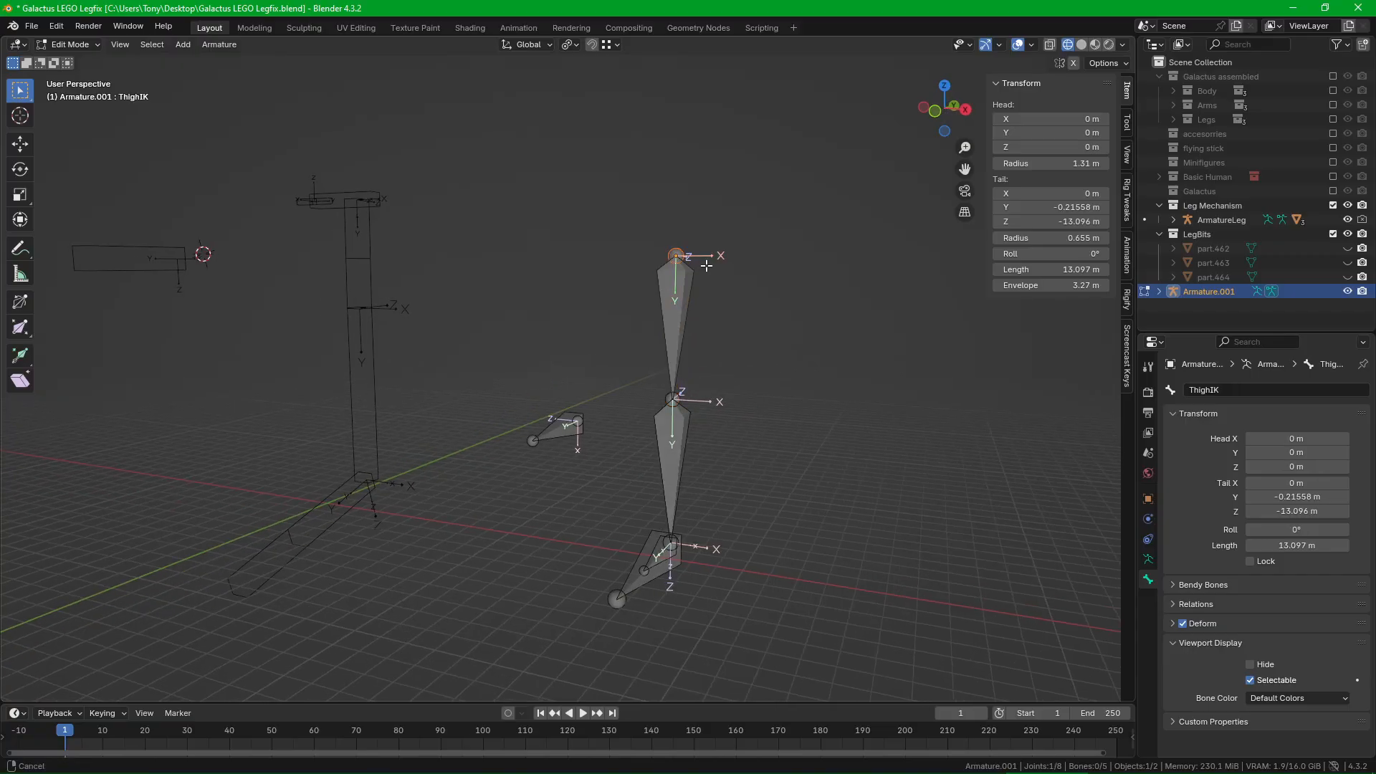
pyautogui.keyDown('shift'); pyautogui.moveTo(703, 267); pyautogui.dragTo(682, 294, button='middle'); pyautogui.keyUp('shift')
pyautogui.rightClick(675, 292)
pyautogui.hotkey('alt', 'a')
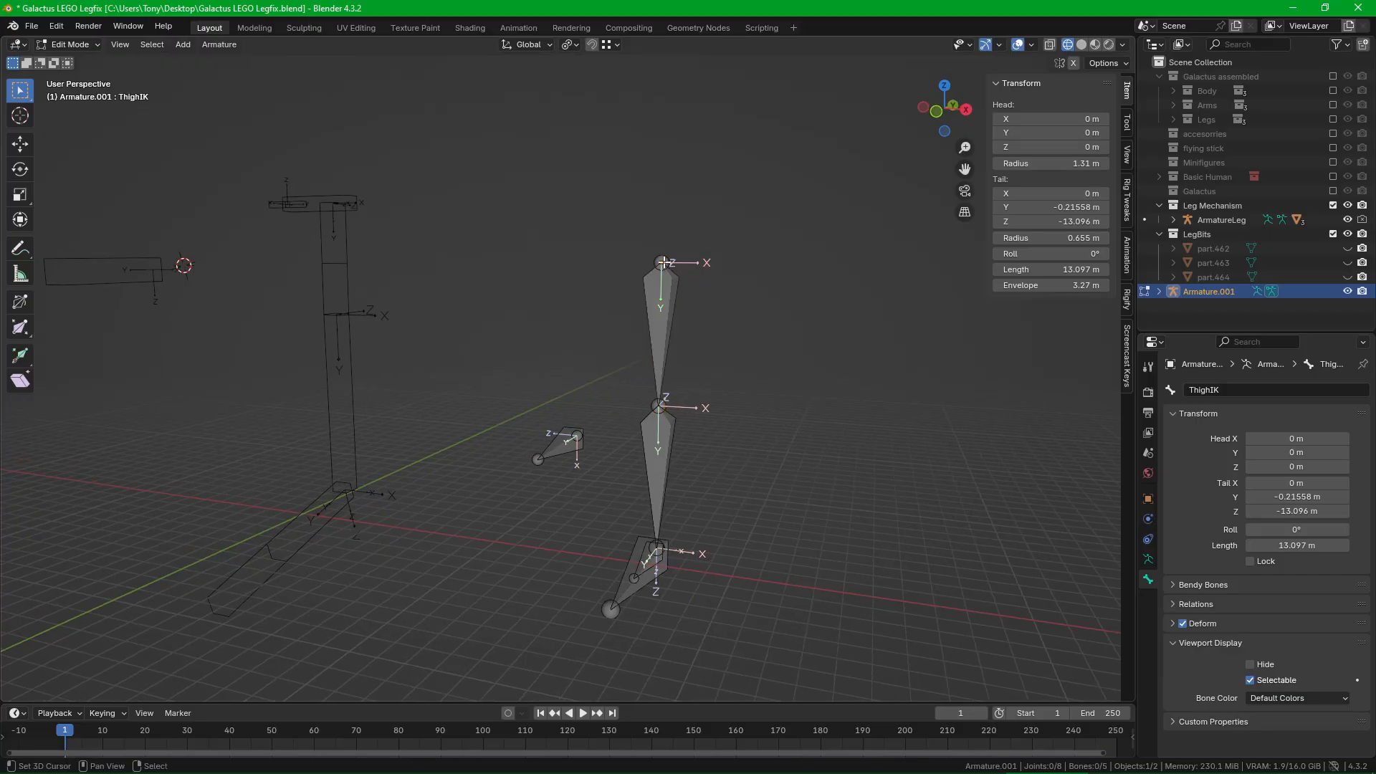
pyautogui.moveTo(768, 284); pyautogui.dragTo(709, 310, button='middle')
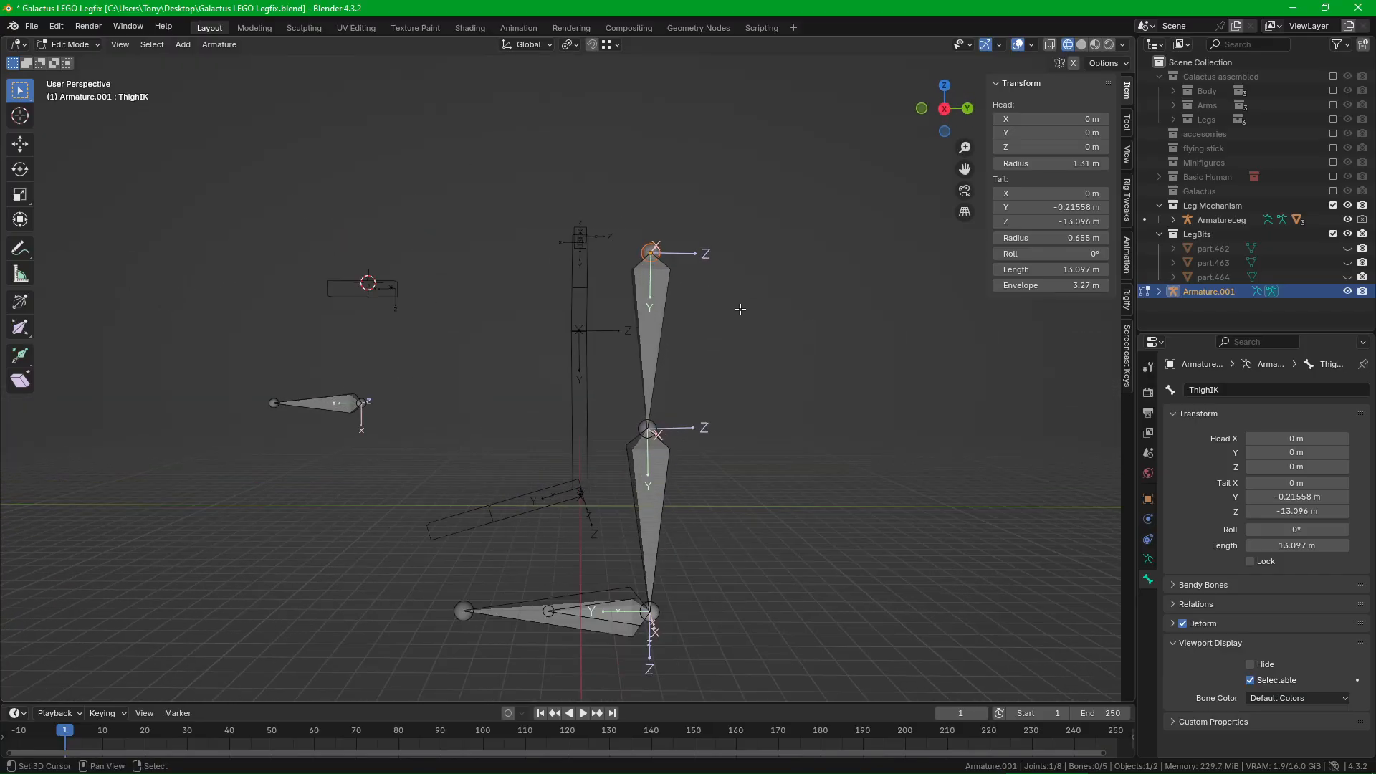
pyautogui.press('e')
pyautogui.press('z')
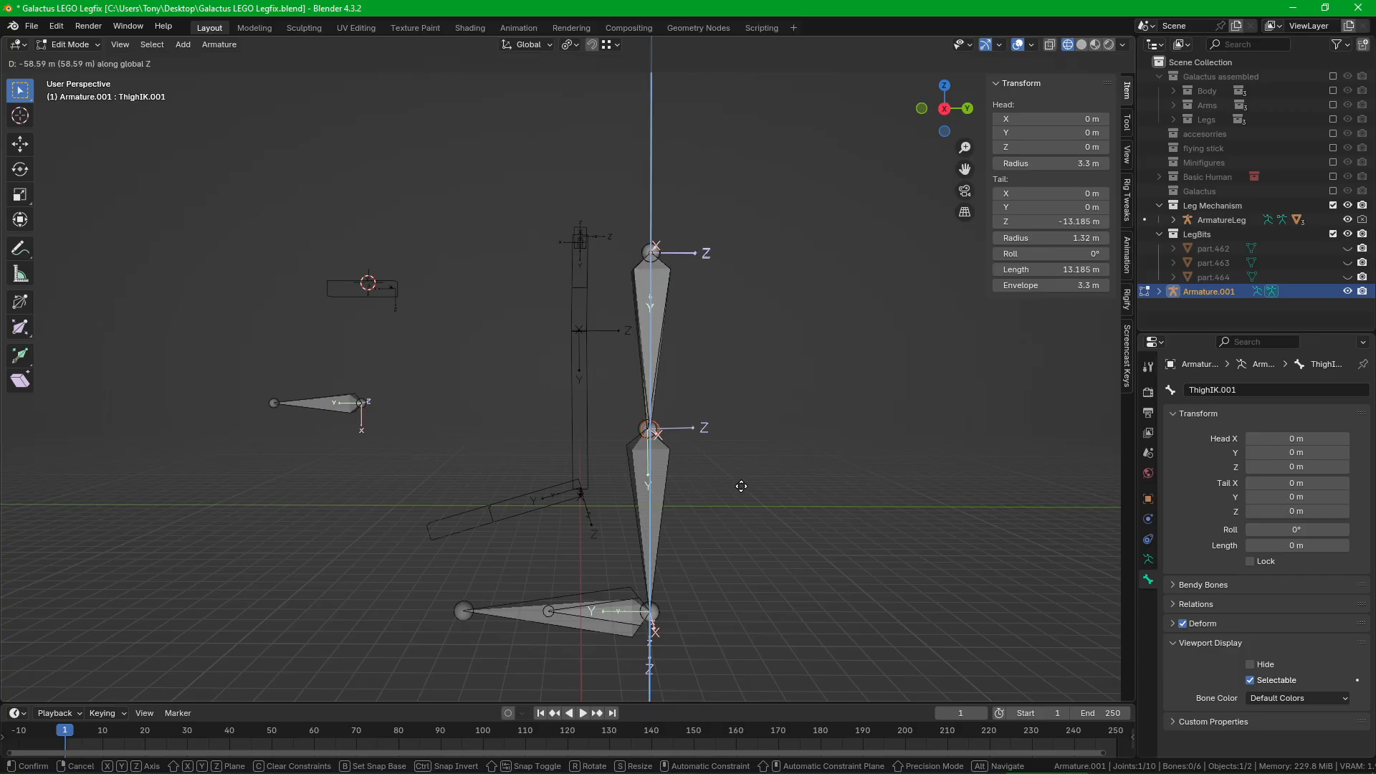
pyautogui.click(781, 412)
# Step: Extrude a second bone from the new bone's knee end about 13.78 m down along Z to the ankle
pyautogui.press('e')
pyautogui.press('z')
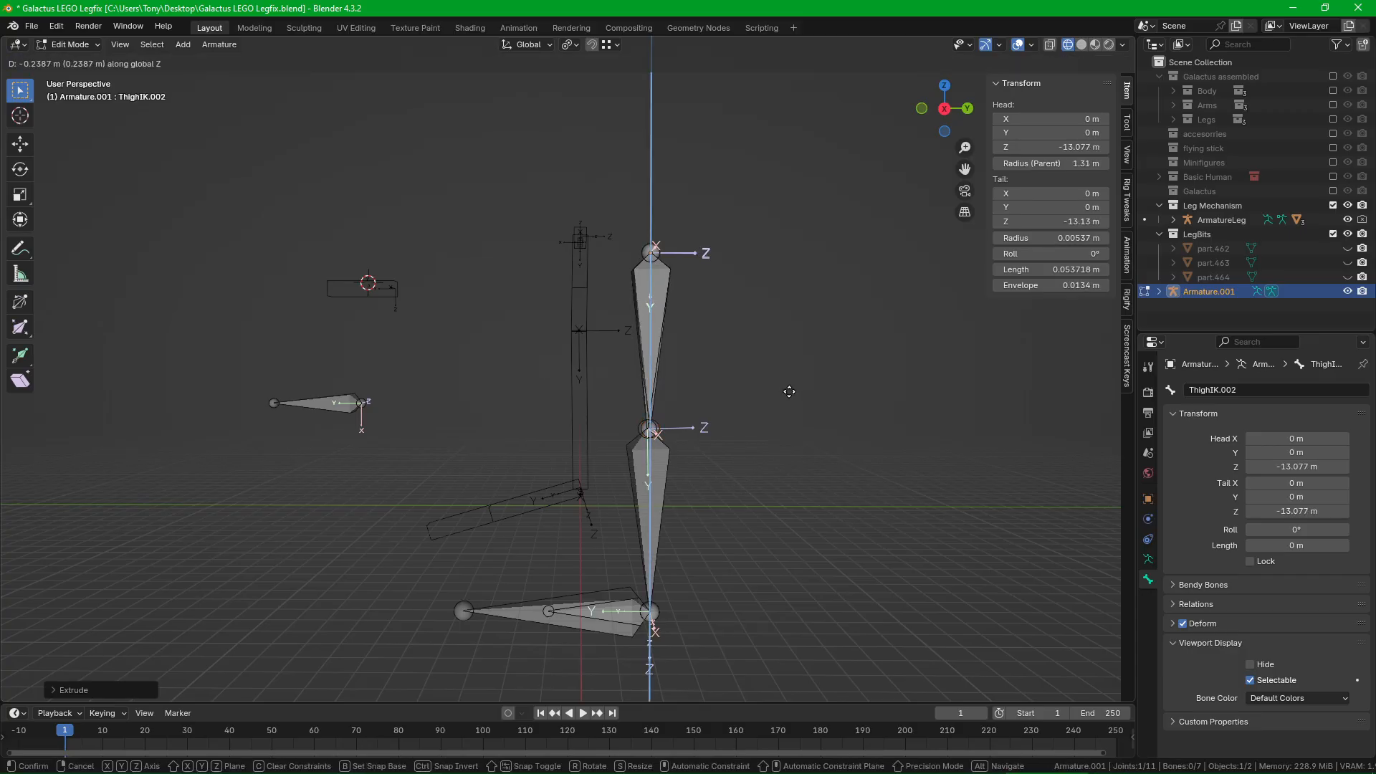
pyautogui.click(770, 573)
pyautogui.scroll(5, 682, 576)
pyautogui.keyDown('shift'); pyautogui.moveTo(624, 674); pyautogui.dragTo(639, 524, button='middle'); pyautogui.keyUp('shift')
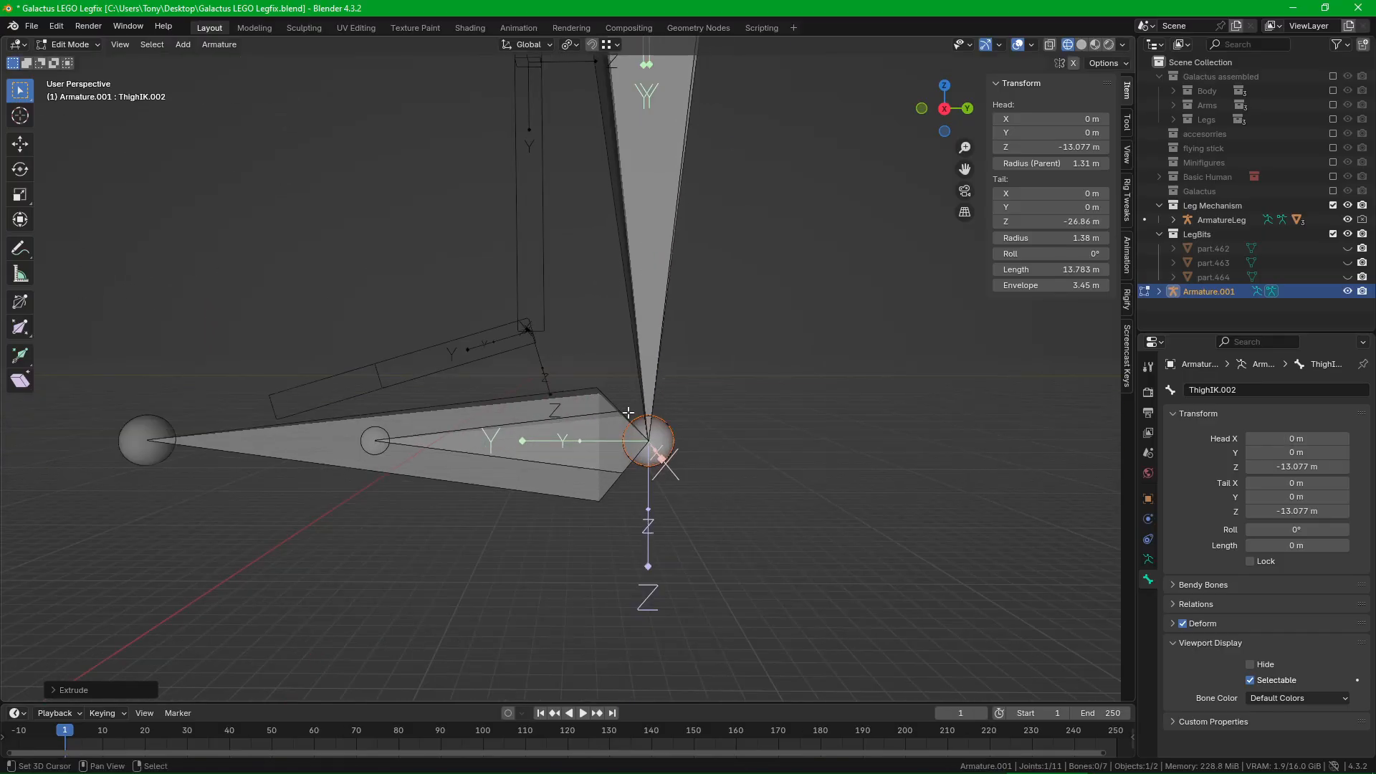
# Step: Hide the original ThighIK and ShinIK bones that overlap the new bones
pyautogui.moveTo(628, 413); pyautogui.dragTo(577, 440, button='middle')
pyautogui.click(577, 440)
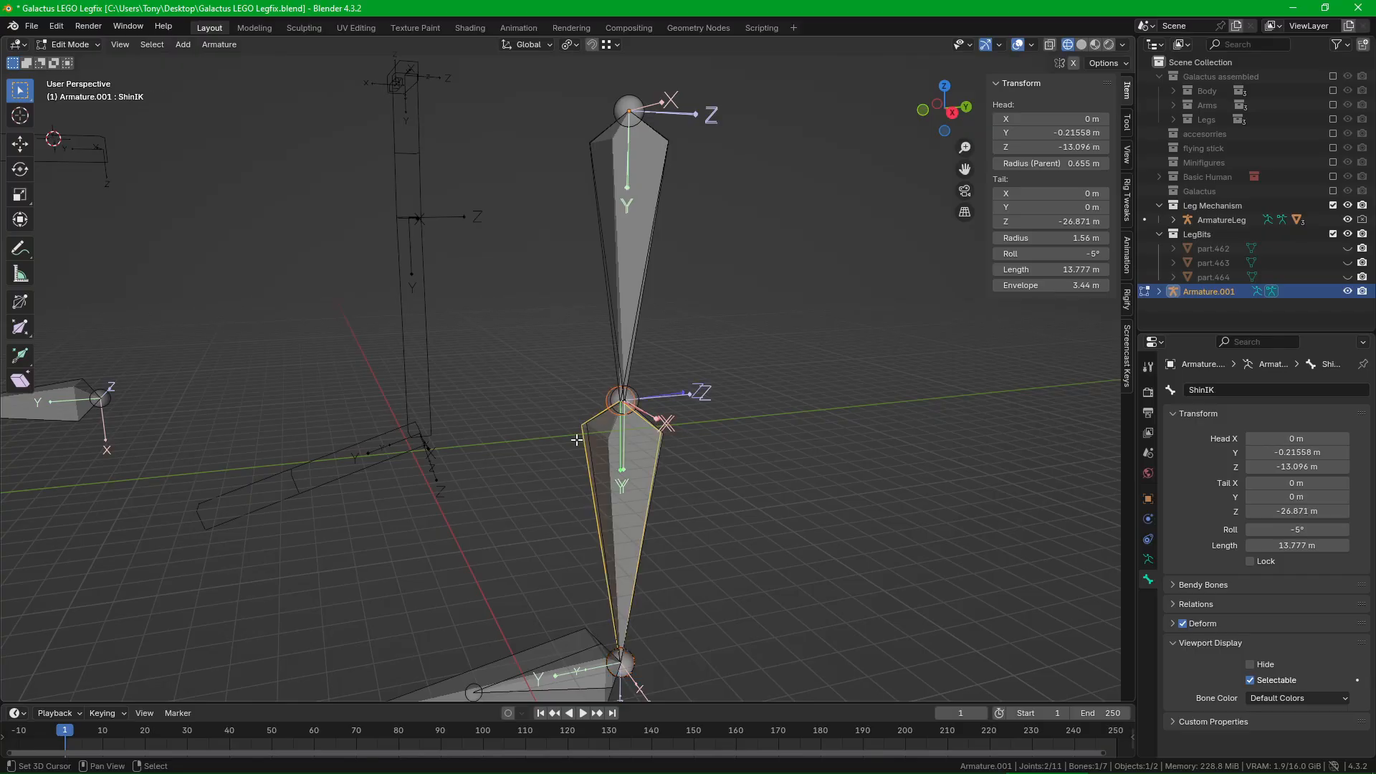
pyautogui.click(623, 307)
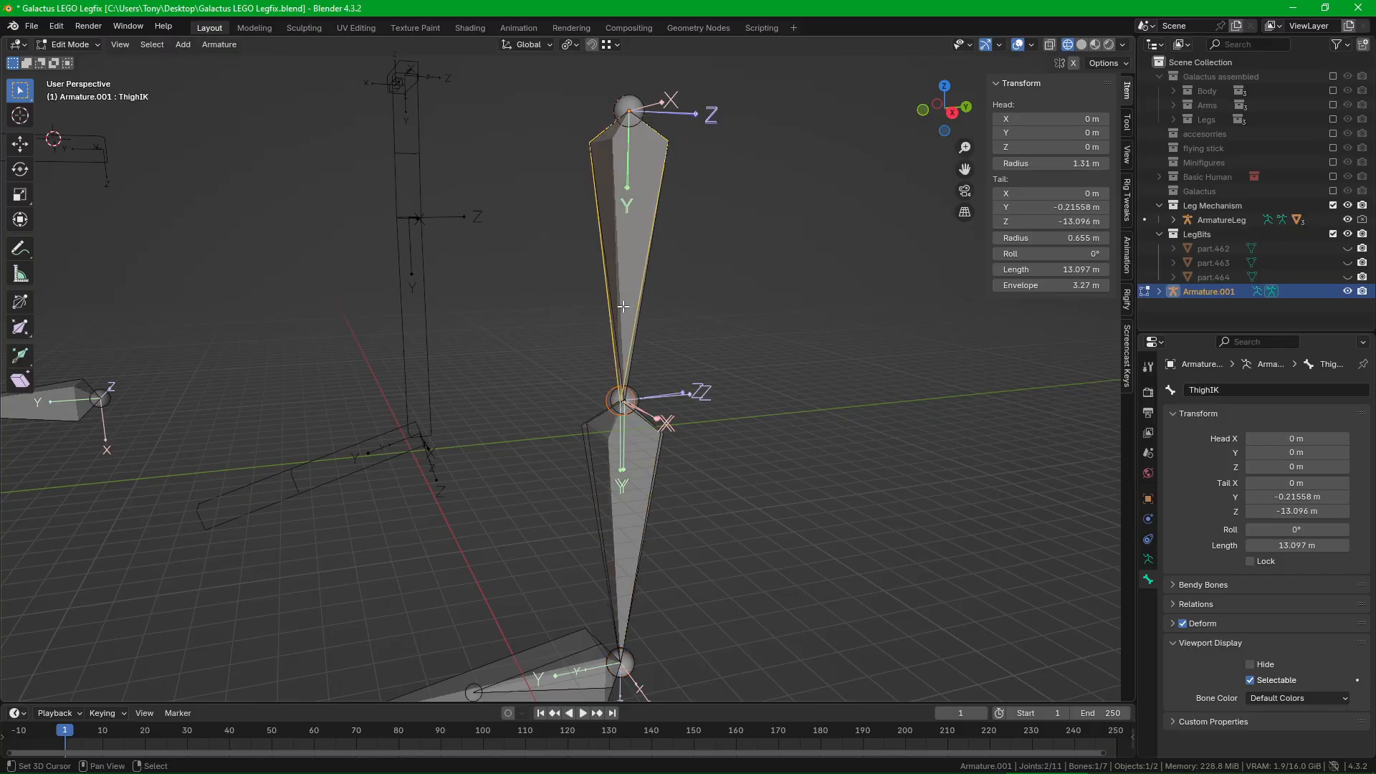
pyautogui.click(594, 433)
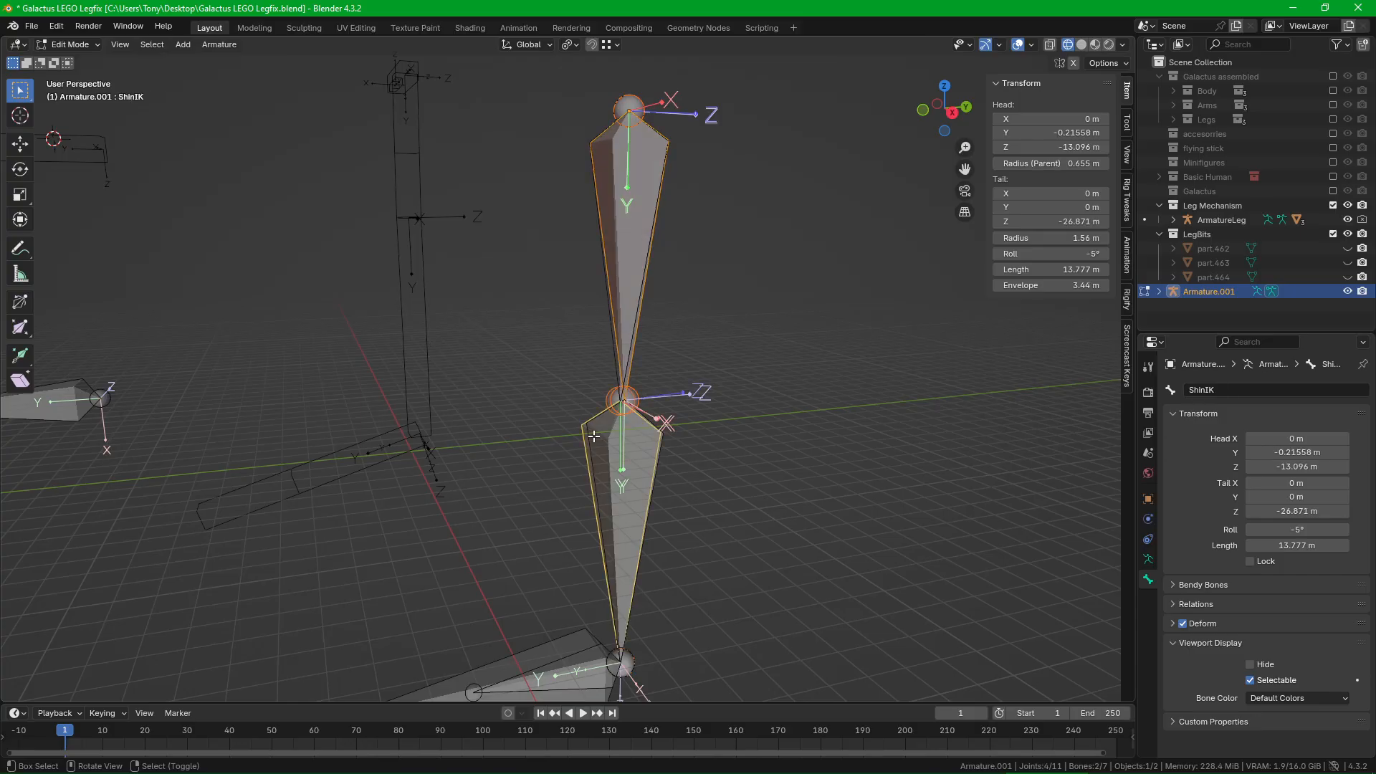
pyautogui.click(630, 278)
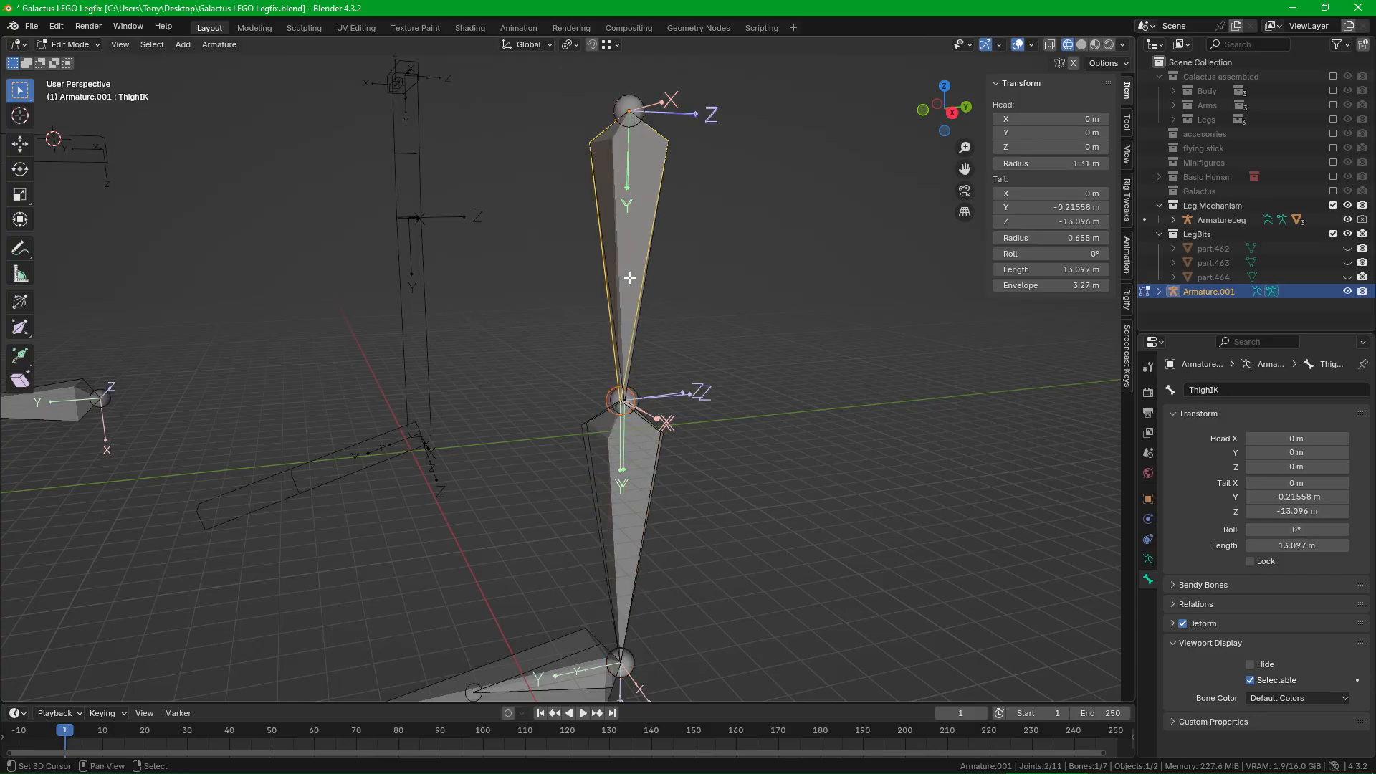
pyautogui.press('h')
pyautogui.click(585, 449)
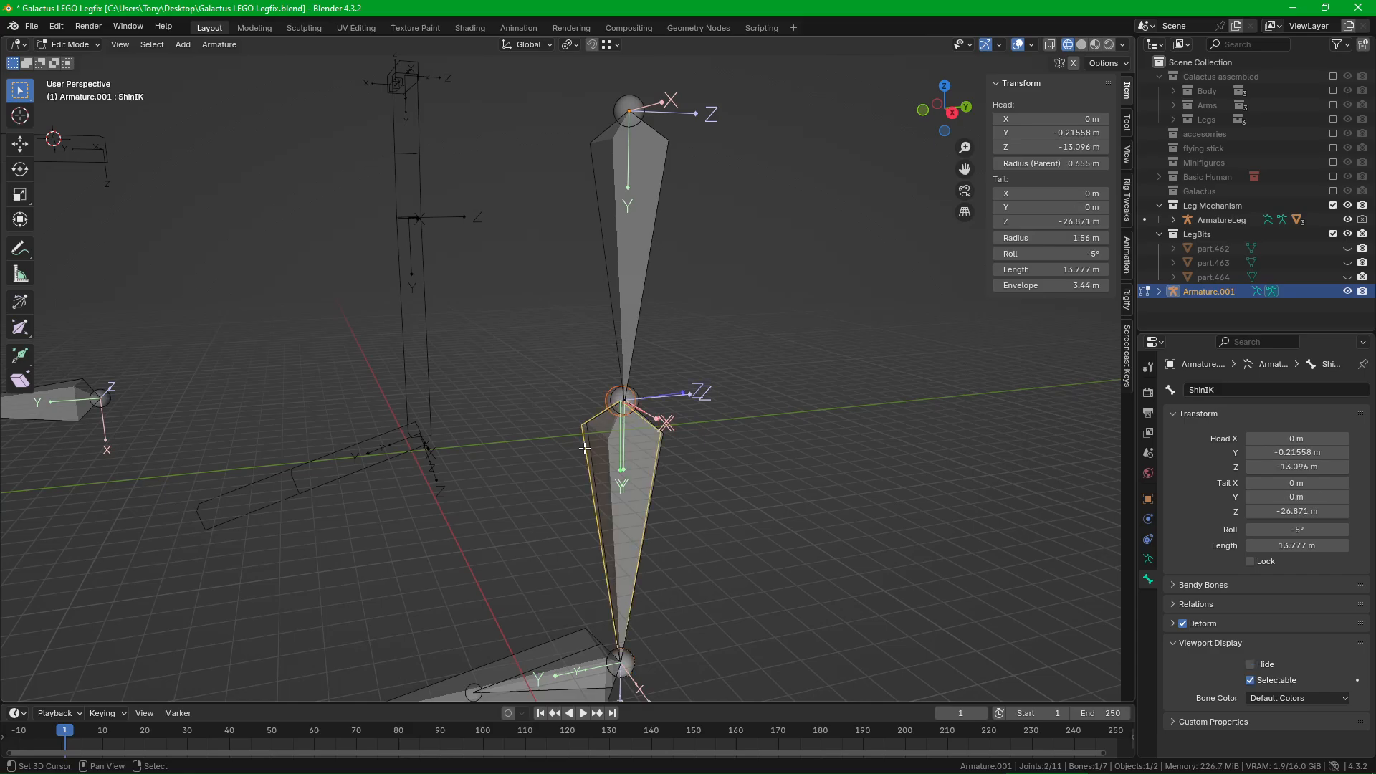
# Step: Move the two new leg bones about 8.87 m along X, and reveal the hidden original bones
pyautogui.click(613, 310)
pyautogui.keyDown('shift'); pyautogui.click(606, 476); pyautogui.keyUp('shift')
pyautogui.scroll(-2, 607, 476)
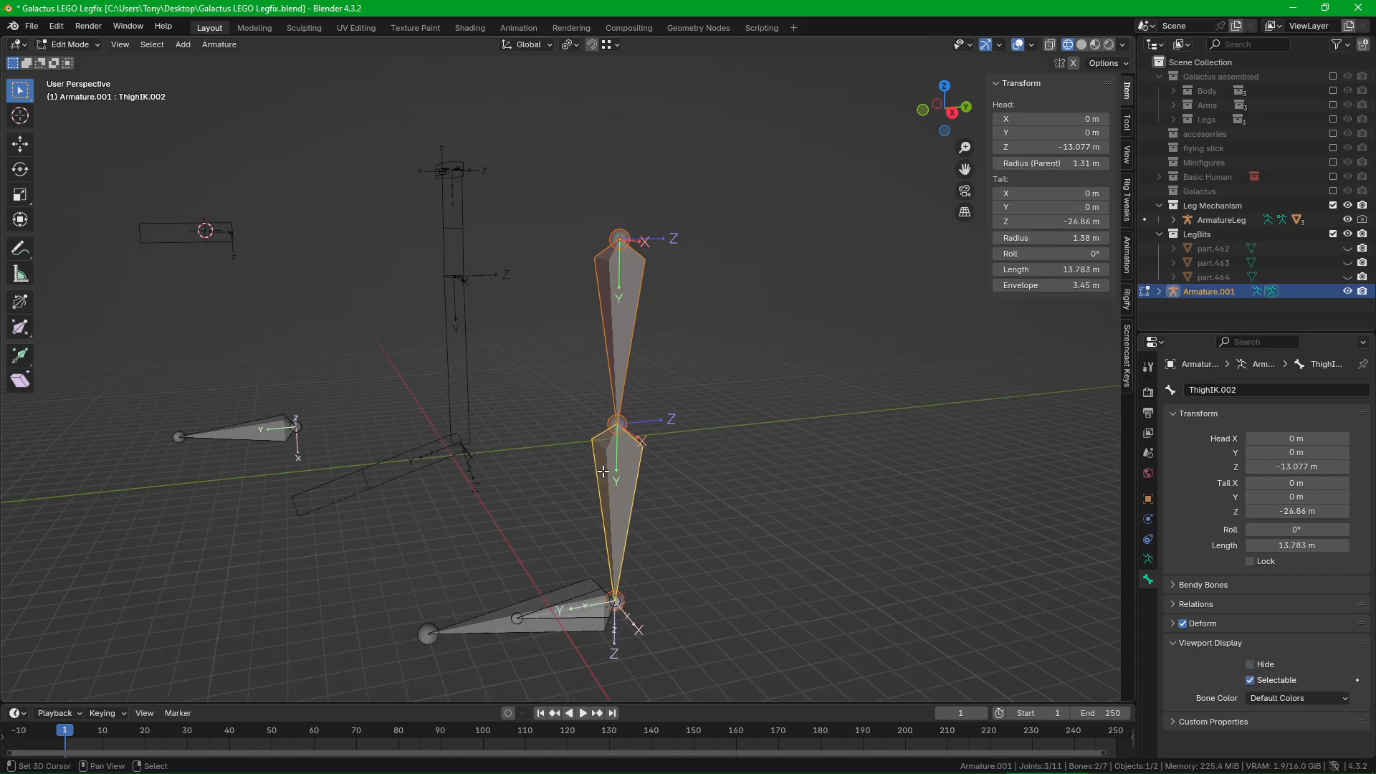
pyautogui.moveTo(607, 476); pyautogui.dragTo(691, 431, button='middle')
pyautogui.press('g')
pyautogui.press('x')
pyautogui.click(805, 456)
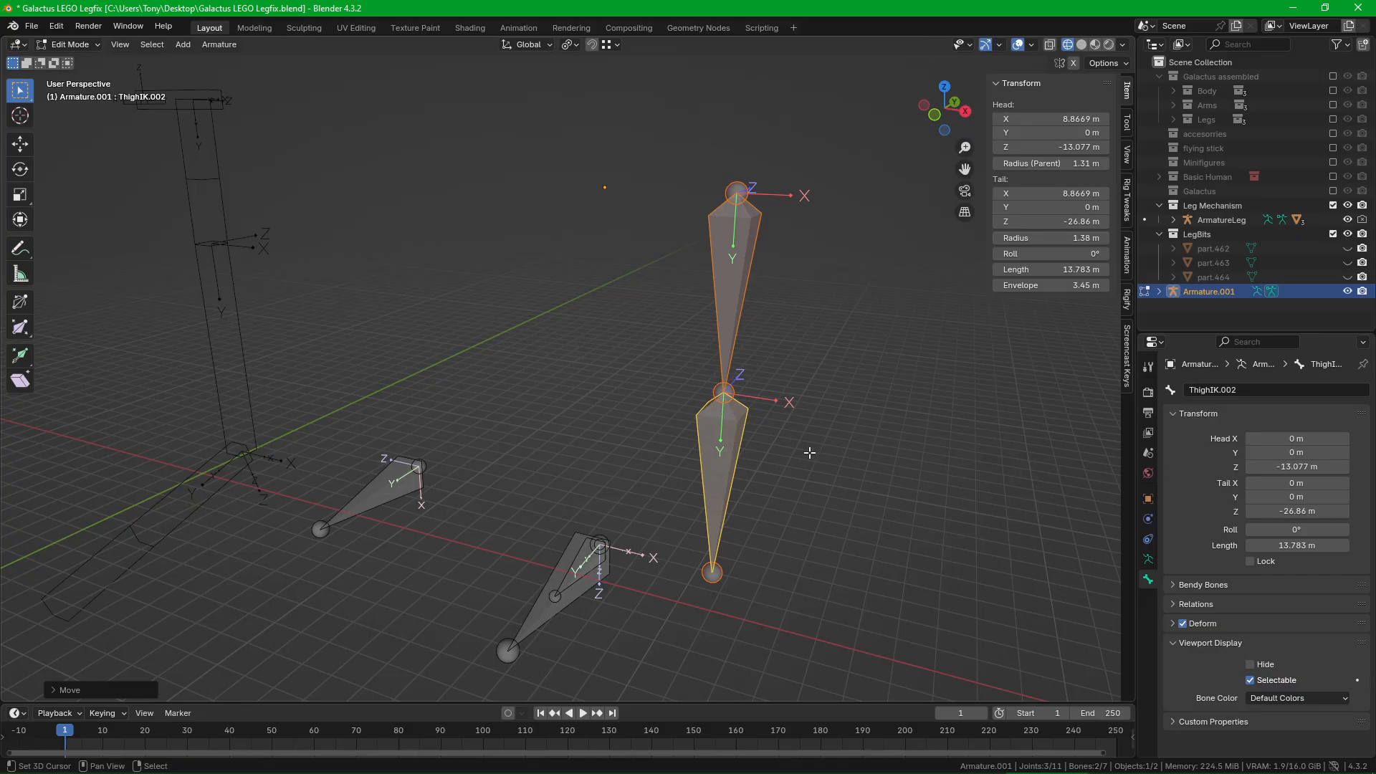
pyautogui.hotkey('alt', 'h')
pyautogui.moveTo(808, 454); pyautogui.dragTo(701, 433, button='middle')
pyautogui.hotkey('alt', 'a')
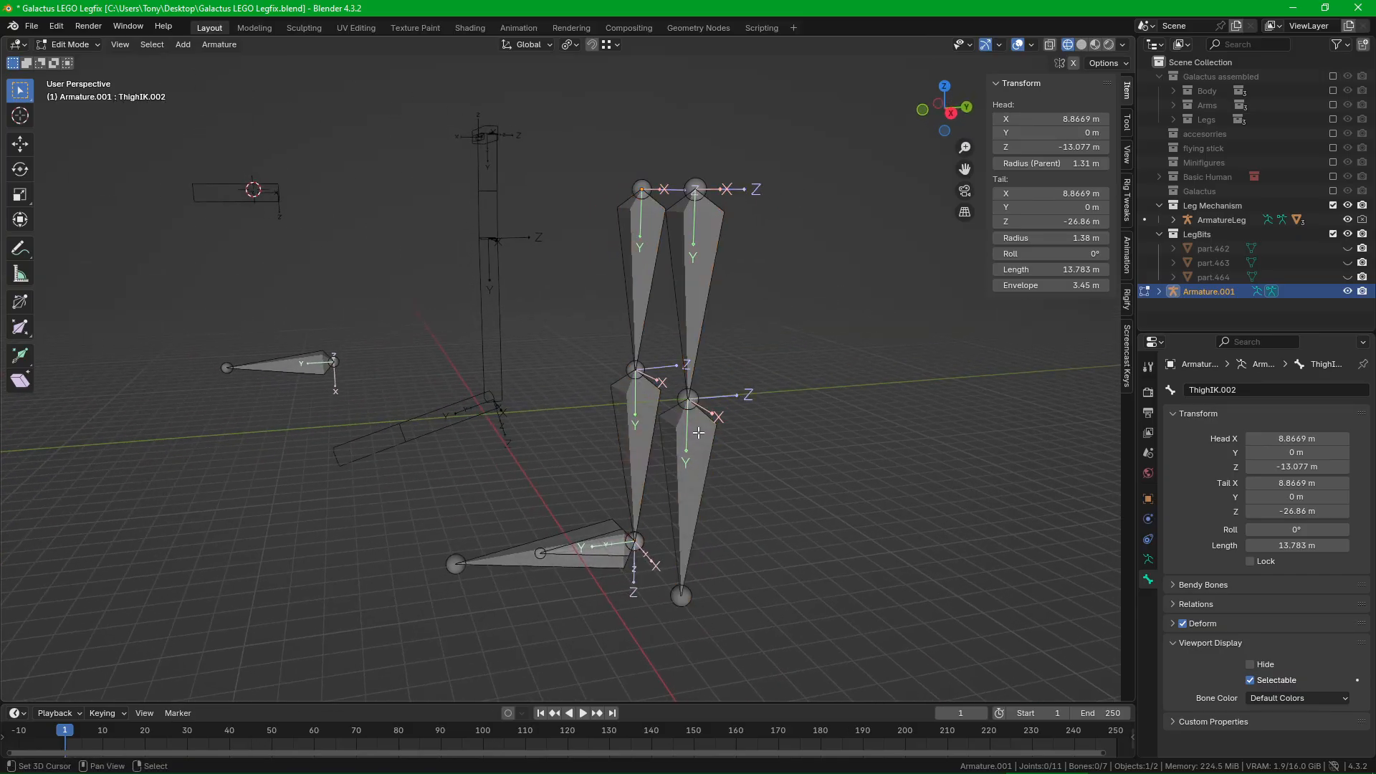
# Step: Clear the parents of ThighIK.002 and ThighIK.001 in Edit Mode, and return to Pose Mode
pyautogui.hotkey('ctrl', 'Tab')
pyautogui.click(693, 515)
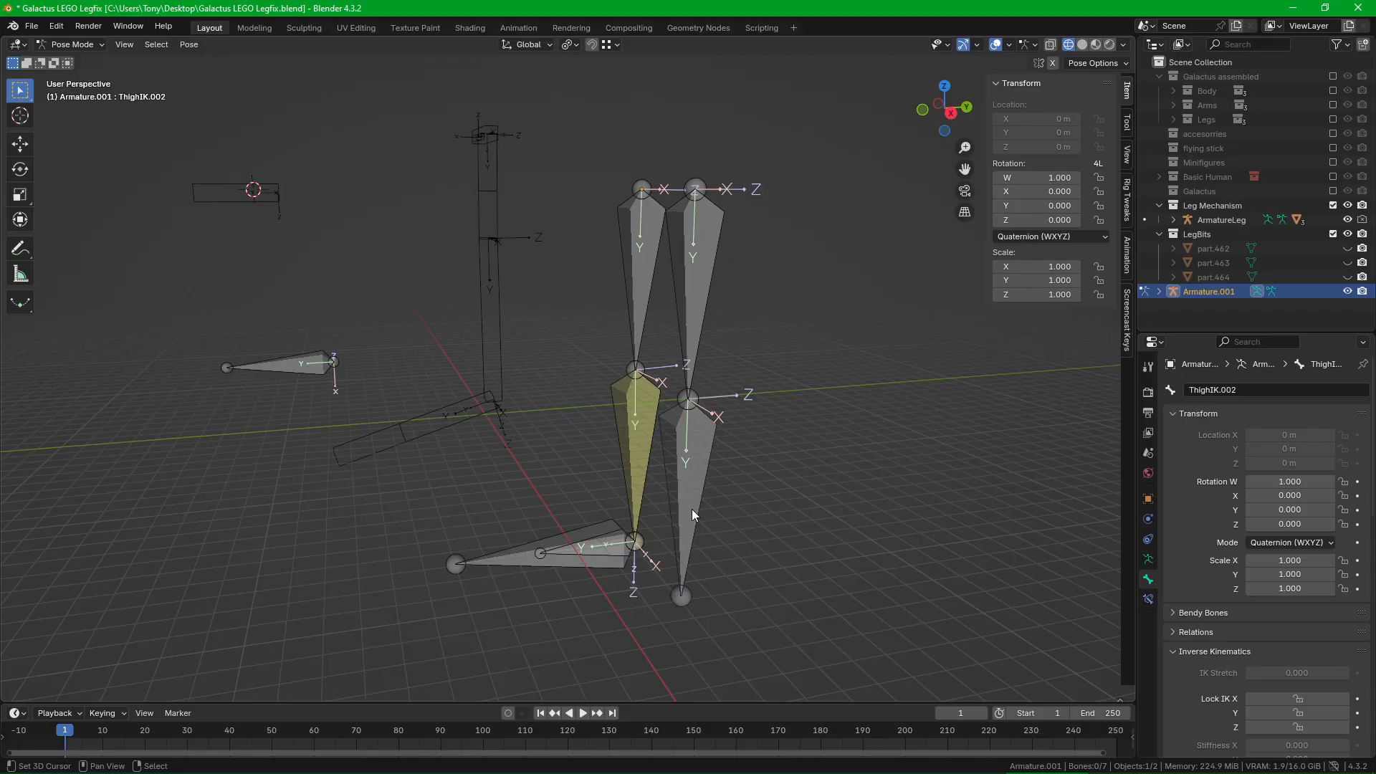
pyautogui.click(674, 303)
pyautogui.click(688, 444)
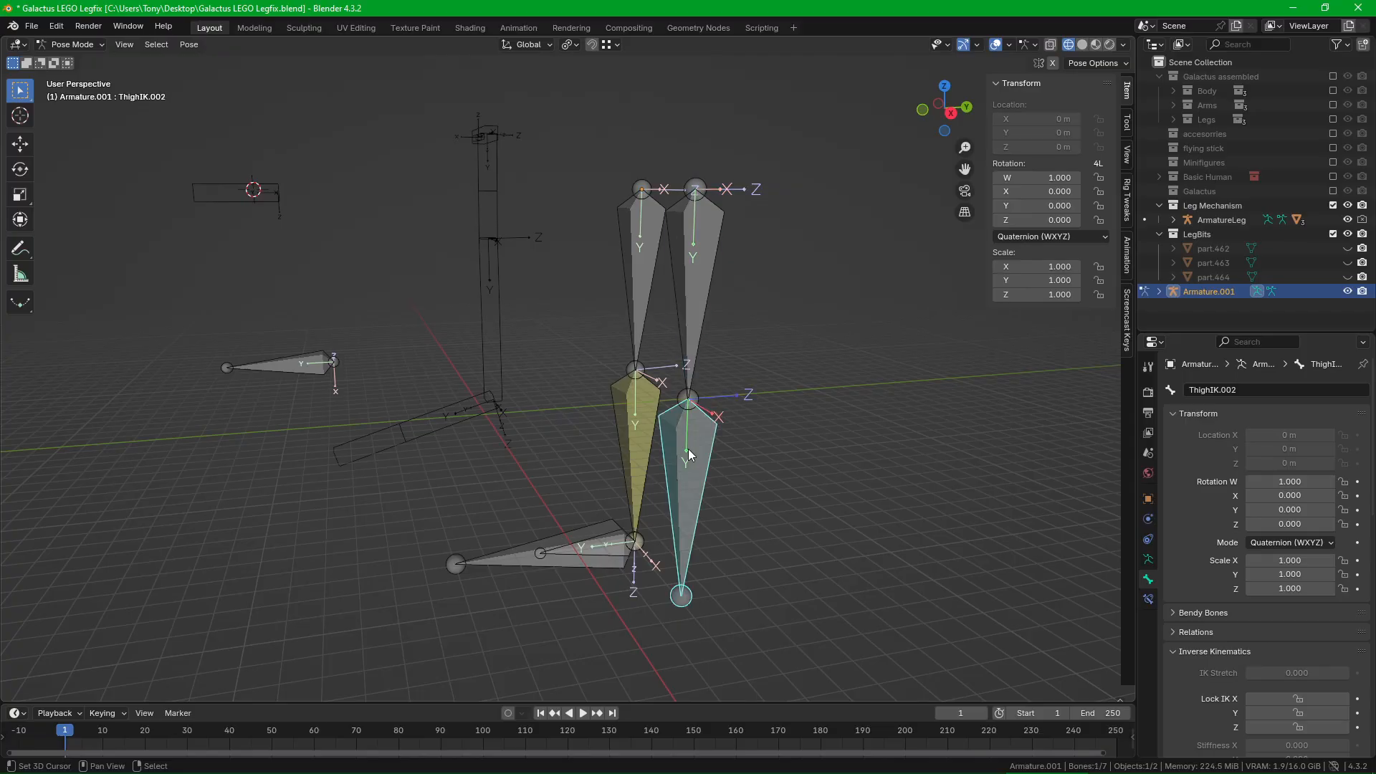
pyautogui.press('Tab')
pyautogui.hotkey('alt', 'a')
pyautogui.click(688, 450)
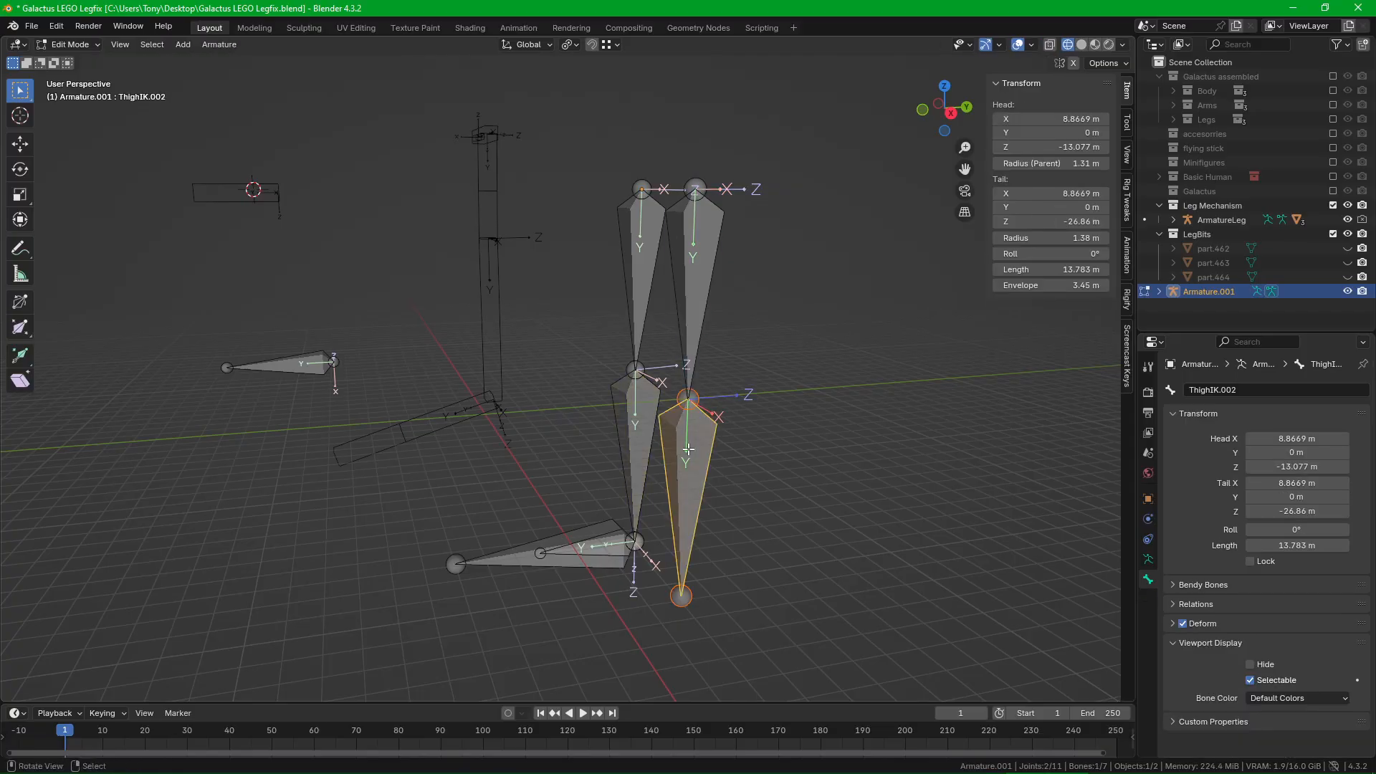
pyautogui.hotkey('alt', 'p')
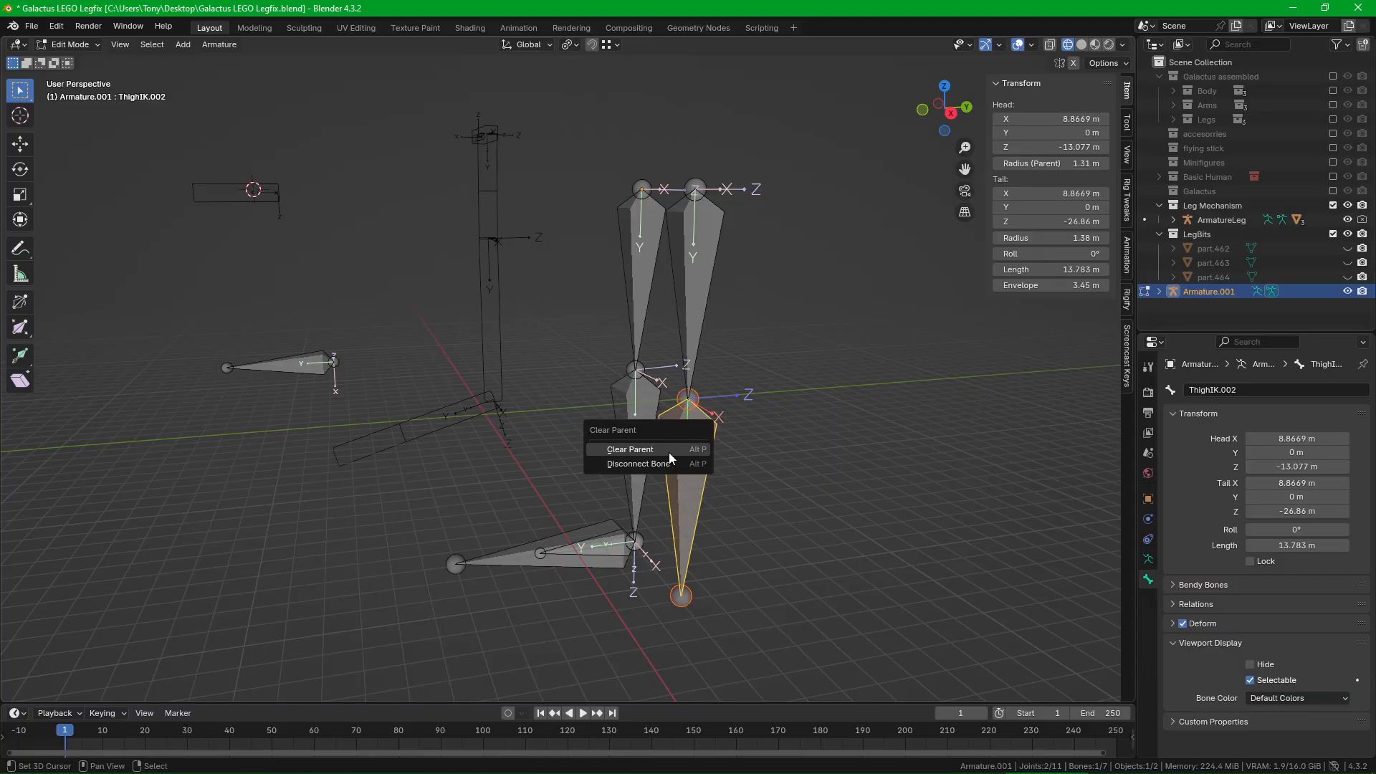
pyautogui.click(669, 450)
pyautogui.click(683, 298)
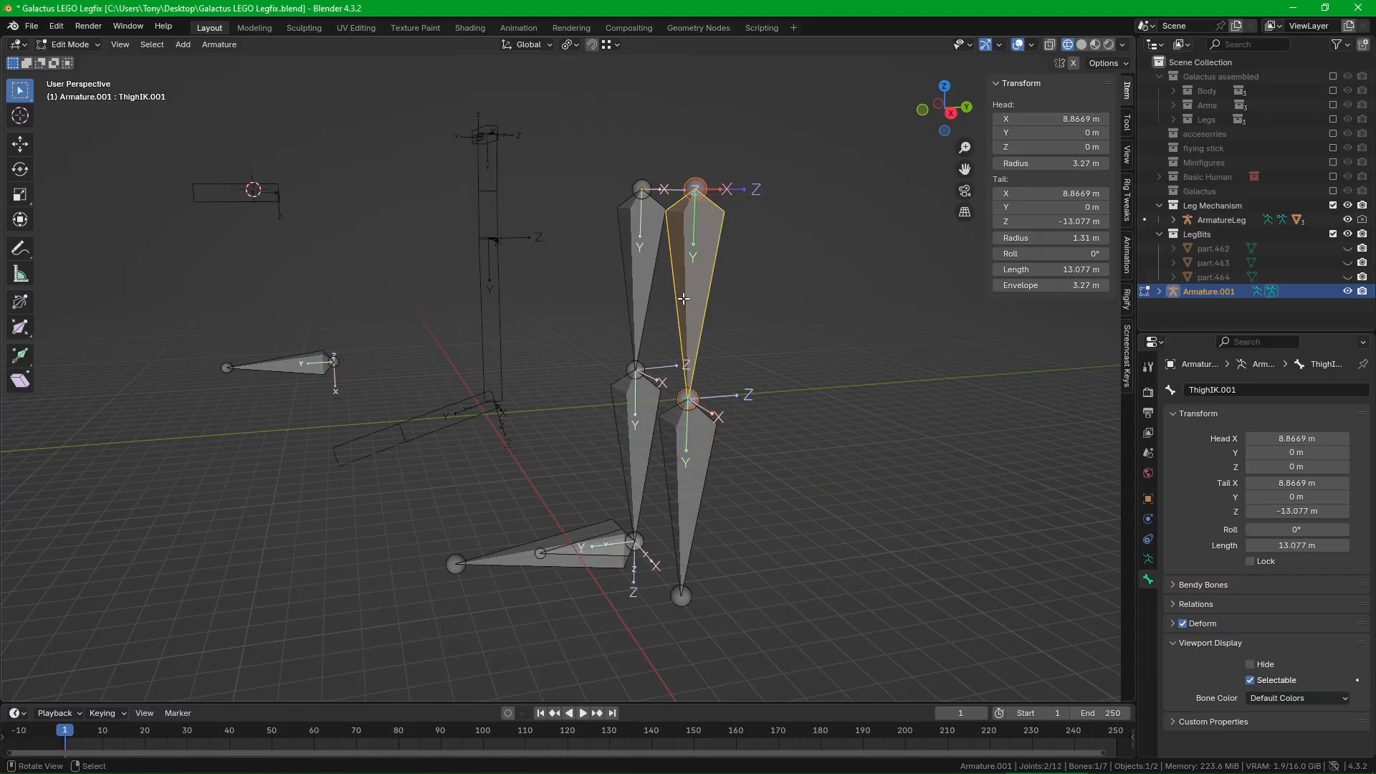
pyautogui.hotkey('alt', 'p')
pyautogui.click(683, 298)
pyautogui.hotkey('ctrl', 'Tab')
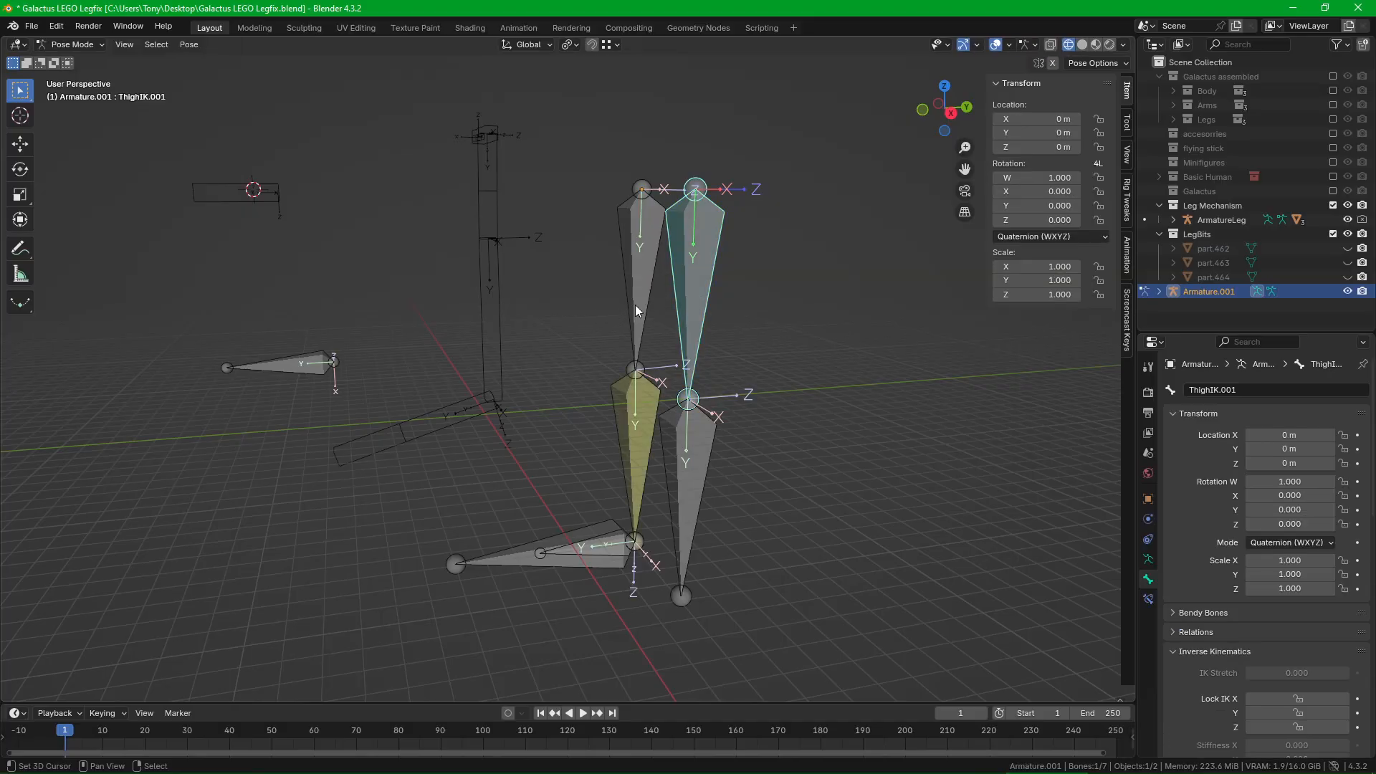
# Step: Try to add a Copy Rotation constraint to ThighIK with ThighIK.001 as its target
pyautogui.hotkey('alt', 'a')
pyautogui.rightClick(644, 277)
pyautogui.rightClick(700, 273)
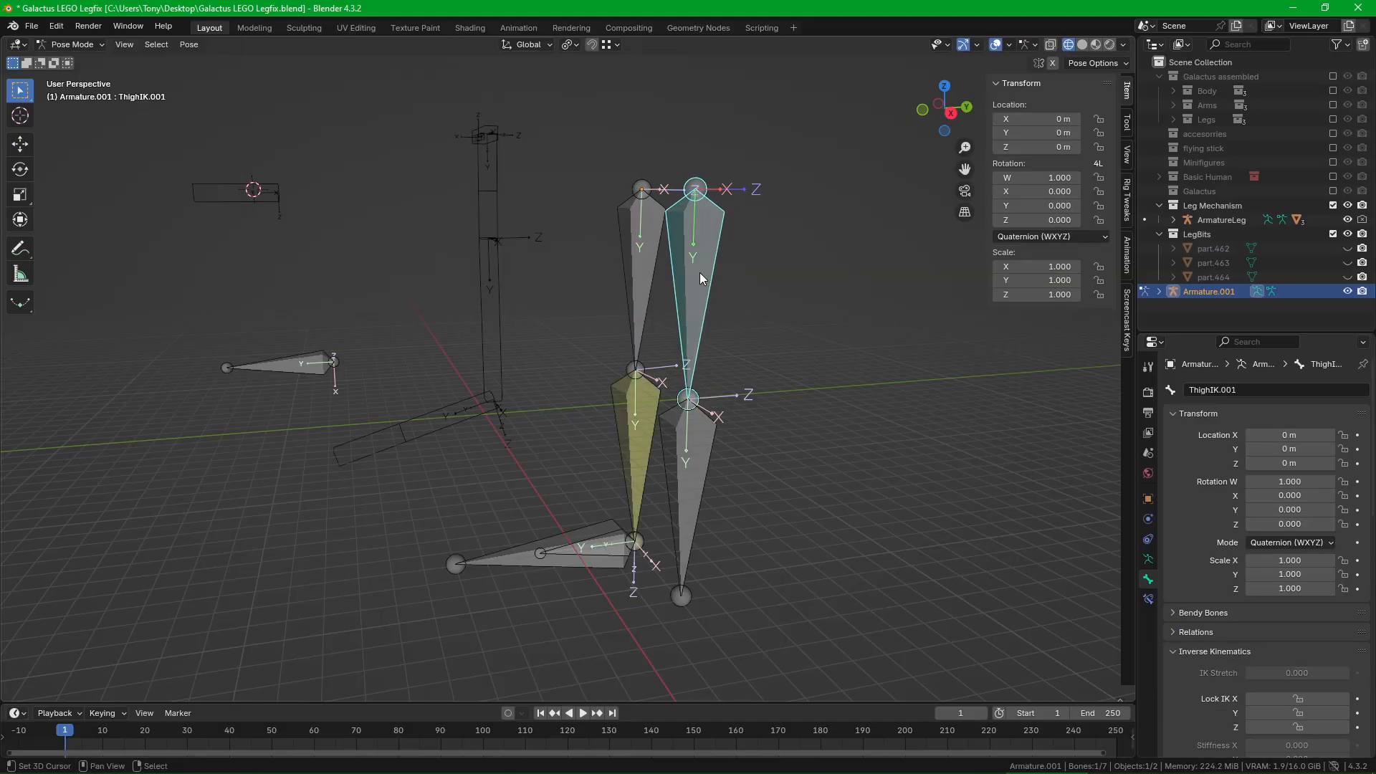
pyautogui.rightClick(648, 268)
pyautogui.click(1147, 560)
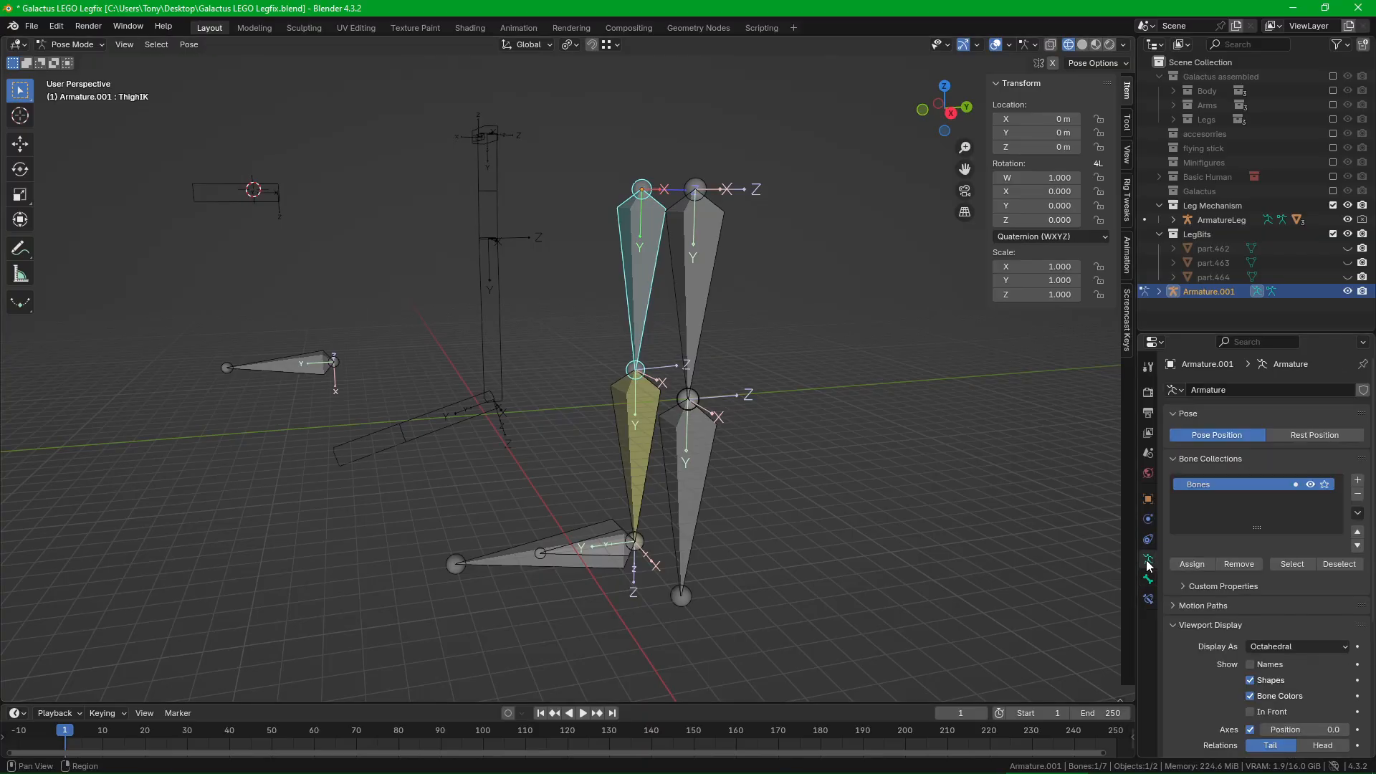
pyautogui.rightClick(697, 281)
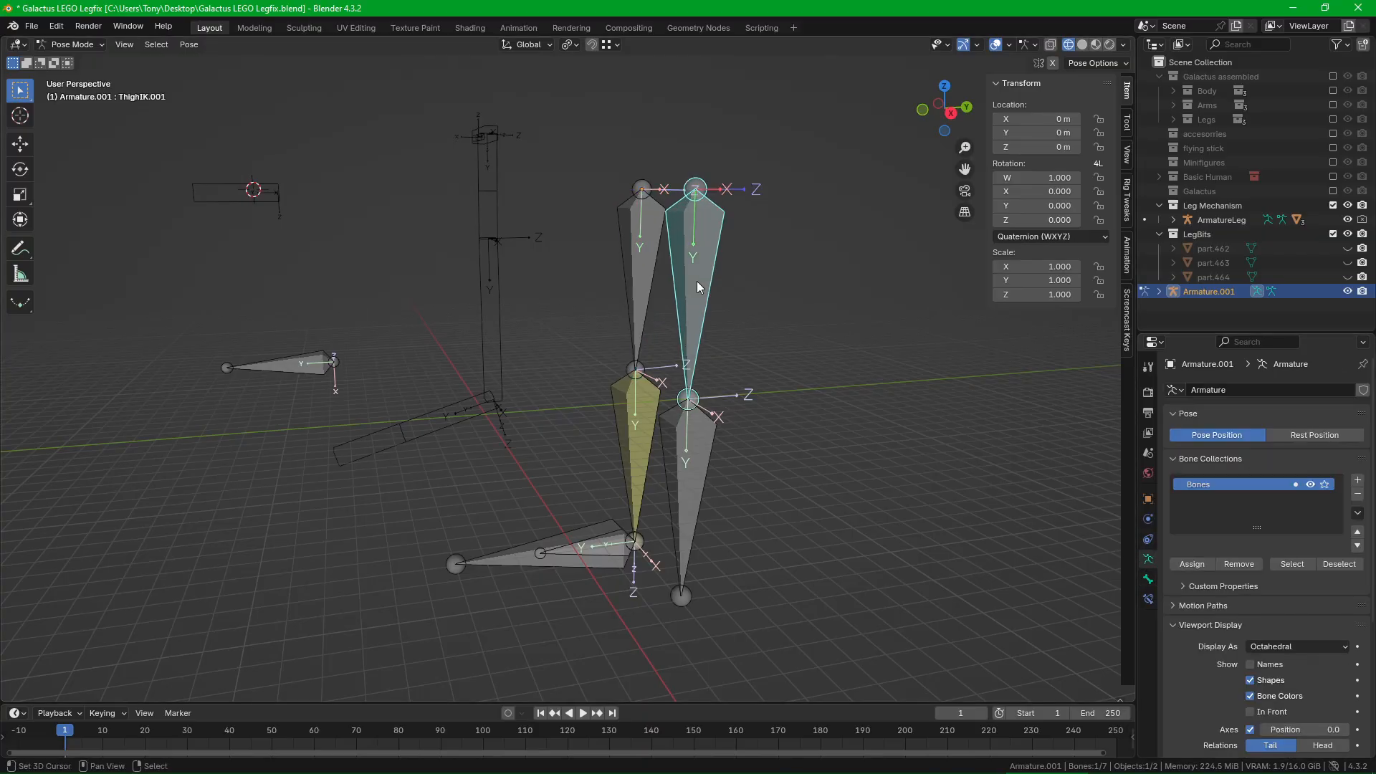
pyautogui.keyDown('shift'); pyautogui.rightClick(642, 278); pyautogui.keyUp('shift')
pyautogui.hotkey('shift', 'ctrl', 'c')
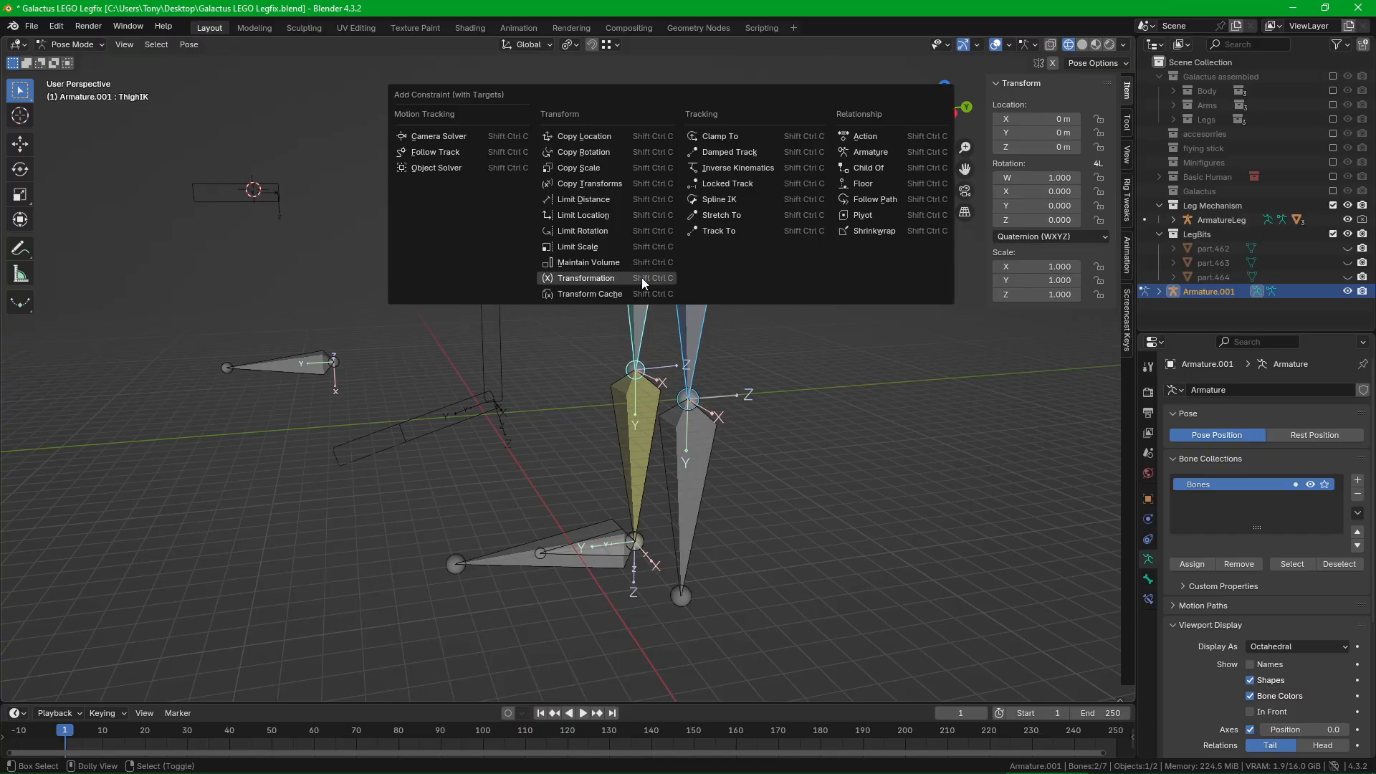
pyautogui.click(586, 152)
pyautogui.hotkey('ctrl', 'z')
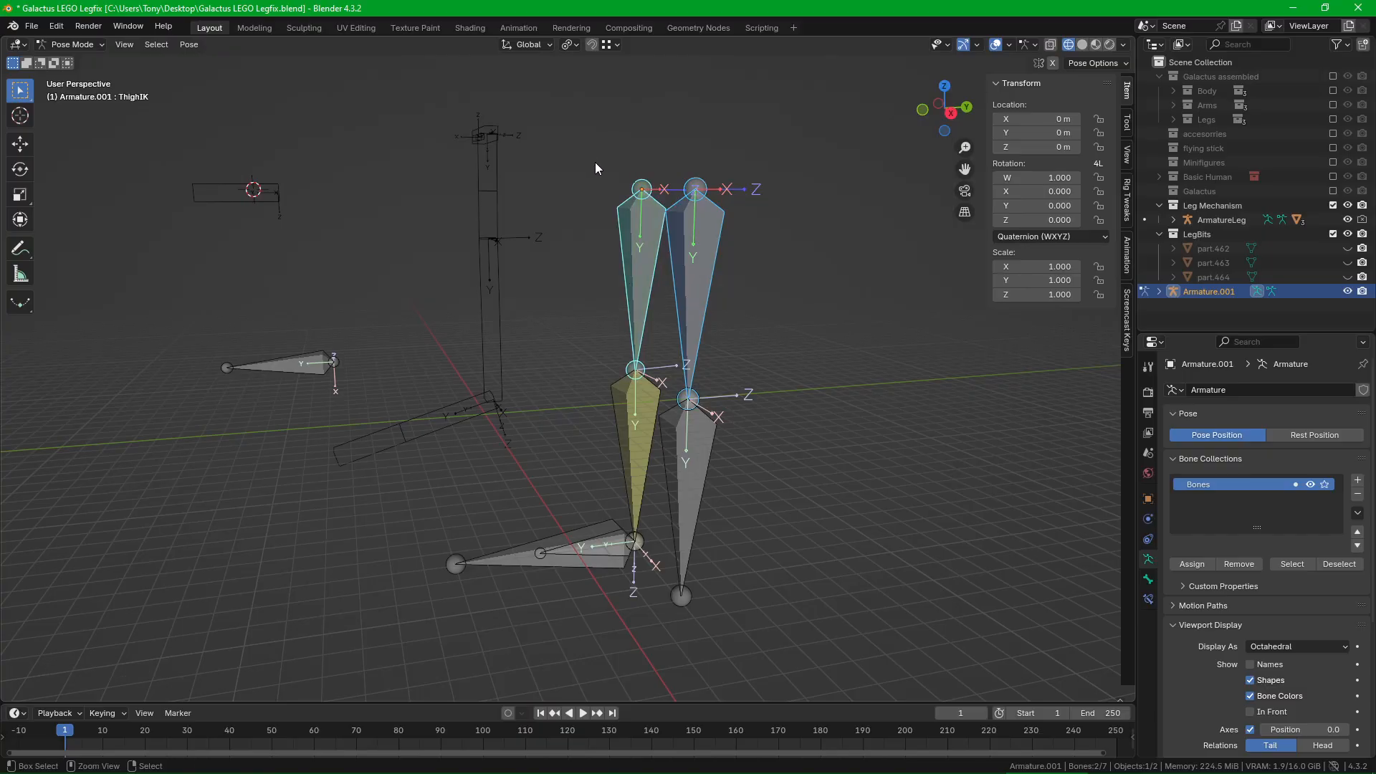
# Step: Add a Copy Rotation constraint to ThighIK.001 with ThighIK as its target
pyautogui.rightClick(618, 277)
pyautogui.keyDown('shift'); pyautogui.rightClick(707, 280); pyautogui.keyUp('shift')
pyautogui.hotkey('ctrl', 'shift', 'c')
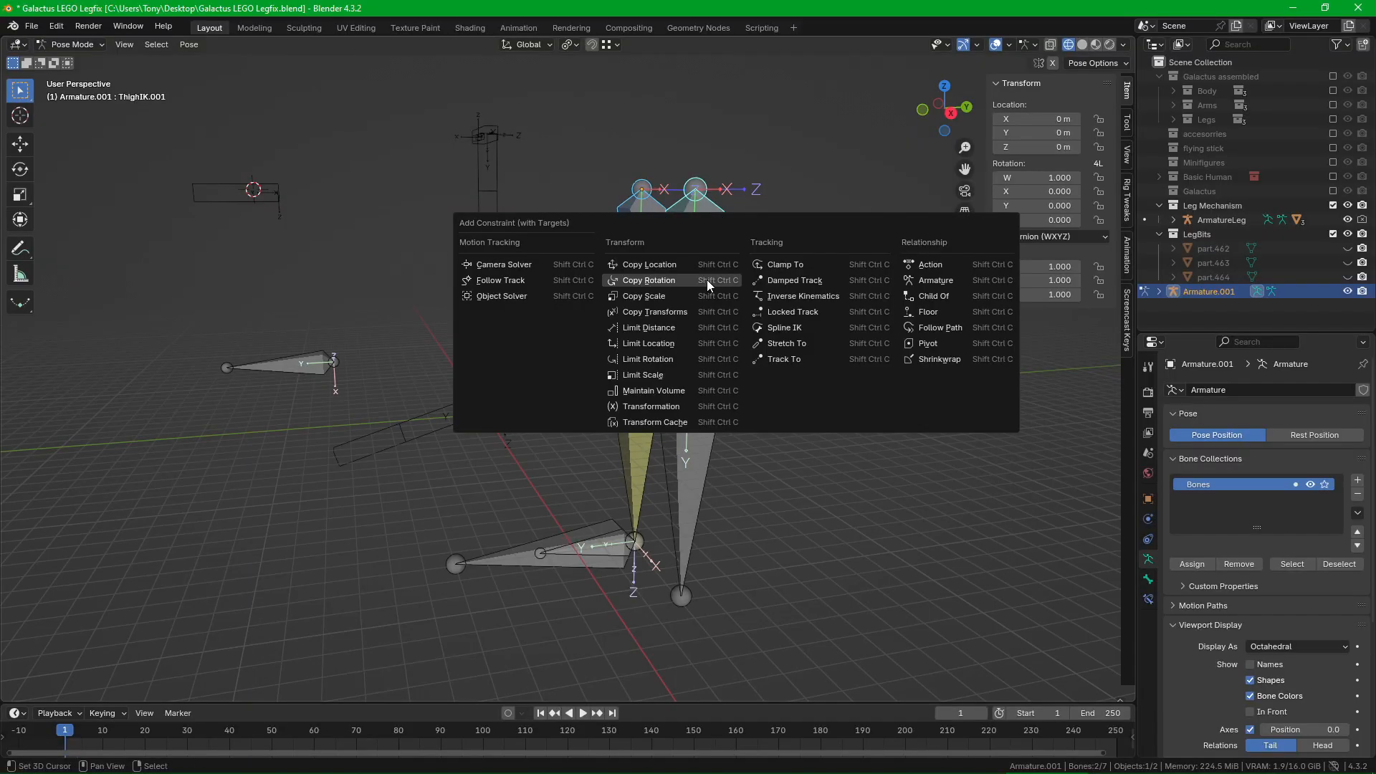
pyautogui.click(706, 280)
pyautogui.keyDown('shift'); pyautogui.moveTo(690, 370); pyautogui.dragTo(725, 377, button='middle'); pyautogui.keyUp('shift')
# Step: Add a Copy Rotation constraint to ThighIK.002 with ShinIK as its target
pyautogui.hotkey('alt', 'a')
pyautogui.rightClick(616, 427)
pyautogui.keyDown('shift'); pyautogui.rightClick(695, 442); pyautogui.keyUp('shift')
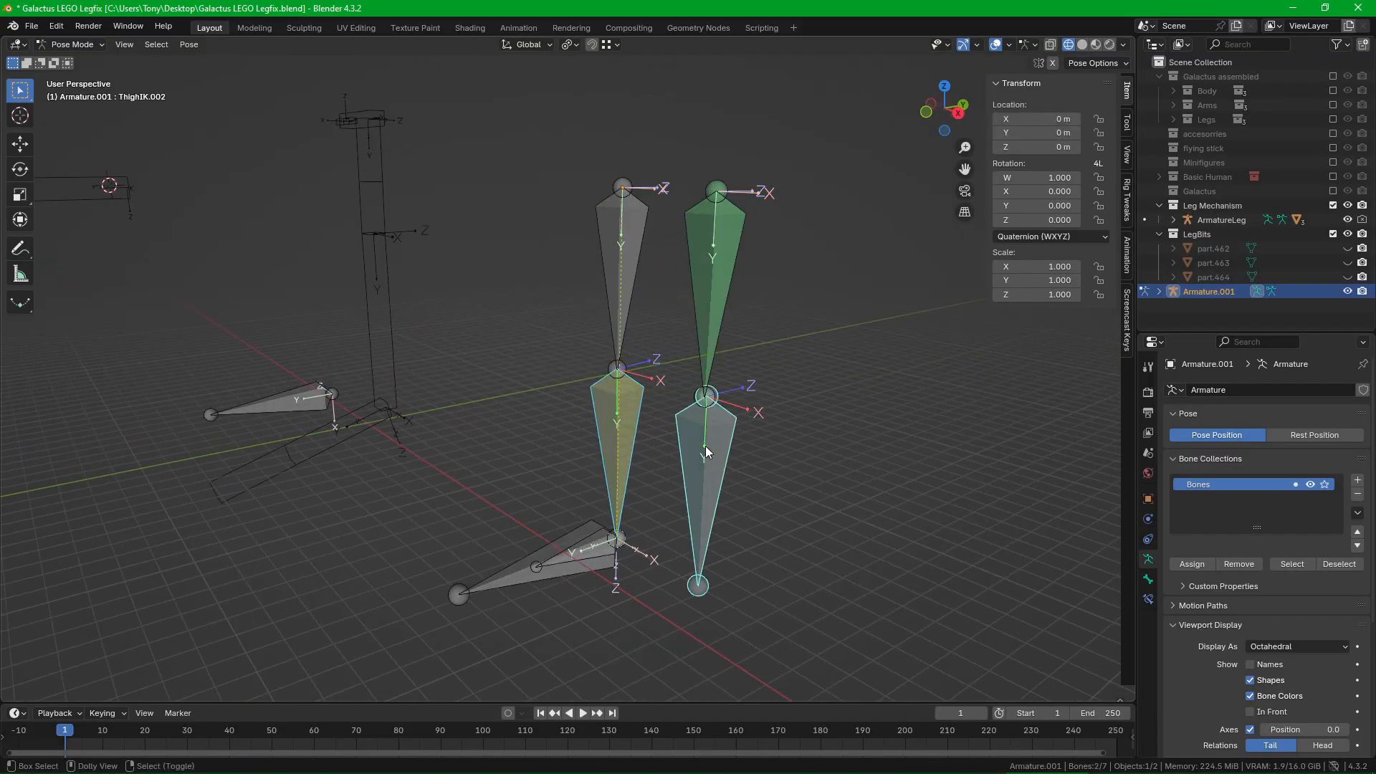
pyautogui.hotkey('ctrl', 'shift', 'c')
pyautogui.click(704, 446)
pyautogui.keyDown('shift'); pyautogui.moveTo(704, 446); pyautogui.dragTo(717, 413, button='middle'); pyautogui.keyUp('shift')
# Step: Test how the constrained bones follow the IK chain by moving Bone.004, and cancel the move
pyautogui.hotkey('alt', 'a')
pyautogui.rightClick(513, 535)
pyautogui.moveTo(515, 534); pyautogui.dragTo(587, 523, button='middle')
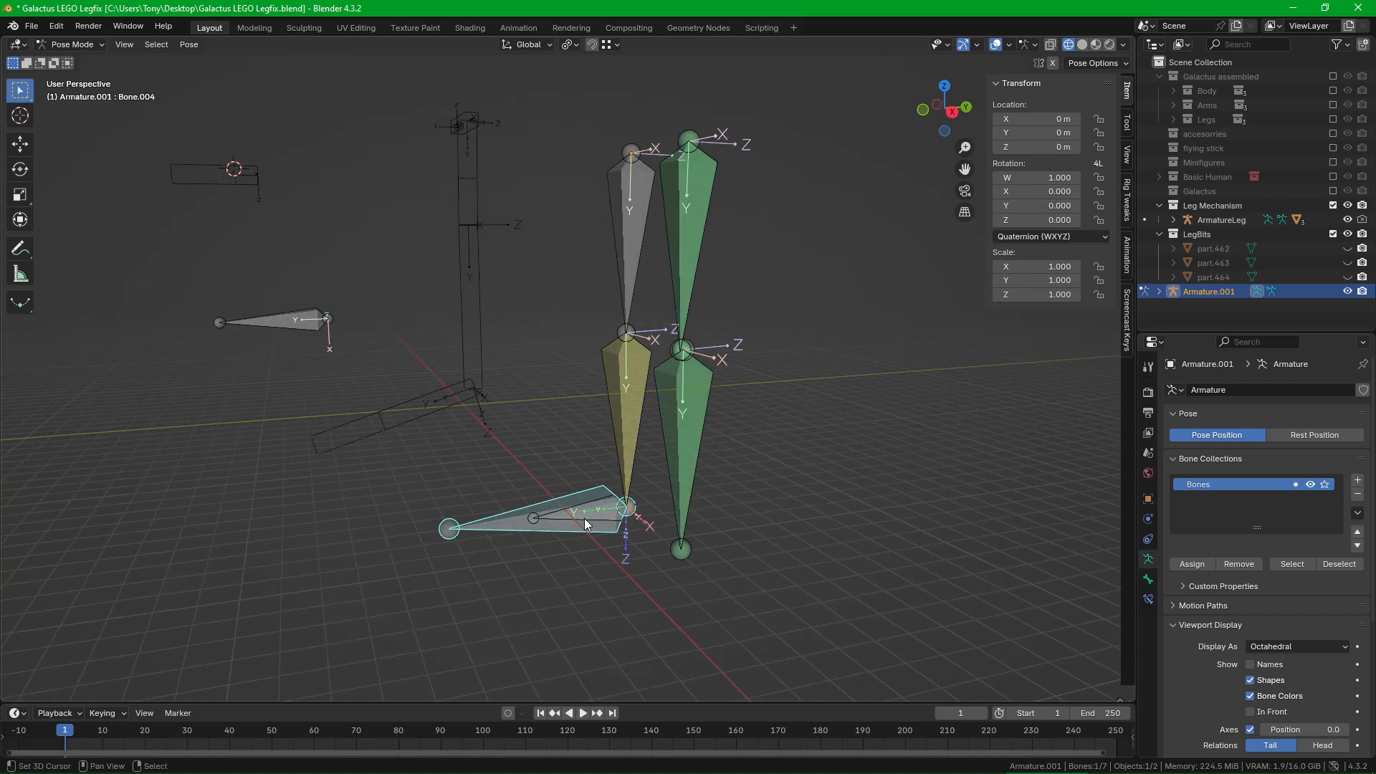
pyautogui.press('g')
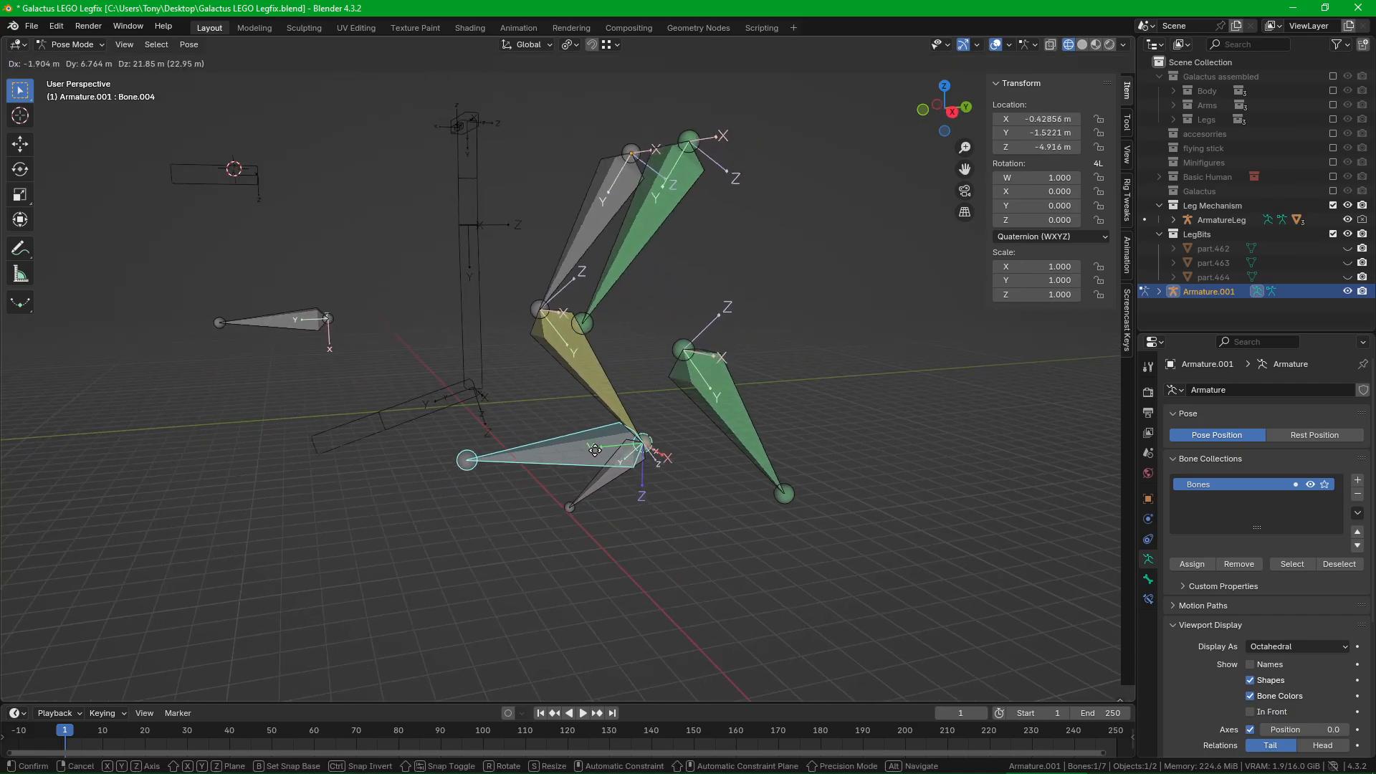
pyautogui.press('Escape')
# Step: Remove the Copy Rotation constraint from ThighIK.002
pyautogui.rightClick(681, 438)
pyautogui.moveTo(685, 430); pyautogui.dragTo(658, 436, button='middle')
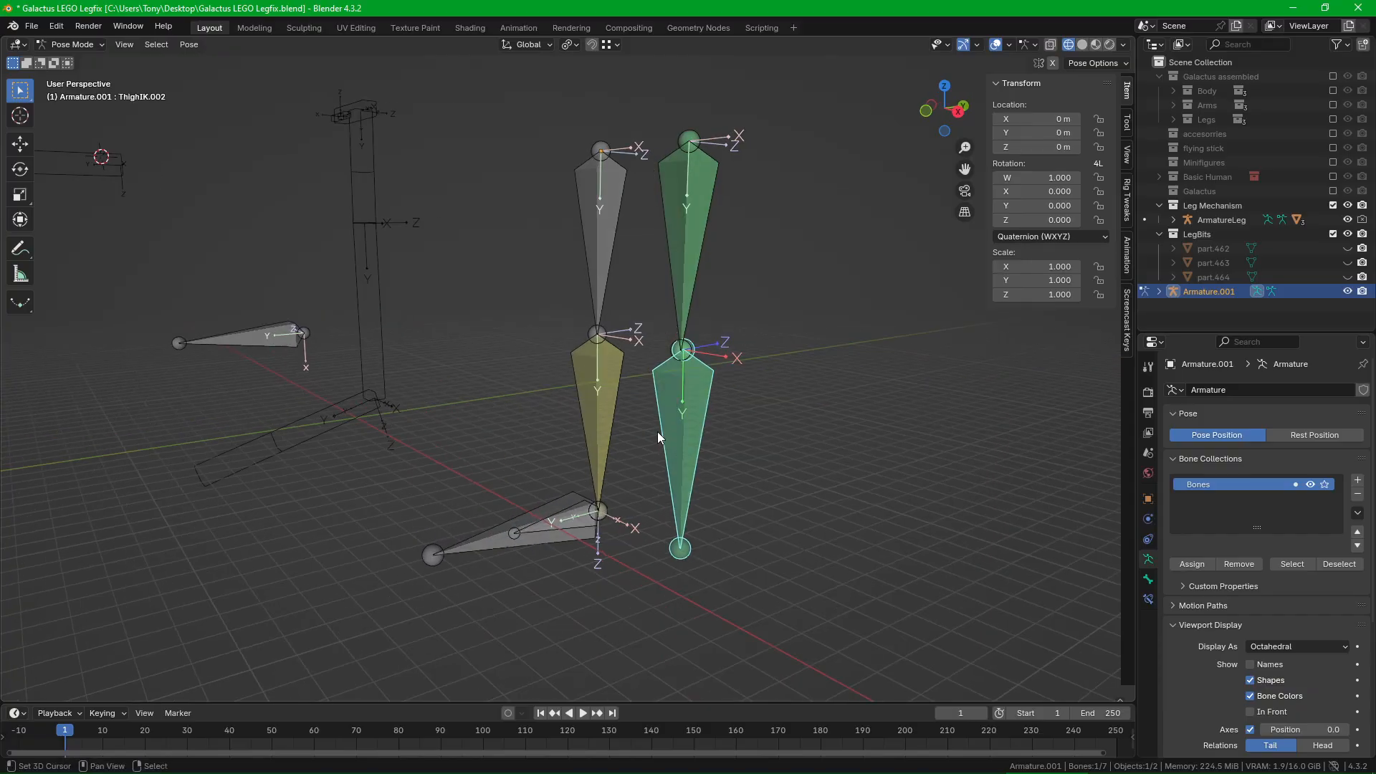
pyautogui.click(1148, 600)
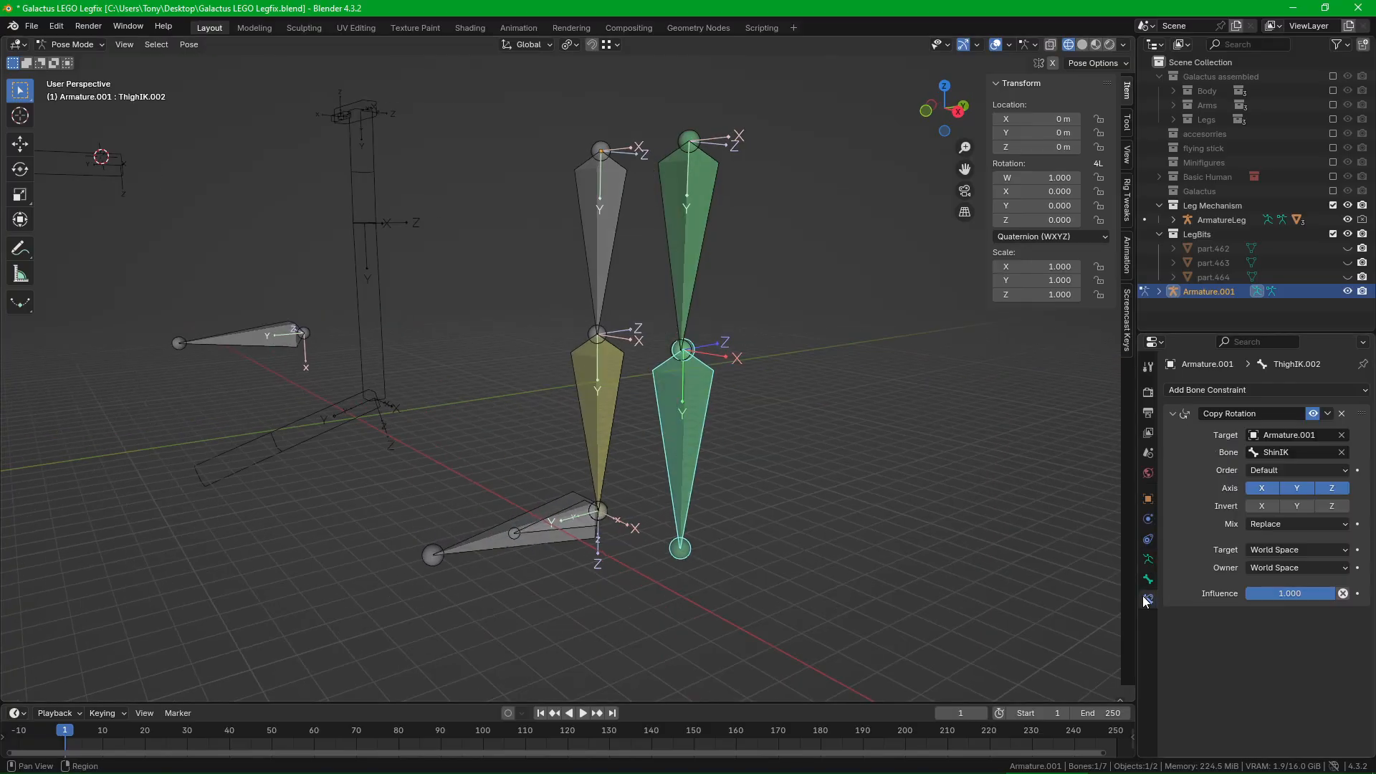
pyautogui.click(1344, 413)
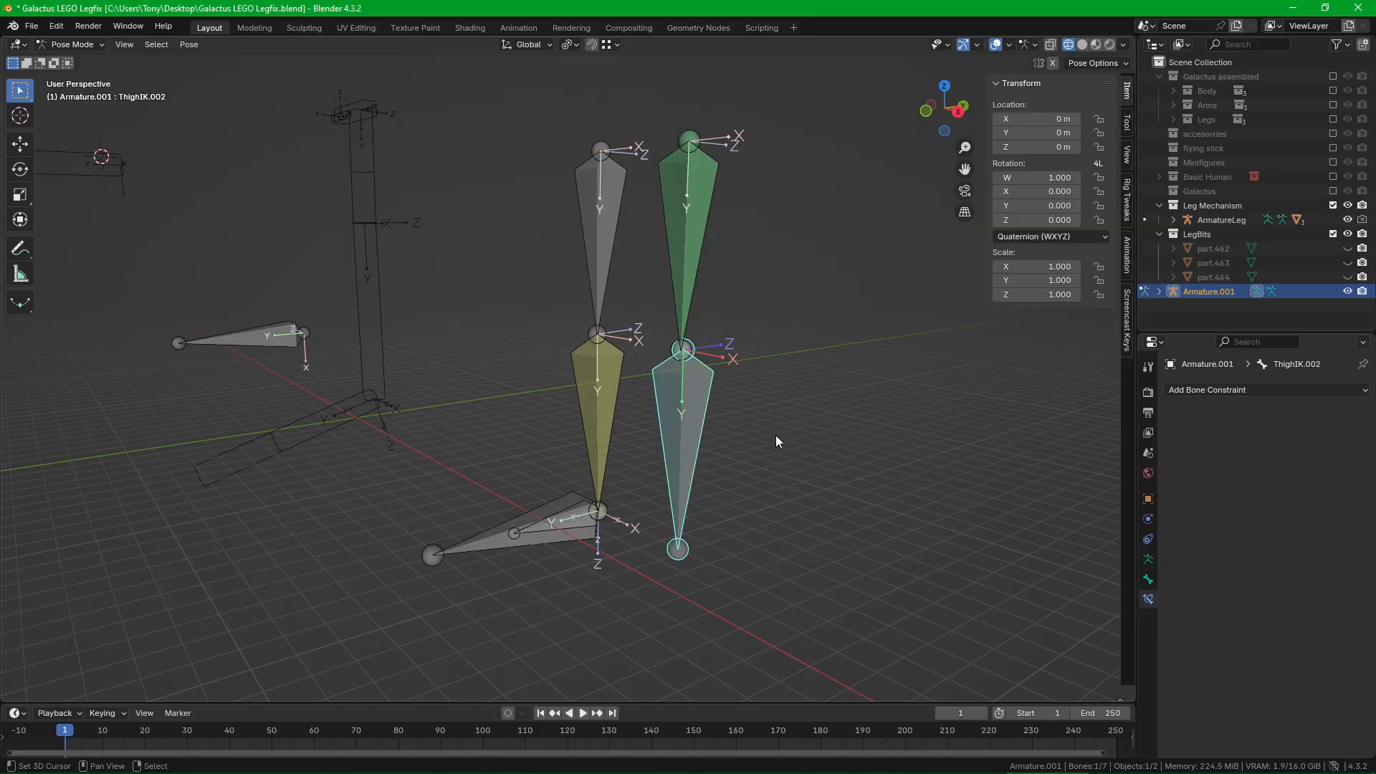
# Step: Add Copy Location and Copy Rotation constraints to ThighIK.002 with ShinIK as their target
pyautogui.rightClick(630, 413)
pyautogui.hotkey('shift', 'ctrl', 'c')
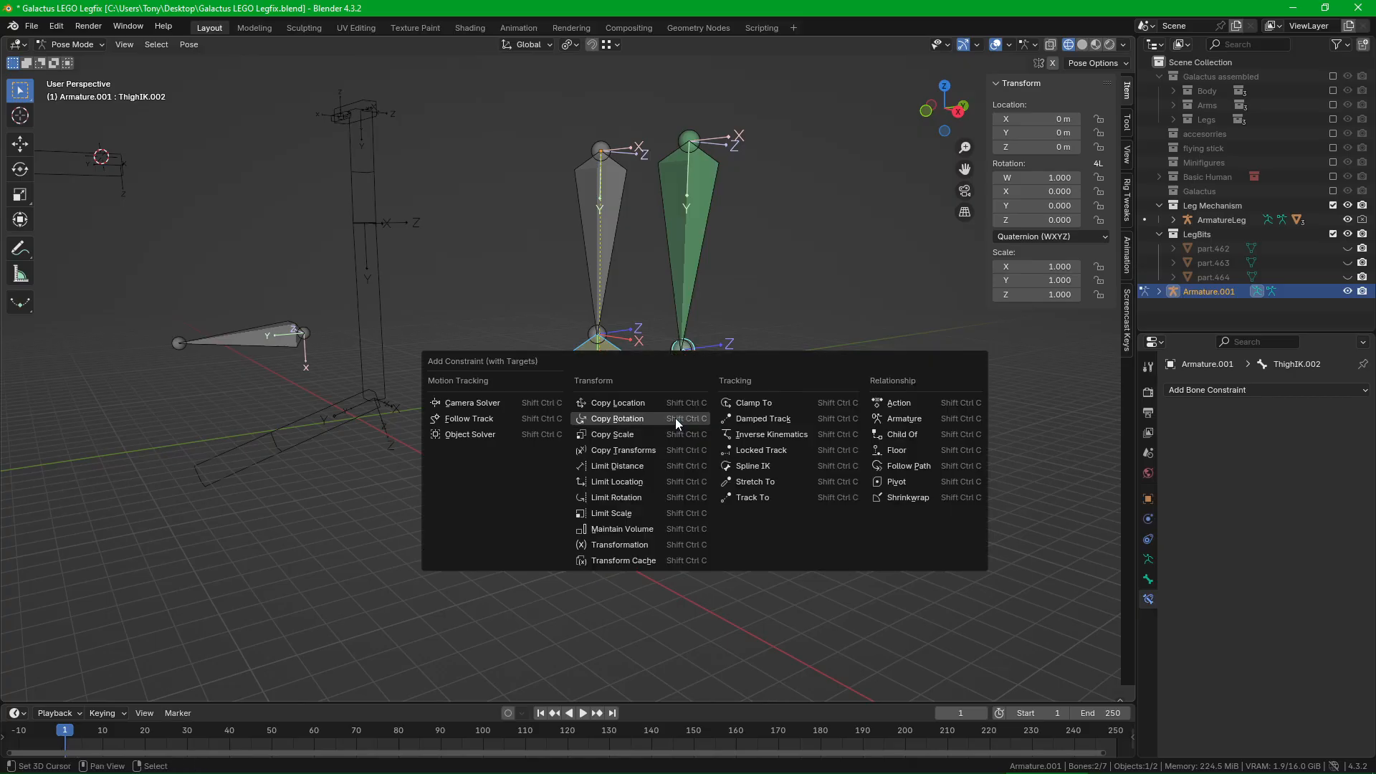
pyautogui.click(661, 400)
pyautogui.hotkey('shift', 'ctrl', 'c')
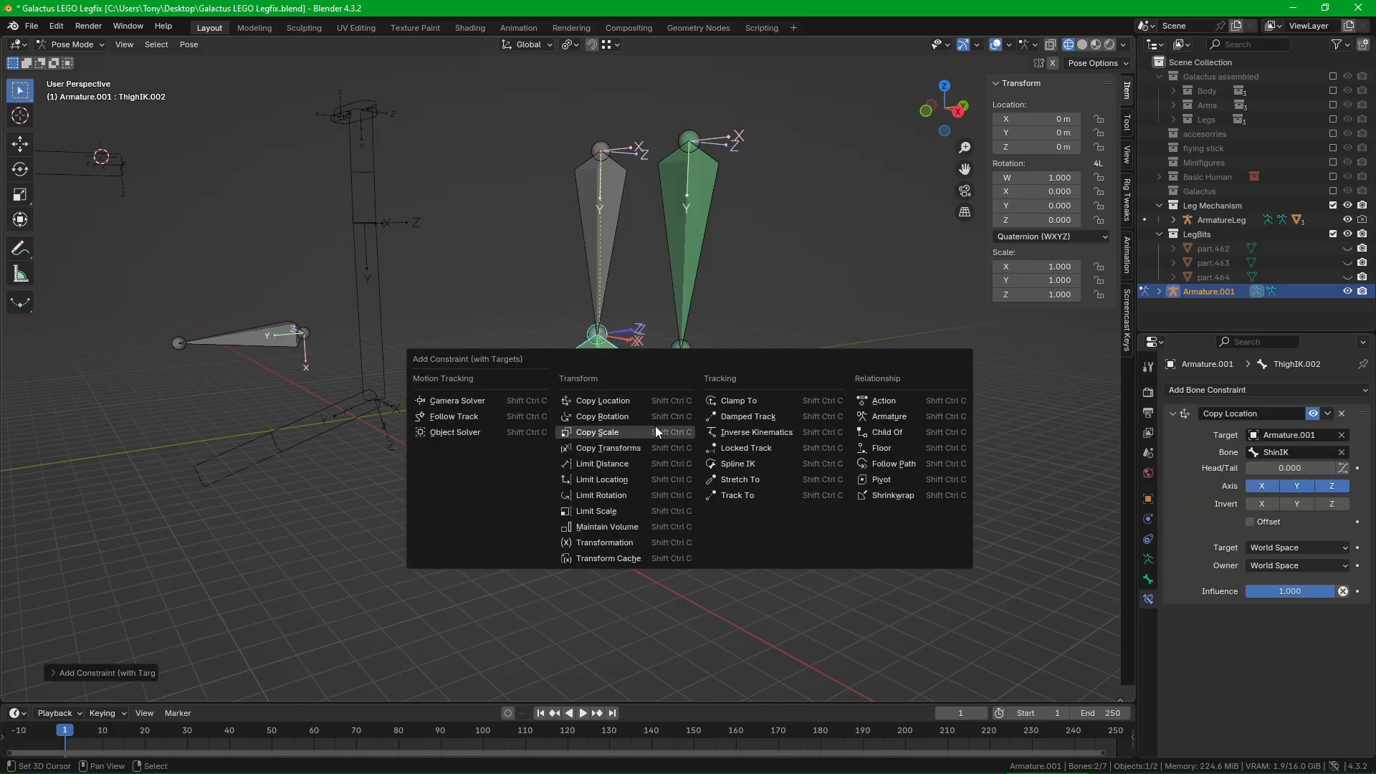
pyautogui.click(656, 417)
# Step: Set both the target and owner space of ThighIK.002's Copy Location constraint to Local Space
pyautogui.click(1283, 557)
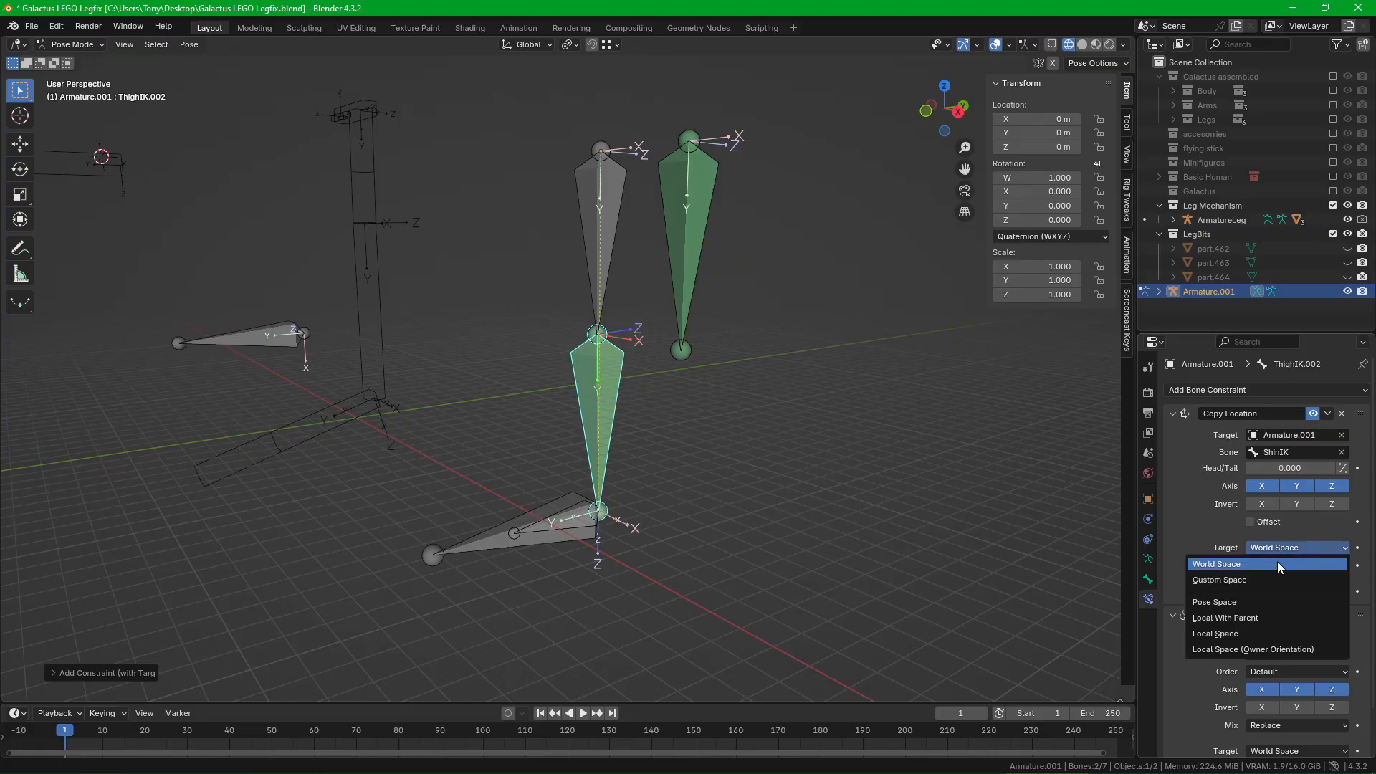
pyautogui.click(1255, 636)
pyautogui.click(1288, 567)
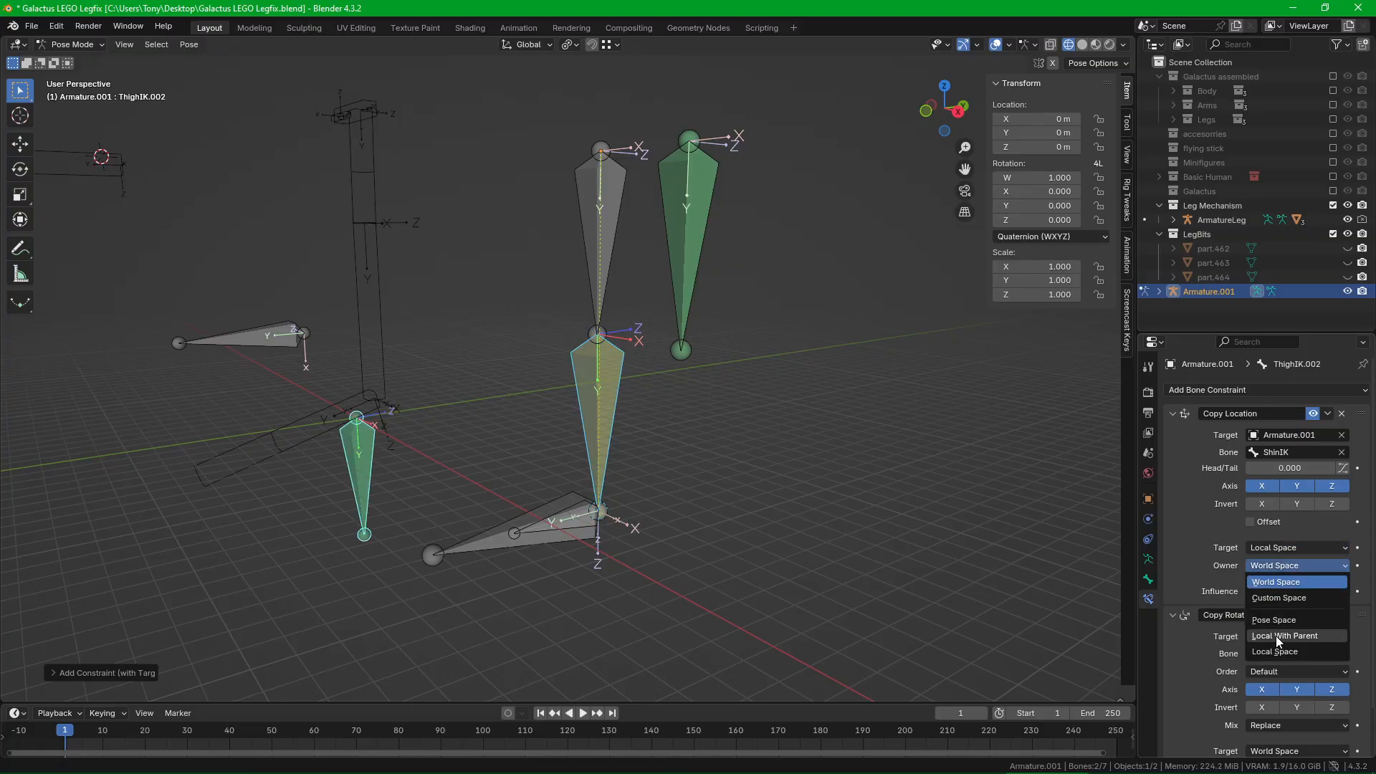
pyautogui.click(1262, 645)
# Step: Test how the separate shin bone follows the IK chain by moving Bone.004, and cancel the moves
pyautogui.moveTo(825, 519); pyautogui.dragTo(767, 520, button='middle')
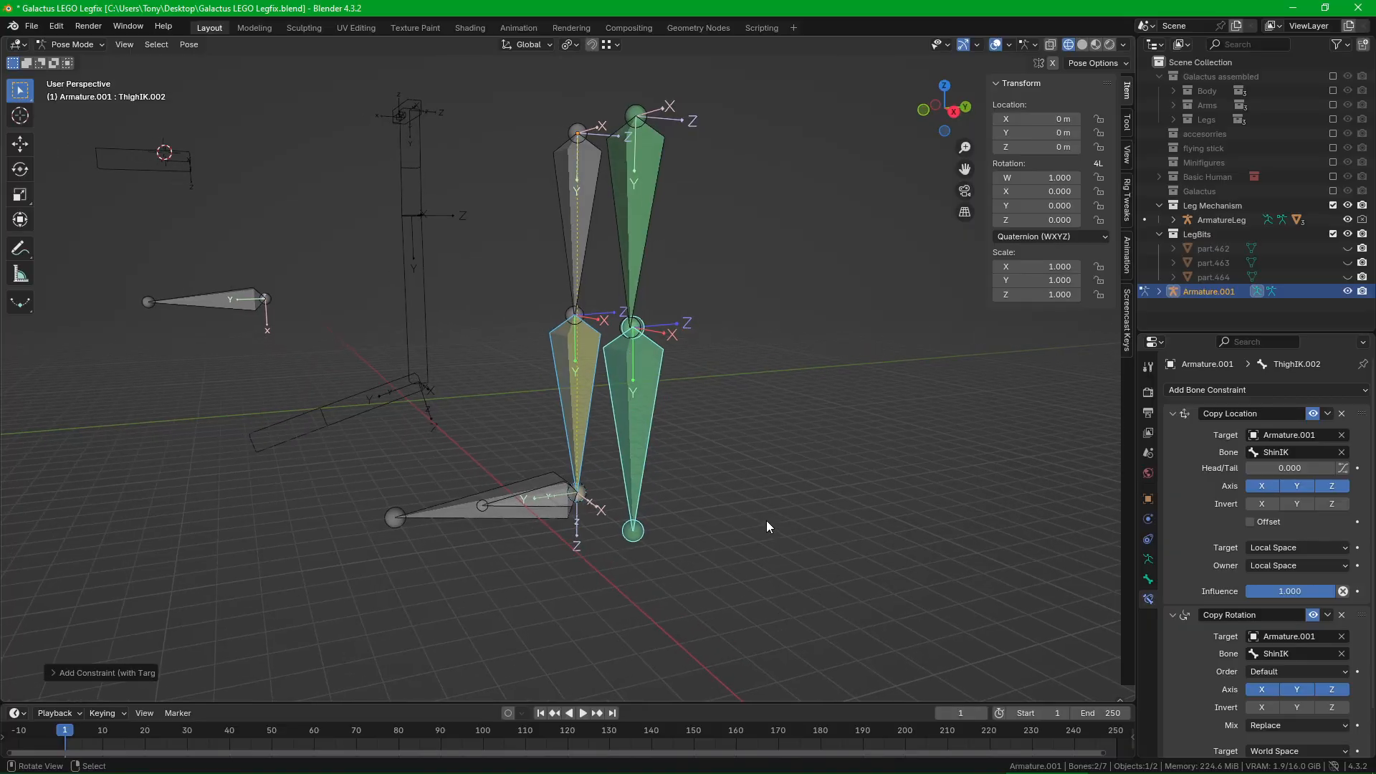
pyautogui.click(455, 504)
pyautogui.moveTo(454, 505); pyautogui.dragTo(703, 523, button='middle')
pyautogui.press('g')
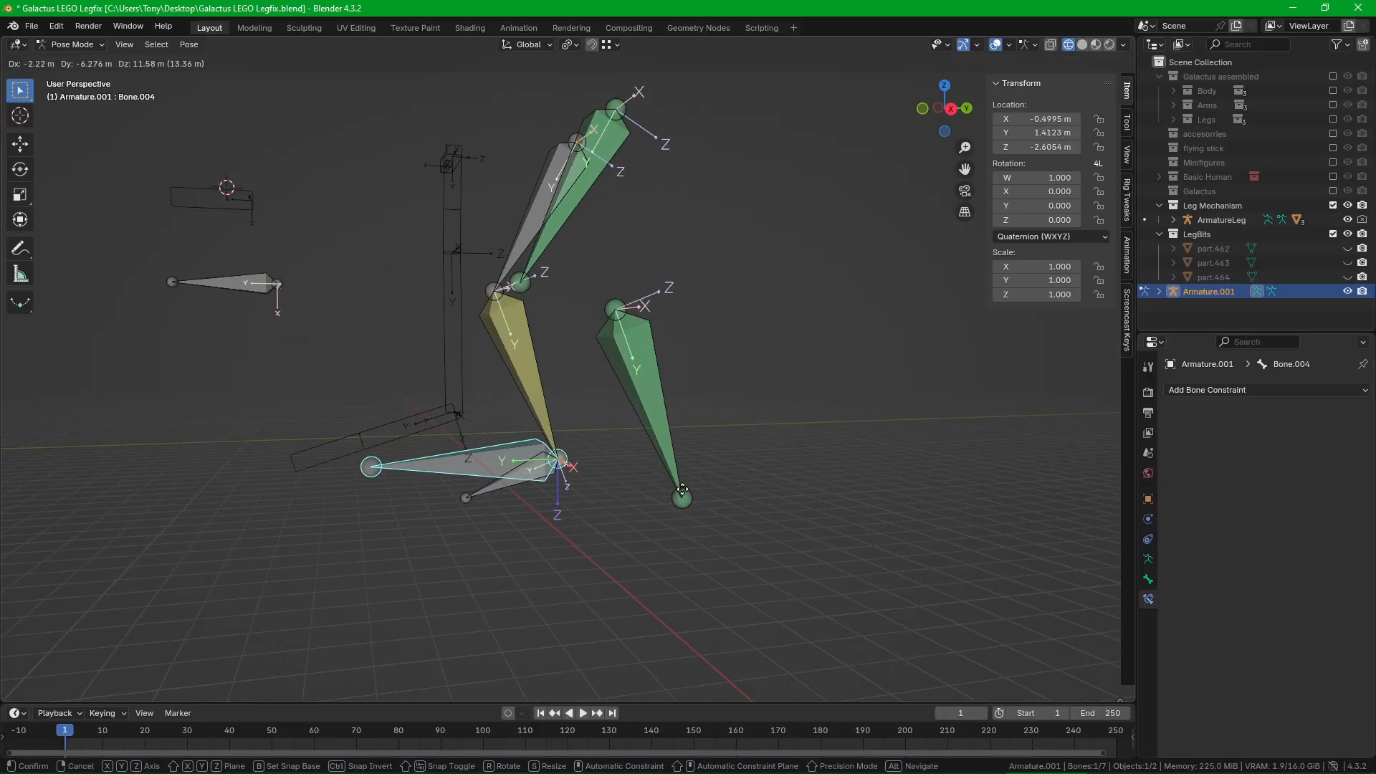
pyautogui.press('Escape')
pyautogui.press('g')
pyautogui.press('Escape')
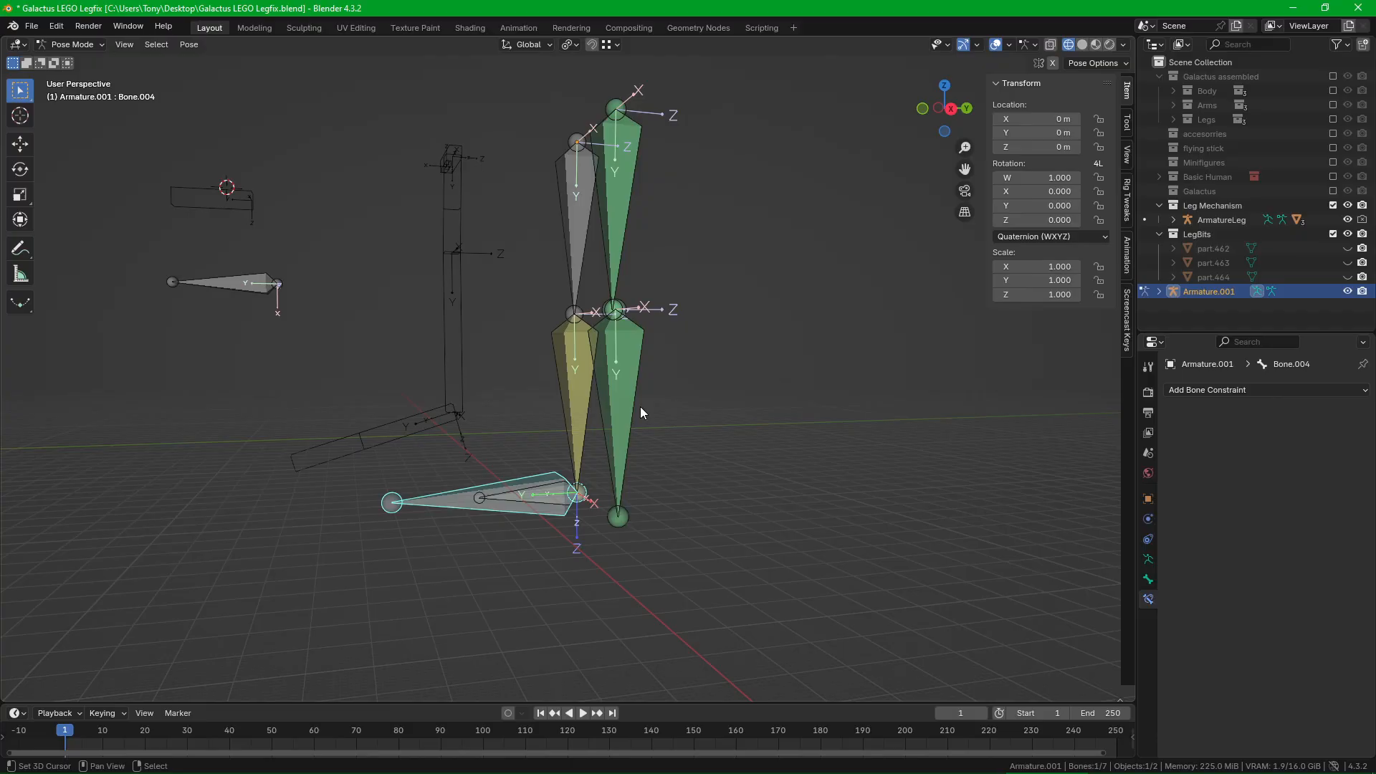
# Step: Set the owner and target space of ThighIK.002's Copy Location constraint to Local With Parent
pyautogui.click(631, 406)
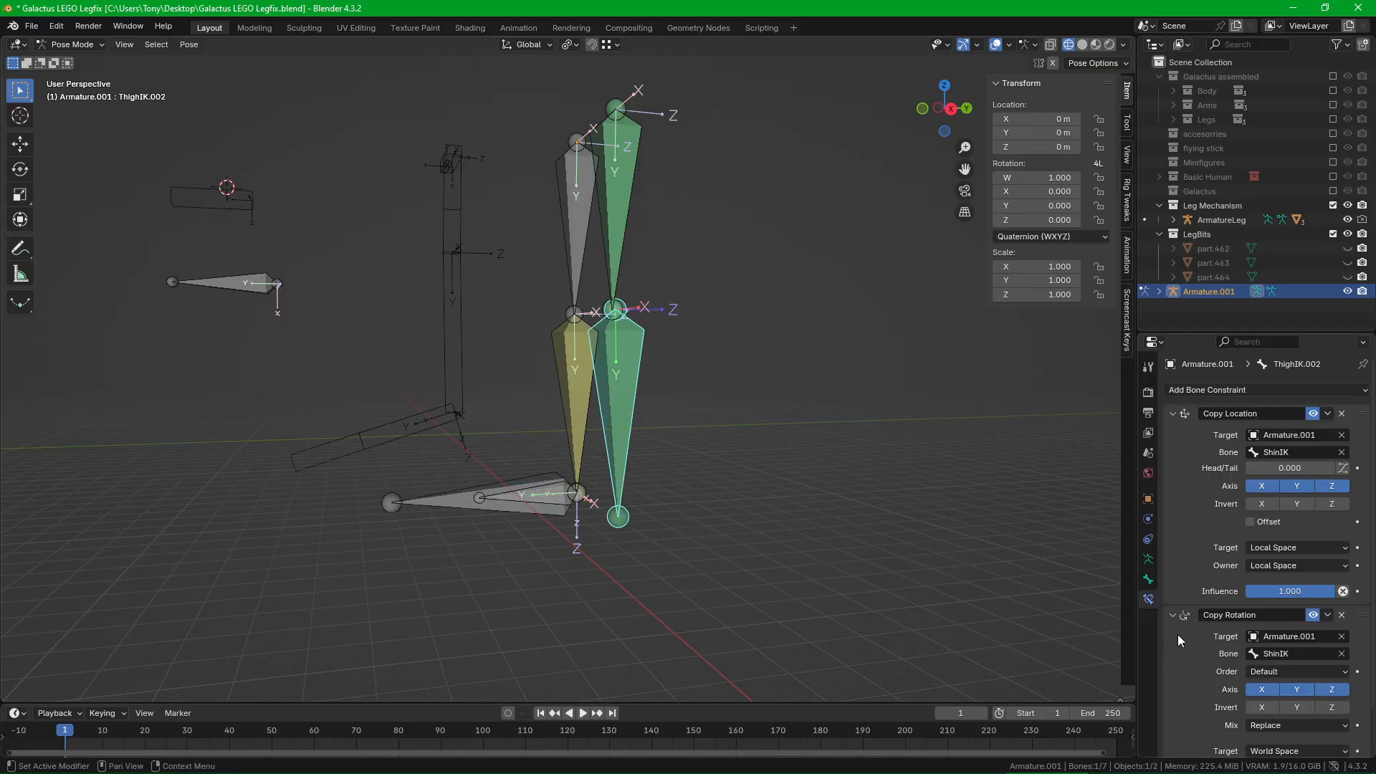
pyautogui.click(1276, 567)
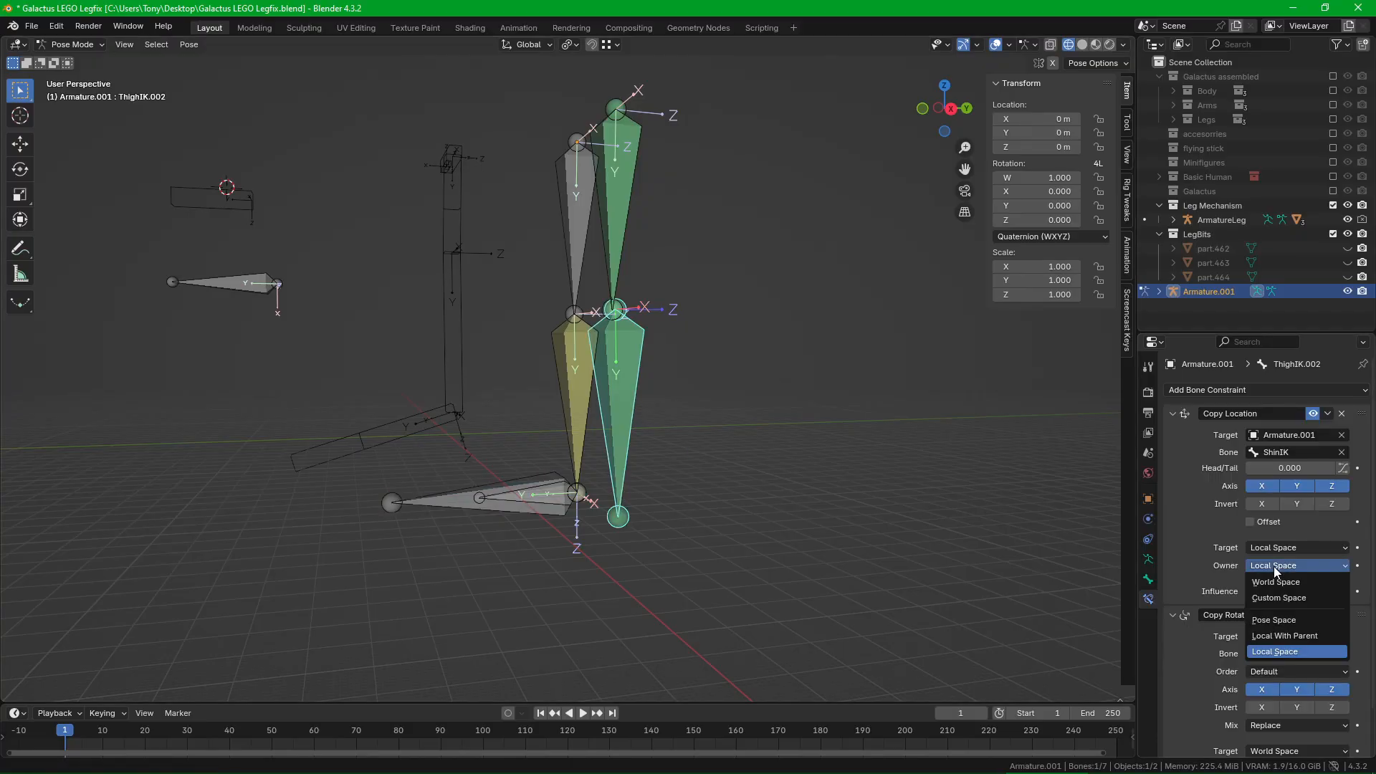
pyautogui.click(1287, 637)
pyautogui.scroll(-2, 1237, 602)
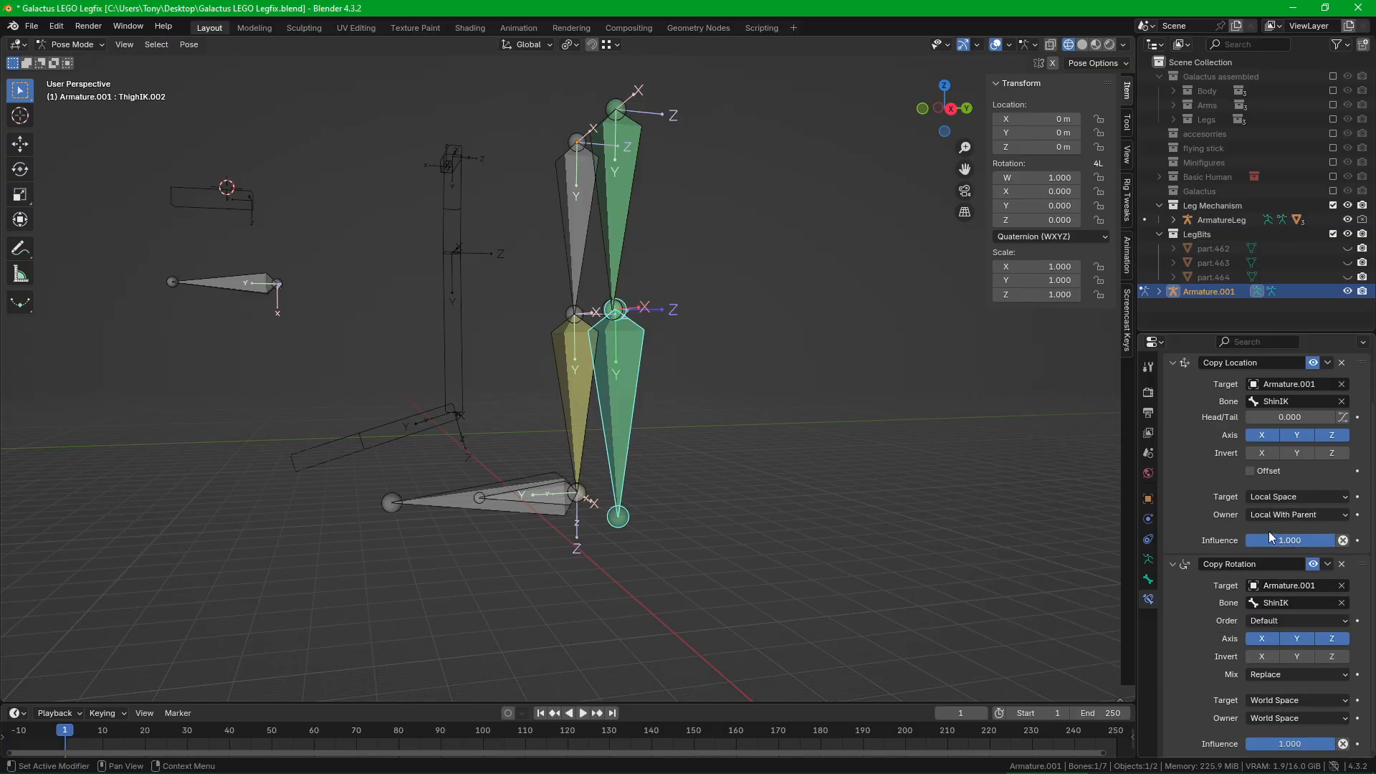
pyautogui.click(1298, 497)
pyautogui.click(1280, 566)
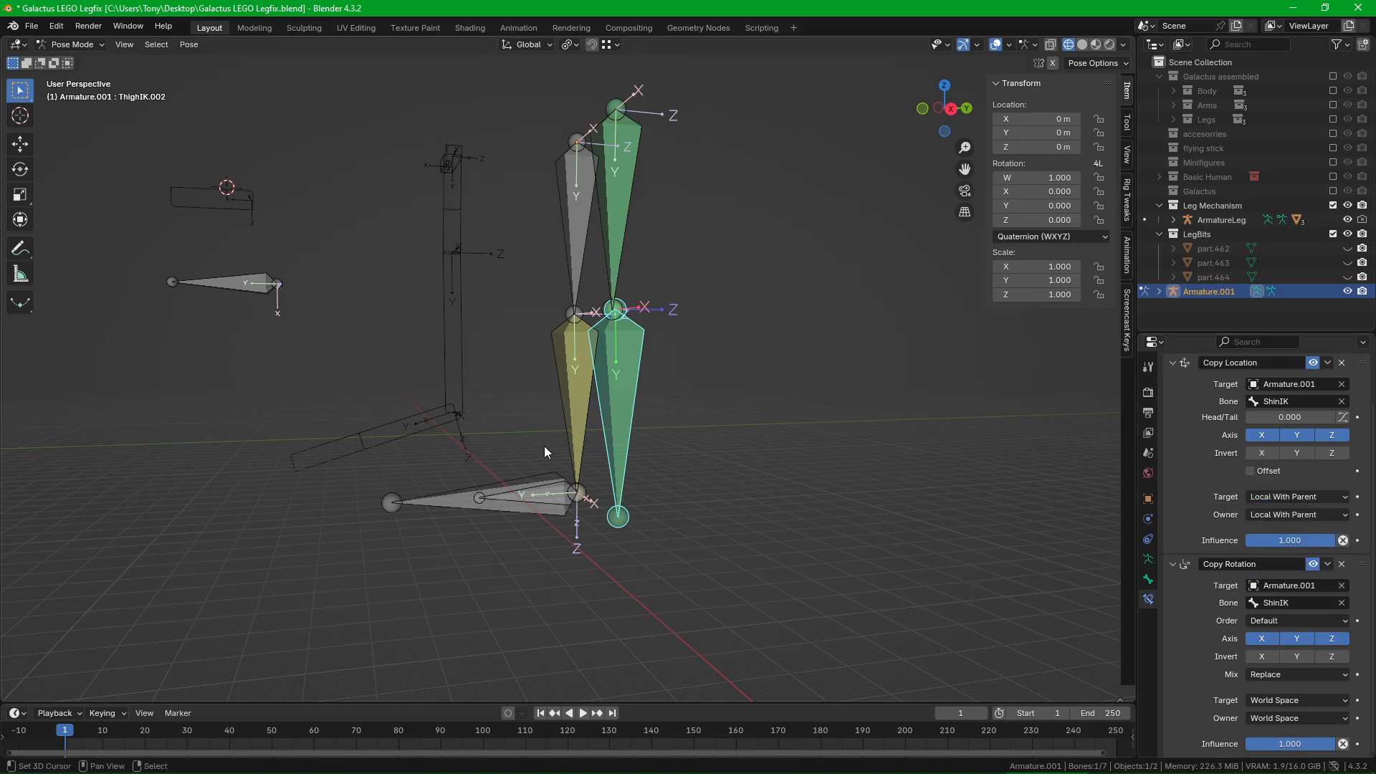
# Step: Move Bone.004 to check the shin bone with the Local With Parent spaces, cancel, and inspect the leg from several angles
pyautogui.rightClick(444, 496)
pyautogui.press('g')
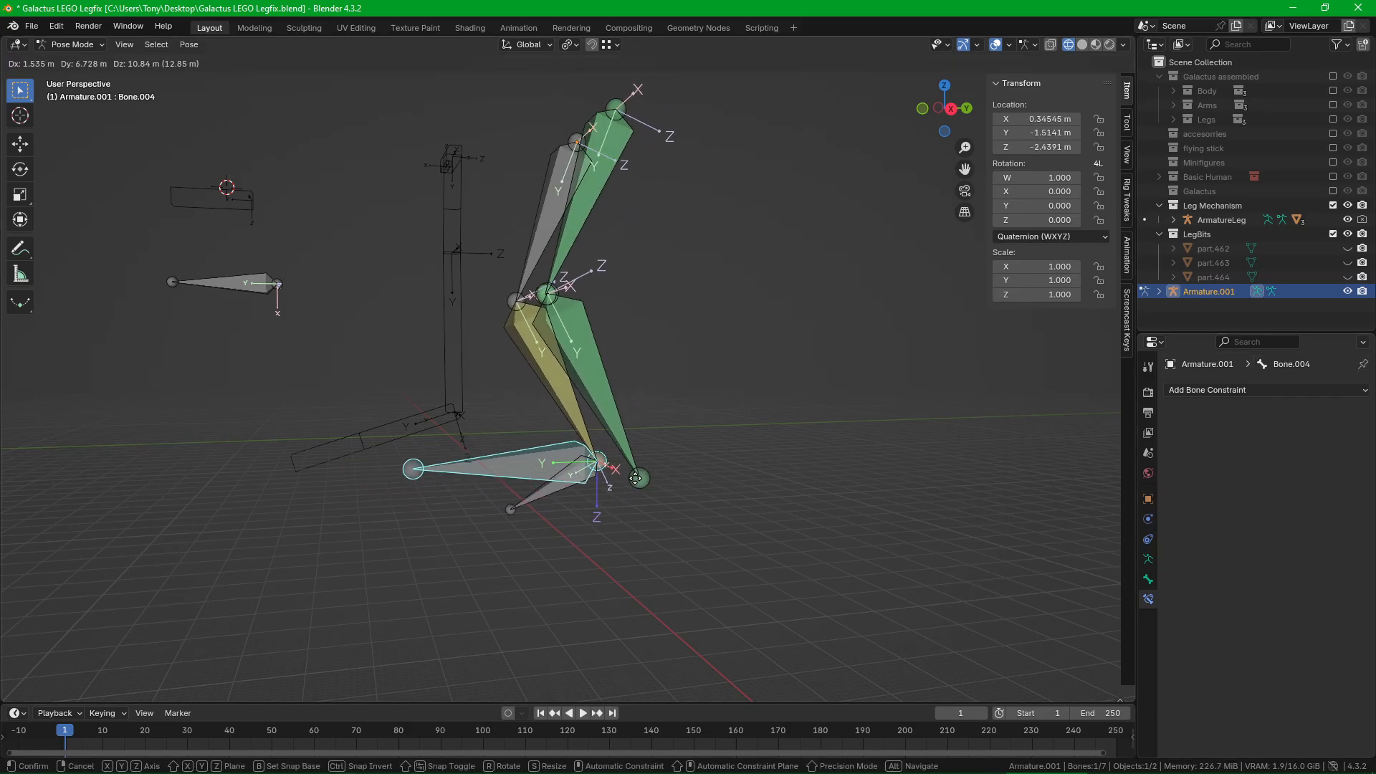
pyautogui.rightClick(743, 502)
pyautogui.press('g')
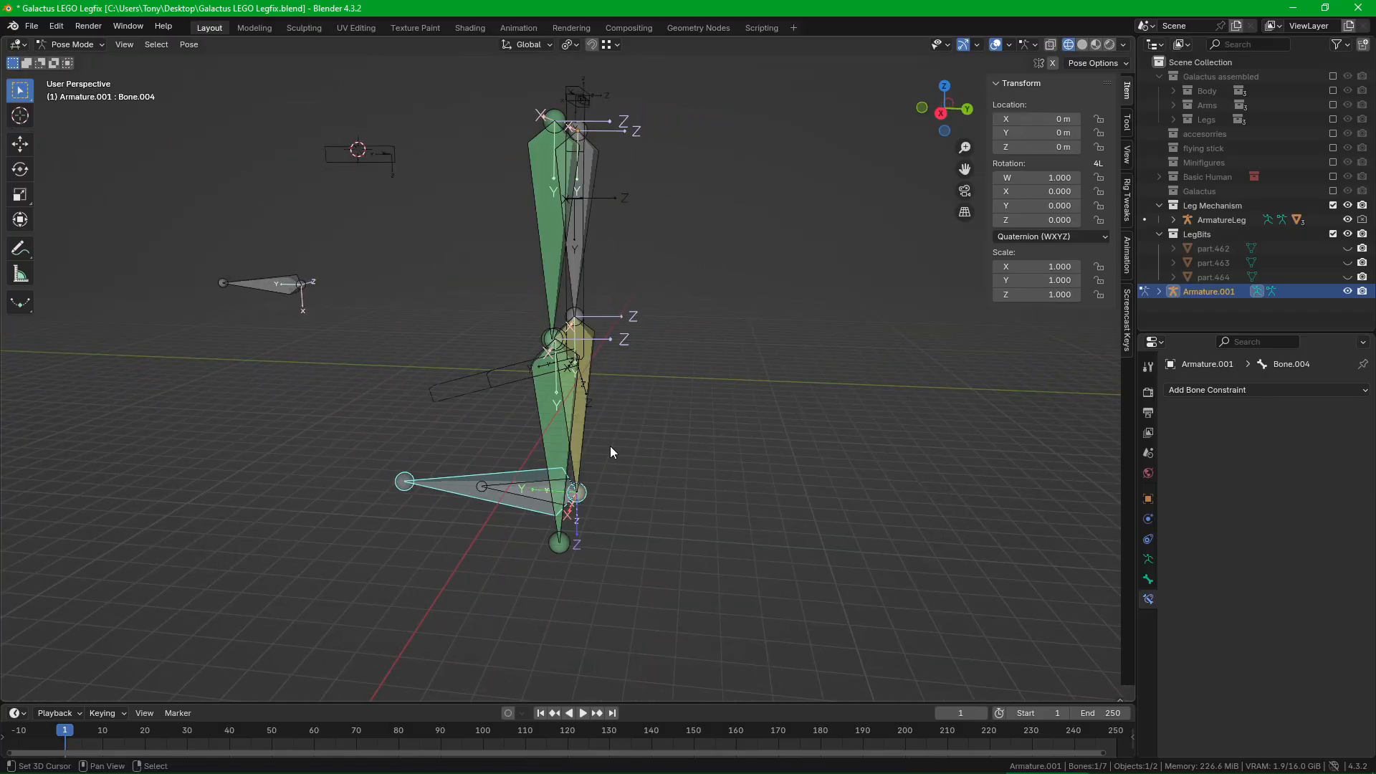
pyautogui.moveTo(625, 420); pyautogui.dragTo(630, 418, button='middle')
pyautogui.moveTo(590, 347); pyautogui.dragTo(684, 357, button='middle')
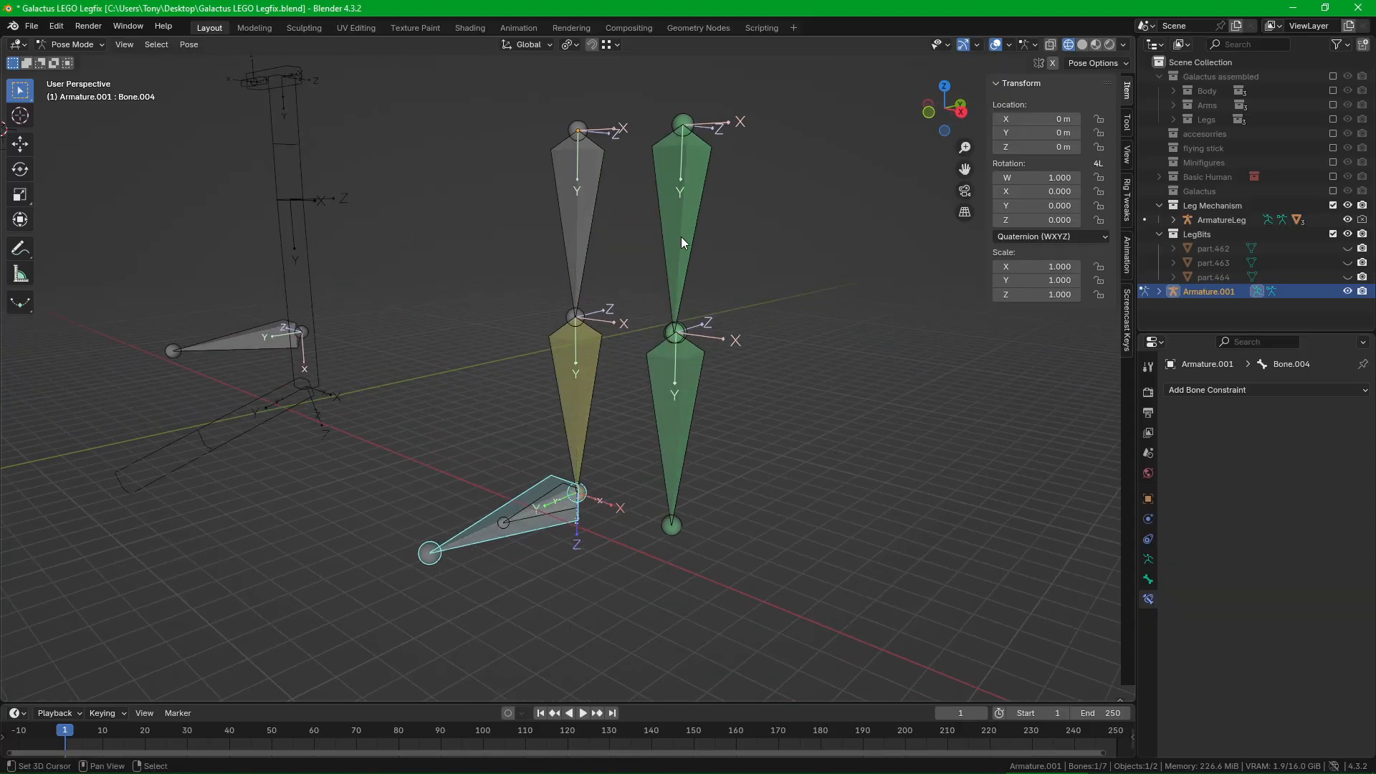
pyautogui.moveTo(706, 439); pyautogui.dragTo(724, 402, button='middle')
# Step: Toggle ThighIK.002's Copy Rotation and Copy Location constraints off and on to compare their effect on the bone
pyautogui.click(690, 387)
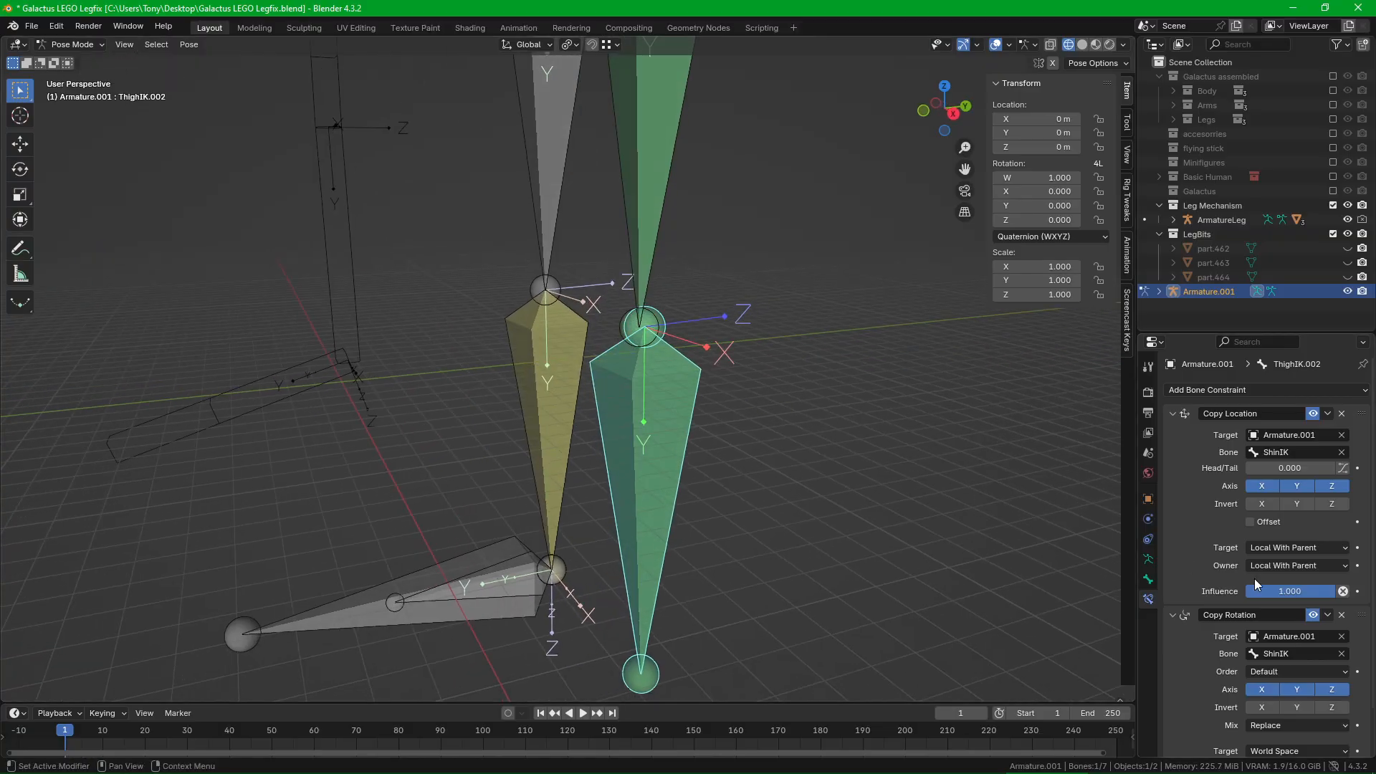
pyautogui.click(1314, 616)
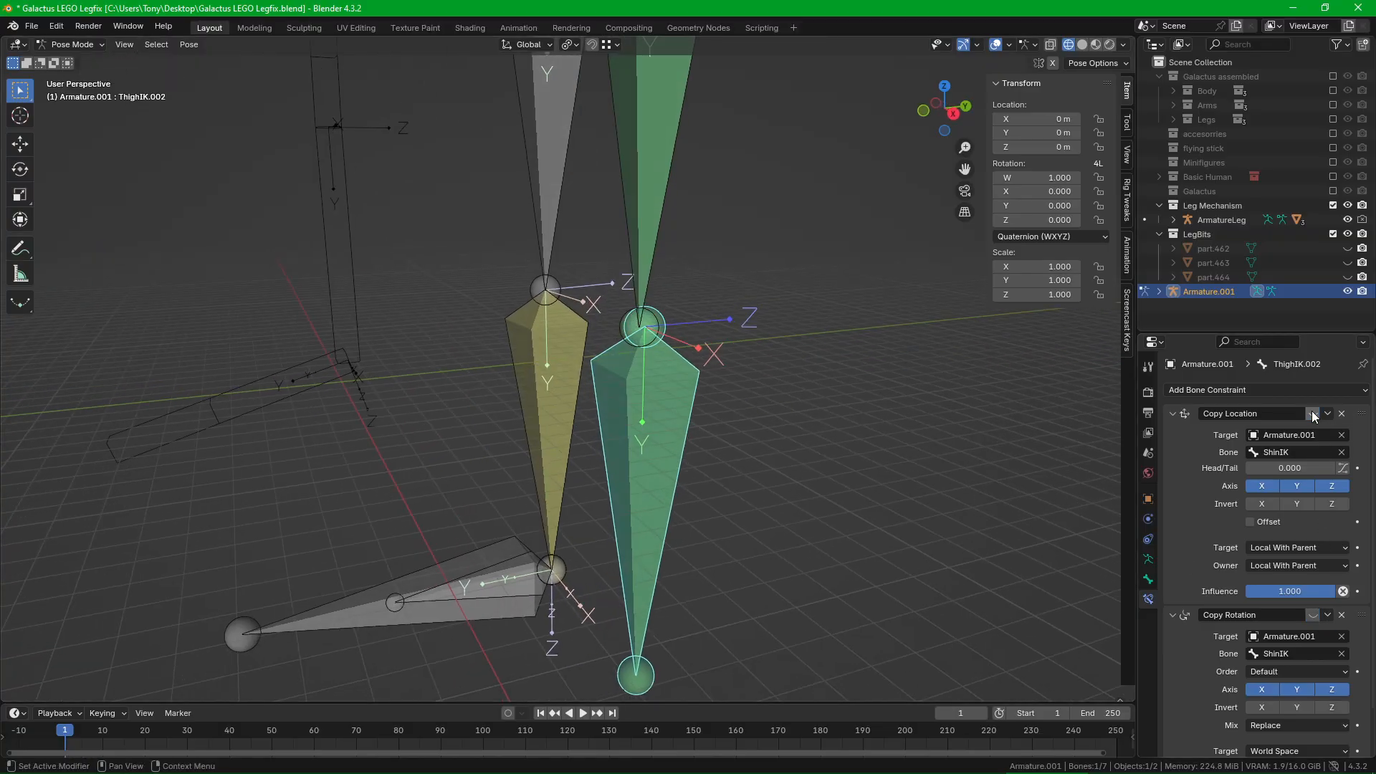
pyautogui.click(1314, 614)
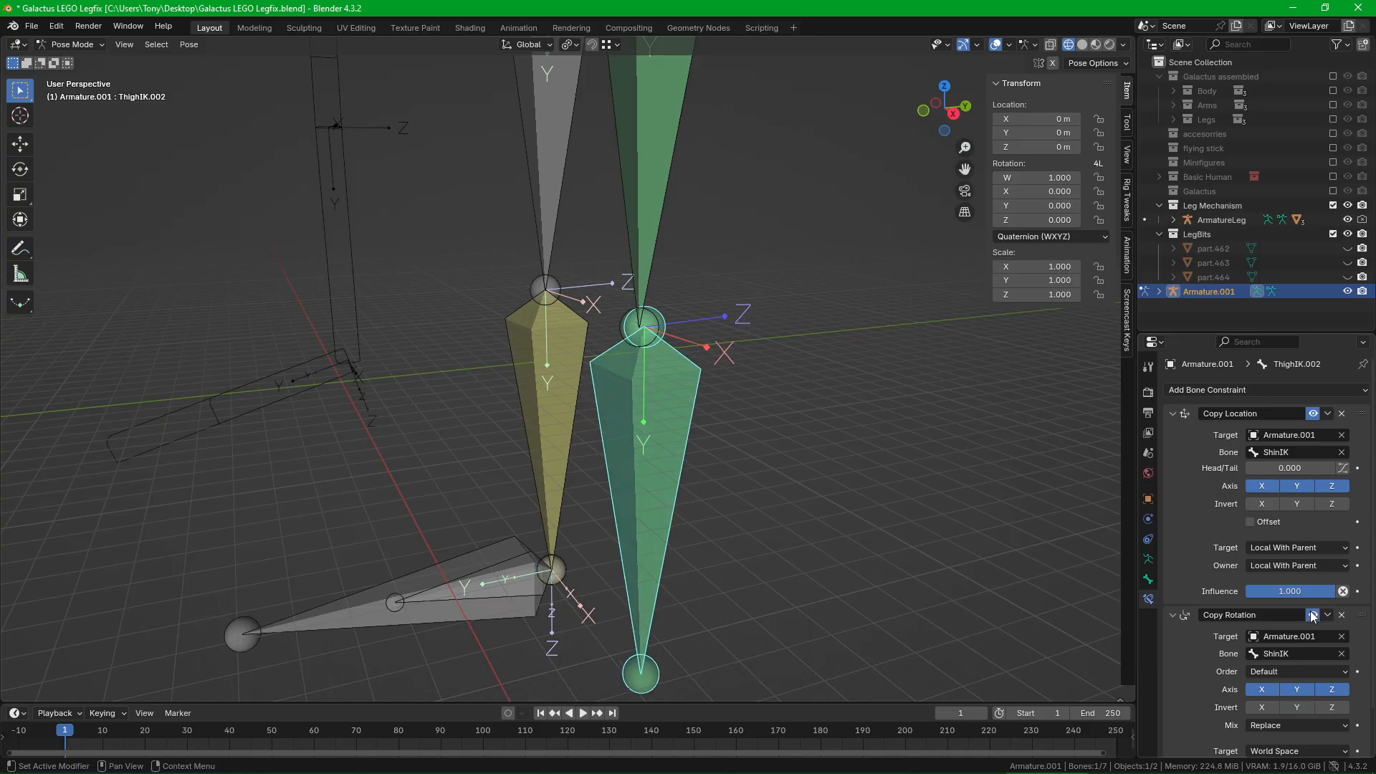
# Step: Switch the armature to Rest Position to compare the thigh and shin alignment, and return it to Pose Position
pyautogui.moveTo(742, 416); pyautogui.dragTo(710, 383, button='middle')
pyautogui.click(667, 269)
pyautogui.moveTo(681, 285); pyautogui.dragTo(978, 537, button='middle')
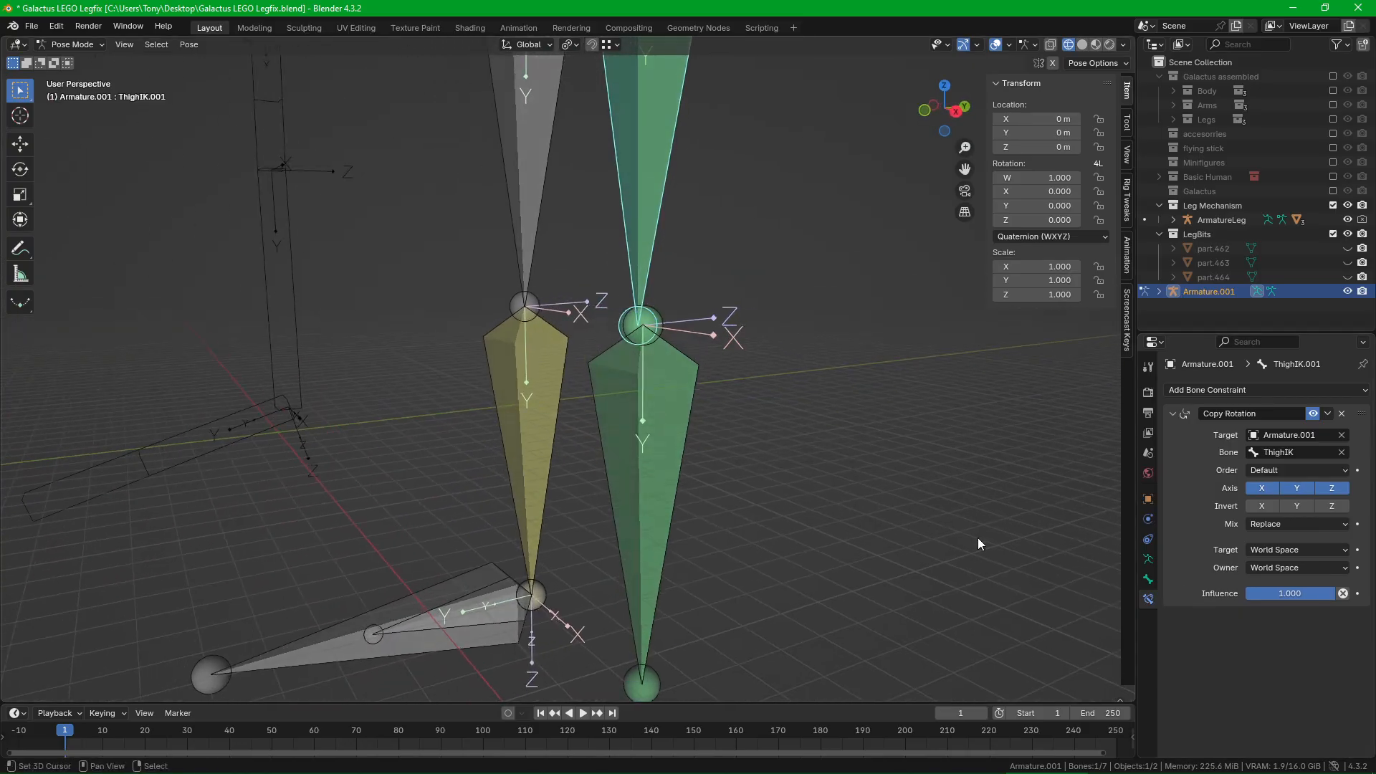
pyautogui.click(1149, 559)
pyautogui.click(1298, 437)
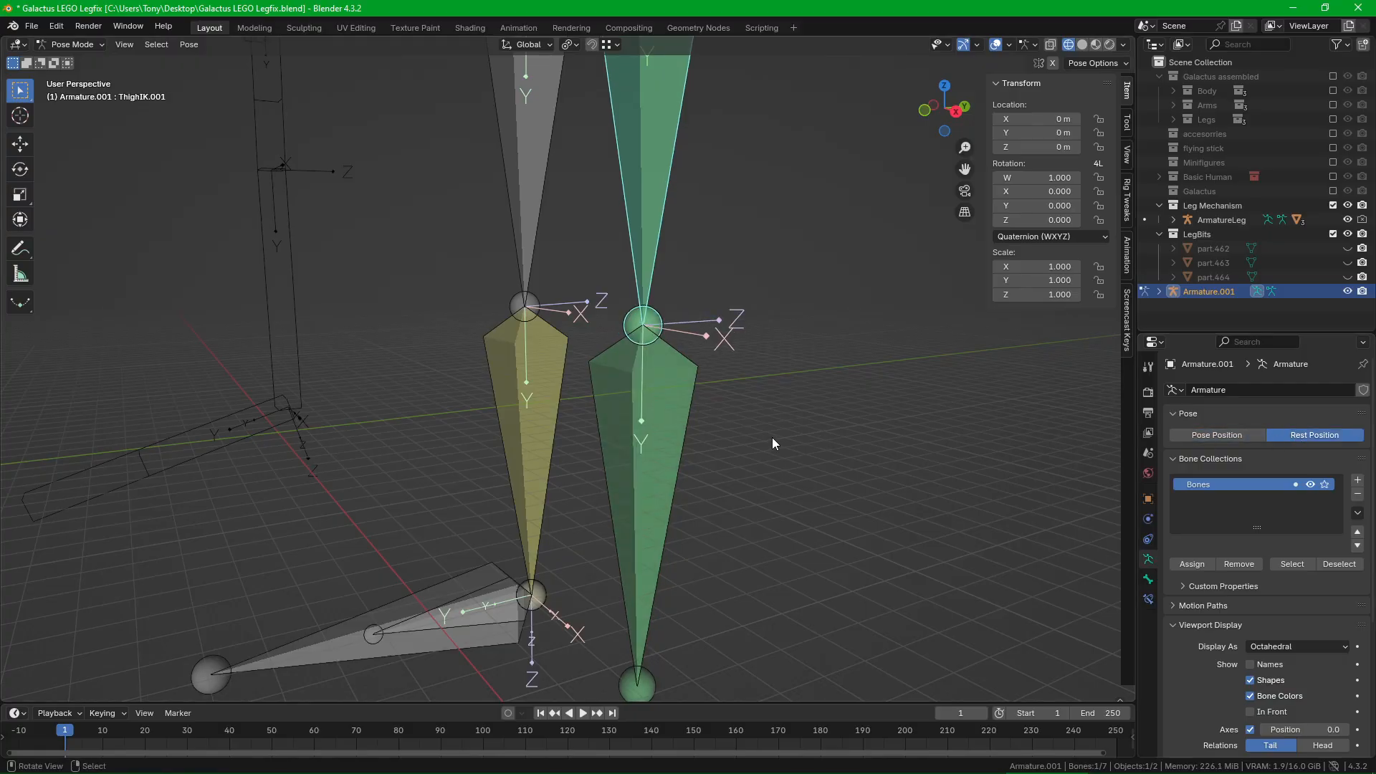
pyautogui.moveTo(772, 438)
pyautogui.mouseDown(button='middle')
pyautogui.moveTo(788, 431)
pyautogui.moveTo(709, 421)
pyautogui.moveTo(775, 453)
pyautogui.mouseUp(button='middle')
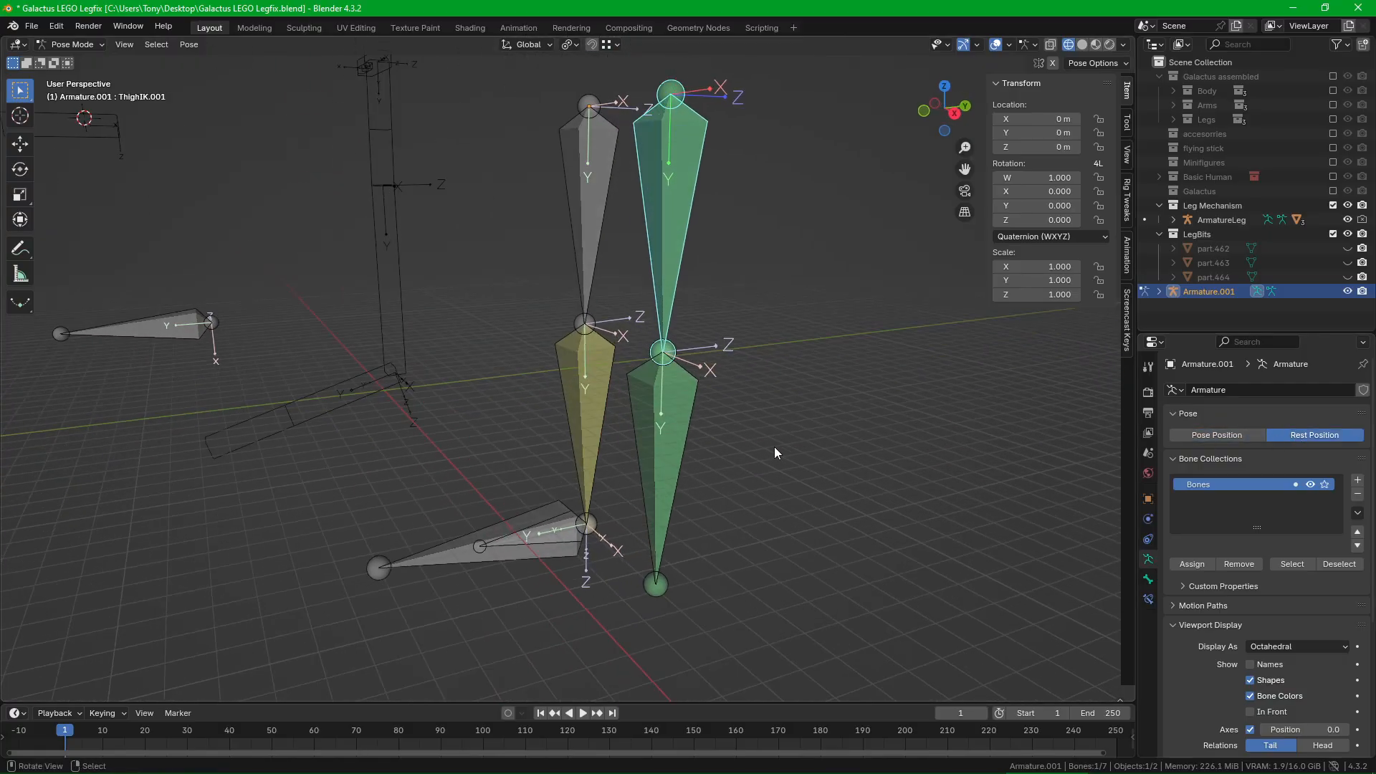
pyautogui.click(1217, 436)
# Step: Compare the constraints on ThighIK.002 and ShinIK, and check the shin bone with its Copy Location constraint disabled
pyautogui.moveTo(832, 416); pyautogui.dragTo(794, 407, button='middle')
pyautogui.scroll(3, 717, 404)
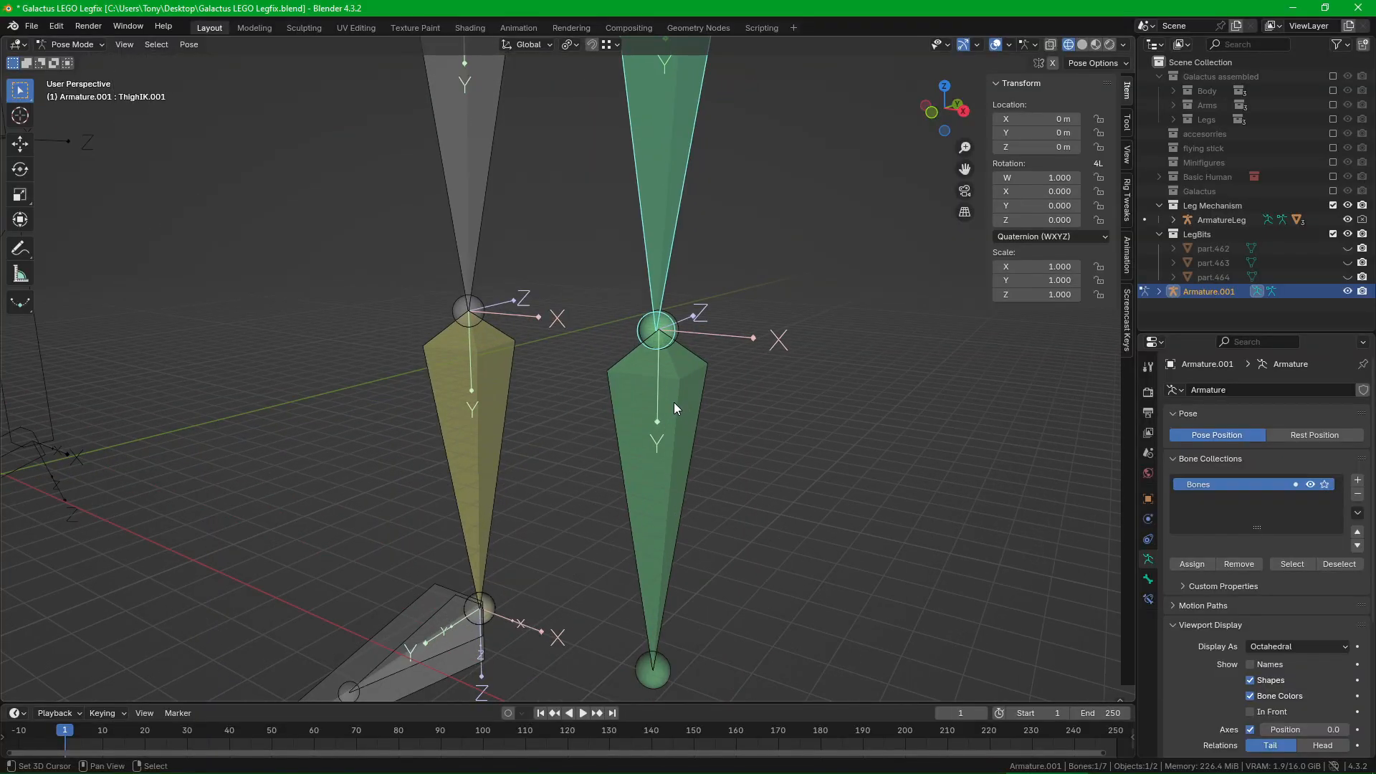
pyautogui.click(674, 402)
pyautogui.moveTo(682, 411); pyautogui.dragTo(639, 422, button='middle')
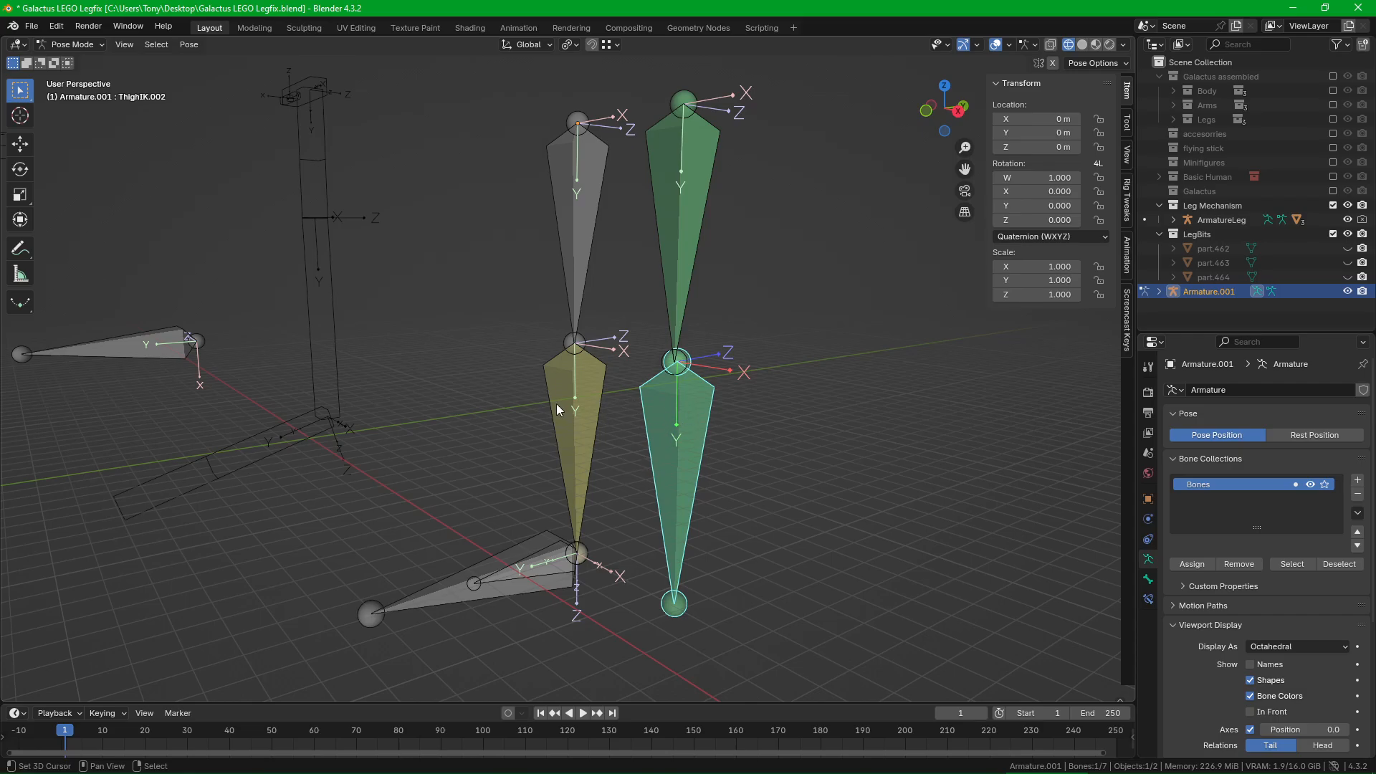
pyautogui.click(1148, 599)
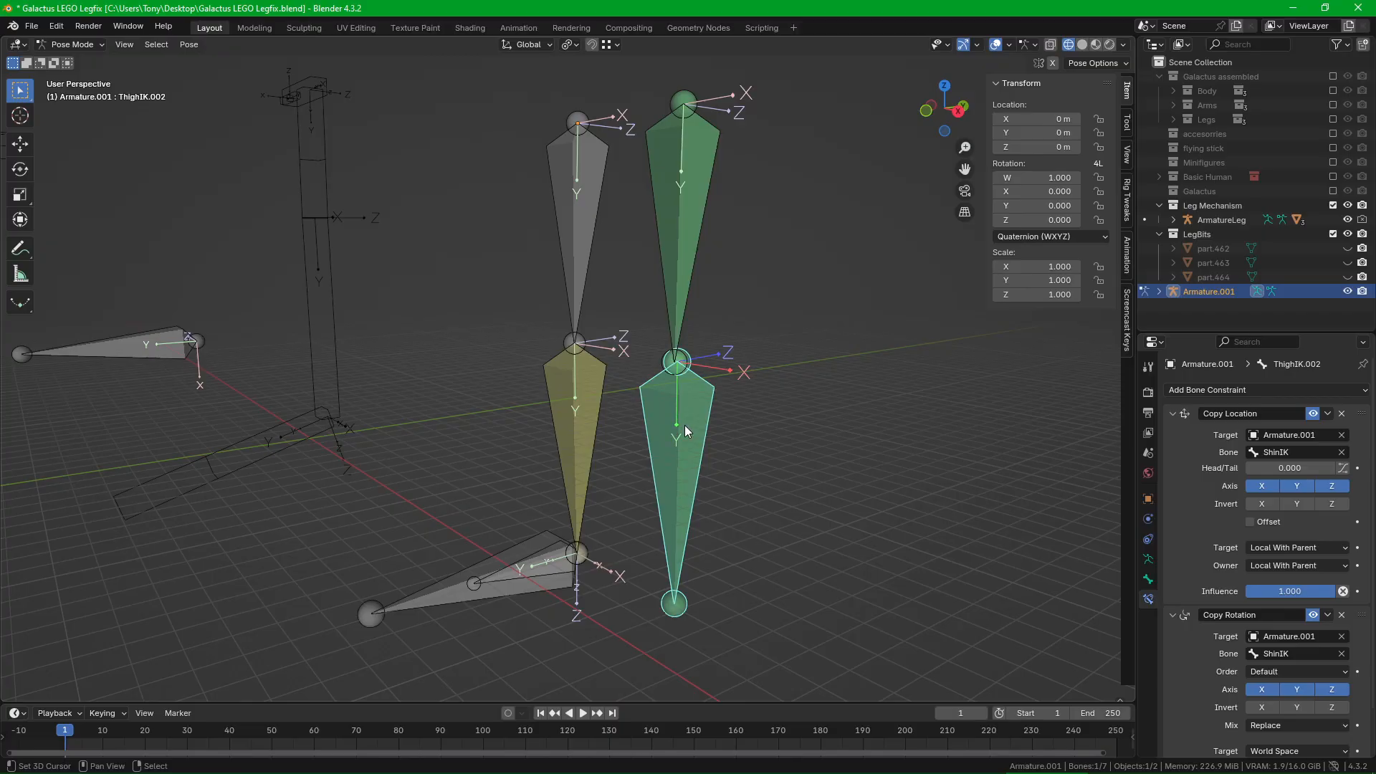
pyautogui.click(577, 403)
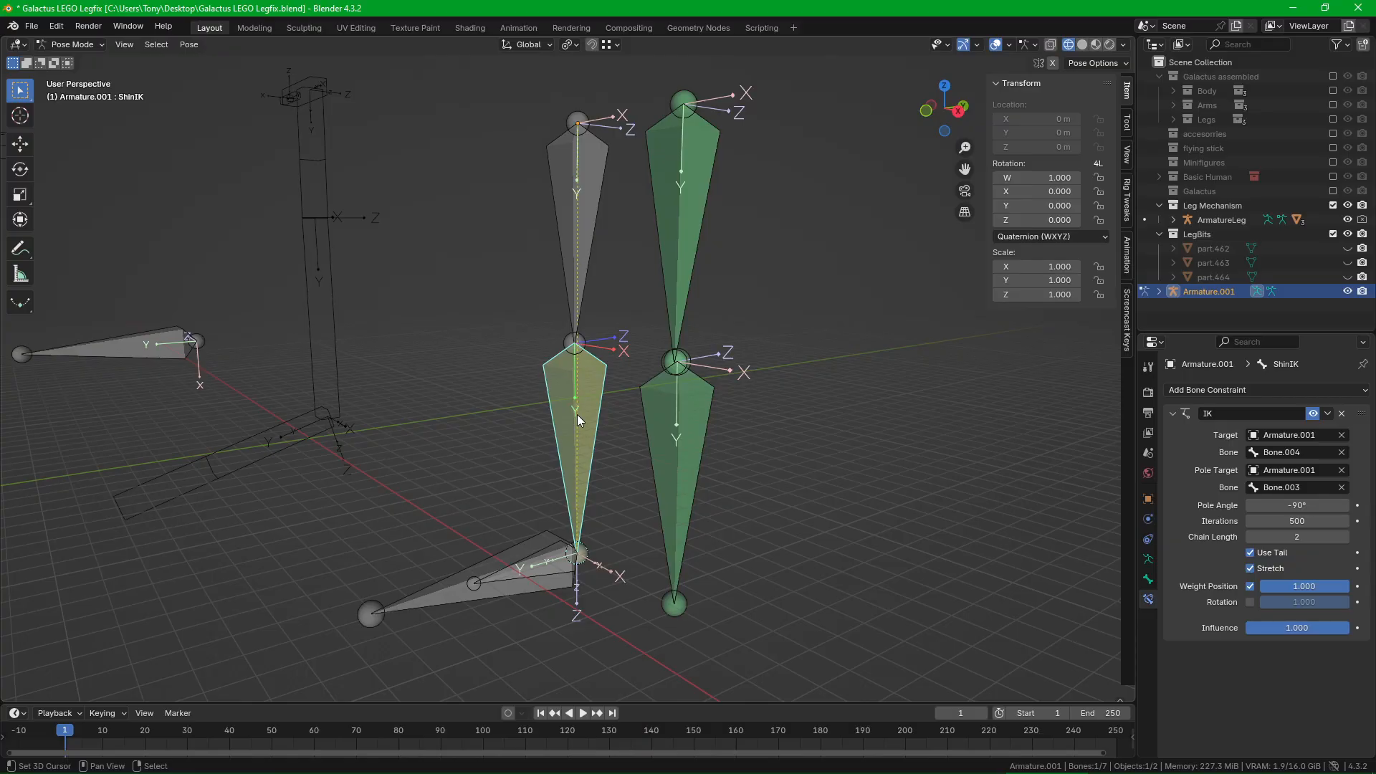
pyautogui.click(685, 423)
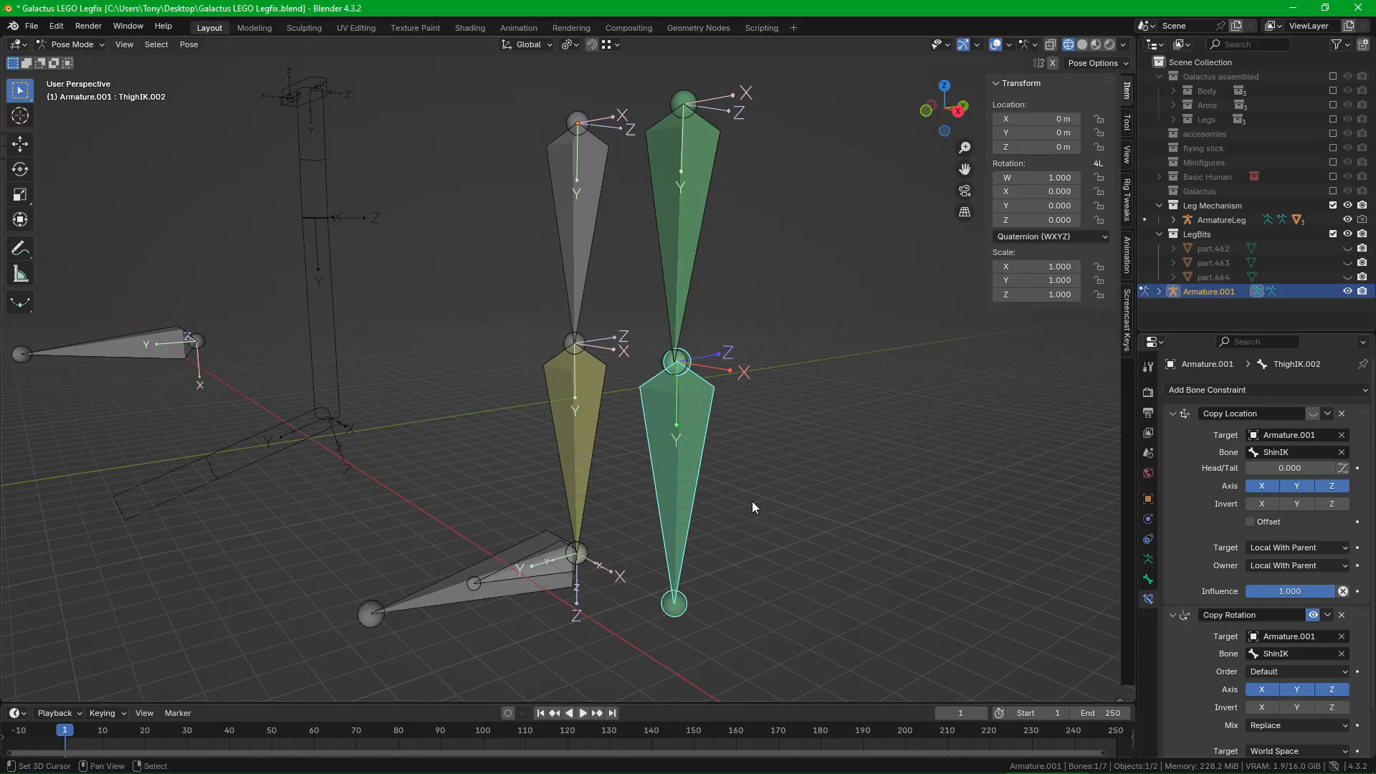
pyautogui.scroll(2, 657, 465)
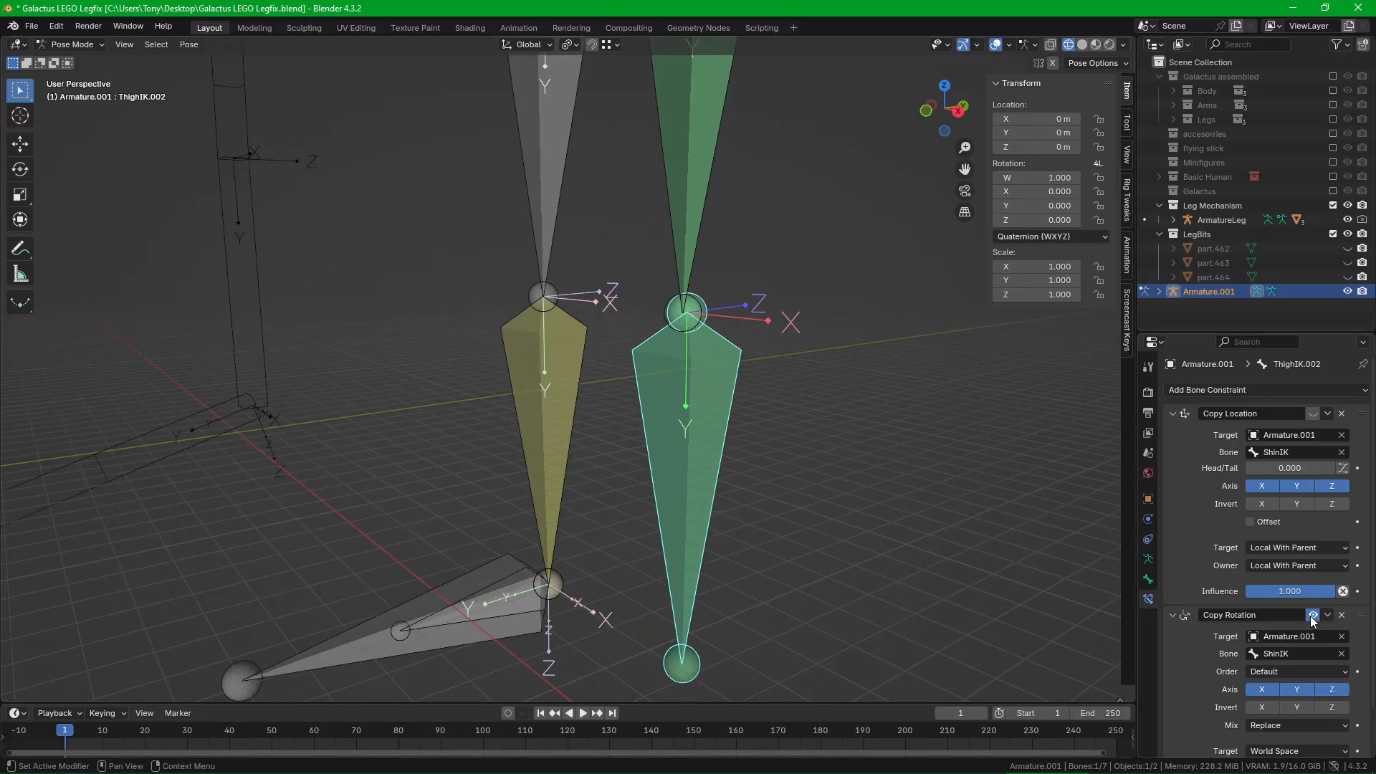
# Step: Toggle ThighIK.001's Copy Rotation constraint off and on to see how it shifts the thigh bone
pyautogui.click(679, 222)
pyautogui.click(1314, 414)
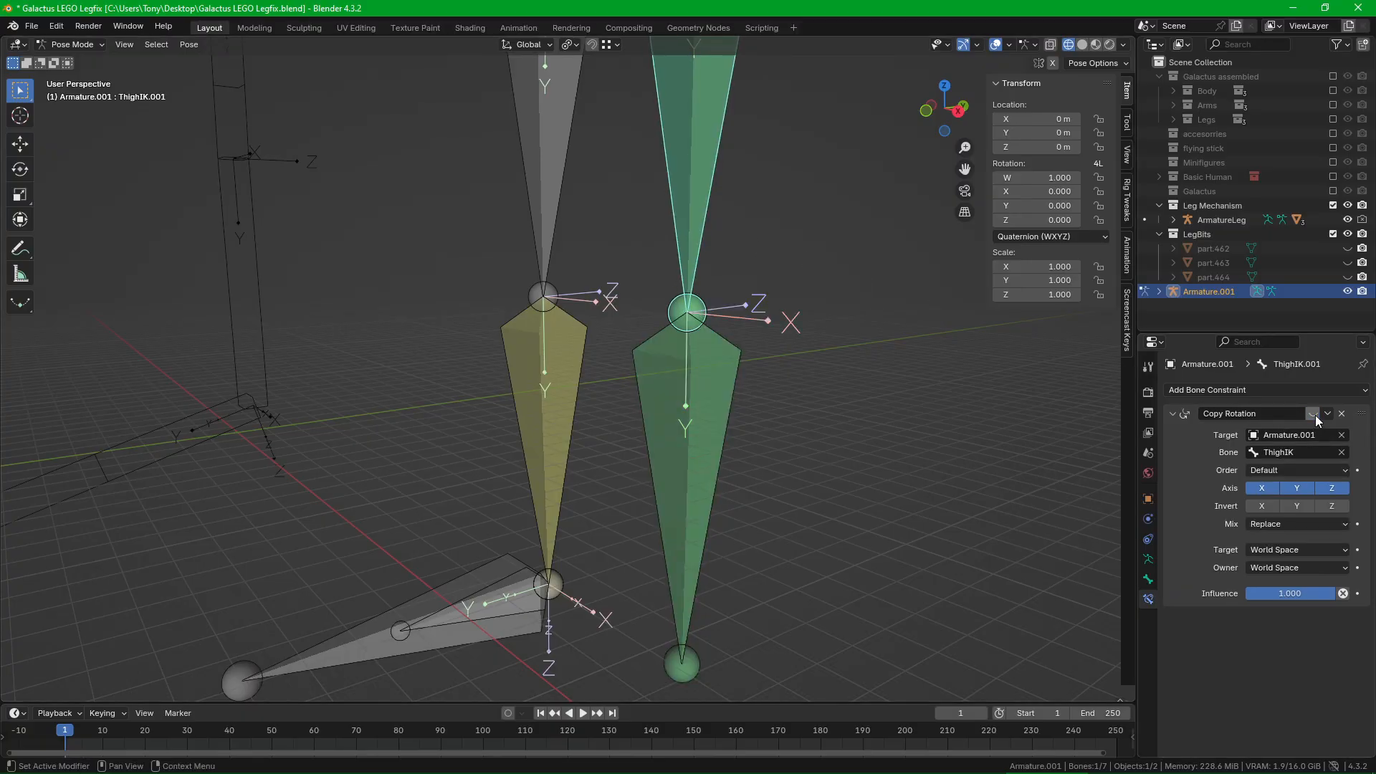
pyautogui.click(1315, 415)
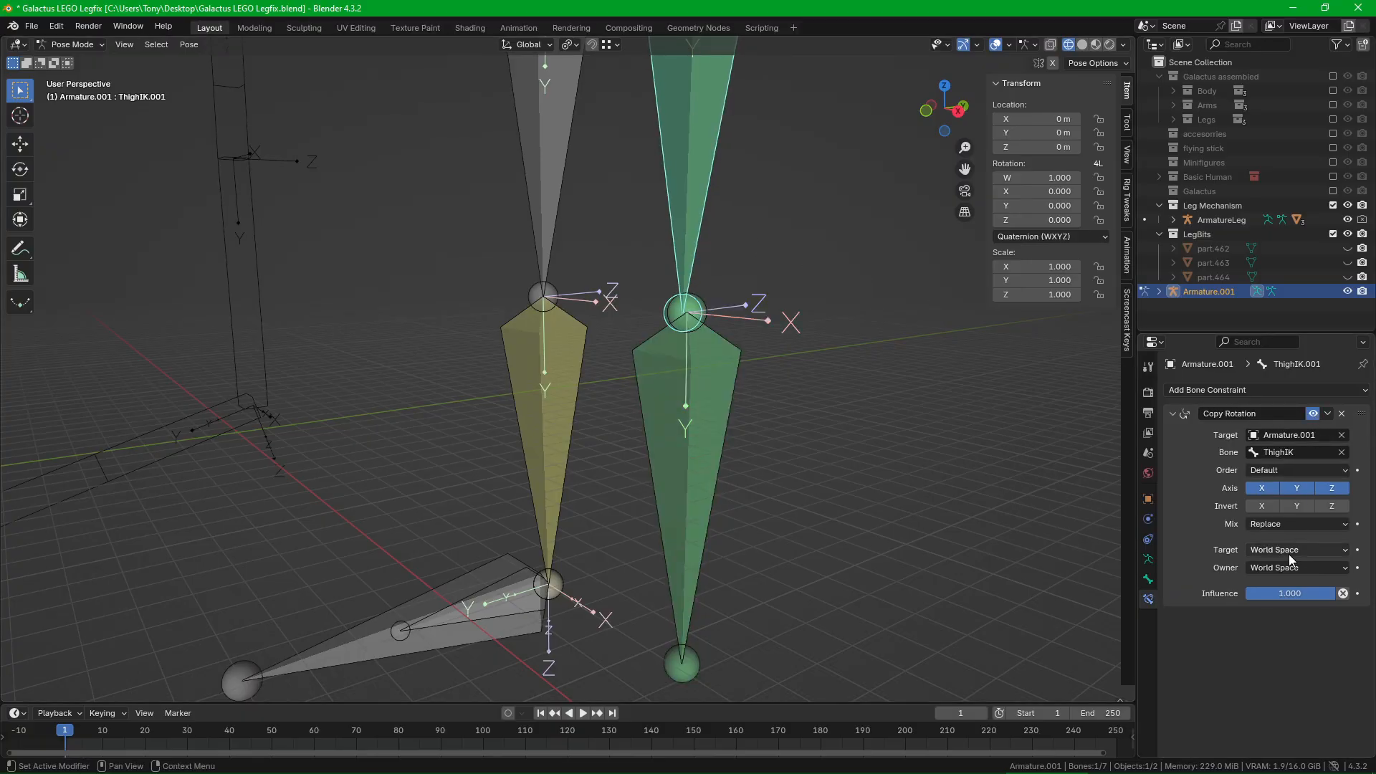
# Step: Set the target and owner space of ThighIK.001's Copy Rotation constraint to Local With Parent
pyautogui.click(1289, 551)
pyautogui.click(1265, 619)
pyautogui.click(1282, 567)
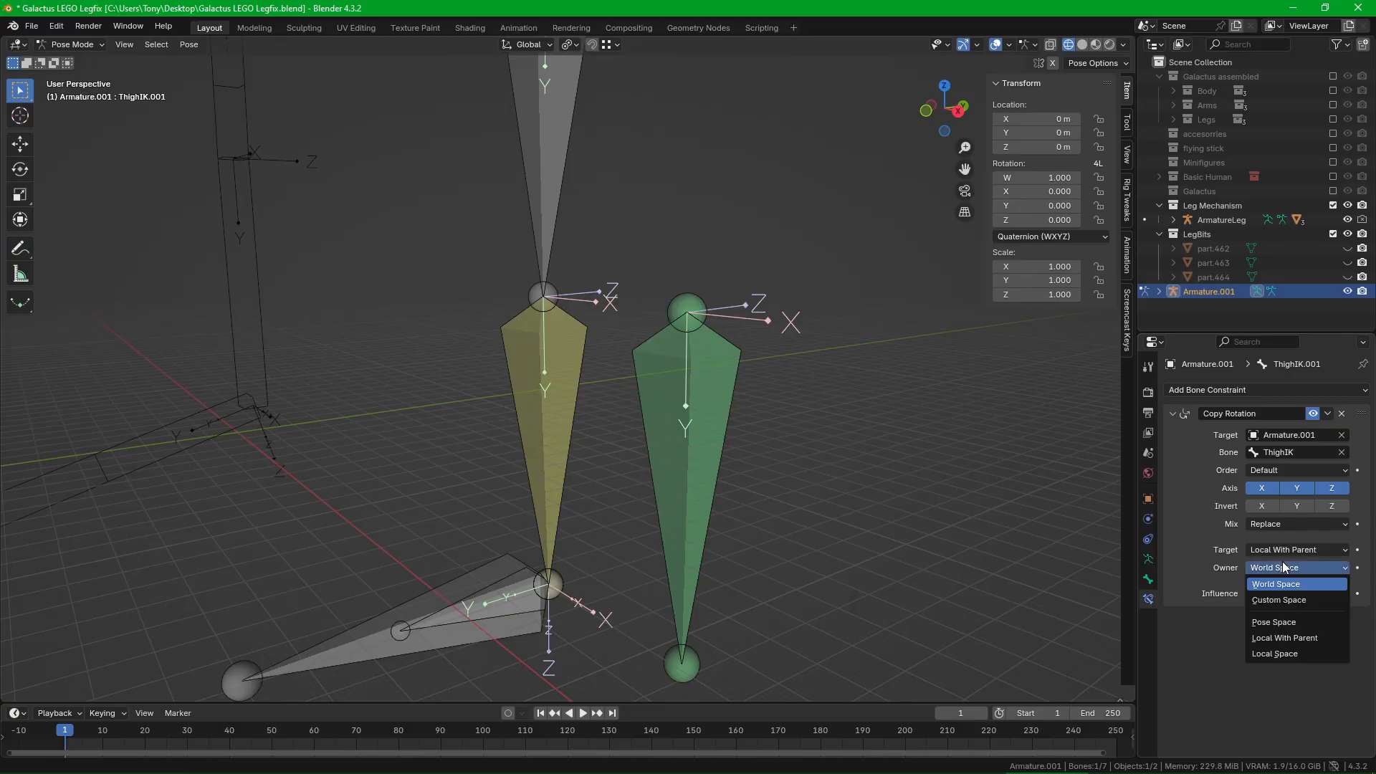
pyautogui.click(1271, 635)
pyautogui.moveTo(836, 457); pyautogui.dragTo(805, 452, button='middle')
pyautogui.scroll(-3, 708, 419)
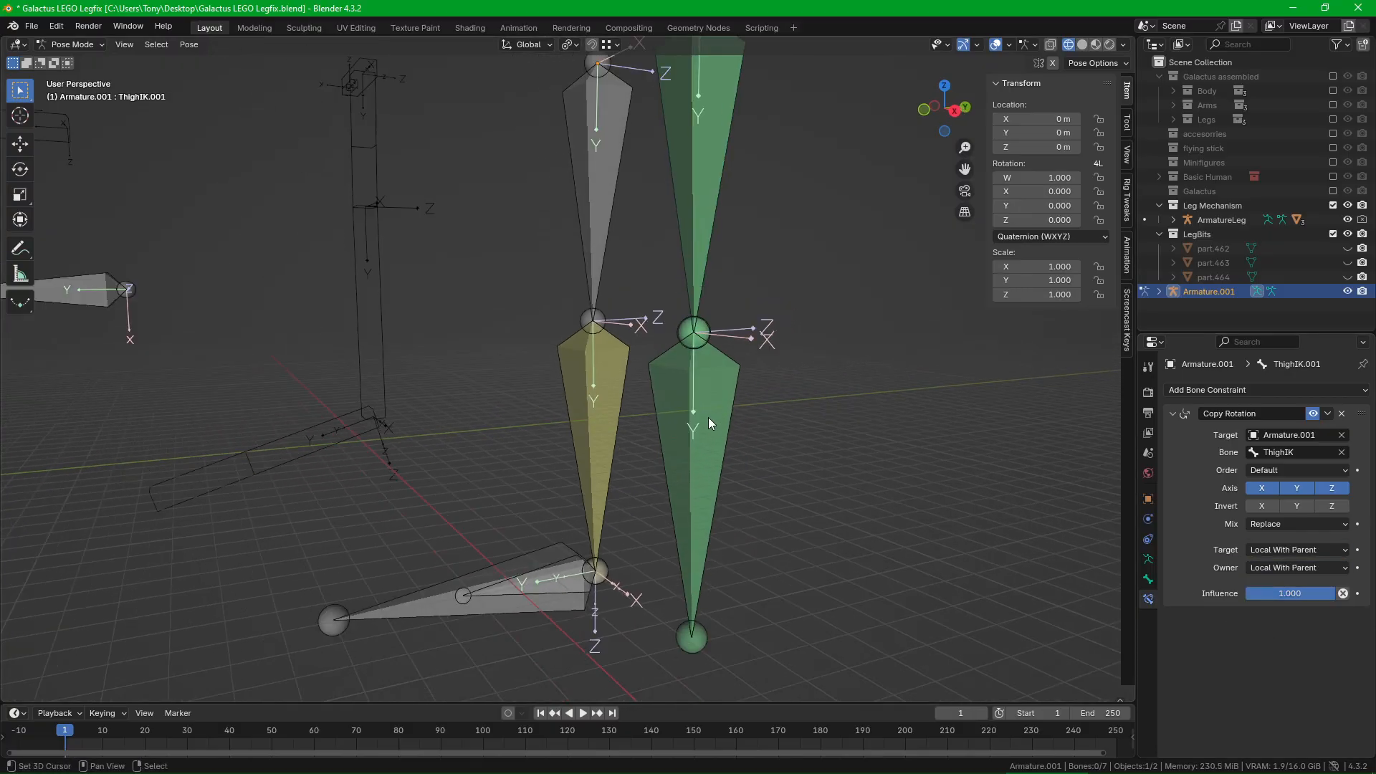
# Step: Raise Bone.004 to bend the leg, placing it at about X -1.08 m, Y 1.04 m, Z -6.23 m
pyautogui.click(711, 468)
pyautogui.click(549, 540)
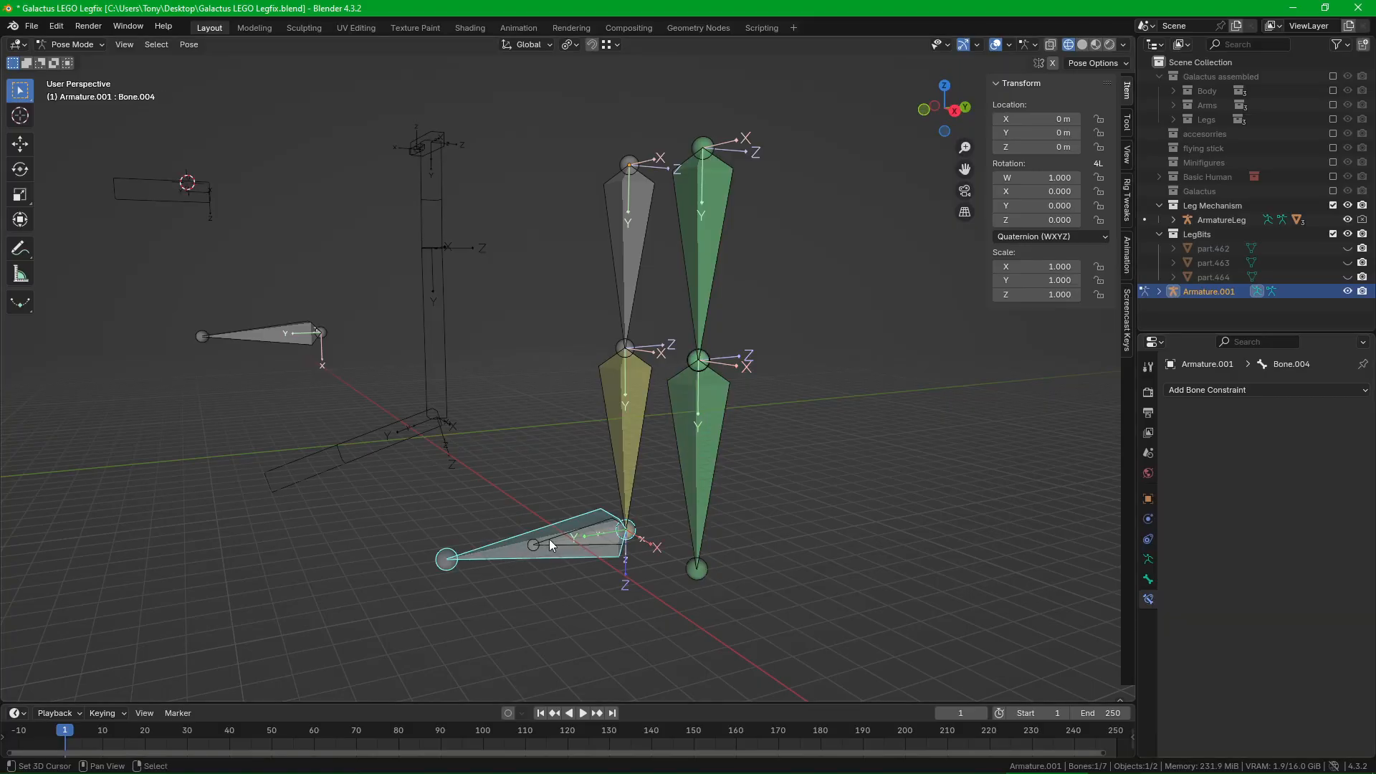
pyautogui.press('g')
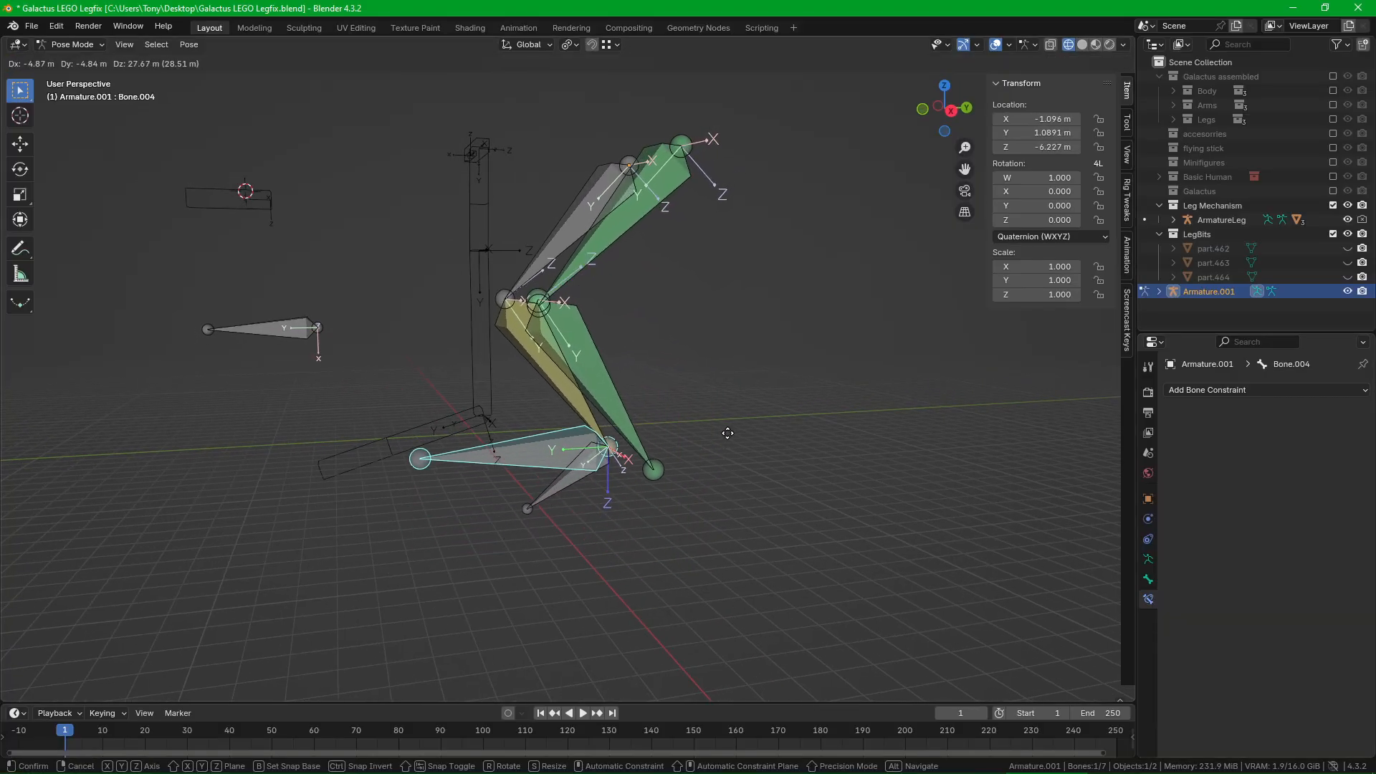
pyautogui.click(729, 433)
pyautogui.moveTo(728, 433); pyautogui.dragTo(842, 453, button='middle')
# Step: Test a sideways move of Bone.004, cancel it, and select ThighIK.002 to inspect its constraints
pyautogui.press('g')
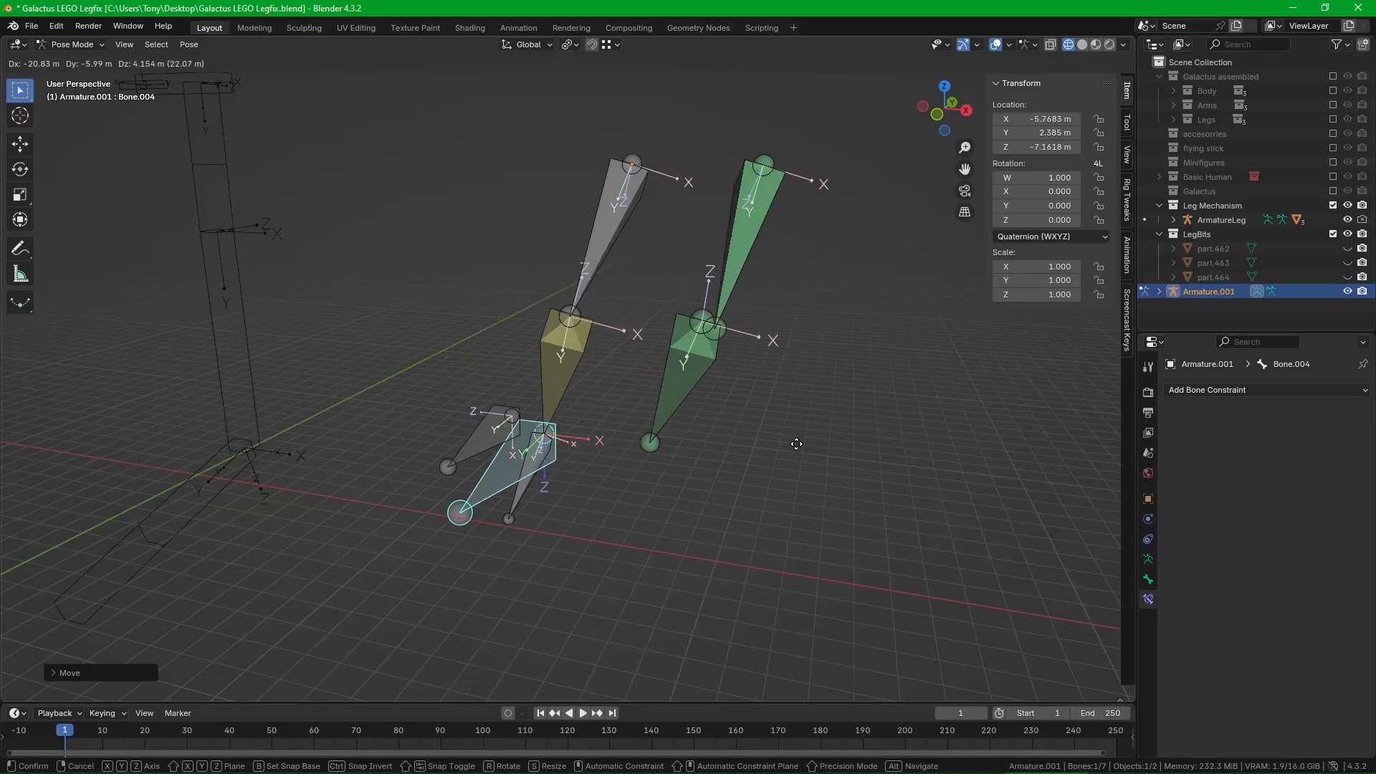
pyautogui.click(719, 354)
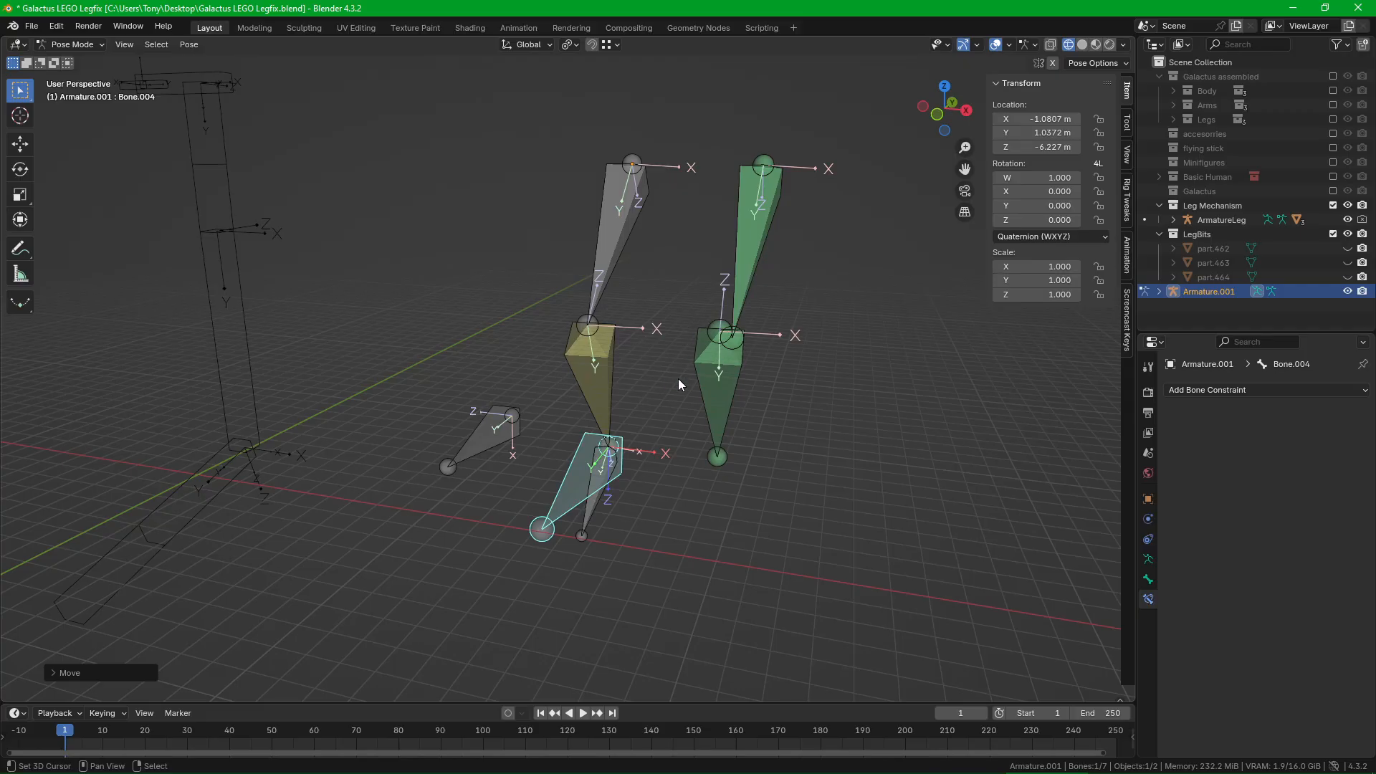
pyautogui.click(725, 352)
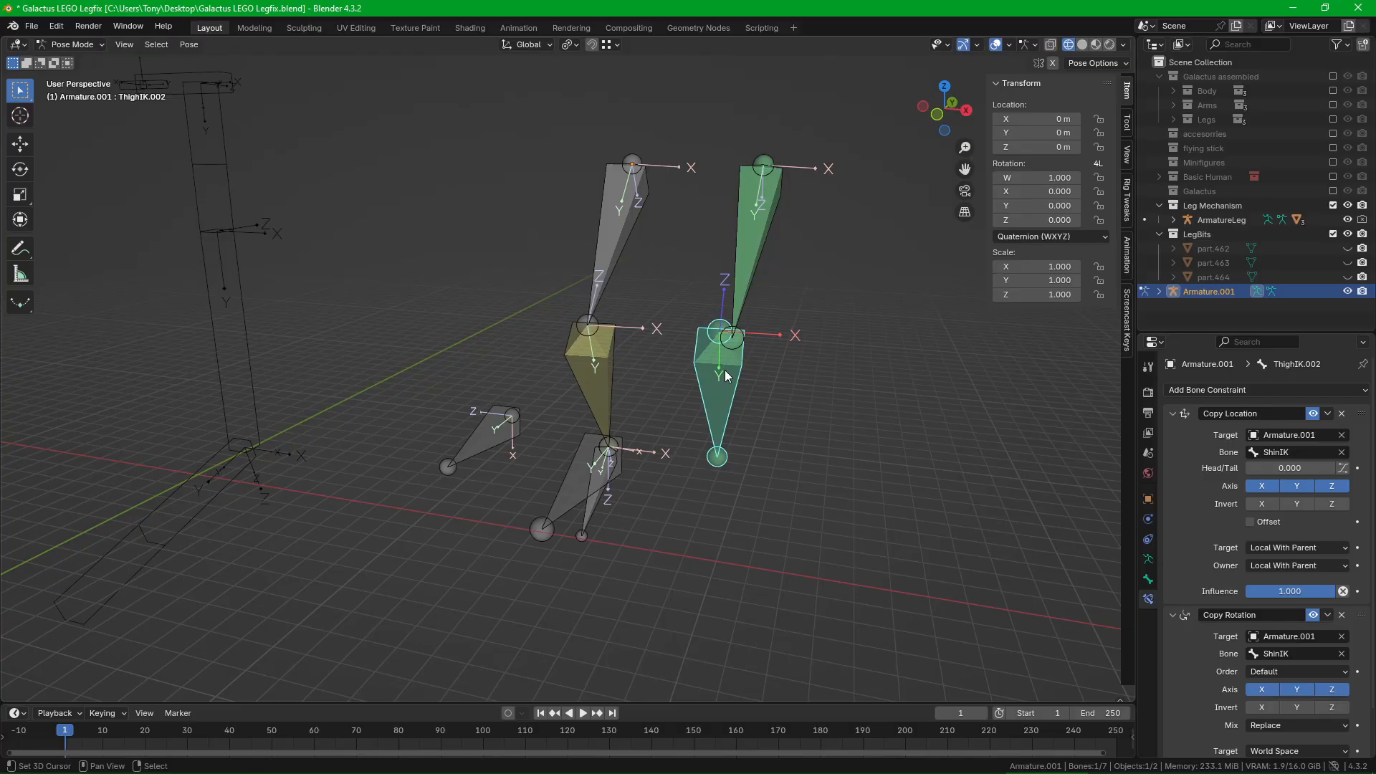
# Step: Examine the ThighIK.001 bone against the other leg bones and browse the available bone constraints for it
pyautogui.moveTo(725, 372); pyautogui.dragTo(729, 330, button='middle')
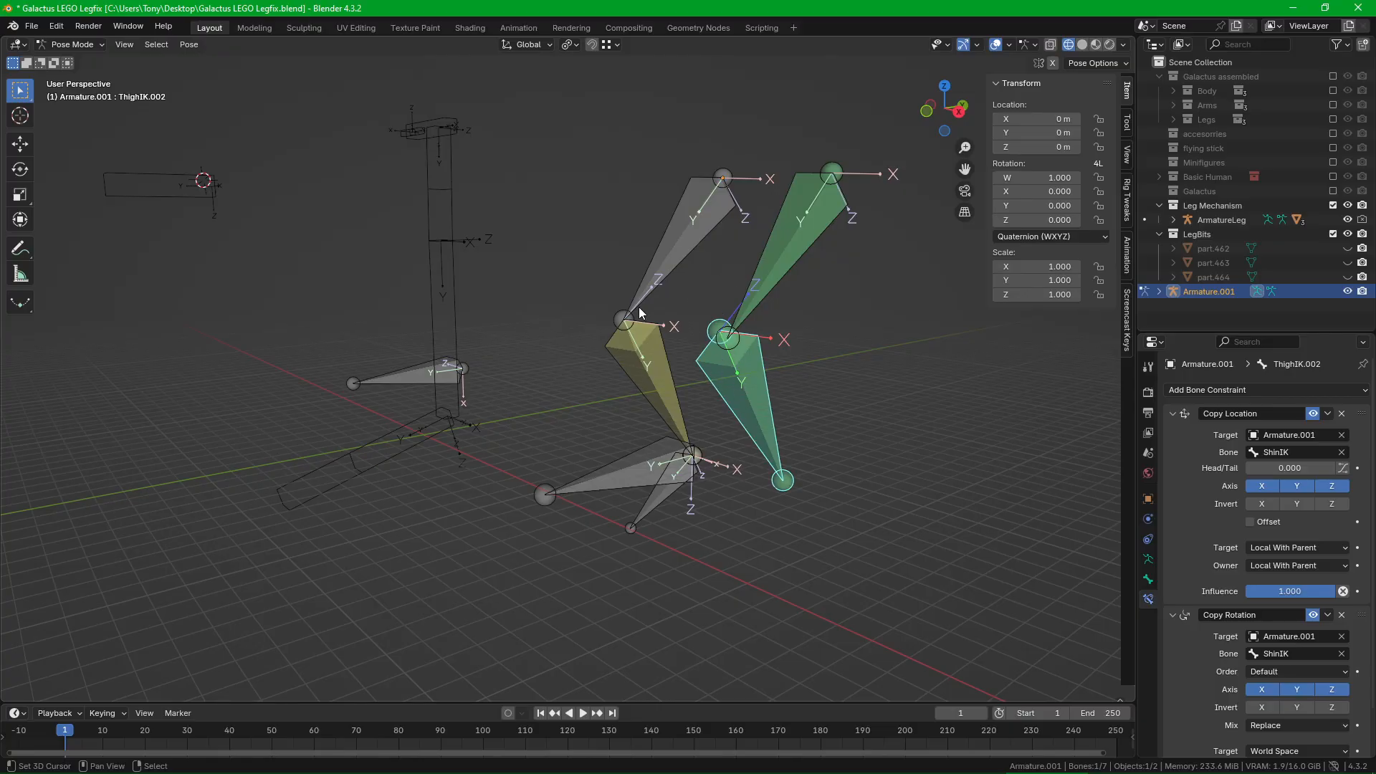
pyautogui.click(820, 231)
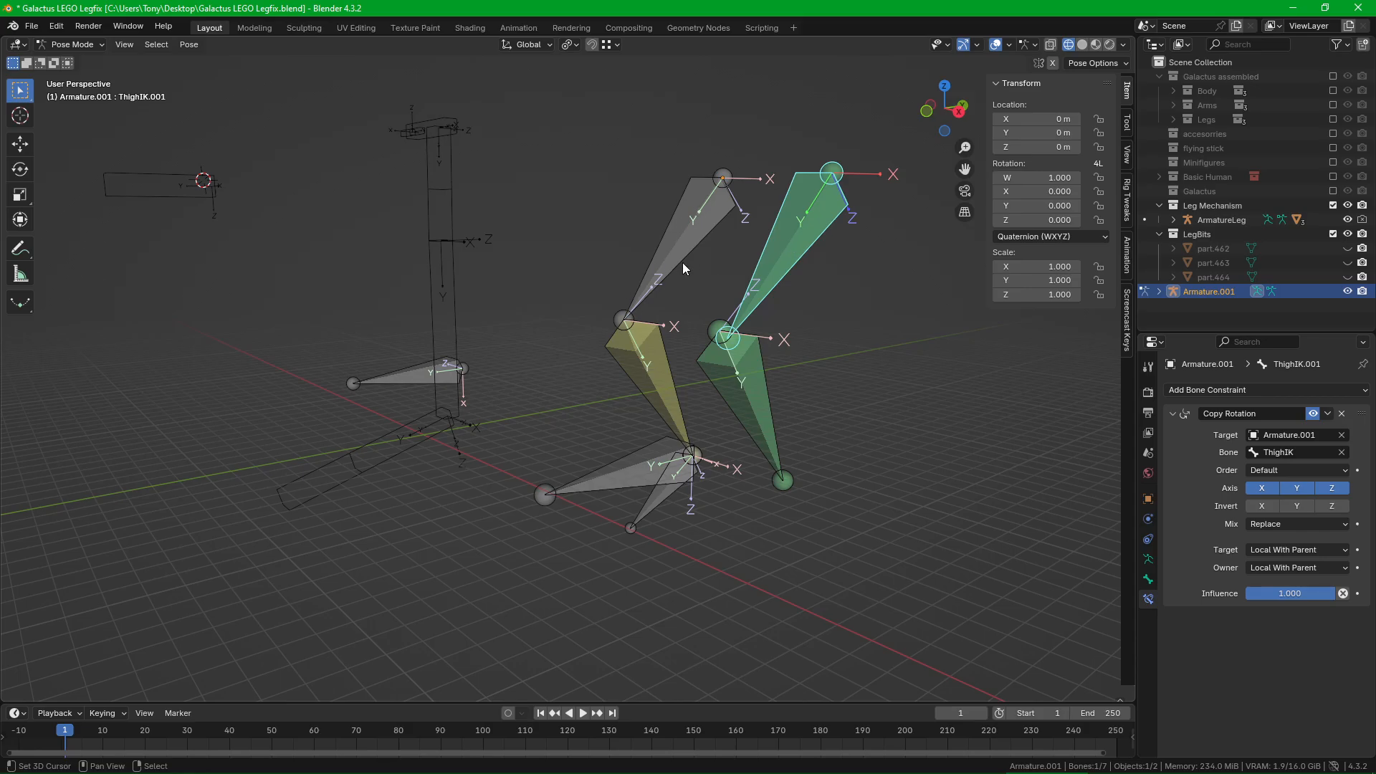
pyautogui.scroll(2, 684, 265)
pyautogui.moveTo(714, 338); pyautogui.dragTo(772, 364, button='middle')
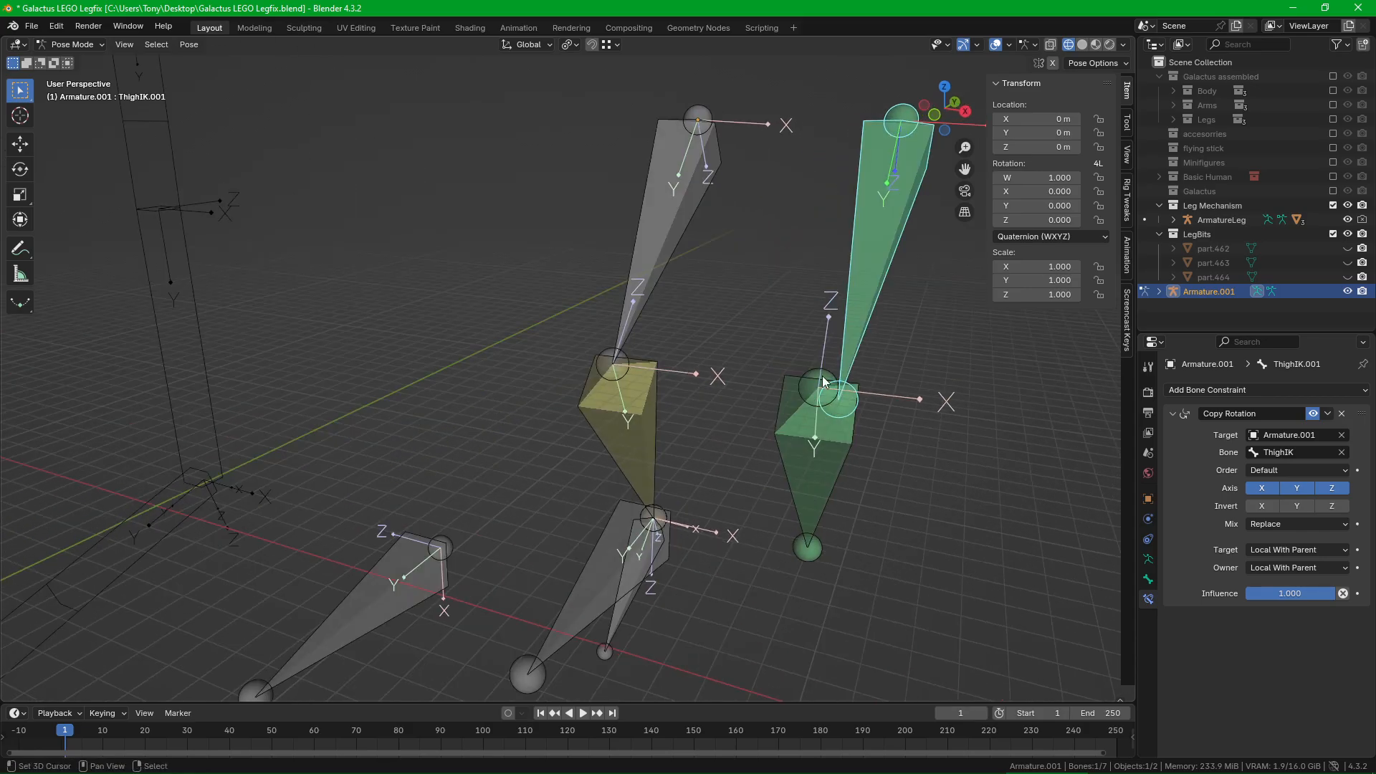
pyautogui.scroll(-2, 821, 415)
pyautogui.moveTo(860, 304); pyautogui.dragTo(795, 337, button='middle')
pyautogui.click(1183, 391)
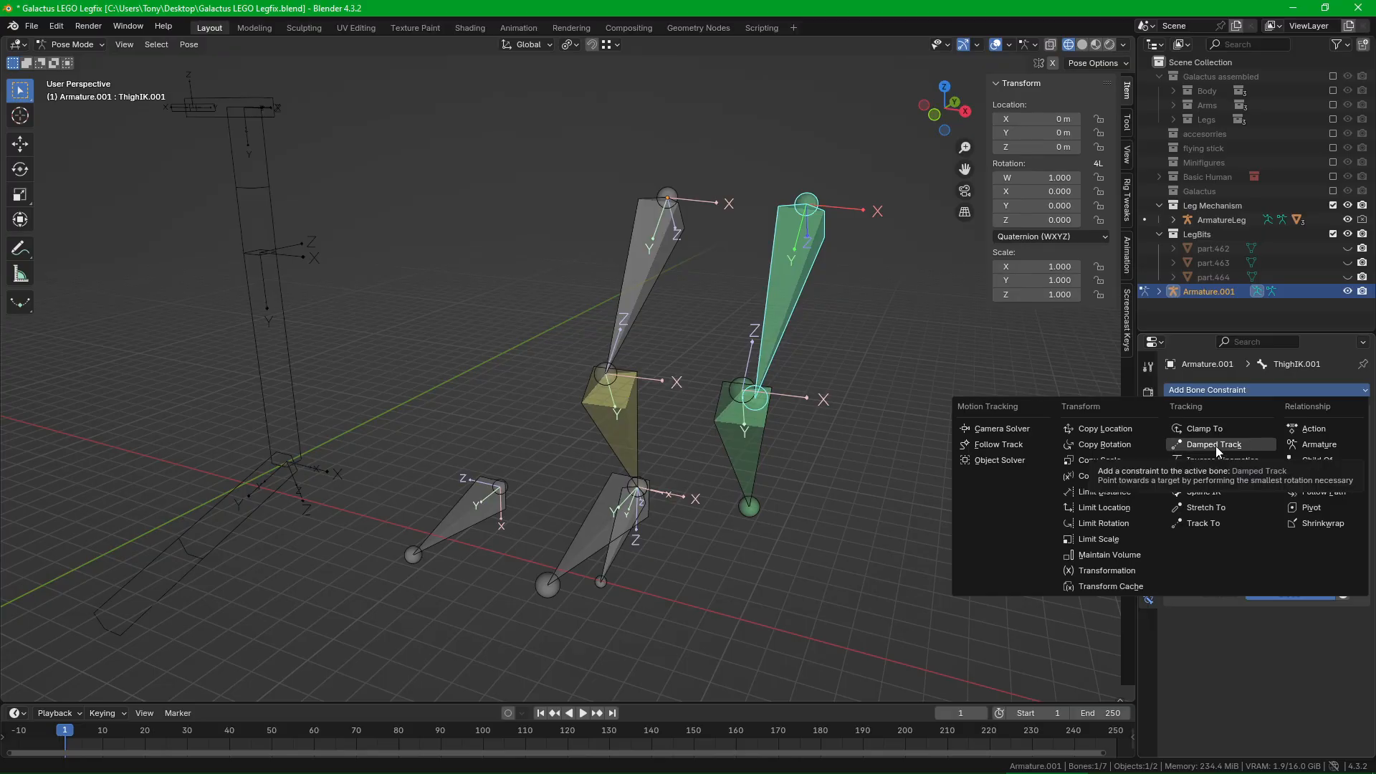
pyautogui.click(1105, 445)
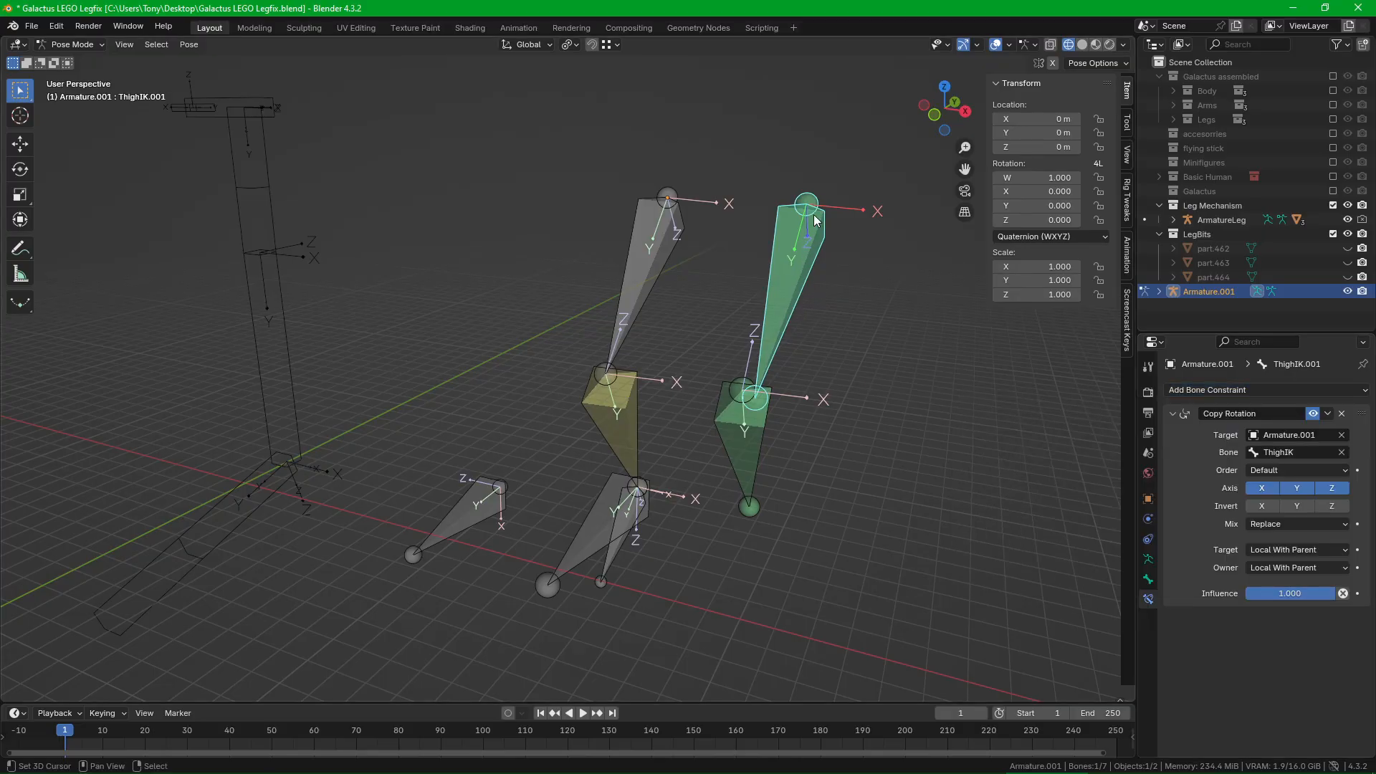
# Step: Inspect the IK constraint on ShinIK and check whether ThighIK carries any constraints
pyautogui.click(617, 391)
pyautogui.scroll(4, 608, 432)
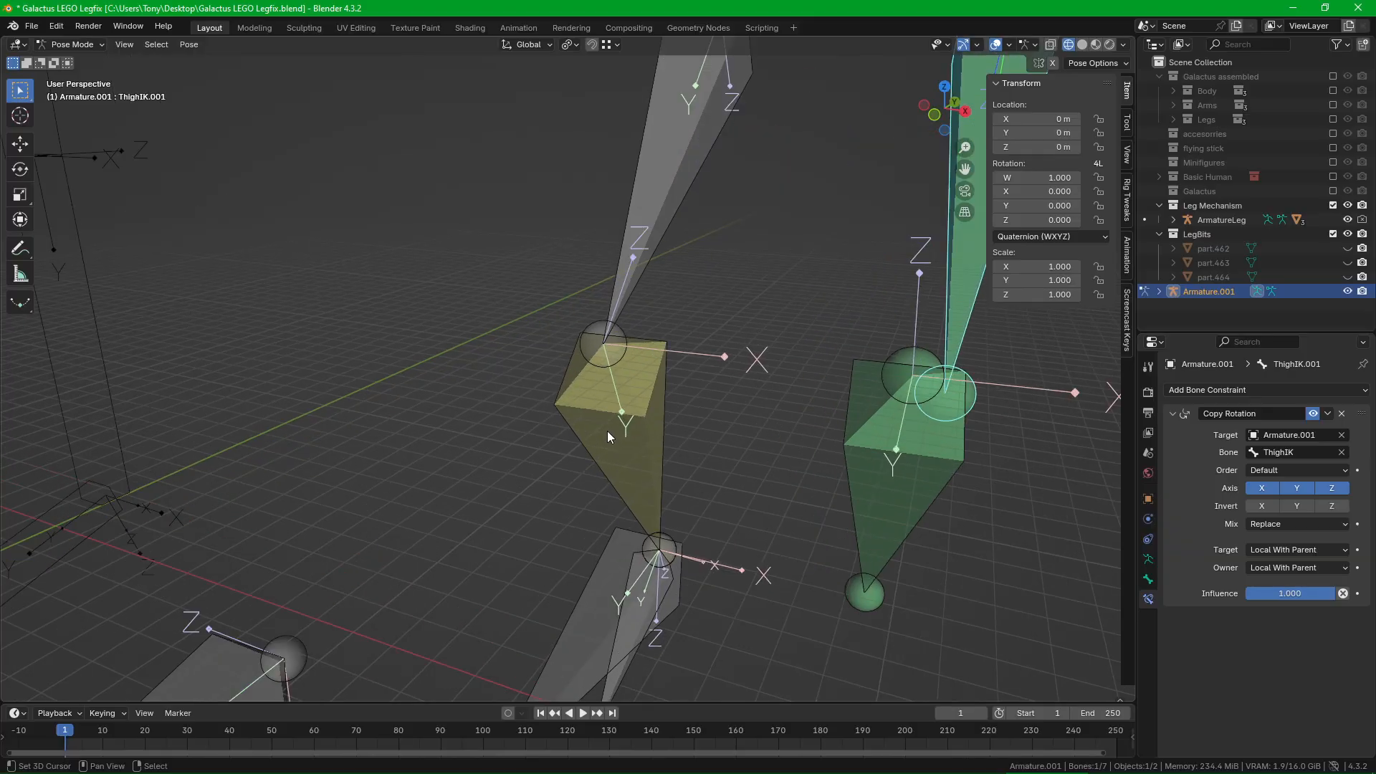
pyautogui.moveTo(651, 411); pyautogui.dragTo(569, 427, button='middle')
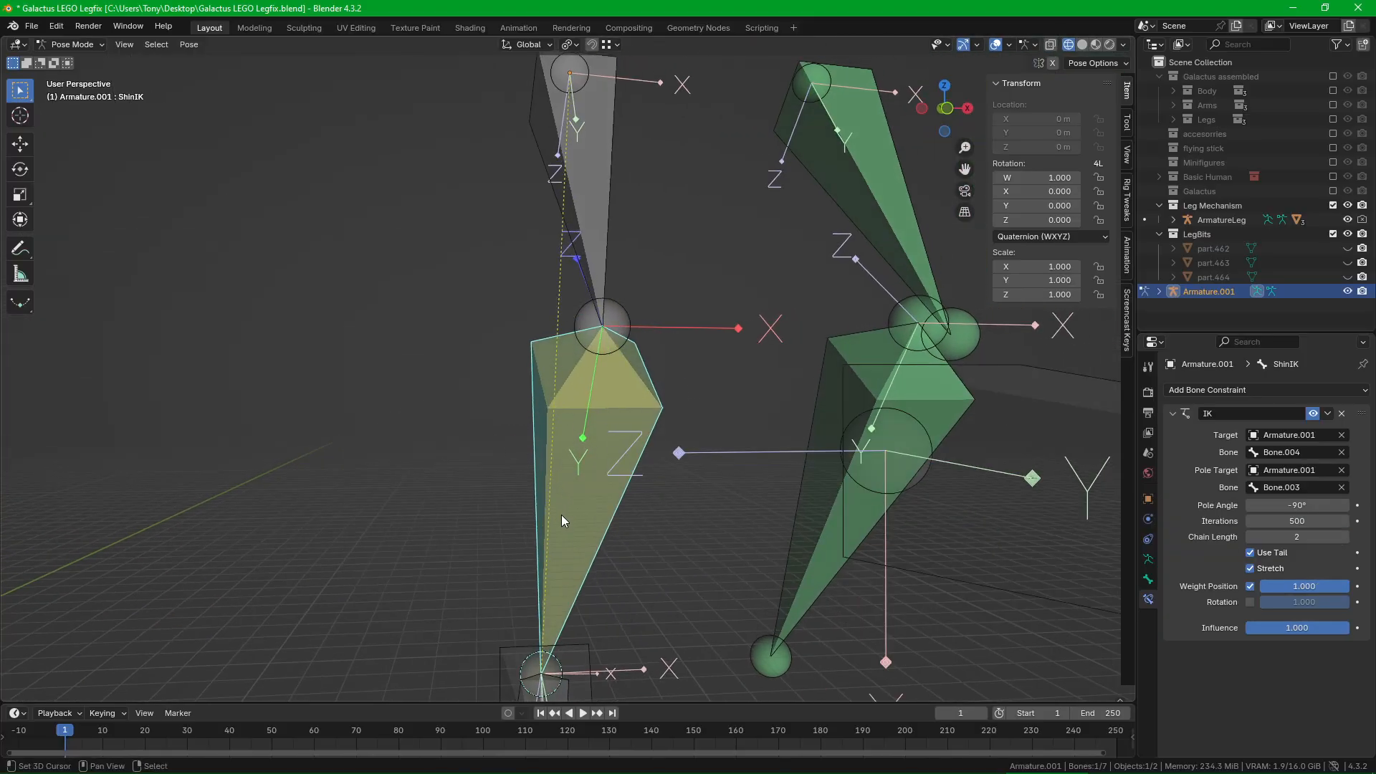
pyautogui.scroll(-2, 638, 402)
pyautogui.moveTo(698, 344); pyautogui.dragTo(733, 162, button='middle')
pyautogui.click(733, 162)
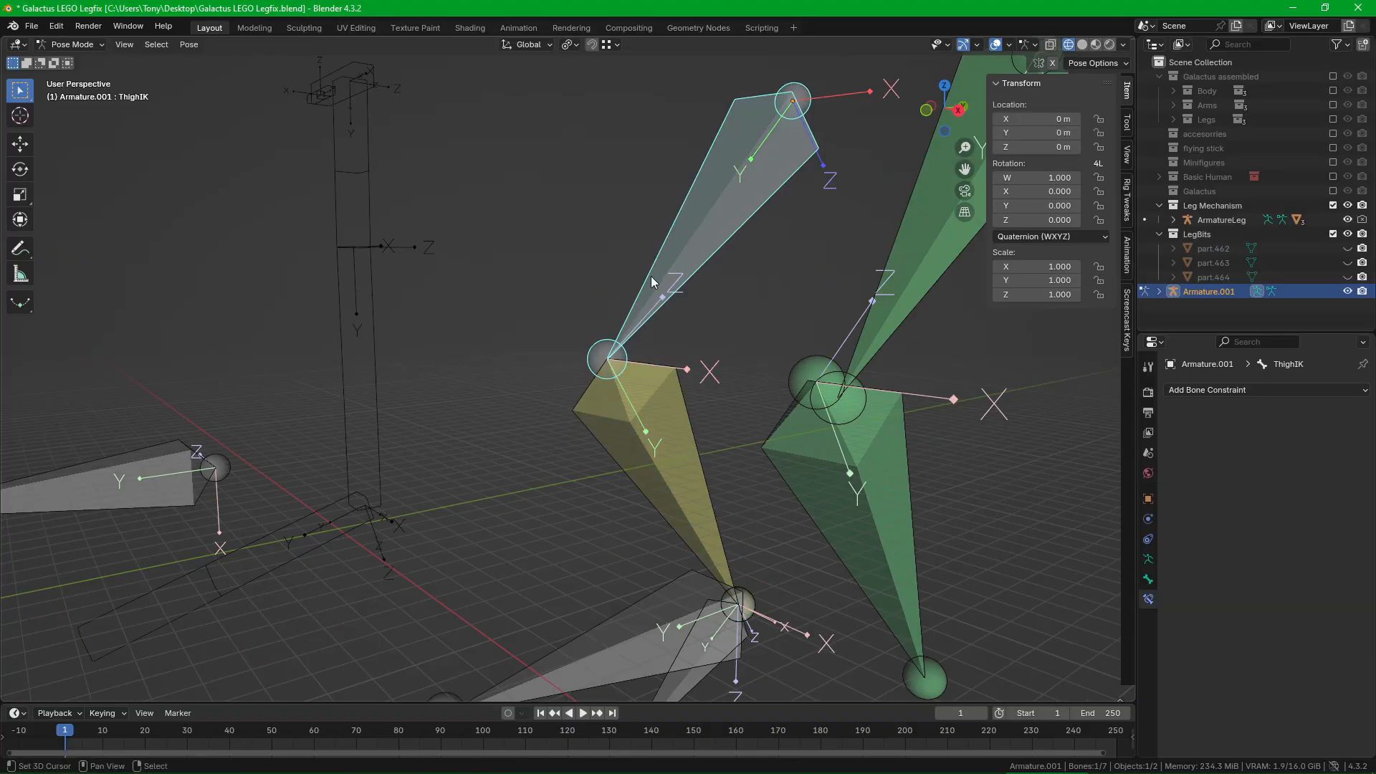
pyautogui.scroll(1, 644, 417)
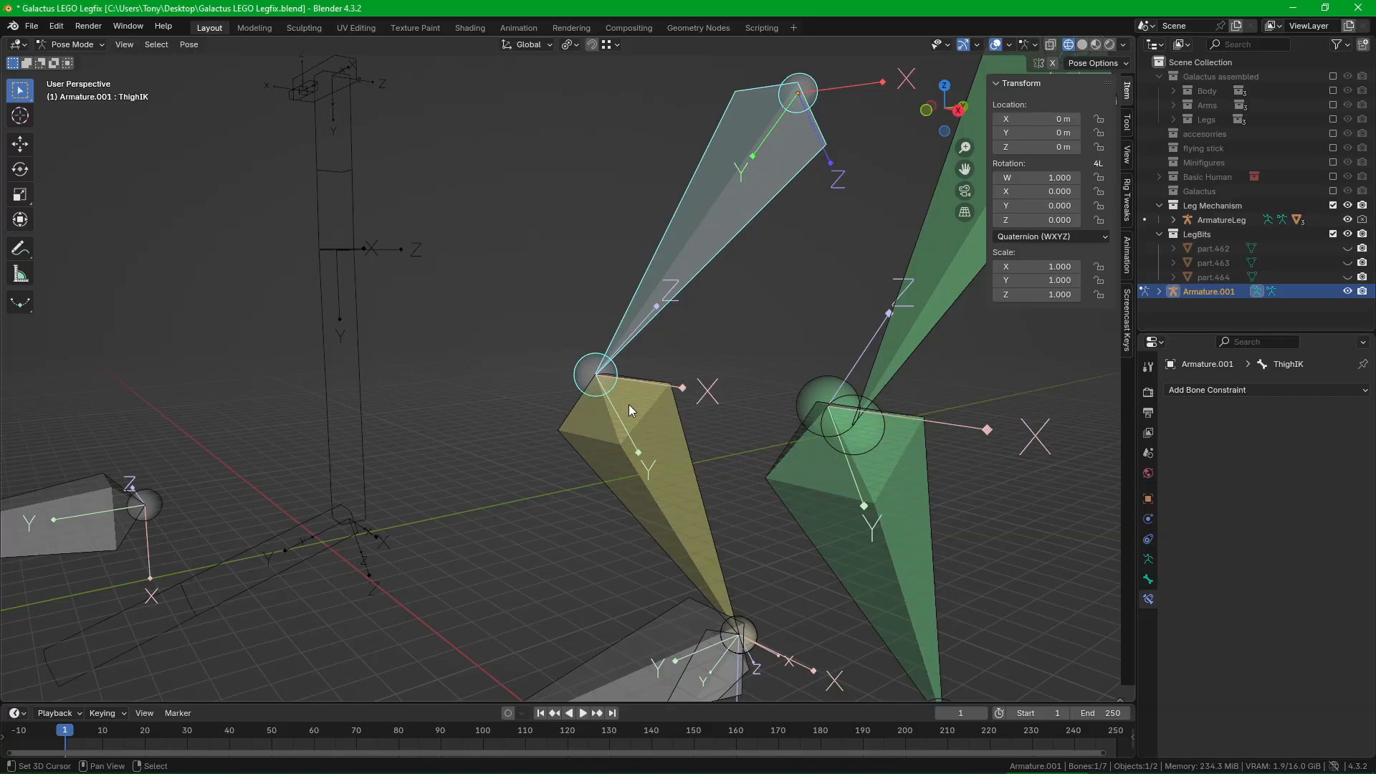
pyautogui.scroll(-6, 602, 396)
pyautogui.scroll(1, 681, 437)
# Step: Delete the example armature Armature.001 and put ArmatureLeg into Pose Mode
pyautogui.hotkey('ctrl', 'Tab')
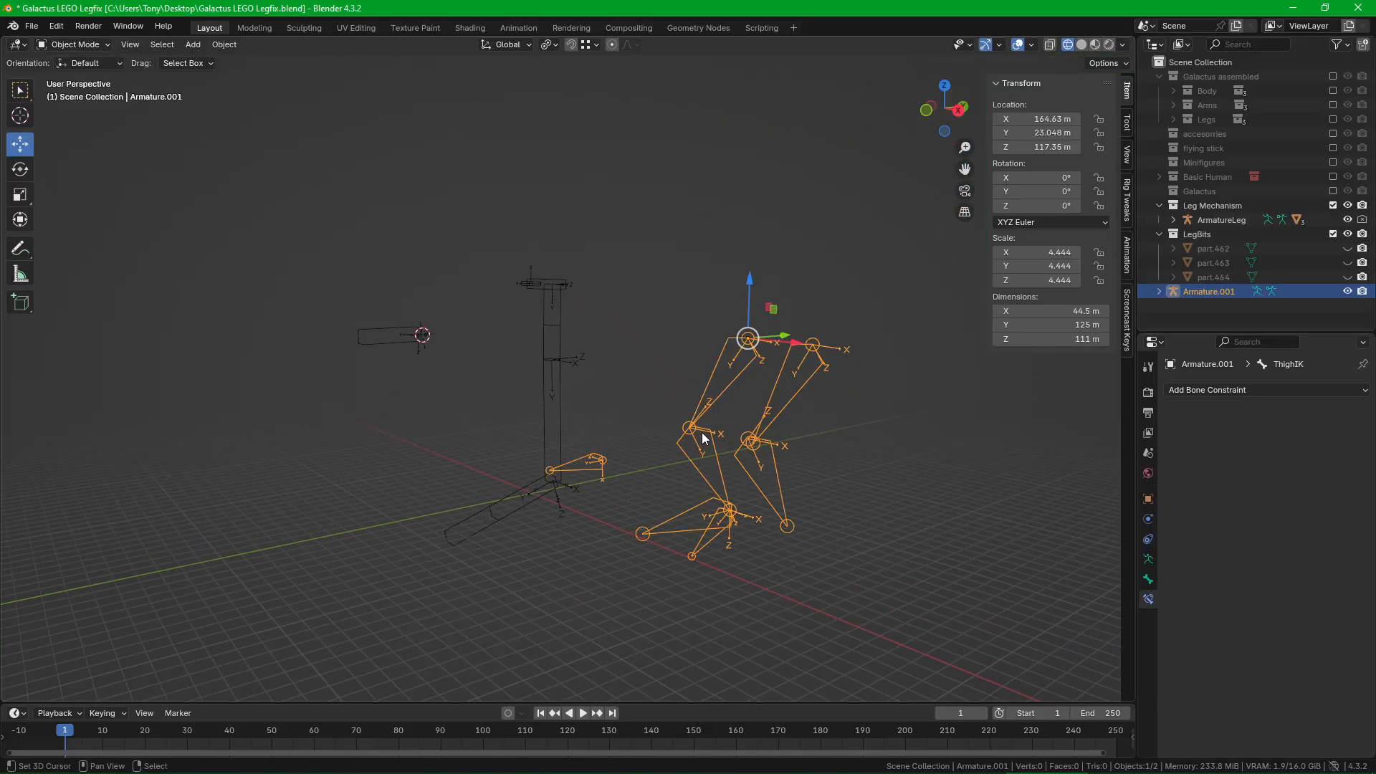
pyautogui.scroll(2, 709, 429)
pyautogui.press('x')
pyautogui.click(706, 421)
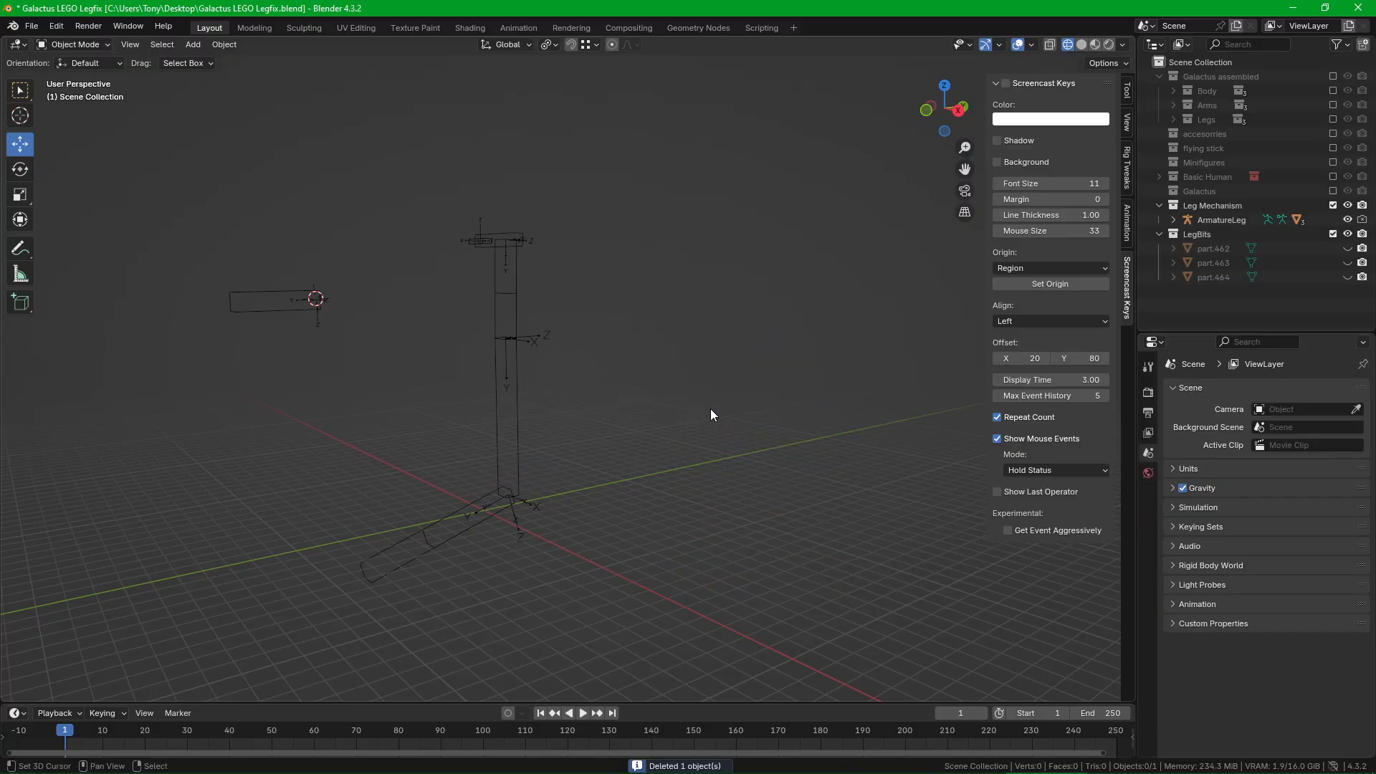
pyautogui.hotkey('ctrl', 'z')
pyautogui.scroll(4, 635, 355)
pyautogui.hotkey('ctrl', 'Tab')
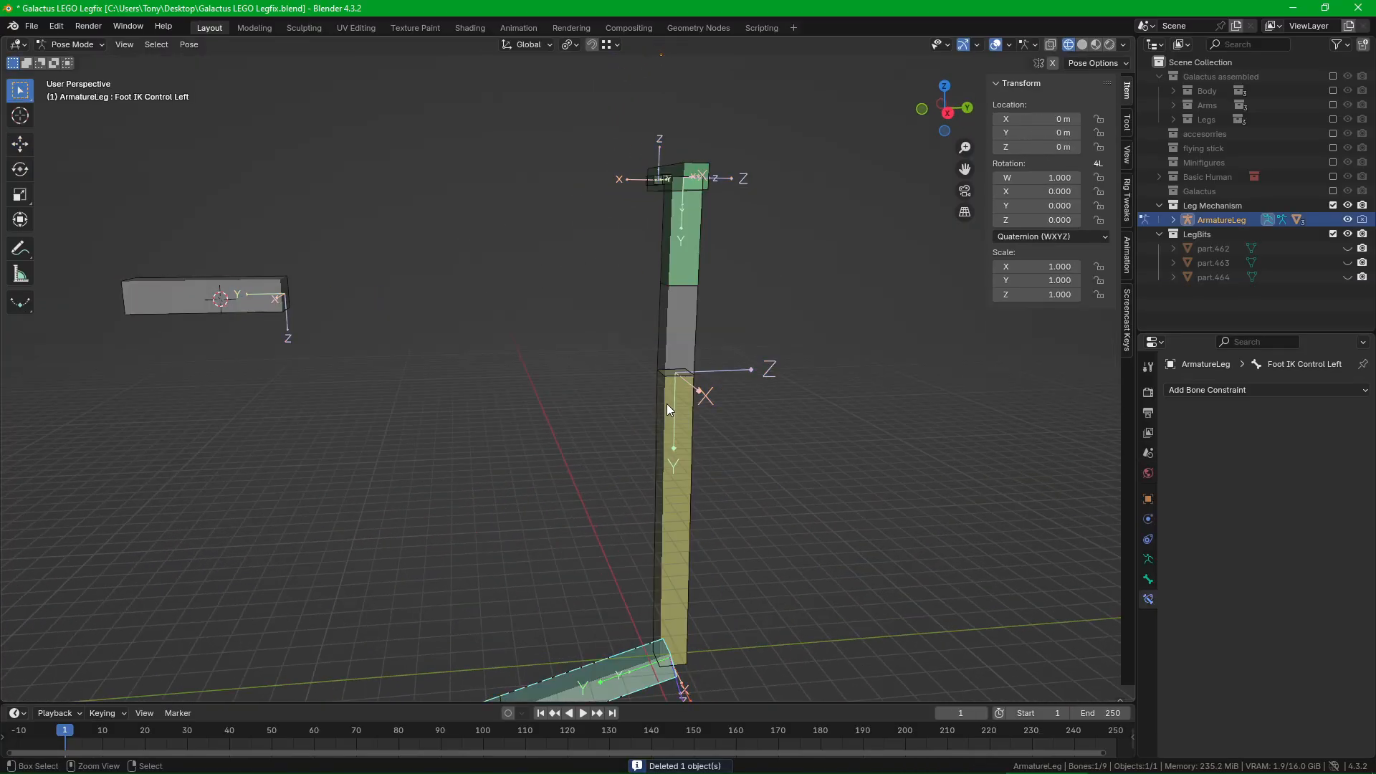
pyautogui.moveTo(667, 405)
pyautogui.mouseDown(button='middle')
pyautogui.moveTo(704, 364)
pyautogui.moveTo(602, 420)
pyautogui.moveTo(612, 373)
pyautogui.moveTo(658, 423)
pyautogui.mouseUp(button='middle')
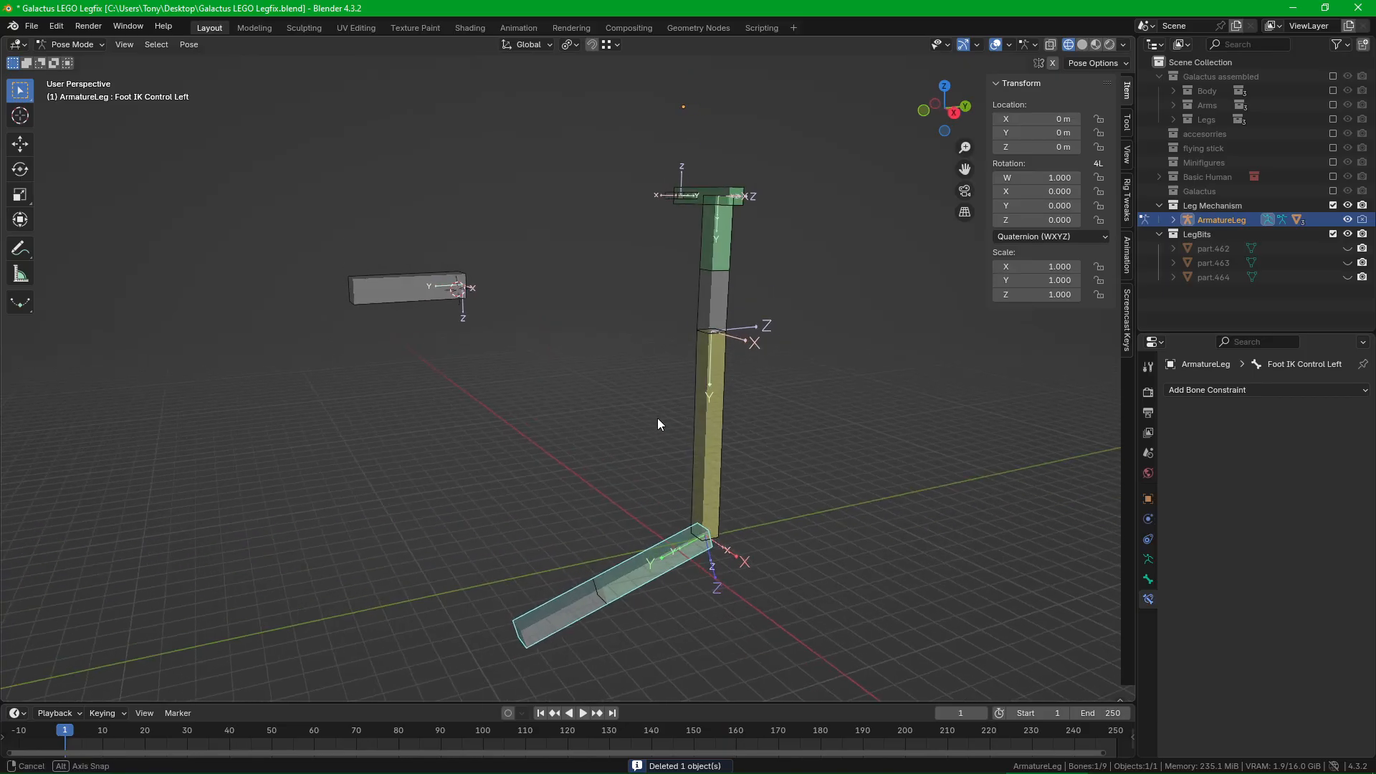
pyautogui.moveTo(553, 600); pyautogui.dragTo(609, 545, button='middle')
# Step: Test-bend the leg by lifting Foot IK Control Left and shifting Pole target Leg .L, cancelling both moves
pyautogui.press('g')
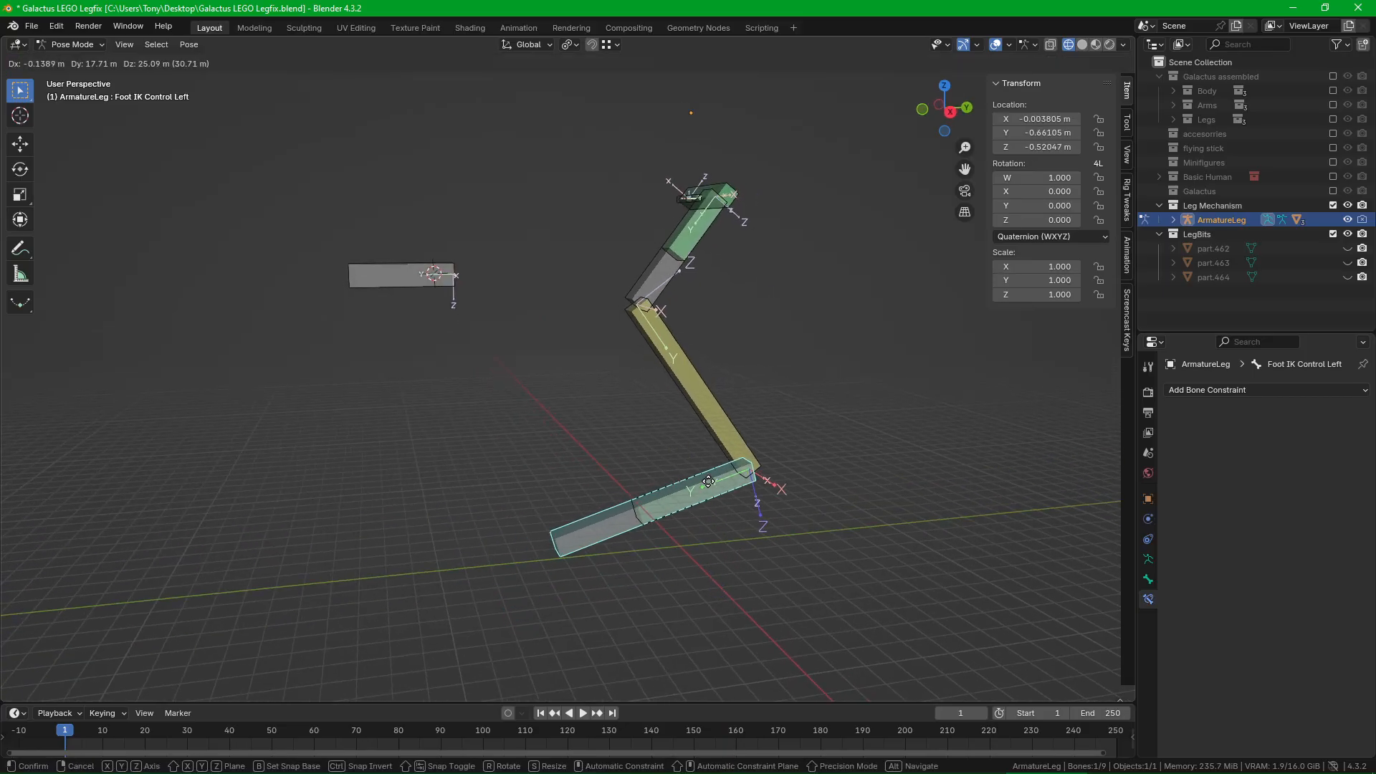
pyautogui.rightClick(699, 464)
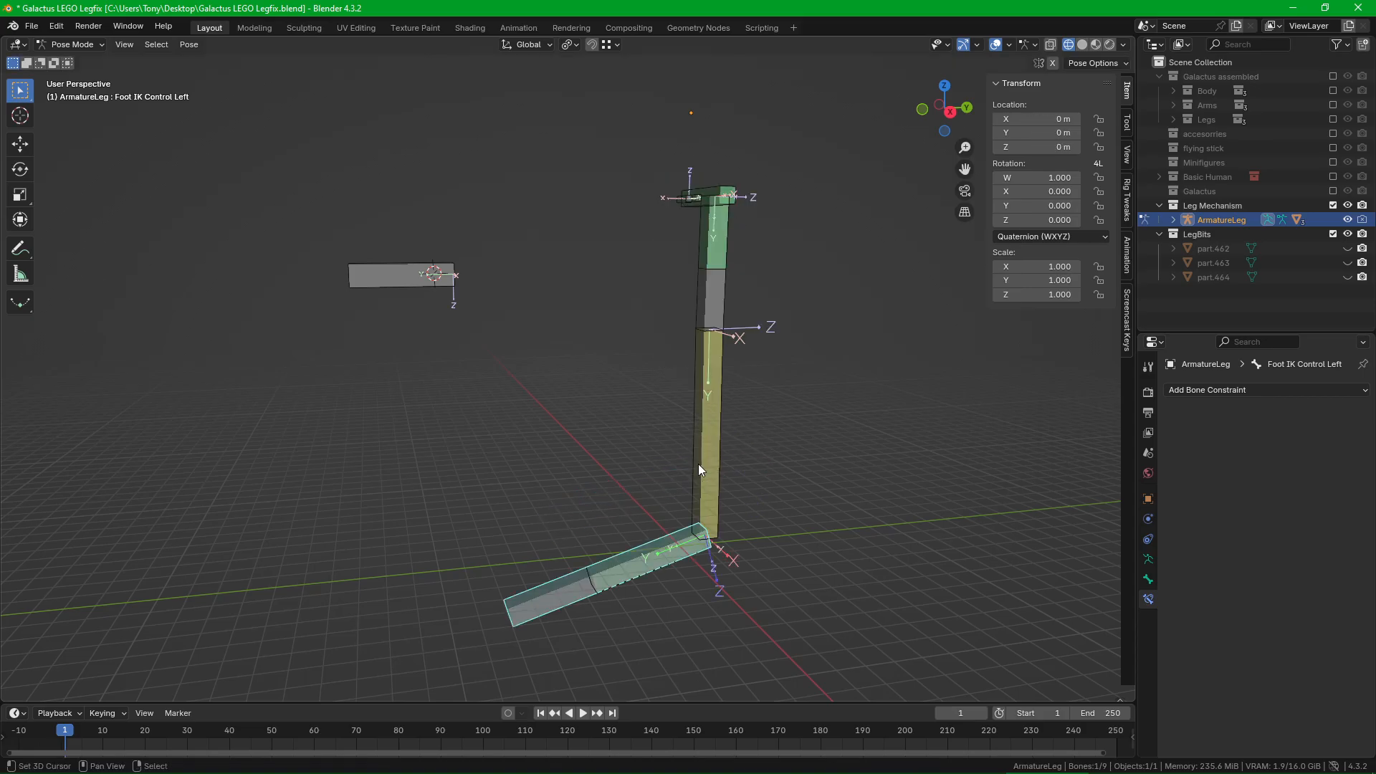
pyautogui.moveTo(714, 326); pyautogui.dragTo(712, 289, button='middle')
pyautogui.click(364, 265)
pyautogui.press('g')
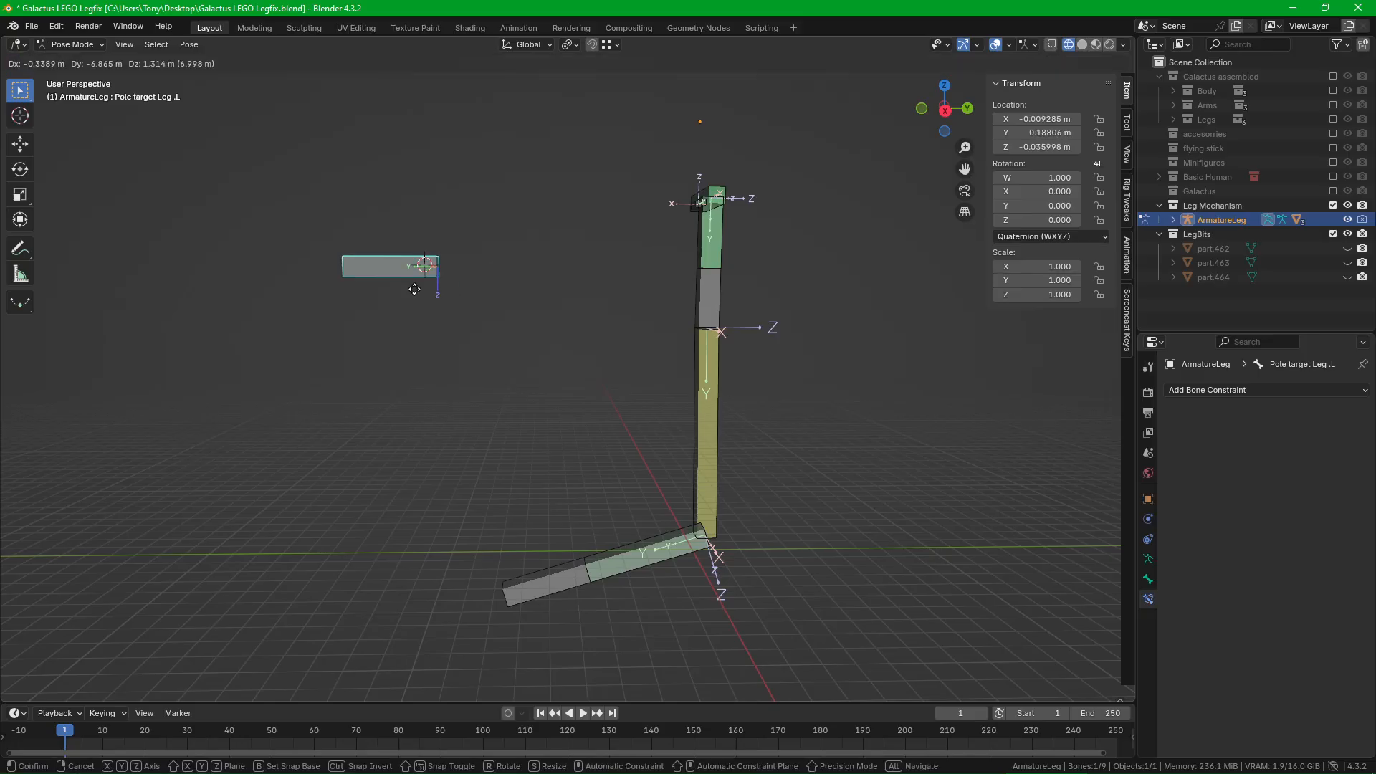
pyautogui.rightClick(531, 401)
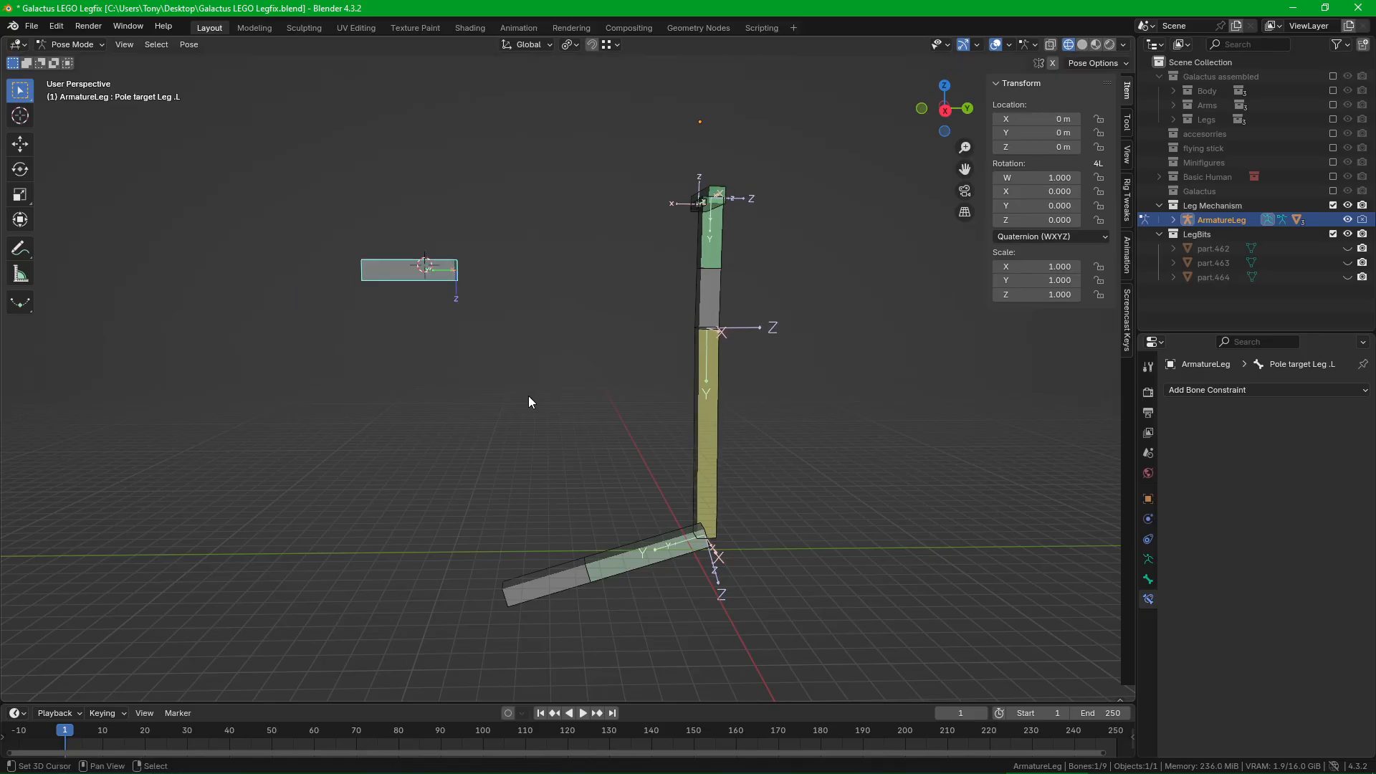
# Step: Compare further trial moves of Foot IK Control Left and Pole target Leg .L, cancelling each one
pyautogui.click(547, 585)
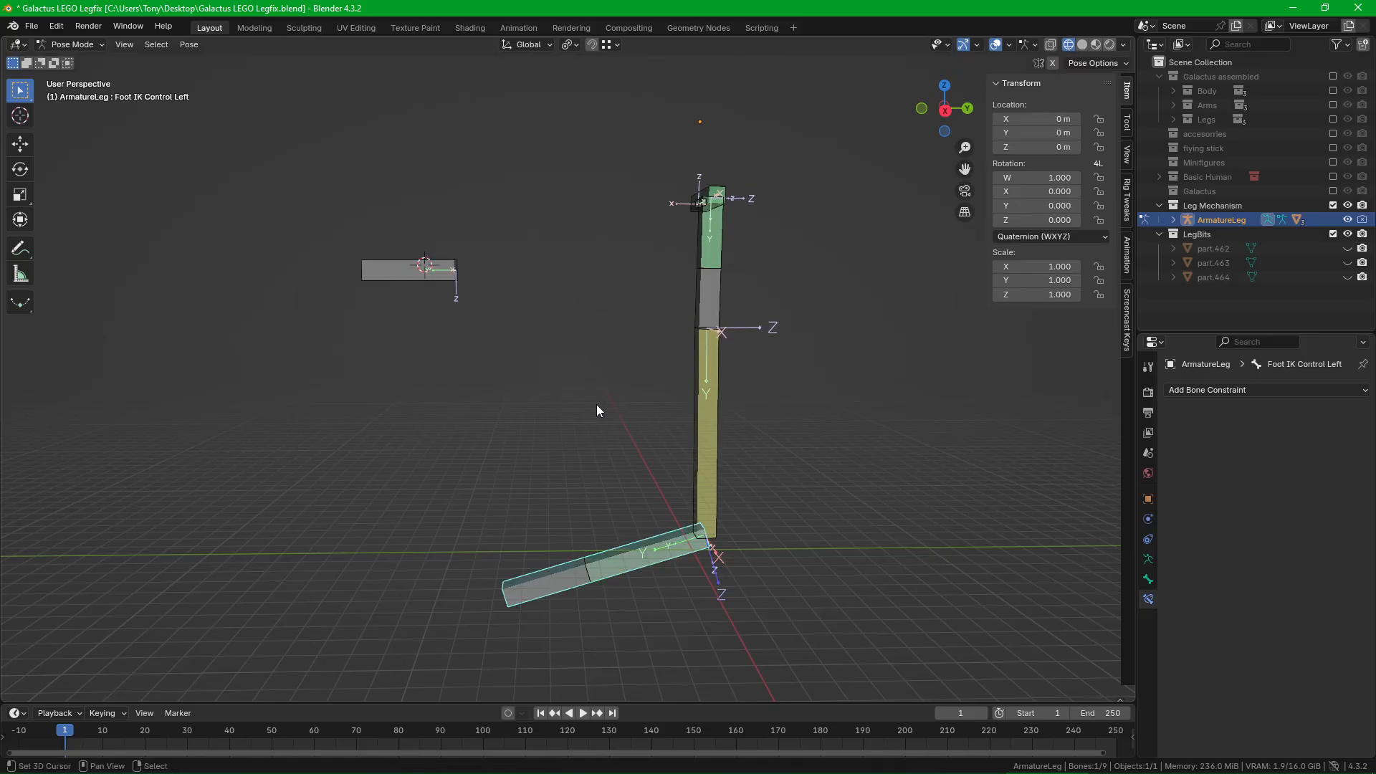
pyautogui.click(385, 267)
pyautogui.press('g')
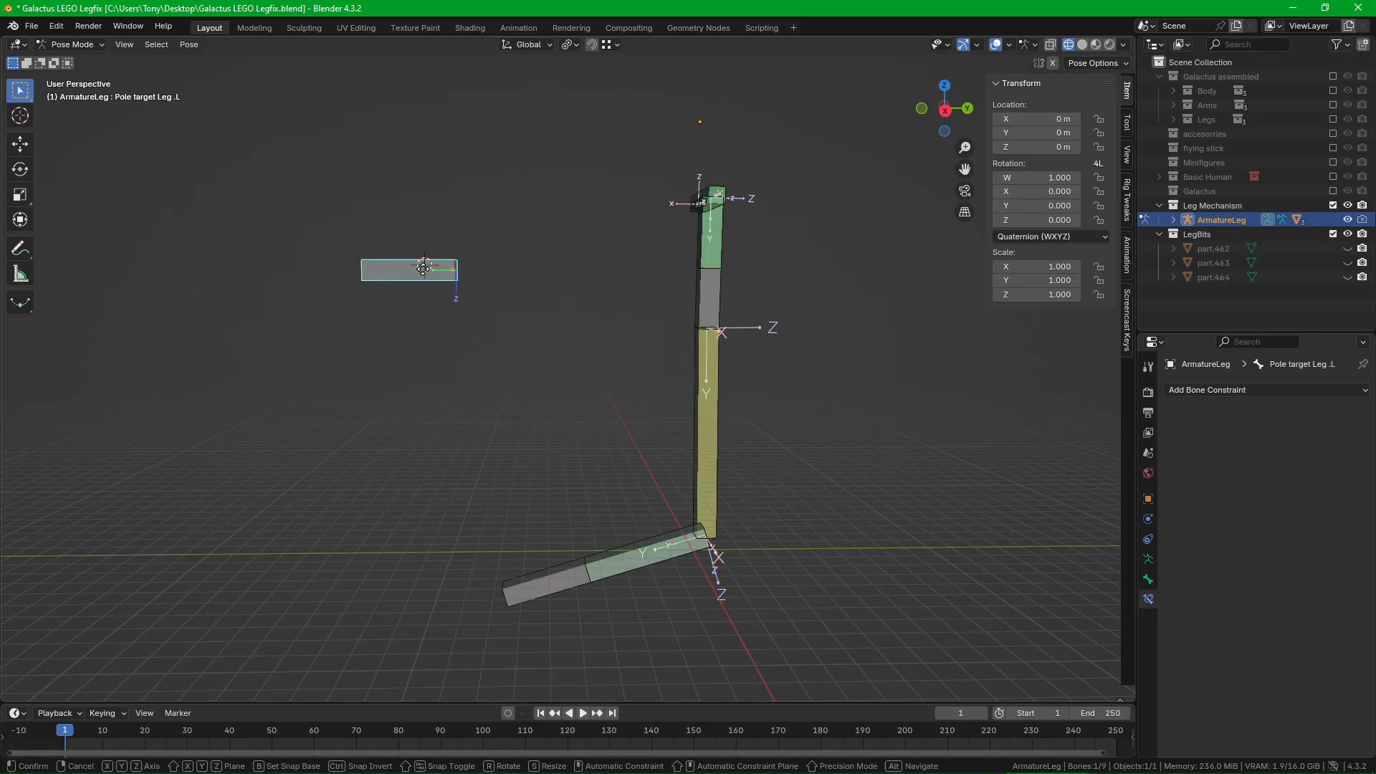
pyautogui.press('Escape')
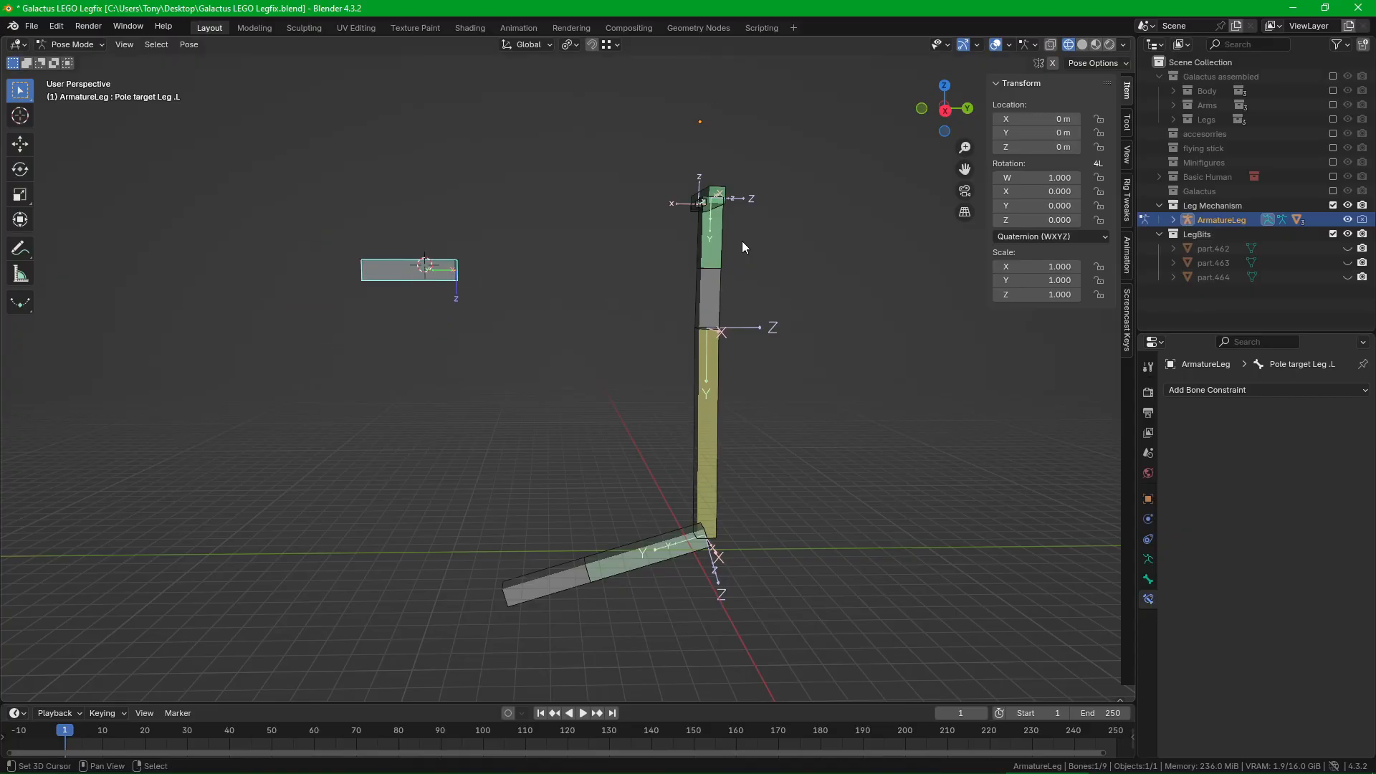
pyautogui.click(539, 587)
pyautogui.press('g')
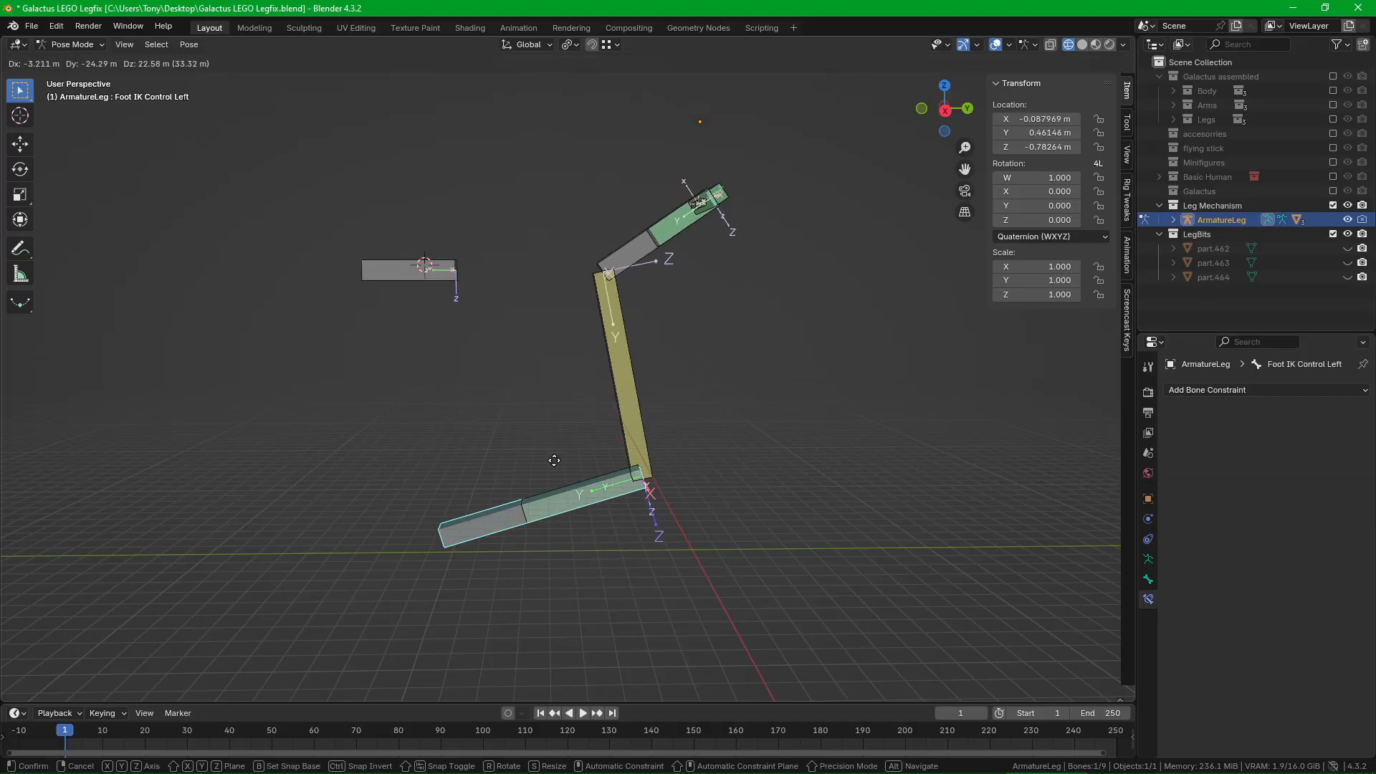
pyautogui.press('Escape')
pyautogui.click(420, 270)
pyautogui.press('g')
pyautogui.press('Escape')
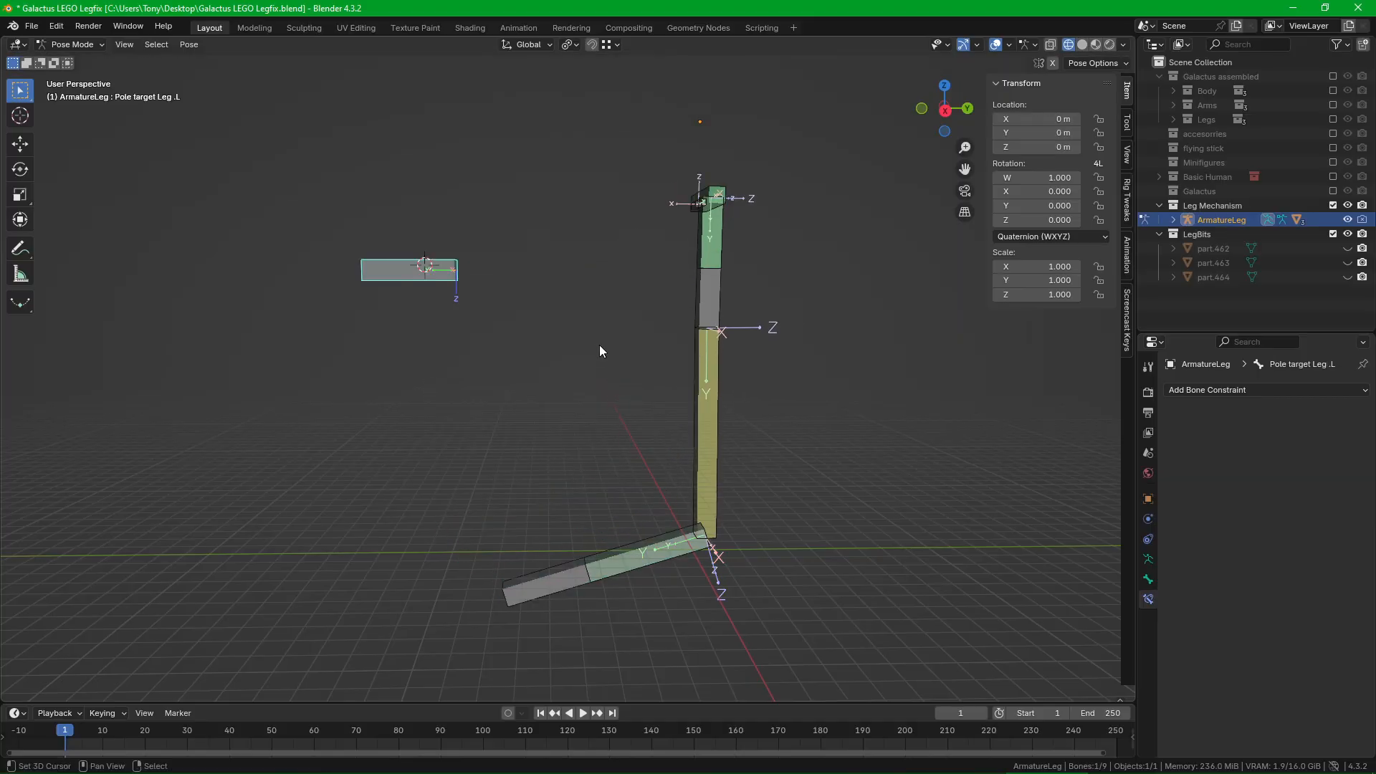
# Step: Move Pole target Leg .L close to the knee, at about Y -1.72 m, Z 0.55 m, and test-lift Foot IK Control Left
pyautogui.press('g')
pyautogui.click(754, 393)
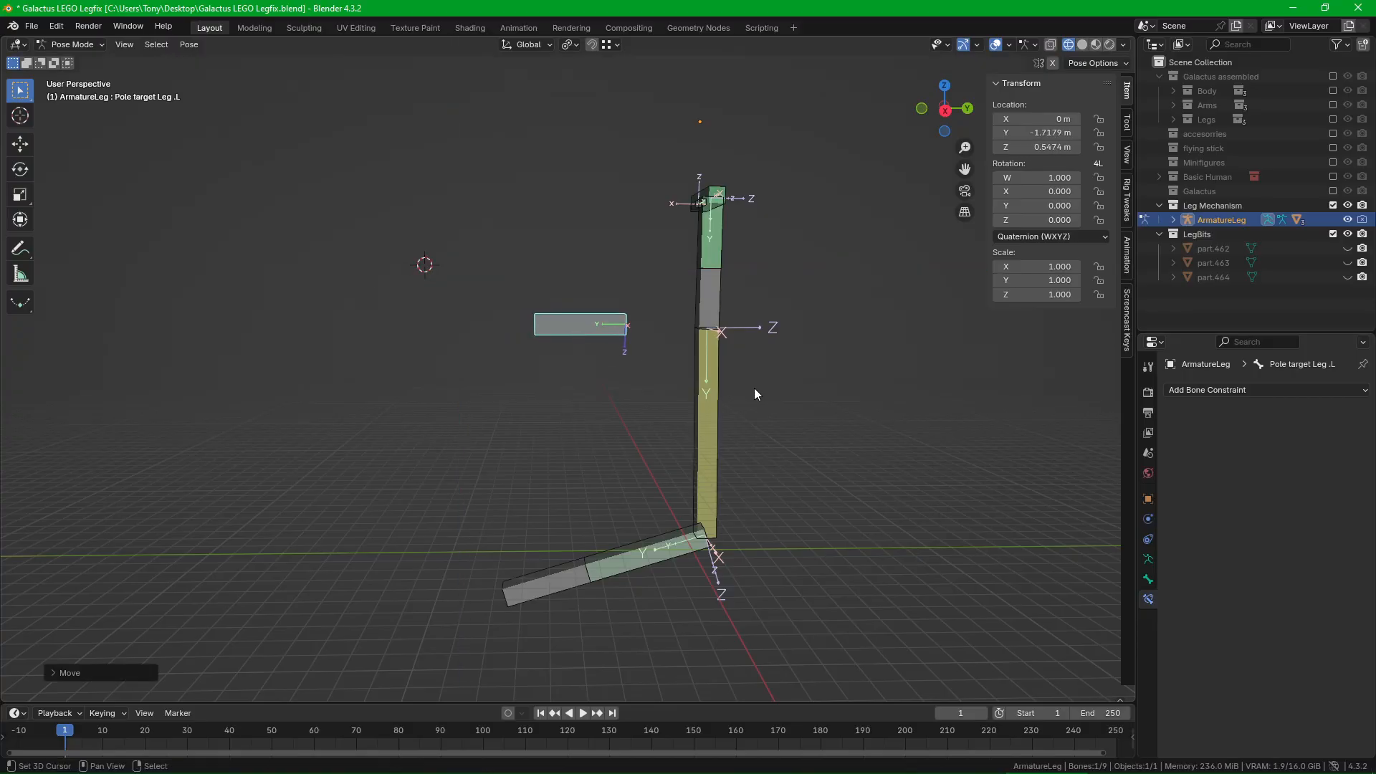
pyautogui.click(549, 578)
pyautogui.press('g')
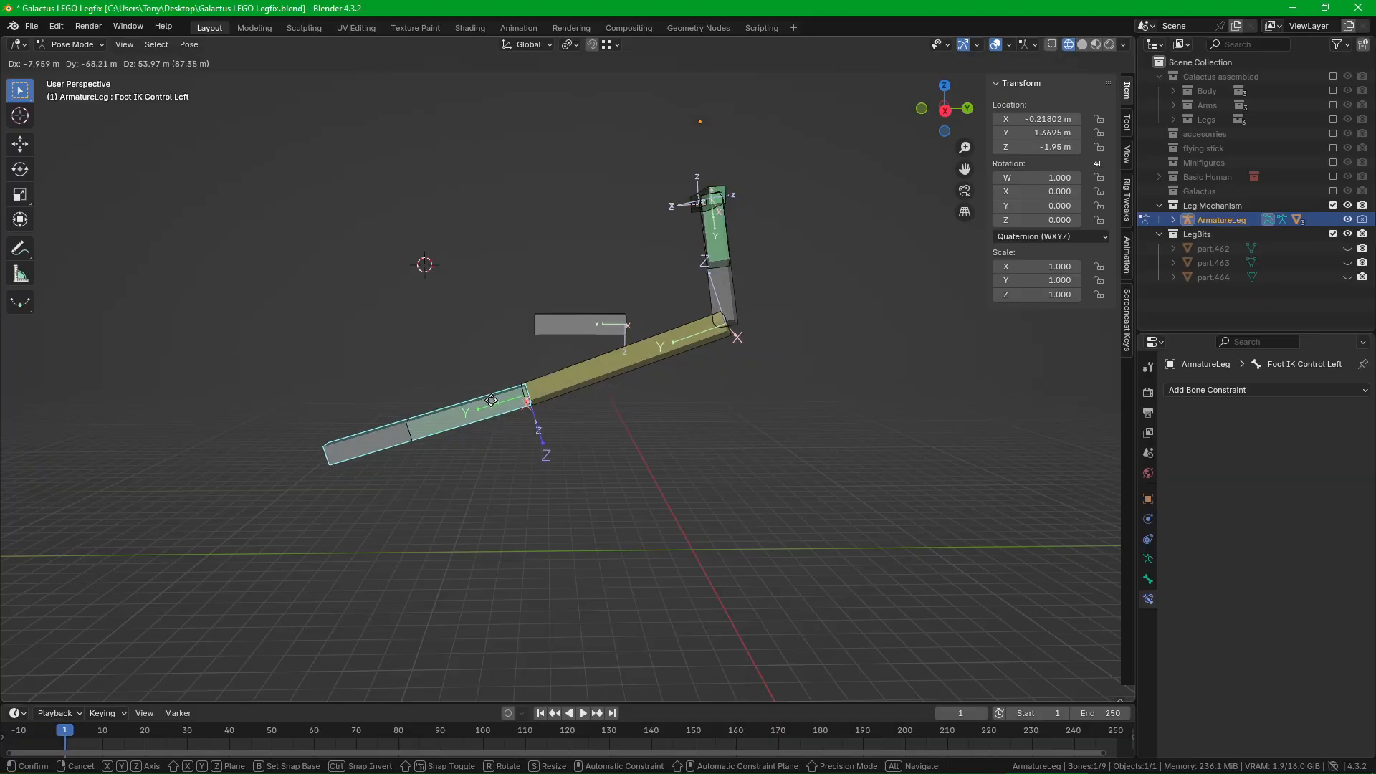
pyautogui.press('Escape')
# Step: Clear the pose location of Pole target Leg .L
pyautogui.click(597, 323)
pyautogui.hotkey('alt', 'g')
pyautogui.keyDown('shift'); pyautogui.moveTo(587, 354); pyautogui.dragTo(661, 373, button='middle'); pyautogui.keyUp('shift')
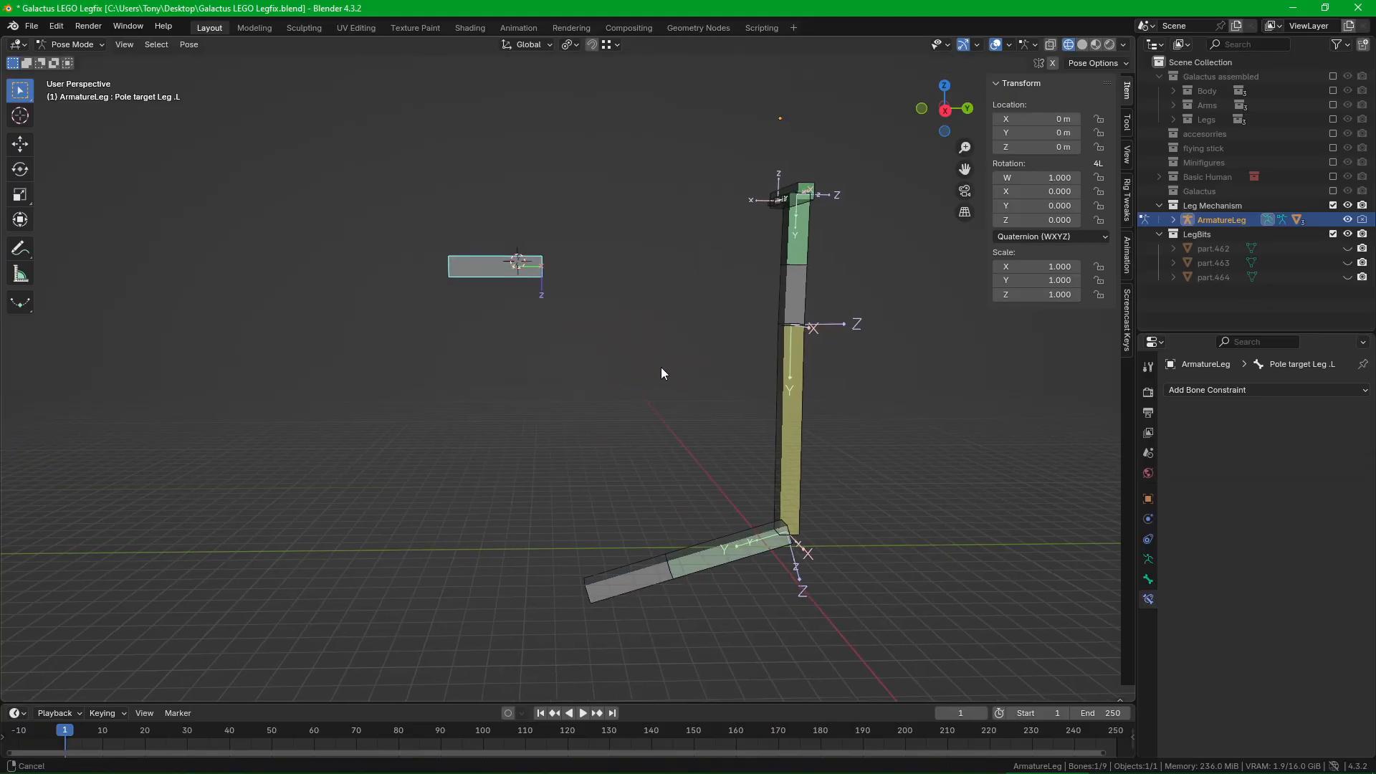
# Step: Move the Pole target Leg .L bone farther in front of the leg along global Y in Edit Mode, returning to Pose Mode
pyautogui.press('Tab')
pyautogui.press('g')
pyautogui.press('y')
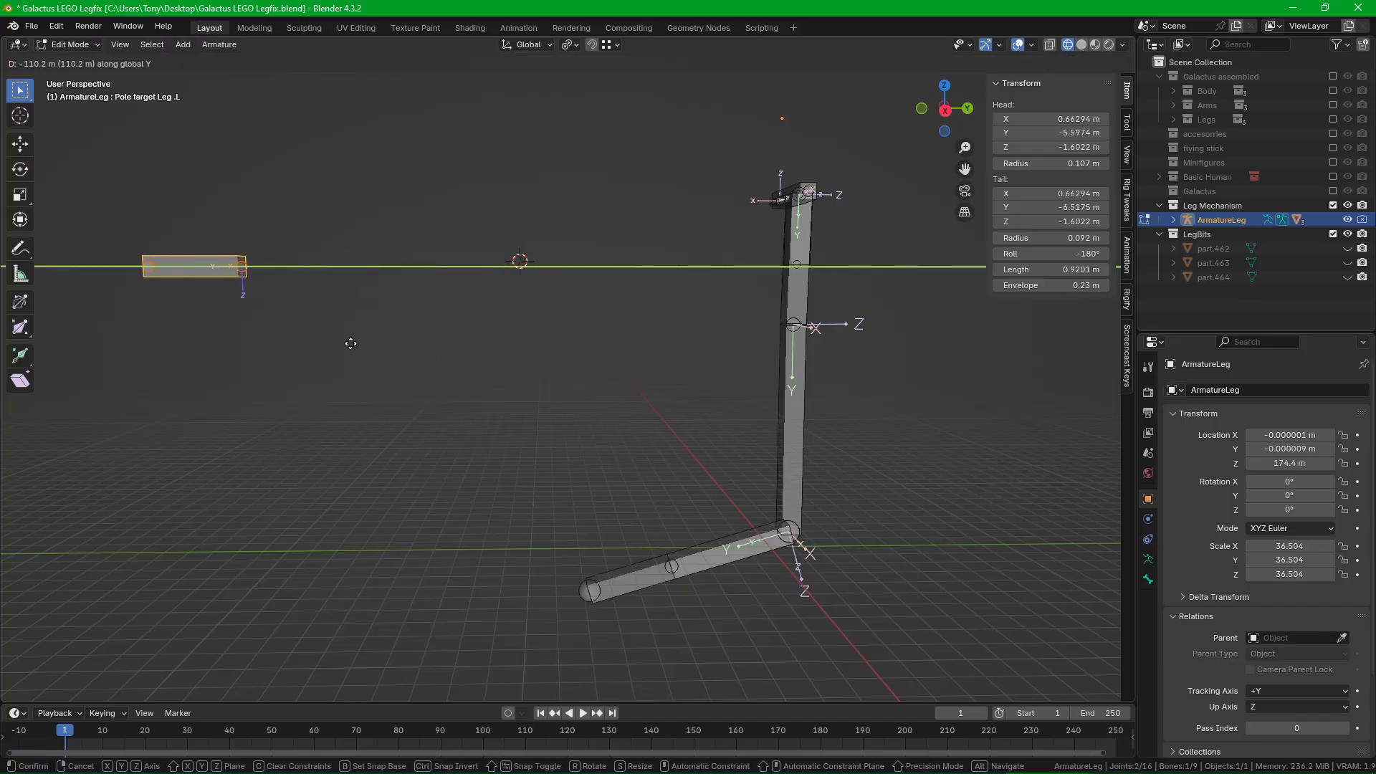
pyautogui.click(273, 332)
pyautogui.press('Tab')
# Step: Test-lift Foot IK Control Left freely and with global X locked, and cancel the move
pyautogui.click(624, 577)
pyautogui.scroll(-3, 631, 539)
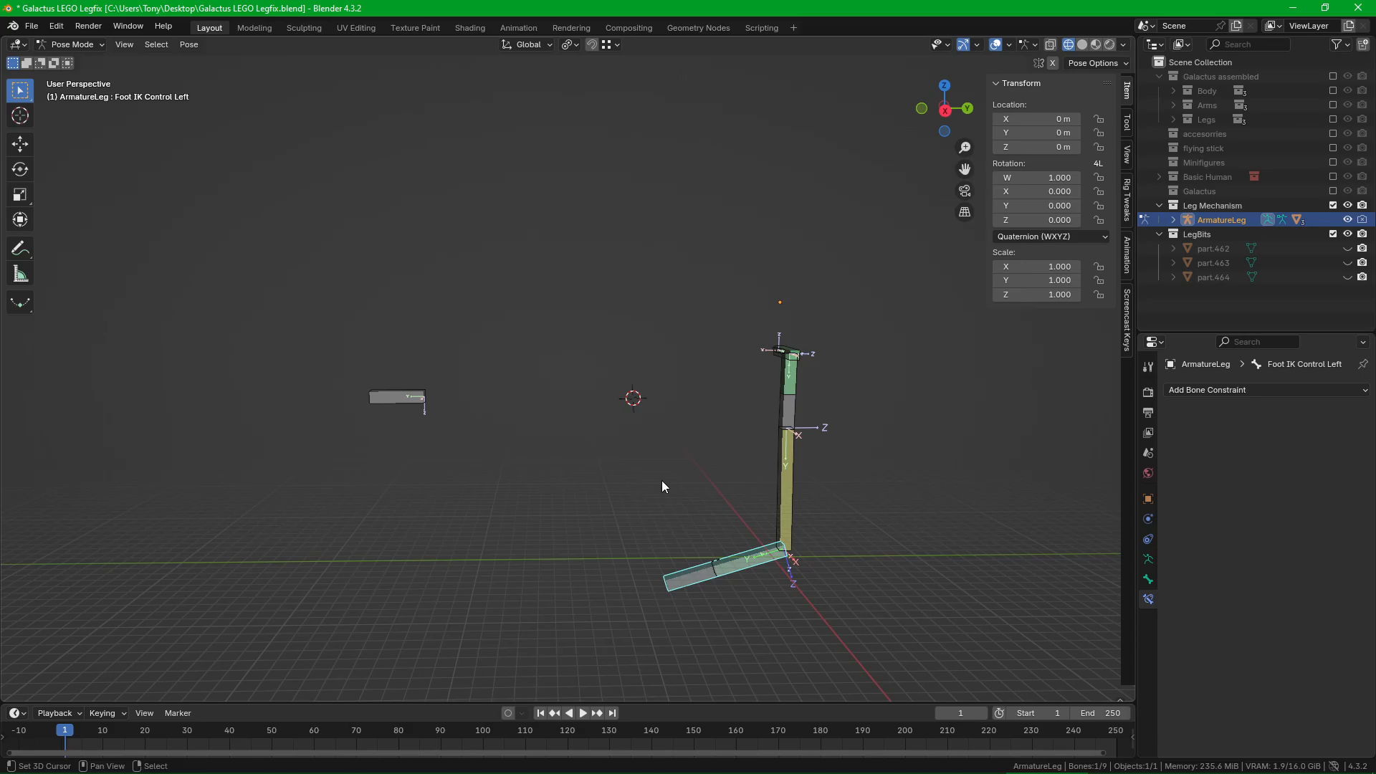
pyautogui.moveTo(661, 481); pyautogui.dragTo(678, 472, button='middle')
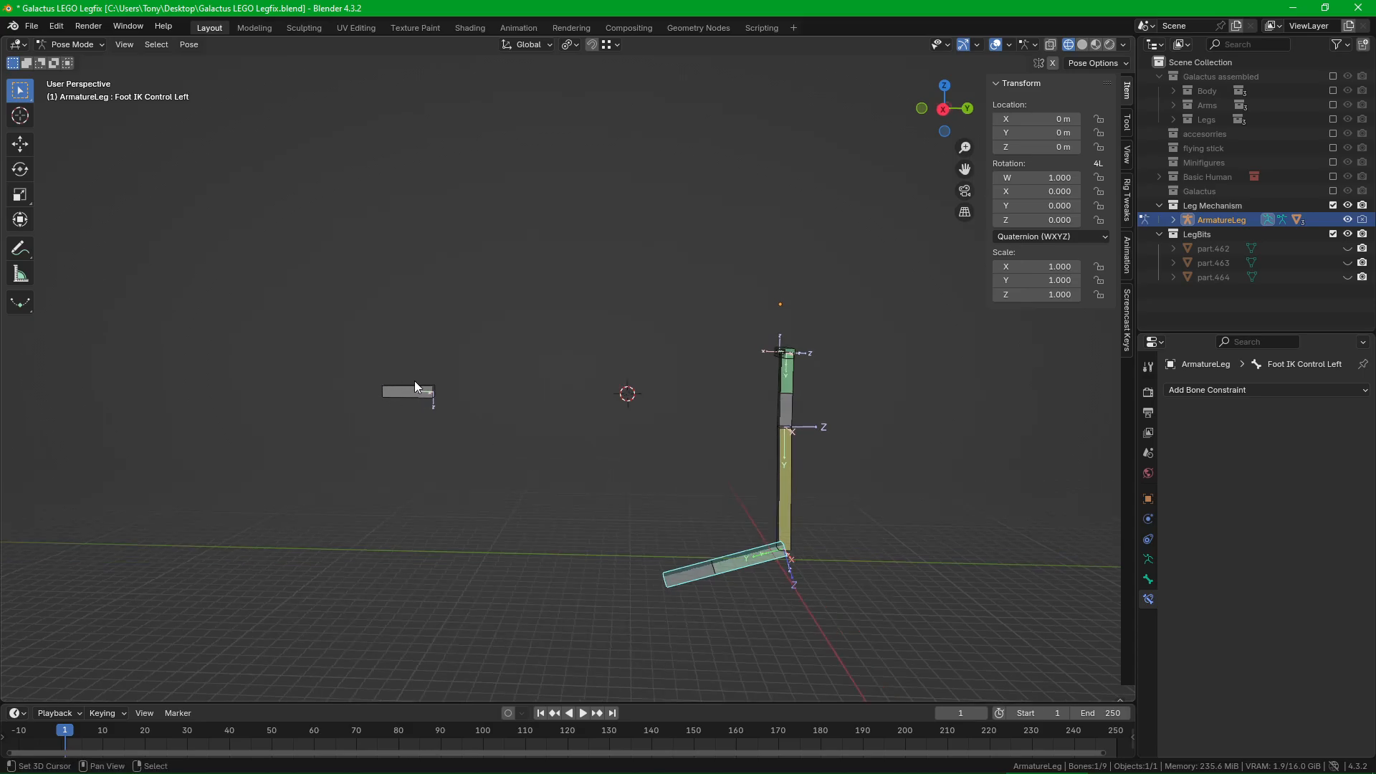
pyautogui.press('g')
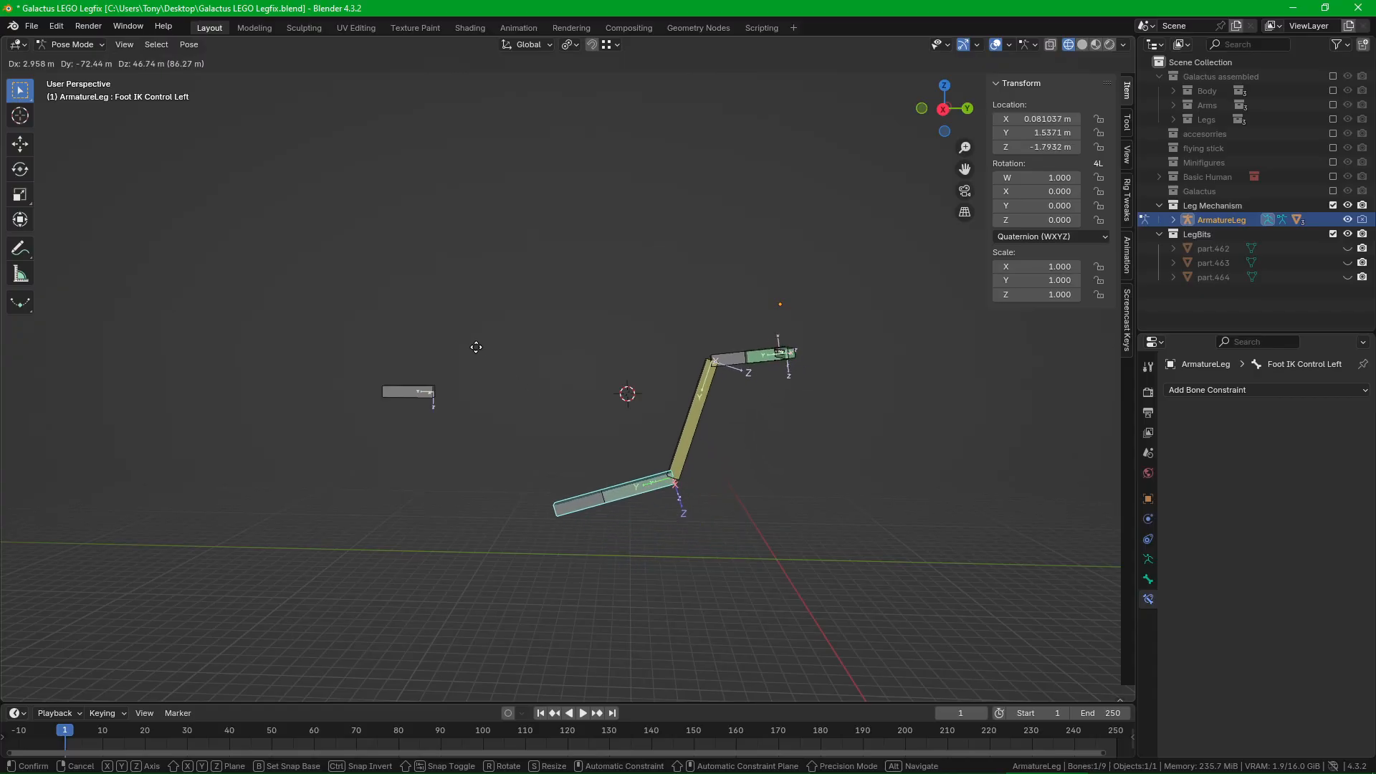
pyautogui.hotkey('shift', 'x')
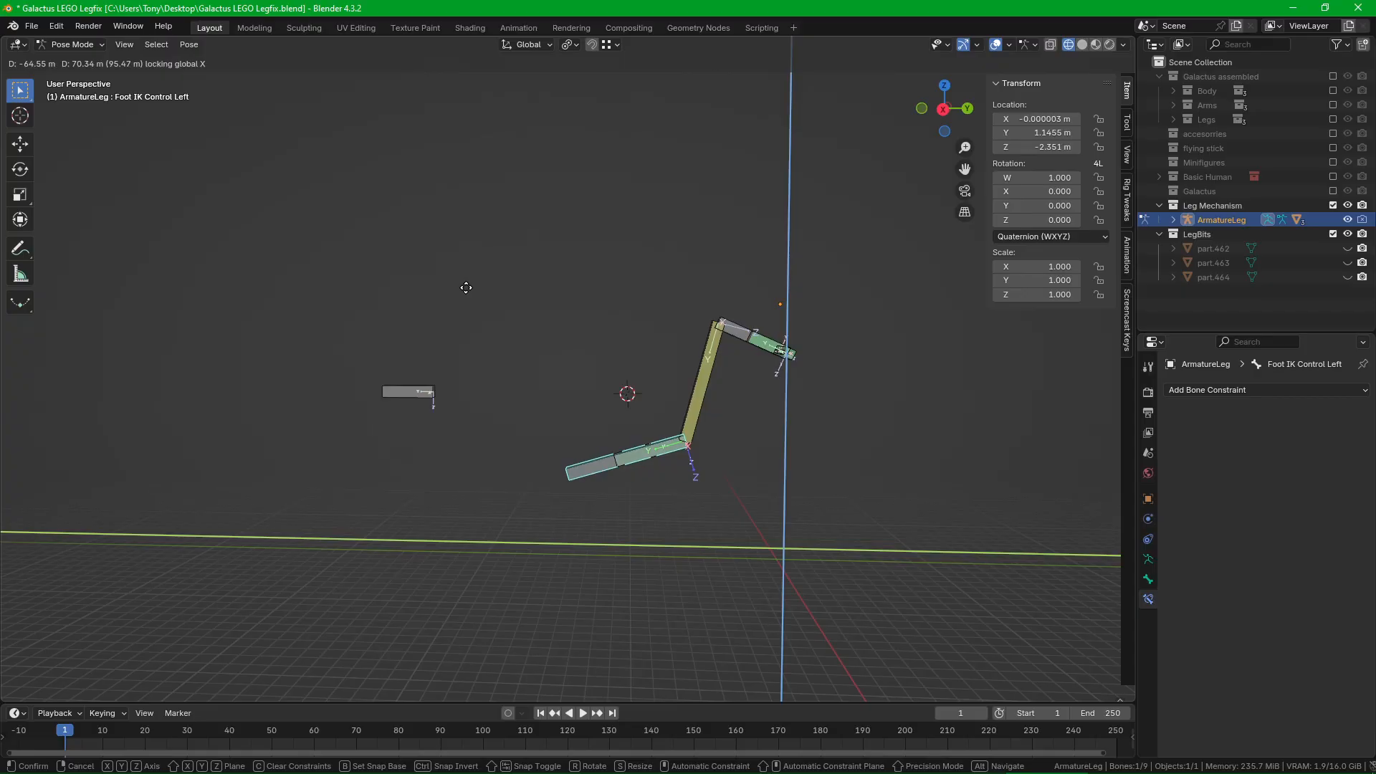
pyautogui.press('Escape')
# Step: Raise Pole target Leg .L about 80 m along global Z and shift it farther from the leg along Y
pyautogui.rightClick(408, 389)
pyautogui.keyDown('shift'); pyautogui.moveTo(407, 389); pyautogui.dragTo(435, 398, button='middle'); pyautogui.keyUp('shift')
pyautogui.press('g')
pyautogui.press('z')
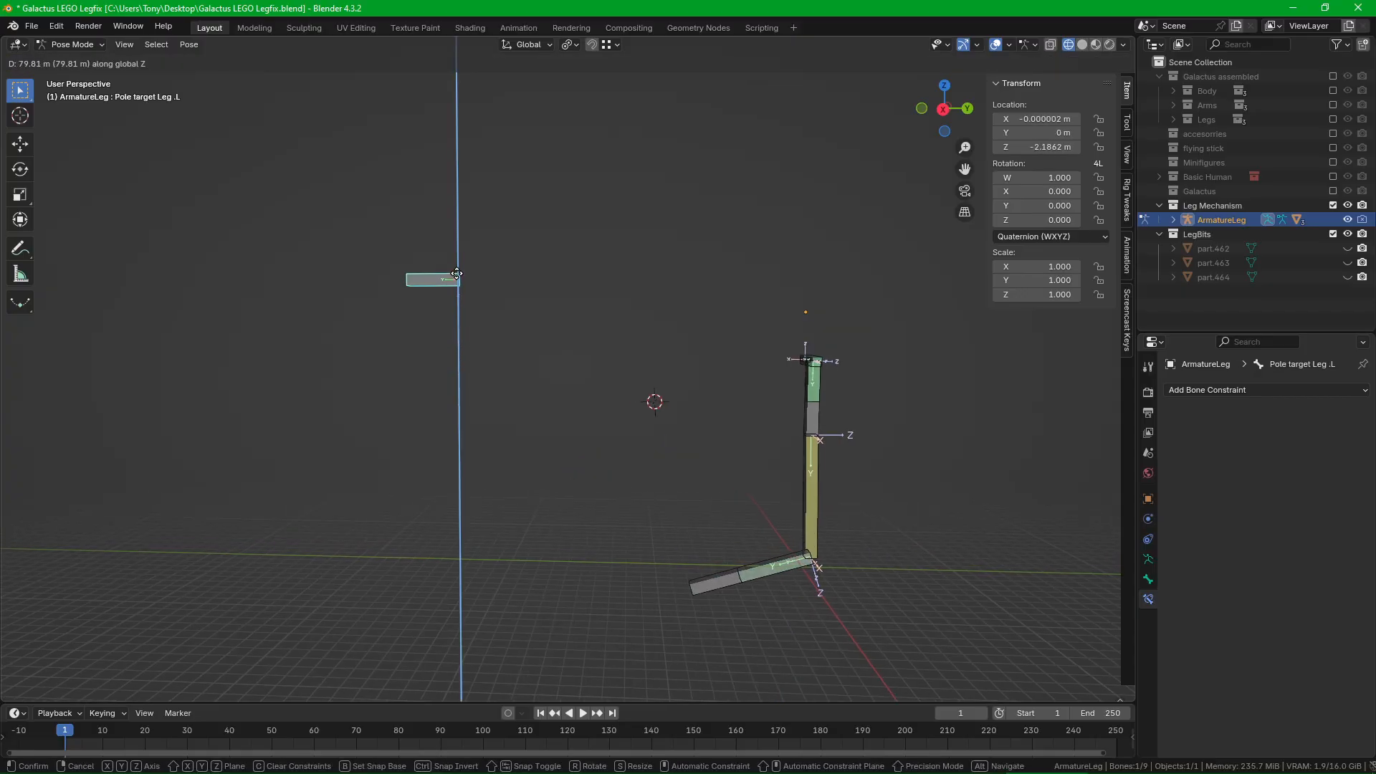
pyautogui.click(542, 306)
pyautogui.press('g')
pyautogui.press('y')
# Step: Test-lift Foot IK Control Left against the raised pole target, cancel the move, and inspect Shin.L's IK constraint
pyautogui.moveTo(737, 574); pyautogui.dragTo(590, 426)
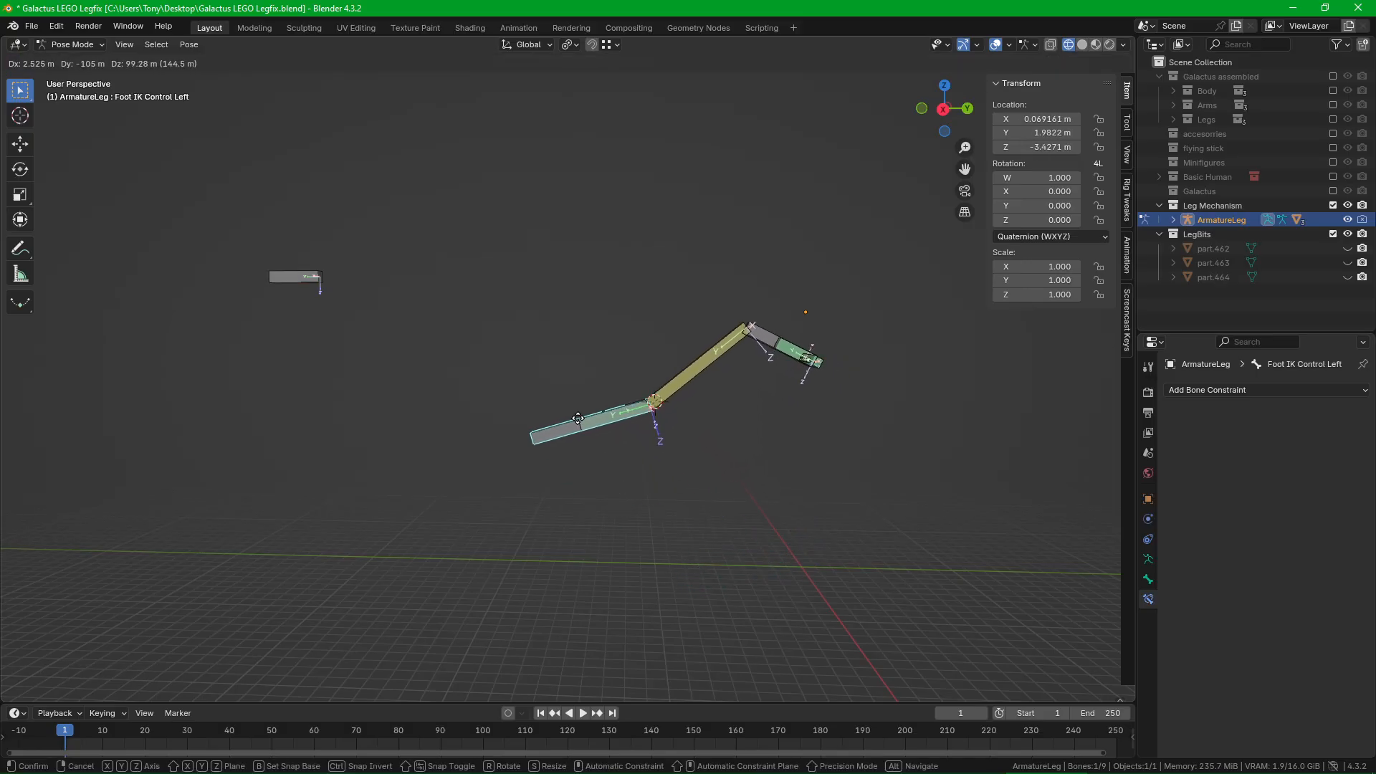
pyautogui.rightClick(574, 416)
pyautogui.click(815, 514)
pyautogui.scroll(5, 813, 496)
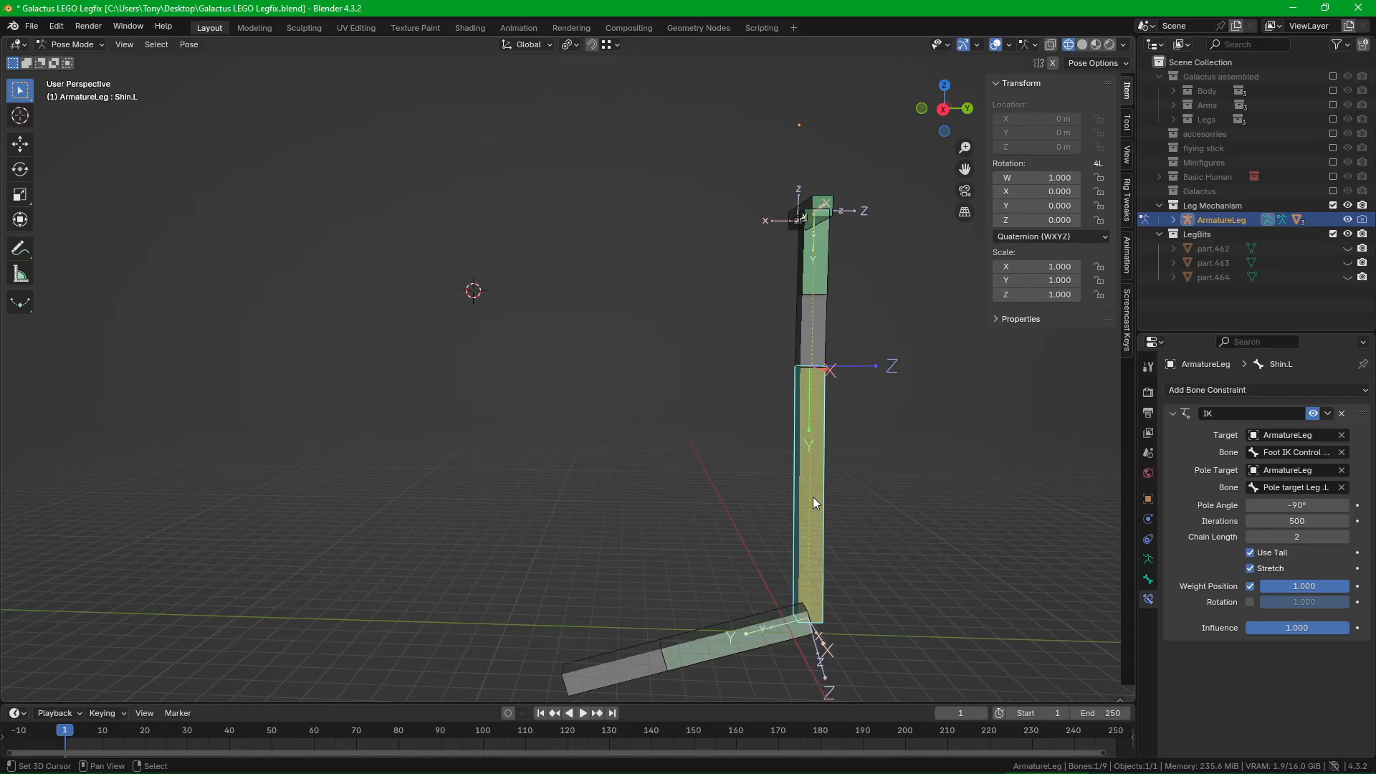
pyautogui.scroll(-3, 797, 494)
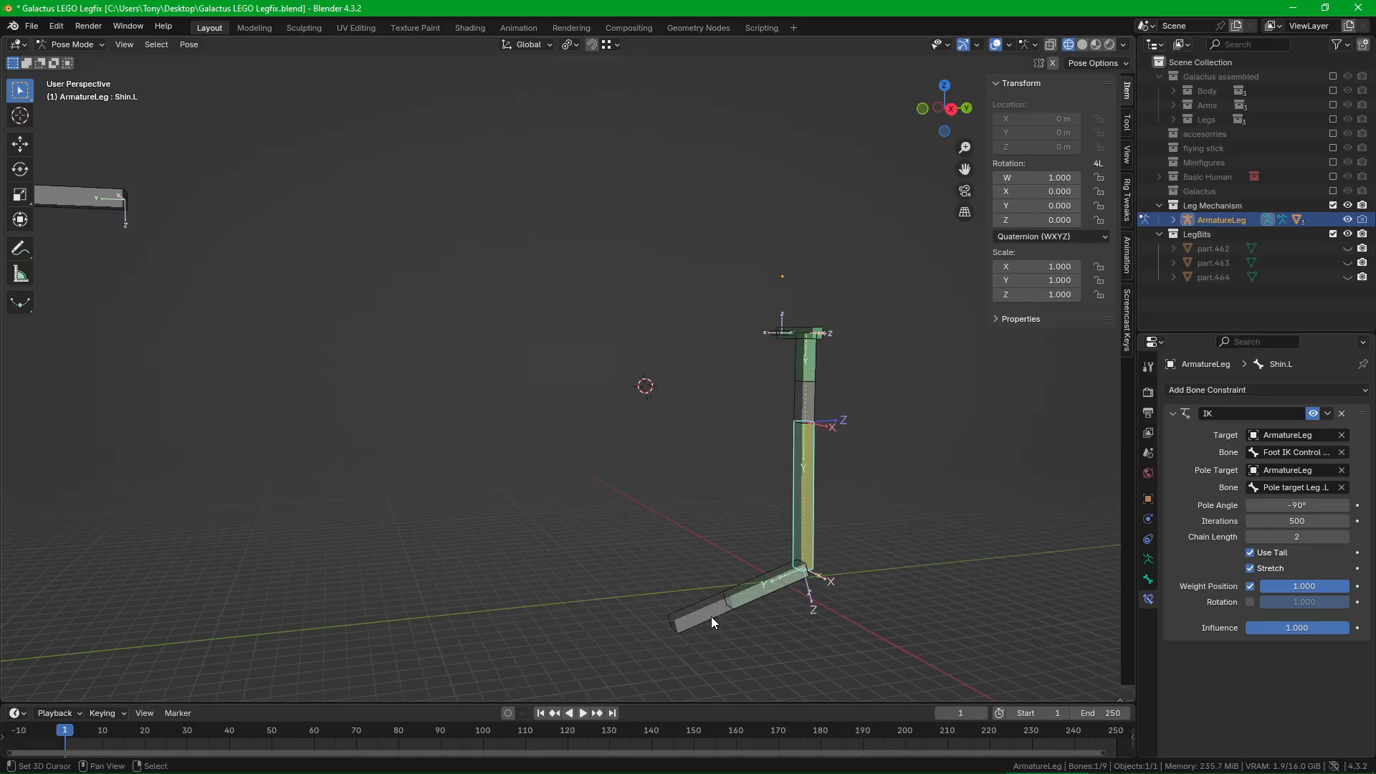
pyautogui.rightClick(711, 617)
pyautogui.moveTo(688, 589); pyautogui.dragTo(828, 588, button='middle')
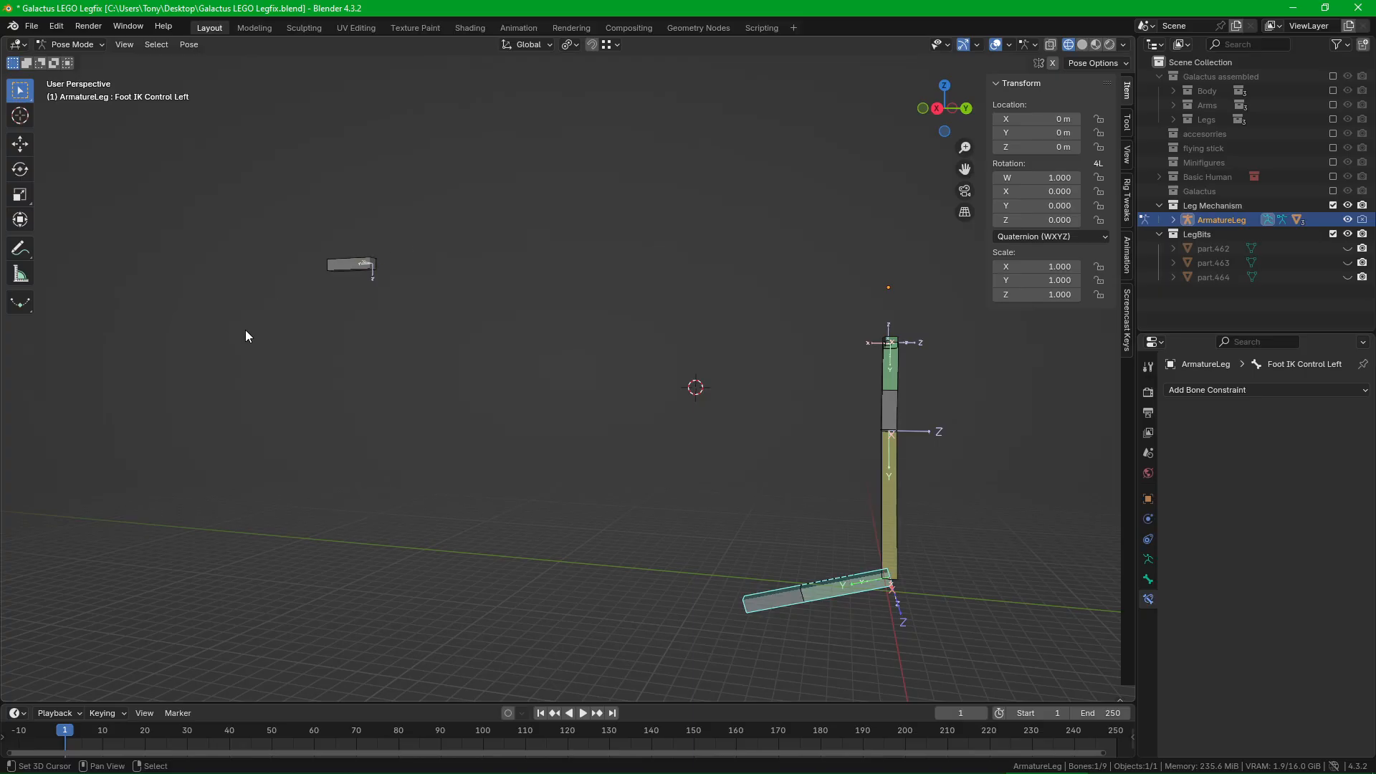
# Step: Test-lift Foot IK Control Left freely once more to check the knee bend, and cancel the move
pyautogui.press('g')
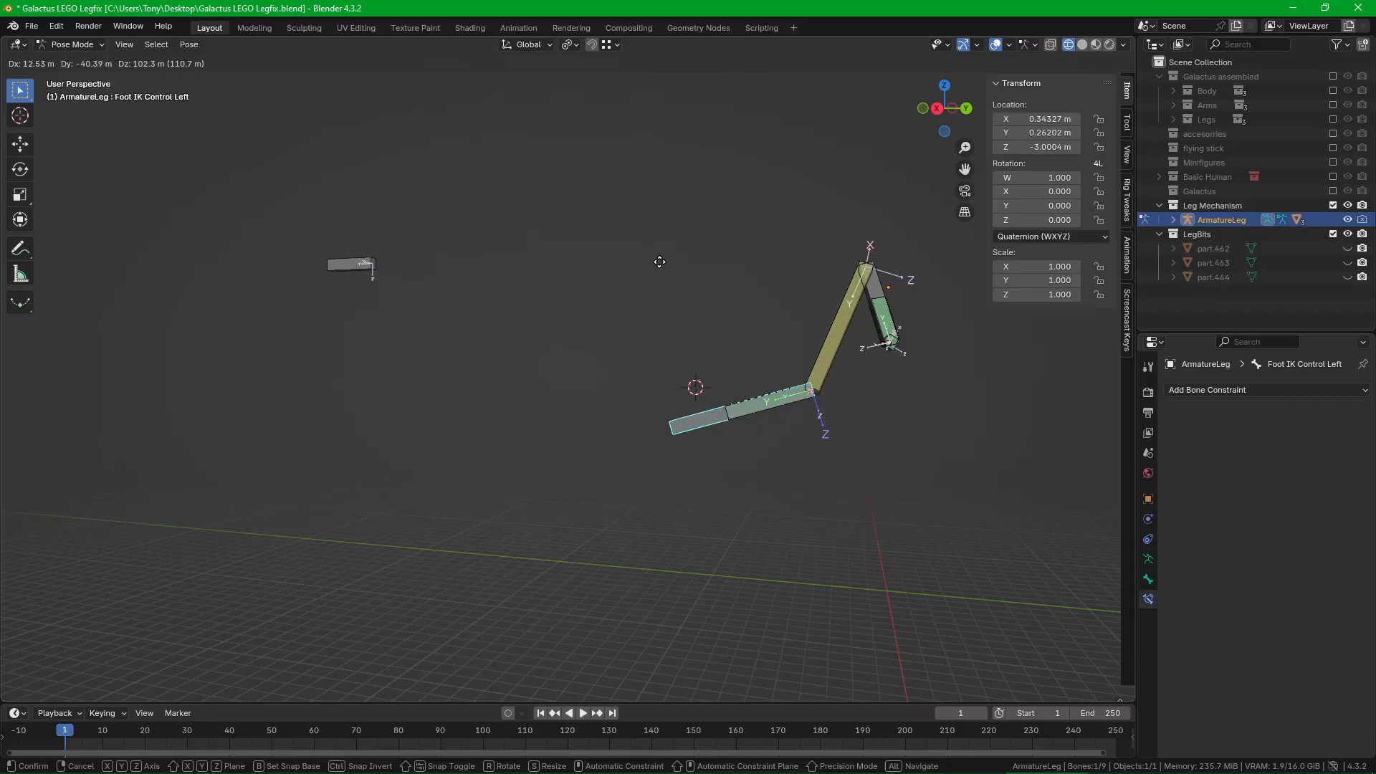
pyautogui.press('Escape')
pyautogui.moveTo(313, 268); pyautogui.dragTo(372, 294, button='middle')
pyautogui.keyDown('shift'); pyautogui.moveTo(885, 365); pyautogui.dragTo(708, 351, button='middle'); pyautogui.keyUp('shift')
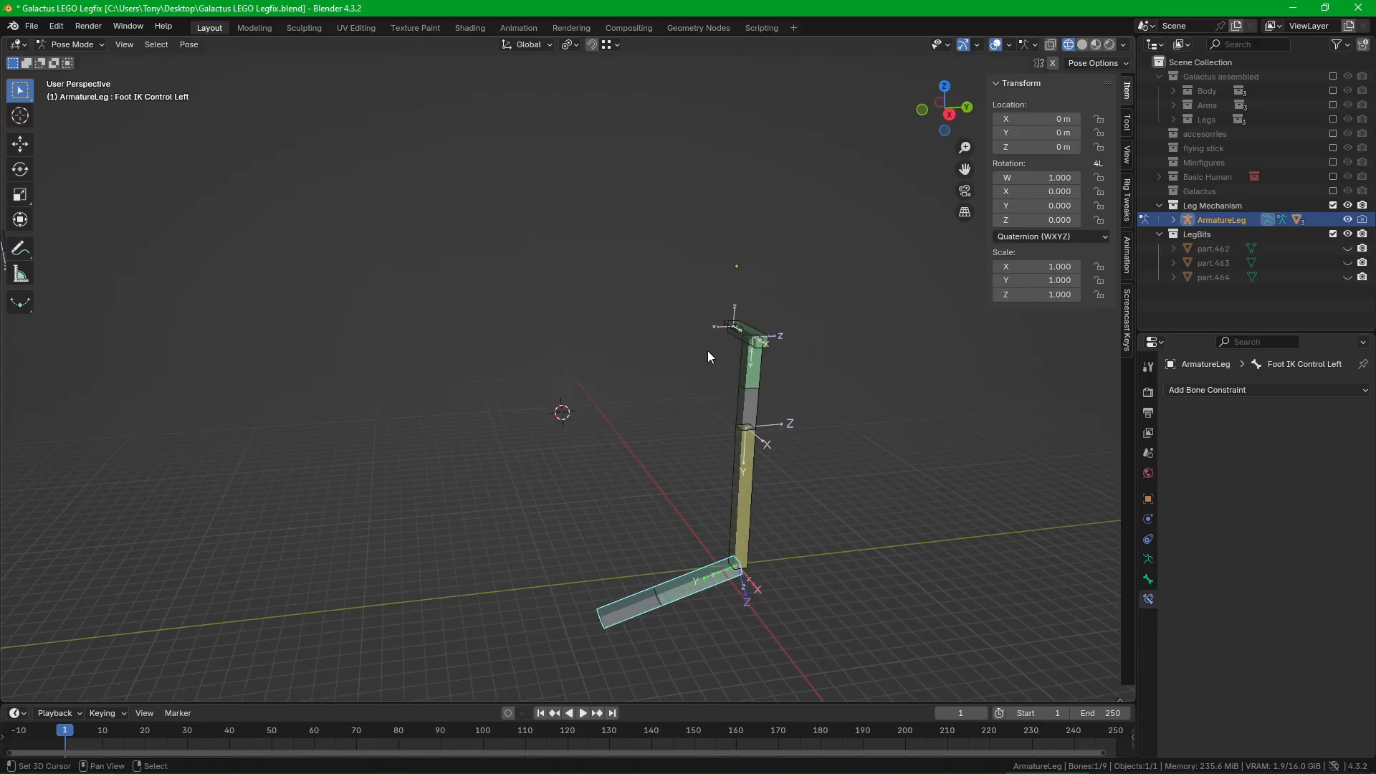
# Step: Switch to Object Mode, reveal the hidden LEGO leg parts, and select the ball joint part.462
pyautogui.hotkey('ctrl', 'Tab')
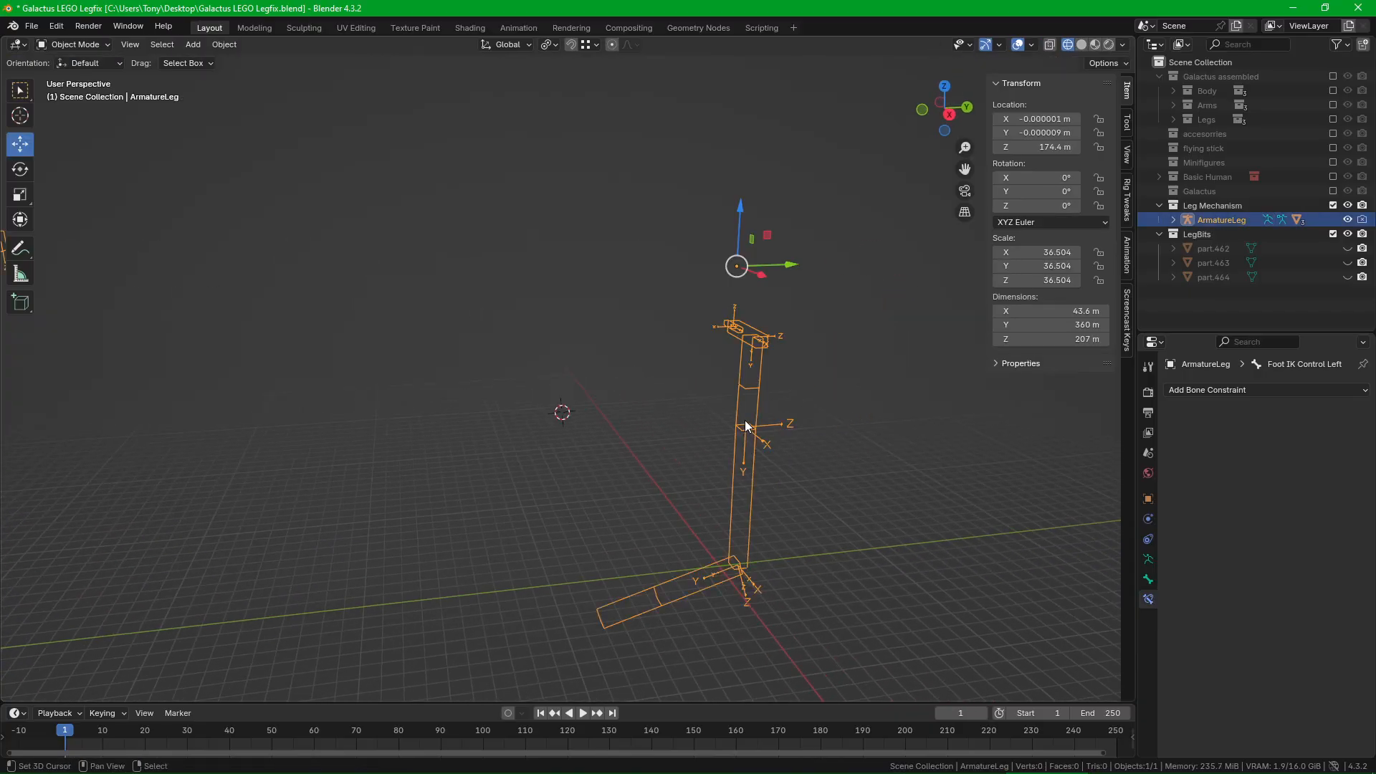
pyautogui.hotkey('alt', 'h')
pyautogui.rightClick(780, 408)
pyautogui.scroll(3, 780, 408)
pyautogui.keyDown('shift'); pyautogui.moveTo(716, 456); pyautogui.dragTo(735, 337, button='middle'); pyautogui.keyUp('shift')
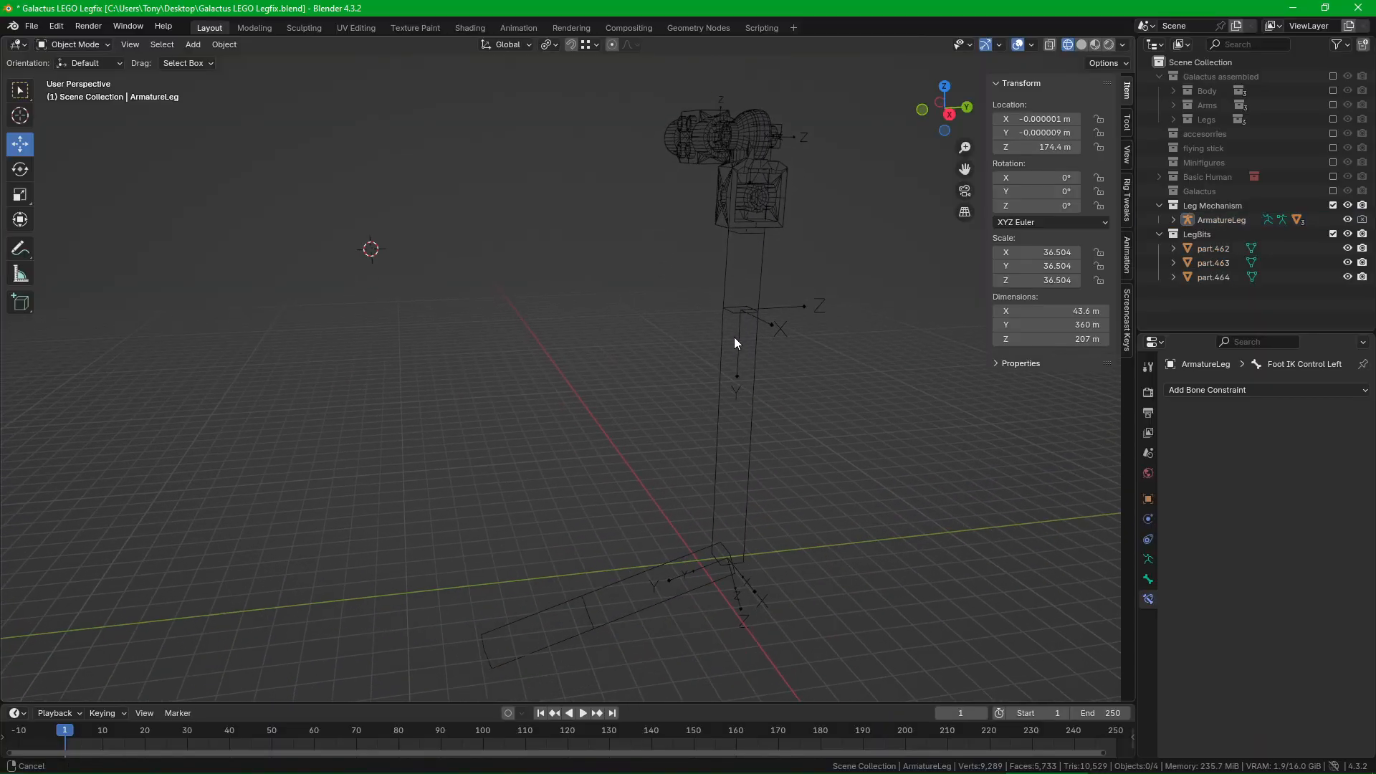
pyautogui.keyDown('shift'); pyautogui.rightClick(551, 606); pyautogui.keyUp('shift')
pyautogui.scroll(2, 749, 322)
pyautogui.keyDown('shift'); pyautogui.moveTo(726, 108); pyautogui.dragTo(749, 311, button='middle'); pyautogui.keyUp('shift')
pyautogui.scroll(2, 730, 212)
pyautogui.rightClick(813, 173)
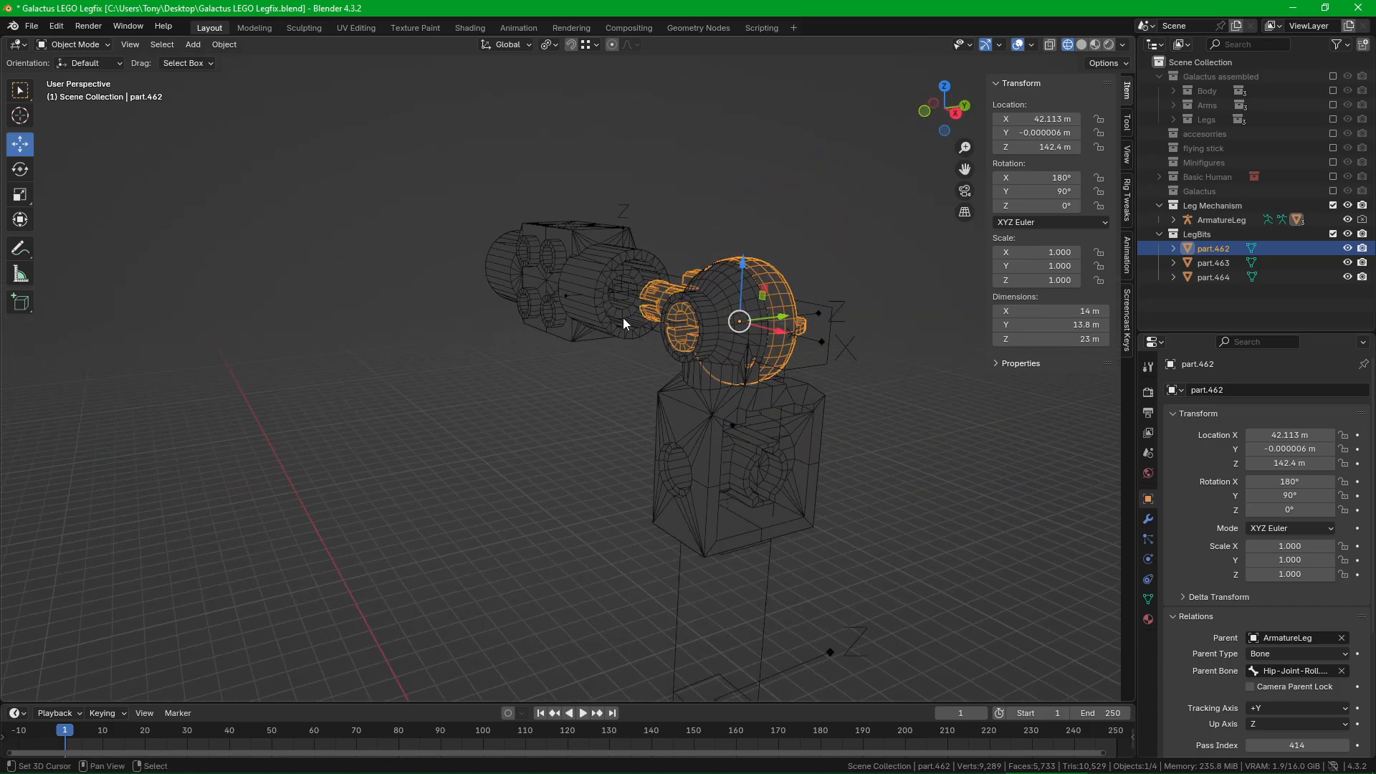
# Step: Return ArmatureLeg to Pose Mode and raise Foot IK Control Left along global Z so the knee bends
pyautogui.scroll(-6, 718, 511)
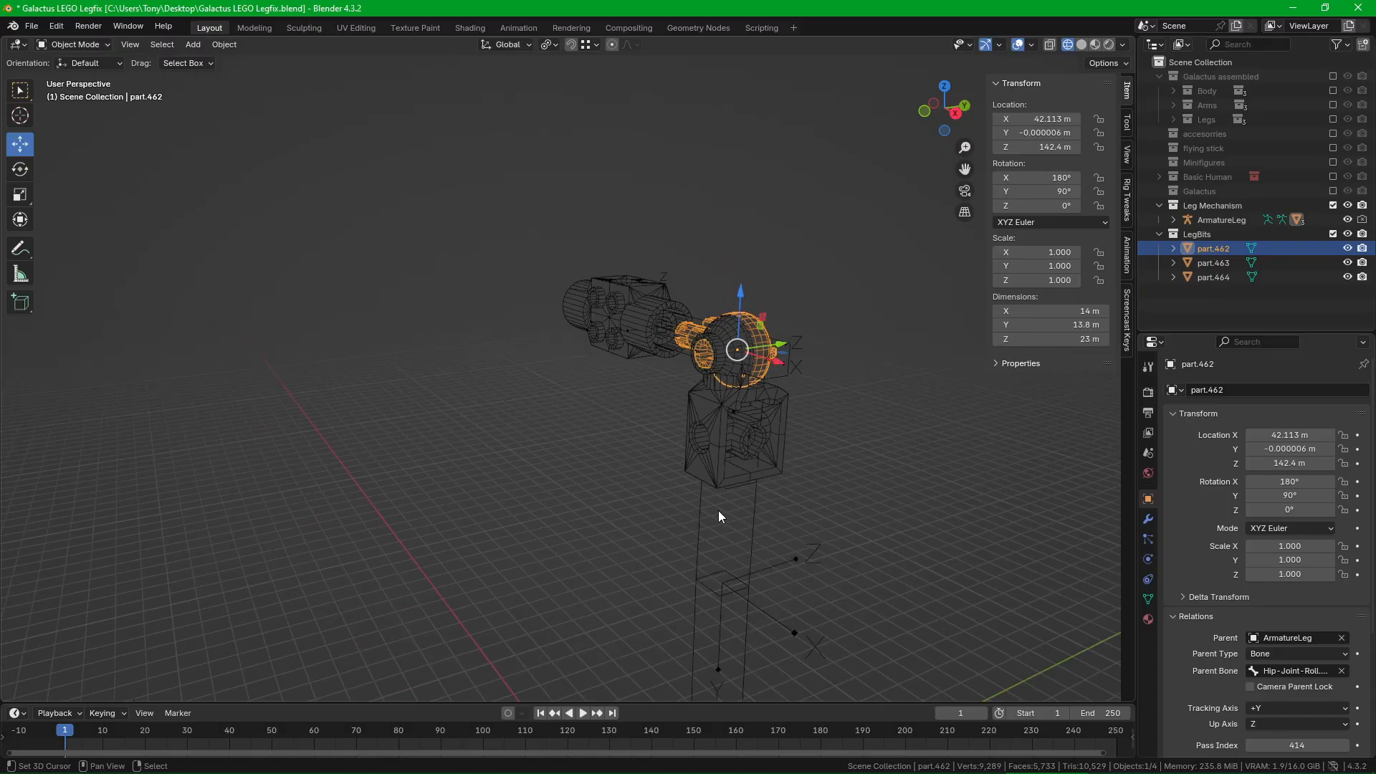
pyautogui.keyDown('shift'); pyautogui.moveTo(535, 668); pyautogui.dragTo(571, 592, button='middle'); pyautogui.keyUp('shift')
pyautogui.click(559, 617)
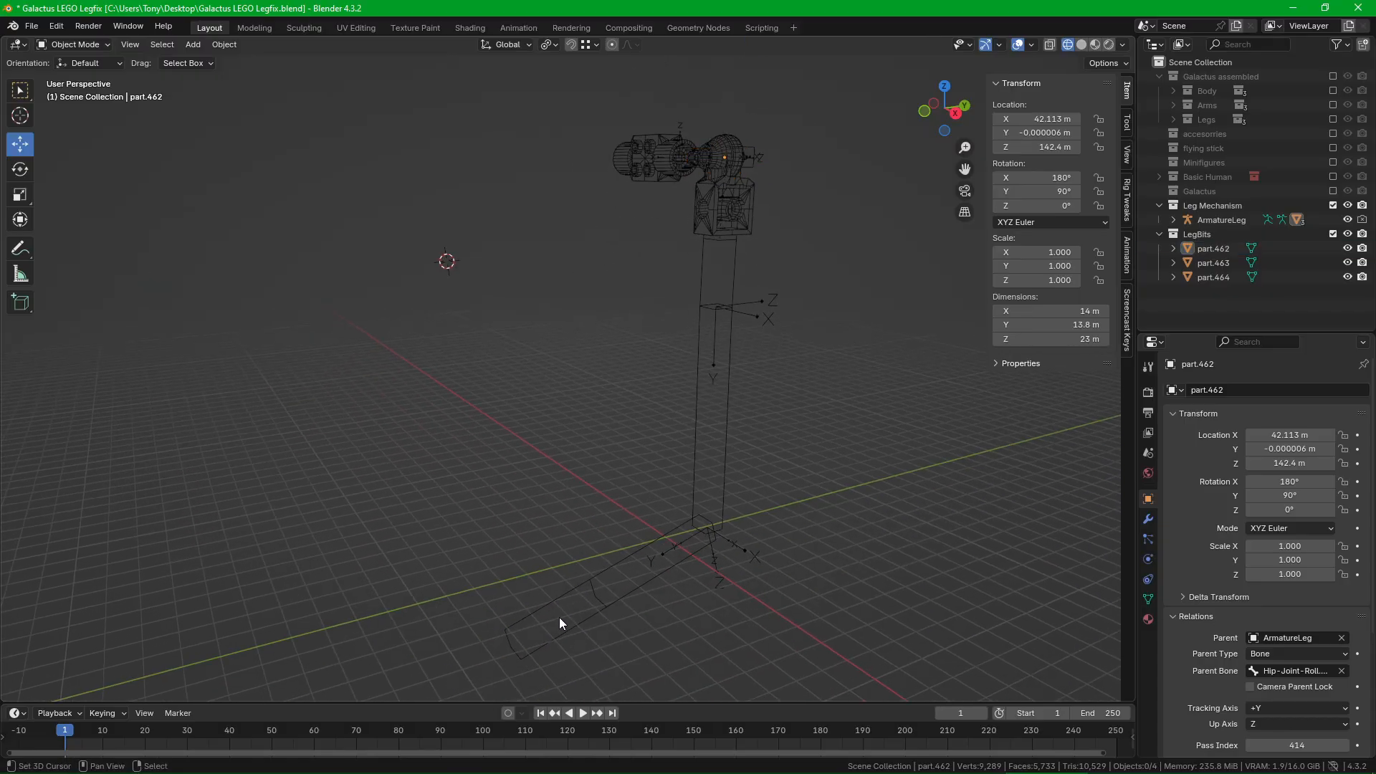
pyautogui.click(554, 601)
pyautogui.hotkey('ctrl', 'Tab')
pyautogui.scroll(3, 689, 387)
pyautogui.keyDown('shift'); pyautogui.moveTo(721, 215); pyautogui.dragTo(833, 414, button='middle'); pyautogui.keyUp('shift')
pyautogui.press('g')
pyautogui.press('z')
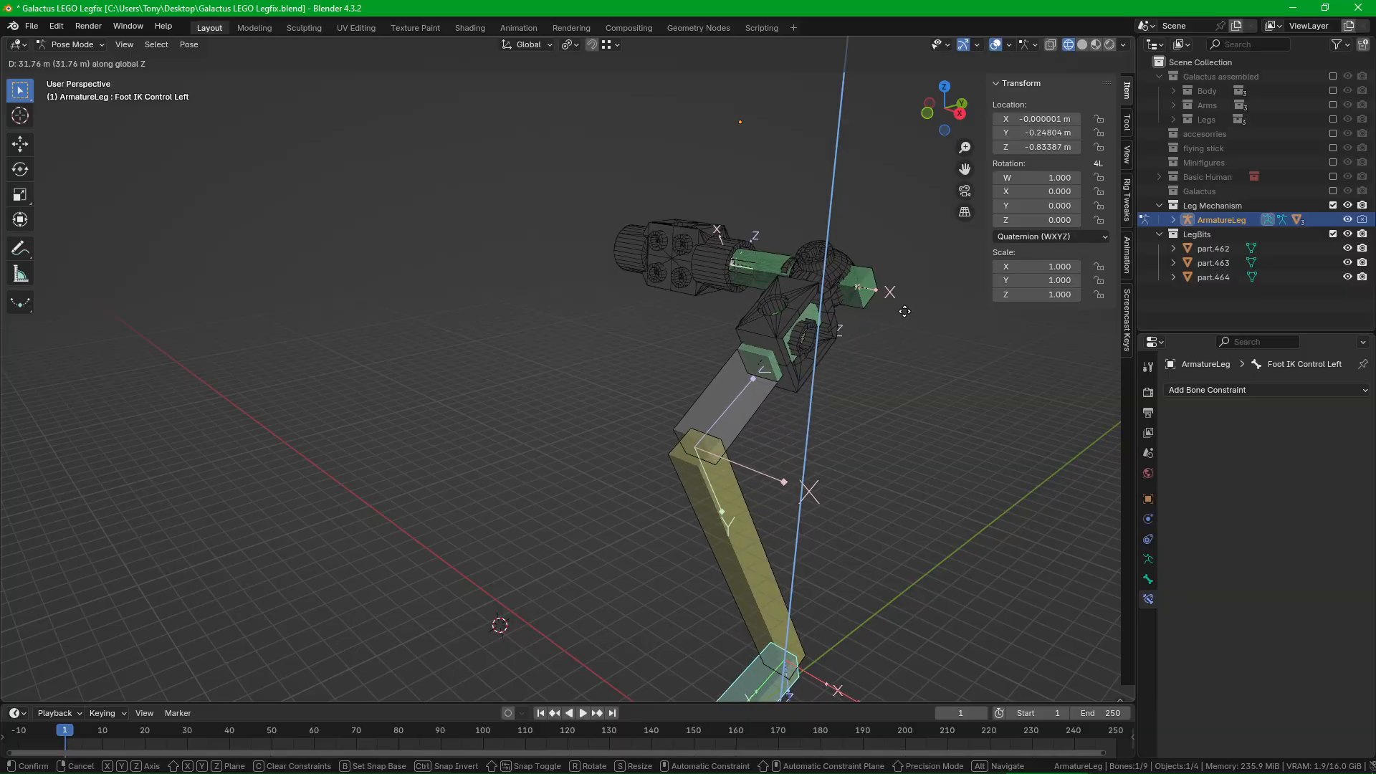
pyautogui.click(805, 485)
# Step: Shift Foot IK Control Left along global Y, and outward along global X to a location X of about 1.22 m
pyautogui.press('g')
pyautogui.press('y')
pyautogui.click(824, 351)
pyautogui.moveTo(823, 350); pyautogui.dragTo(769, 371, button='middle')
pyautogui.scroll(-1, 878, 390)
pyautogui.press('g')
pyautogui.press('x')
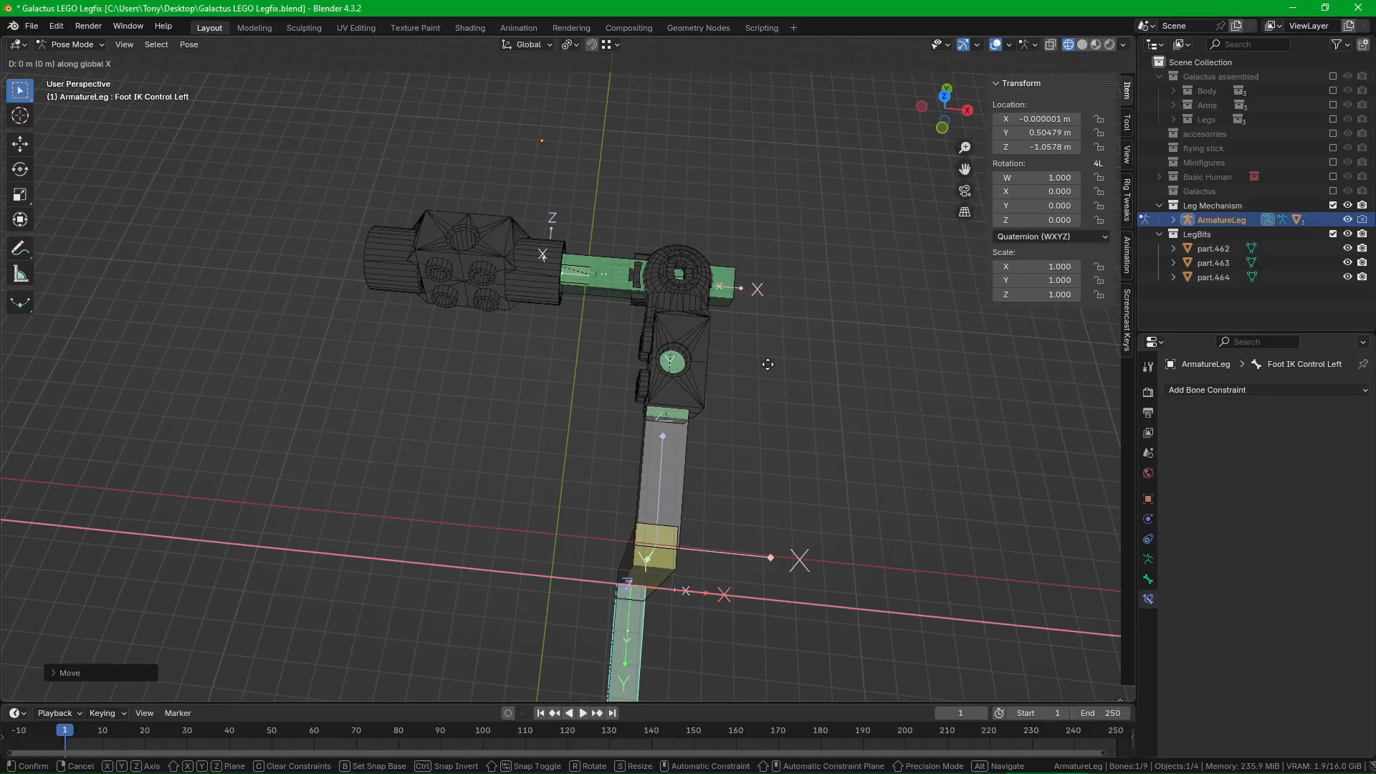
pyautogui.click(935, 341)
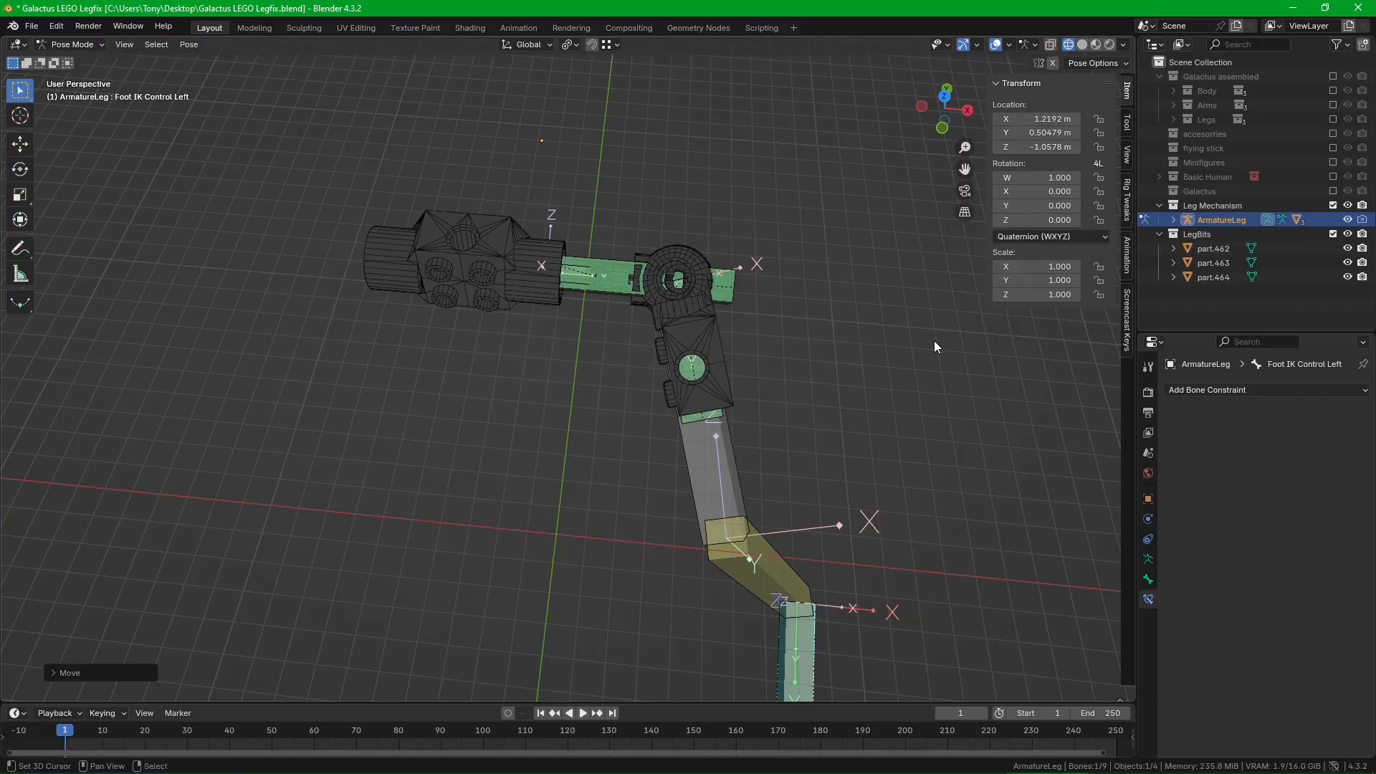
# Step: In Object Mode, hide the thigh block part.464 and select the ball joint part.462
pyautogui.scroll(3, 671, 280)
pyautogui.scroll(3, 703, 377)
pyautogui.hotkey('ctrl', 'Tab')
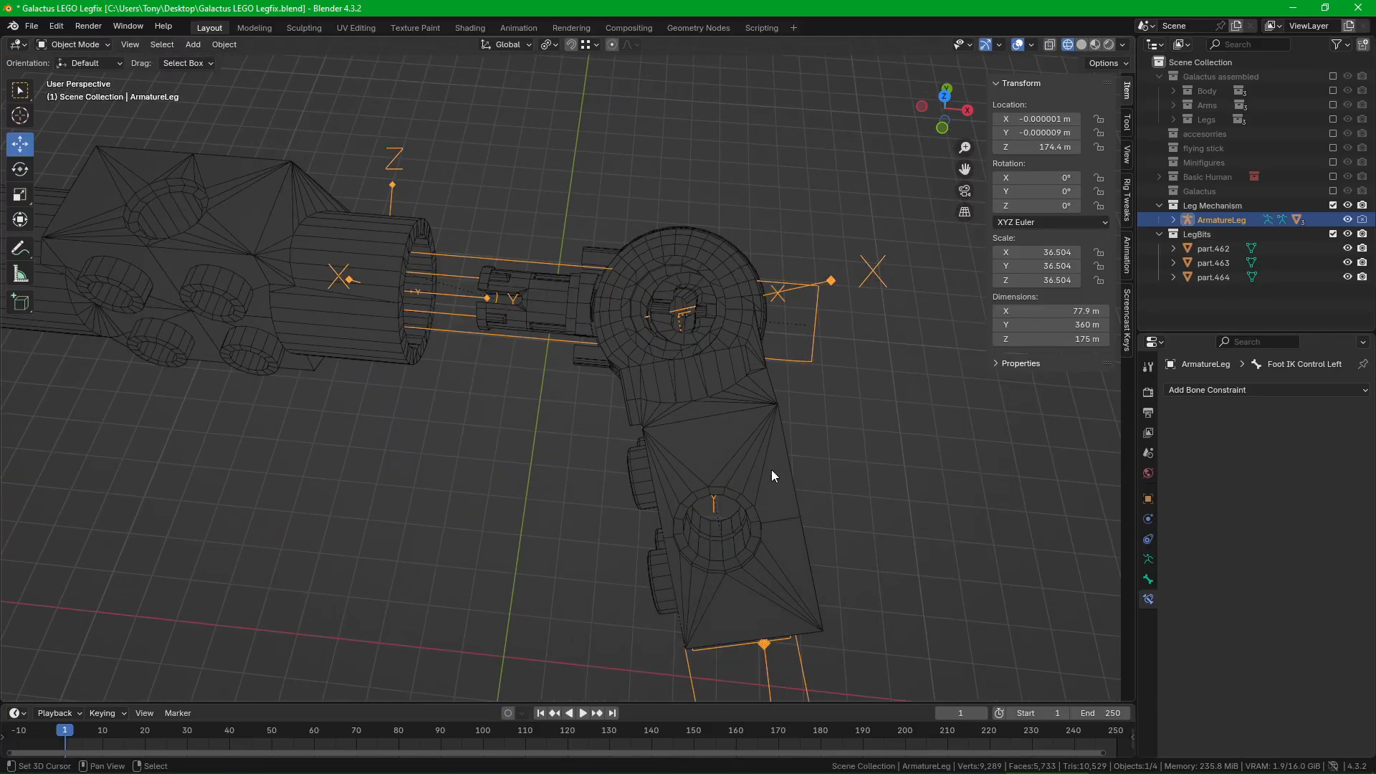
pyautogui.click(772, 470)
pyautogui.press('h')
pyautogui.click(676, 252)
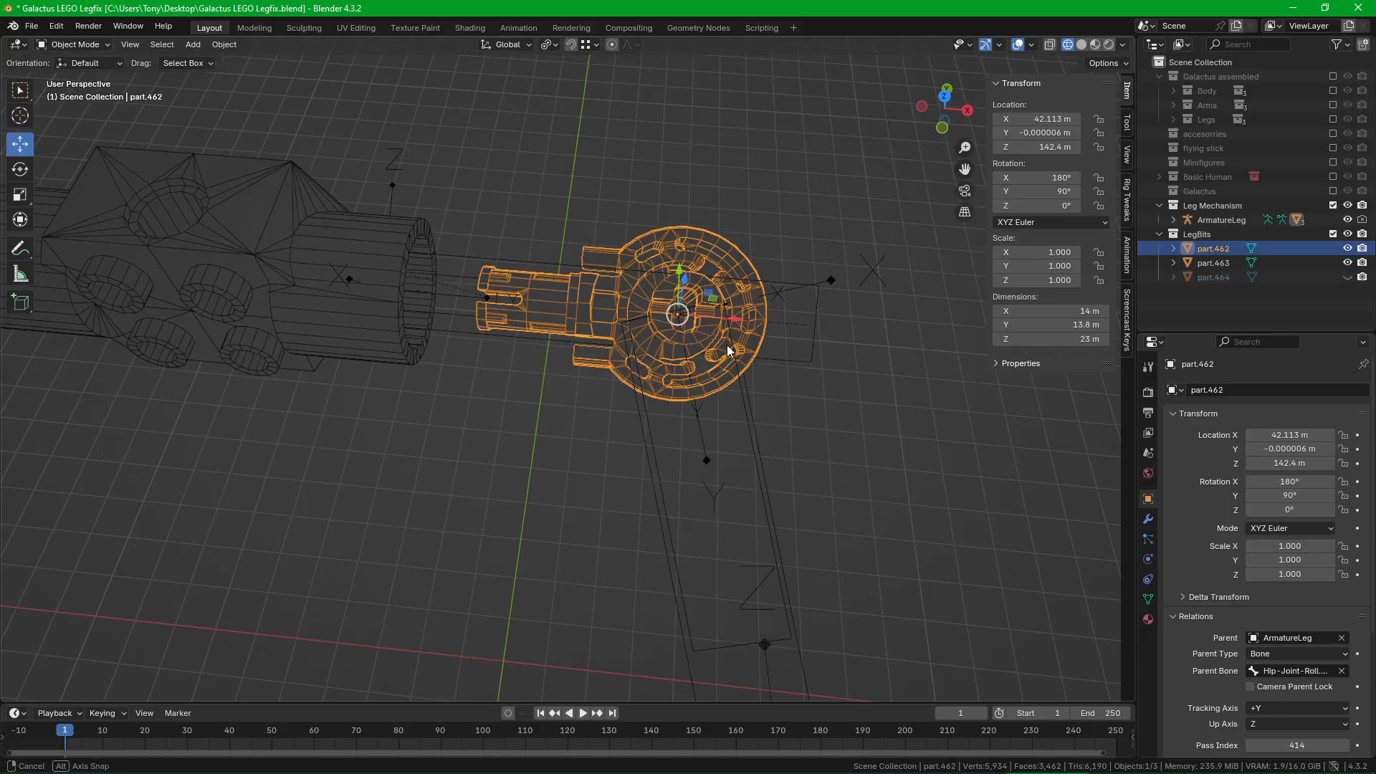
# Step: Examine part.462's orientation against the hip socket, along with its object constraints and parent bone relation
pyautogui.moveTo(727, 346); pyautogui.dragTo(552, 371, button='middle')
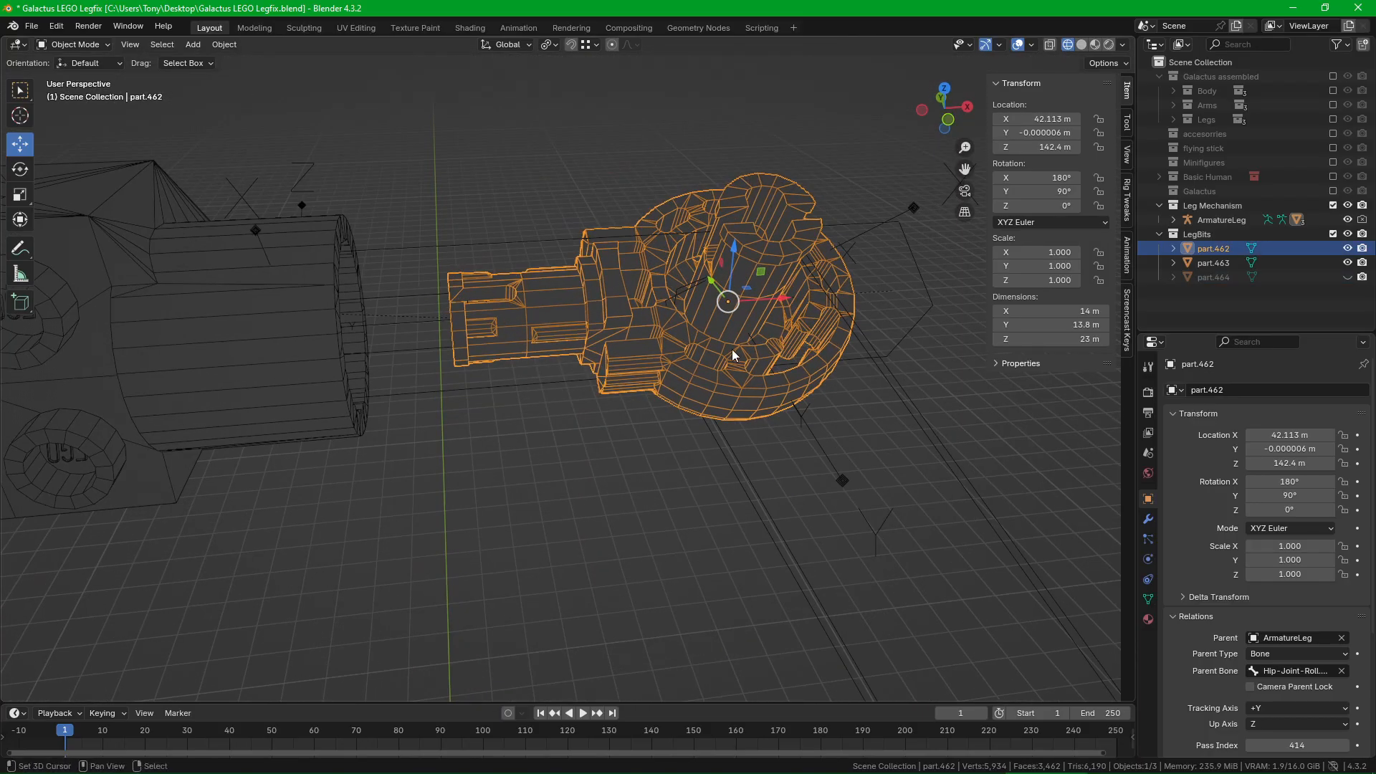
pyautogui.scroll(-2, 609, 334)
pyautogui.scroll(-2, 677, 343)
pyautogui.moveTo(698, 339); pyautogui.dragTo(684, 349, button='middle')
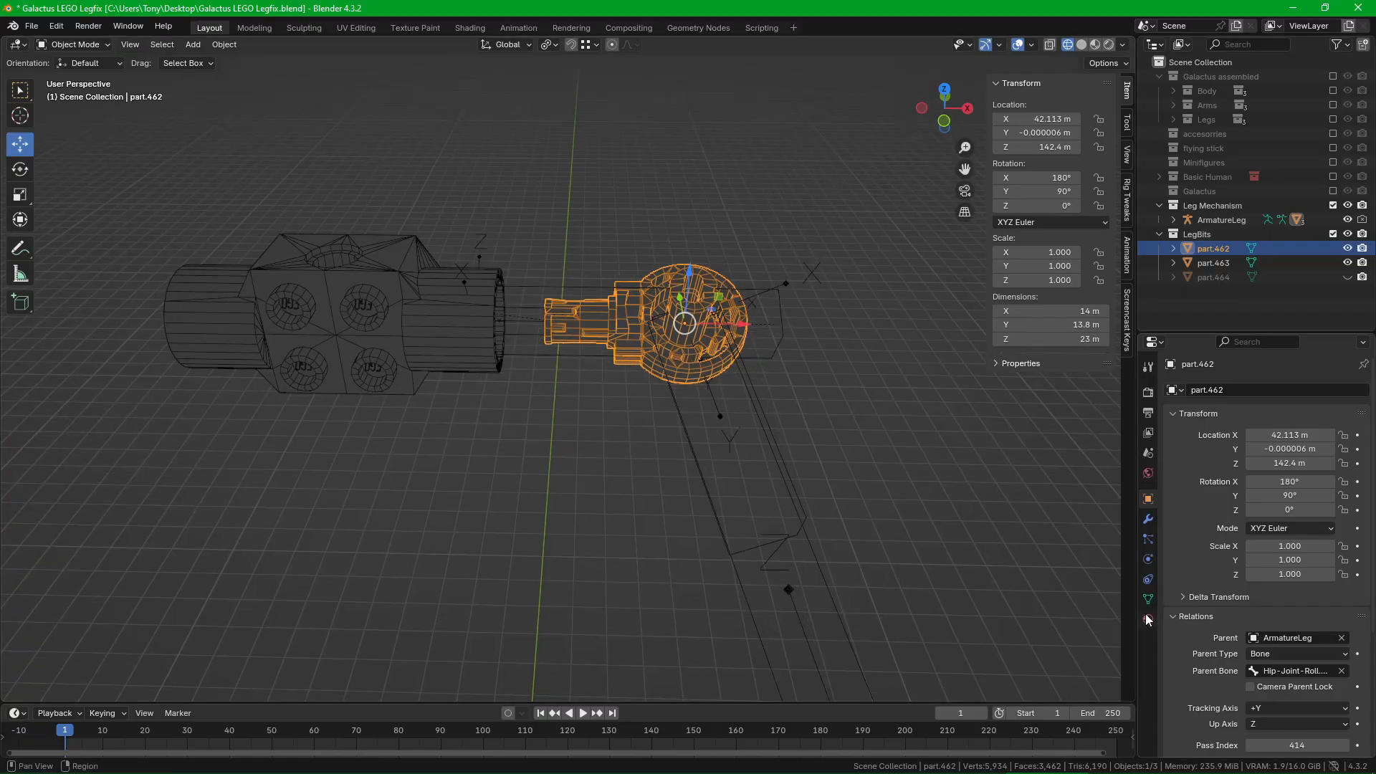
pyautogui.click(1148, 537)
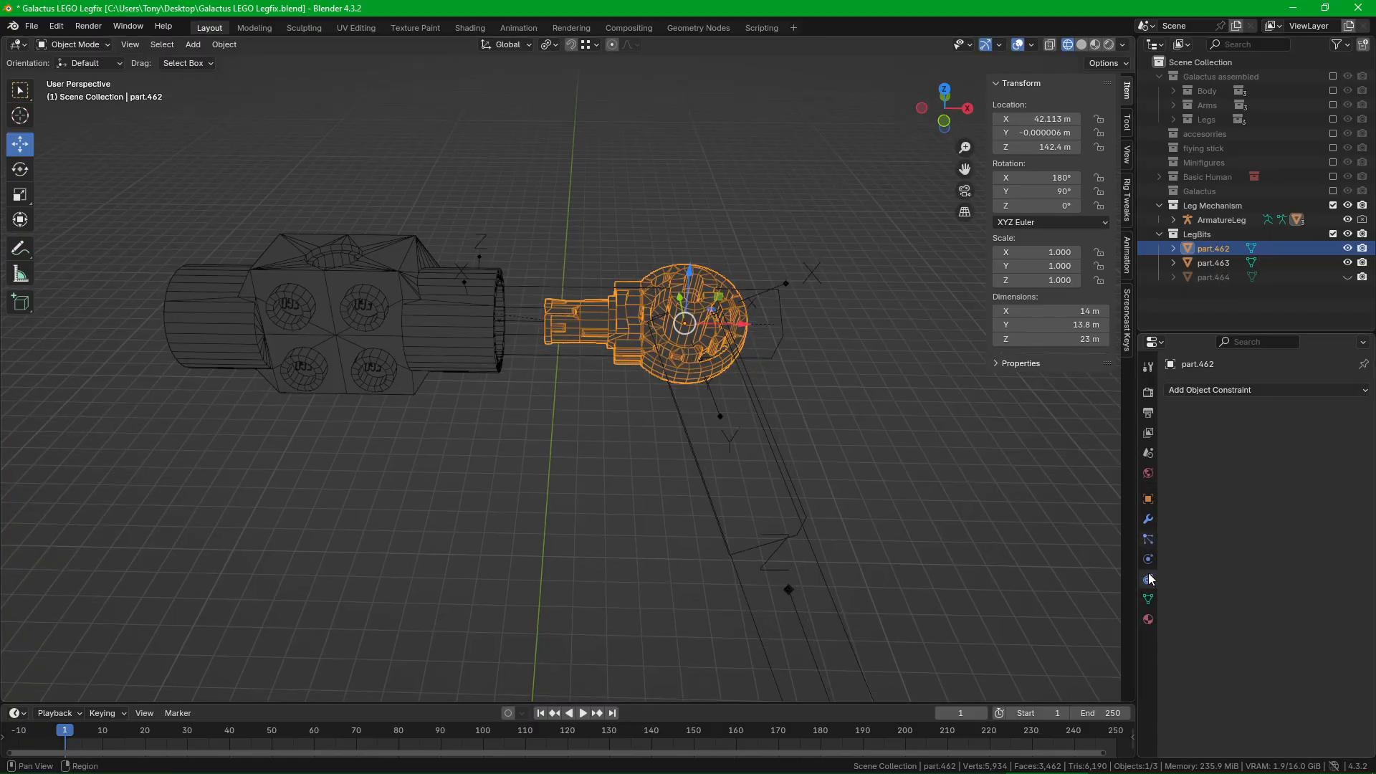
pyautogui.click(1148, 500)
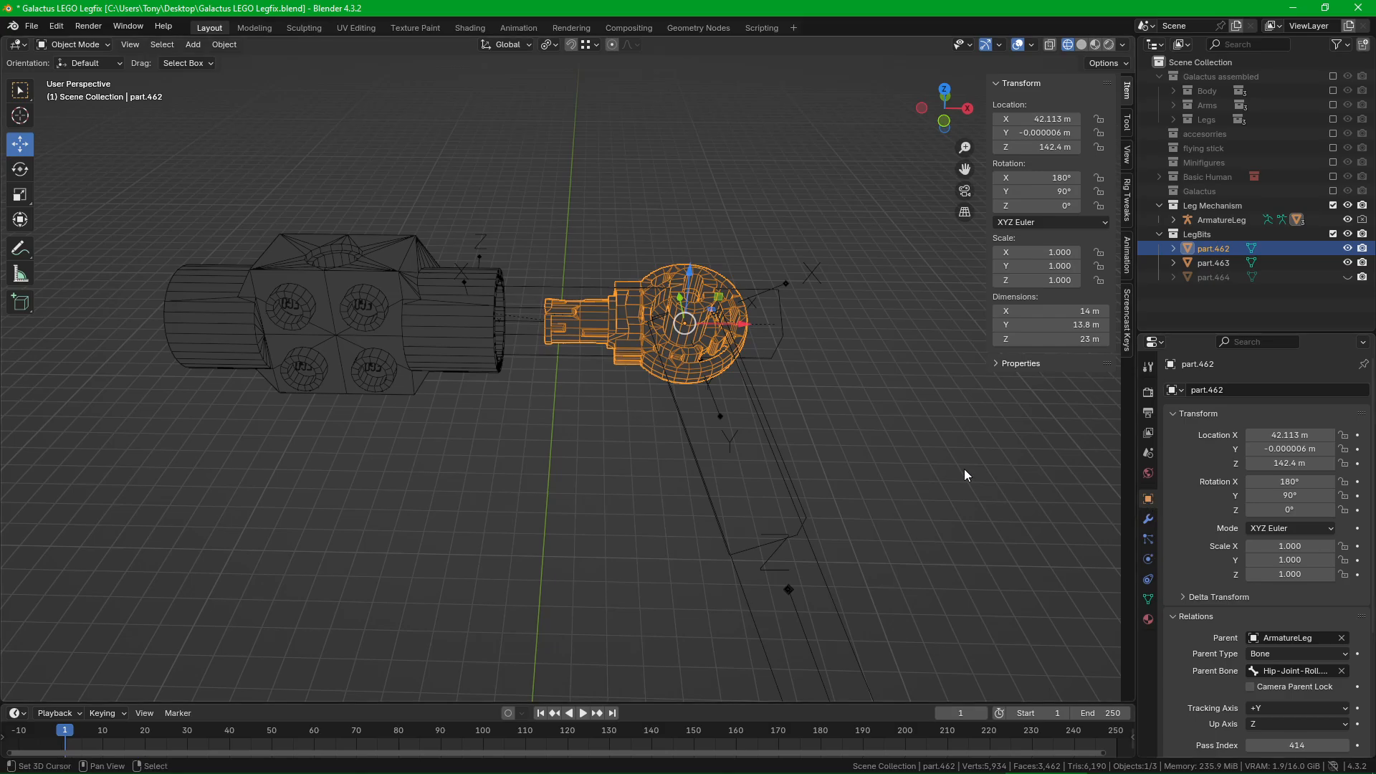
pyautogui.moveTo(789, 430); pyautogui.dragTo(606, 354, button='middle')
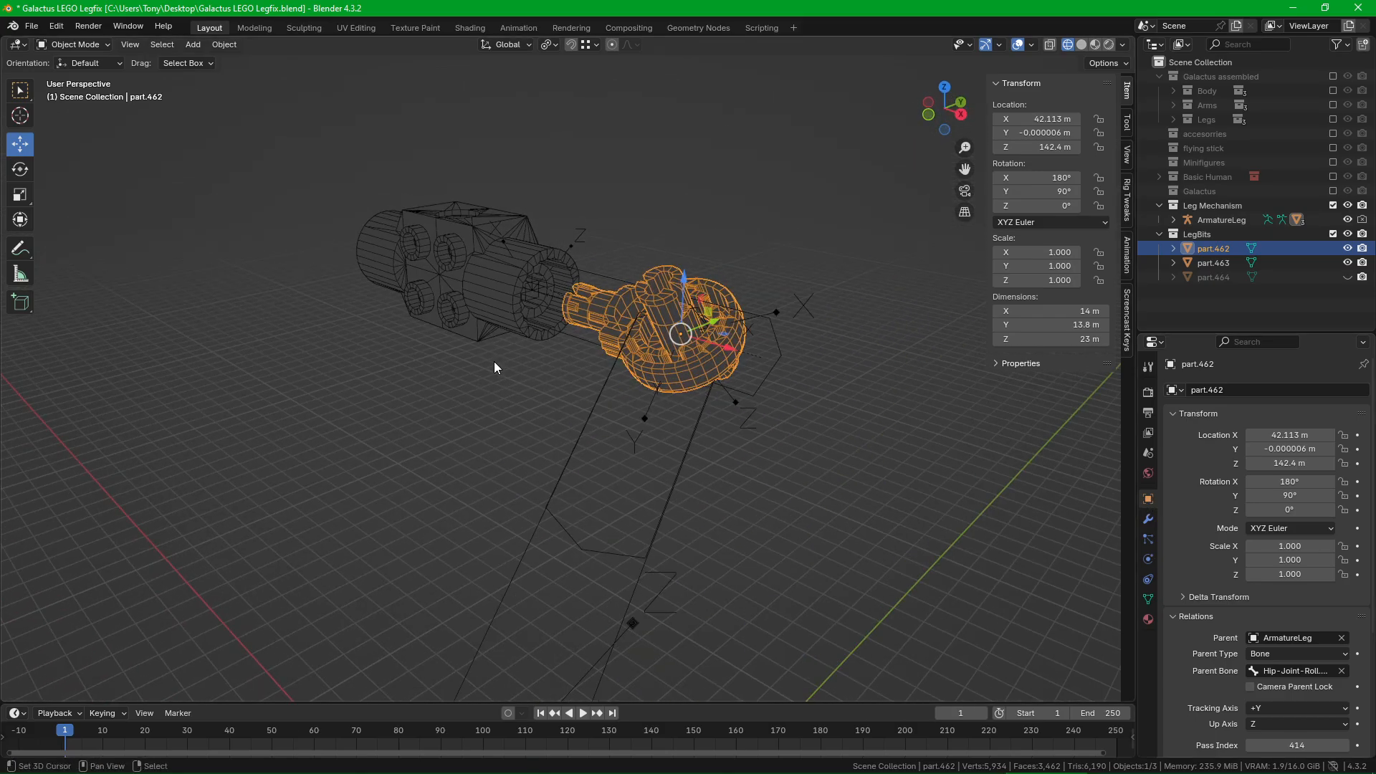
pyautogui.scroll(2, 552, 281)
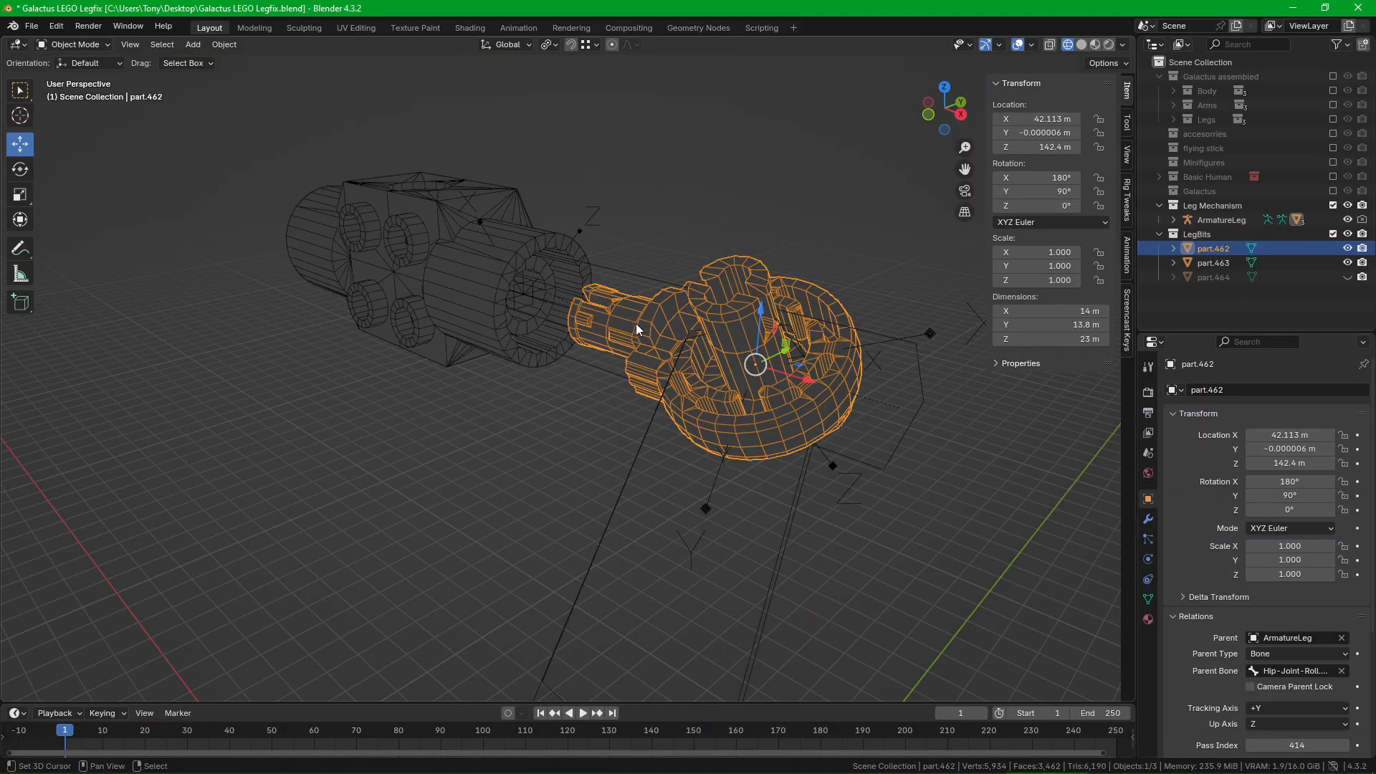
pyautogui.scroll(-2, 637, 329)
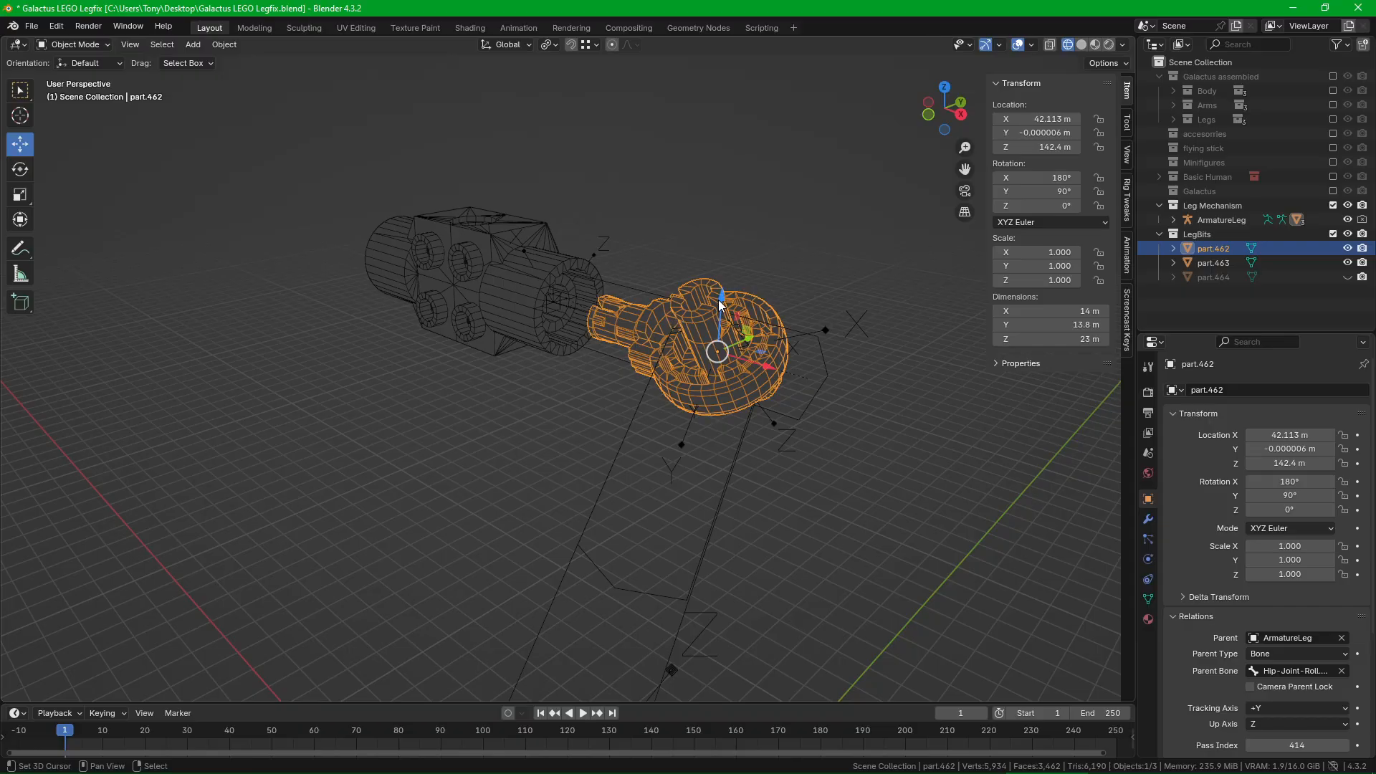
# Step: Switch ArmatureLeg back to Pose Mode and select the Hip-Joint-Roll.Left bone
pyautogui.click(825, 360)
pyautogui.hotkey('ctrl', 'Tab')
pyautogui.click(819, 360)
pyautogui.scroll(5, 573, 294)
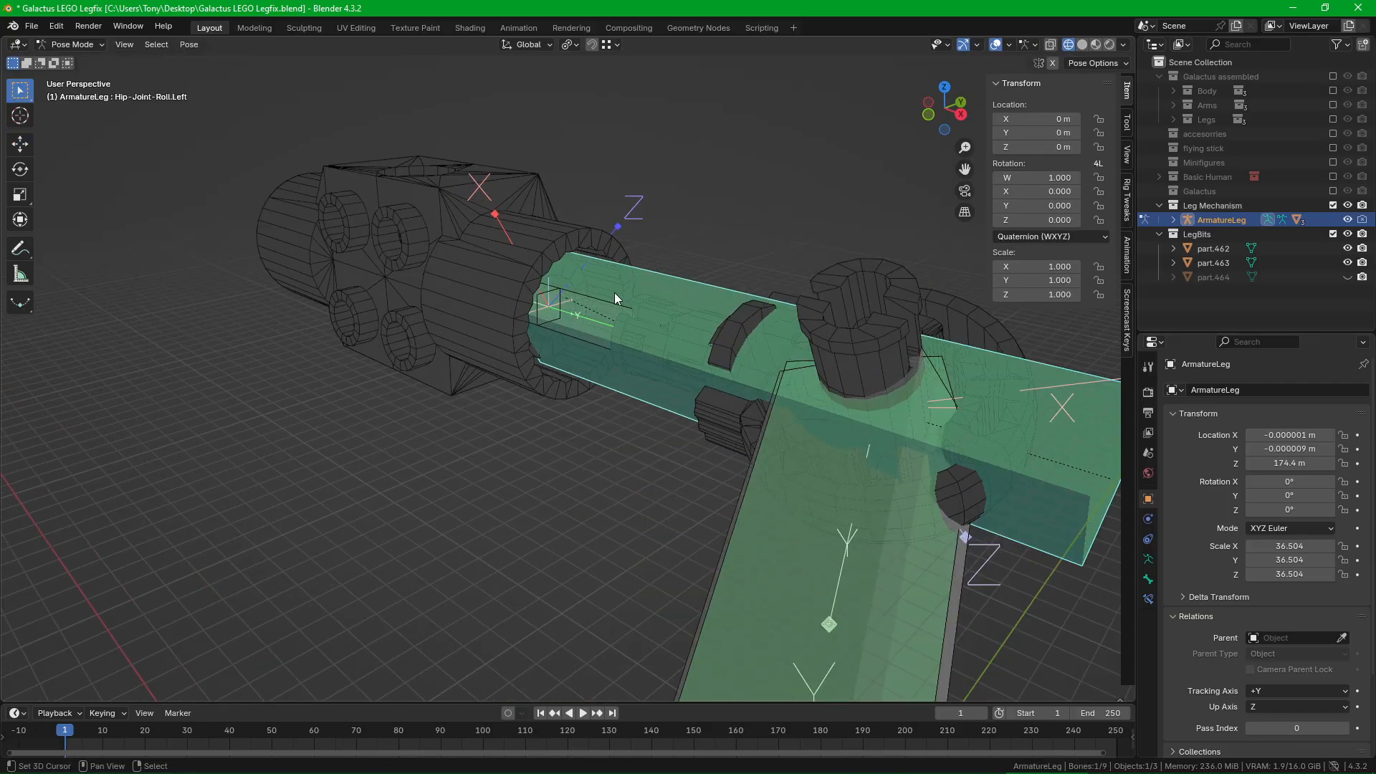
# Step: Temporarily hide Hip-Joint-Roll.Left to inspect the Hip left.L bone inside it, and reveal the hidden bone again
pyautogui.press('h')
pyautogui.rightClick(595, 305)
pyautogui.moveTo(595, 306); pyautogui.dragTo(588, 371, button='middle')
pyautogui.scroll(4, 591, 312)
pyautogui.scroll(4, 591, 311)
pyautogui.scroll(-7, 690, 299)
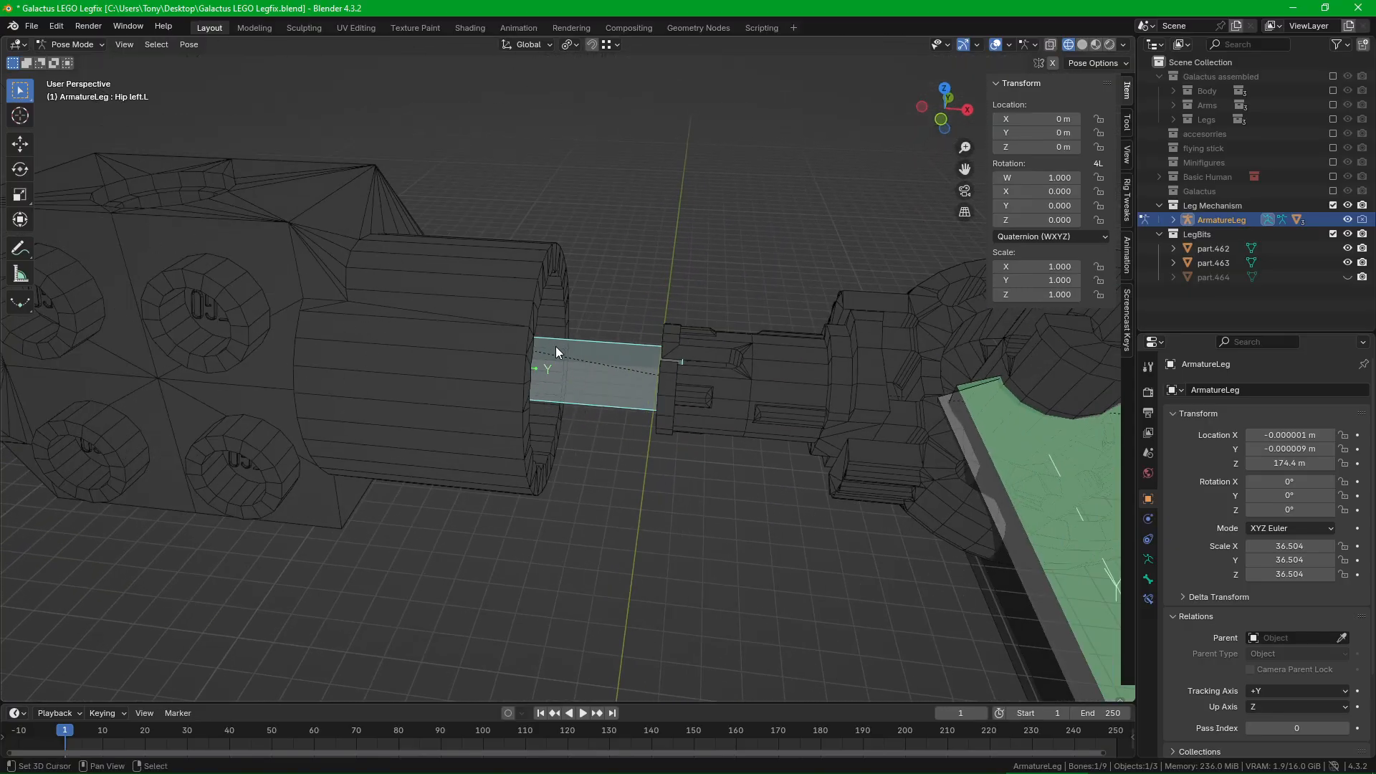
pyautogui.scroll(-3, 672, 432)
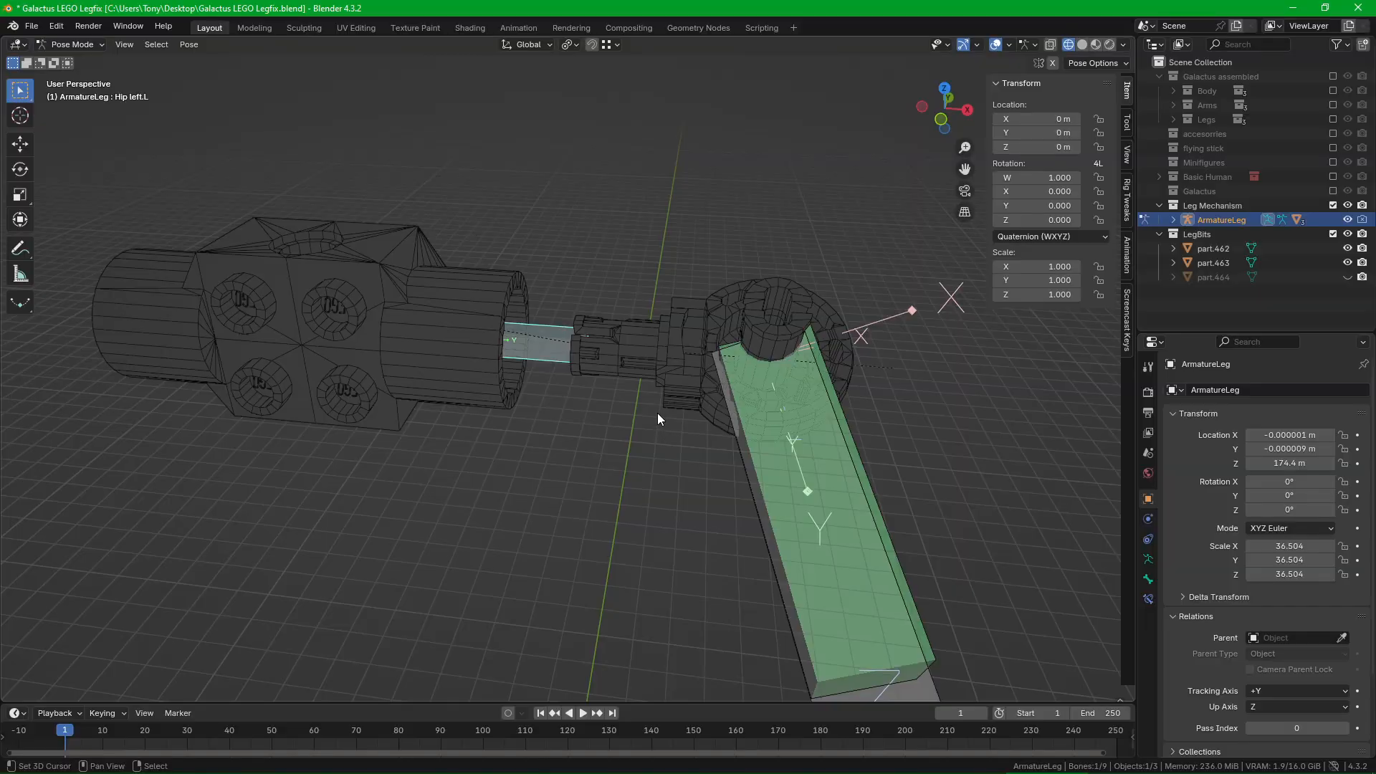
pyautogui.hotkey('alt', 'h')
# Step: Reselect Hip-Joint-Roll.Left and expand its Transformation constraint, widening the properties area to read the target bone's full name
pyautogui.rightClick(569, 307)
pyautogui.rightClick(574, 306)
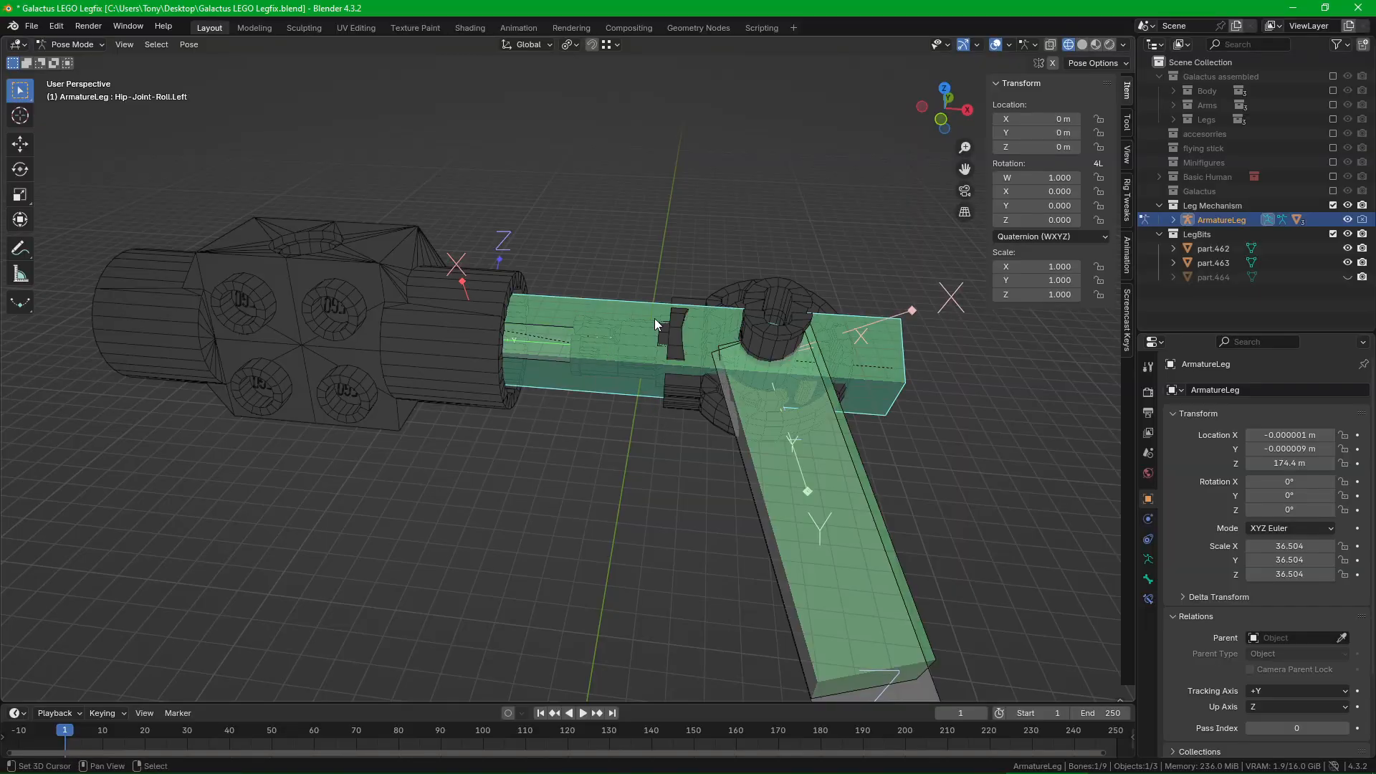
pyautogui.click(1147, 581)
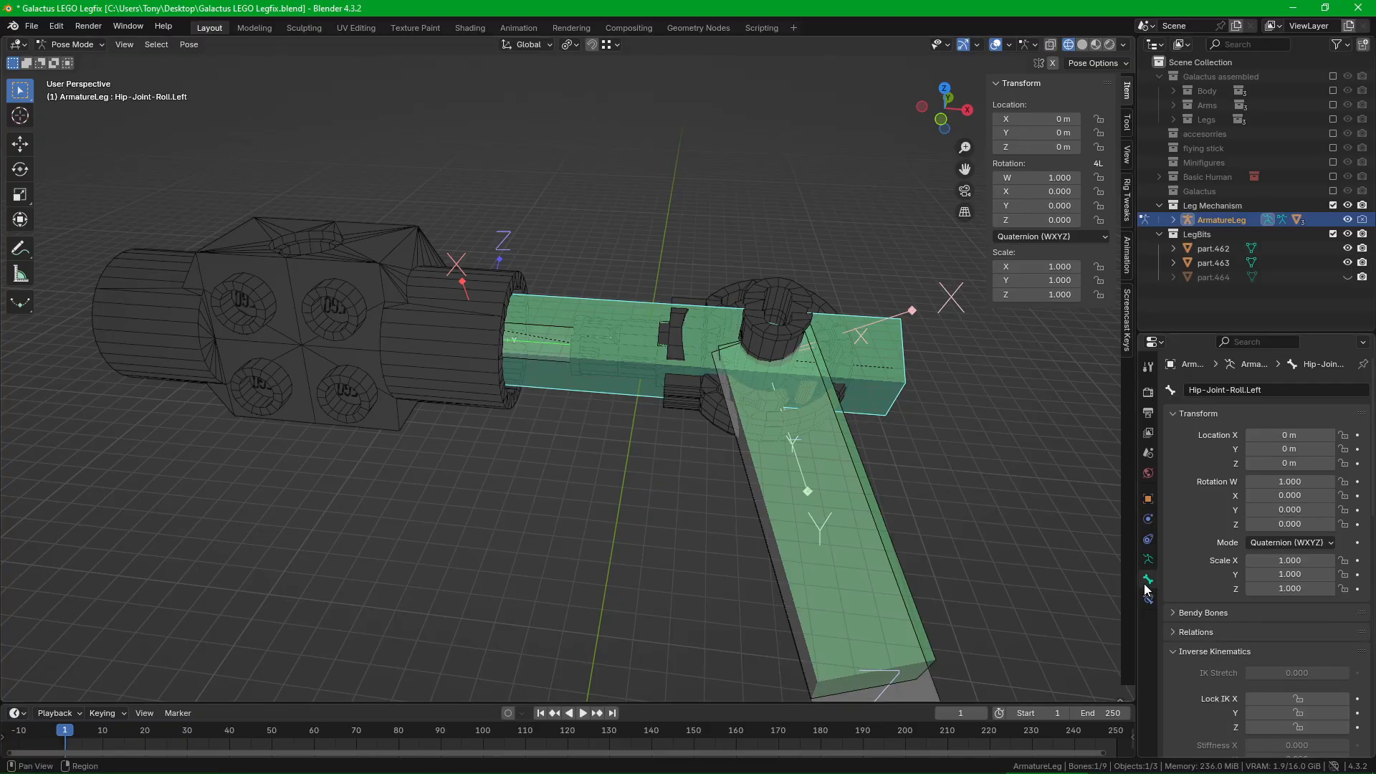
pyautogui.click(1149, 604)
pyautogui.click(1173, 413)
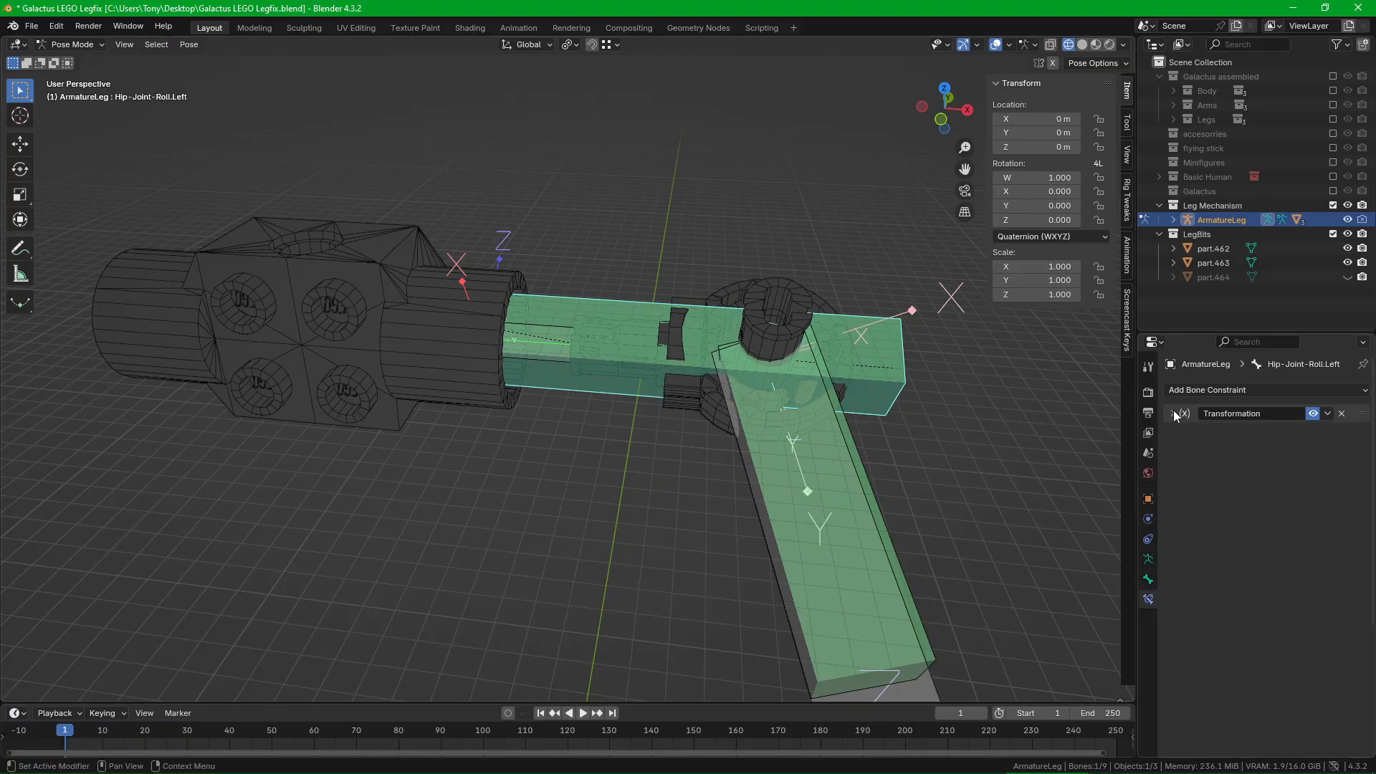
pyautogui.keyDown('shift'); pyautogui.moveTo(814, 466); pyautogui.dragTo(793, 304, button='middle'); pyautogui.keyUp('shift')
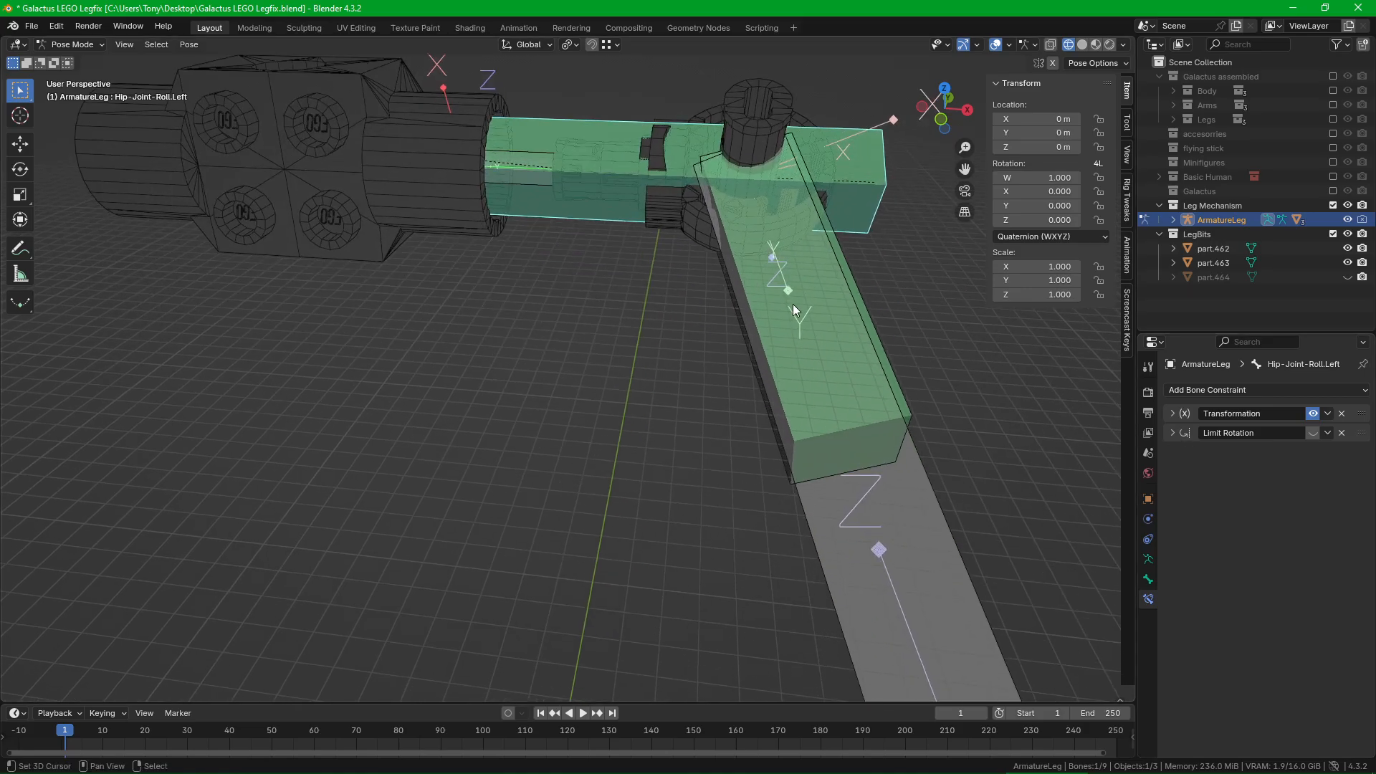
pyautogui.scroll(-3, 781, 437)
pyautogui.moveTo(814, 402); pyautogui.dragTo(757, 390, button='middle')
pyautogui.click(1173, 414)
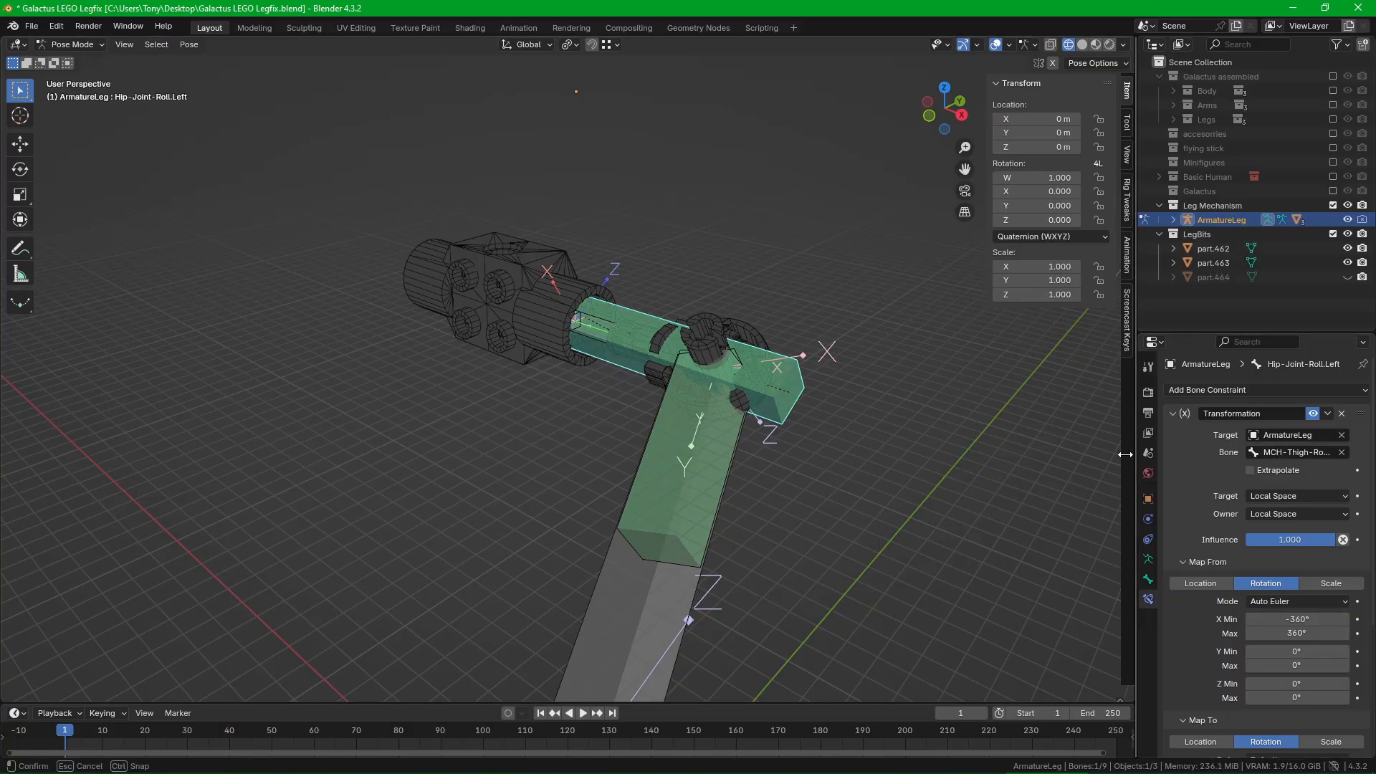
pyautogui.moveTo(1127, 454); pyautogui.dragTo(1059, 454)
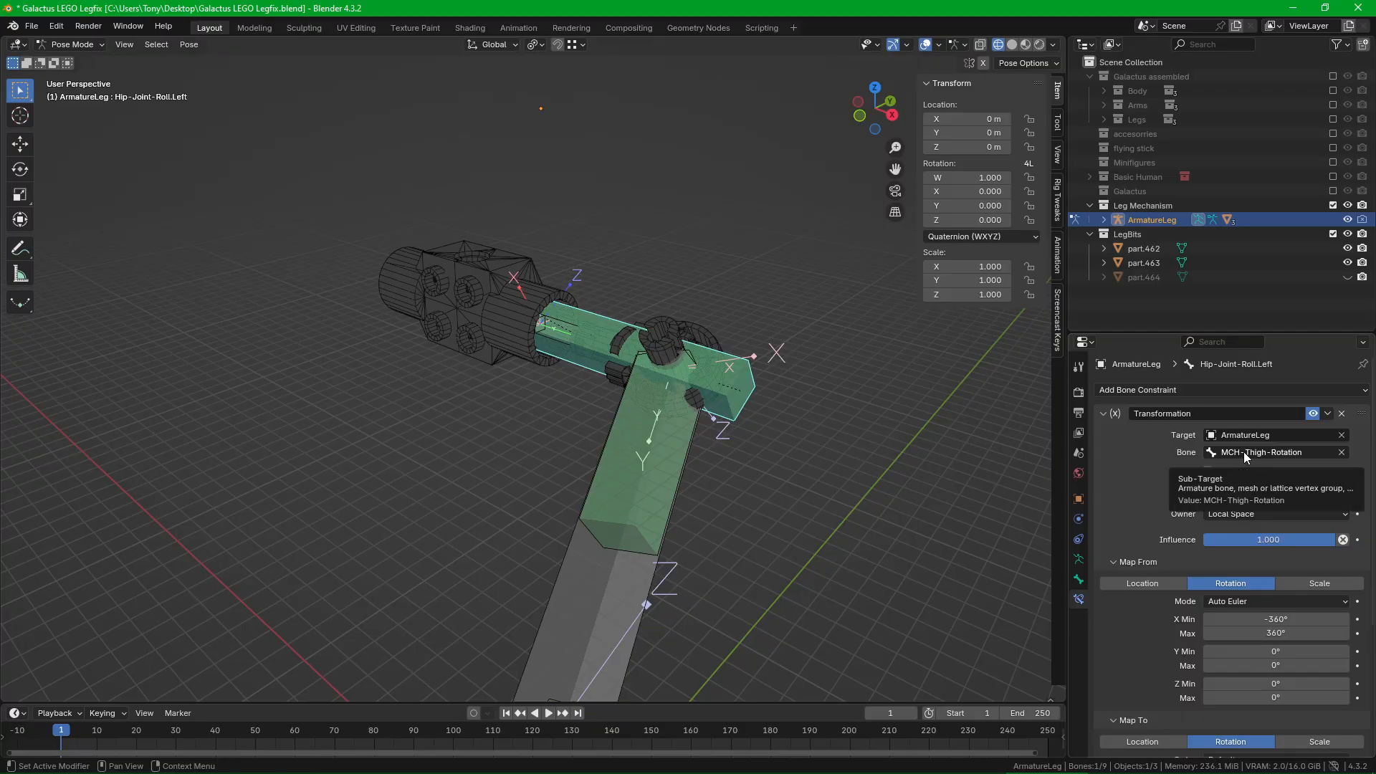
# Step: Inspect MCH-Thigh-Rotation's Damped Track constraints and the available target bones for Hip-Joint-Roll.Left's Transformation constraint, keeping the current target
pyautogui.keyDown('shift'); pyautogui.moveTo(805, 463); pyautogui.dragTo(769, 379, button='middle'); pyautogui.keyUp('shift')
pyautogui.click(568, 369)
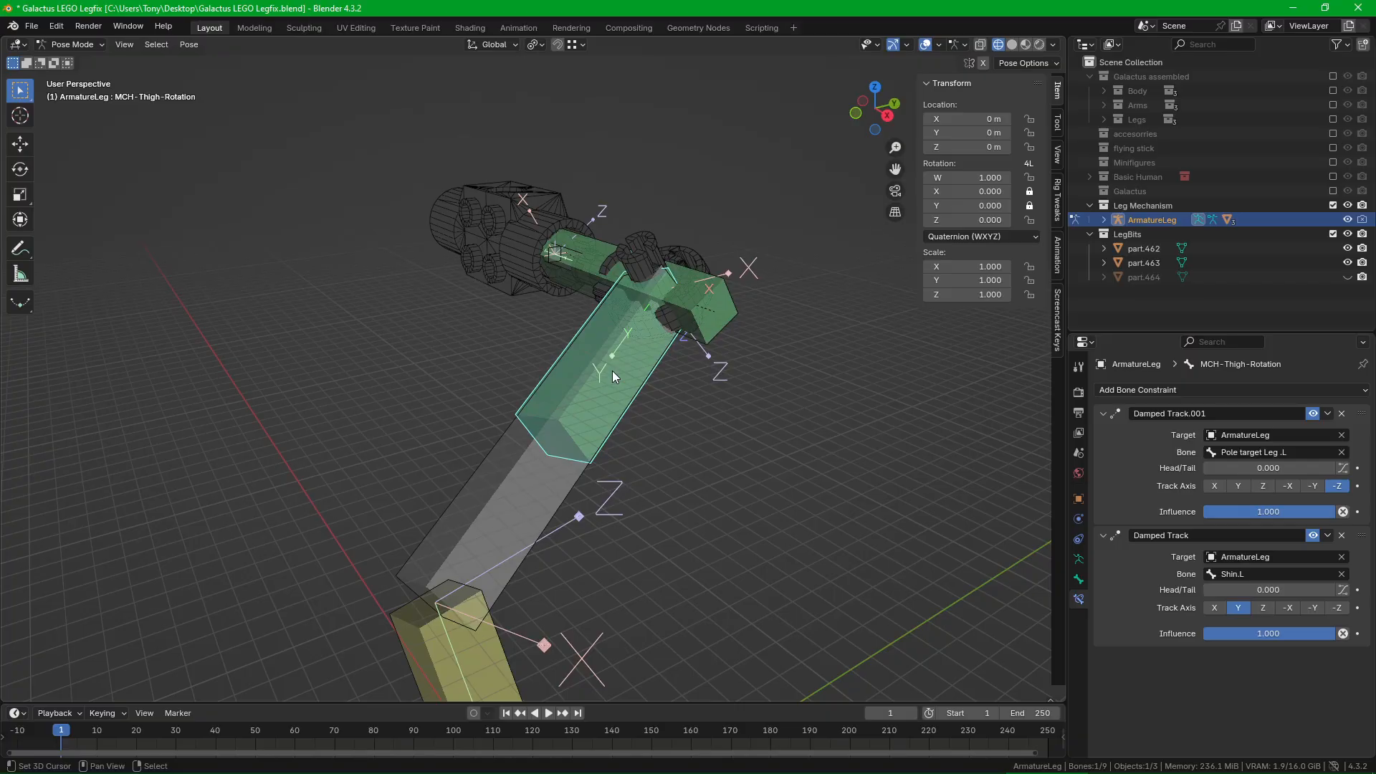
pyautogui.click(594, 279)
pyautogui.scroll(3, 580, 256)
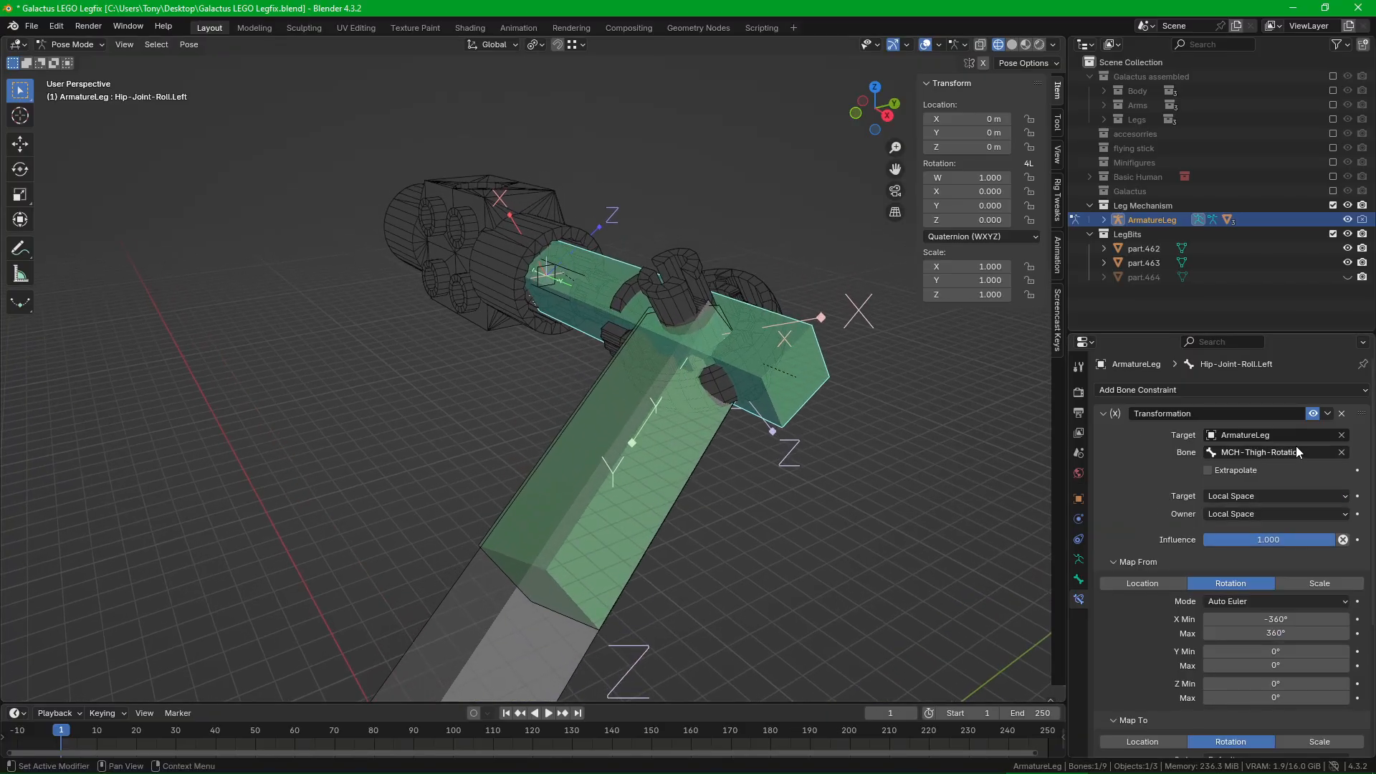
pyautogui.click(1321, 456)
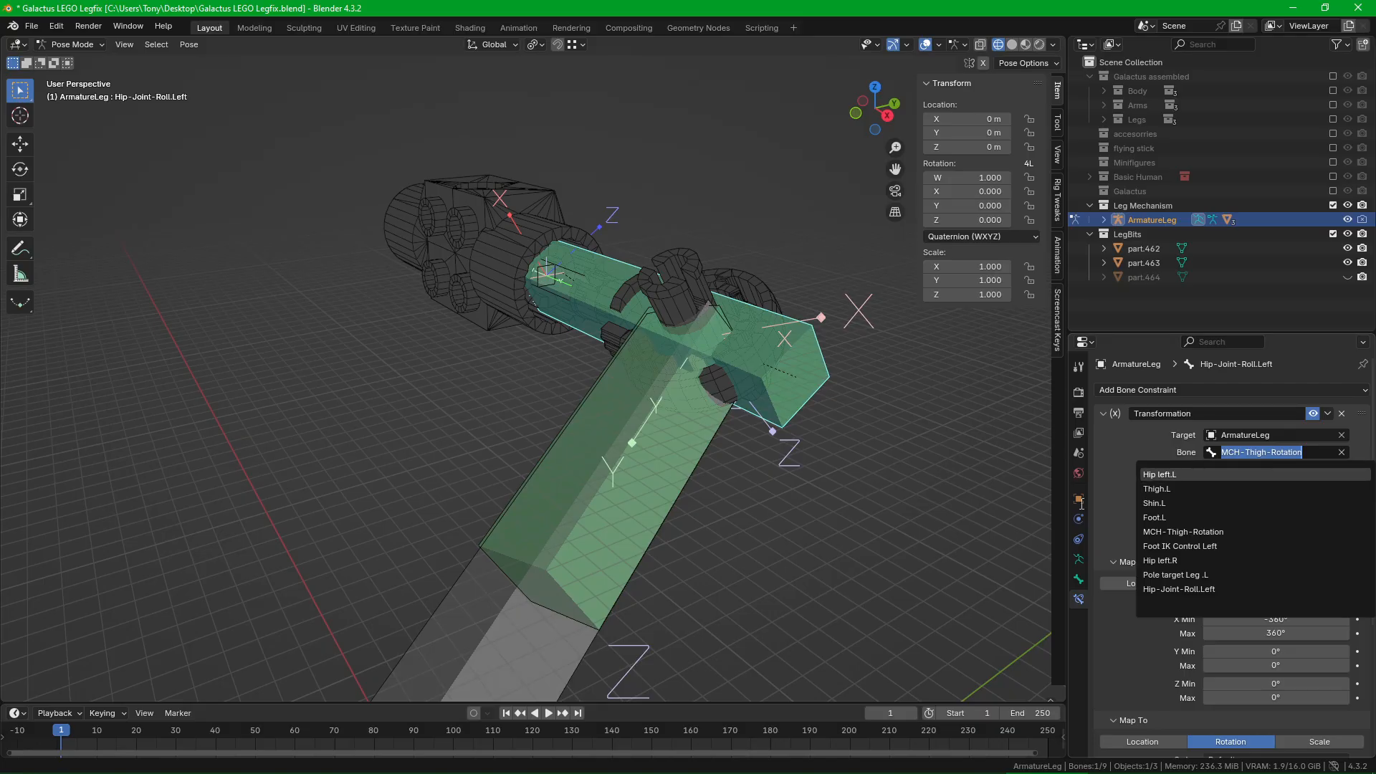
pyautogui.click(1109, 446)
# Step: Try Thigh.L as the target bone of MCH-Thigh-Rotation's Damped Track.001 constraint, and undo the change
pyautogui.click(498, 468)
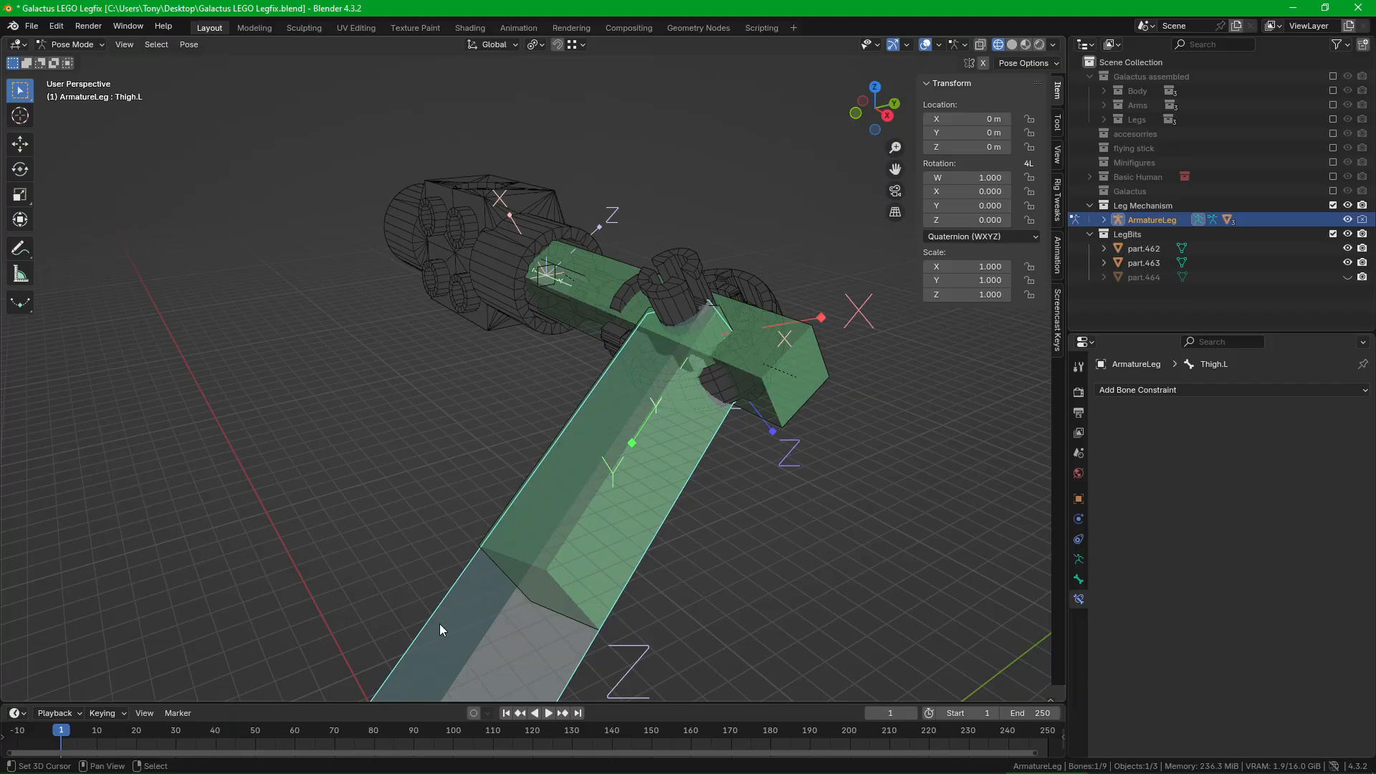
pyautogui.click(613, 489)
pyautogui.click(1265, 452)
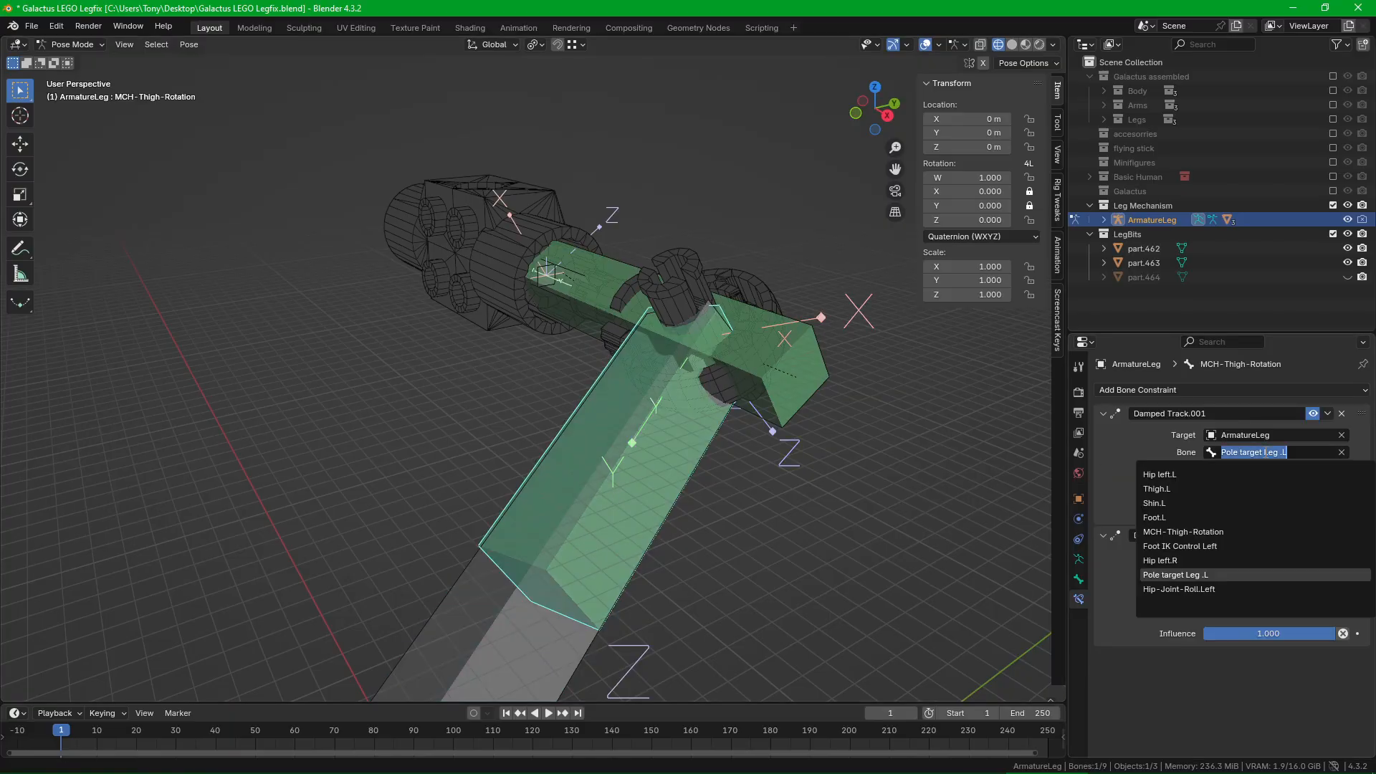
pyautogui.click(1192, 490)
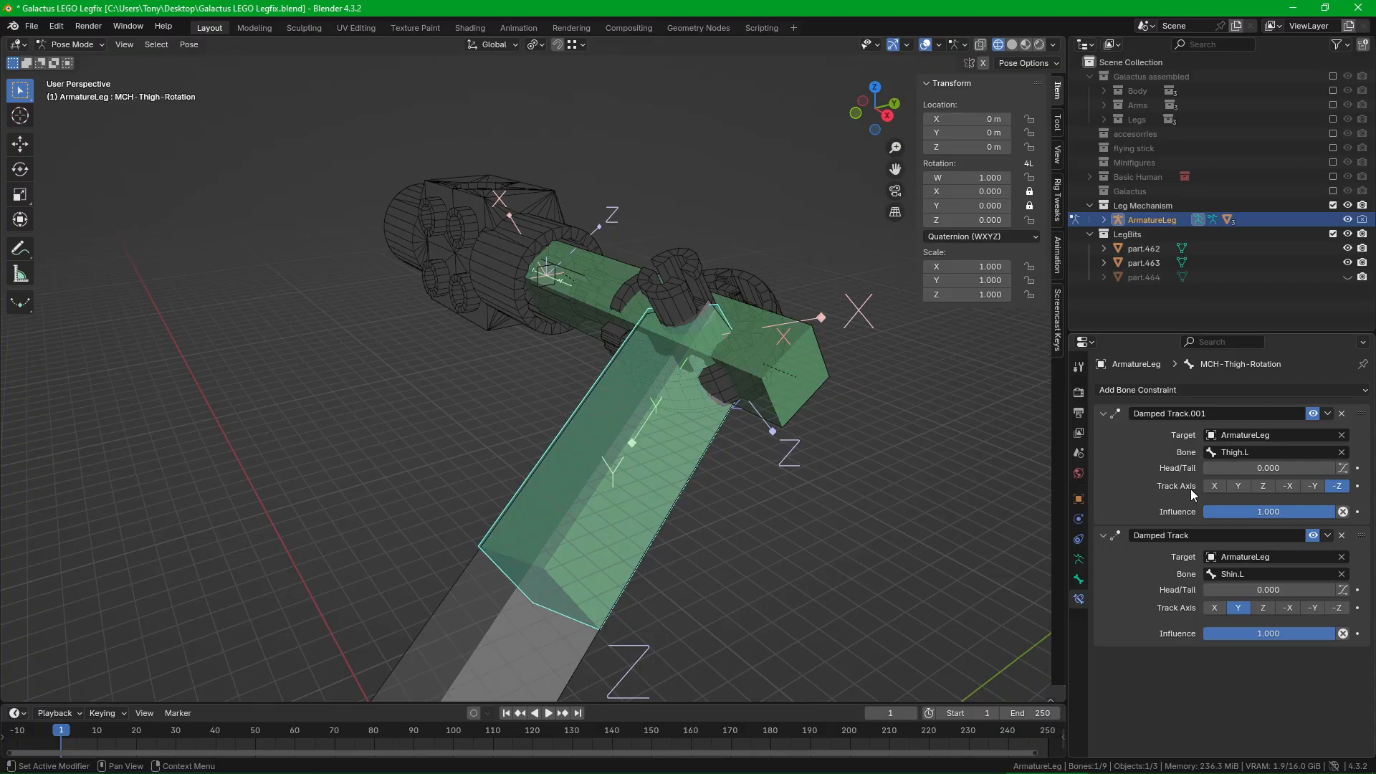
pyautogui.hotkey('ctrl', 'z')
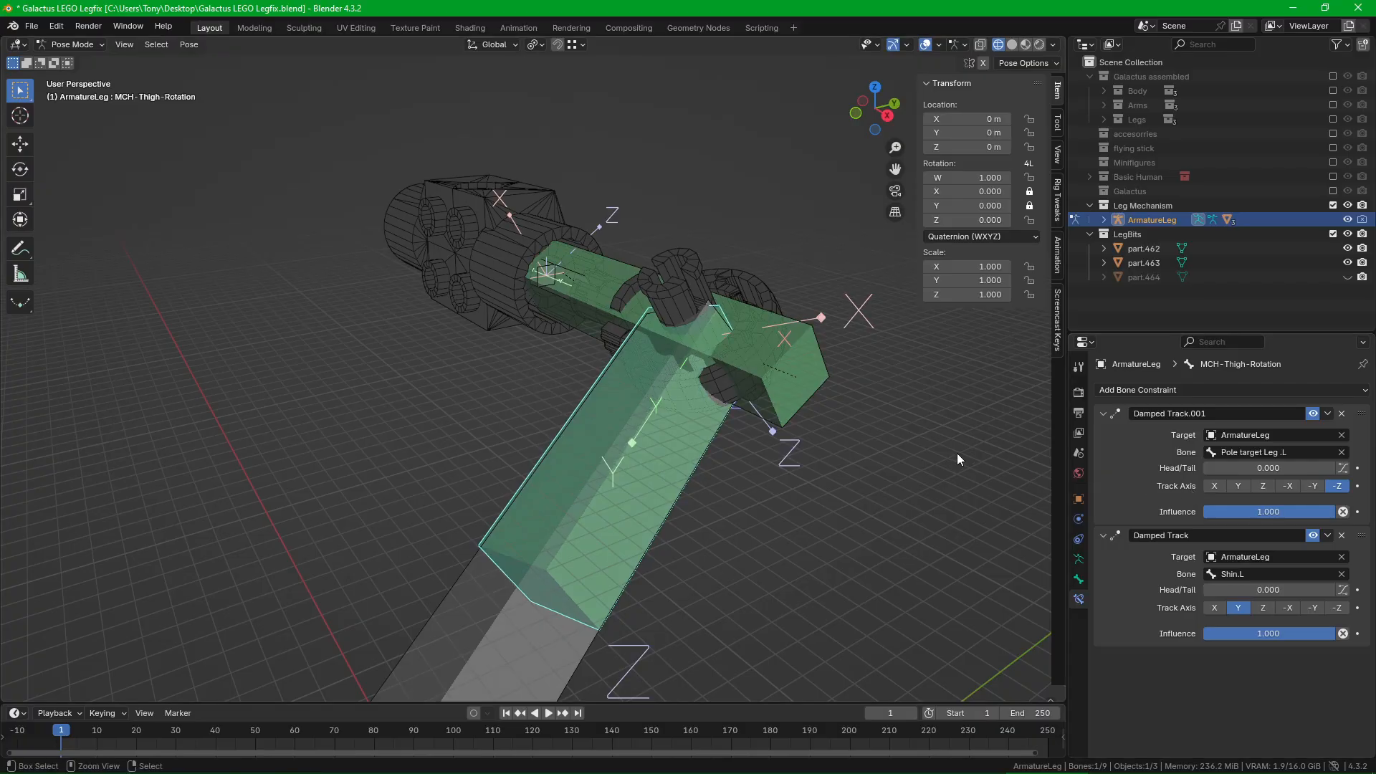
# Step: Set the target bone of Hip-Joint-Roll.Left's Transformation constraint to Thigh.L
pyautogui.click(707, 394)
pyautogui.click(758, 321)
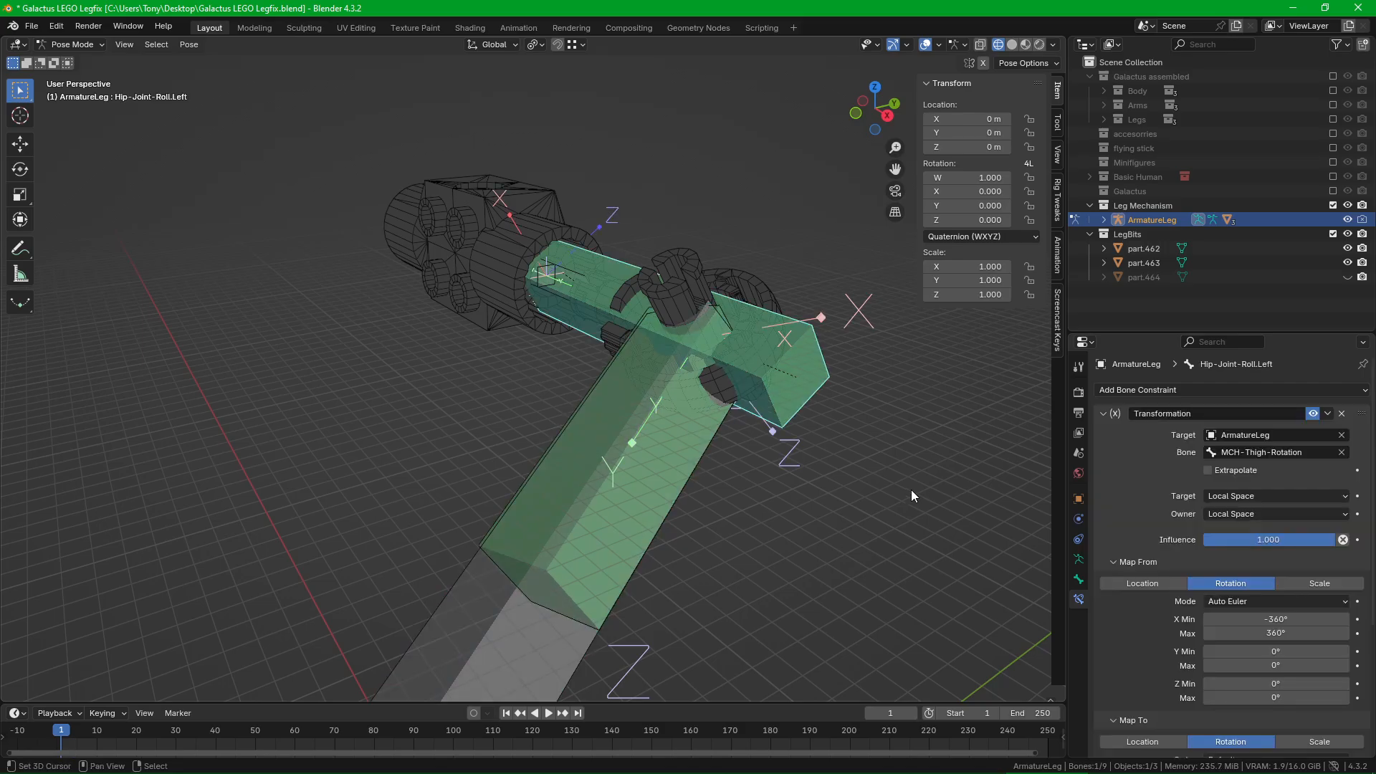
pyautogui.click(1266, 453)
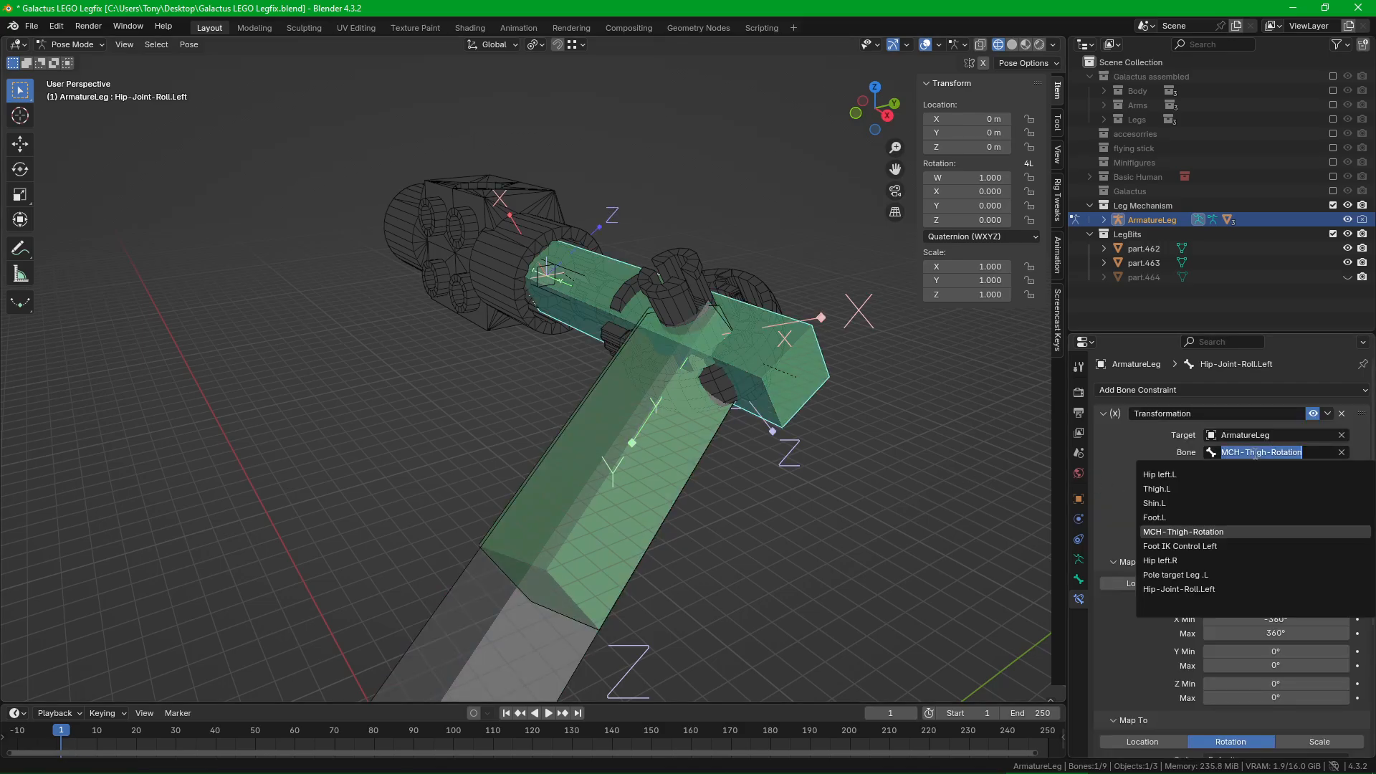
pyautogui.click(1183, 492)
pyautogui.moveTo(878, 427); pyautogui.dragTo(730, 416, button='middle')
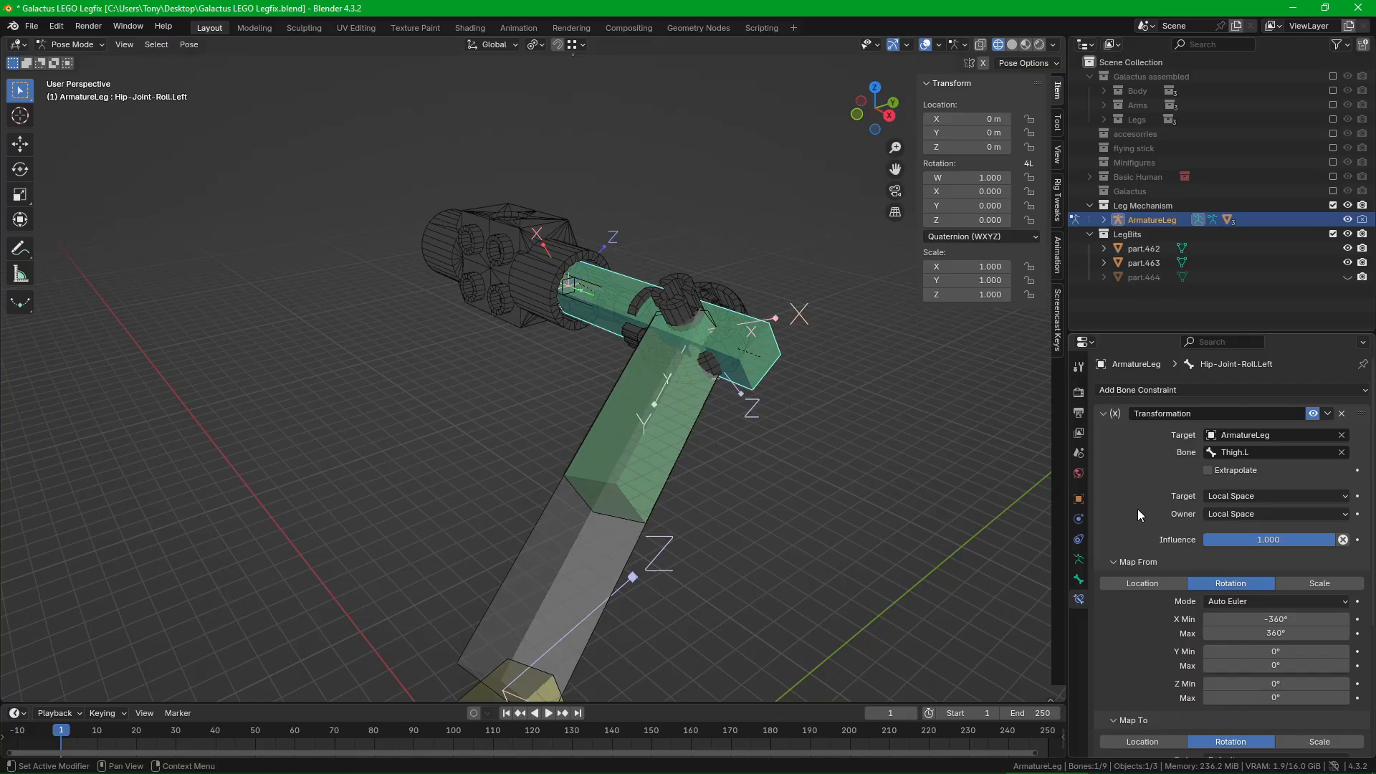
pyautogui.scroll(-2, 1138, 509)
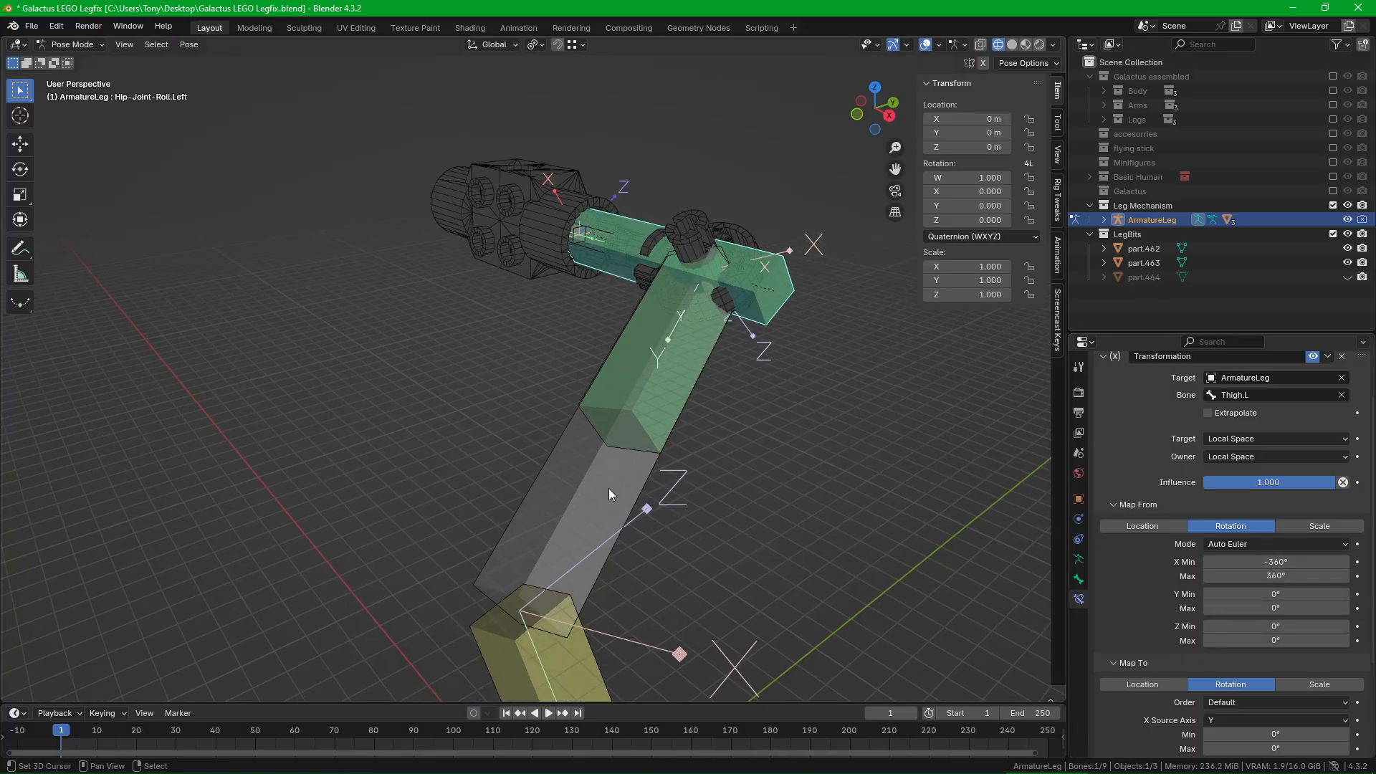
# Step: Select Thigh.L and examine its orientation against the hip joint bone from the side and front
pyautogui.click(714, 308)
pyautogui.keyDown('shift'); pyautogui.moveTo(712, 303); pyautogui.dragTo(689, 358, button='middle'); pyautogui.keyUp('shift')
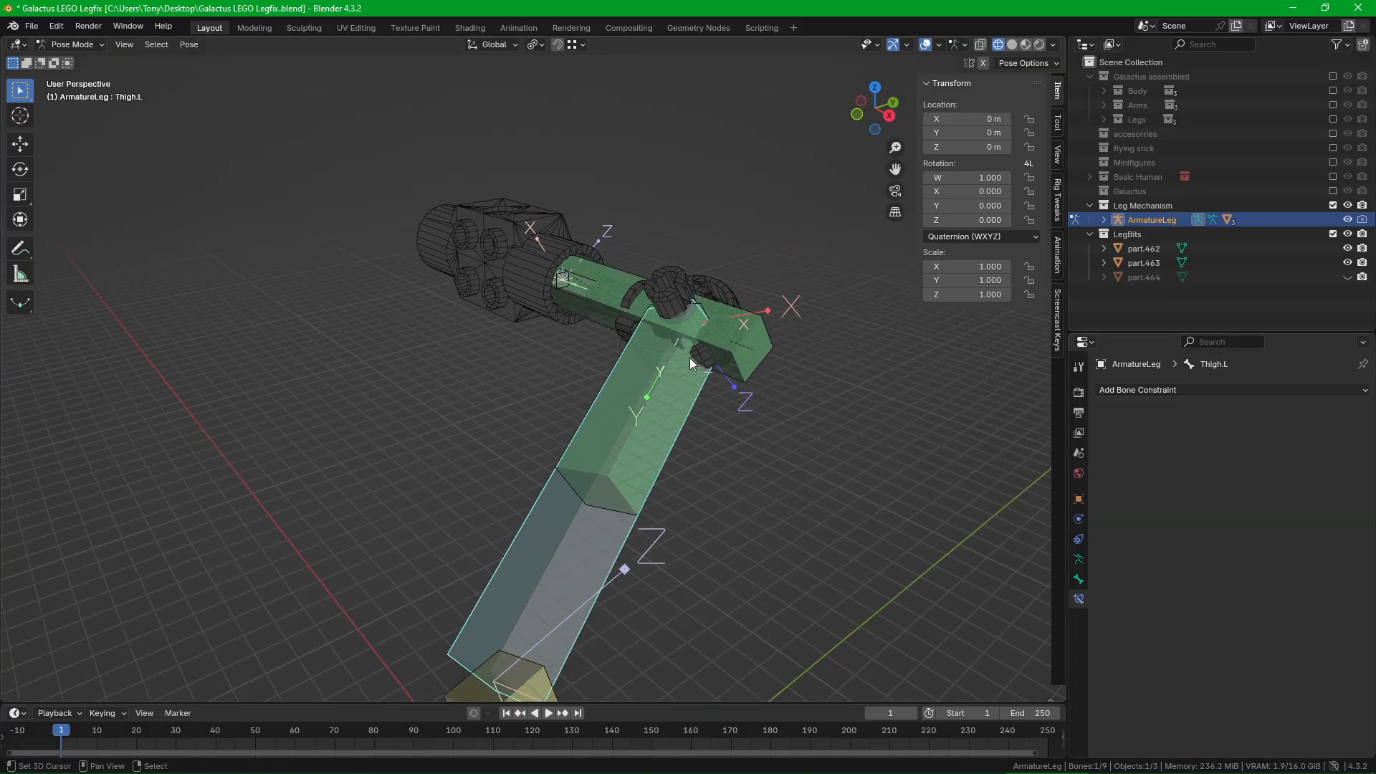
pyautogui.keyDown('shift'); pyautogui.moveTo(735, 467); pyautogui.dragTo(677, 430, button='middle'); pyautogui.keyUp('shift')
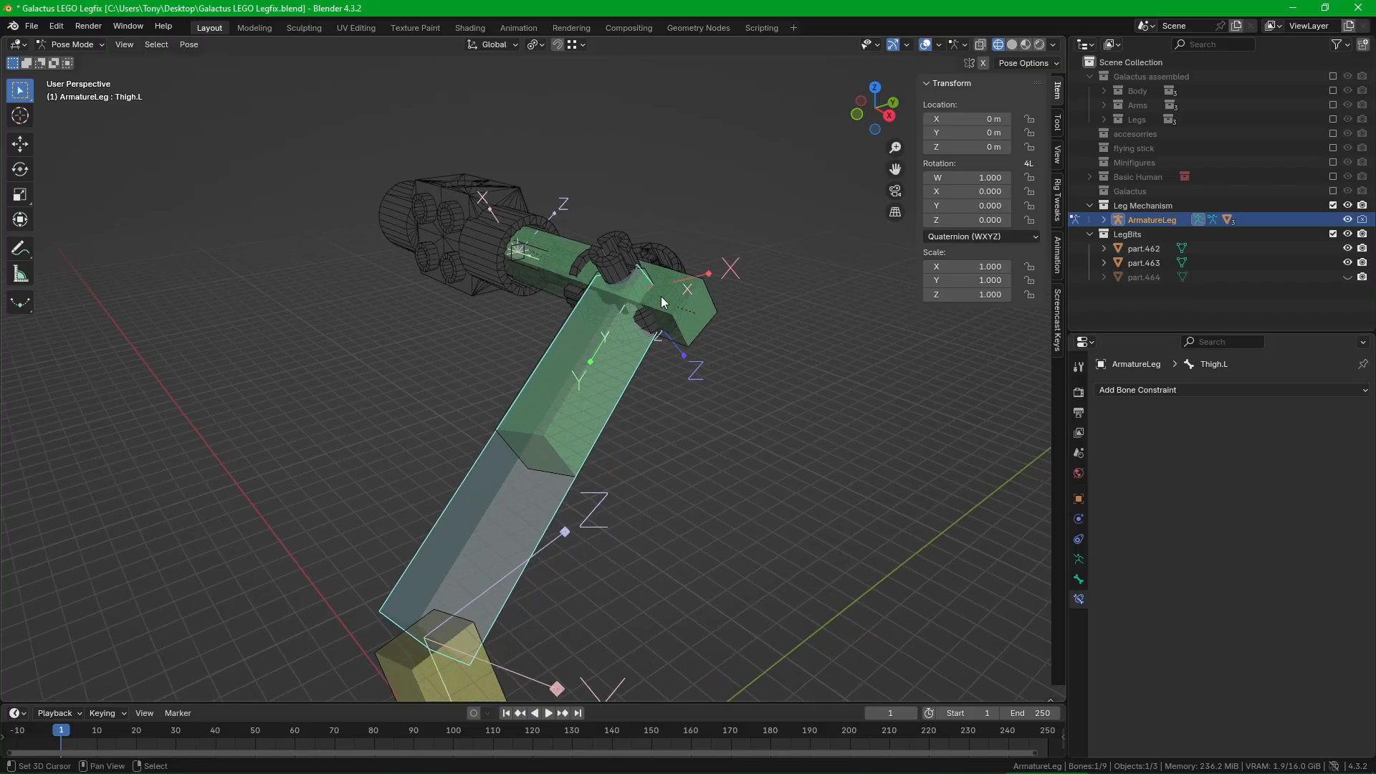
pyautogui.moveTo(708, 272); pyautogui.dragTo(606, 353, button='middle')
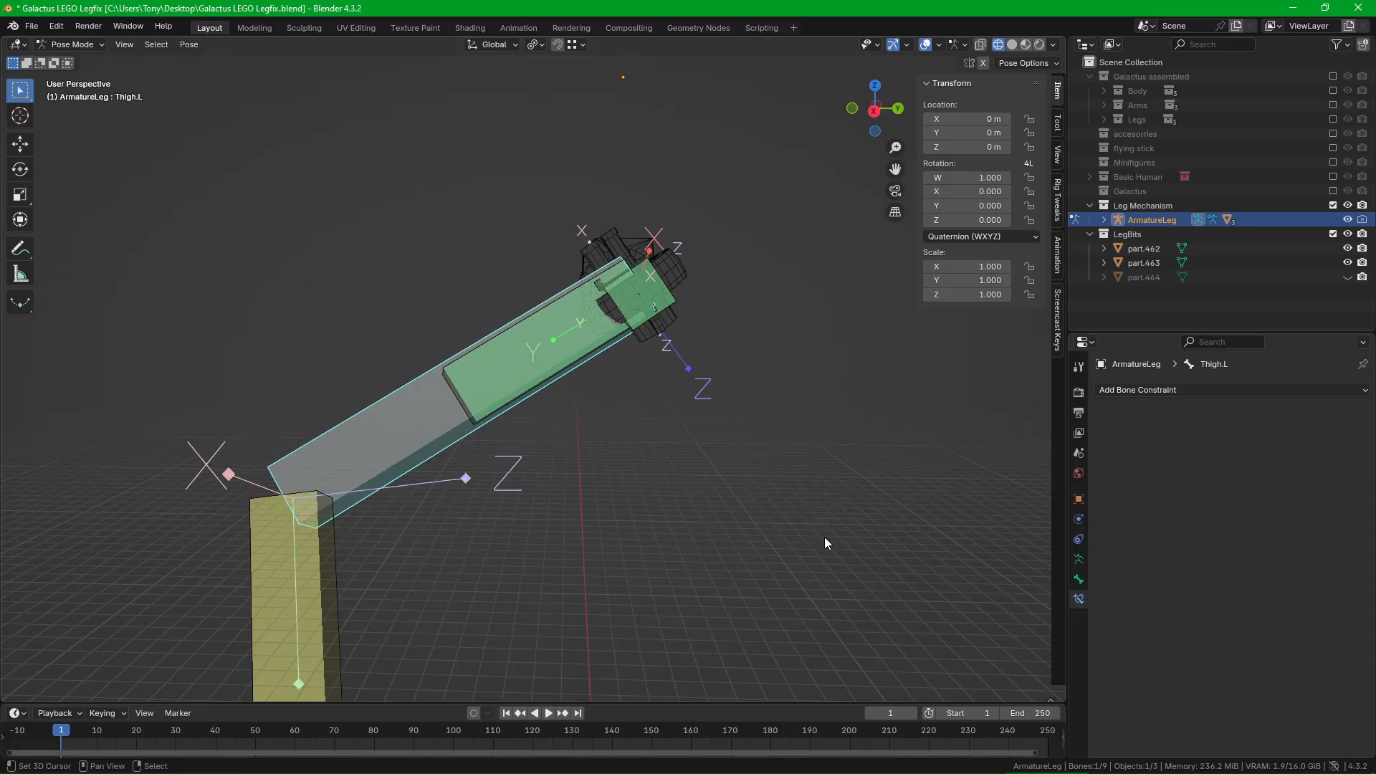
pyautogui.moveTo(526, 332); pyautogui.dragTo(671, 345, button='middle')
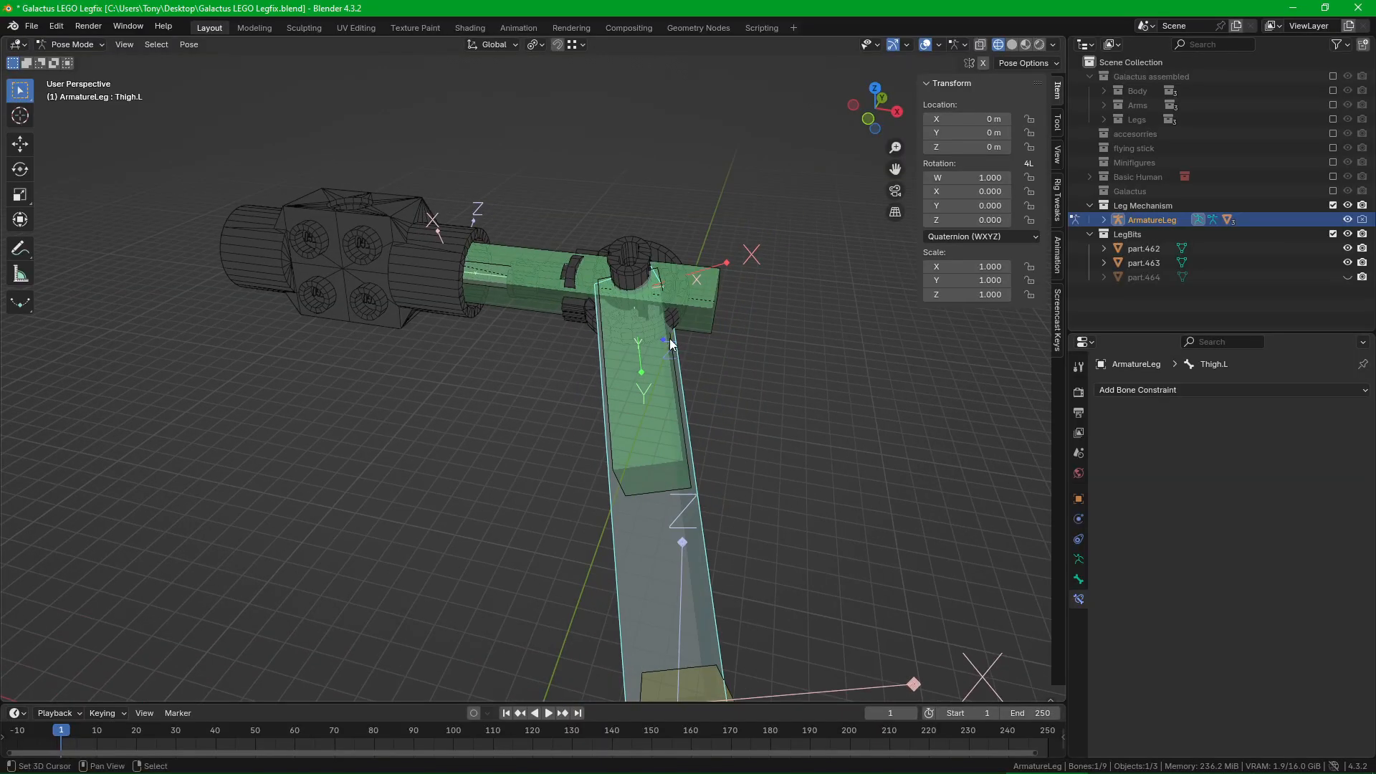
pyautogui.scroll(1, 671, 344)
# Step: Reselect Hip-Joint-Roll.Left and review its Transformation constraint's target, spaces, and Map From and Map To rotation settings
pyautogui.click(699, 270)
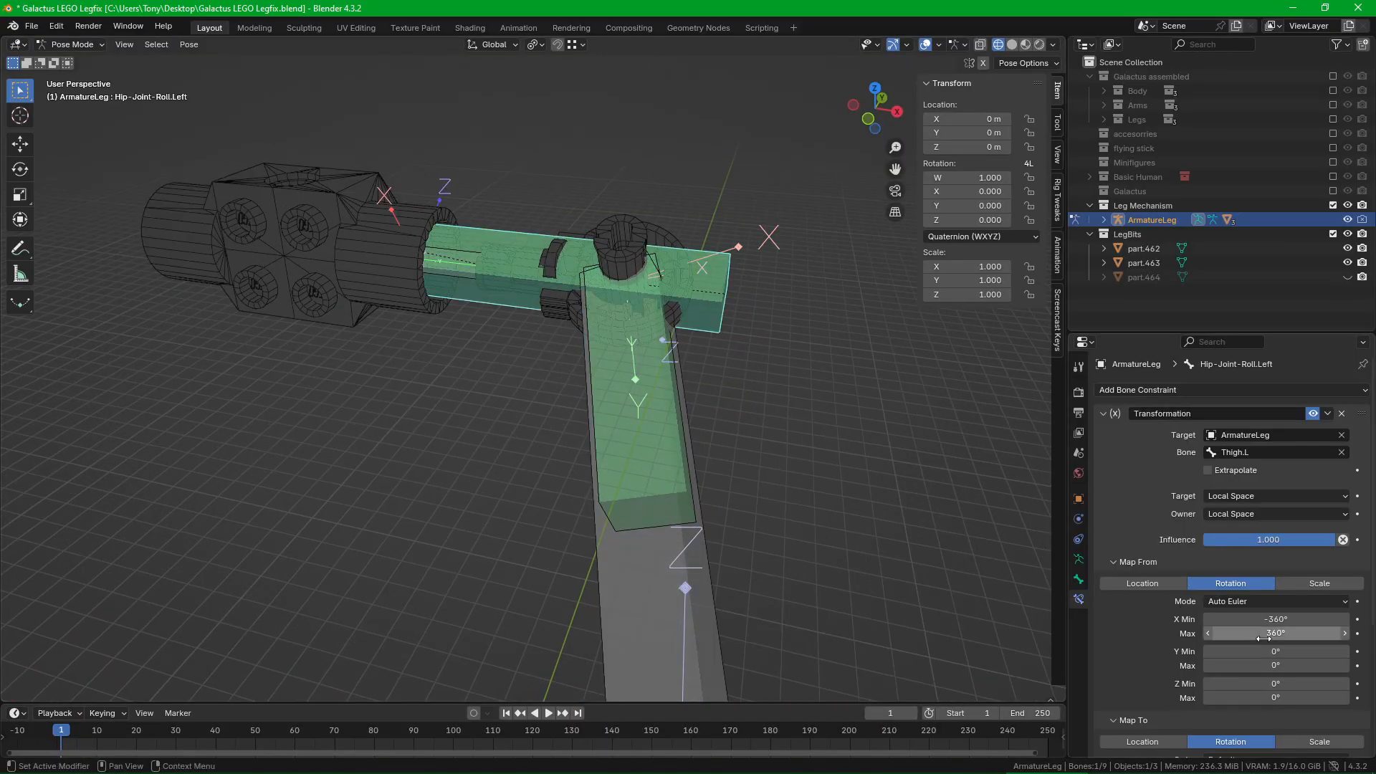
pyautogui.scroll(-5, 1195, 622)
pyautogui.scroll(-3, 1195, 642)
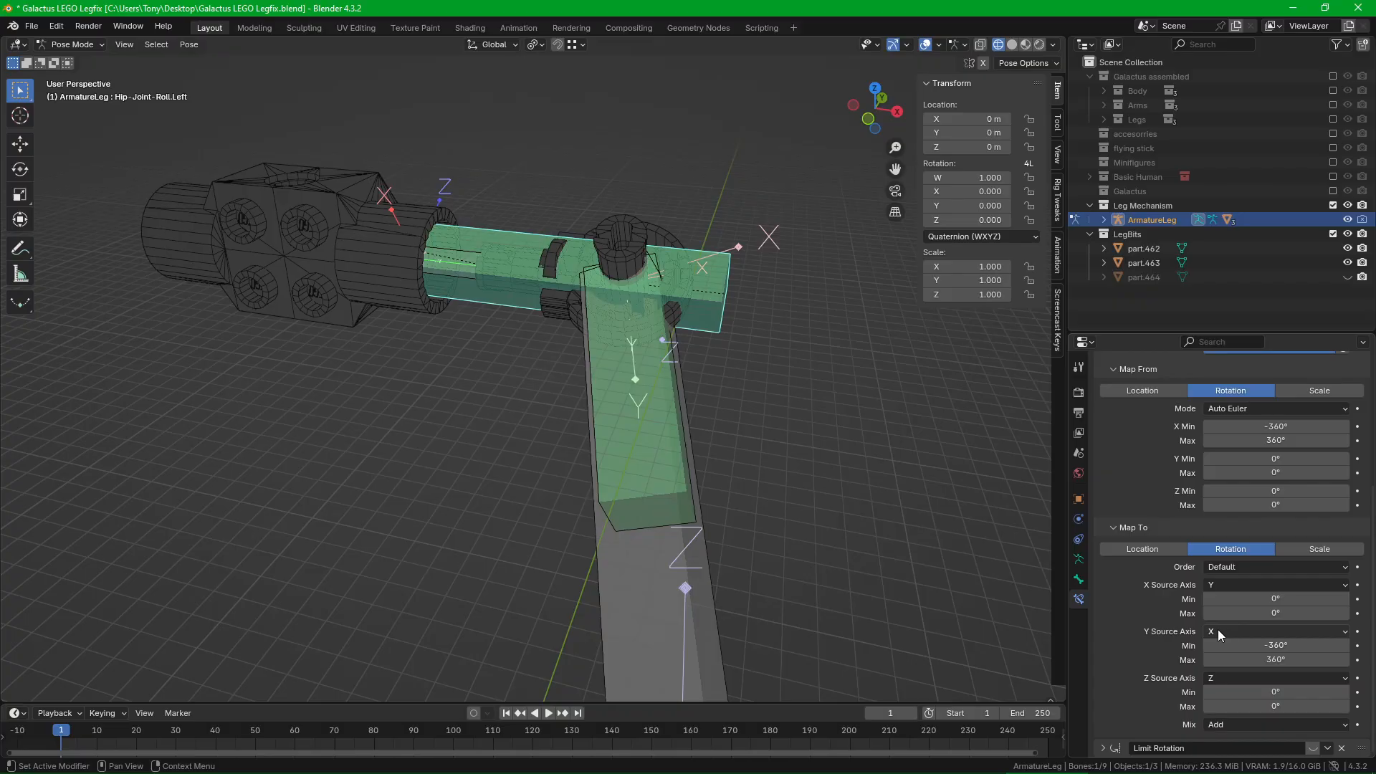
pyautogui.click(1253, 629)
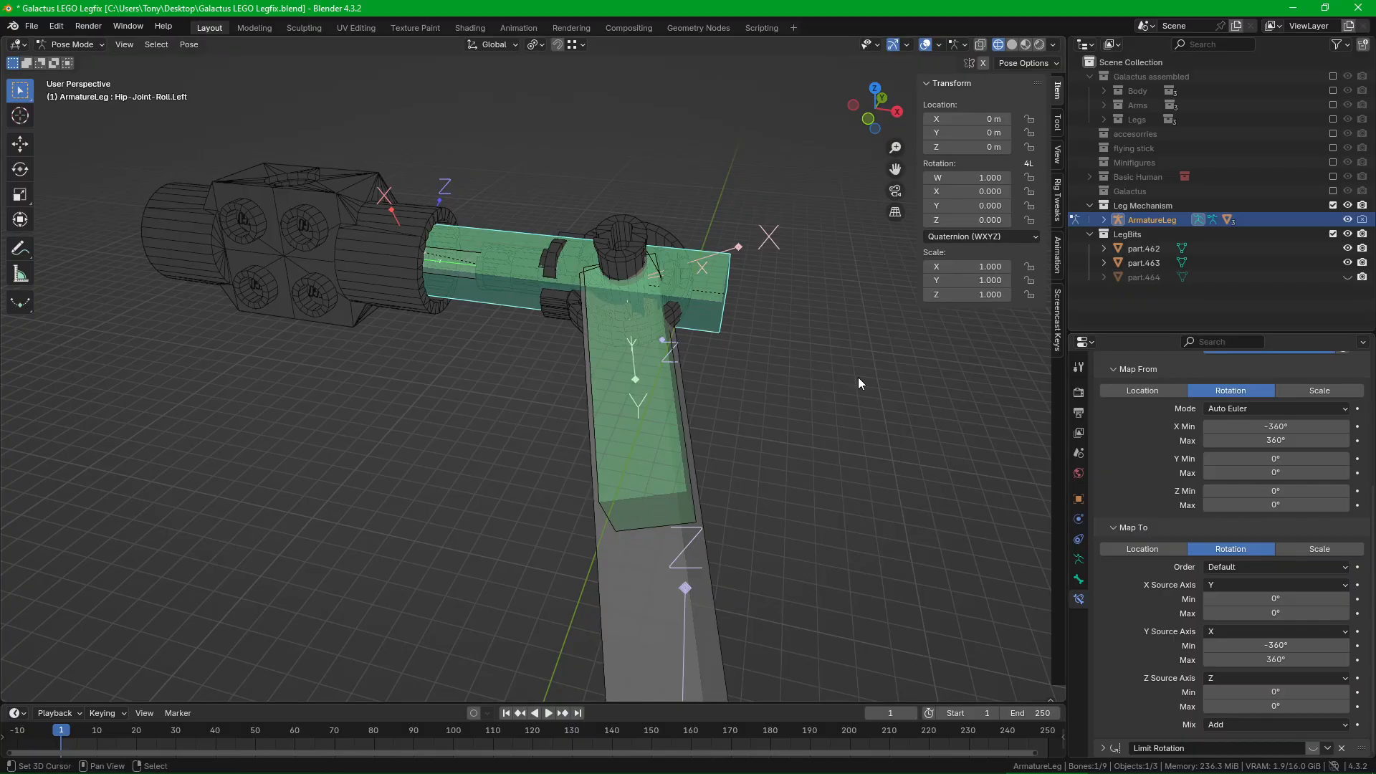
pyautogui.scroll(6, 1150, 479)
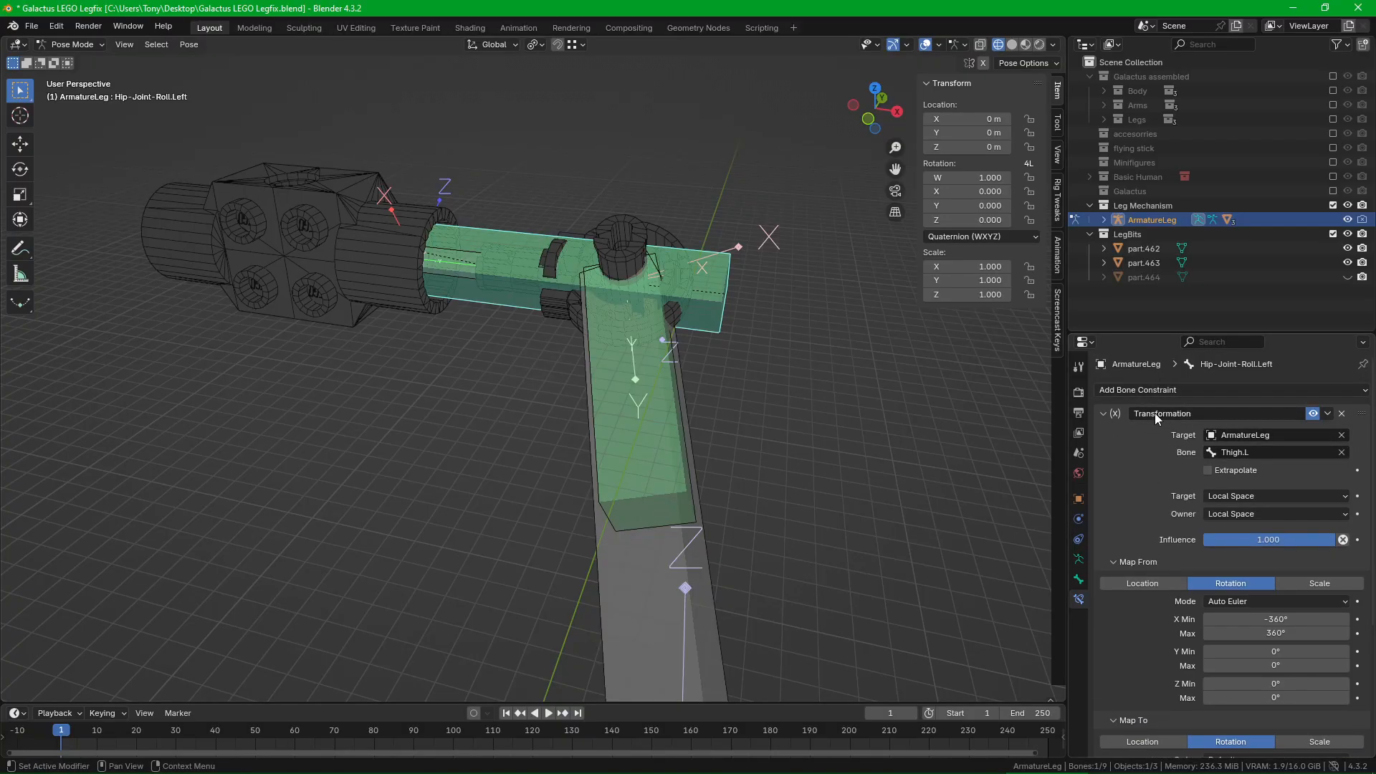
pyautogui.scroll(-3, 1148, 460)
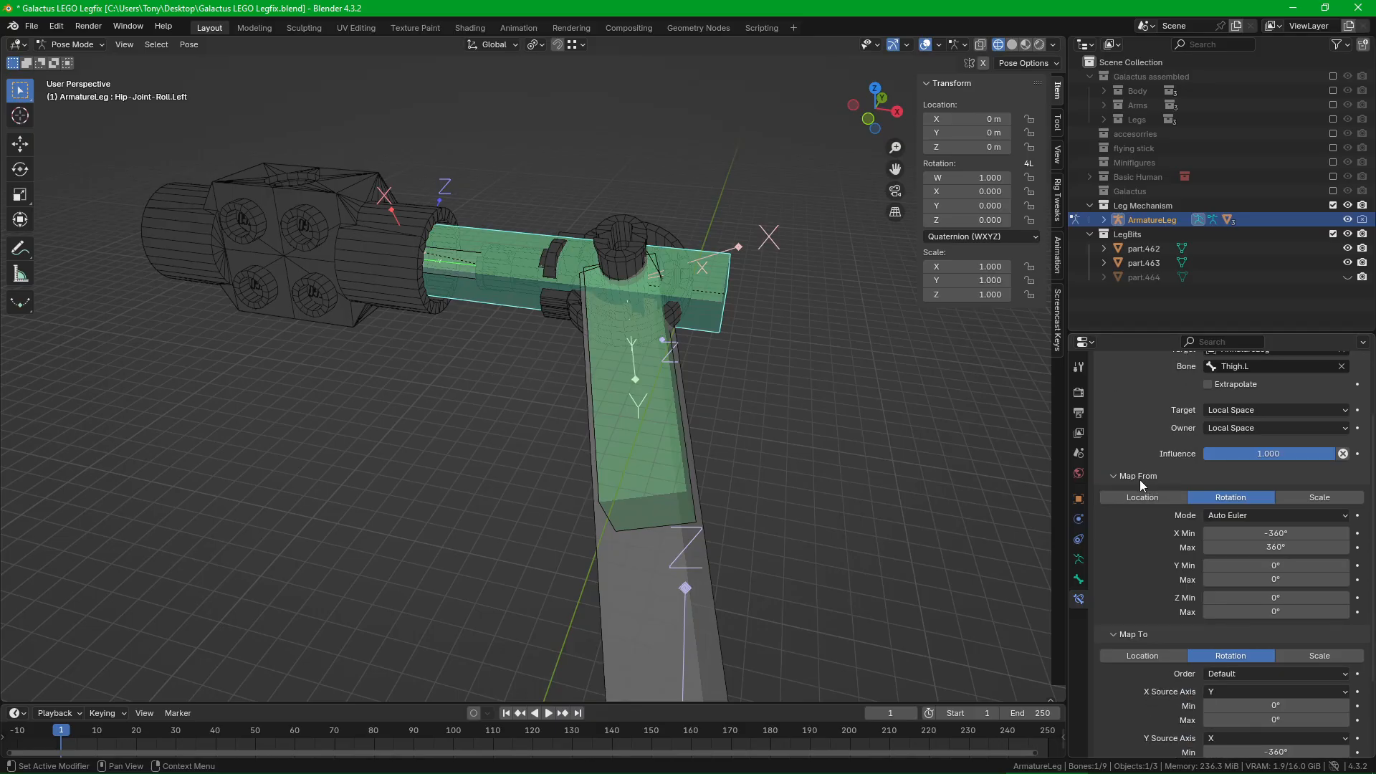
pyautogui.scroll(2, 1136, 471)
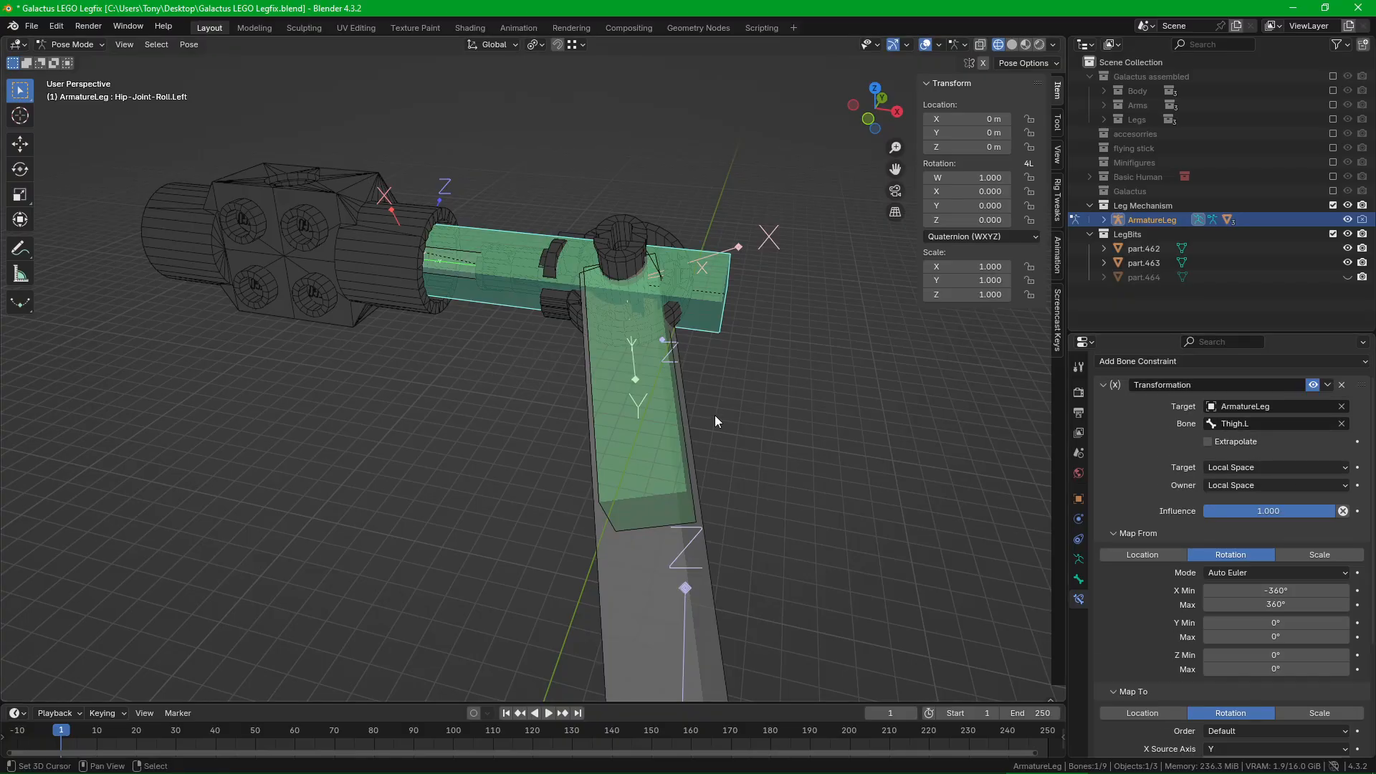
pyautogui.scroll(-2, 1193, 480)
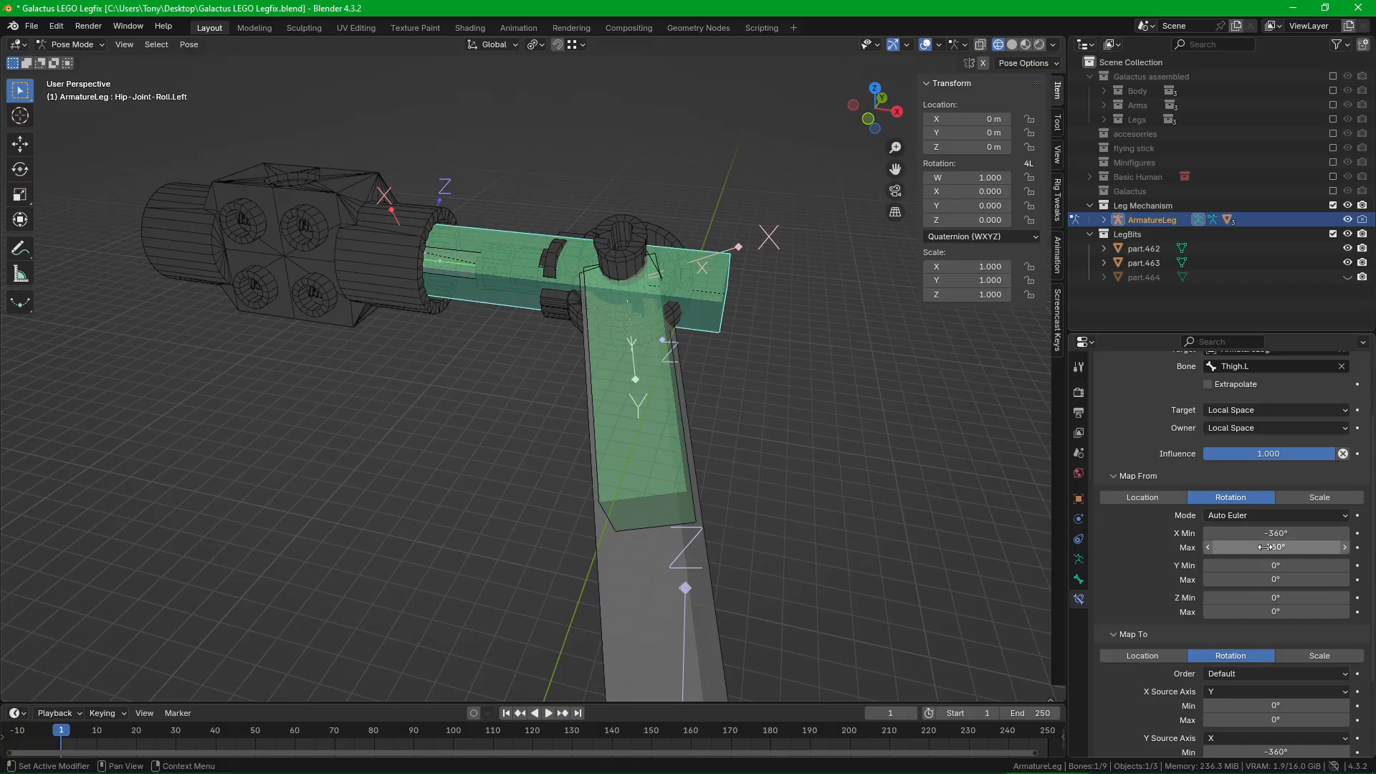
pyautogui.scroll(-1, 1165, 545)
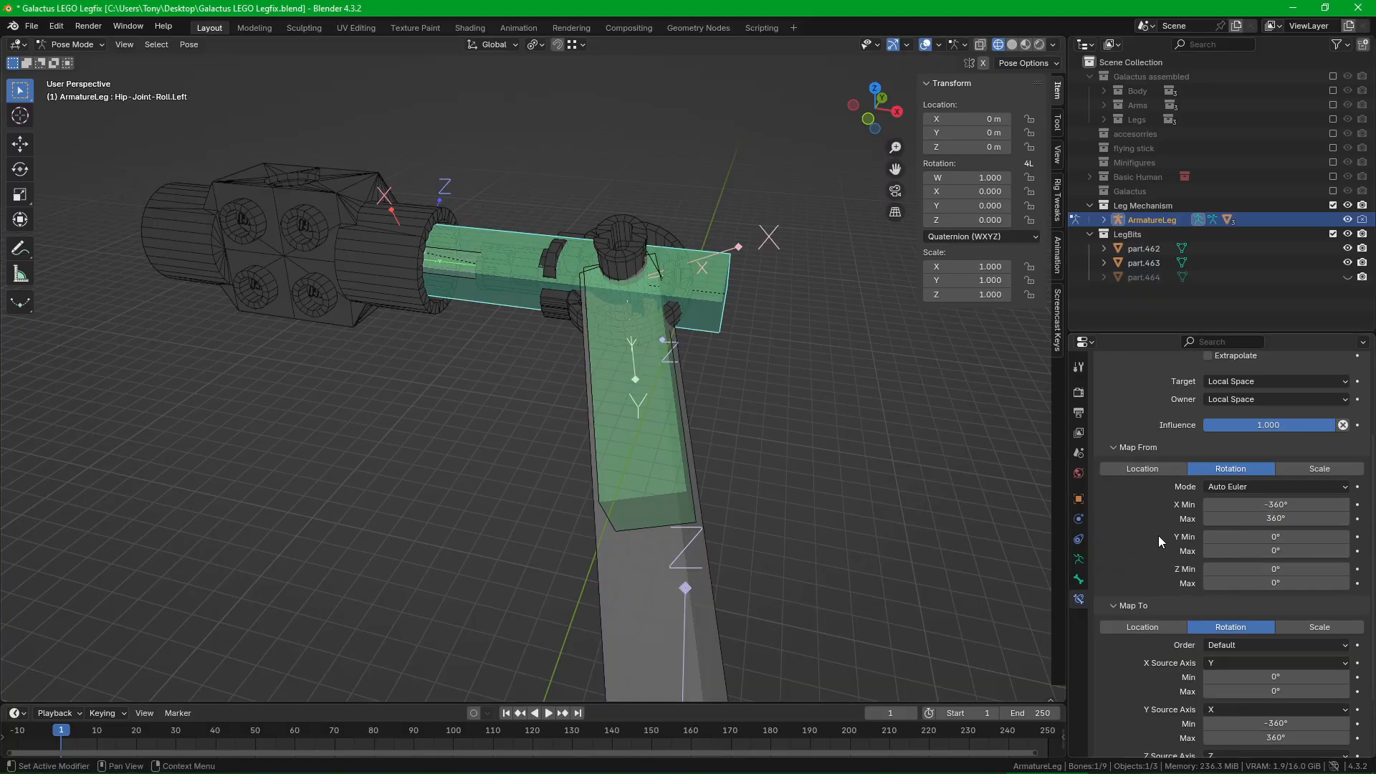
pyautogui.scroll(-3, 1180, 553)
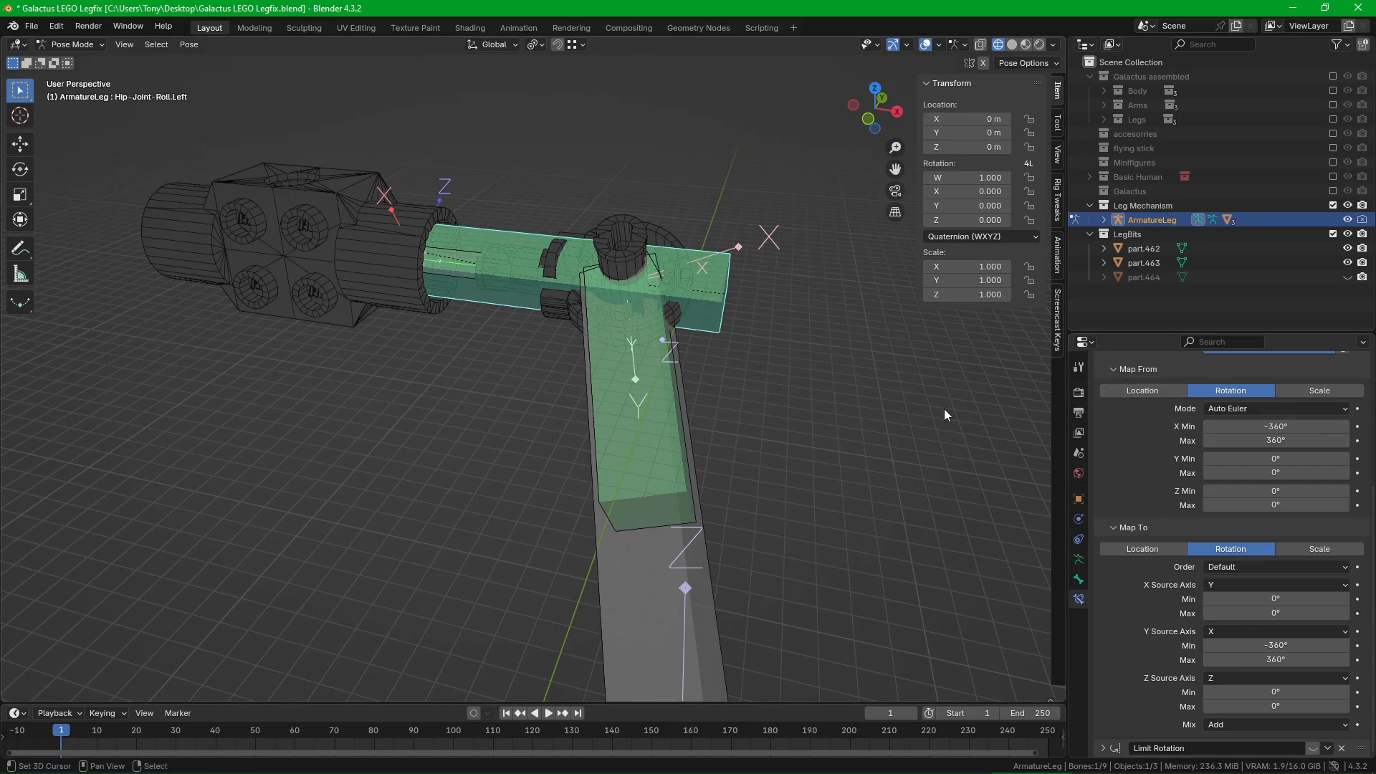
pyautogui.scroll(-1, 943, 407)
# Step: Examine the bent leg from several angles to compare the hip joint's rotation with the thigh's
pyautogui.keyDown('shift'); pyautogui.moveTo(850, 407); pyautogui.dragTo(812, 334, button='middle'); pyautogui.keyUp('shift')
pyautogui.scroll(-3, 812, 334)
pyautogui.keyDown('shift'); pyautogui.moveTo(806, 397); pyautogui.dragTo(678, 373, button='middle'); pyautogui.keyUp('shift')
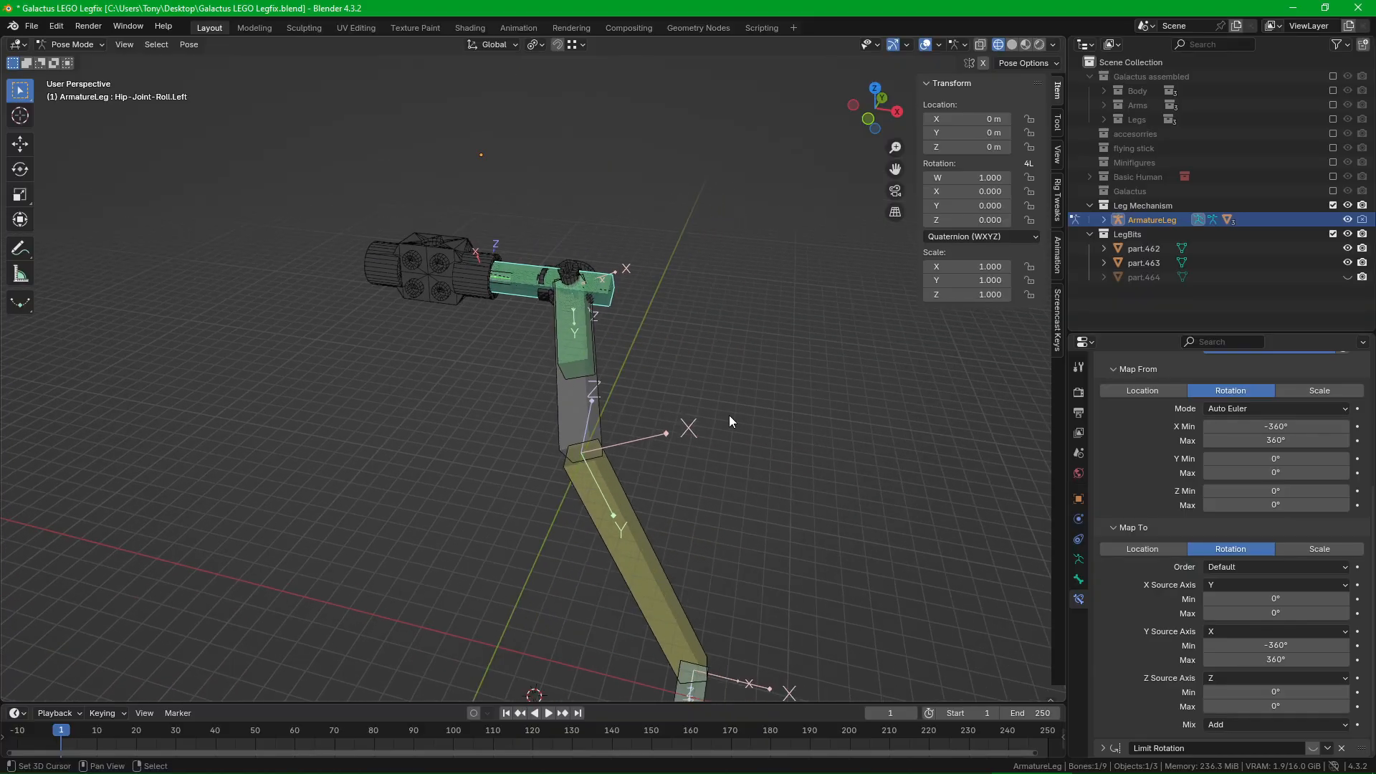
pyautogui.moveTo(702, 430); pyautogui.dragTo(674, 455, button='middle')
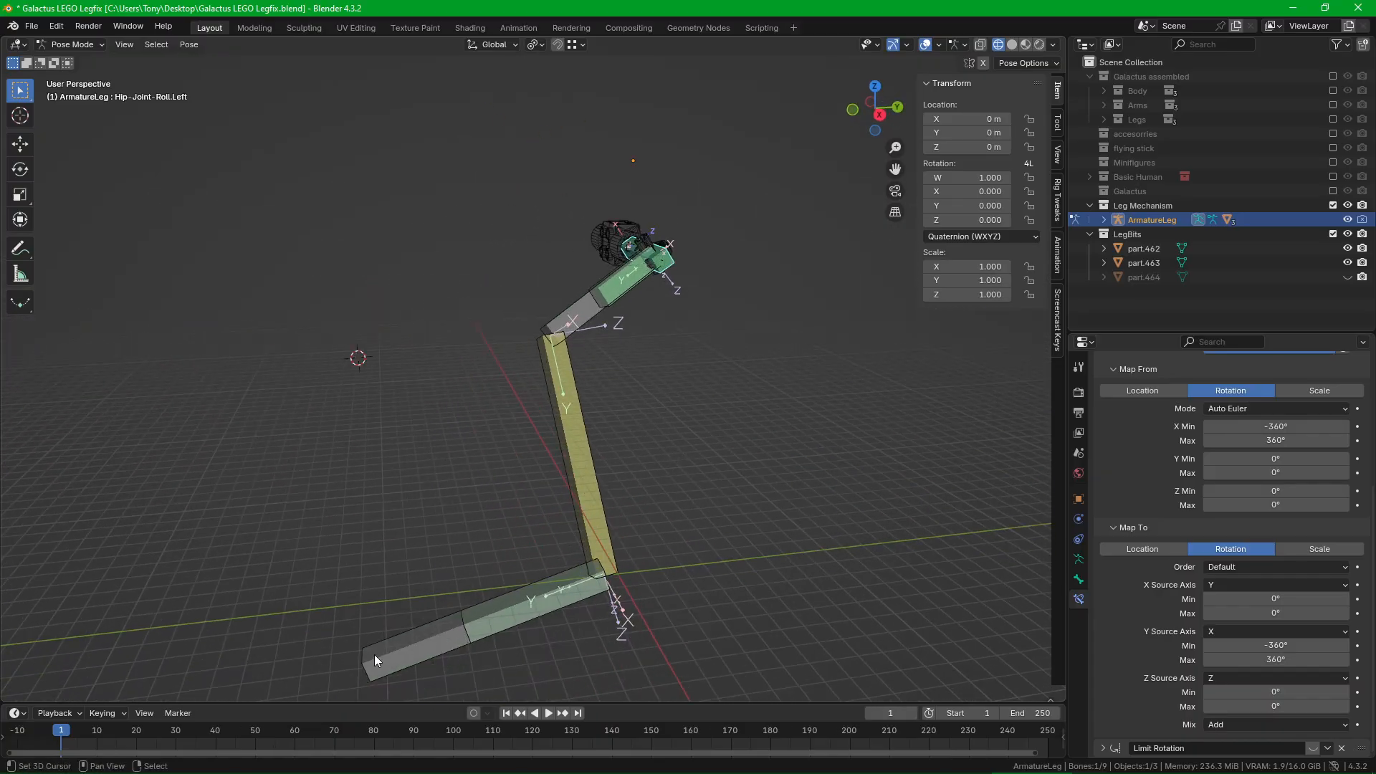
pyautogui.keyDown('shift'); pyautogui.moveTo(475, 641); pyautogui.dragTo(558, 557, button='middle'); pyautogui.keyUp('shift')
pyautogui.scroll(2, 625, 570)
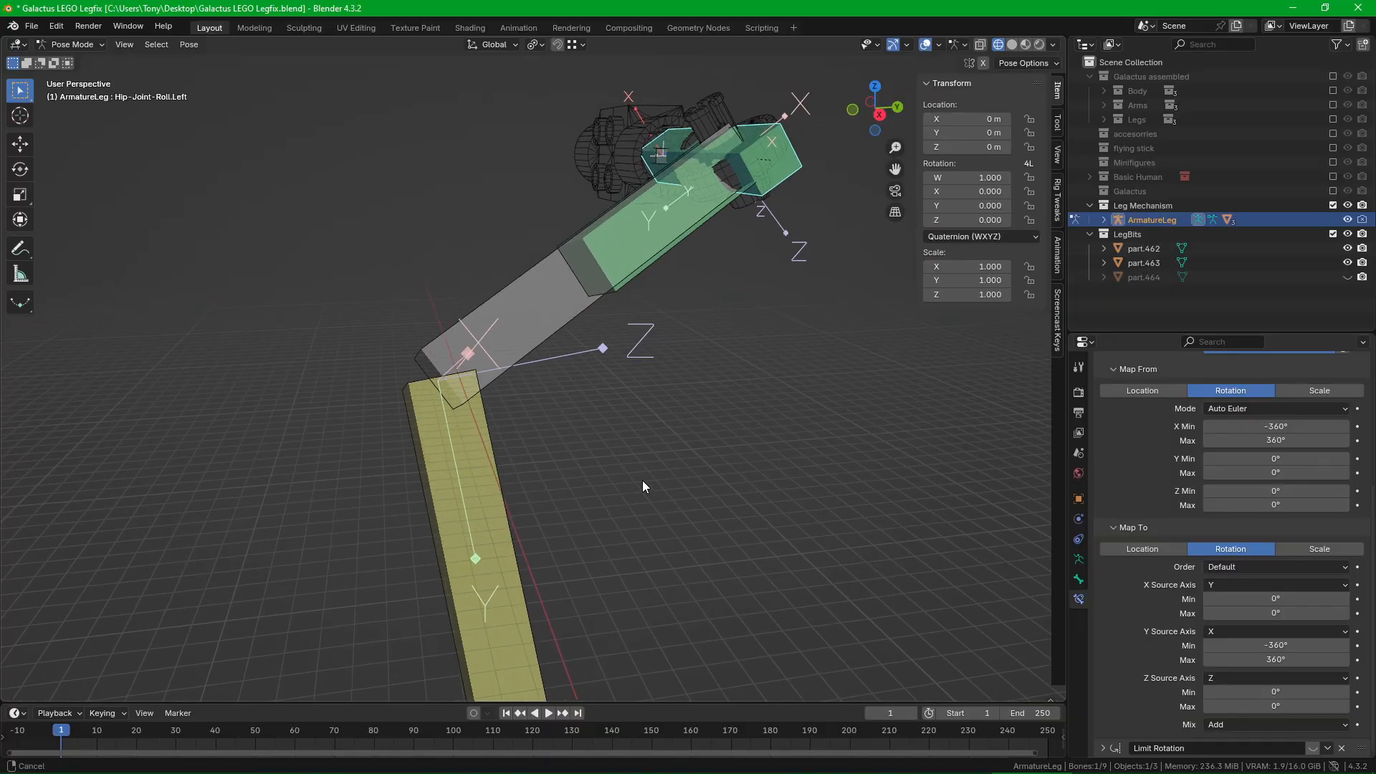
pyautogui.keyDown('shift'); pyautogui.moveTo(668, 469); pyautogui.dragTo(653, 579, button='middle'); pyautogui.keyUp('shift')
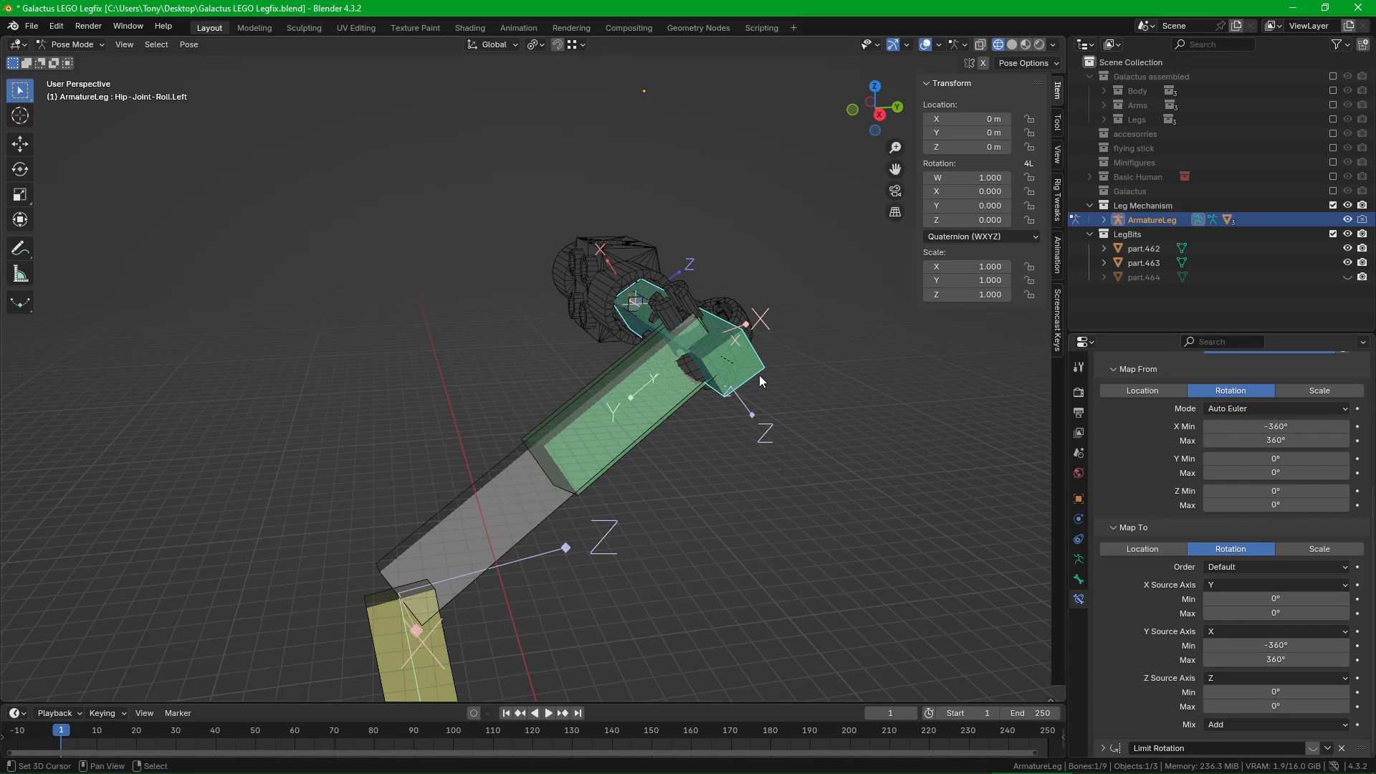
pyautogui.scroll(1, 746, 371)
pyautogui.moveTo(746, 372); pyautogui.dragTo(801, 392, button='middle')
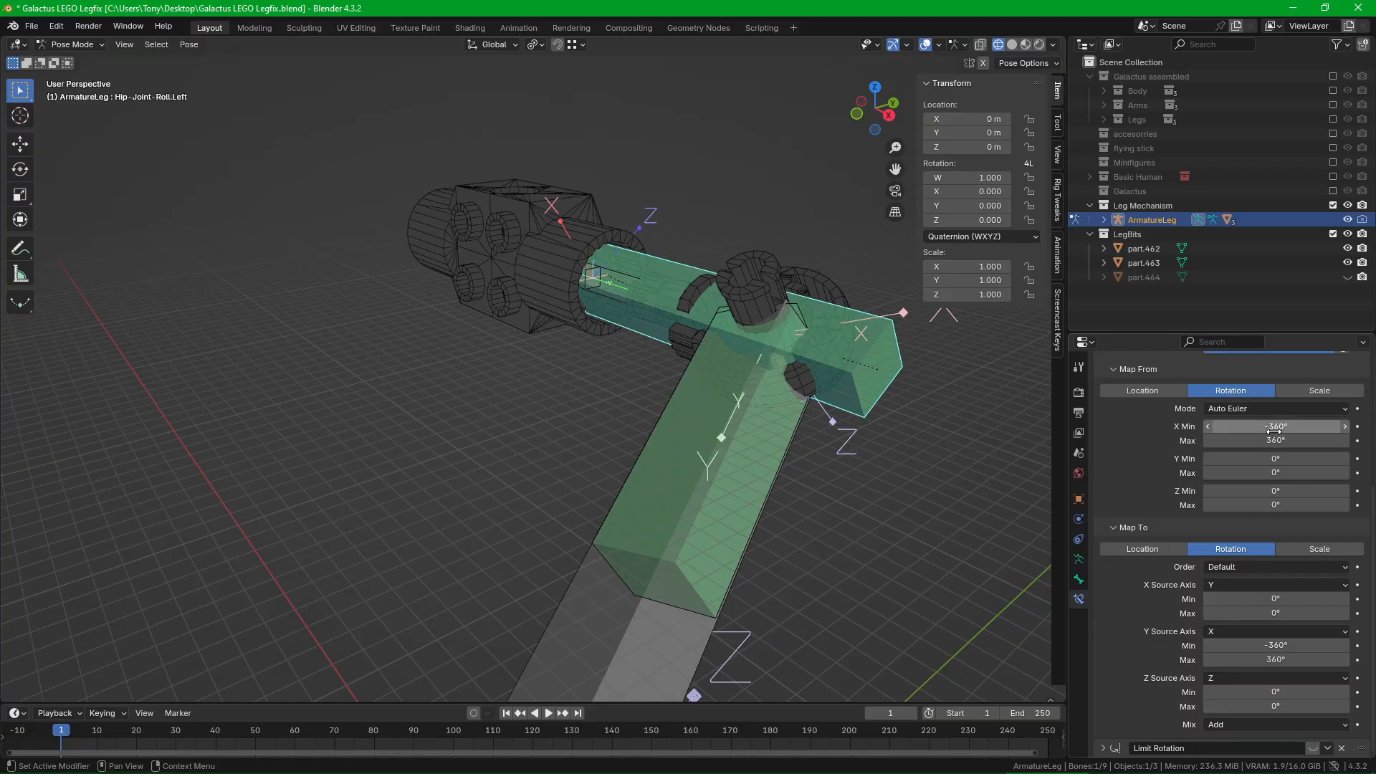
# Step: Set the Transformation constraint's Map From rotation range on X to a minimum of -180° and a maximum of 180°
pyautogui.click(1236, 433)
pyautogui.write('-1')
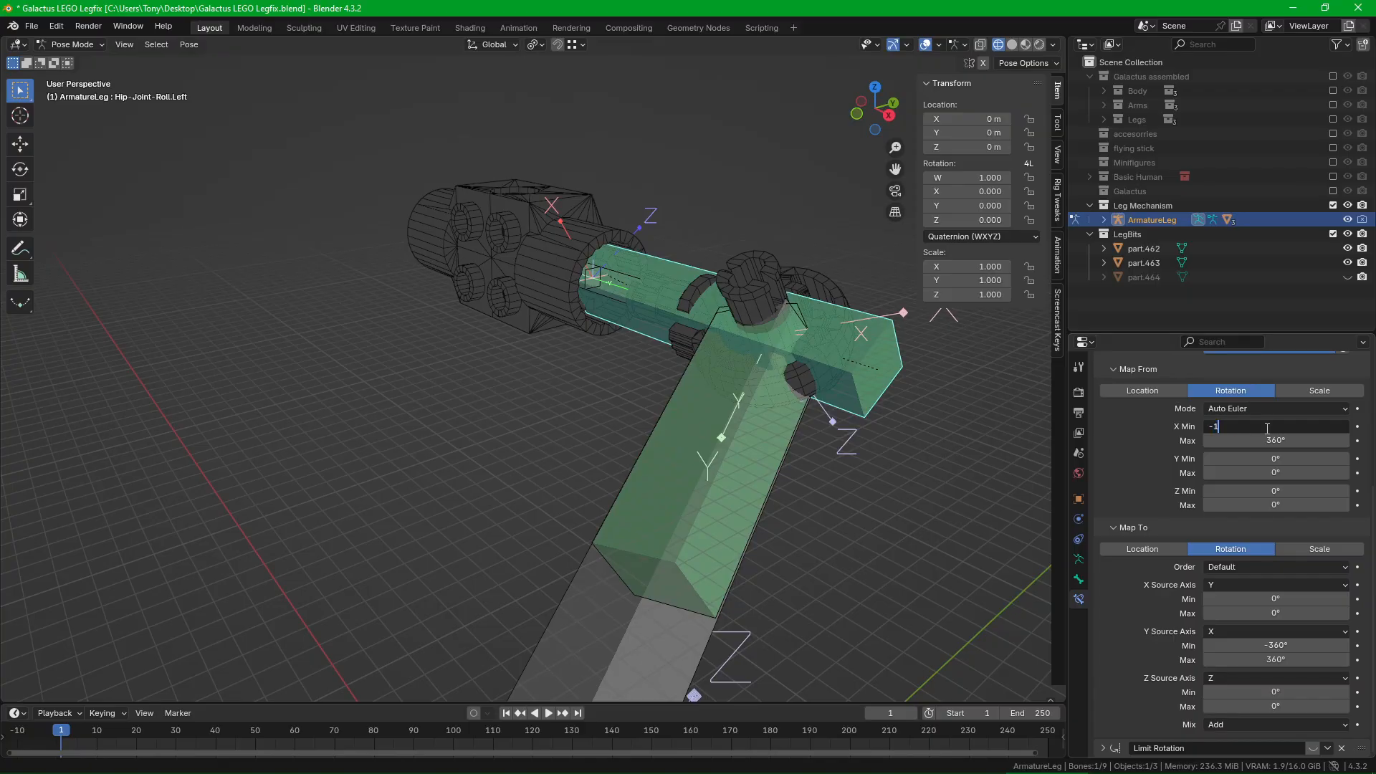
pyautogui.write('80')
pyautogui.click(1240, 442)
pyautogui.write('1')
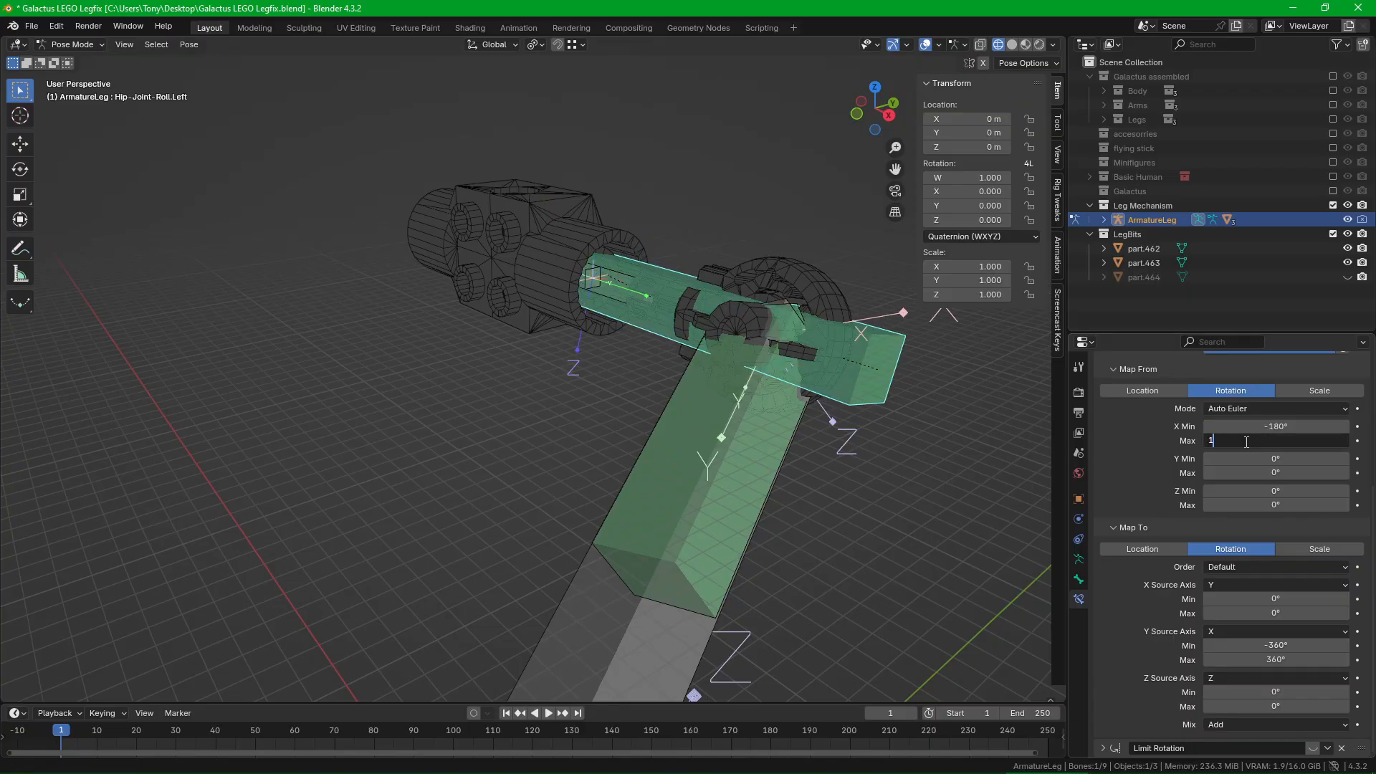
pyautogui.write('80')
pyautogui.press('Return')
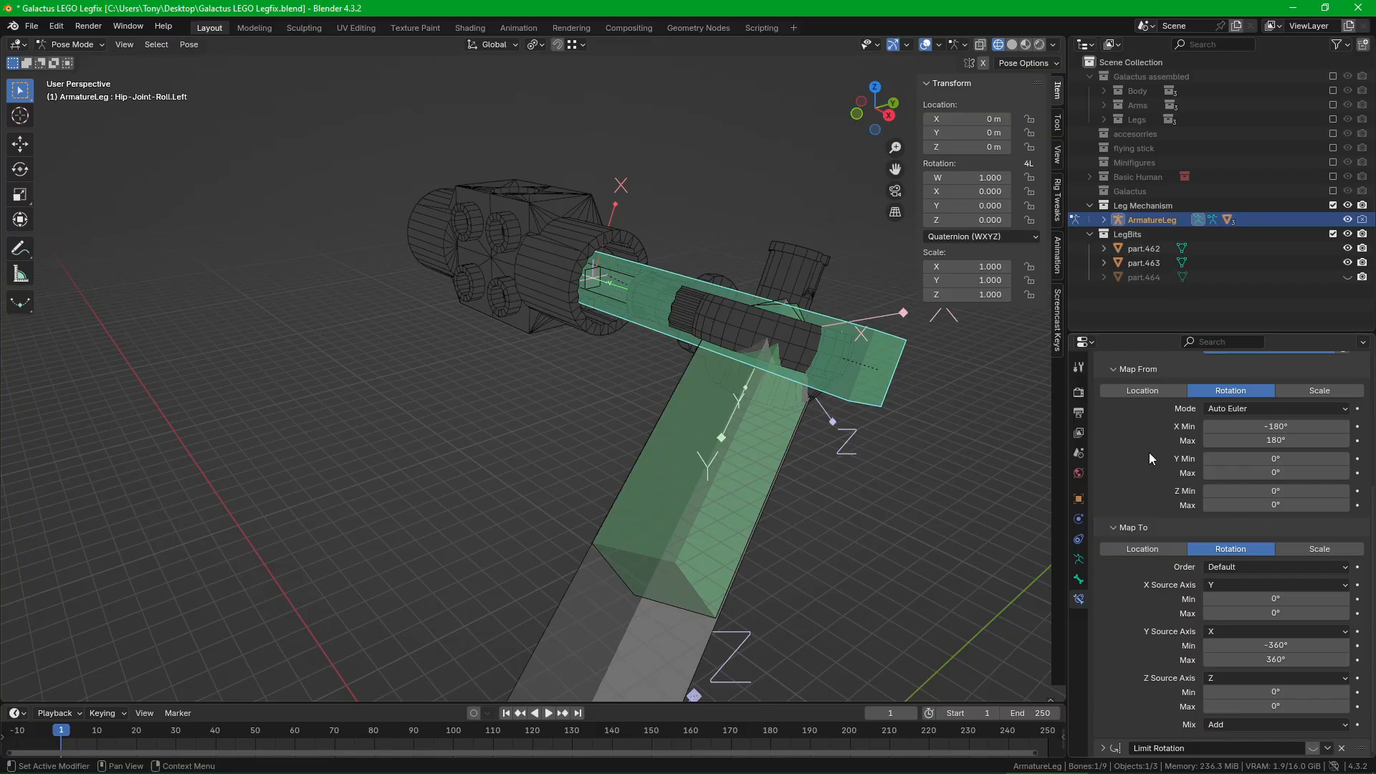
# Step: Select Foot IK Control Left and clear its location to return the leg to its rest pose
pyautogui.moveTo(752, 360); pyautogui.dragTo(716, 355, button='middle')
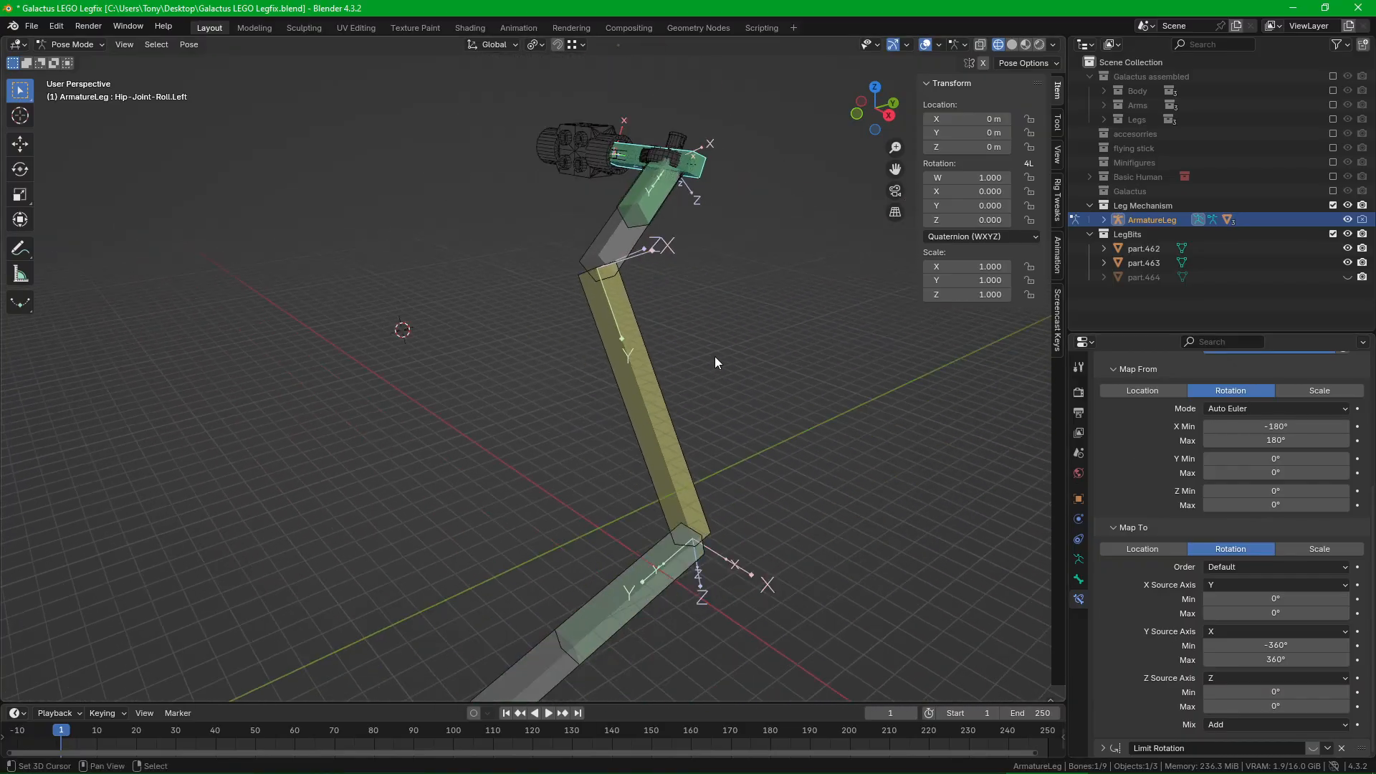
pyautogui.rightClick(575, 596)
pyautogui.keyDown('shift'); pyautogui.moveTo(552, 671); pyautogui.dragTo(551, 628, button='middle'); pyautogui.keyUp('shift')
pyautogui.rightClick(550, 628)
pyautogui.keyDown('shift'); pyautogui.moveTo(732, 436); pyautogui.dragTo(582, 506, button='middle'); pyautogui.keyUp('shift')
pyautogui.press('g')
pyautogui.rightClick(819, 570)
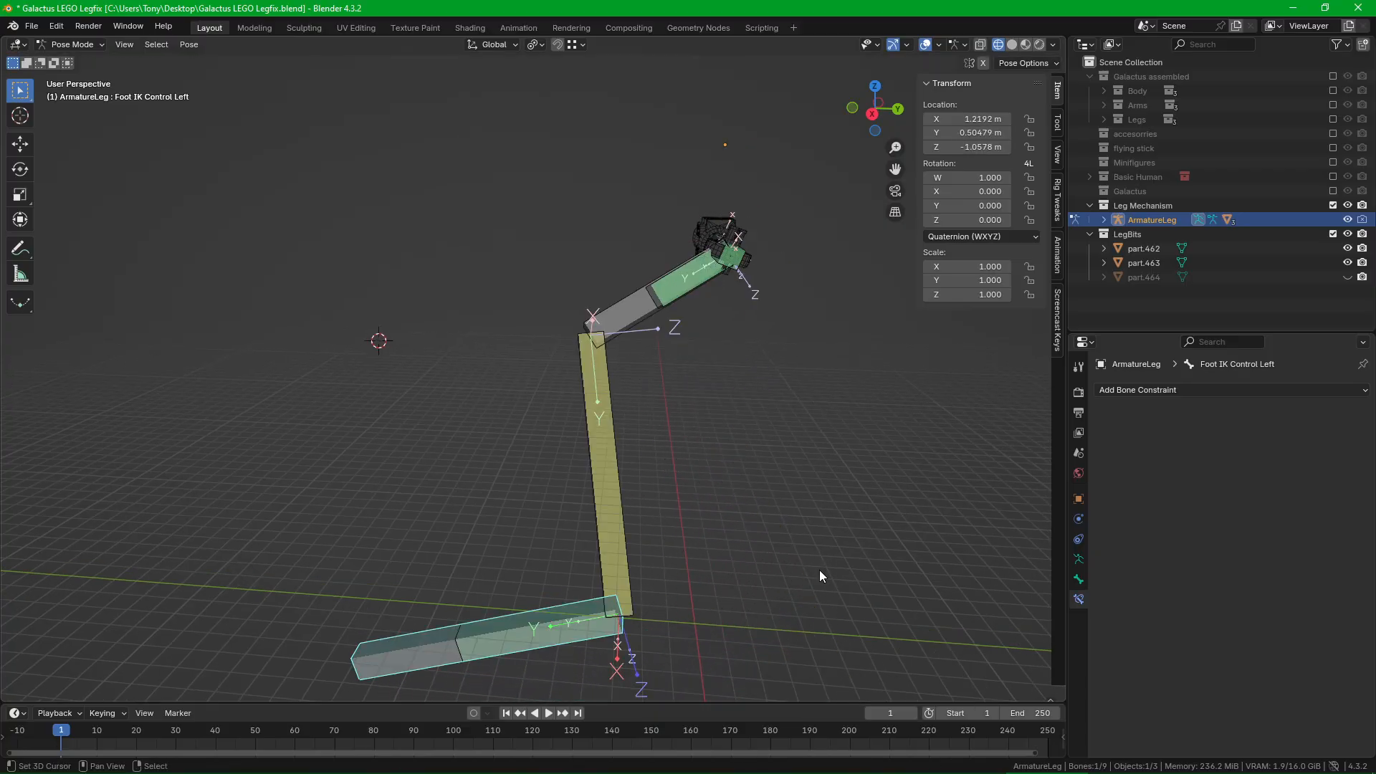
pyautogui.hotkey('alt', 'g')
# Step: Move Foot IK Control Left along global Y and raise it along global Z to bend the leg
pyautogui.moveTo(741, 479); pyautogui.dragTo(799, 467, button='middle')
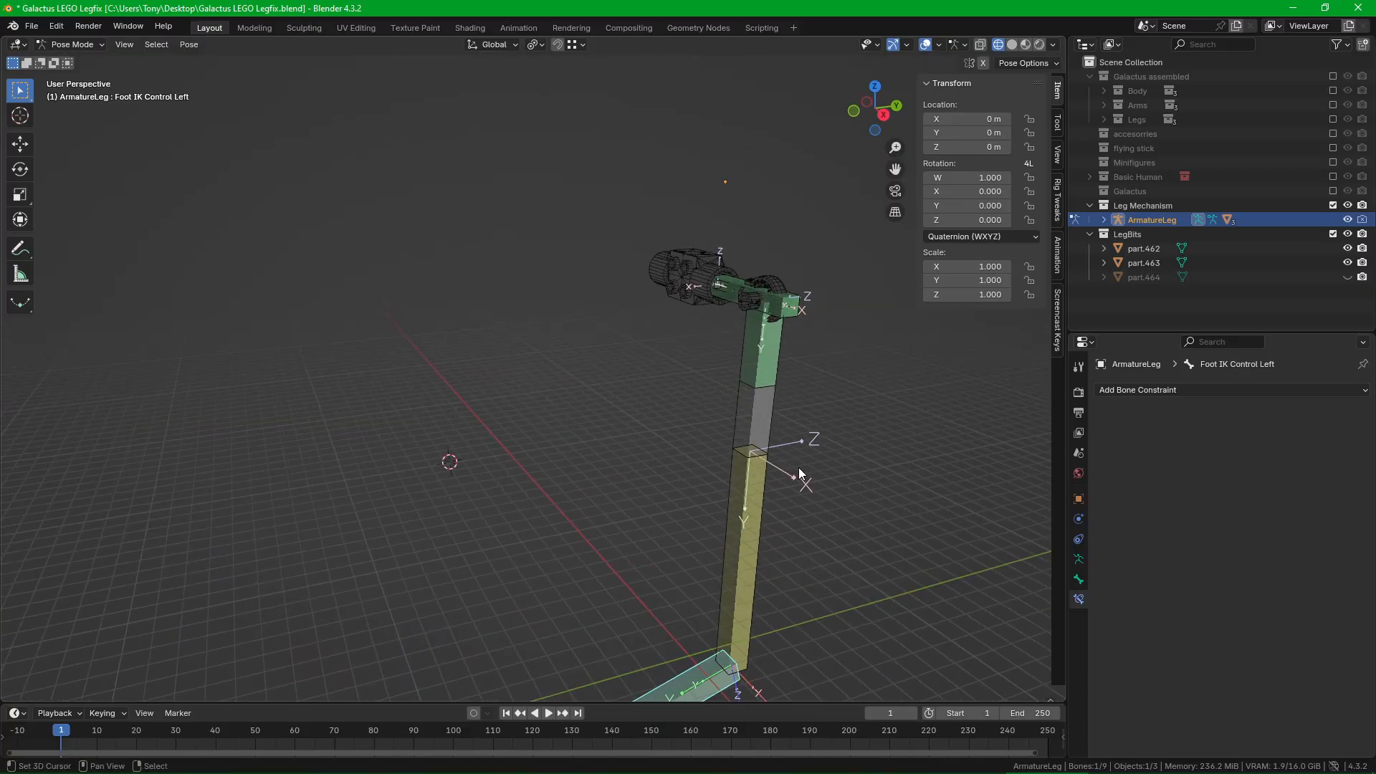
pyautogui.scroll(3, 798, 467)
pyautogui.press('g')
pyautogui.press('y')
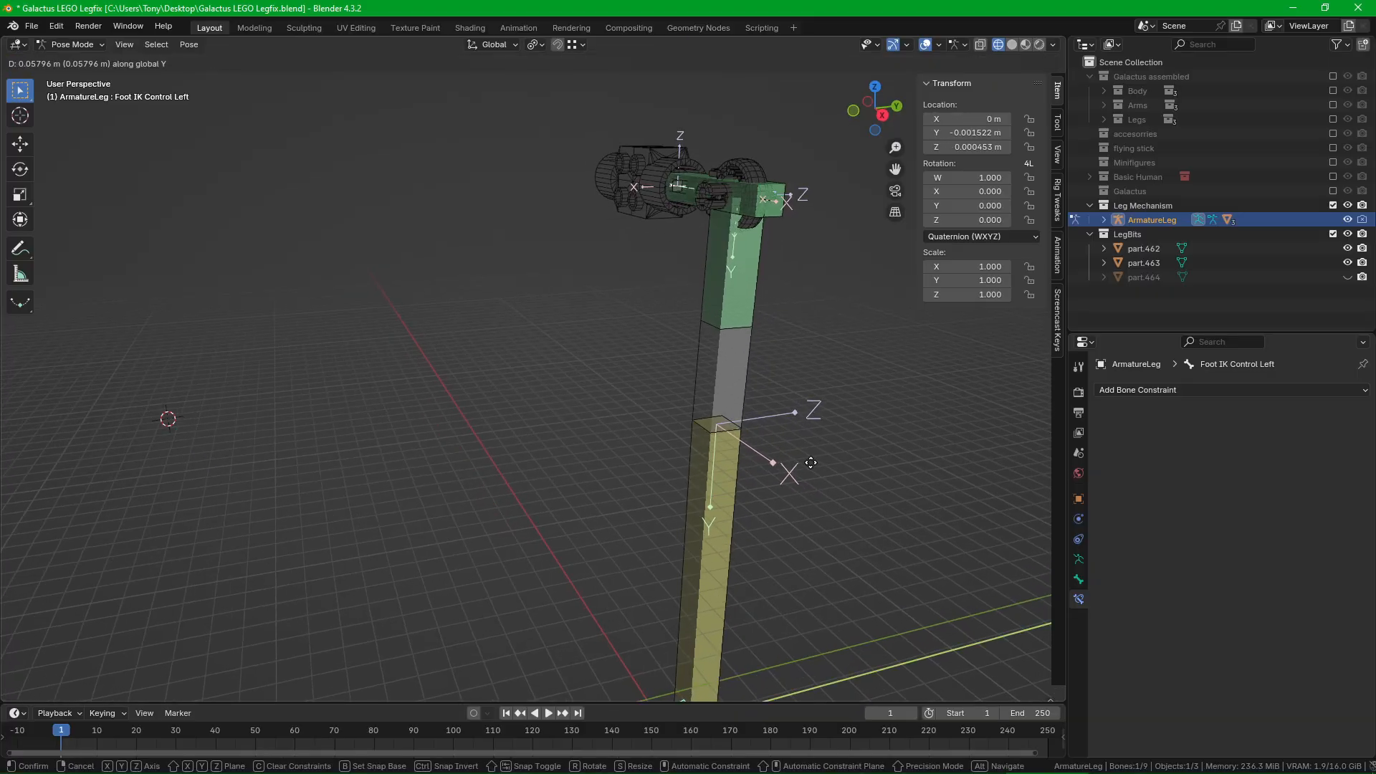
pyautogui.click(797, 481)
pyautogui.press('g')
pyautogui.press('z')
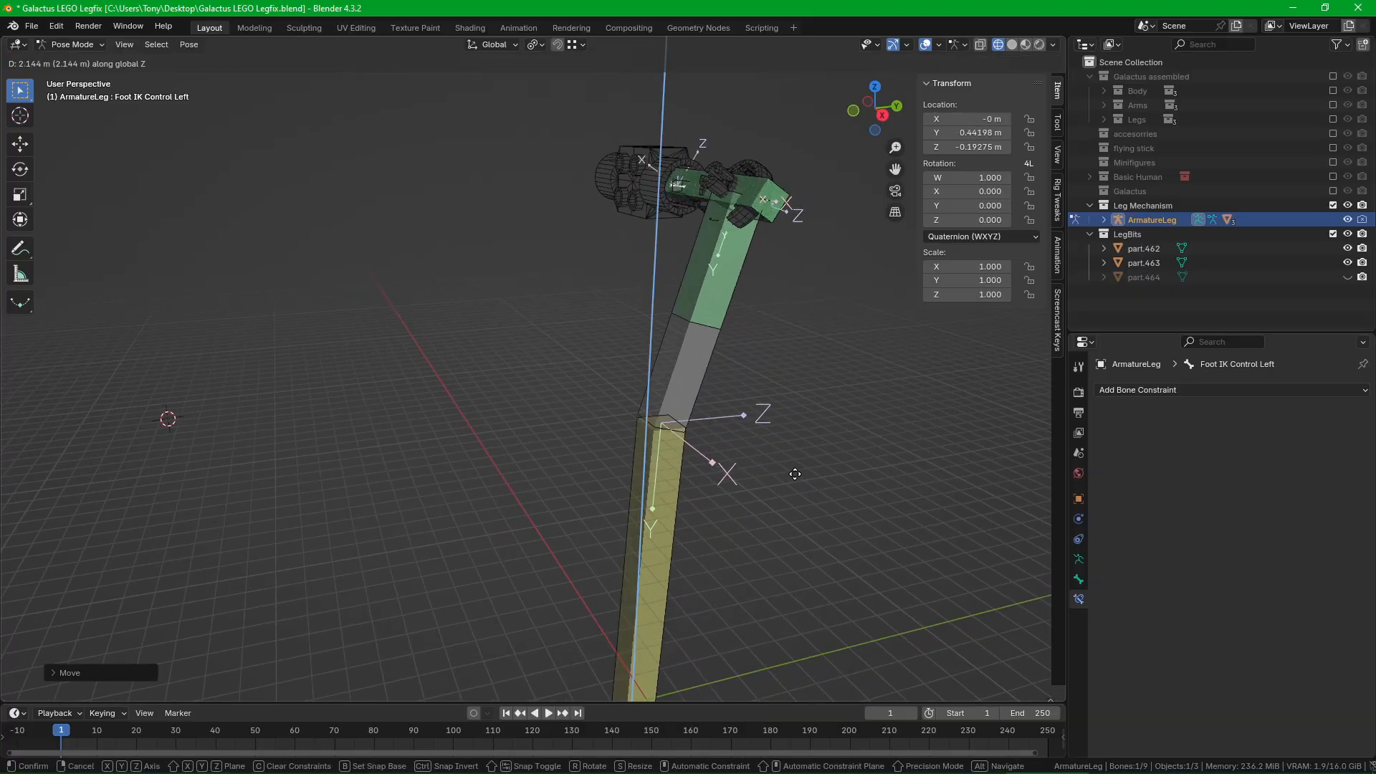
pyautogui.click(794, 419)
# Step: Switch to Object Mode, reveal the hidden thigh part part.464 and select it
pyautogui.keyDown('shift'); pyautogui.moveTo(700, 313); pyautogui.dragTo(747, 447, button='middle'); pyautogui.keyUp('shift')
pyautogui.hotkey('ctrl', 'Tab')
pyautogui.keyDown('shift'); pyautogui.moveTo(850, 514); pyautogui.dragTo(733, 380, button='middle'); pyautogui.keyUp('shift')
pyautogui.hotkey('alt', 'h')
pyautogui.rightClick(783, 422)
pyautogui.scroll(1, 783, 422)
pyautogui.click(616, 381)
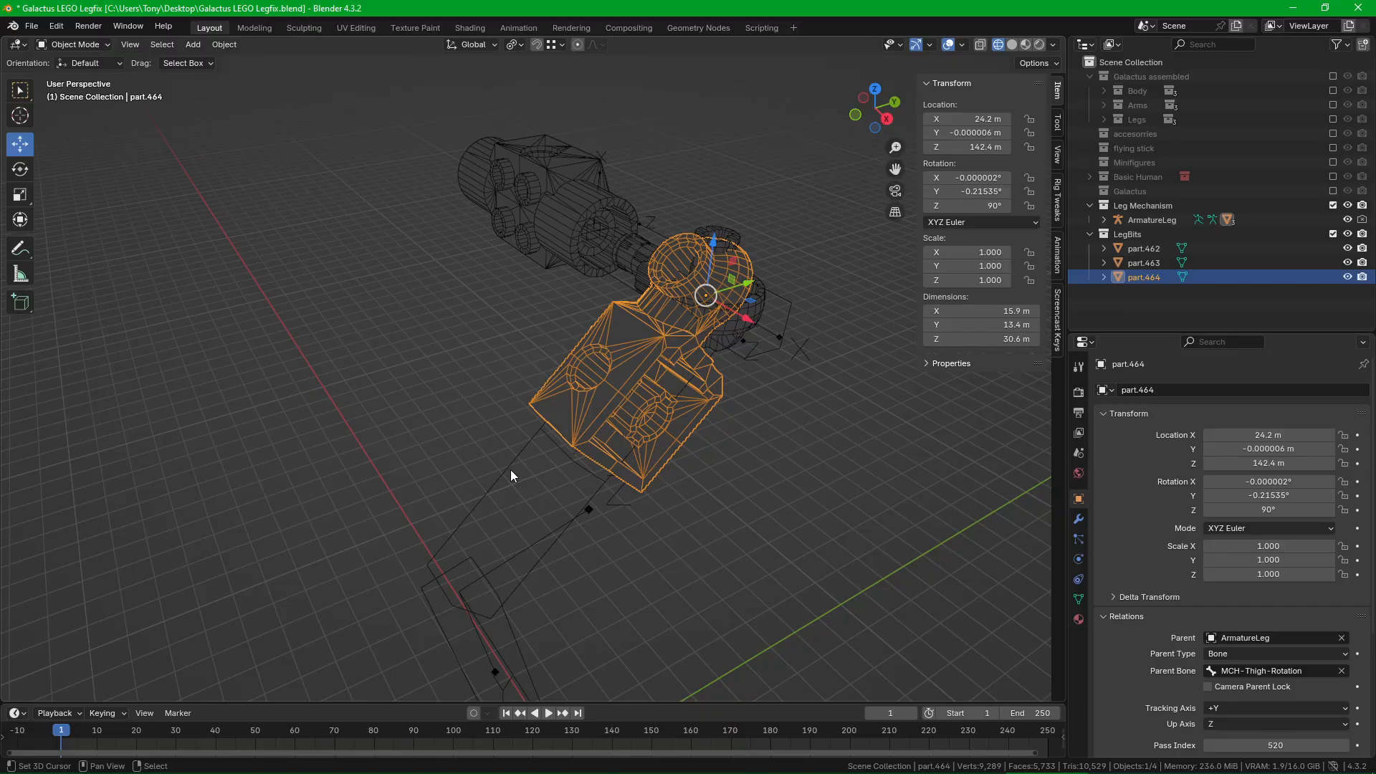
# Step: Inspect the alignment and parent bones of part.464 and the hip joint part part.462
pyautogui.moveTo(532, 433); pyautogui.dragTo(674, 331, button='middle')
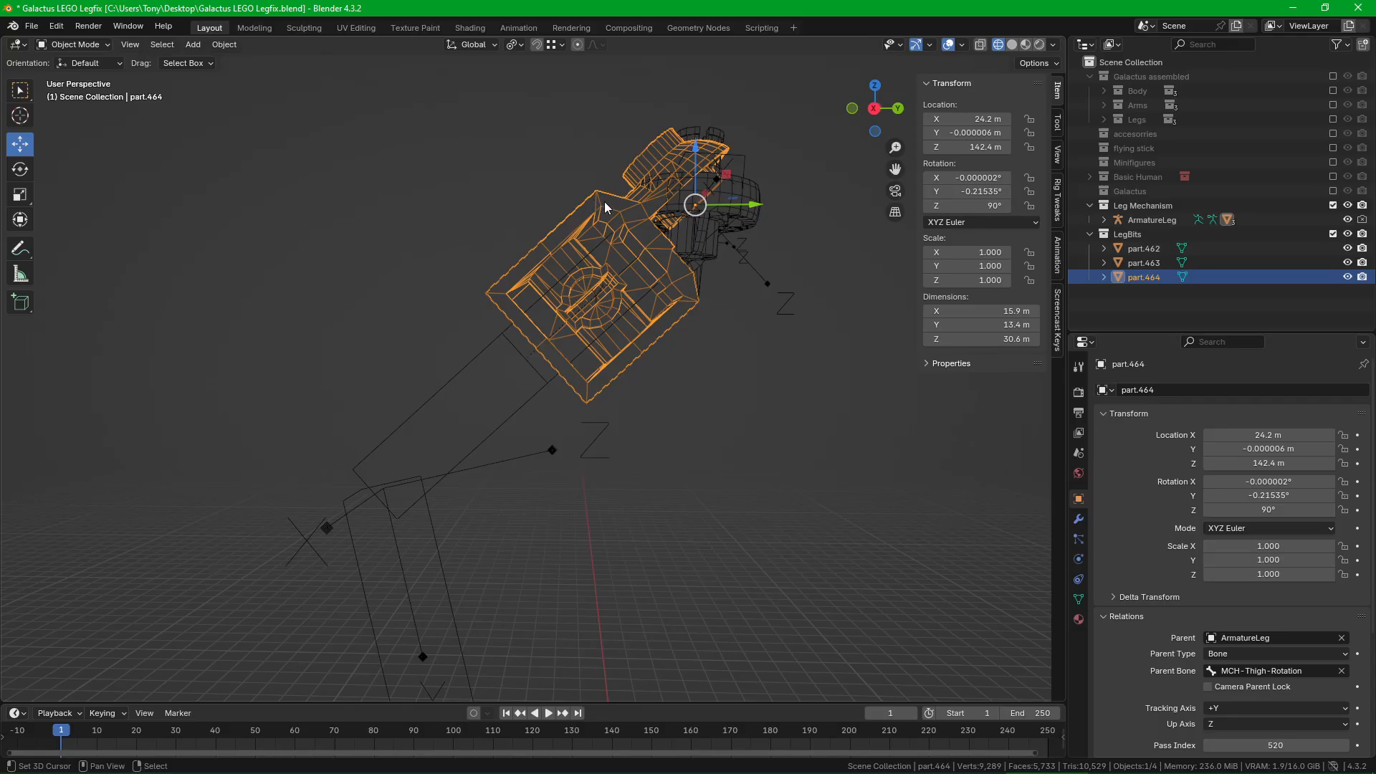
pyautogui.moveTo(400, 515); pyautogui.dragTo(618, 284, button='middle')
pyautogui.click(630, 302)
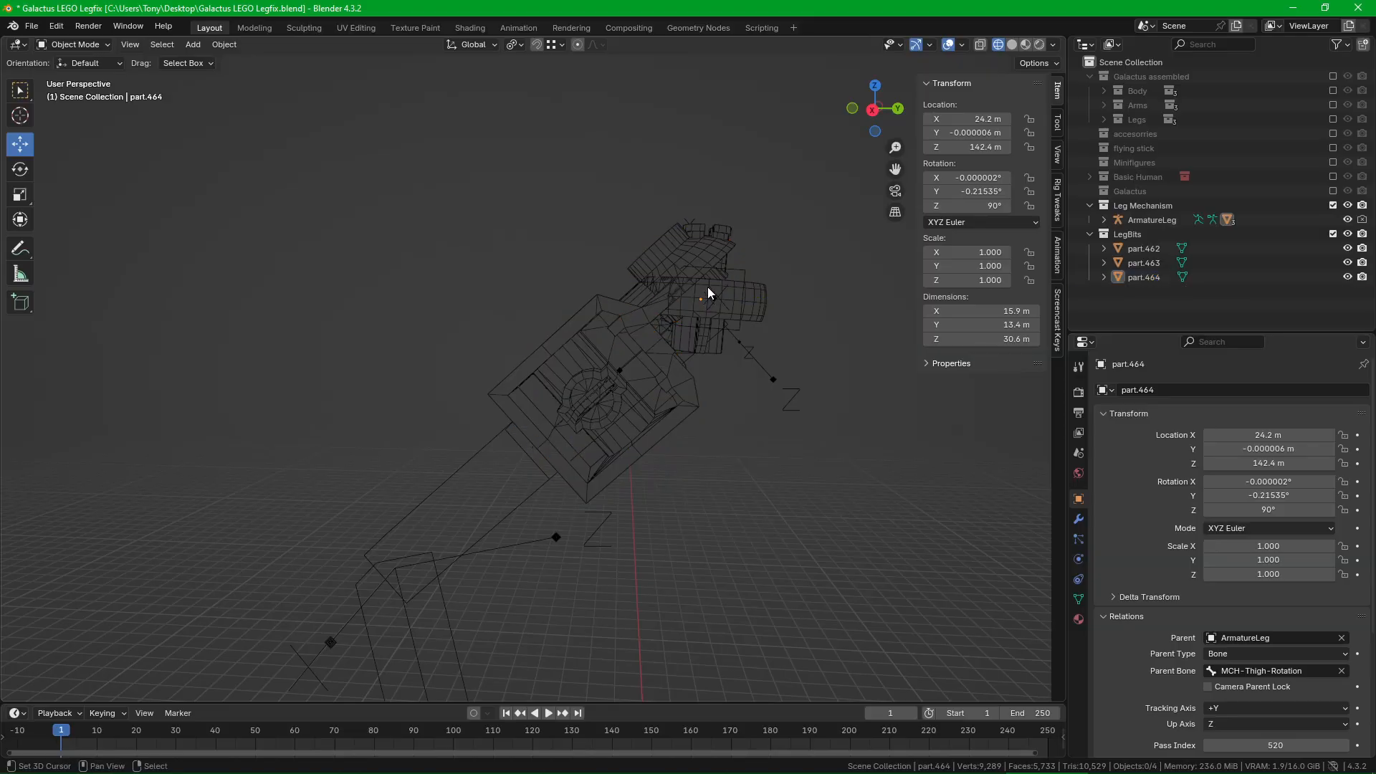
pyautogui.click(599, 302)
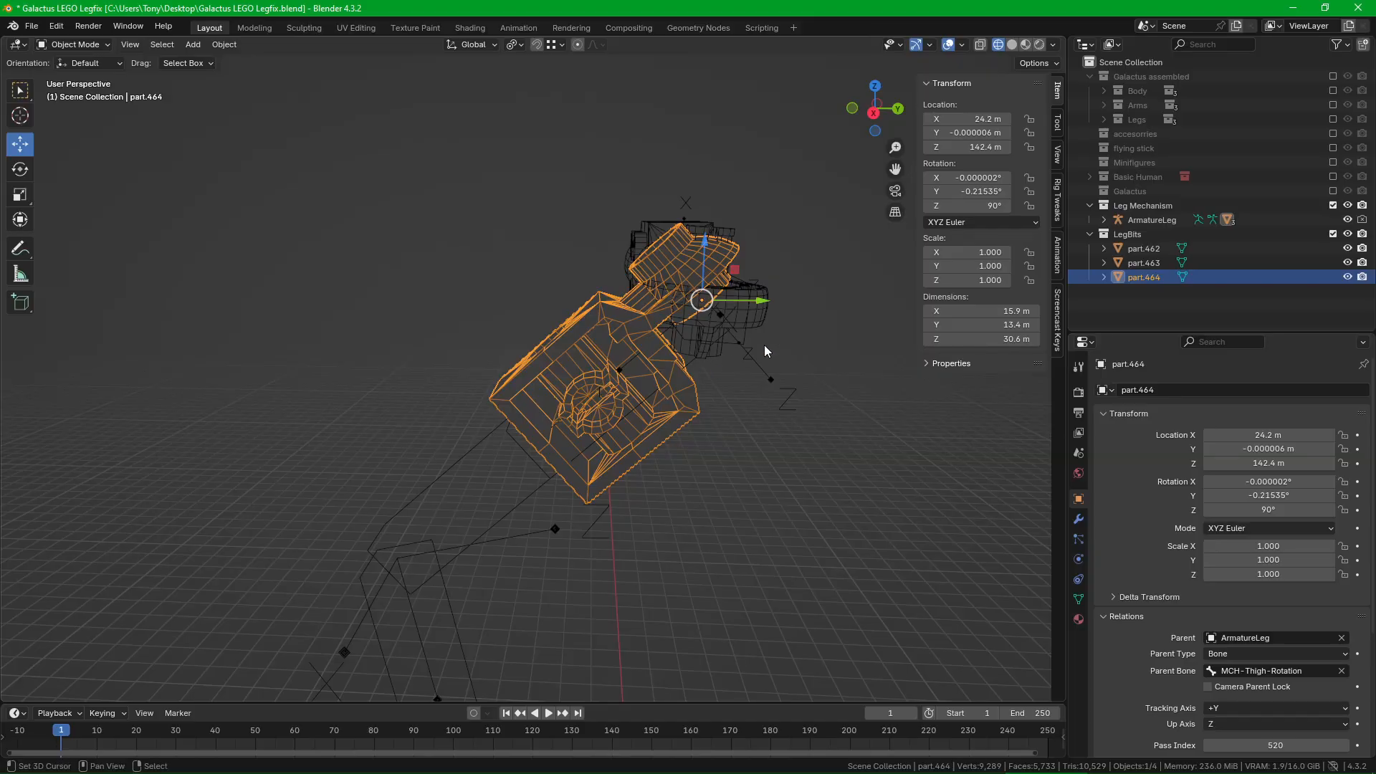
pyautogui.click(763, 313)
pyautogui.moveTo(763, 312); pyautogui.dragTo(656, 382, button='middle')
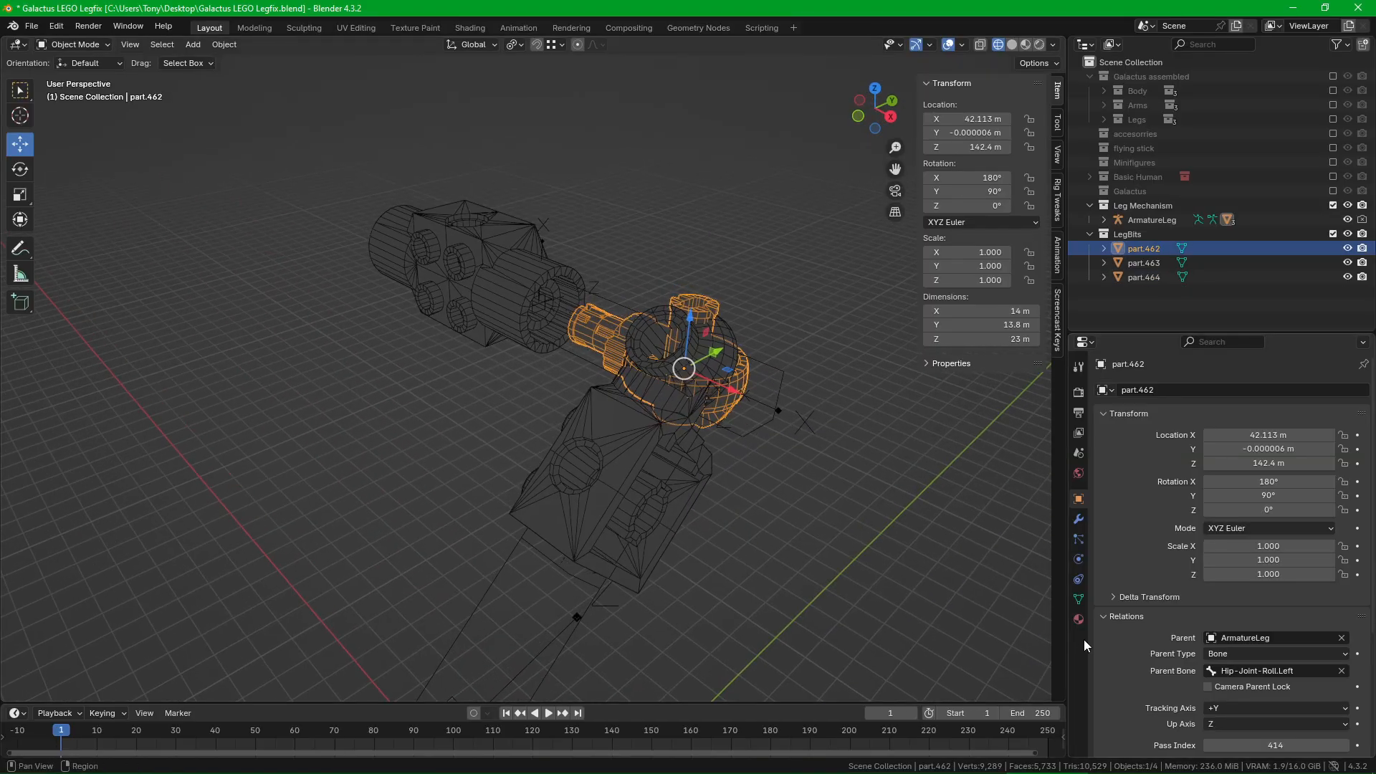
# Step: Select the Hip-Joint-Roll.Left bone in Pose Mode and examine the rotation ranges of its Transformation constraint against the leg parts
pyautogui.scroll(2, 655, 382)
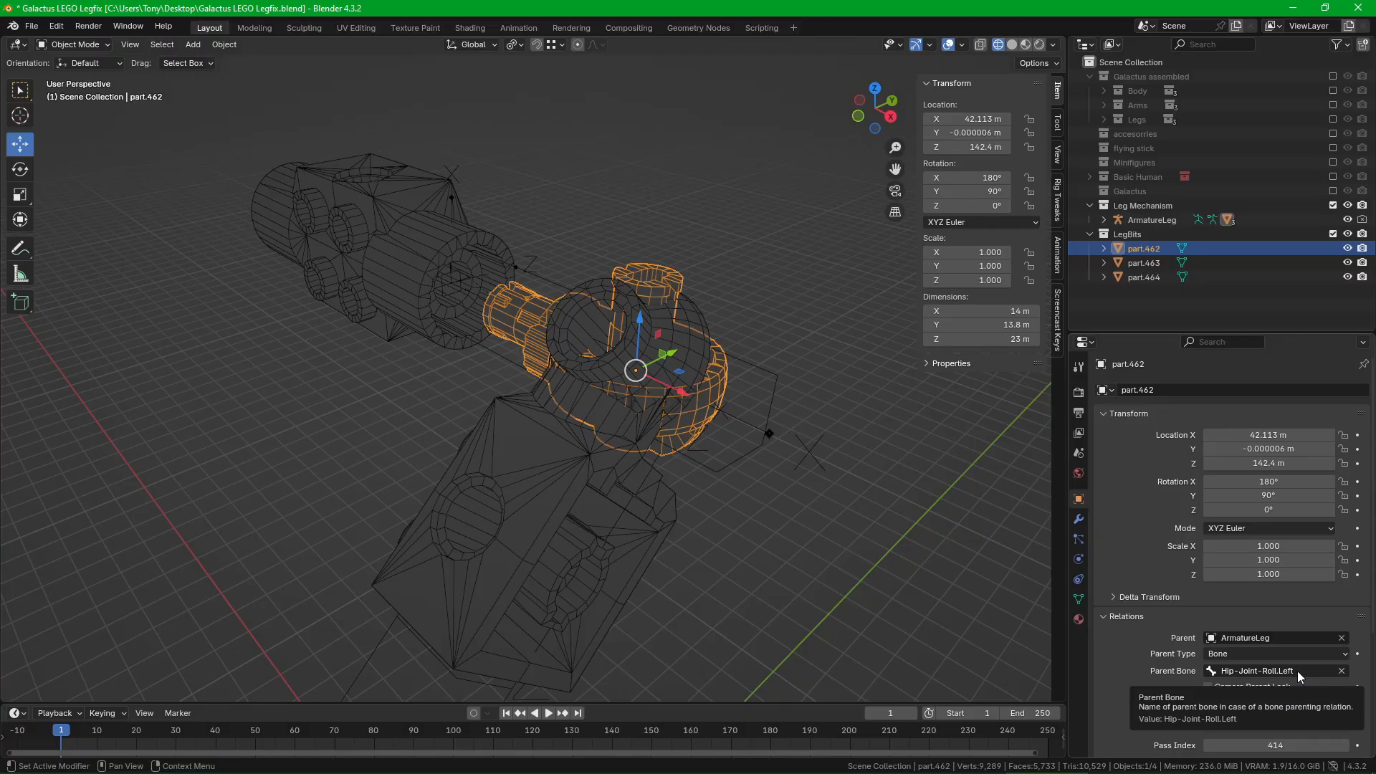
pyautogui.rightClick(772, 380)
pyautogui.hotkey('ctrl', 'Tab')
pyautogui.rightClick(773, 380)
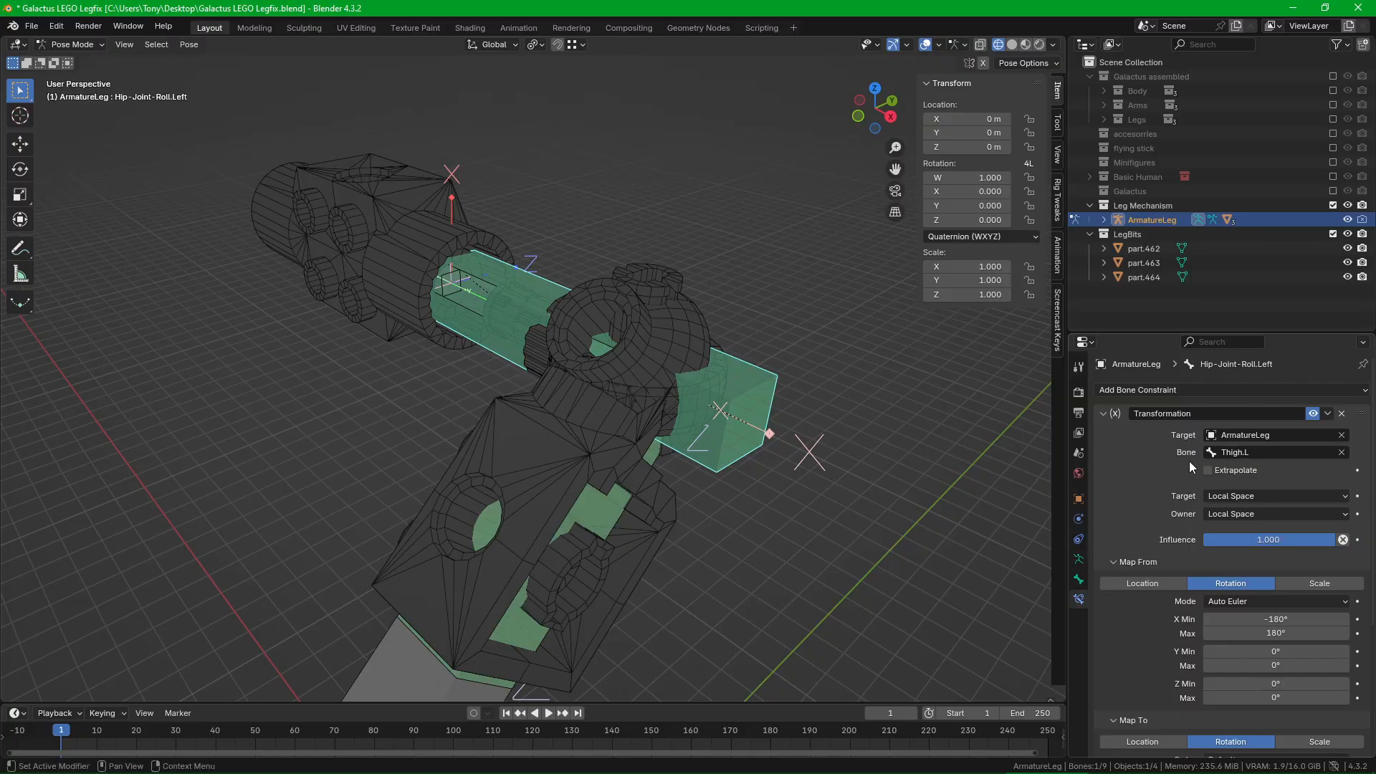
pyautogui.scroll(-4, 1176, 470)
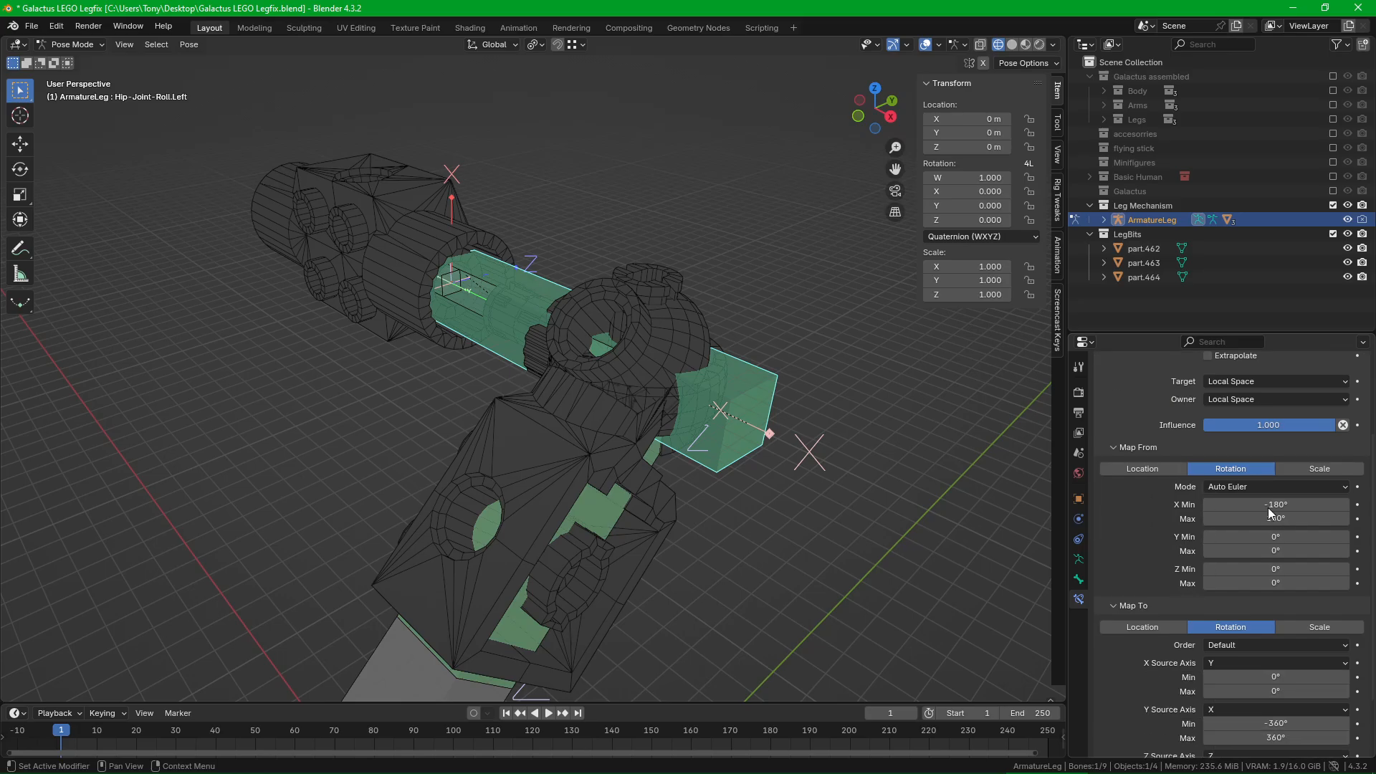
pyautogui.scroll(-1, 1271, 513)
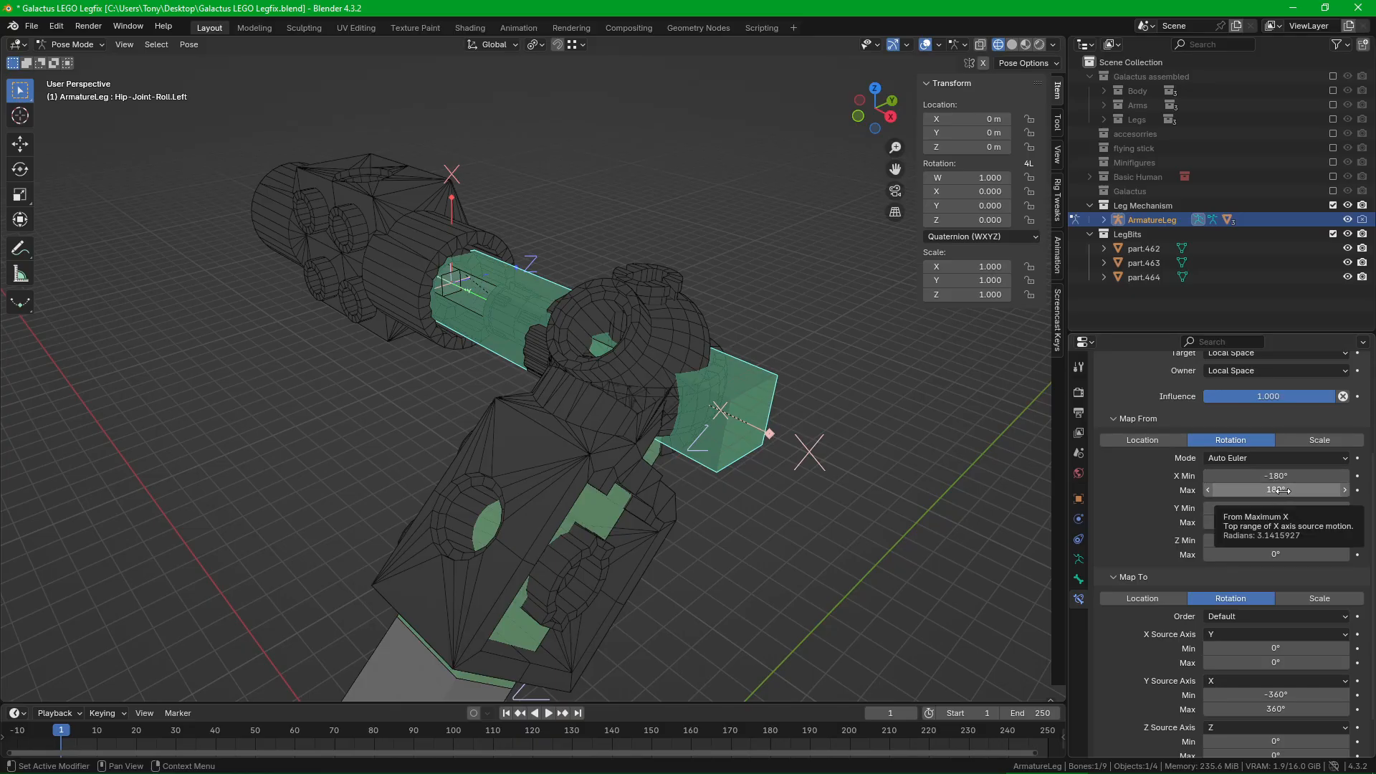
pyautogui.keyDown('shift'); pyautogui.moveTo(852, 486); pyautogui.dragTo(820, 440, button='middle'); pyautogui.keyUp('shift')
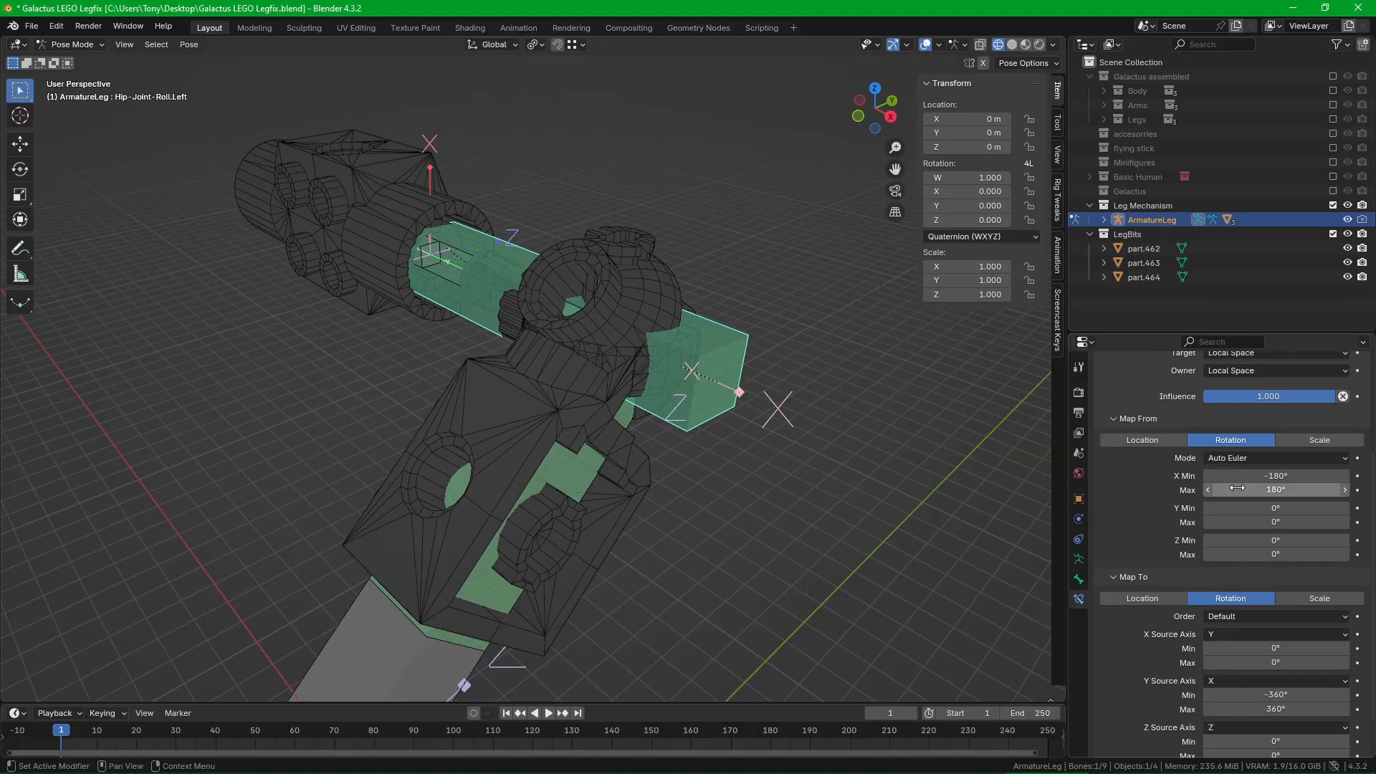
pyautogui.scroll(-2, 1151, 545)
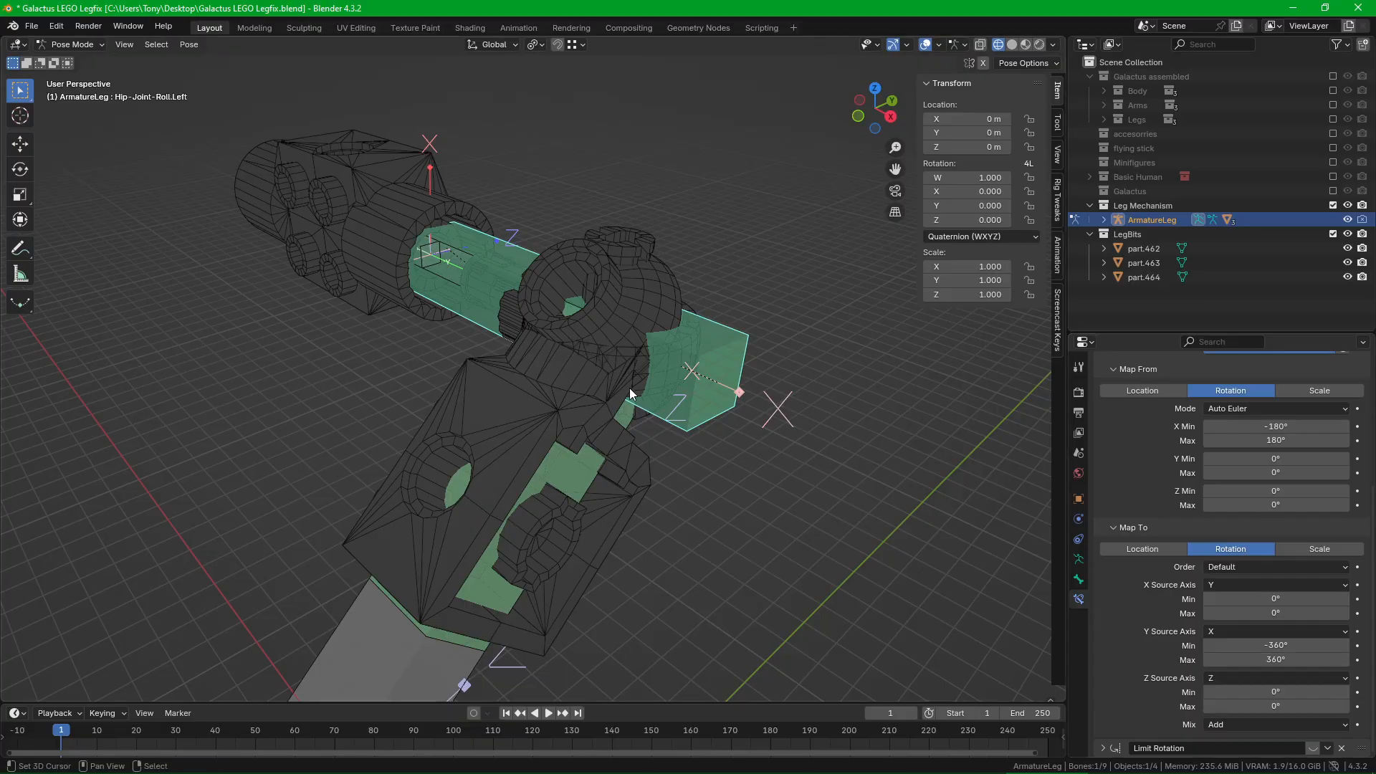
pyautogui.moveTo(717, 380); pyautogui.dragTo(526, 384, button='middle')
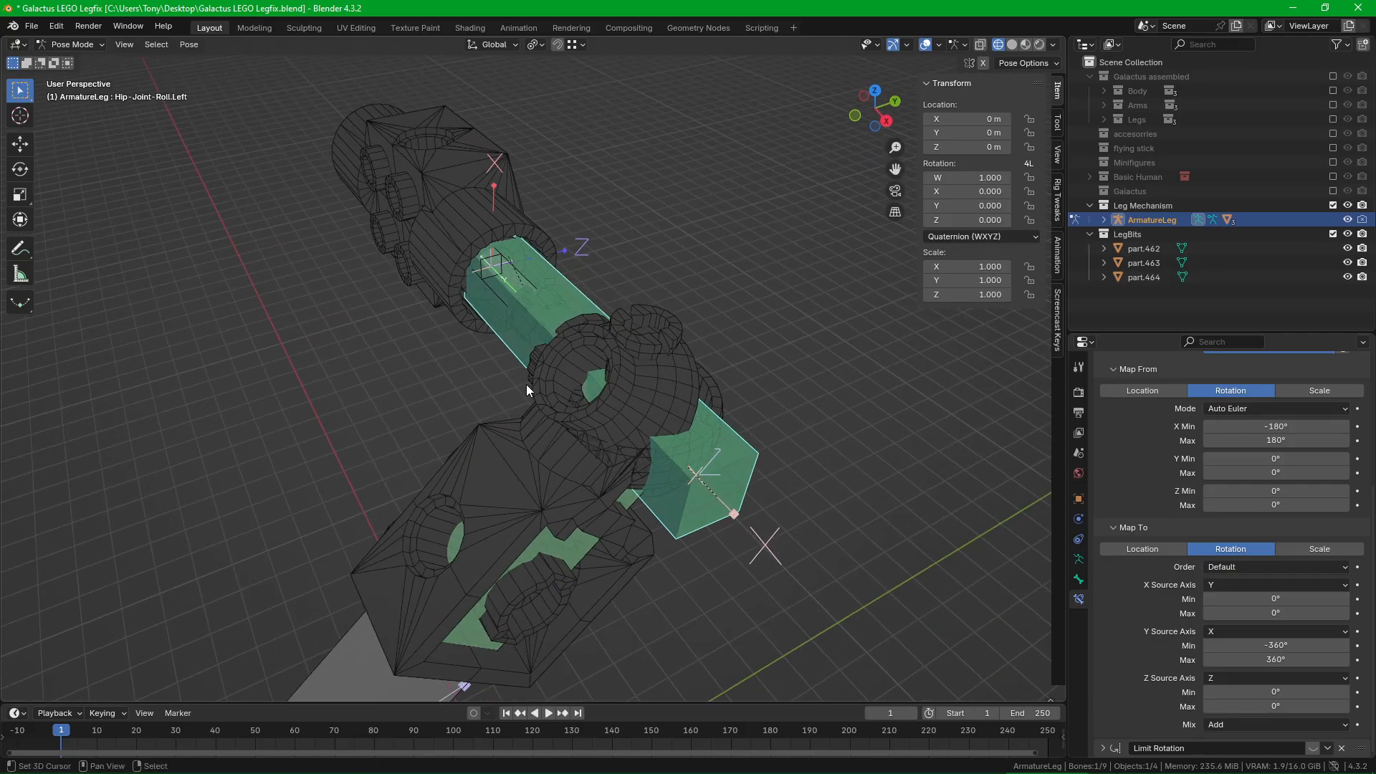
pyautogui.moveTo(624, 304); pyautogui.dragTo(720, 307, button='middle')
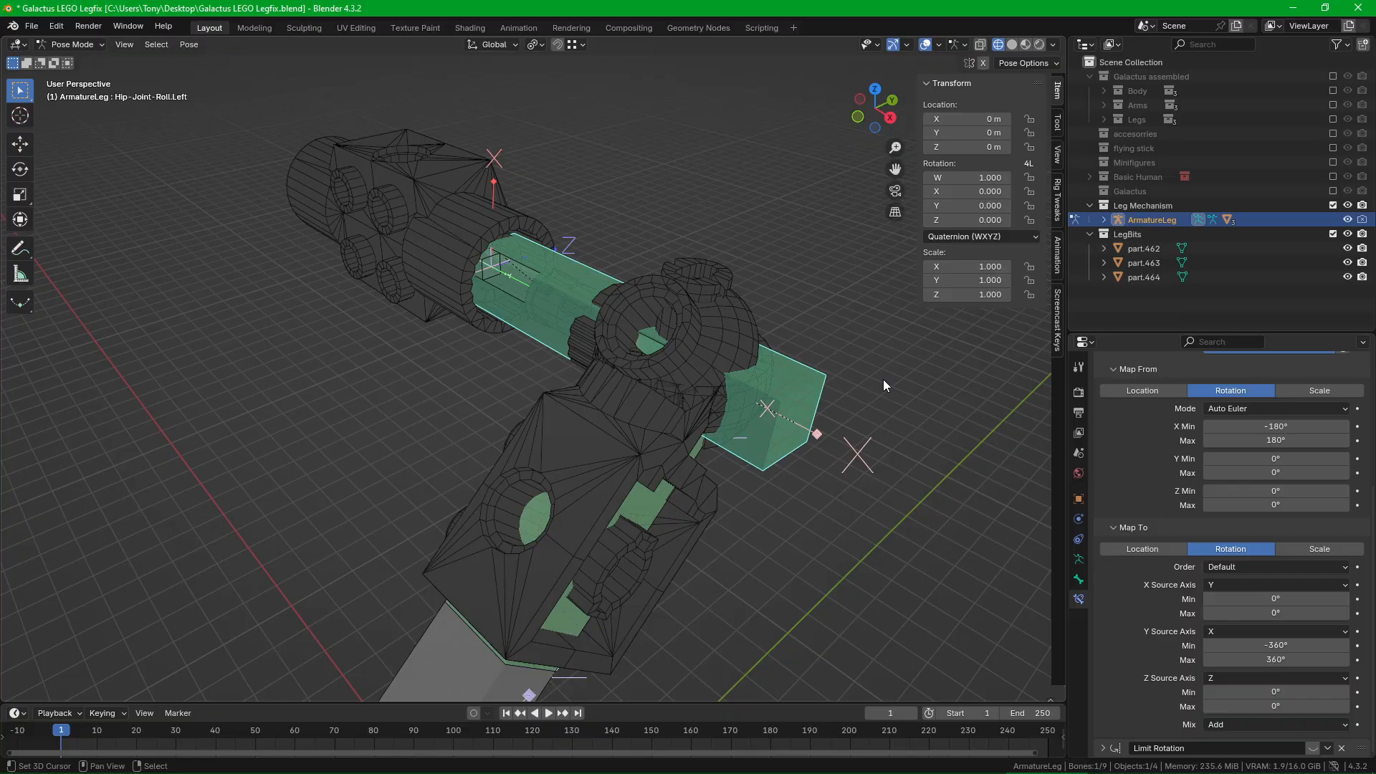
# Step: Set the Transformation constraint's Map To Y rotation to a minimum of -180° and a maximum of 180°
pyautogui.click(1279, 645)
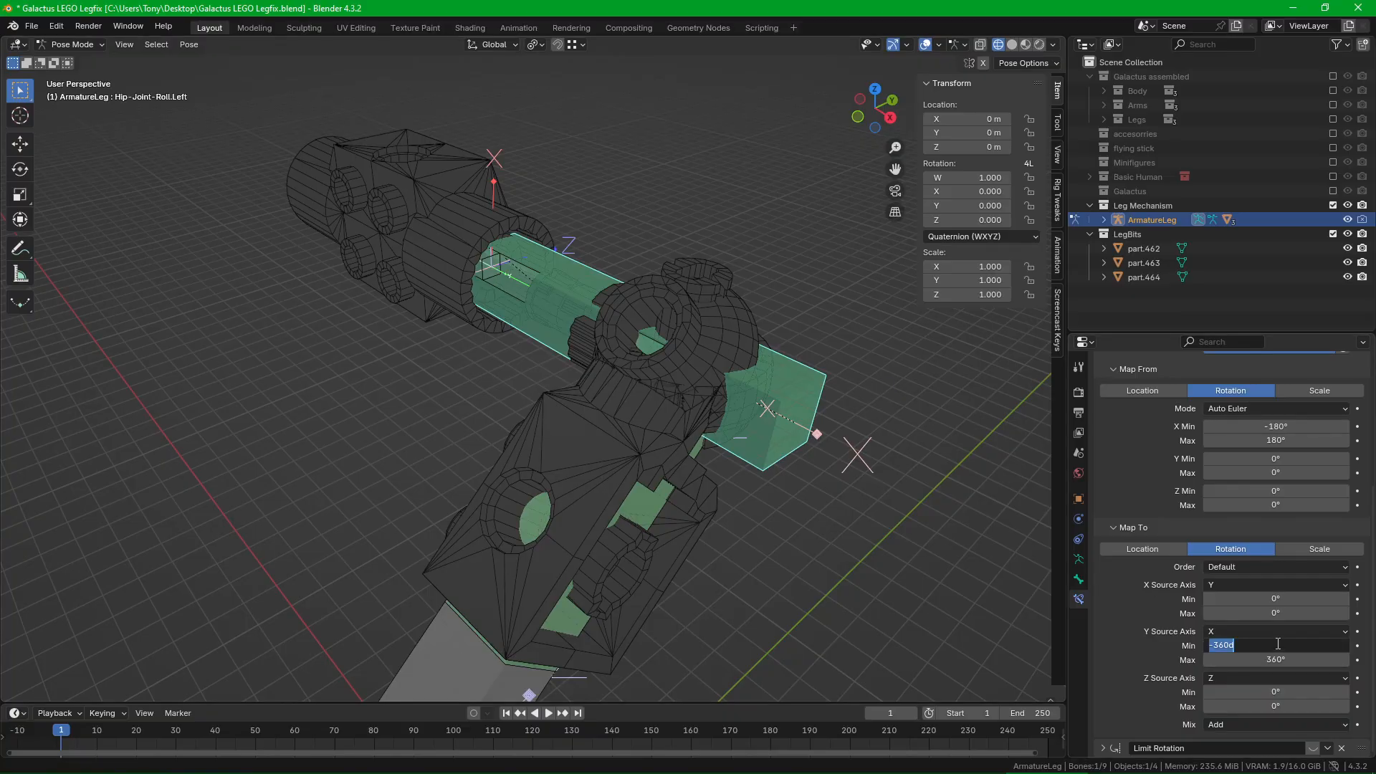
pyautogui.write('-180')
pyautogui.press('Tab')
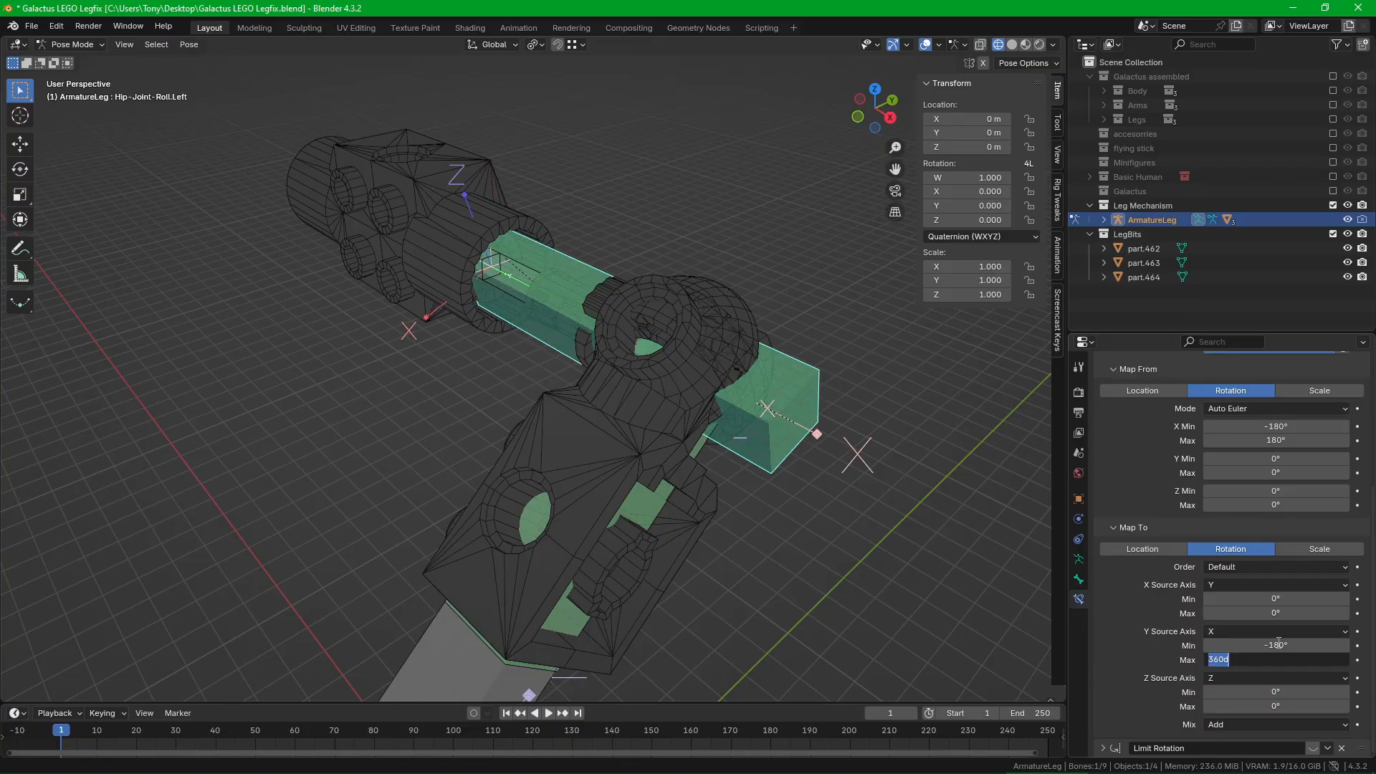
pyautogui.write('11')
pyautogui.write('80')
pyautogui.press('Return')
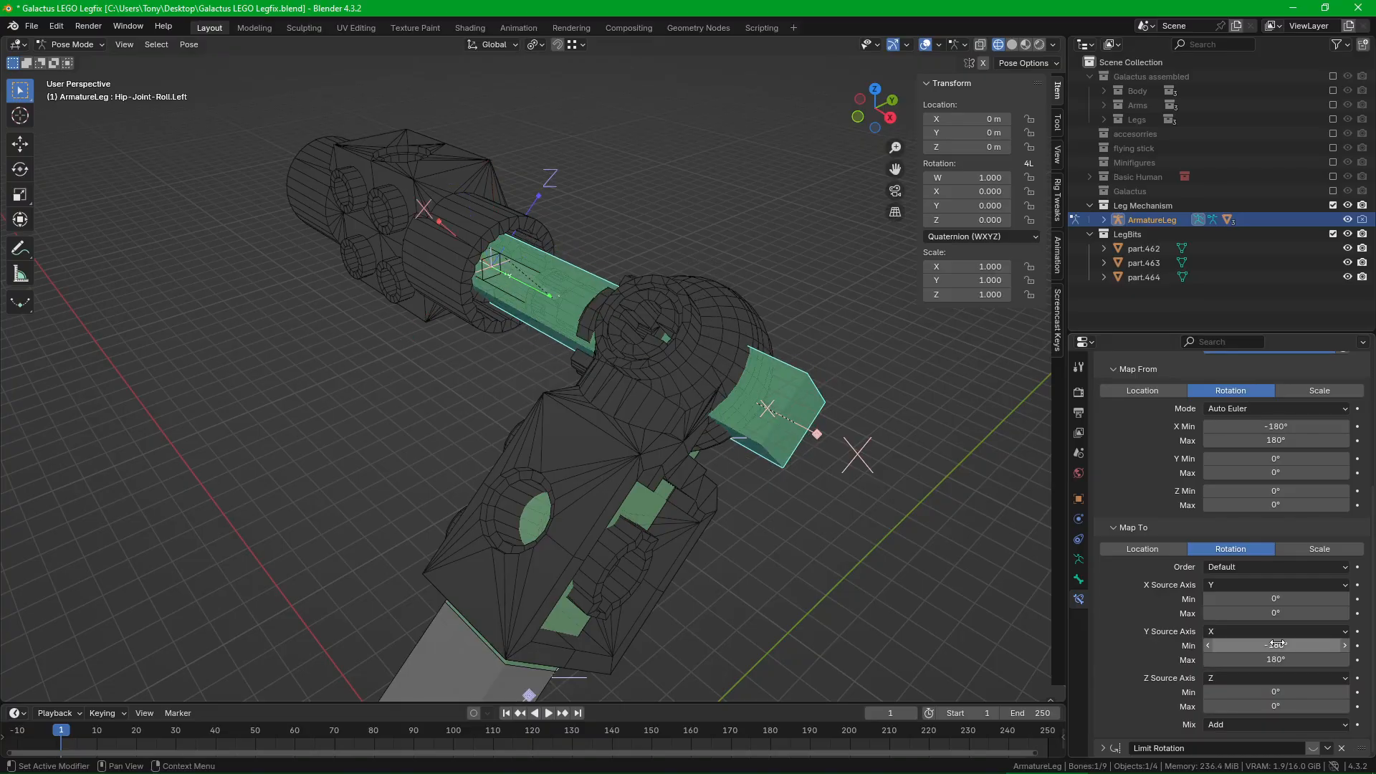
# Step: Test the hip joint by trial-moving Foot IK Control Left along global Z and within the YZ plane
pyautogui.scroll(-5, 645, 470)
pyautogui.click(644, 466)
pyautogui.moveTo(589, 337); pyautogui.dragTo(485, 620, button='middle')
pyautogui.rightClick(421, 668)
pyautogui.moveTo(684, 582); pyautogui.dragTo(648, 549, button='middle')
pyautogui.press('g')
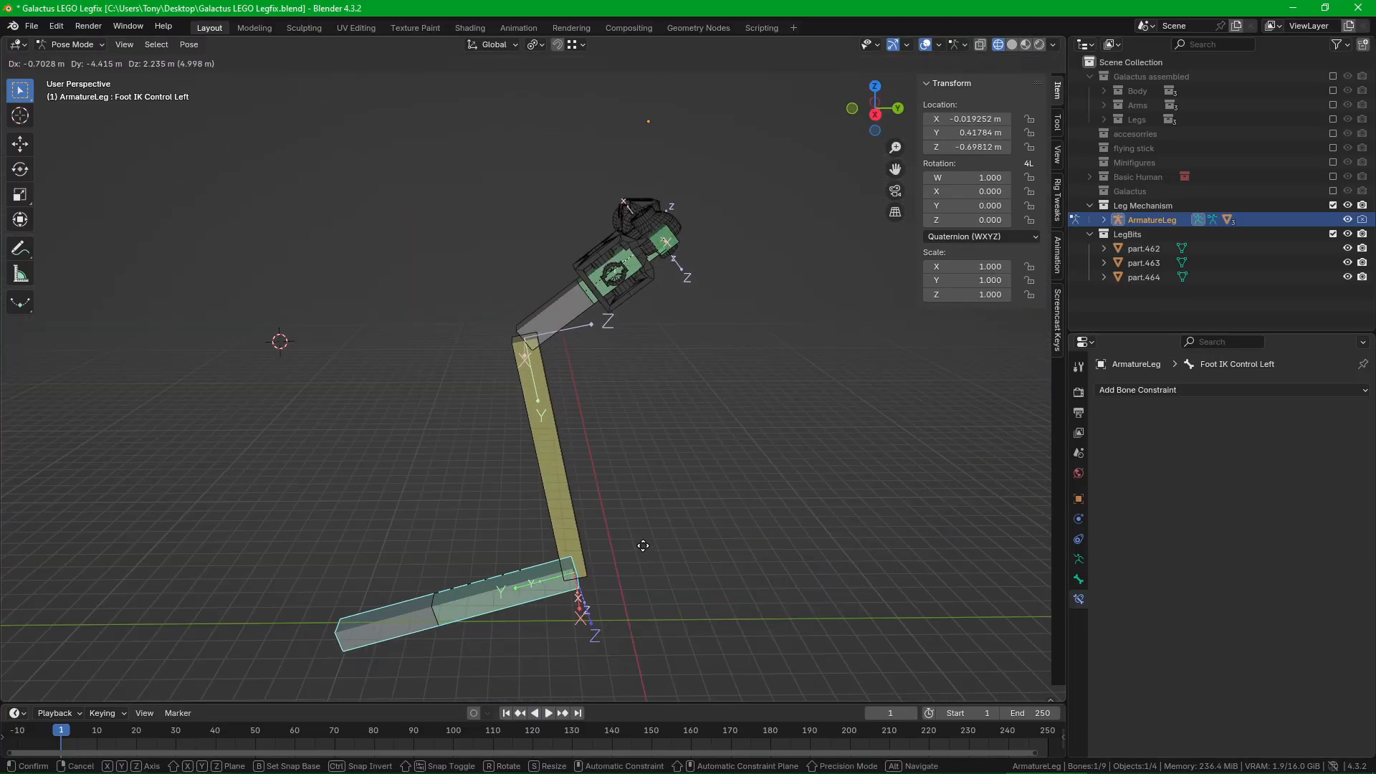
pyautogui.press('z')
pyautogui.click(586, 355)
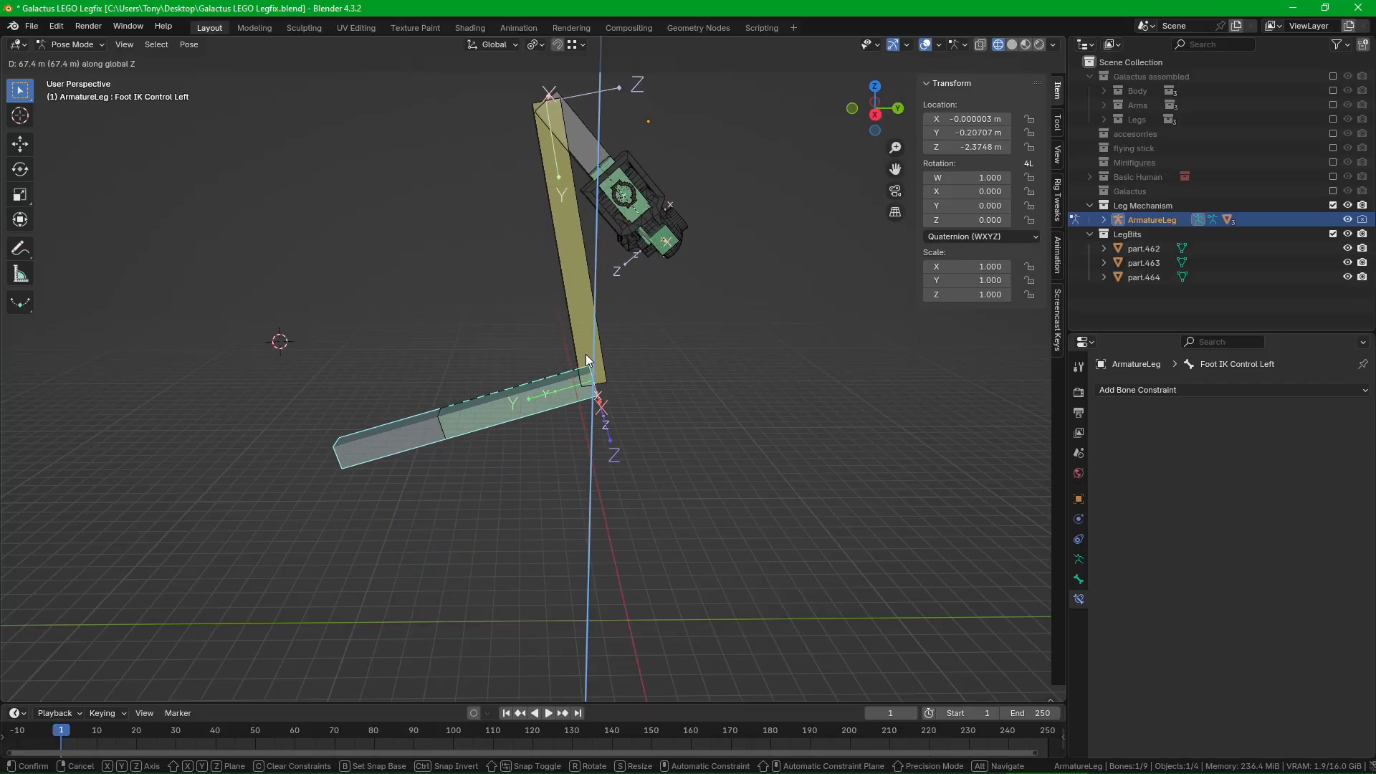
pyautogui.moveTo(586, 355); pyautogui.dragTo(721, 440, button='middle')
pyautogui.press('g')
pyautogui.hotkey('shift', 'x')
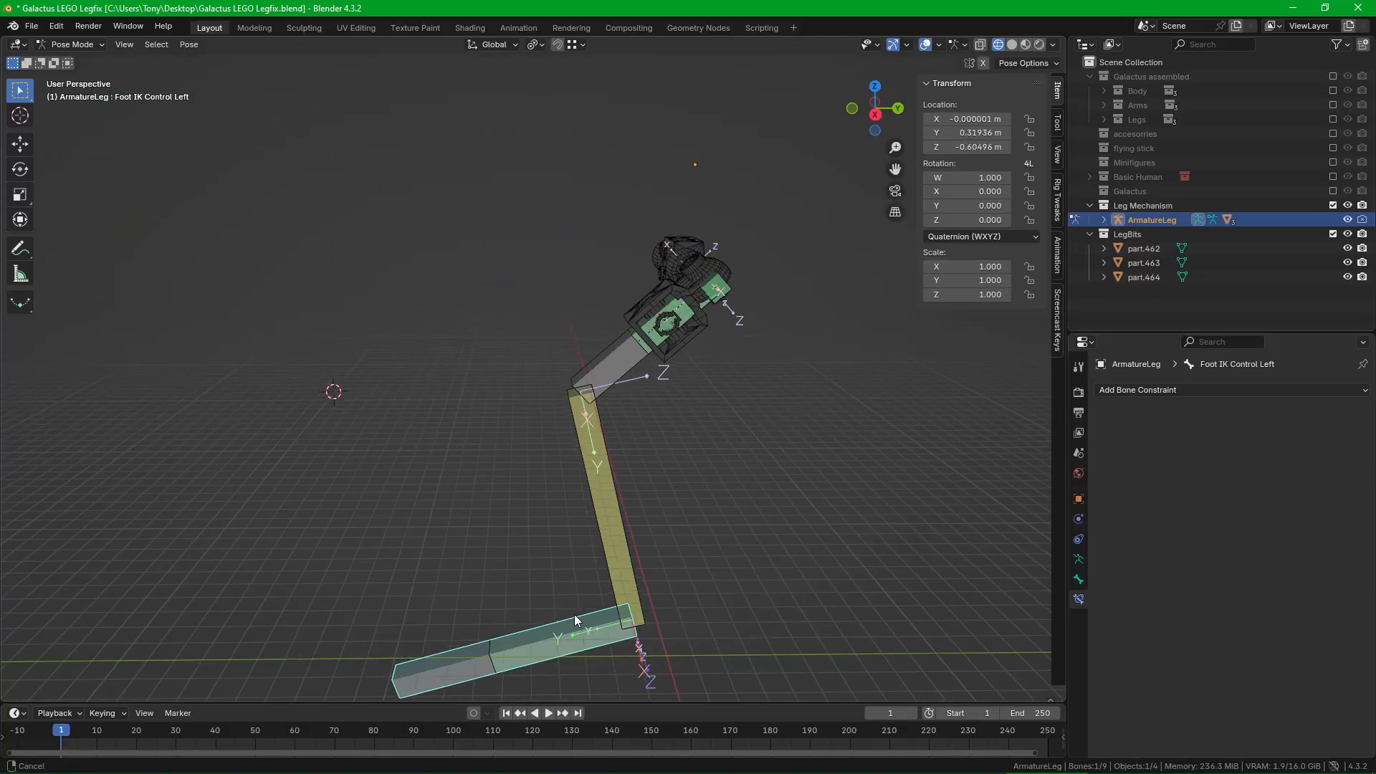
# Step: Select the distant leg pole target bone together with Foot IK Control Left
pyautogui.scroll(-2, 574, 621)
pyautogui.keyDown('shift'); pyautogui.moveTo(456, 513); pyautogui.dragTo(619, 634, button='middle'); pyautogui.keyUp('shift')
pyautogui.scroll(-2, 482, 590)
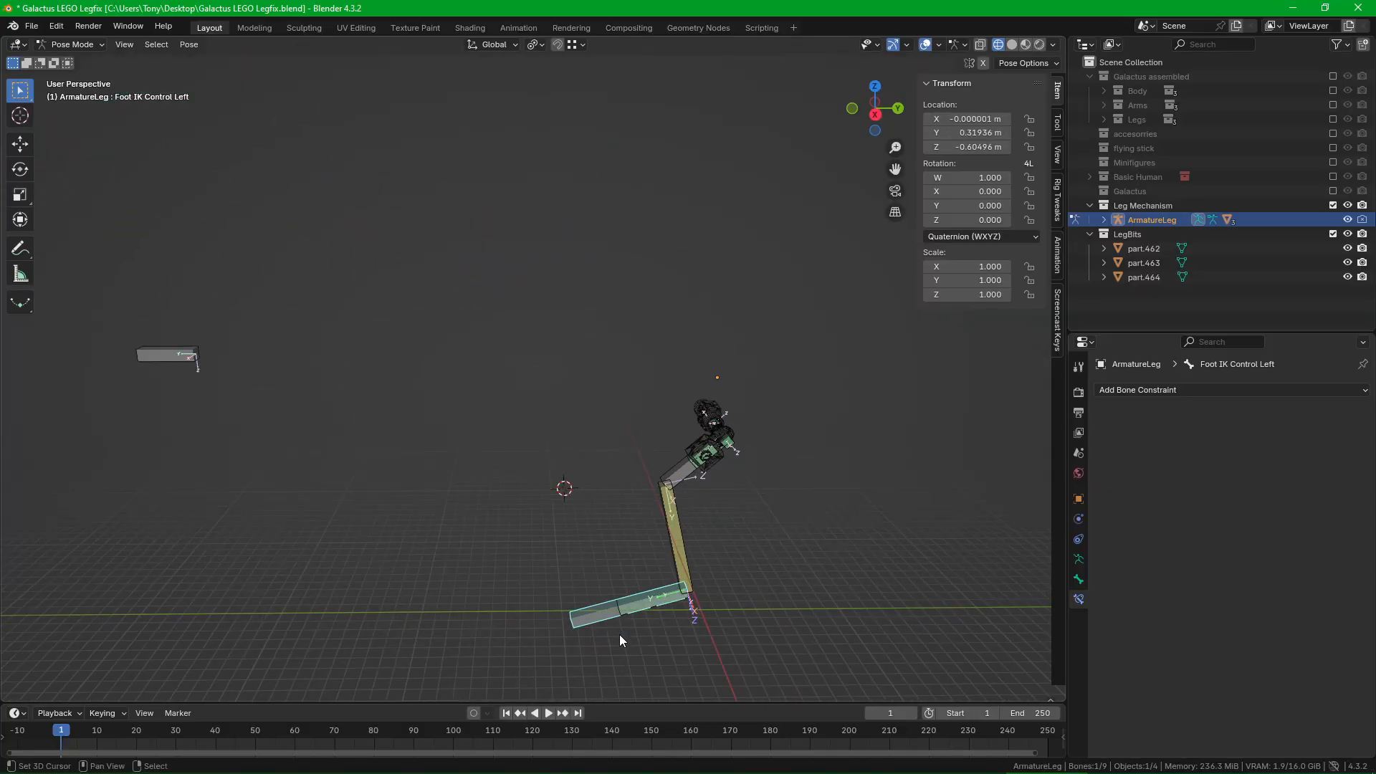
pyautogui.rightClick(188, 360)
pyautogui.rightClick(587, 627)
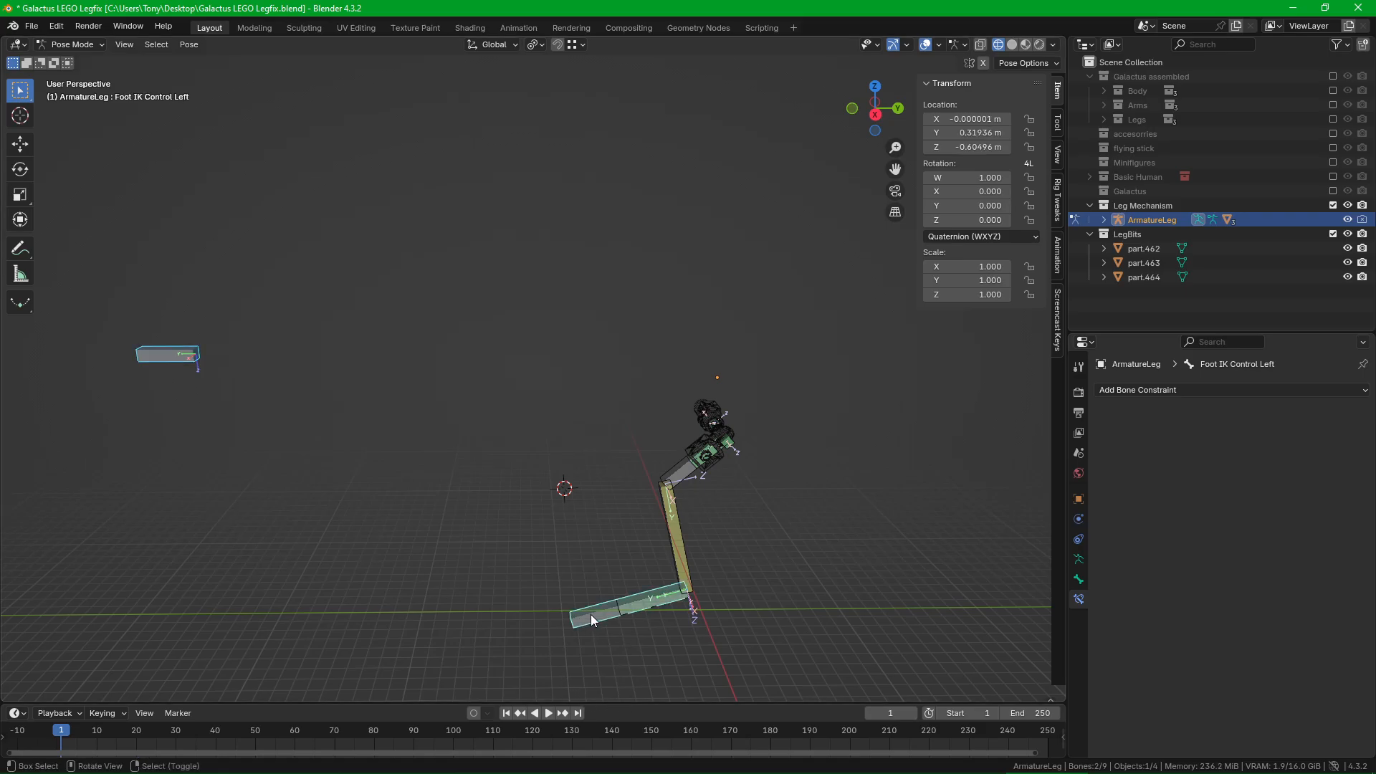
# Step: Snap the 3D cursor to the Hip-Joint-Roll.Left bone
pyautogui.scroll(8, 725, 507)
pyautogui.rightClick(699, 496)
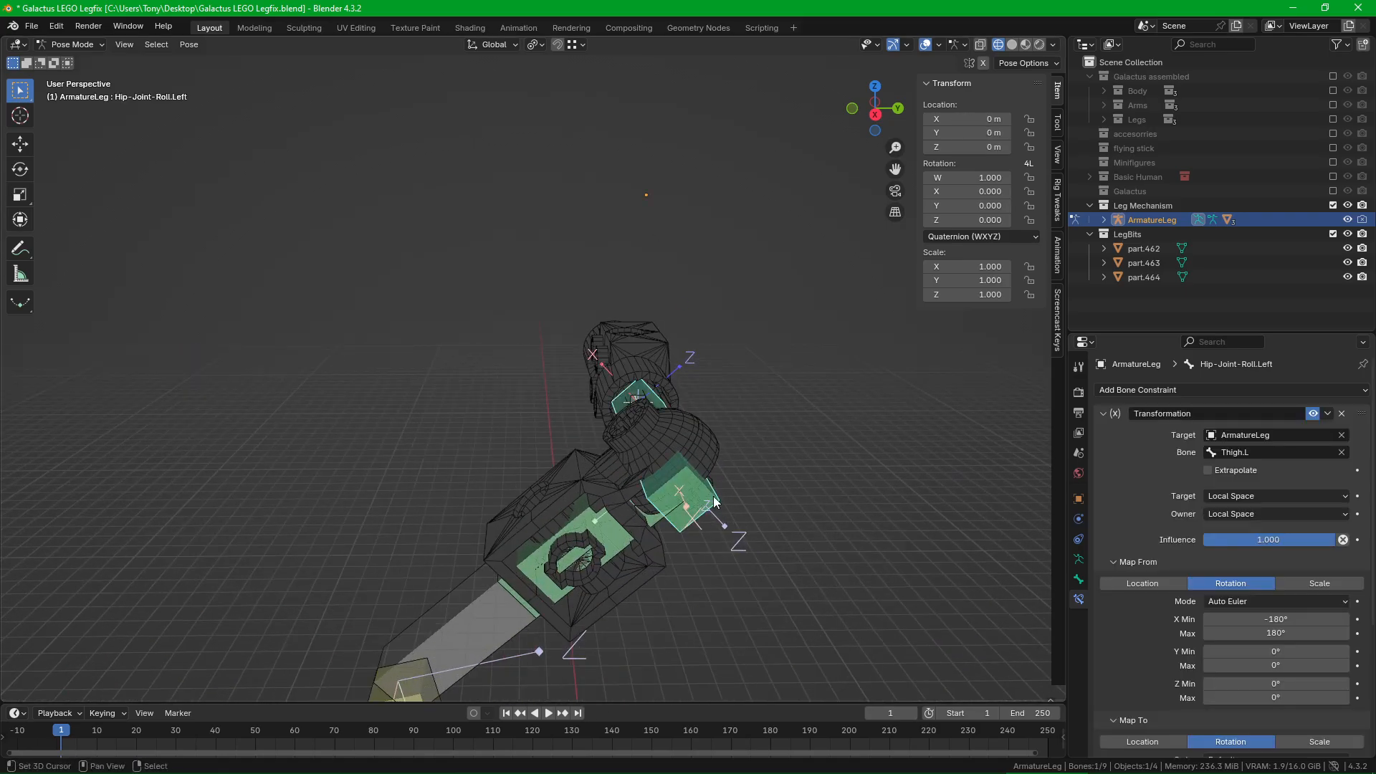
pyautogui.moveTo(699, 496); pyautogui.dragTo(726, 500, button='middle')
pyautogui.hotkey('shift', 's')
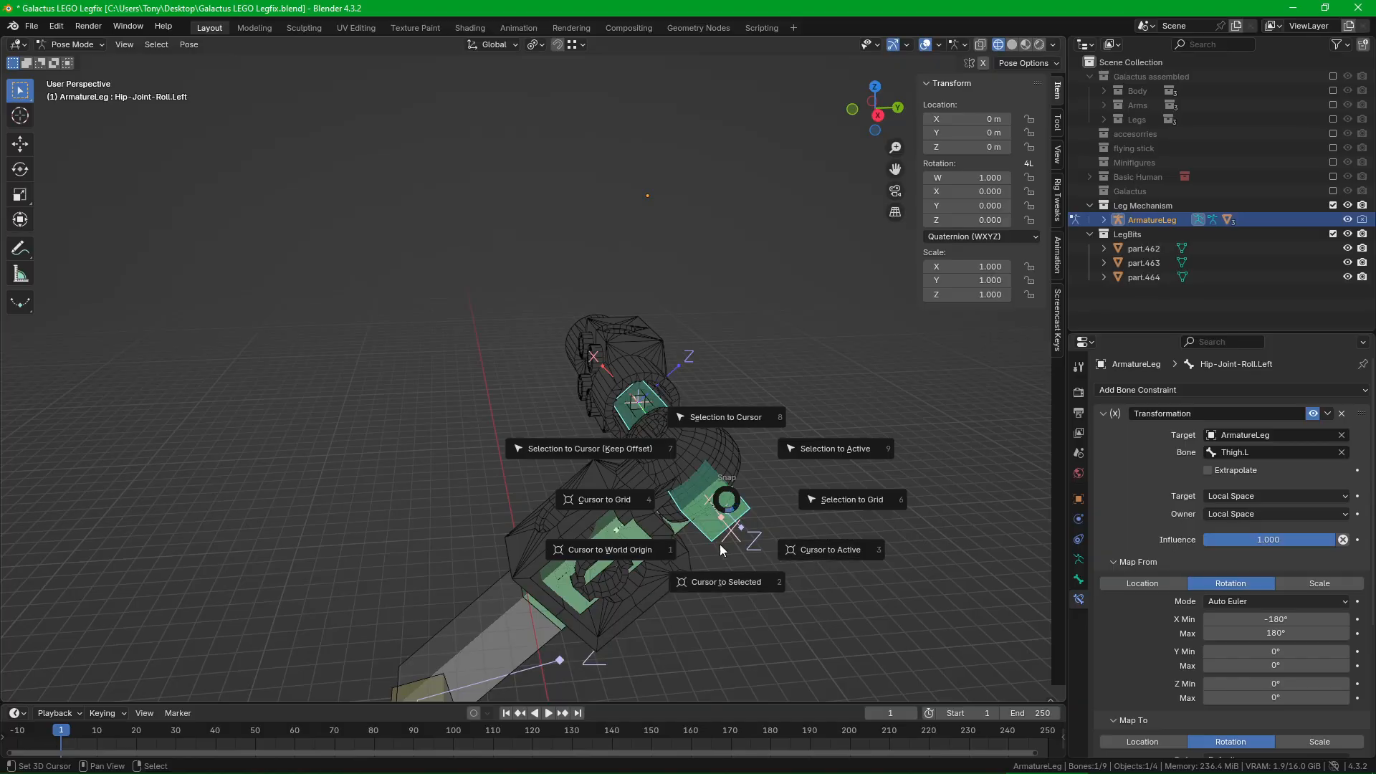
pyautogui.click(728, 421)
pyautogui.hotkey('ctrl', 'z')
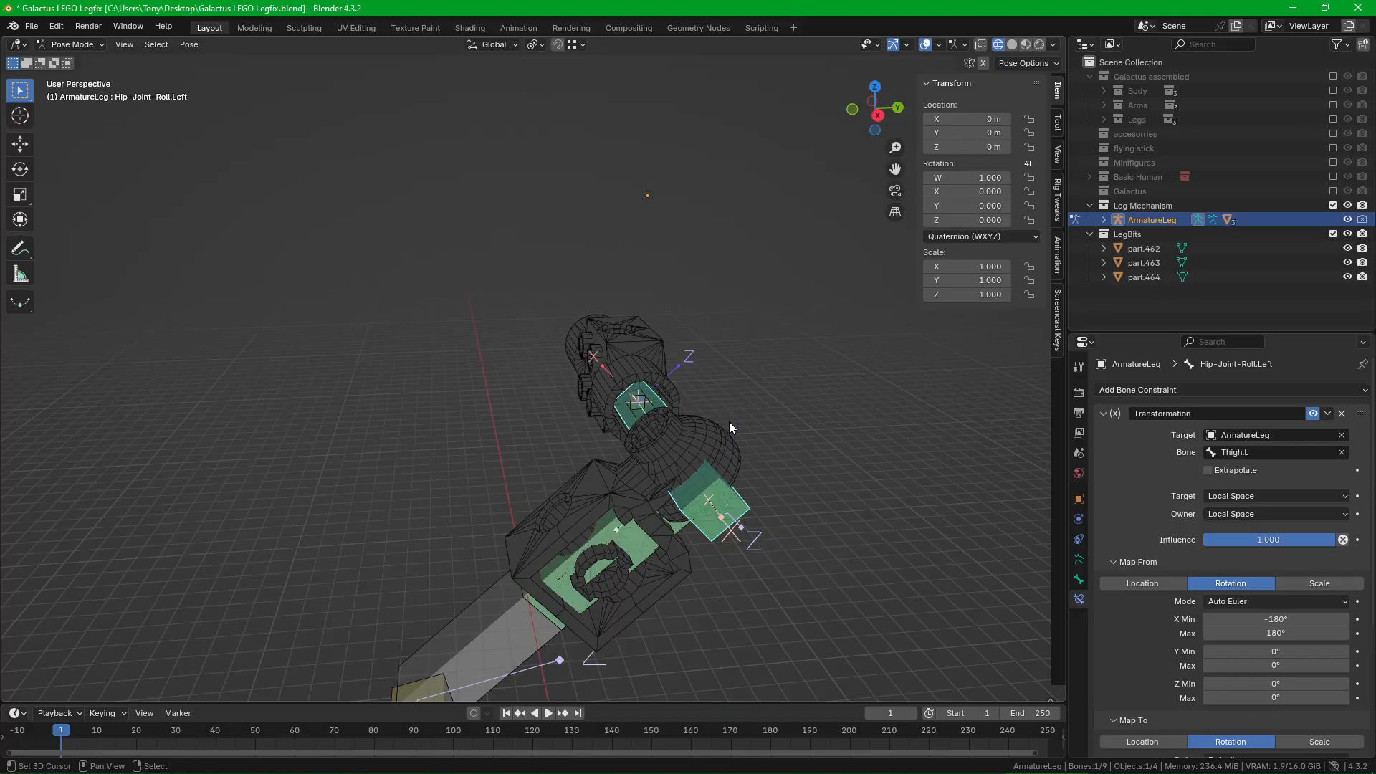
pyautogui.hotkey('shift', 's')
pyautogui.click(739, 509)
# Step: Set the transform pivot point to 3D Cursor and select Foot IK Control Left with Pole target Leg .L
pyautogui.moveTo(738, 509); pyautogui.dragTo(820, 566, button='middle')
pyautogui.scroll(-3, 779, 605)
pyautogui.press('.')
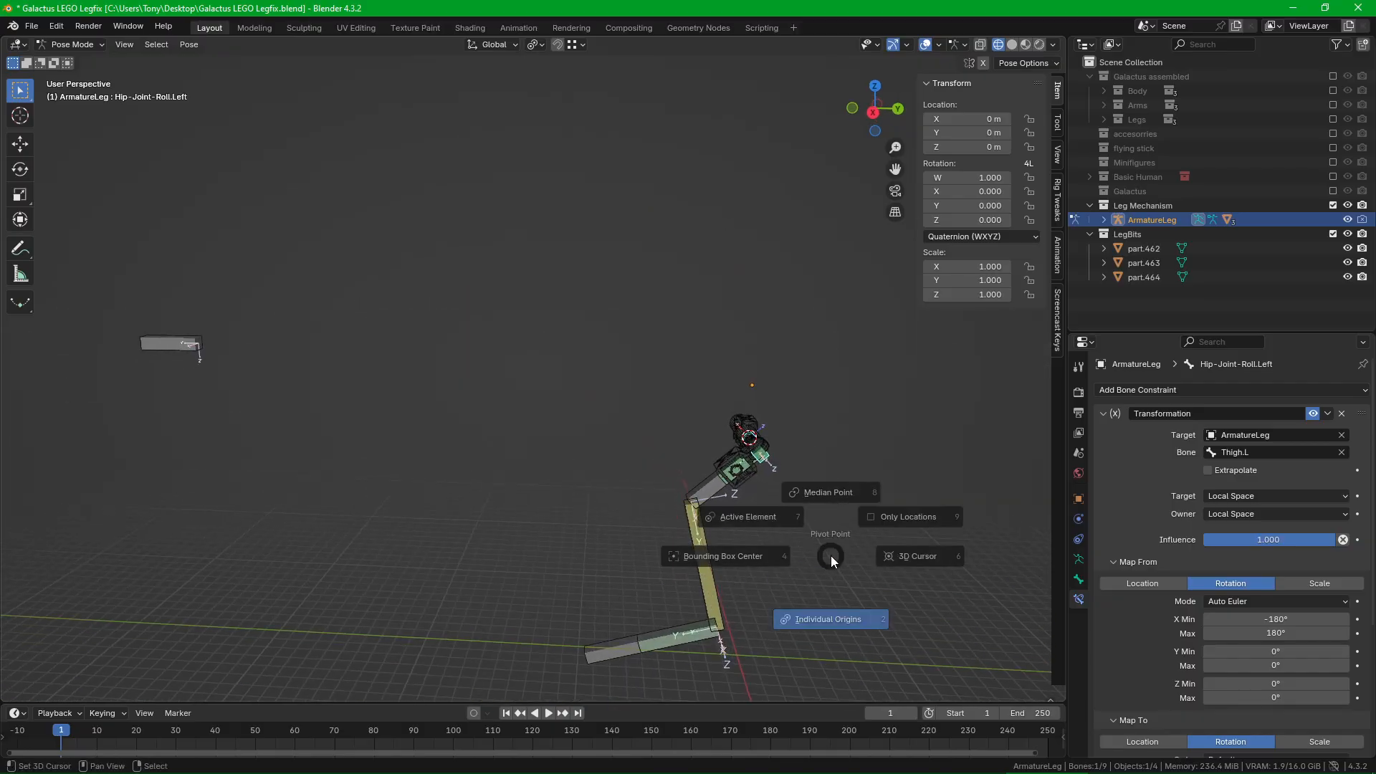
pyautogui.click(574, 661)
pyautogui.press('KP_Decimal')
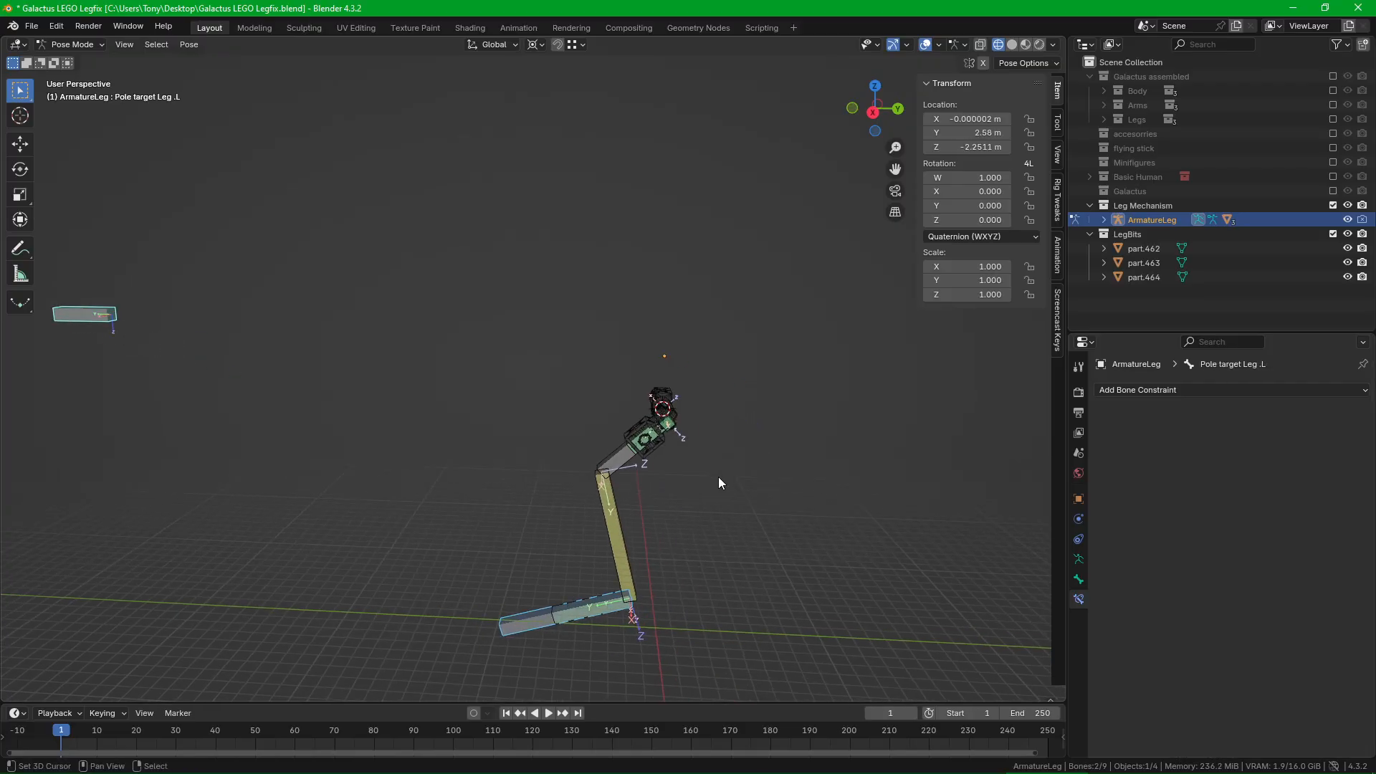
# Step: Test-rotate the foot control and pole target around global X about the hip to watch the joint follow the thigh
pyautogui.press('r')
pyautogui.press('x')
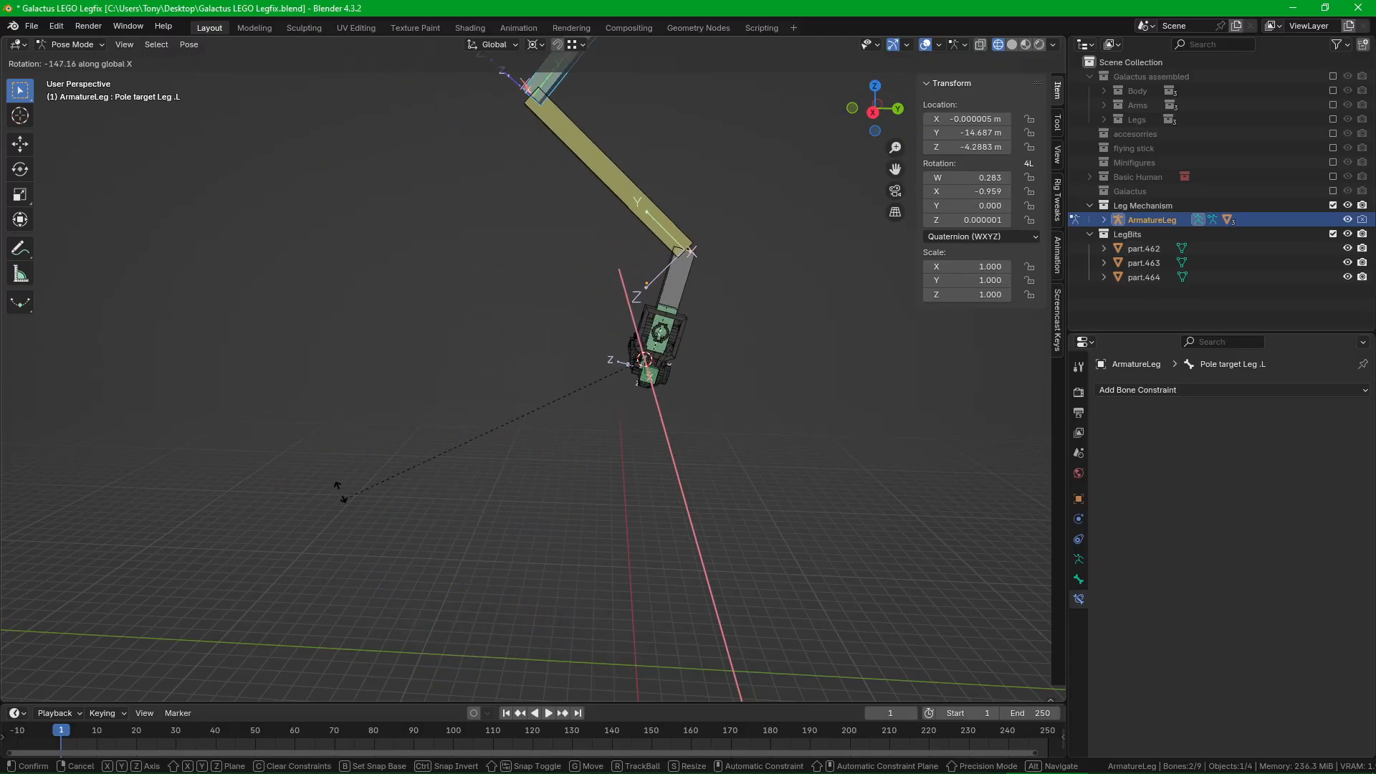
pyautogui.press('Escape')
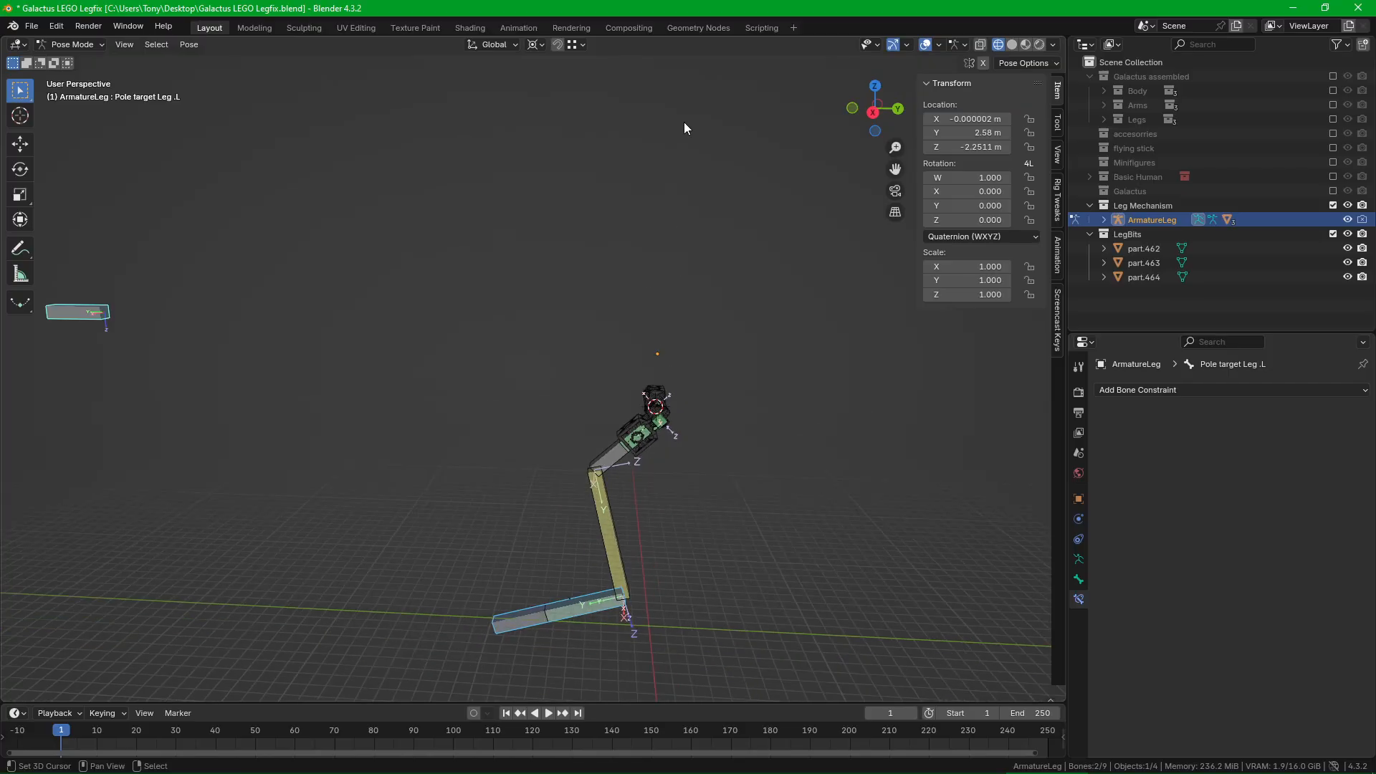
pyautogui.press('r')
pyautogui.press('x')
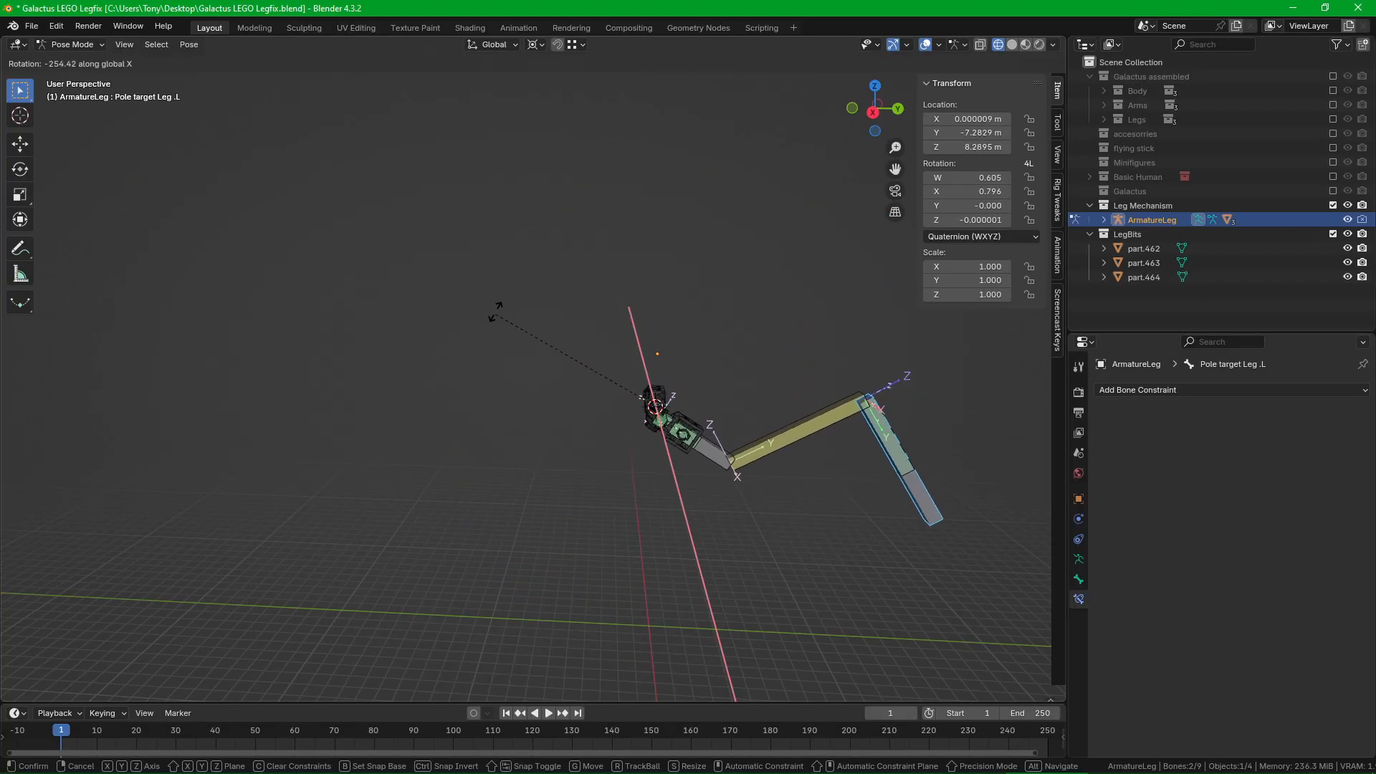
pyautogui.rightClick(736, 209)
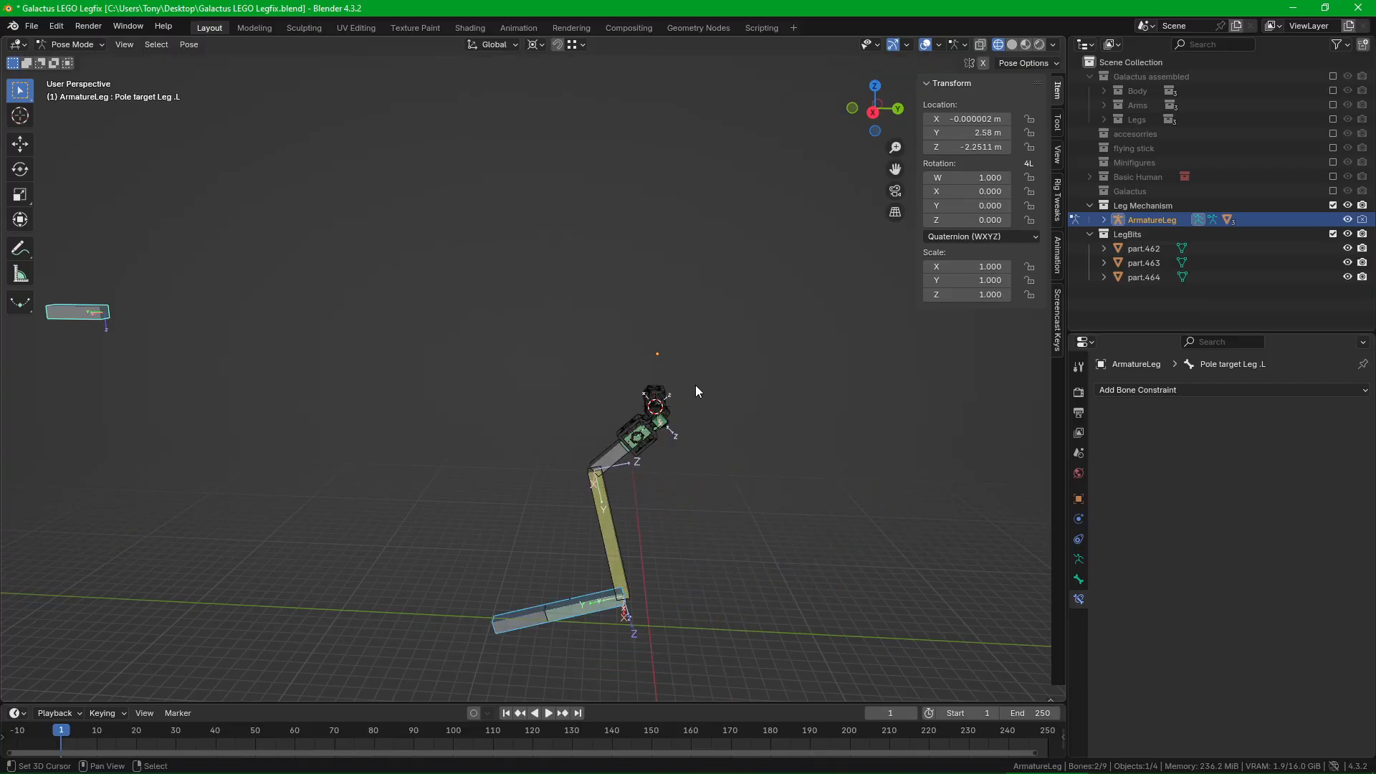
# Step: Set Hip-Joint-Roll.Left's Transformation constraint to map X rotation from -90° to 90° onto Y rotation from -90° to 90°
pyautogui.scroll(5, 697, 391)
pyautogui.keyDown('shift'); pyautogui.moveTo(713, 384); pyautogui.dragTo(700, 485, button='middle'); pyautogui.keyUp('shift')
pyautogui.hotkey('ctrl', 'Tab')
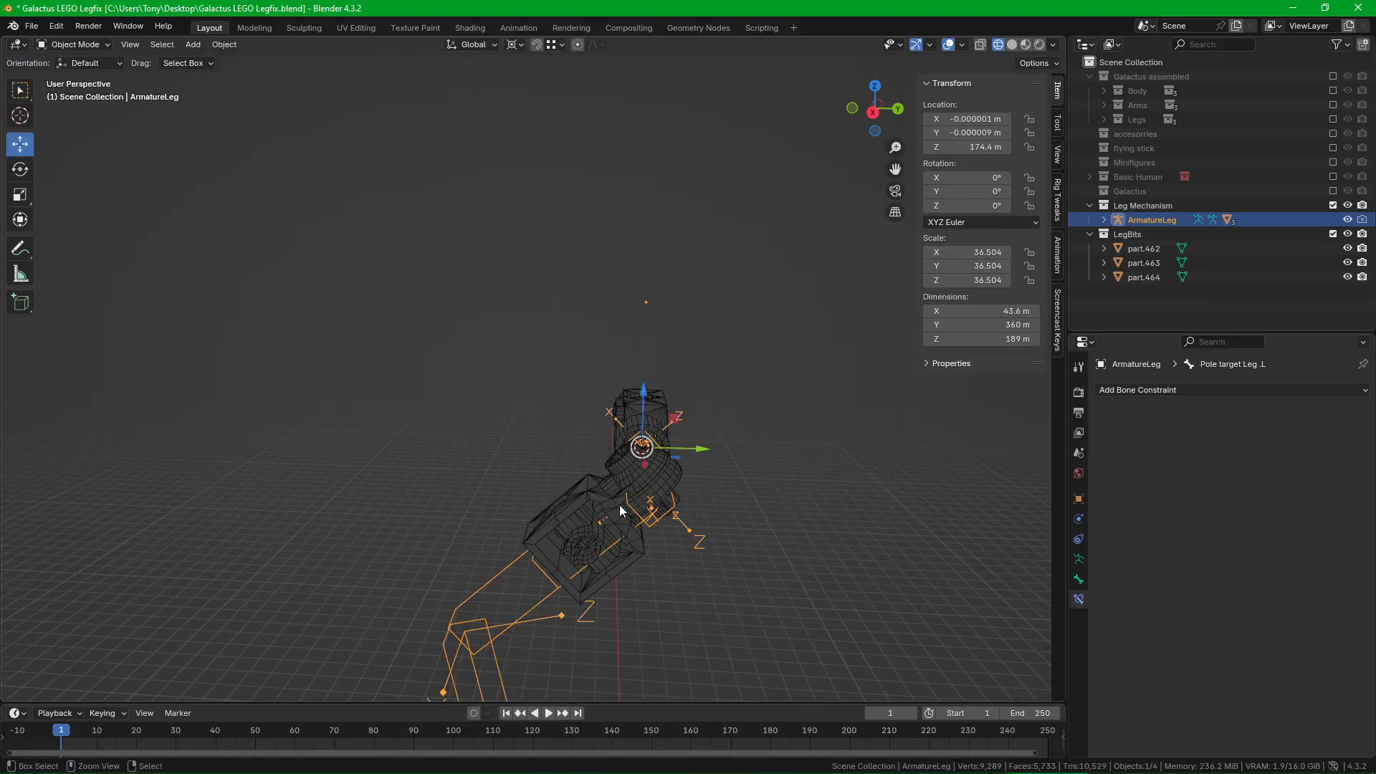
pyautogui.hotkey('ctrl', 'Tab')
pyautogui.click(672, 513)
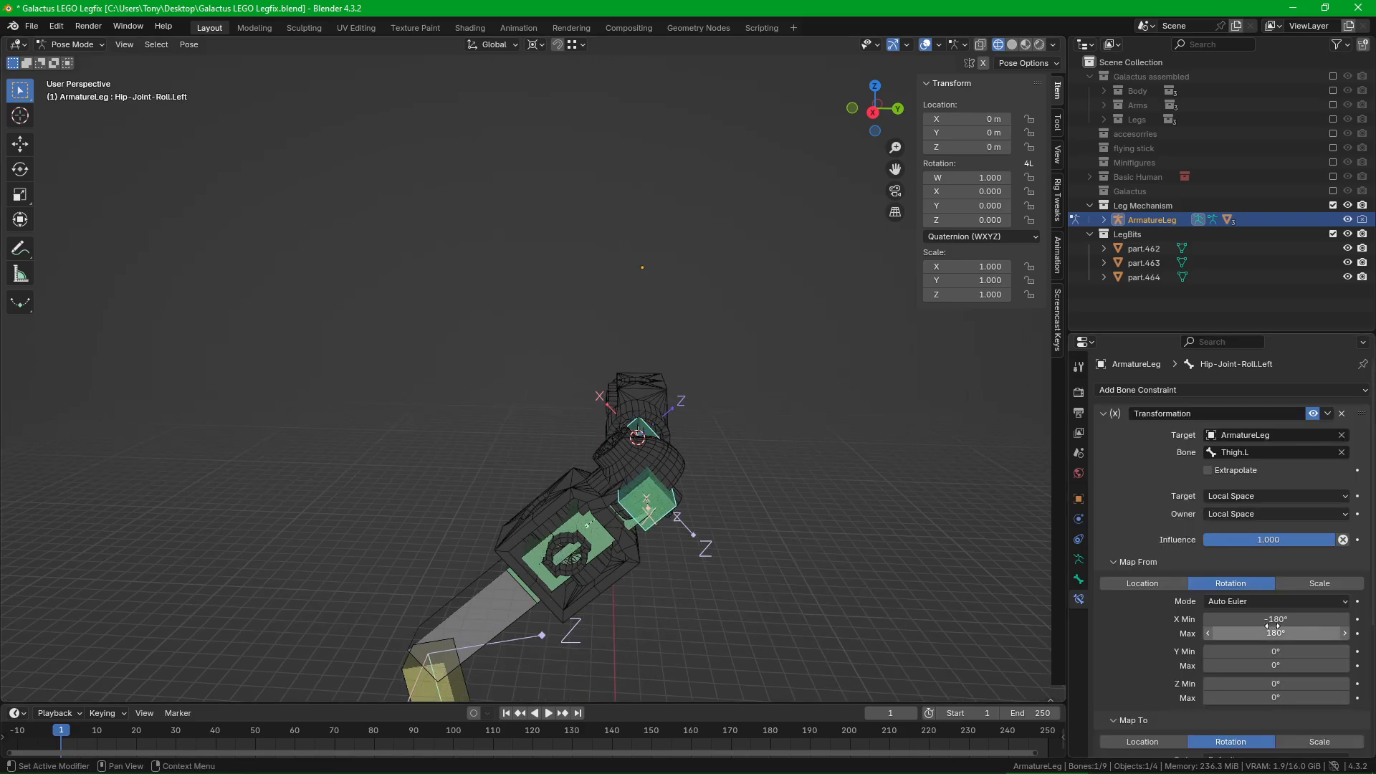
pyautogui.scroll(-5, 1273, 627)
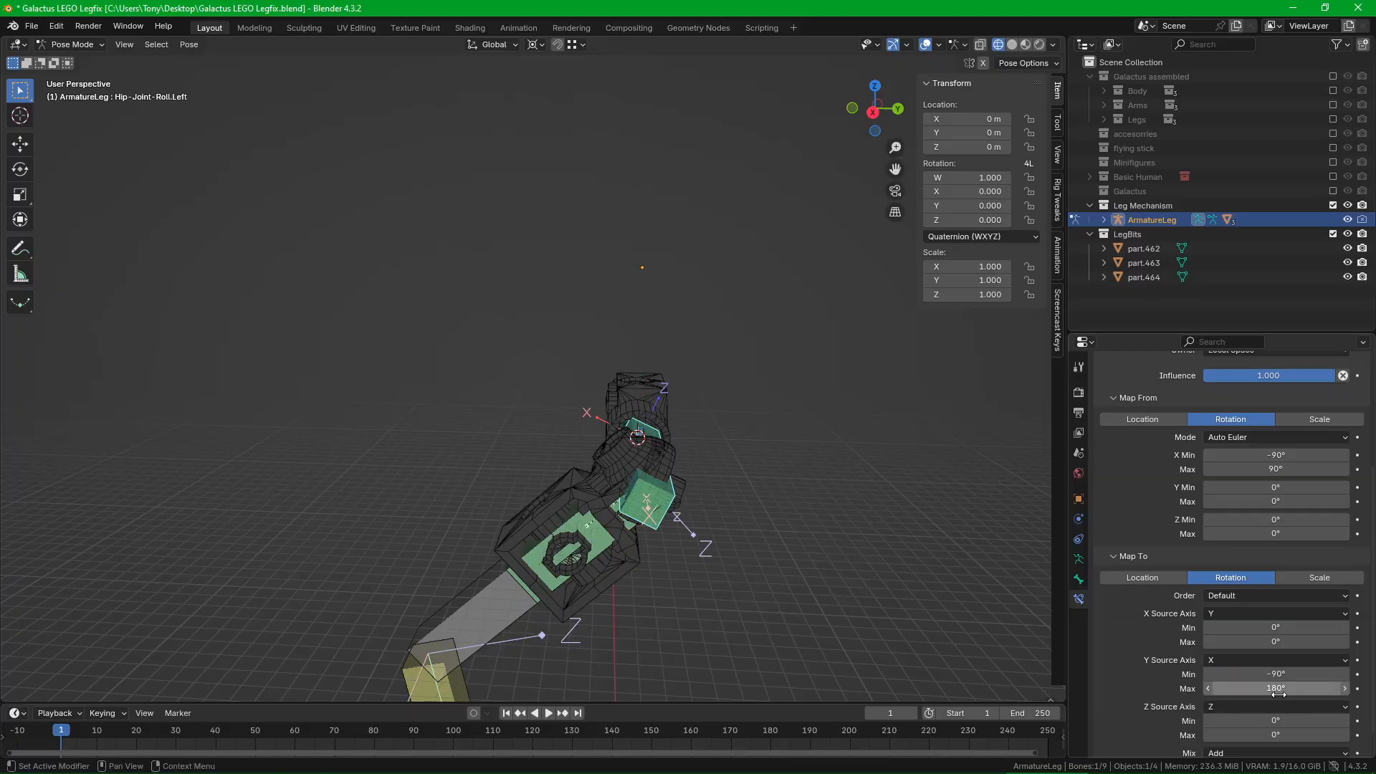
# Step: Nudge Foot IK Control Left slightly and select it together with the leg pole target
pyautogui.keyDown('shift'); pyautogui.moveTo(778, 592); pyautogui.dragTo(807, 527, button='middle'); pyautogui.keyUp('shift')
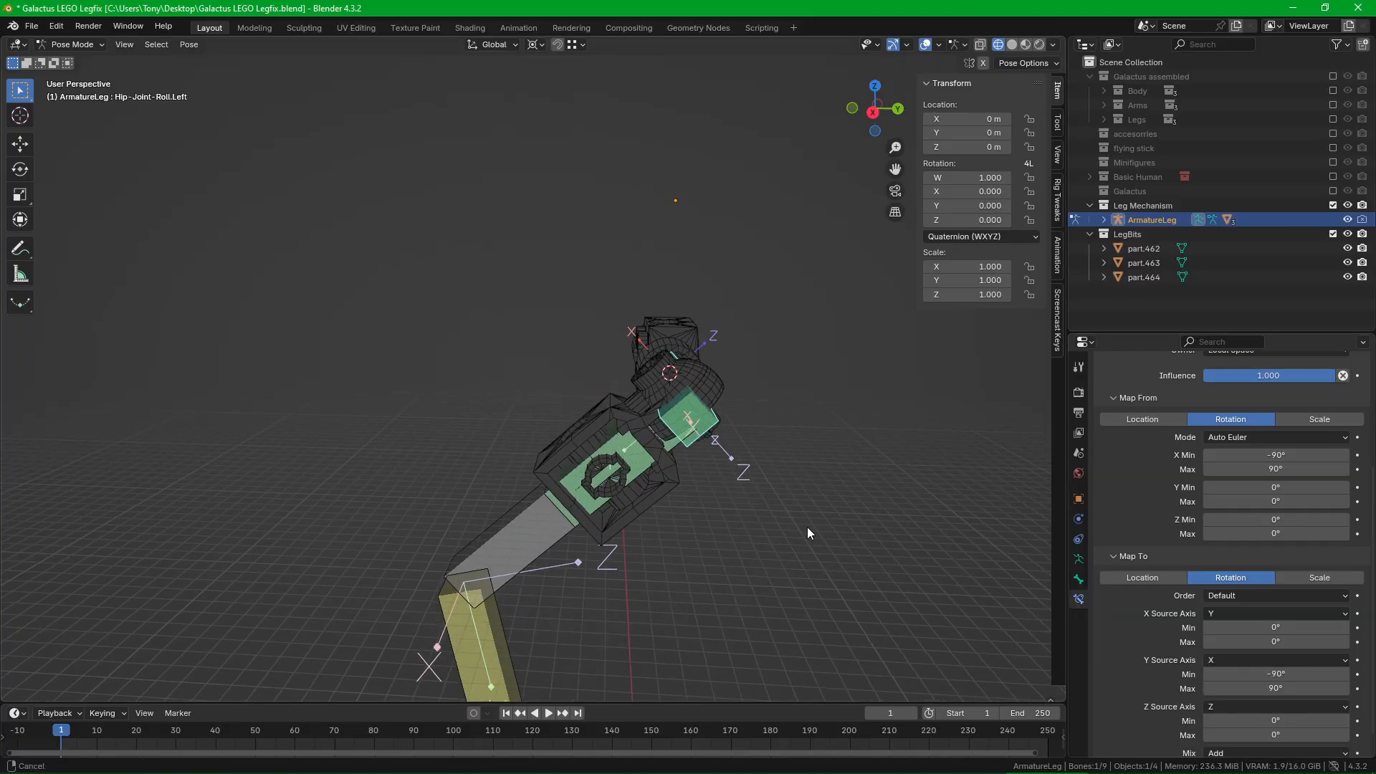
pyautogui.scroll(-5, 808, 559)
pyautogui.keyDown('shift'); pyautogui.moveTo(810, 592); pyautogui.dragTo(802, 466, button='middle'); pyautogui.keyUp('shift')
pyautogui.click(634, 601)
pyautogui.press('g')
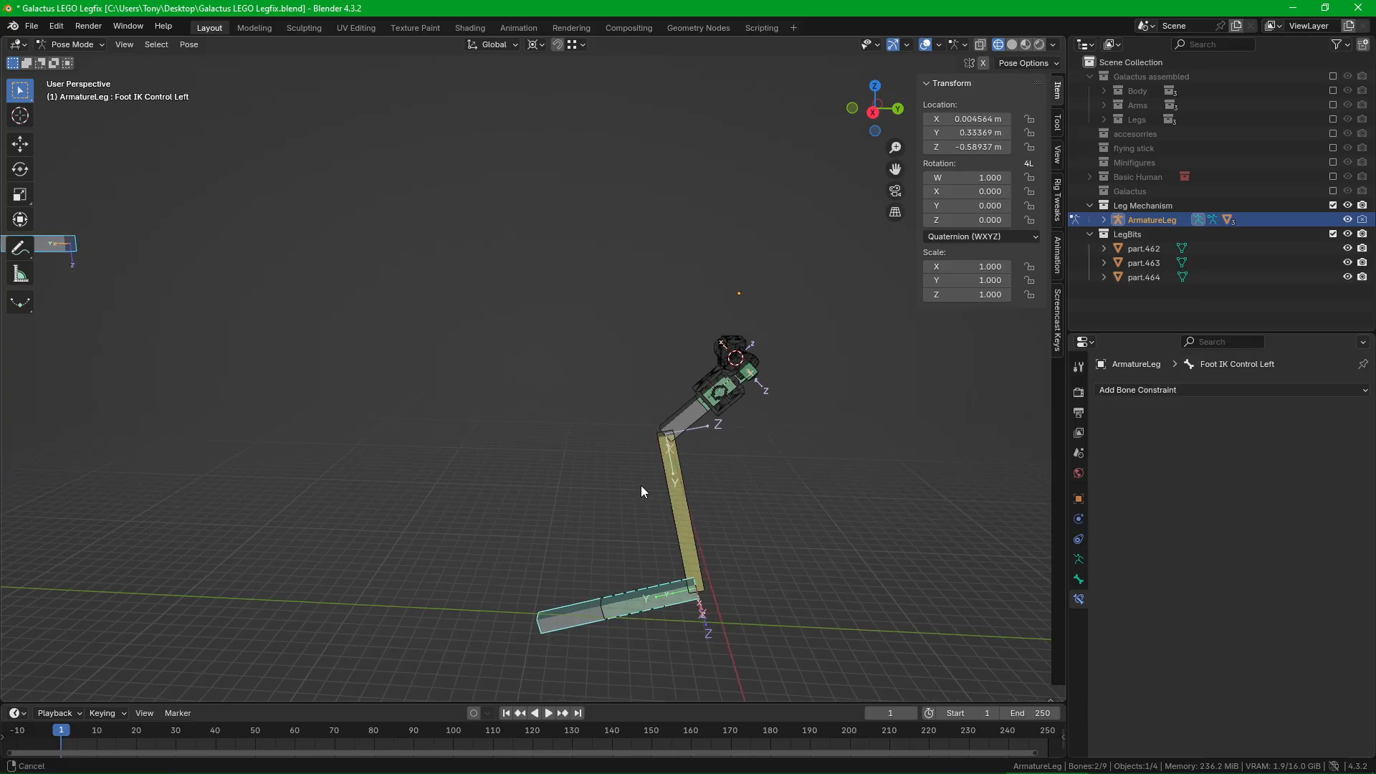
# Step: Test-rotate both leg controls around global X about the 3D cursor to check the new constraint ranges
pyautogui.scroll(5, 773, 356)
pyautogui.press('r')
pyautogui.press('x')
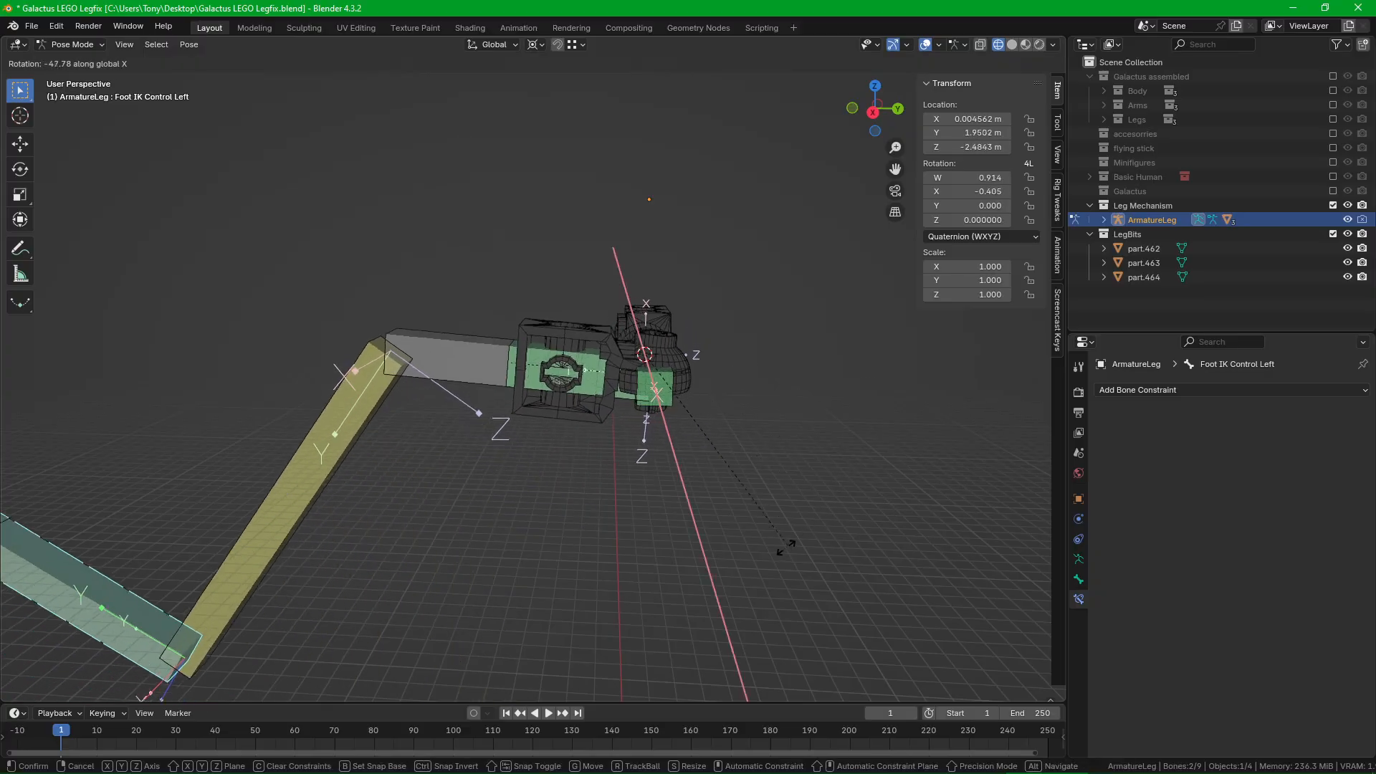
pyautogui.rightClick(682, 377)
# Step: Switch to Object Mode and select part.462 to inspect its alignment with the thigh part
pyautogui.scroll(3, 675, 373)
pyautogui.scroll(1, 676, 359)
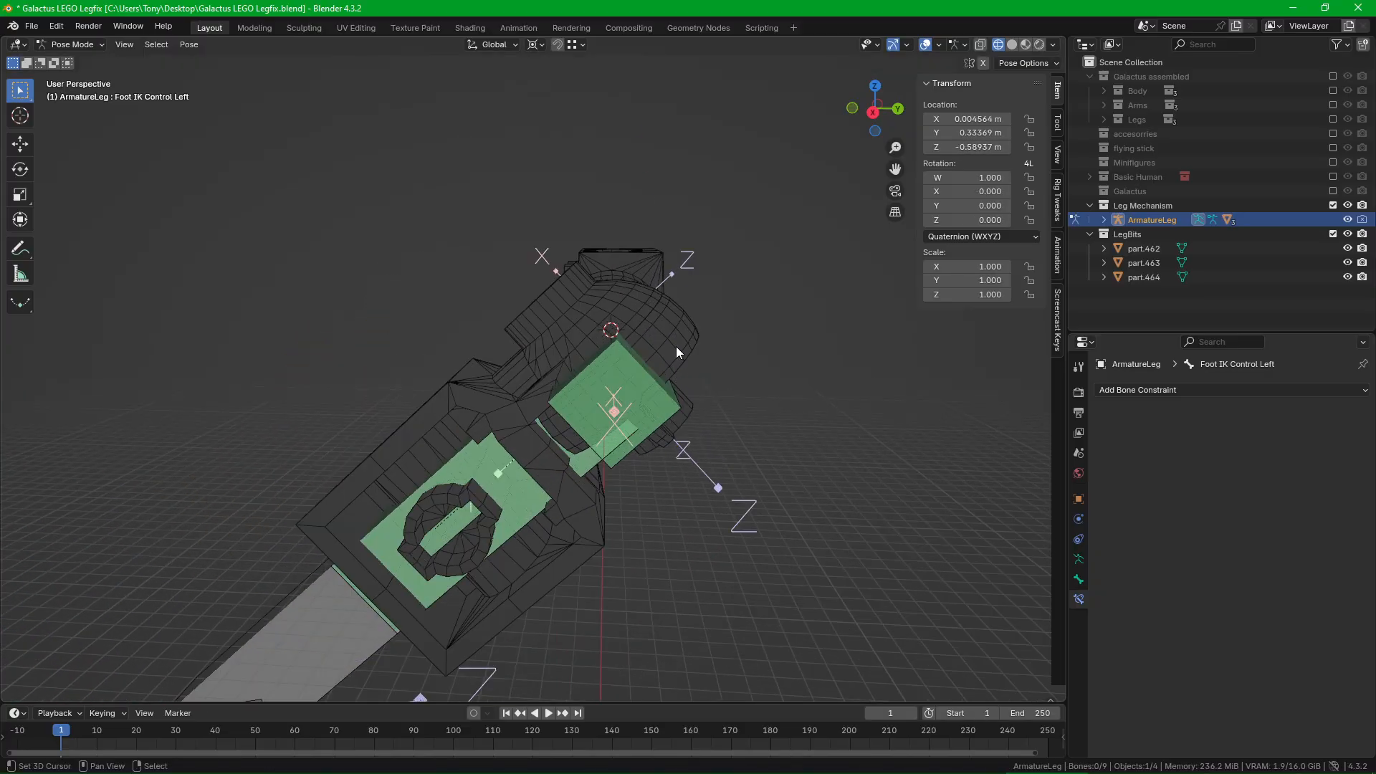
pyautogui.hotkey('ctrl', 'Tab')
pyautogui.rightClick(677, 347)
pyautogui.moveTo(677, 346); pyautogui.dragTo(699, 395, button='middle')
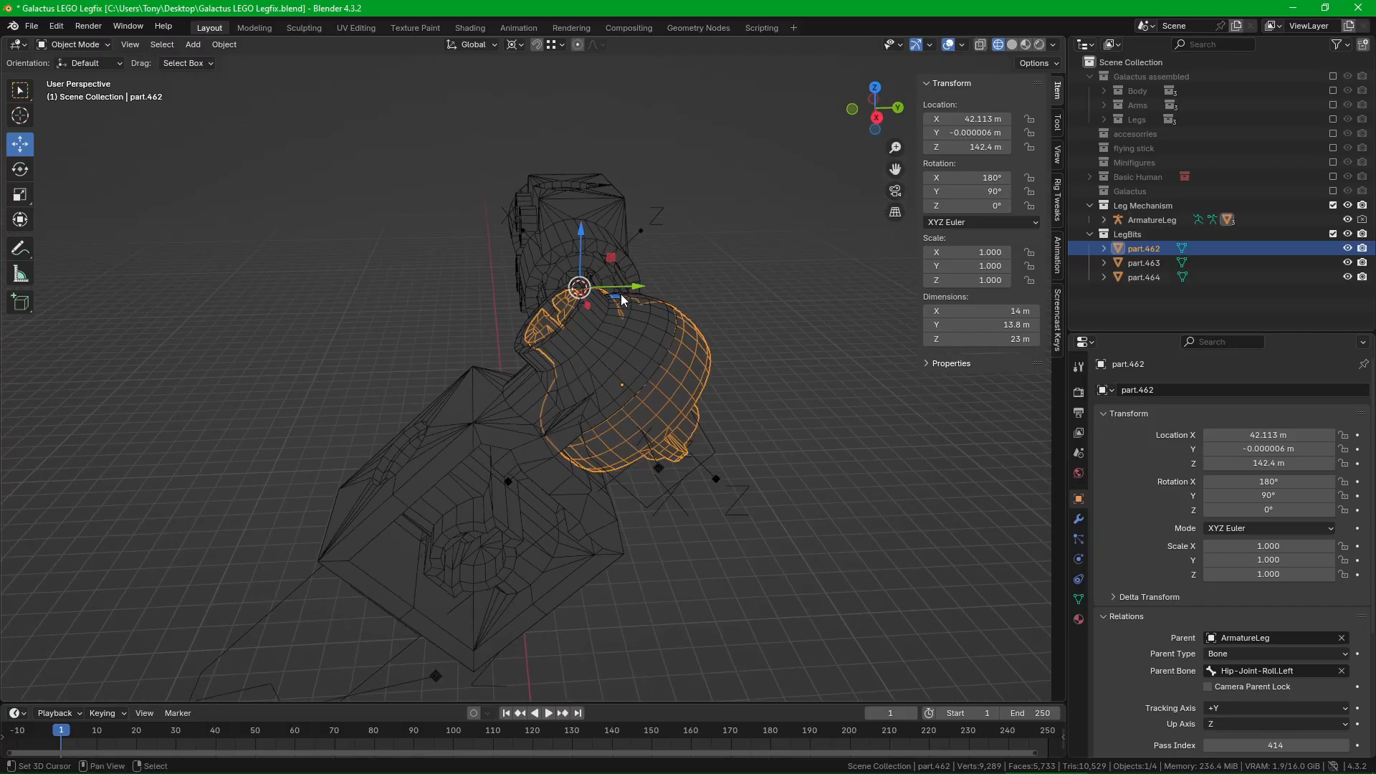
# Step: Return ArmatureLeg to Pose Mode and select Foot IK Control Left with Pole target Leg .L
pyautogui.scroll(-8, 672, 500)
pyautogui.rightClick(406, 586)
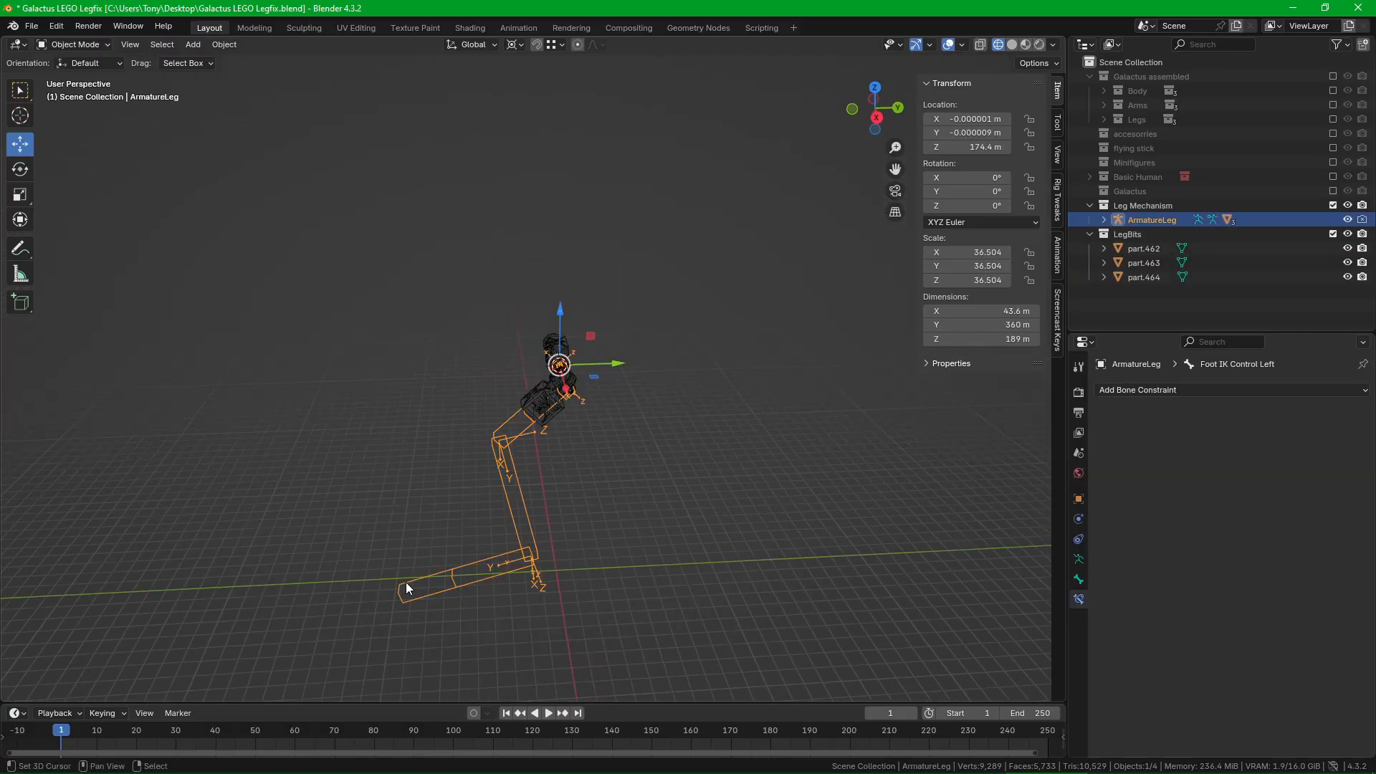
pyautogui.hotkey('ctrl', 'Tab')
pyautogui.keyDown('shift'); pyautogui.moveTo(413, 585); pyautogui.dragTo(565, 622, button='middle'); pyautogui.keyUp('shift')
pyautogui.scroll(-3, 531, 573)
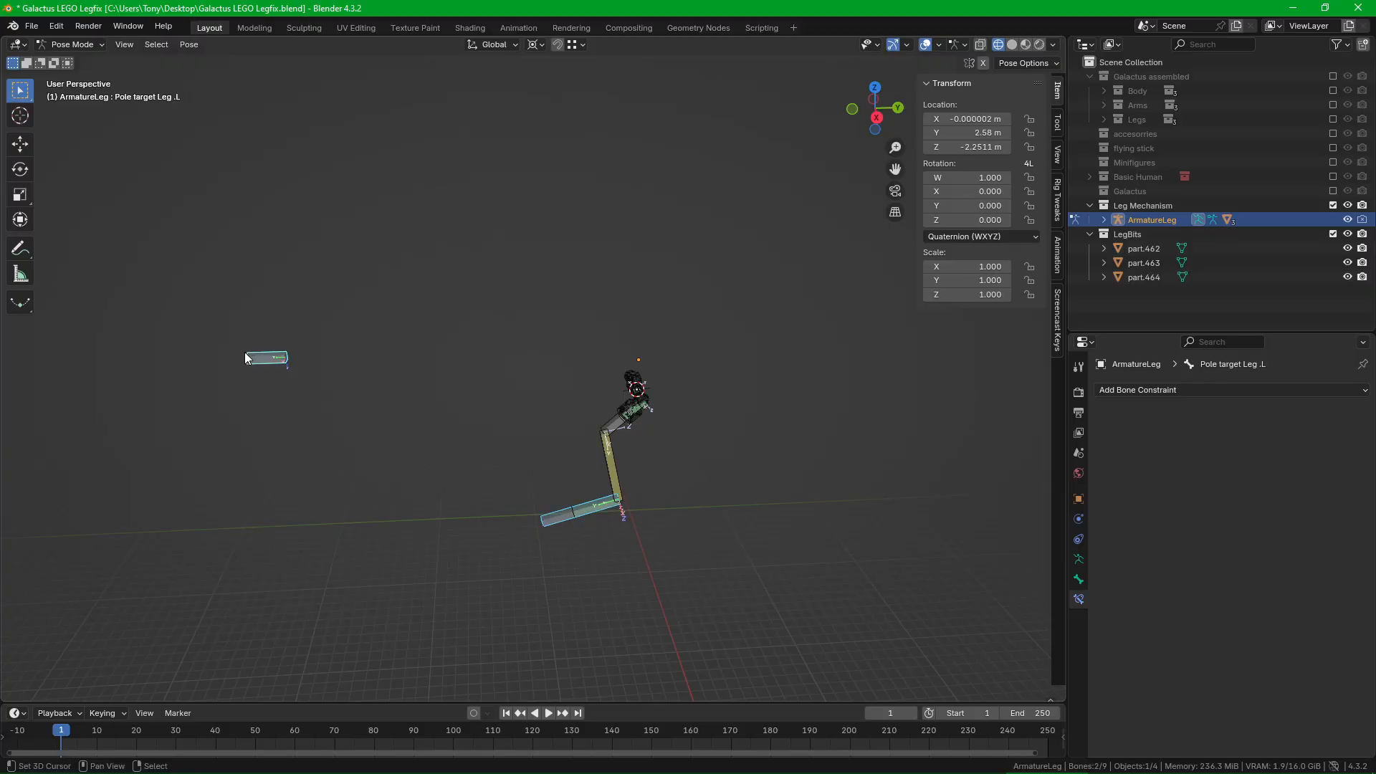
# Step: Test-rotate Foot IK Control Left and the leg pole target twice around global X, watching how the hip joint follows
pyautogui.scroll(8, 246, 359)
pyautogui.press('r')
pyautogui.press('x')
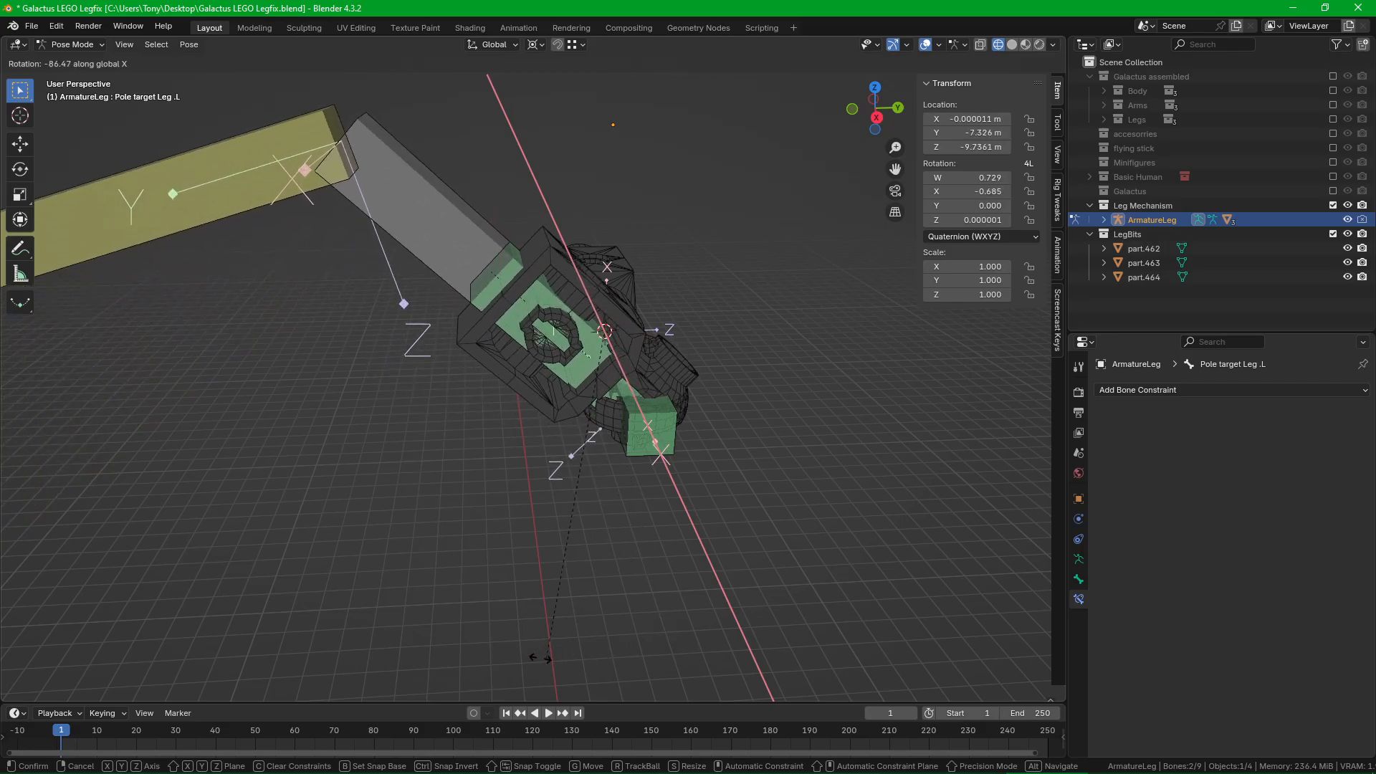
pyautogui.rightClick(736, 361)
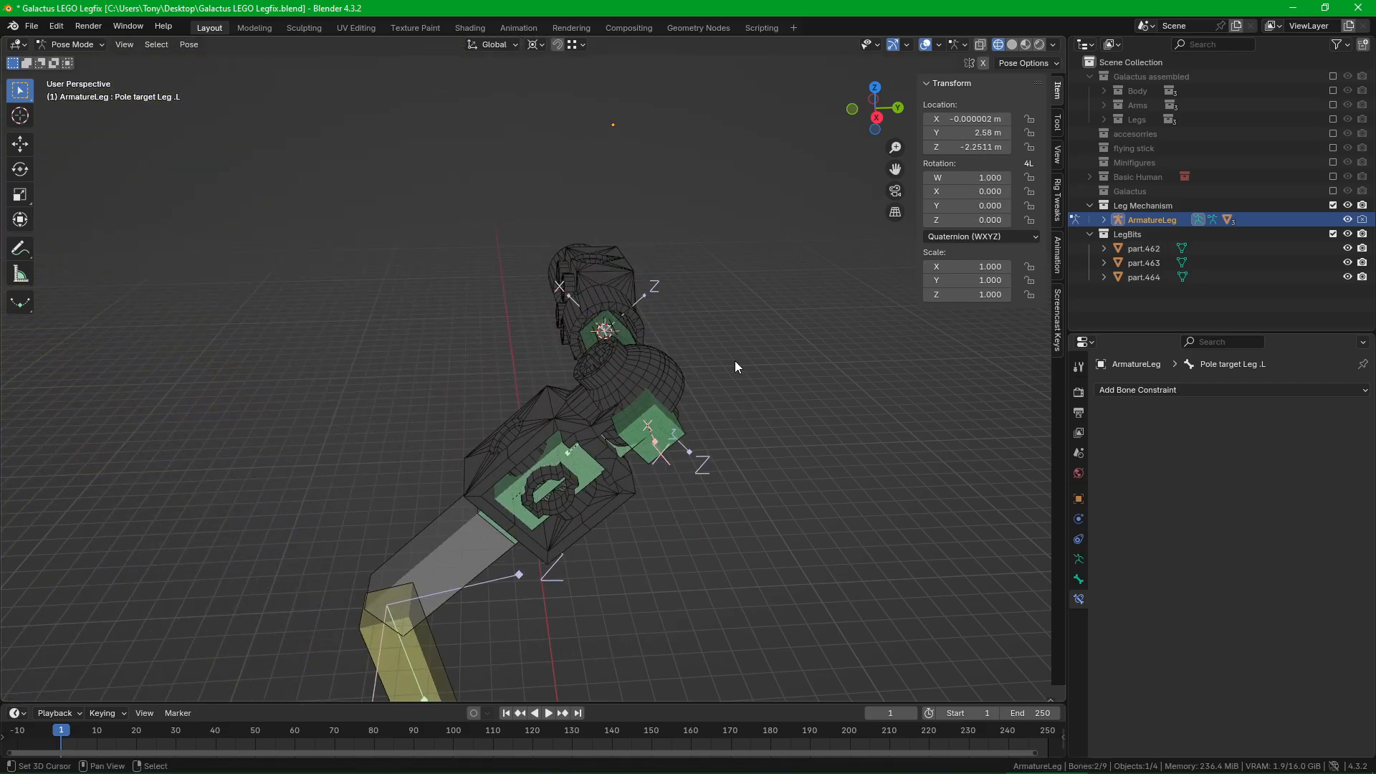
pyautogui.moveTo(736, 363); pyautogui.dragTo(787, 429, button='middle')
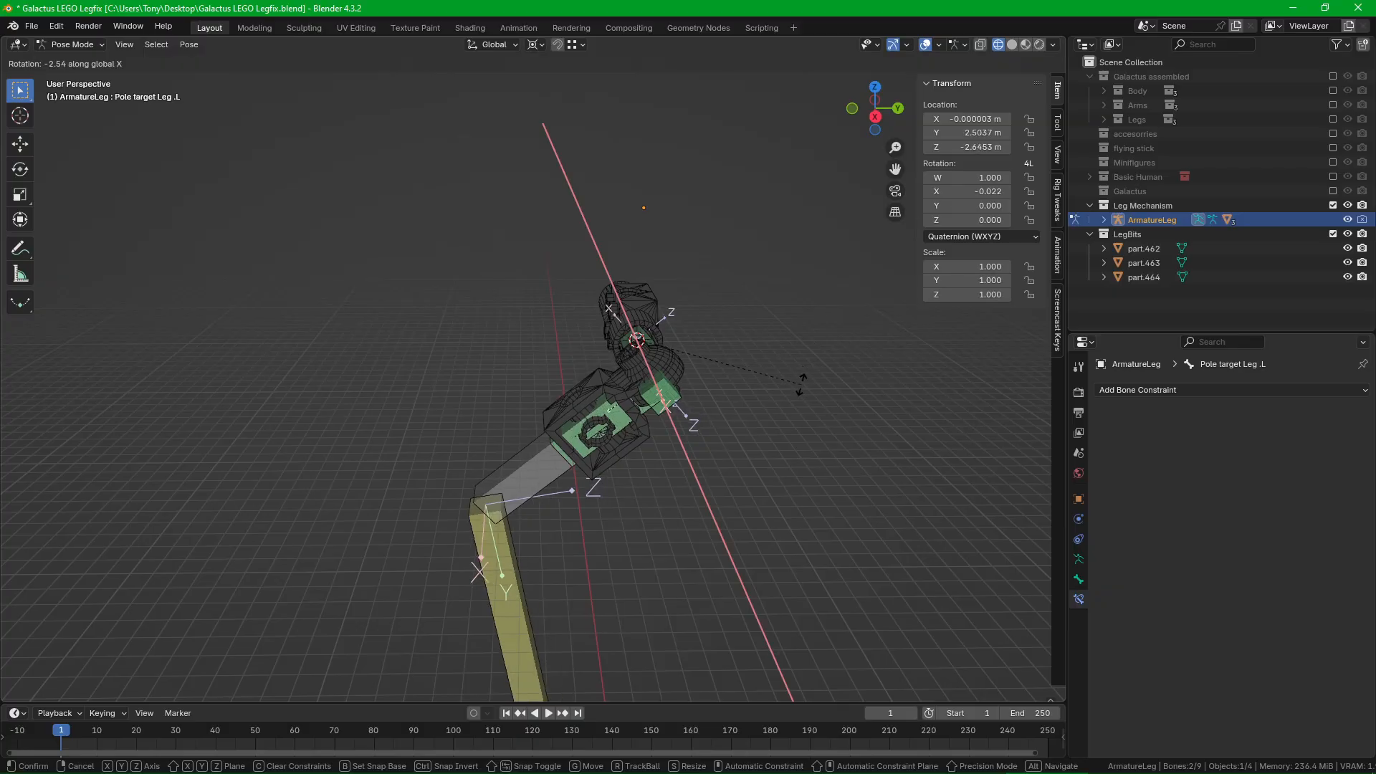
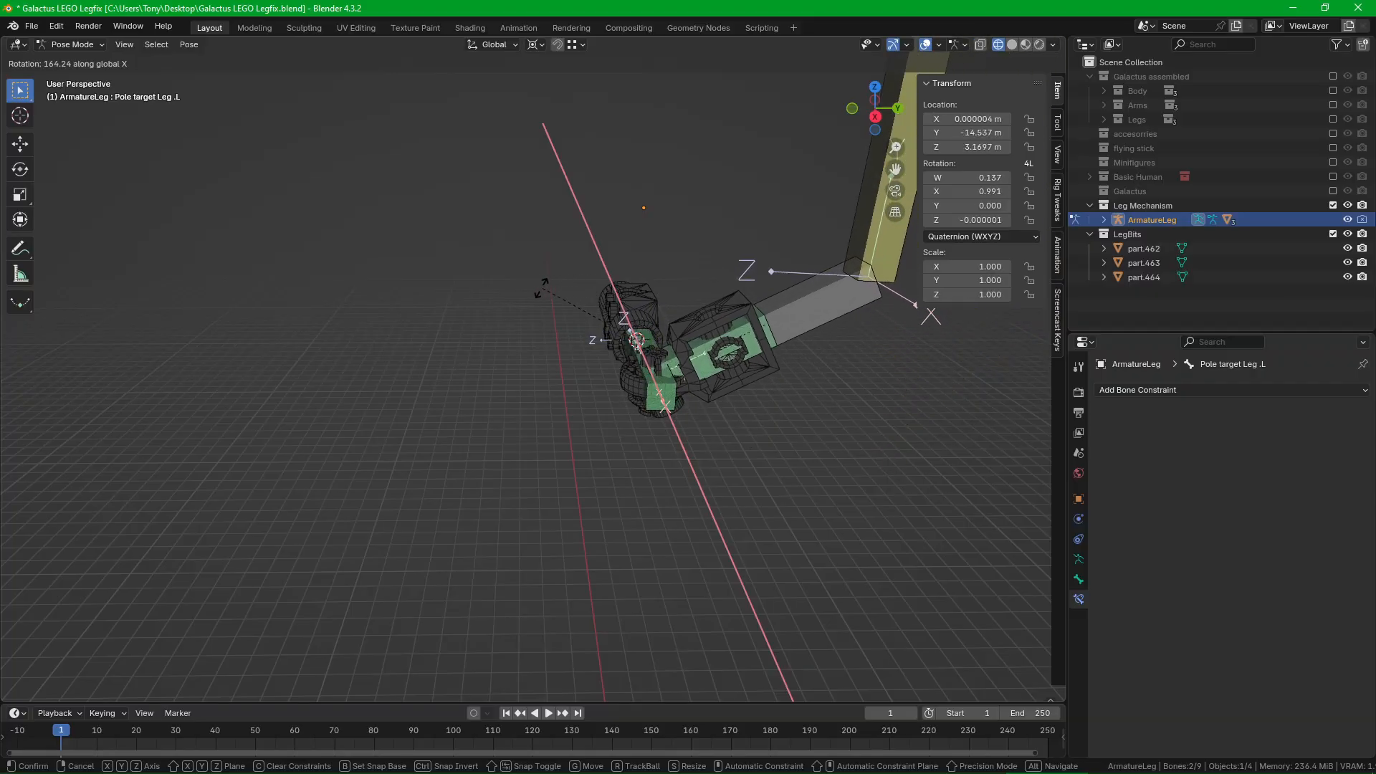
pyautogui.press('Escape')
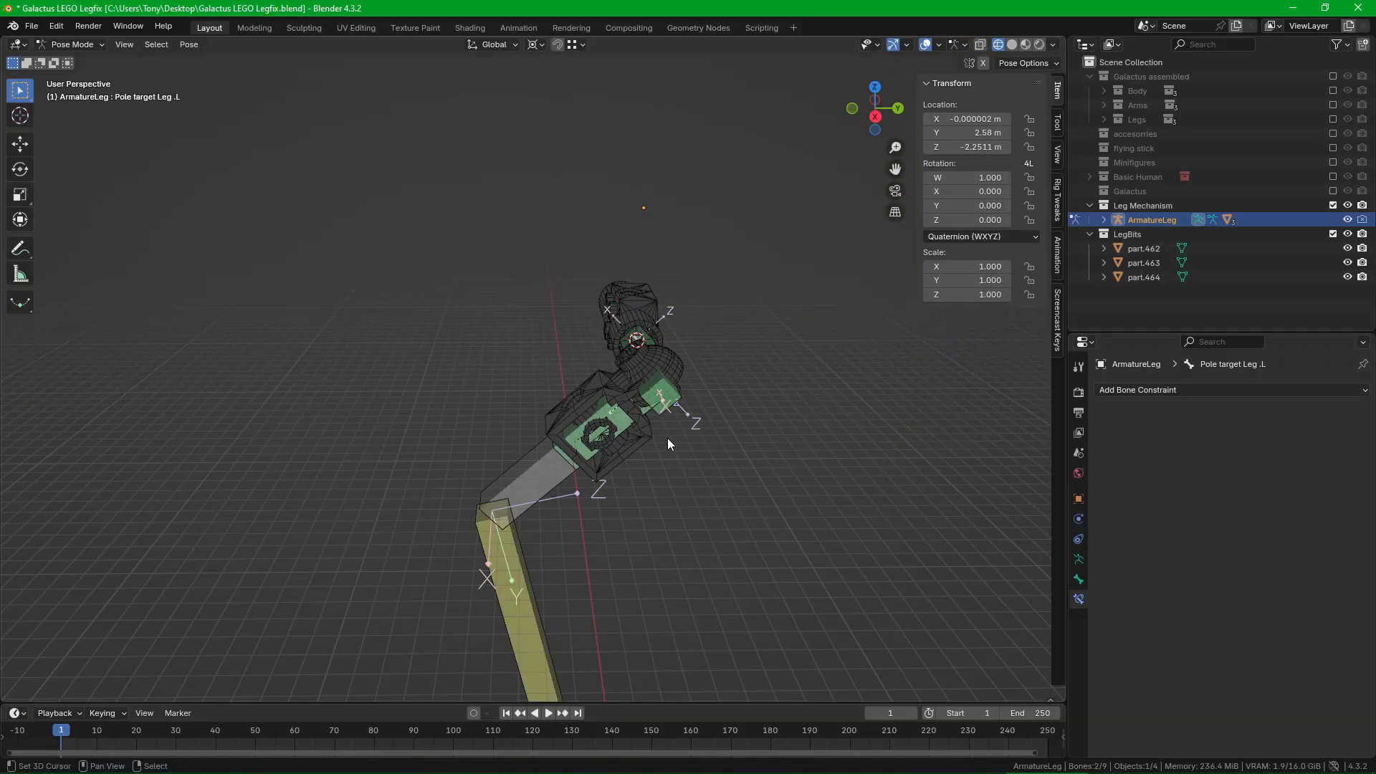
# Step: On Hip-Joint-Roll.Left's Transformation constraint, map source X rotation -180° to 180° onto Y rotation -180° to 180°, and collapse both mapping sections
pyautogui.moveTo(668, 438); pyautogui.dragTo(660, 433, button='middle')
pyautogui.hotkey('ctrl', 'Tab')
pyautogui.hotkey('ctrl', 'Tab')
pyautogui.rightClick(630, 371)
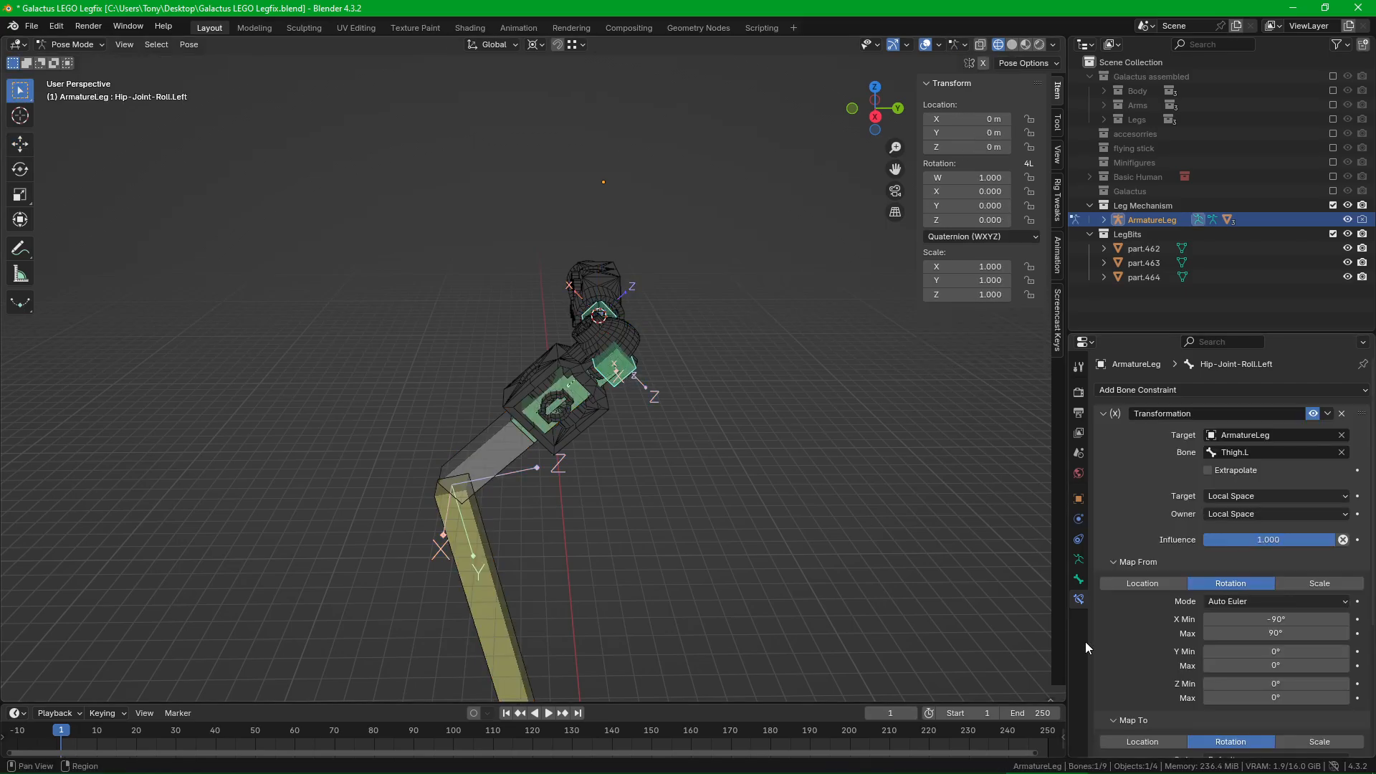
pyautogui.scroll(-2, 1155, 623)
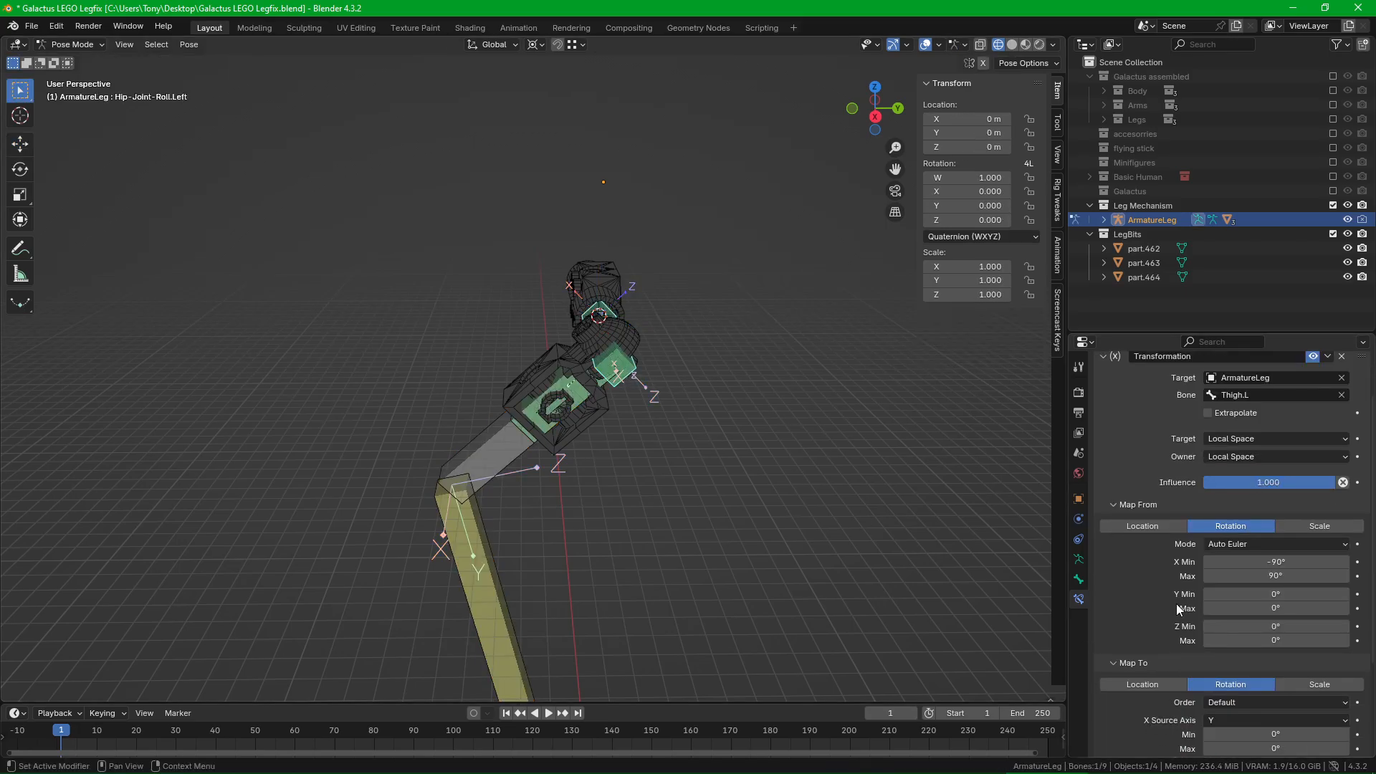
pyautogui.click(1261, 561)
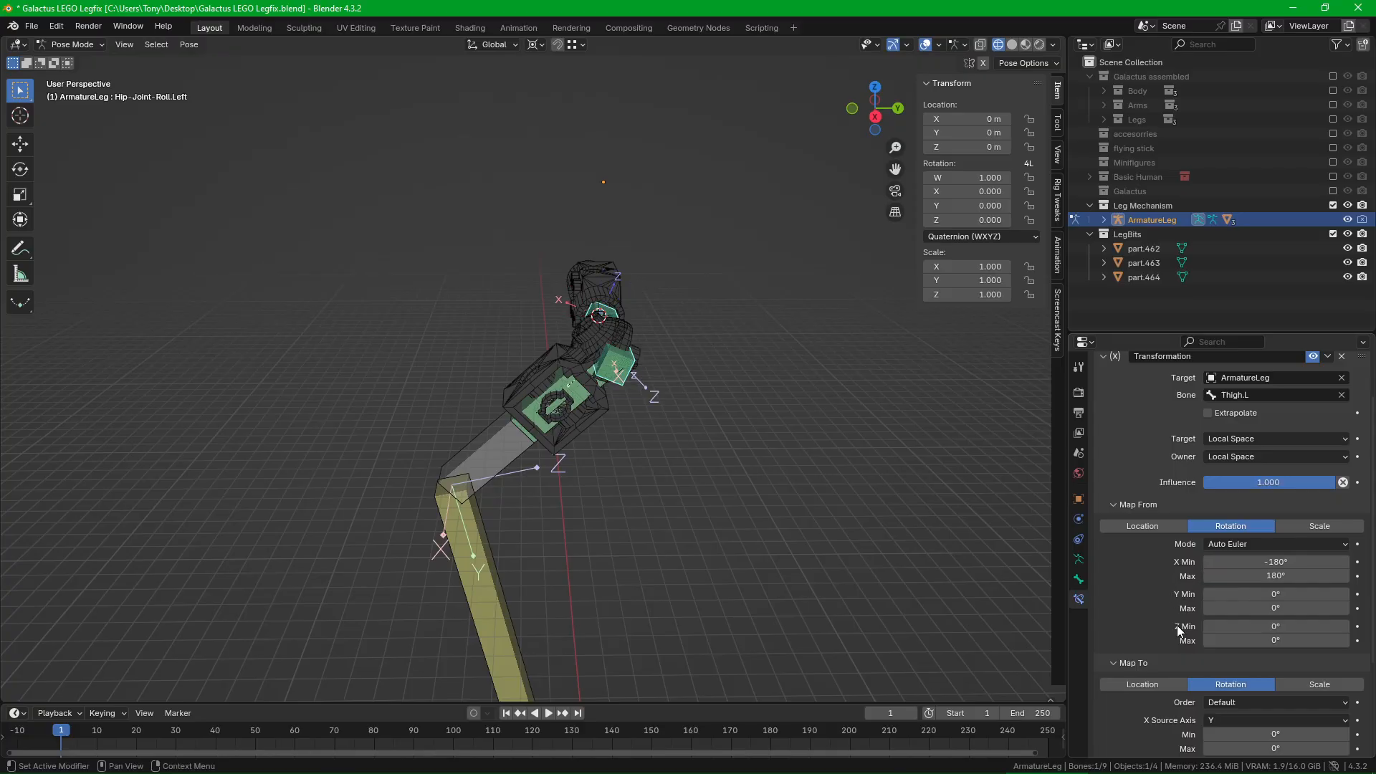
pyautogui.scroll(-3, 1180, 630)
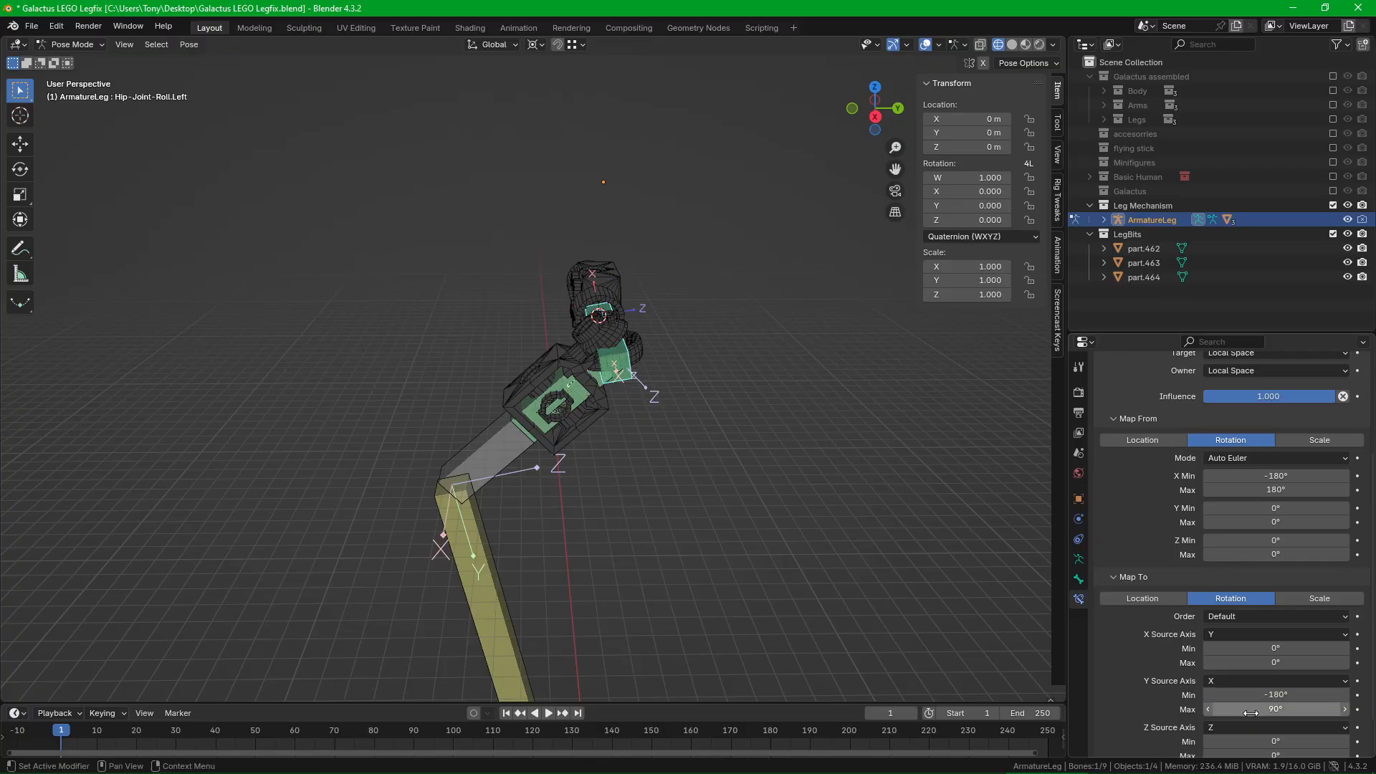
pyautogui.scroll(-1, 1164, 686)
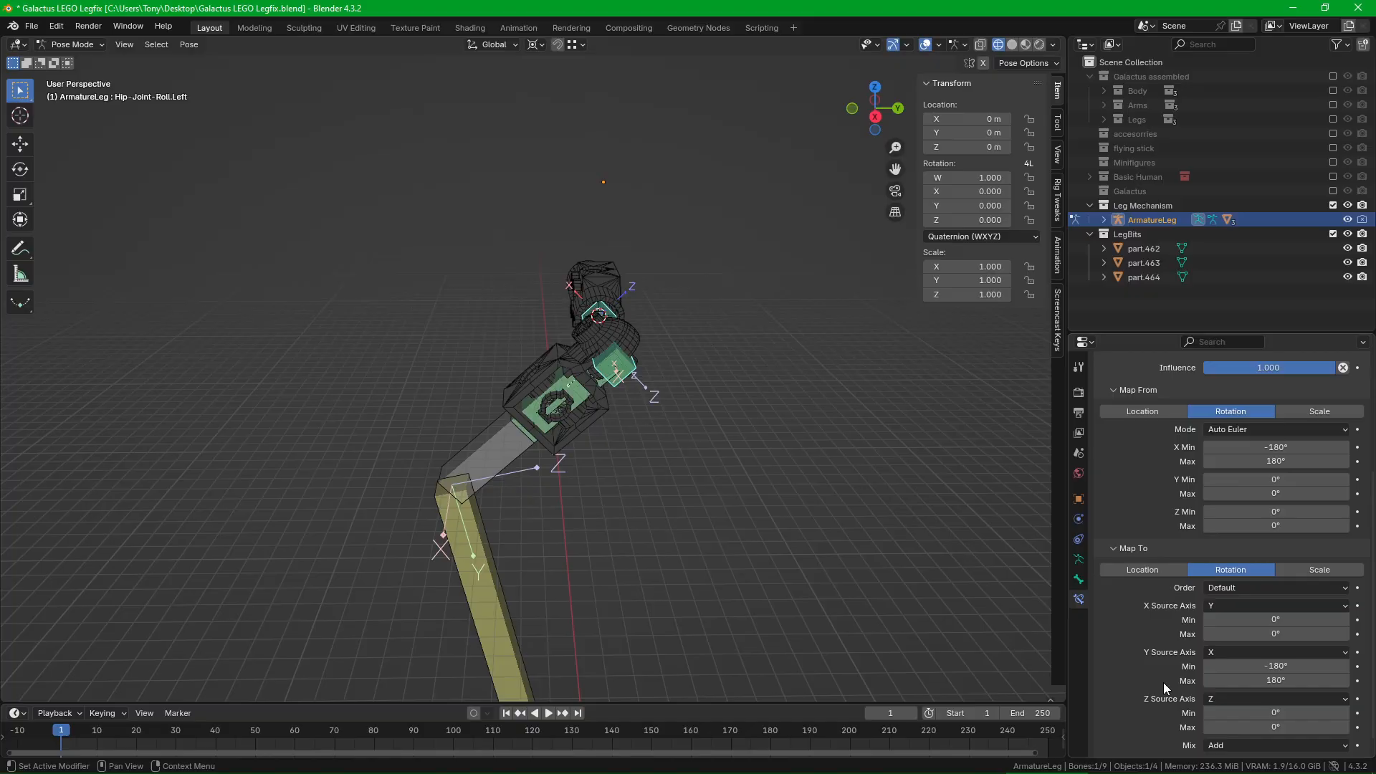
pyautogui.click(1109, 547)
pyautogui.click(1143, 563)
# Step: Select Thigh.L and Hip-Joint-Roll.Left in turn and examine how their bone axes are oriented at the hip joint
pyautogui.moveTo(932, 527); pyautogui.dragTo(764, 304, button='middle')
pyautogui.click(488, 443)
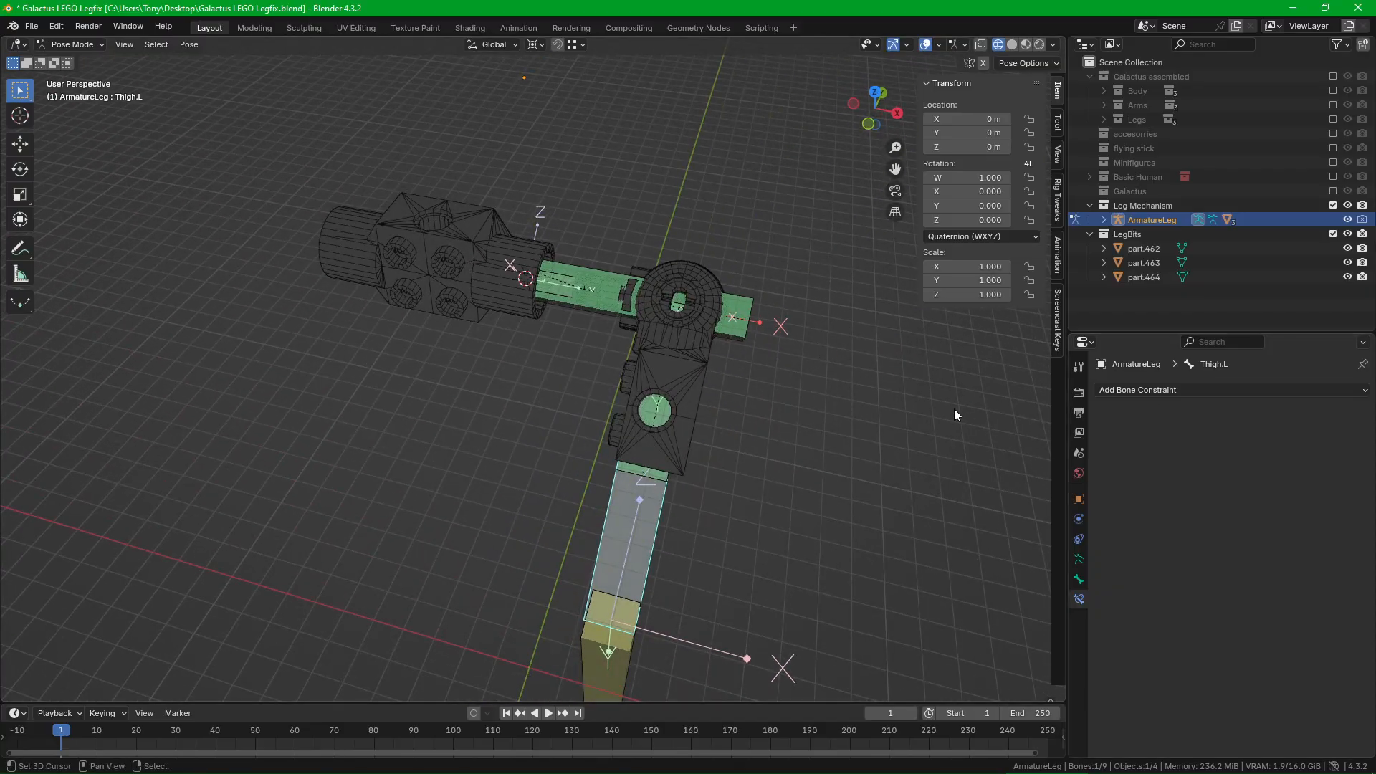
pyautogui.moveTo(955, 414); pyautogui.dragTo(673, 447, button='middle')
pyautogui.click(655, 360)
pyautogui.moveTo(632, 406); pyautogui.dragTo(630, 347, button='middle')
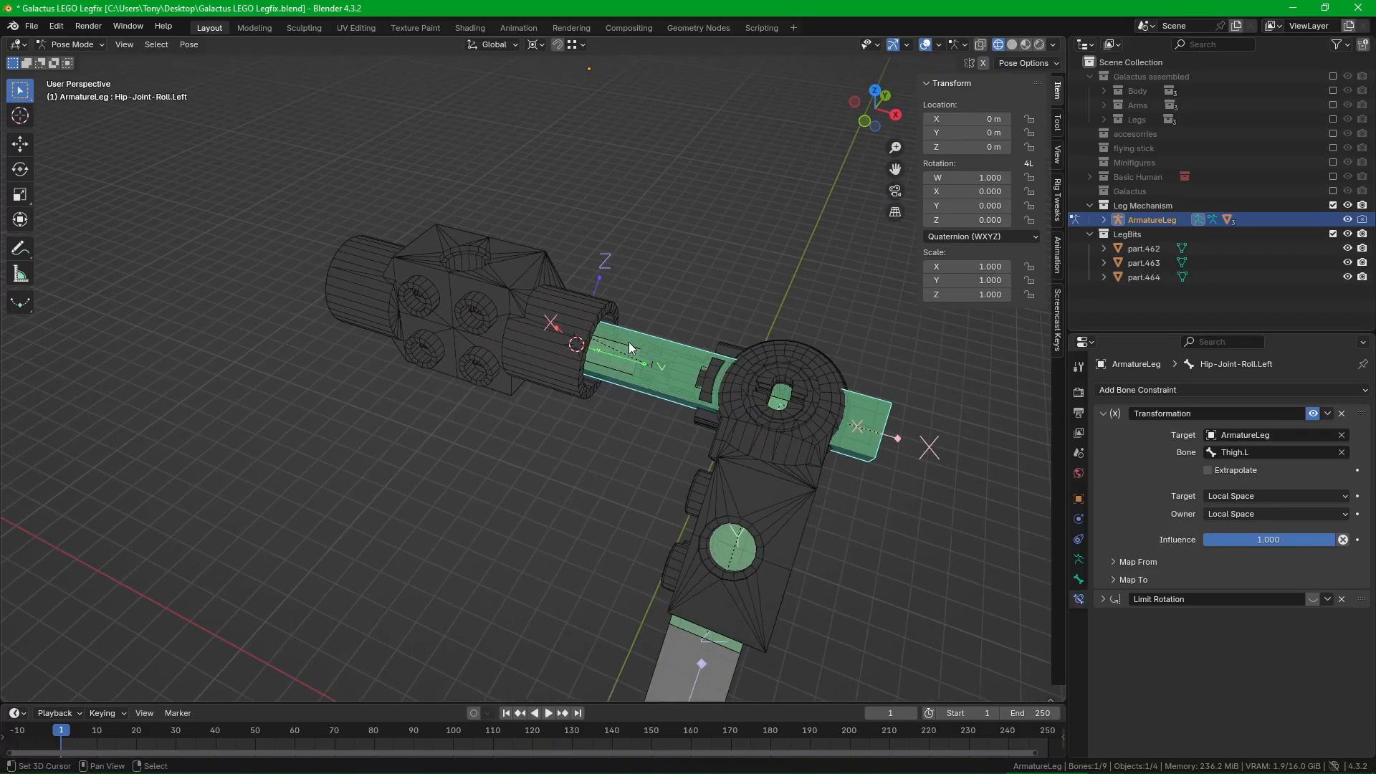
pyautogui.scroll(3, 721, 400)
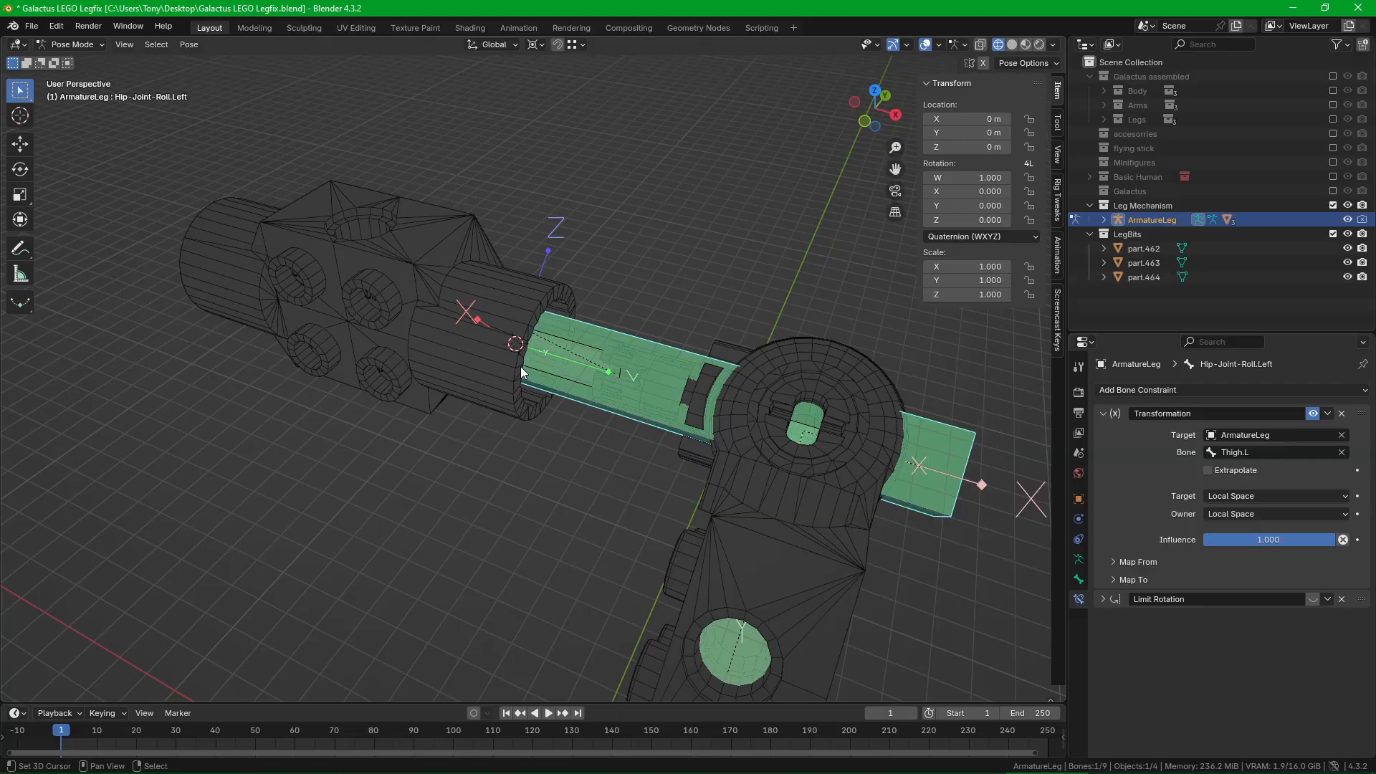
pyautogui.moveTo(644, 373); pyautogui.dragTo(603, 394, button='middle')
# Step: Inspect part.462's alignment with the thigh part in Object Mode, and reselect ArmatureLeg
pyautogui.hotkey('ctrl', 'Tab')
pyautogui.click(588, 361)
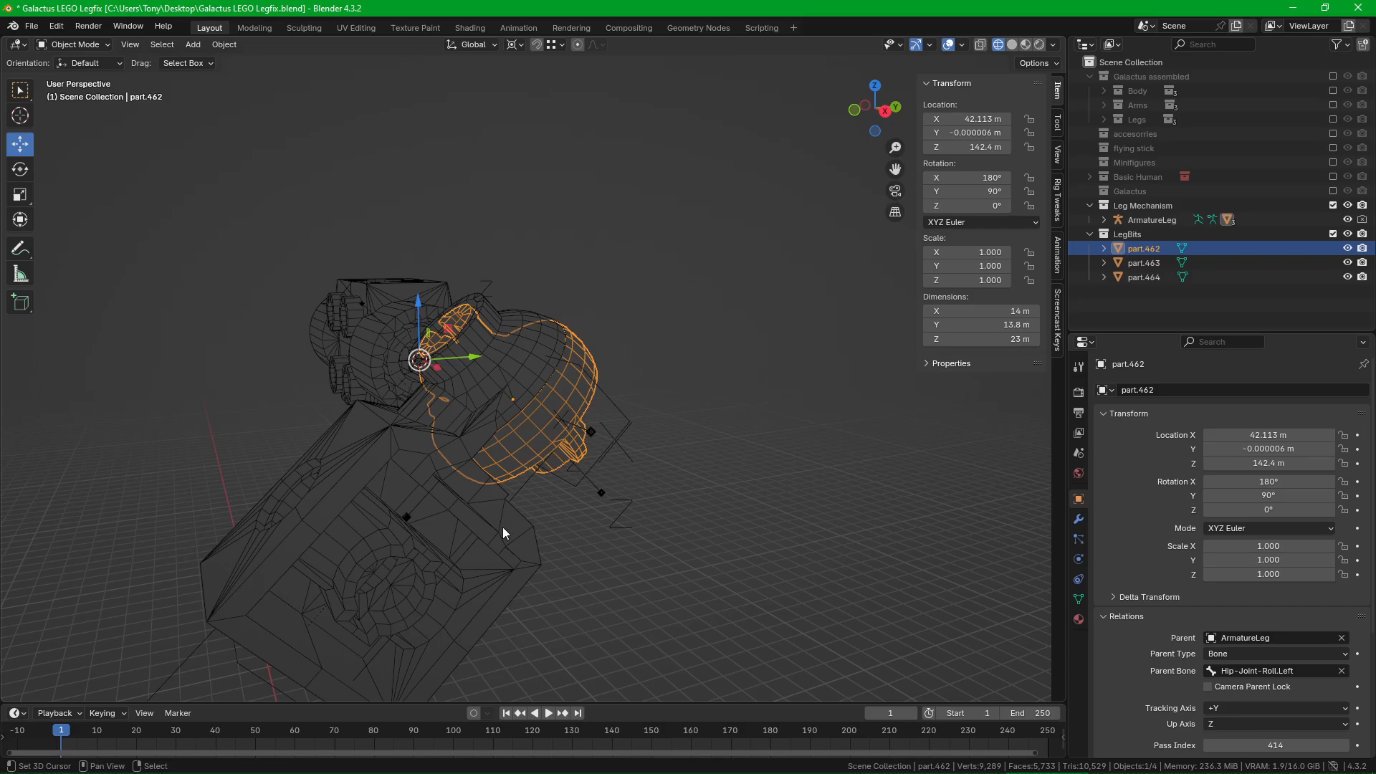
pyautogui.click(622, 412)
pyautogui.hotkey('ctrl', 'Tab')
pyautogui.moveTo(623, 411); pyautogui.dragTo(694, 373, button='middle')
pyautogui.scroll(-4, 624, 449)
pyautogui.hotkey('ctrl', 'Tab')
pyautogui.scroll(6, 620, 395)
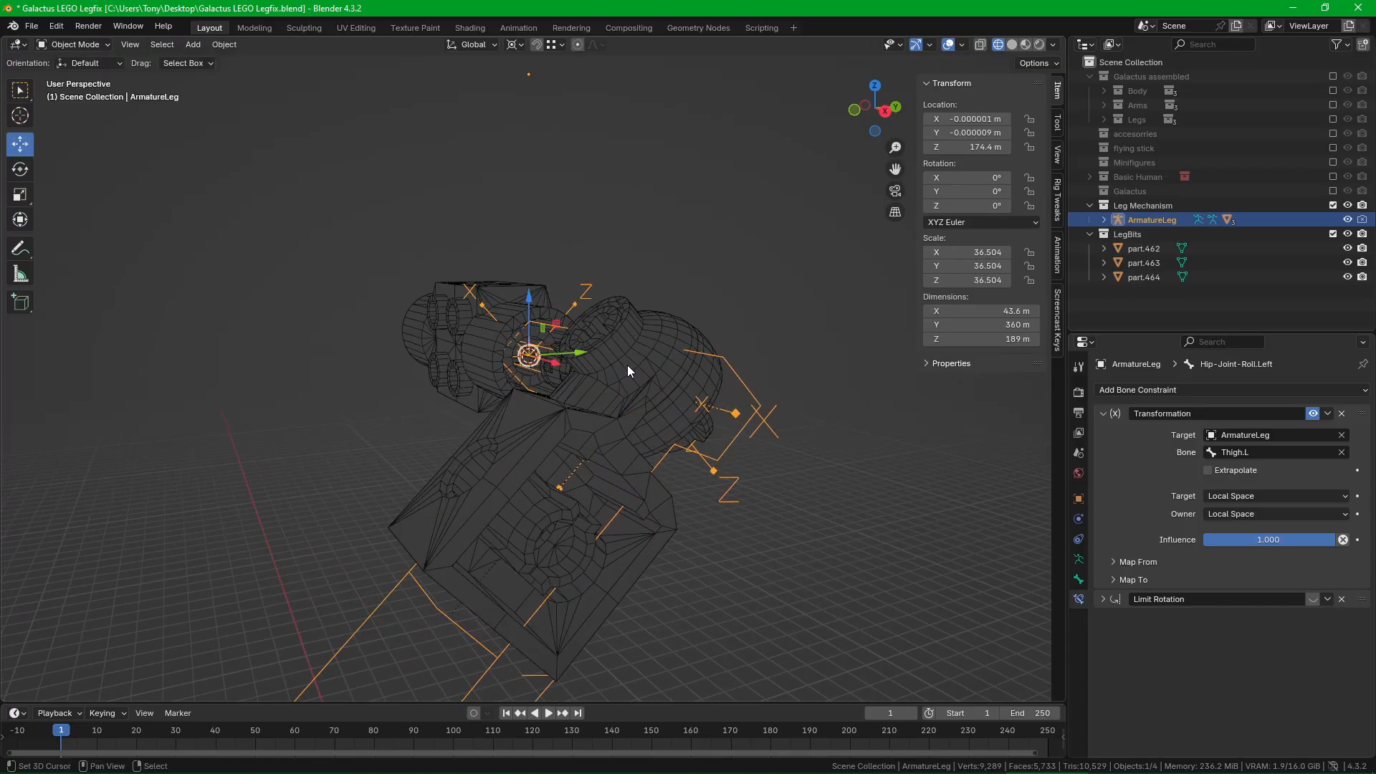
pyautogui.scroll(-2, 556, 562)
pyautogui.scroll(-5, 621, 418)
pyautogui.keyDown('shift'); pyautogui.moveTo(578, 550); pyautogui.dragTo(611, 363, button='middle'); pyautogui.keyUp('shift')
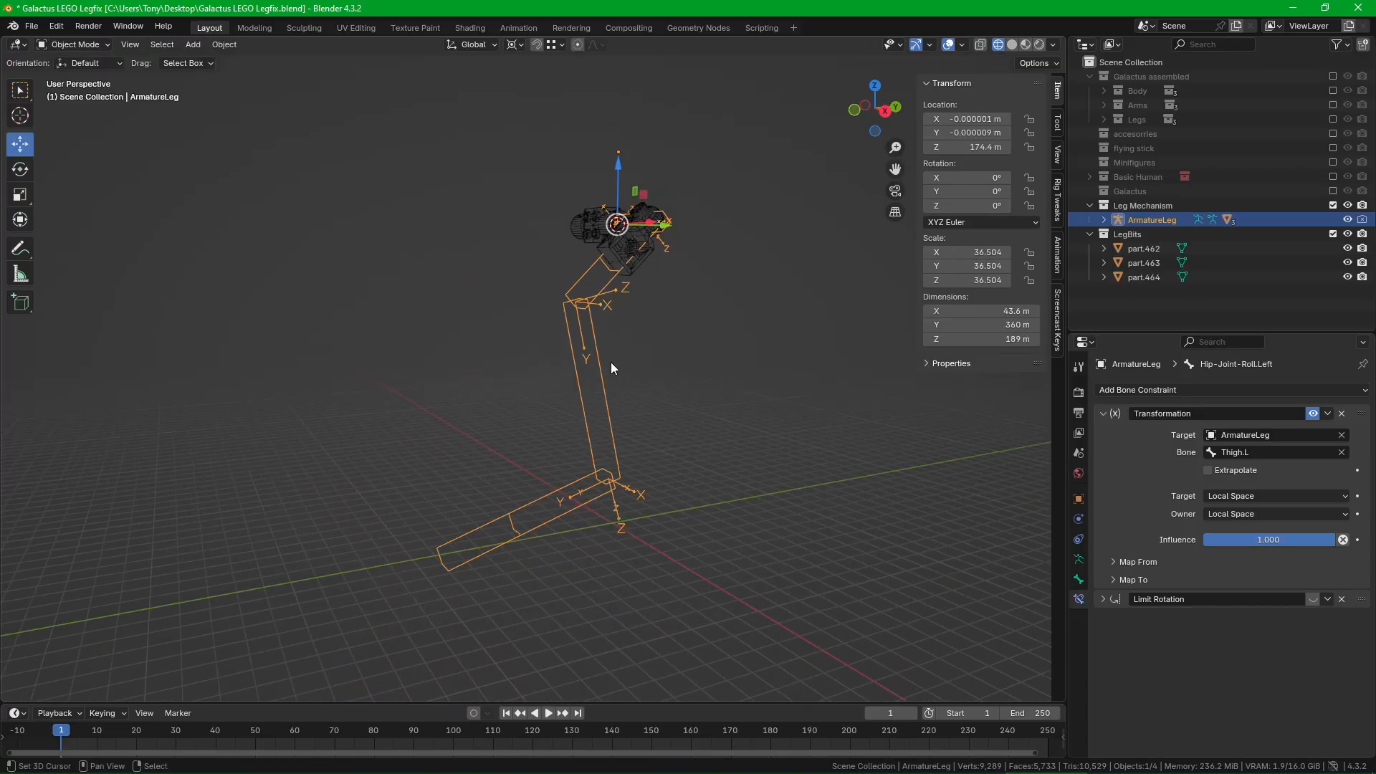
# Step: Return ArmatureLeg to Pose Mode and try moving Foot IK Control Left to observe the leg
pyautogui.hotkey('ctrl', 'Tab')
pyautogui.click(506, 519)
pyautogui.press('g')
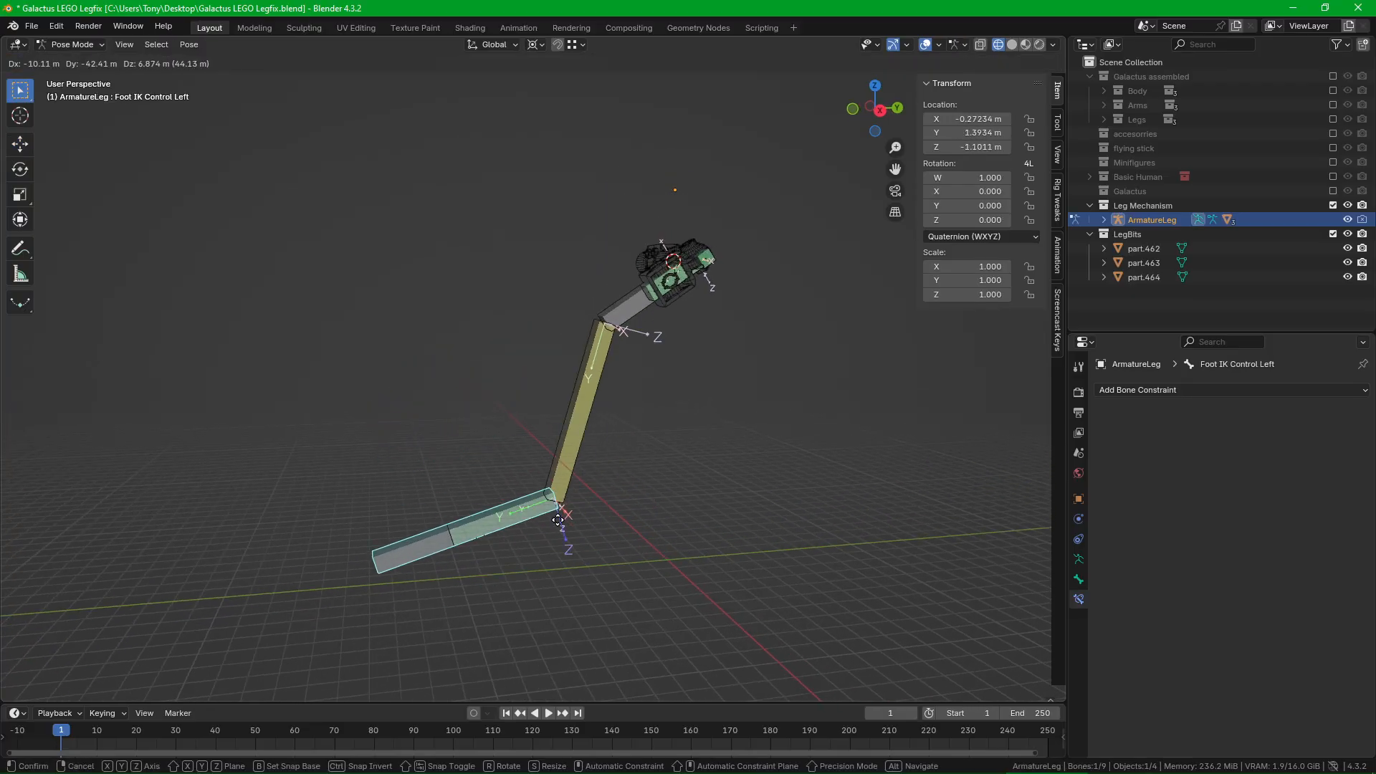
pyautogui.rightClick(539, 510)
# Step: Set the viewport's clip start to 1 m and clip end to 3000 m, and hide the sidebar
pyautogui.scroll(-7, 621, 473)
pyautogui.scroll(5, 619, 458)
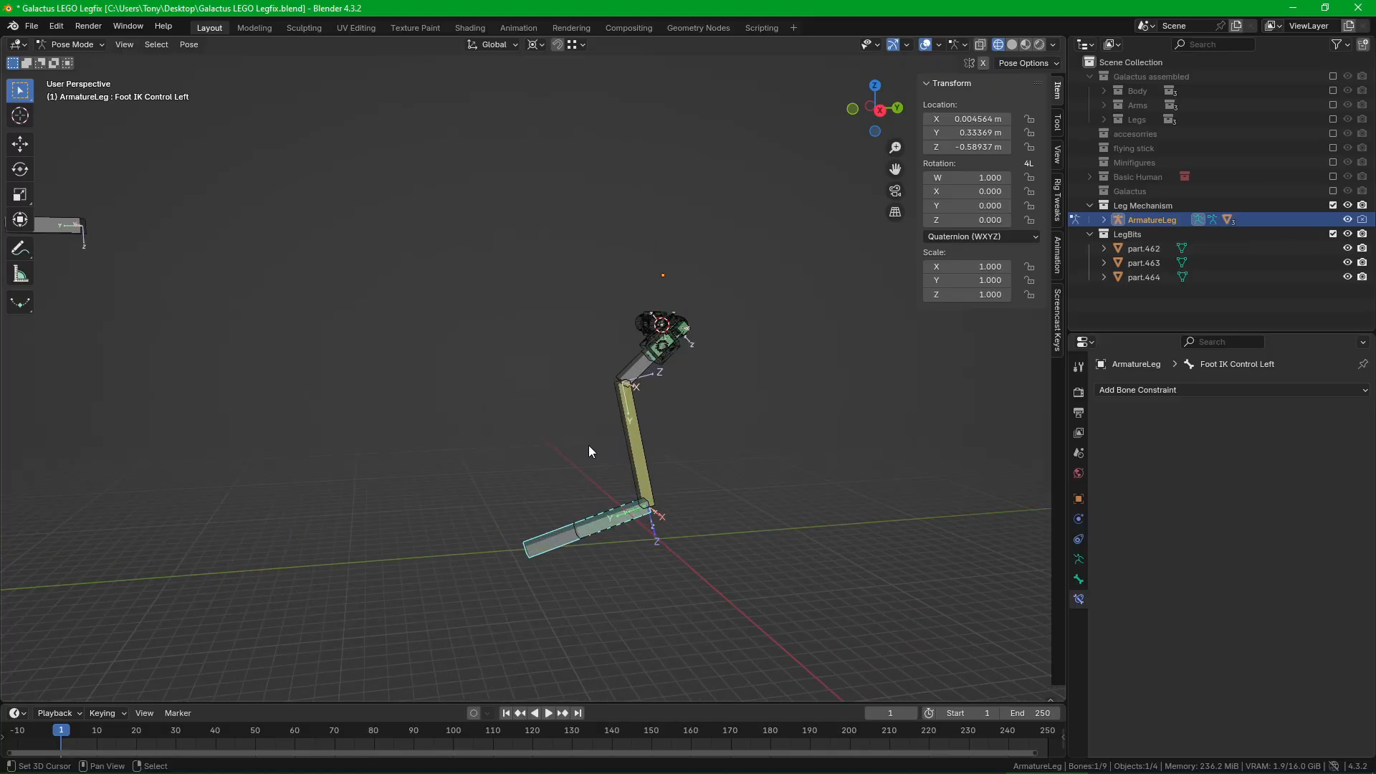
pyautogui.keyDown('shift'); pyautogui.moveTo(495, 394); pyautogui.dragTo(562, 441, button='middle'); pyautogui.keyUp('shift')
pyautogui.click(1059, 152)
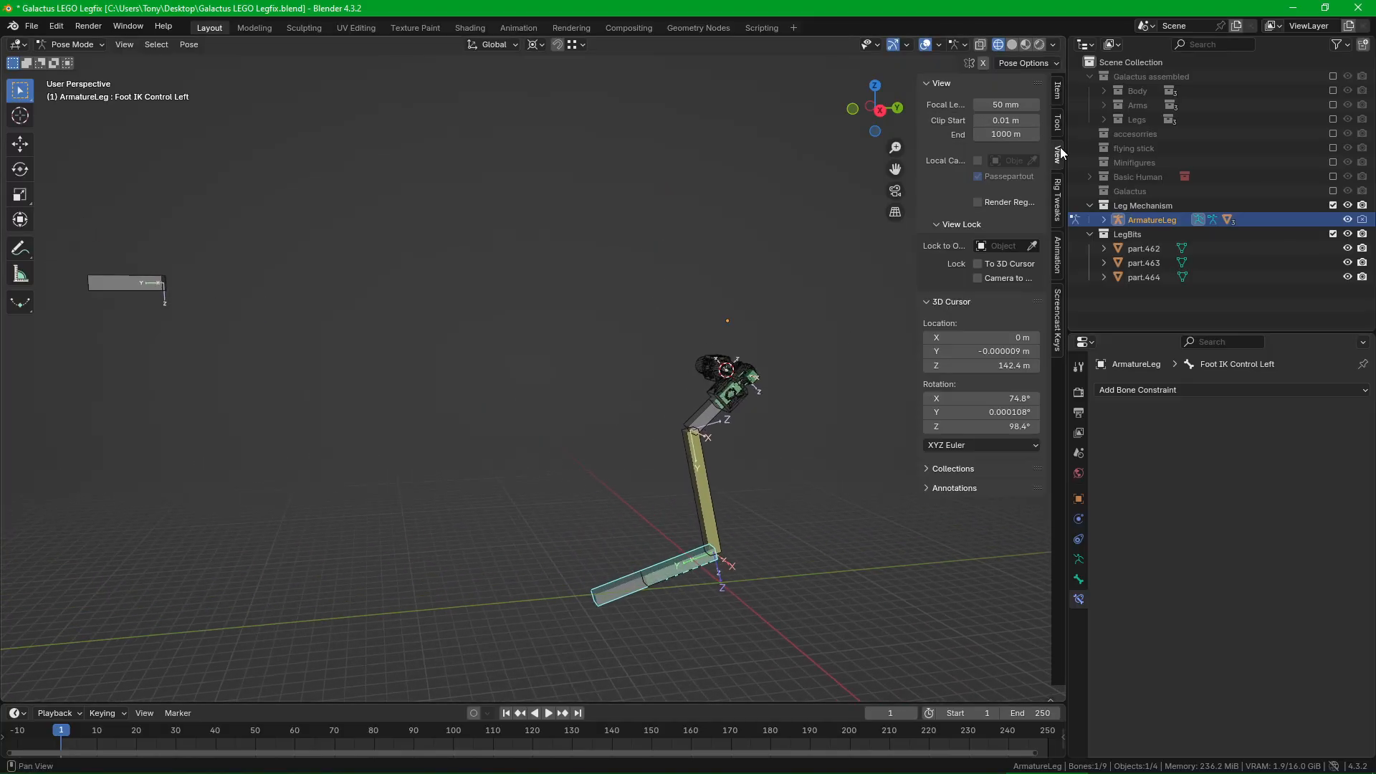
pyautogui.click(1010, 135)
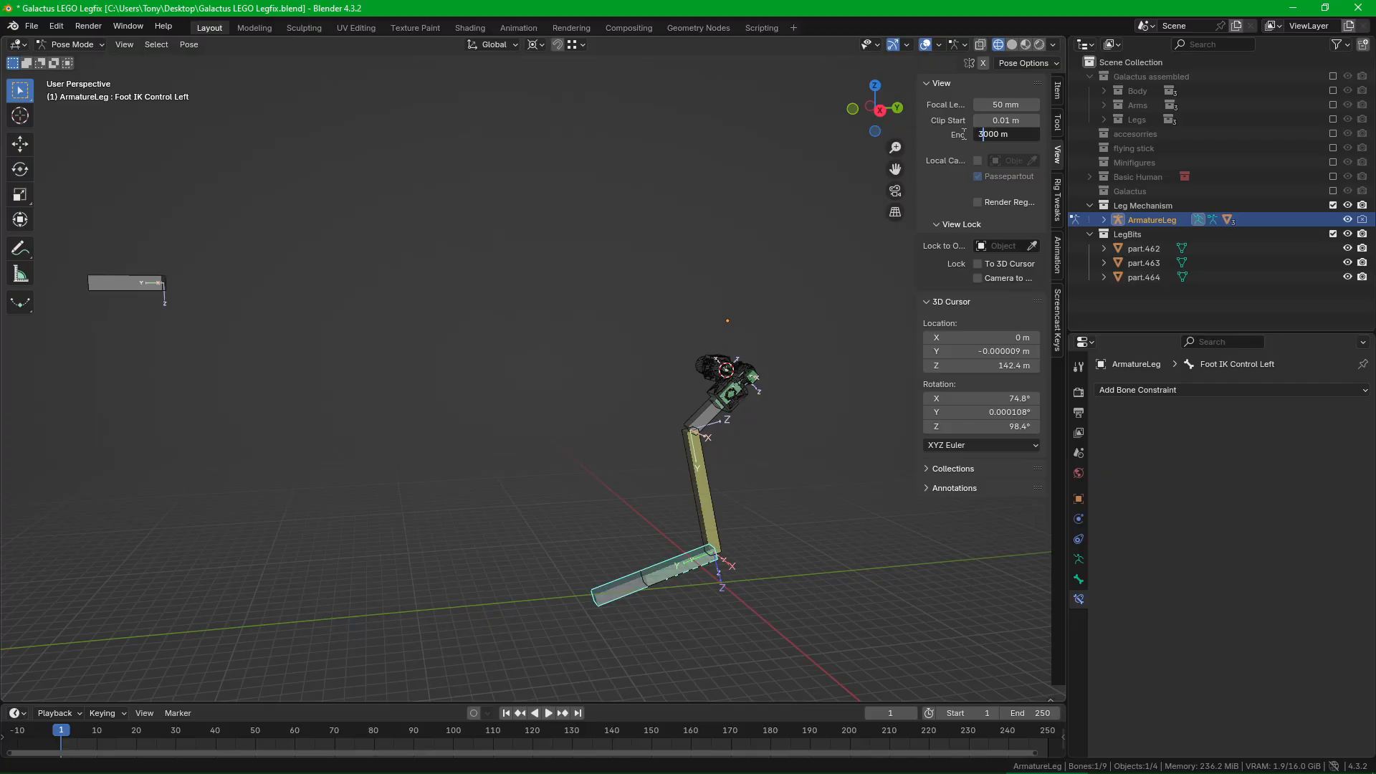
pyautogui.click(1007, 120)
pyautogui.write('1n')
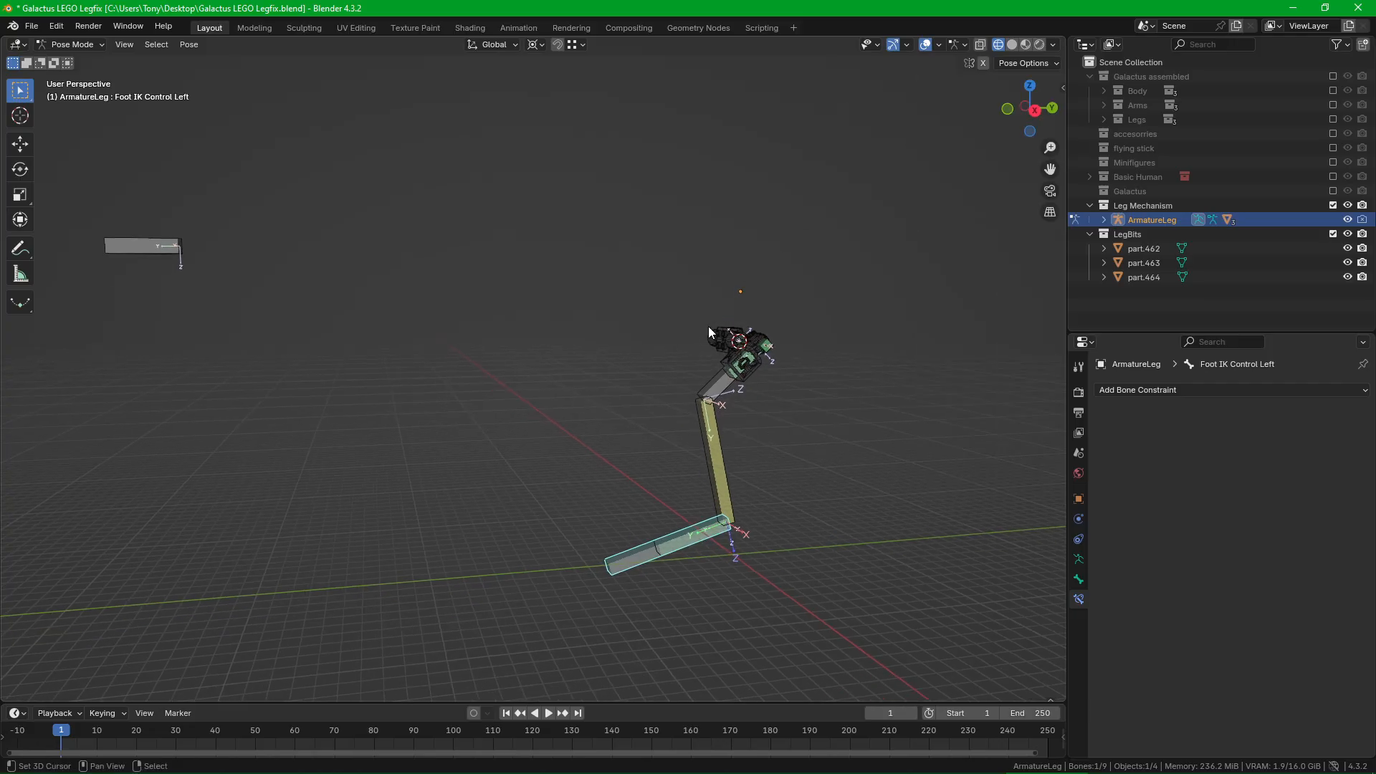
pyautogui.scroll(-8, 714, 344)
pyautogui.scroll(10, 741, 404)
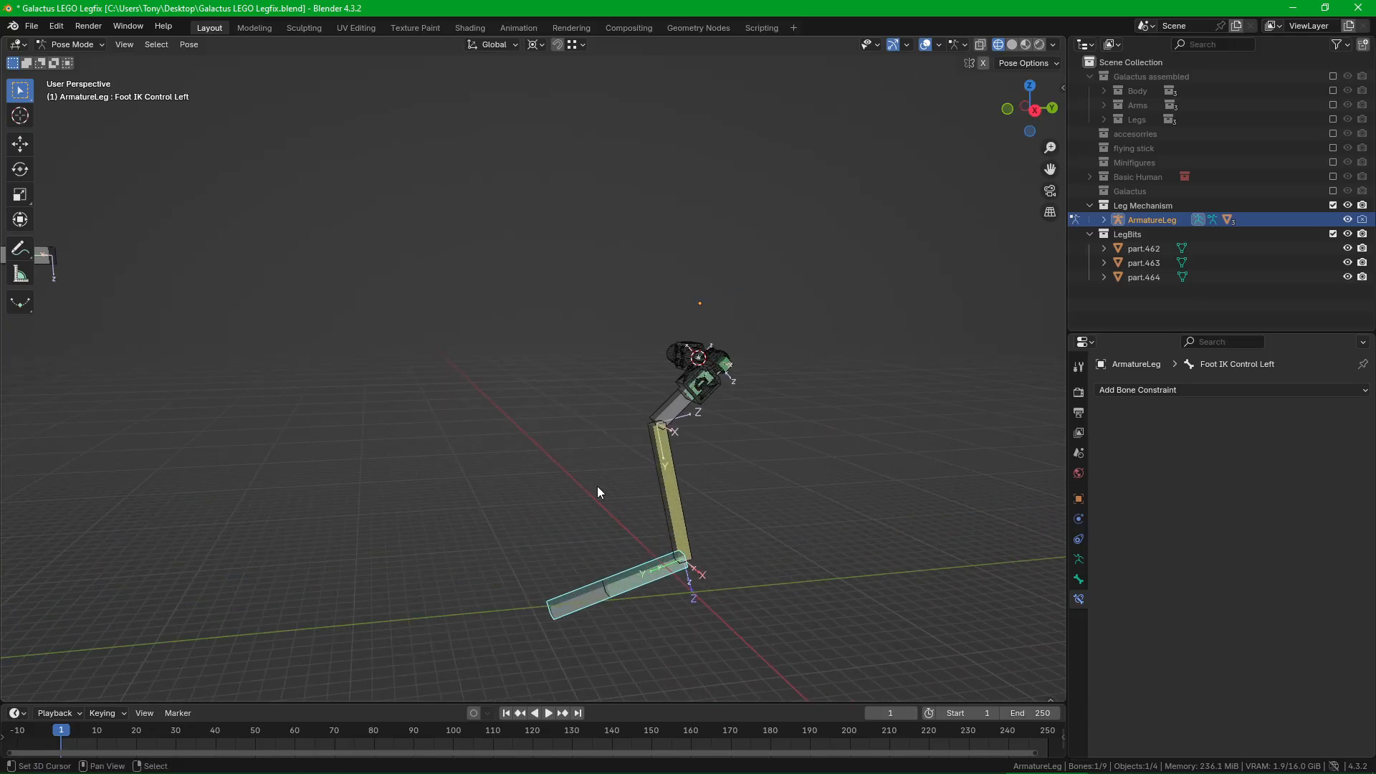
# Step: Select Foot IK Control Left with the leg pole target and test-rotate both through more than a full turn around global X
pyautogui.scroll(-4, 741, 437)
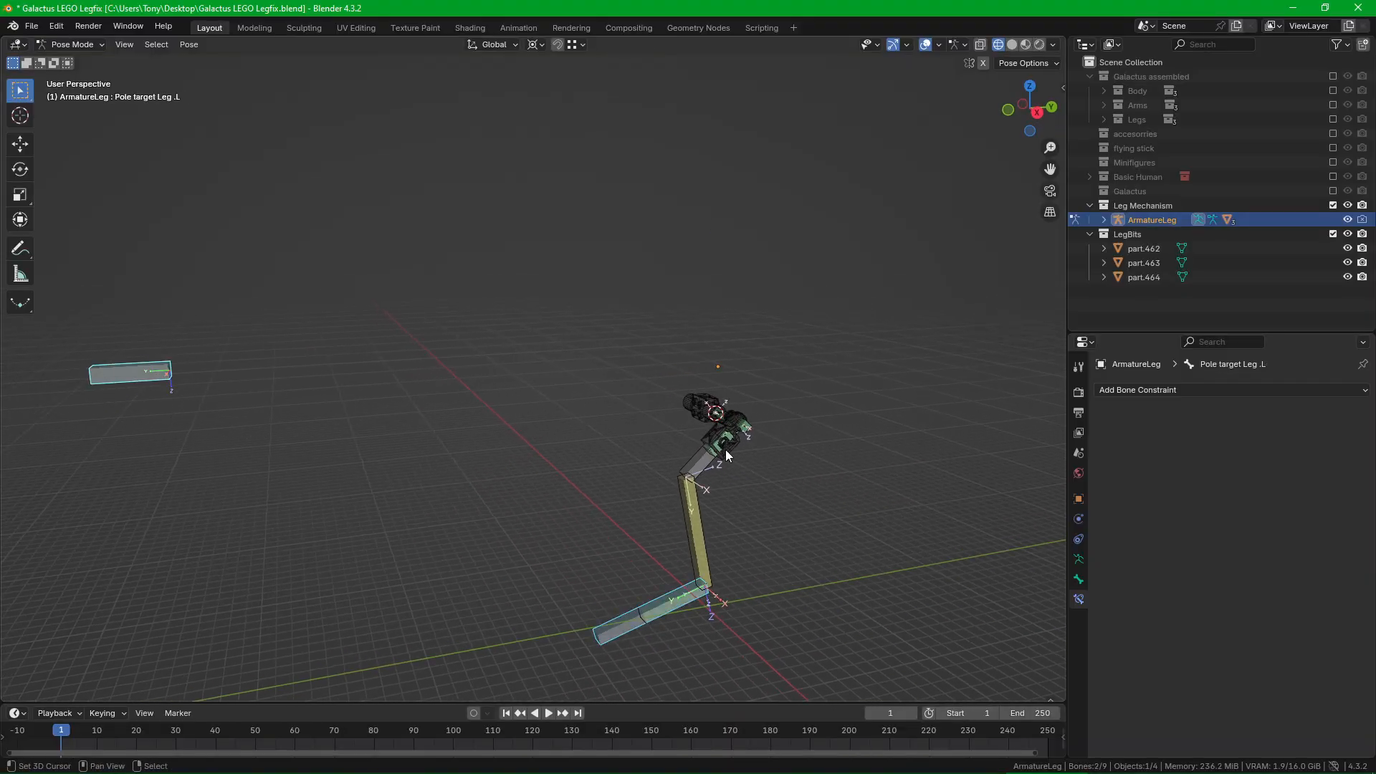
pyautogui.scroll(6, 726, 456)
pyautogui.moveTo(760, 390)
pyautogui.mouseDown(button='middle')
pyautogui.moveTo(755, 351)
pyautogui.moveTo(756, 431)
pyautogui.moveTo(761, 416)
pyautogui.mouseUp(button='middle')
pyautogui.press('r')
pyautogui.press('x')
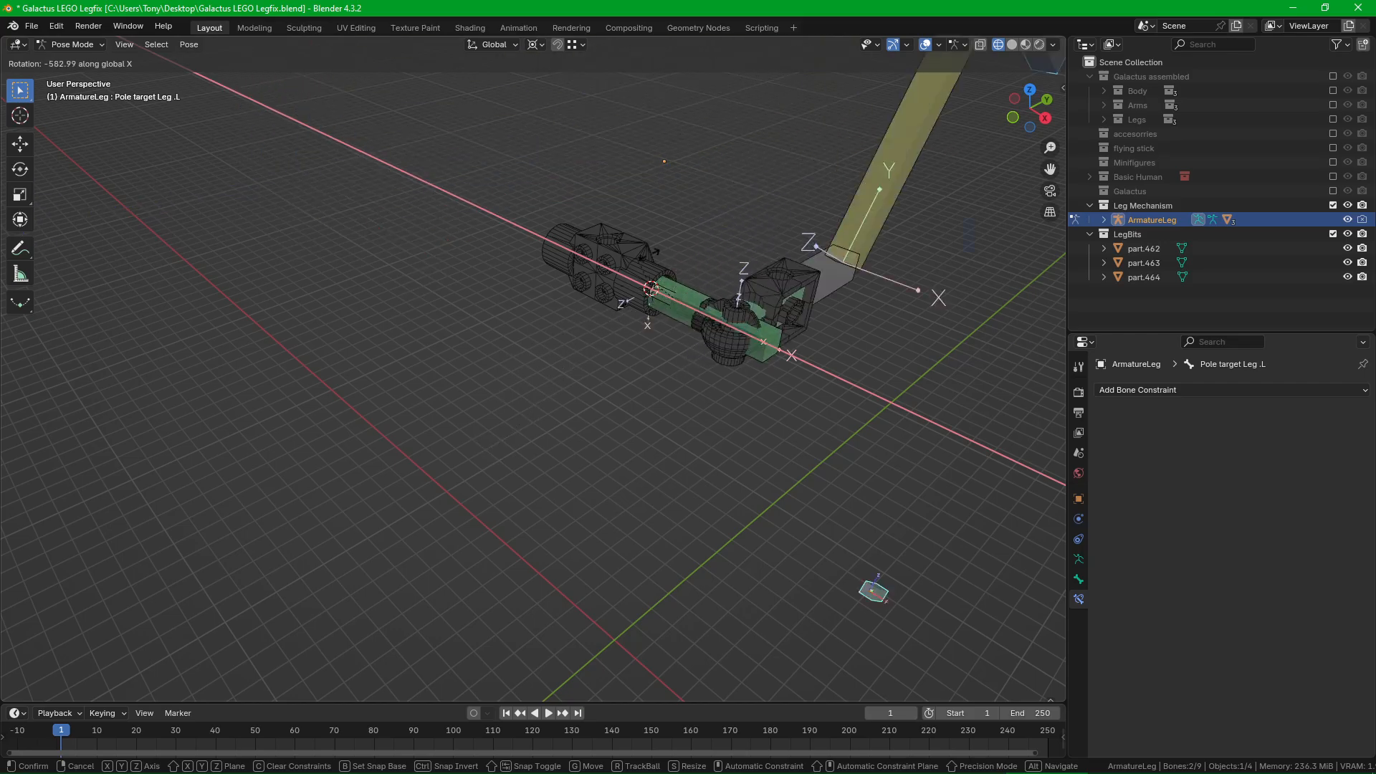
pyautogui.rightClick(670, 389)
# Step: Select only Foot IK Control Left, move it along global X, and examine the ball joint at the hip
pyautogui.keyDown('shift'); pyautogui.moveTo(669, 388); pyautogui.dragTo(682, 313, button='middle'); pyautogui.keyUp('shift')
pyautogui.scroll(-8, 682, 312)
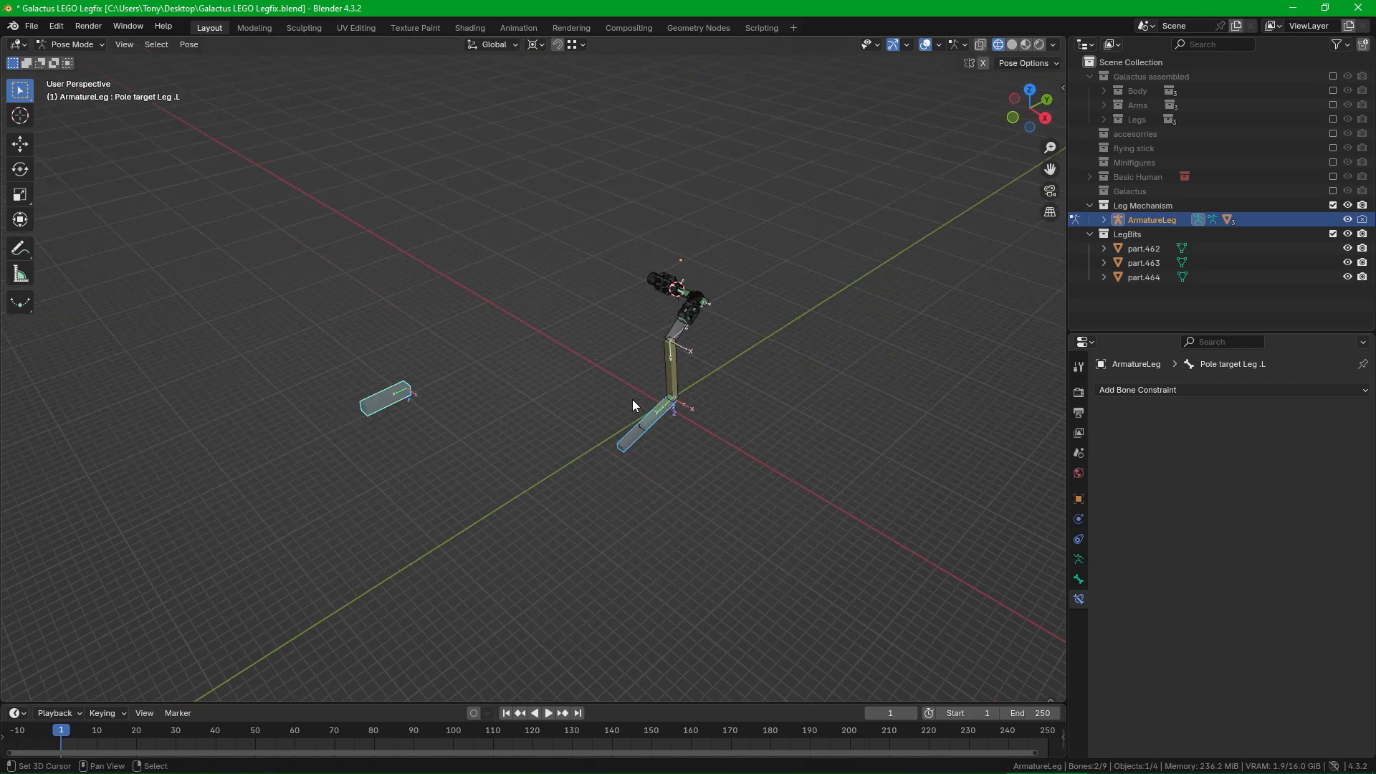
pyautogui.scroll(3, 641, 441)
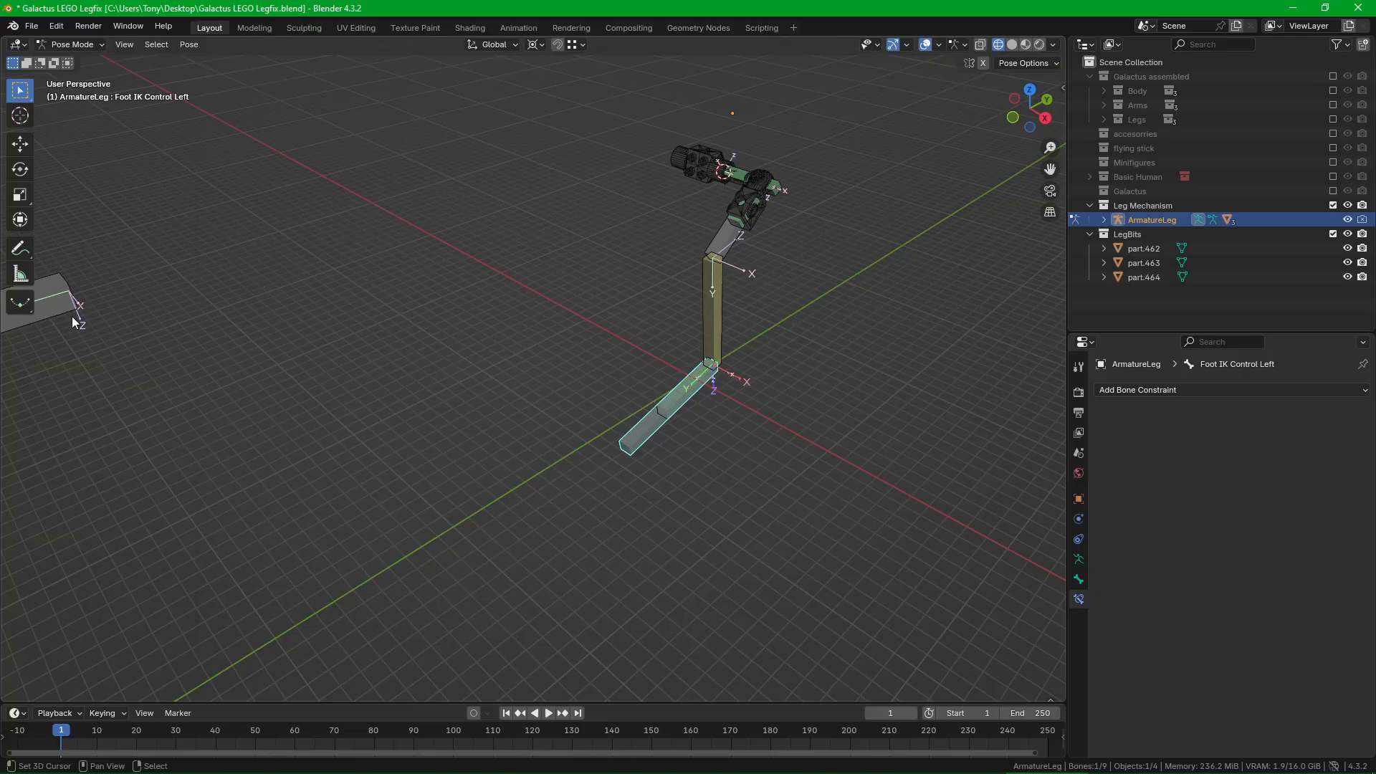
pyautogui.moveTo(545, 416); pyautogui.dragTo(646, 416, button='middle')
pyautogui.press('g')
pyautogui.press('x')
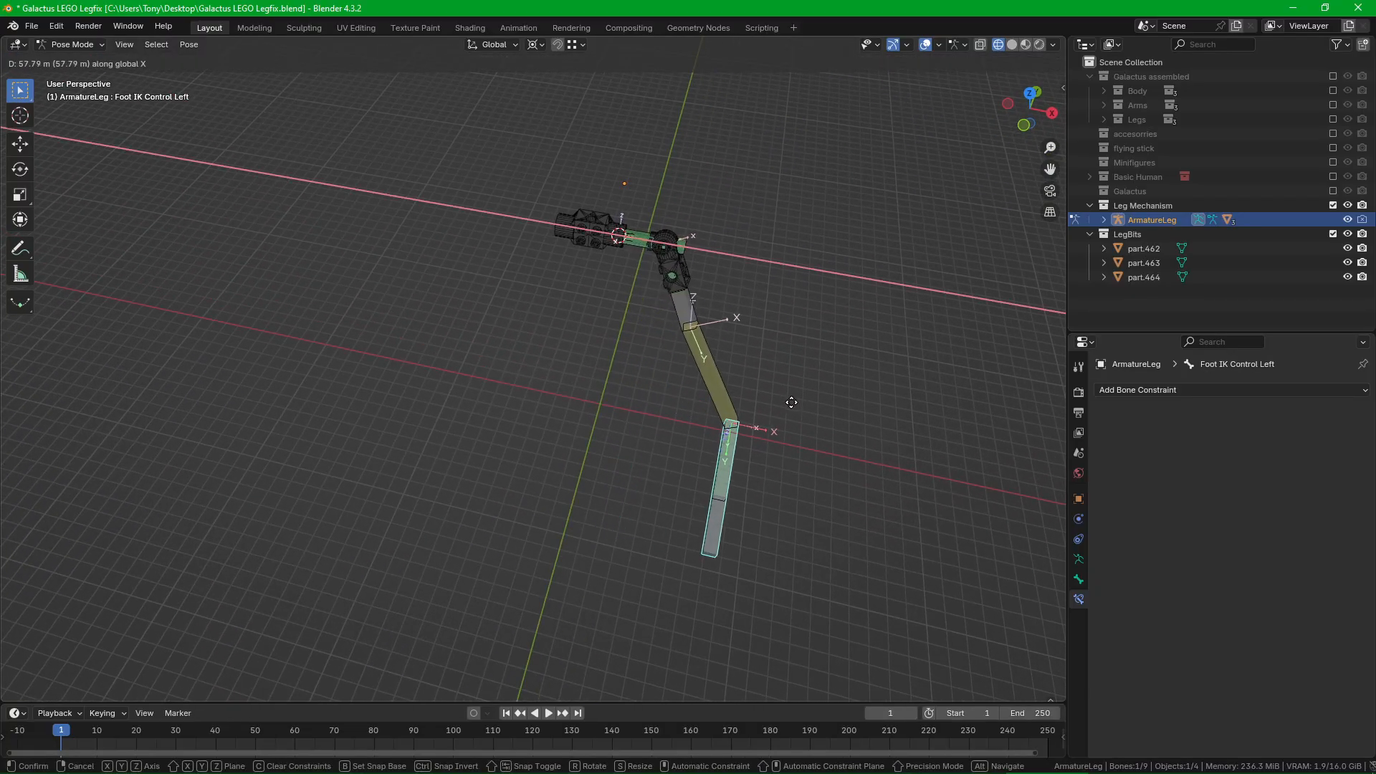
pyautogui.click(716, 305)
pyautogui.scroll(8, 635, 291)
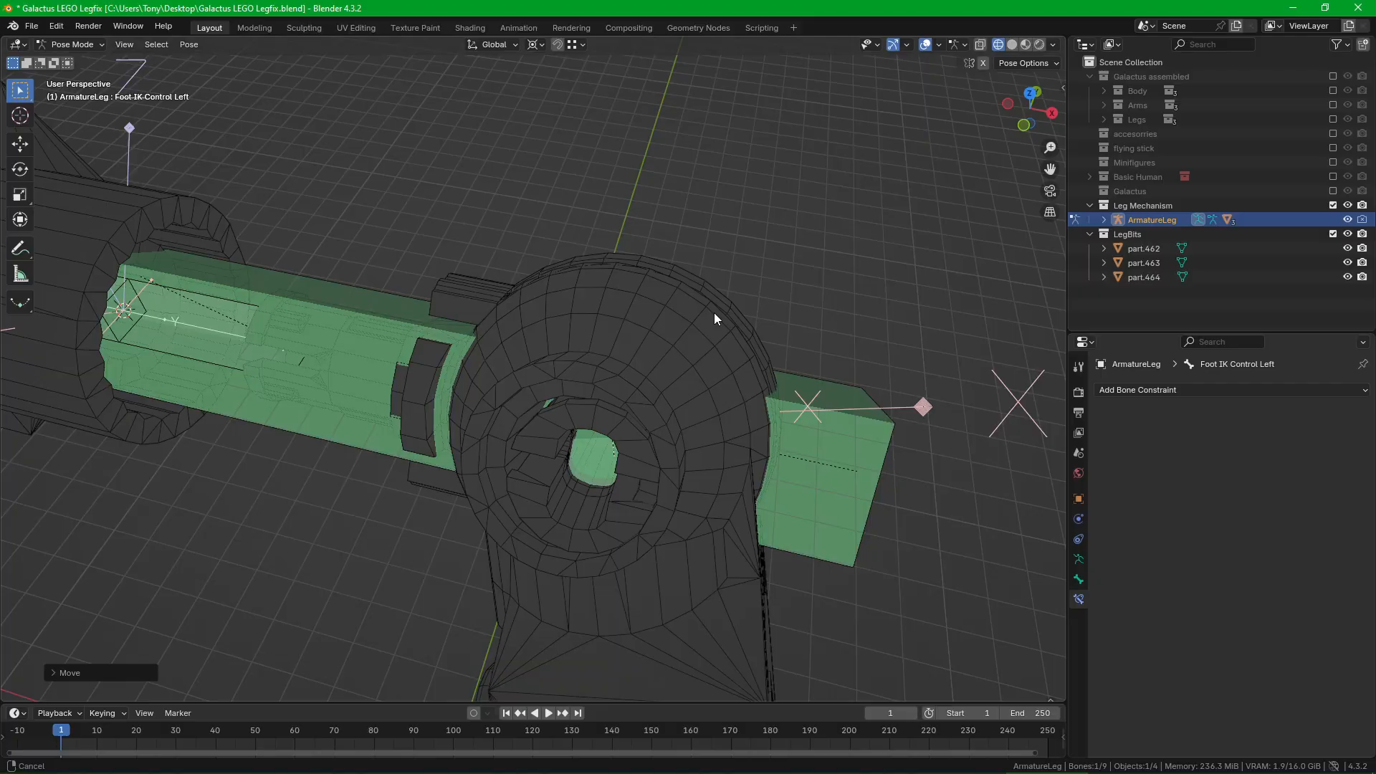
pyautogui.keyDown('shift'); pyautogui.moveTo(682, 402); pyautogui.dragTo(704, 317, button='middle'); pyautogui.keyUp('shift')
pyautogui.scroll(-4, 704, 317)
pyautogui.scroll(-1, 748, 378)
pyautogui.moveTo(760, 432)
pyautogui.keyDown('shift'); pyautogui.mouseDown(button='middle')
pyautogui.moveTo(749, 378)
pyautogui.moveTo(760, 352)
pyautogui.moveTo(776, 437)
pyautogui.mouseUp(button='middle'); pyautogui.keyUp('shift')
# Step: Try moving Foot IK Control Left freely inward past the hip, and undo that move
pyautogui.press('g')
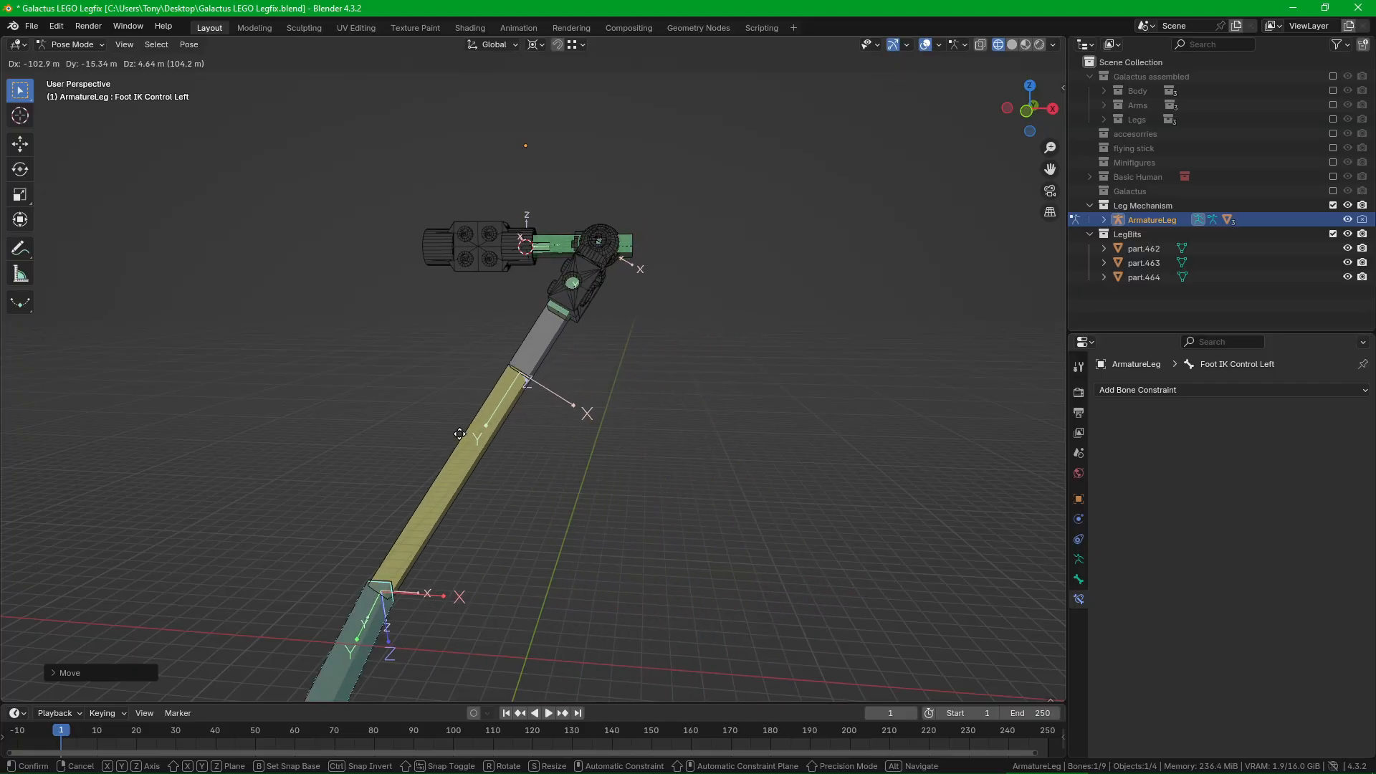
pyautogui.click(789, 446)
pyautogui.hotkey('ctrl', 'z')
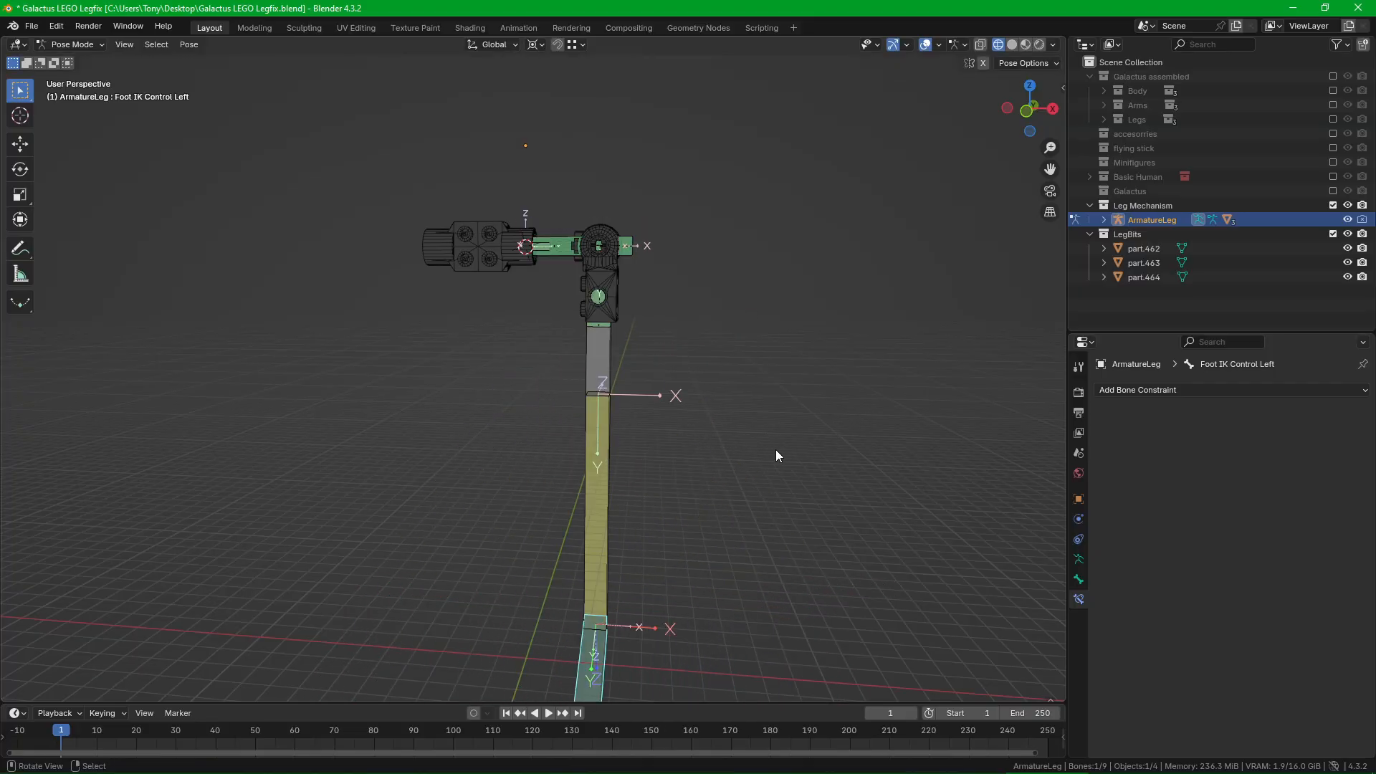
# Step: Select Thigh.L and MCH-Thigh-Rotation in turn to examine the two overlapping bones and their constraints
pyautogui.moveTo(776, 450); pyautogui.dragTo(664, 452, button='middle')
pyautogui.scroll(4, 596, 355)
pyautogui.click(589, 343)
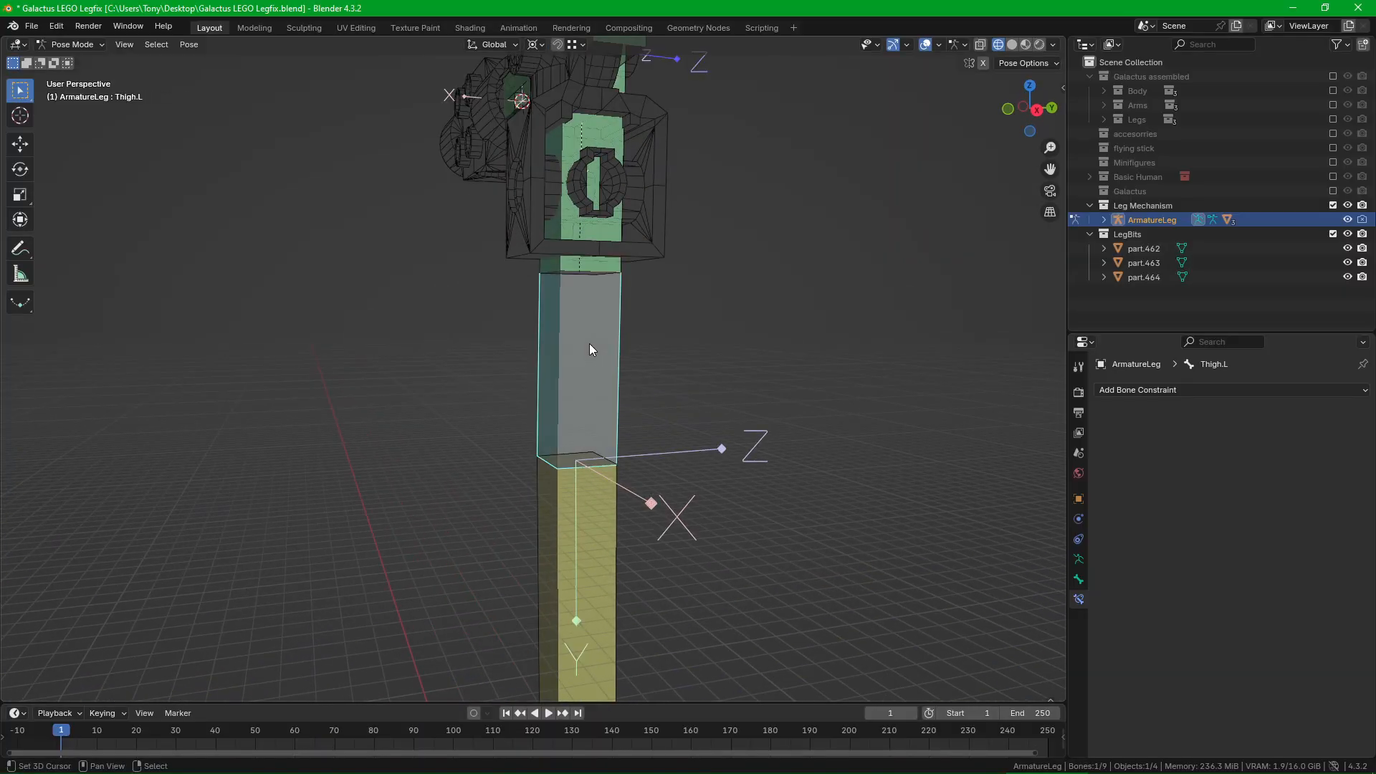
pyautogui.scroll(2, 601, 481)
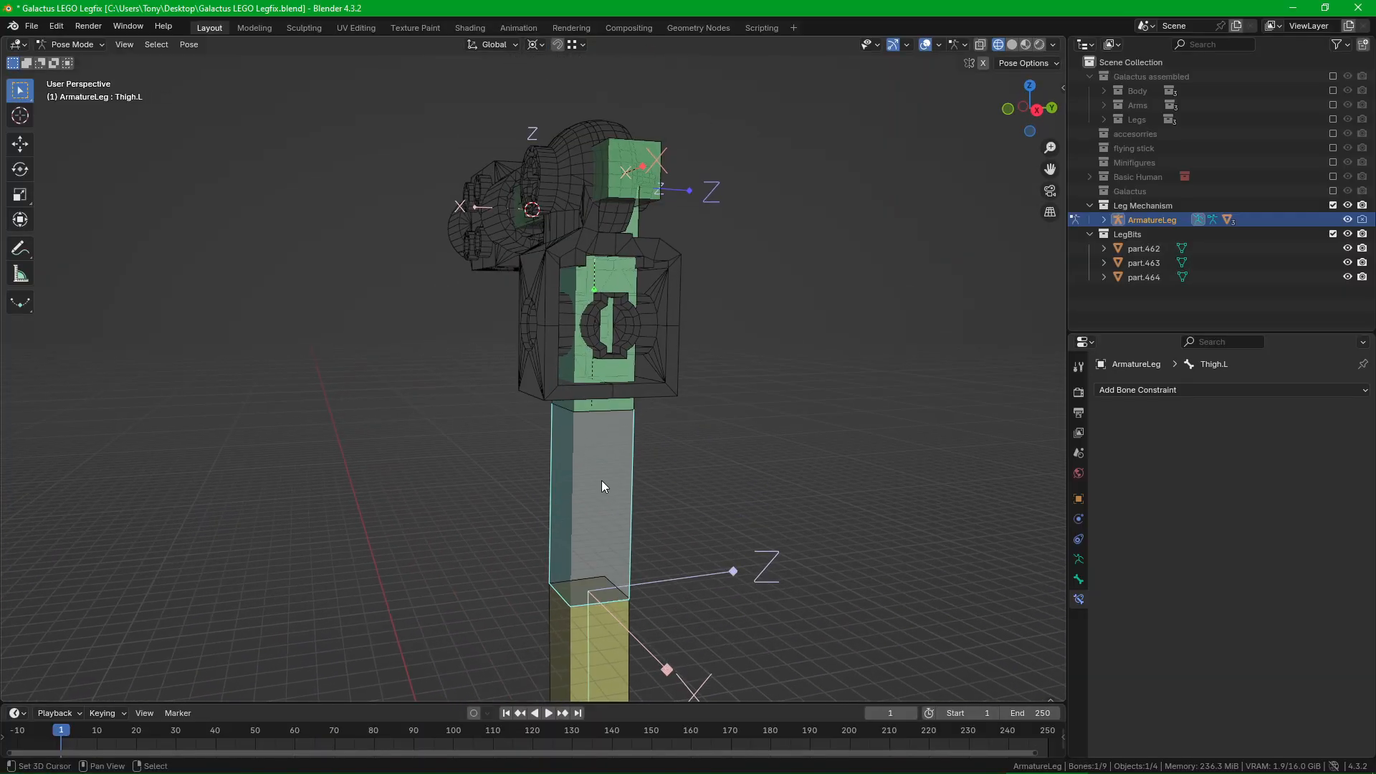
pyautogui.click(588, 419)
pyautogui.moveTo(587, 413)
pyautogui.mouseDown(button='middle')
pyautogui.moveTo(638, 415)
pyautogui.moveTo(579, 402)
pyautogui.mouseUp(button='middle')
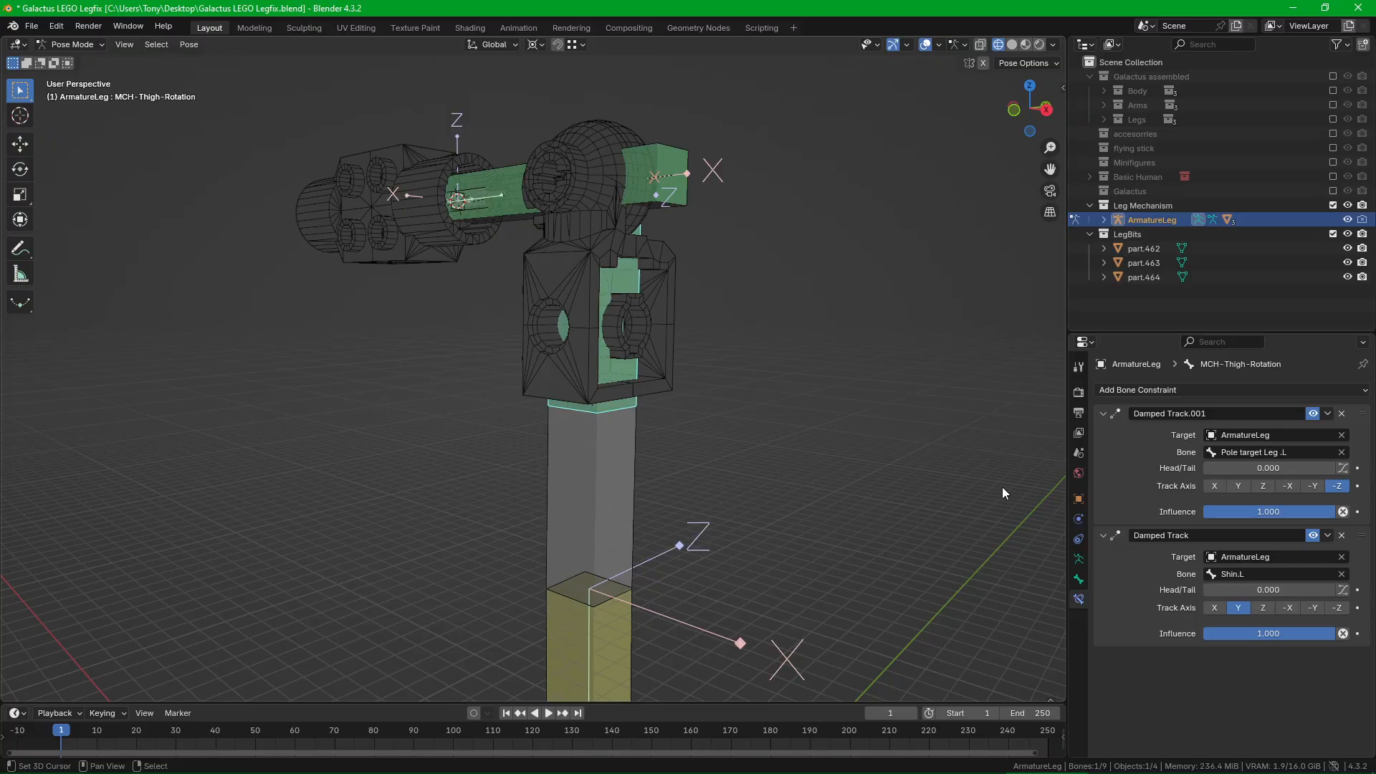
pyautogui.moveTo(860, 502); pyautogui.dragTo(777, 464, button='middle')
pyautogui.scroll(3, 717, 368)
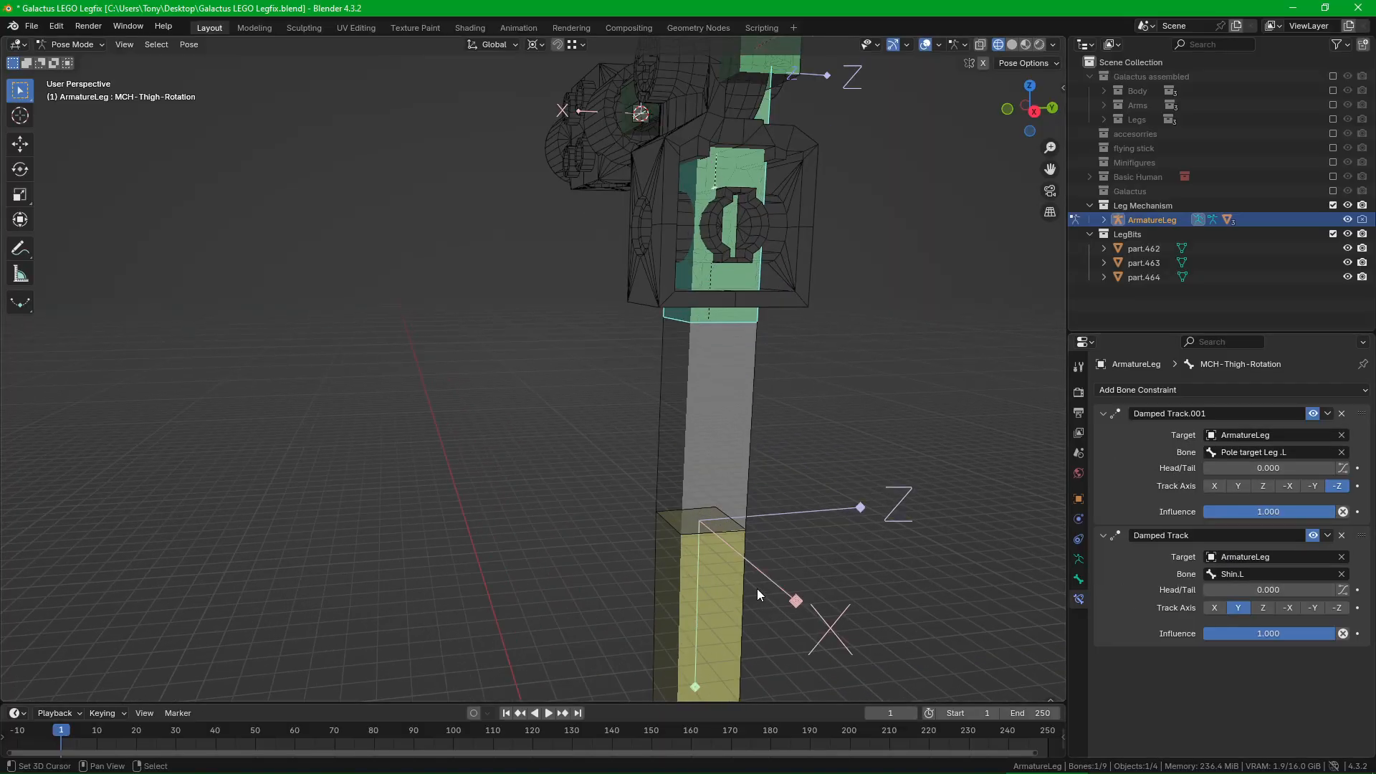
# Step: Disable both Damped Track constraints on MCH-Thigh-Rotation and try rotating the bone about the 3D cursor
pyautogui.keyDown('shift'); pyautogui.moveTo(757, 588); pyautogui.dragTo(755, 485, button='middle'); pyautogui.keyUp('shift')
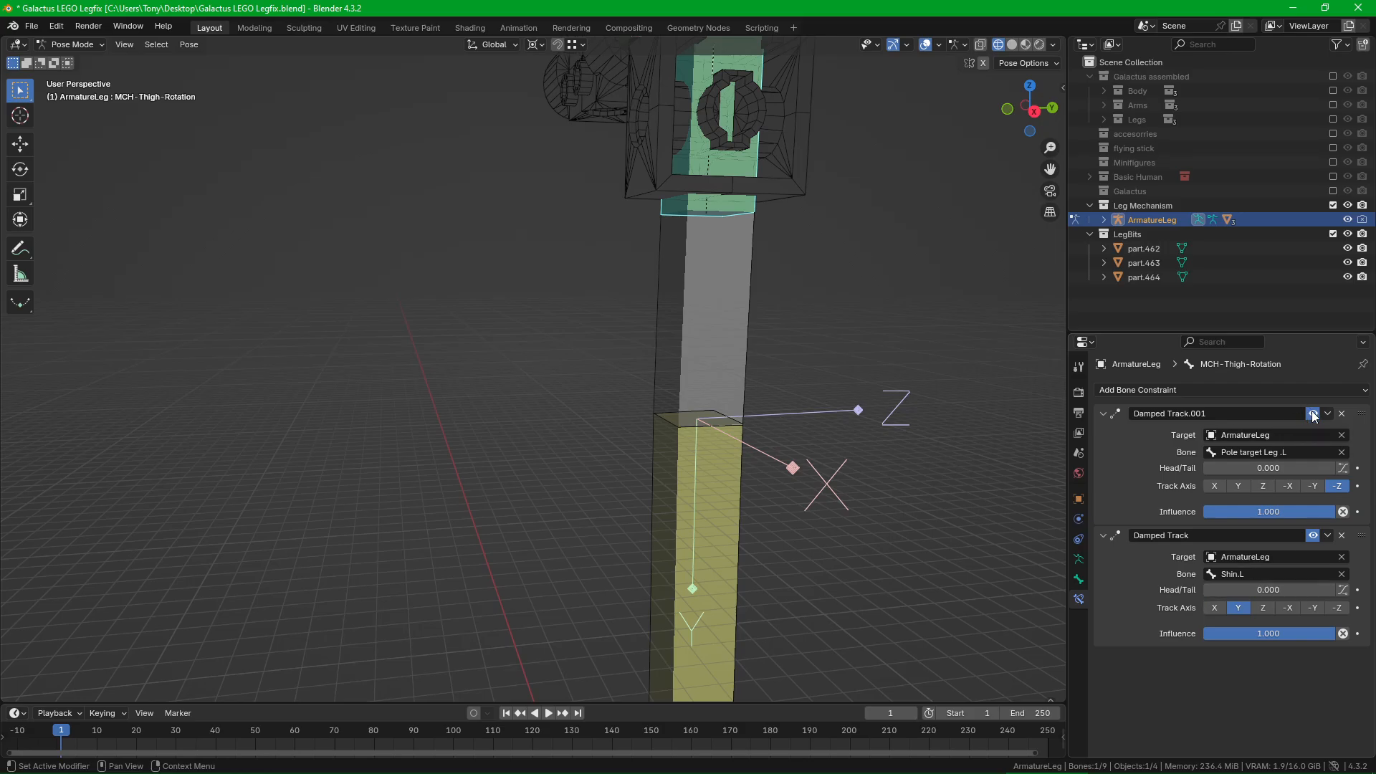
pyautogui.click(1315, 536)
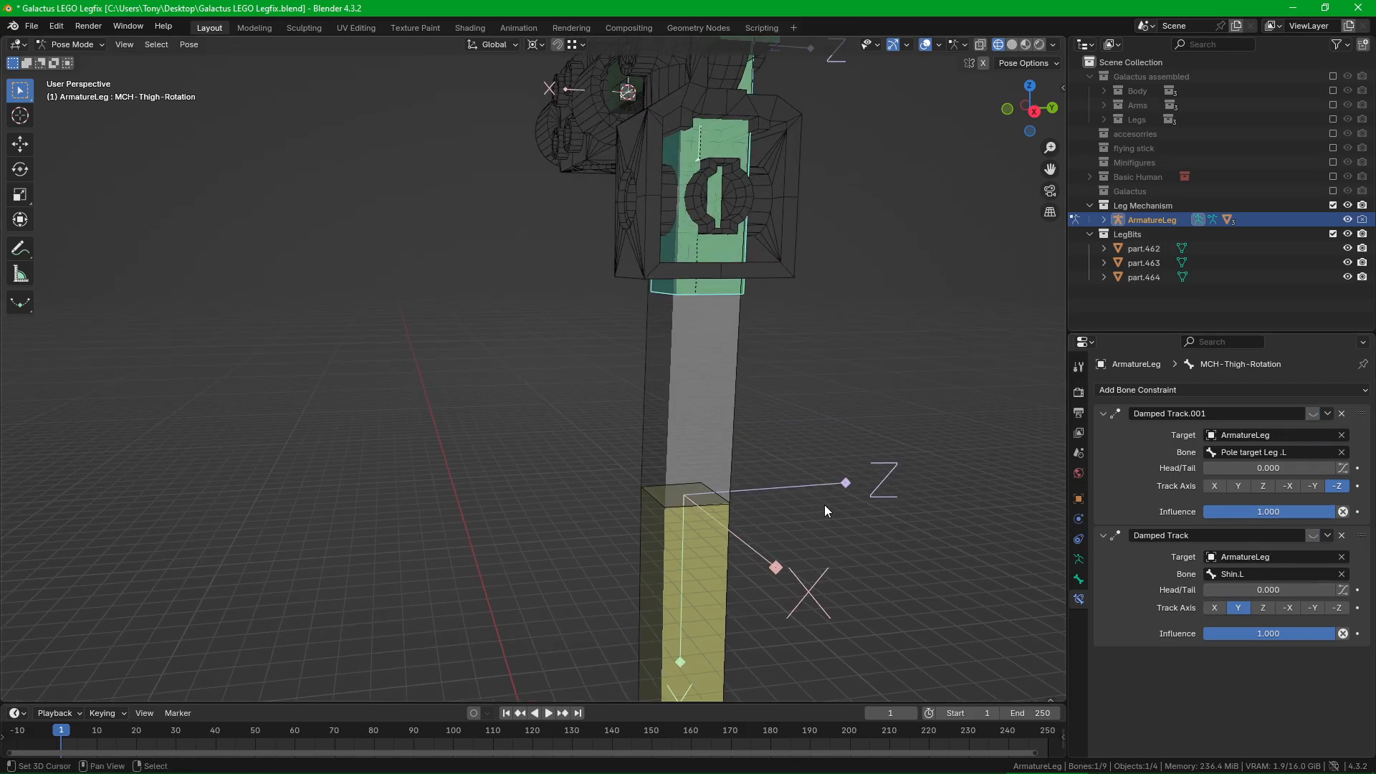
pyautogui.moveTo(890, 581); pyautogui.dragTo(767, 496, button='middle')
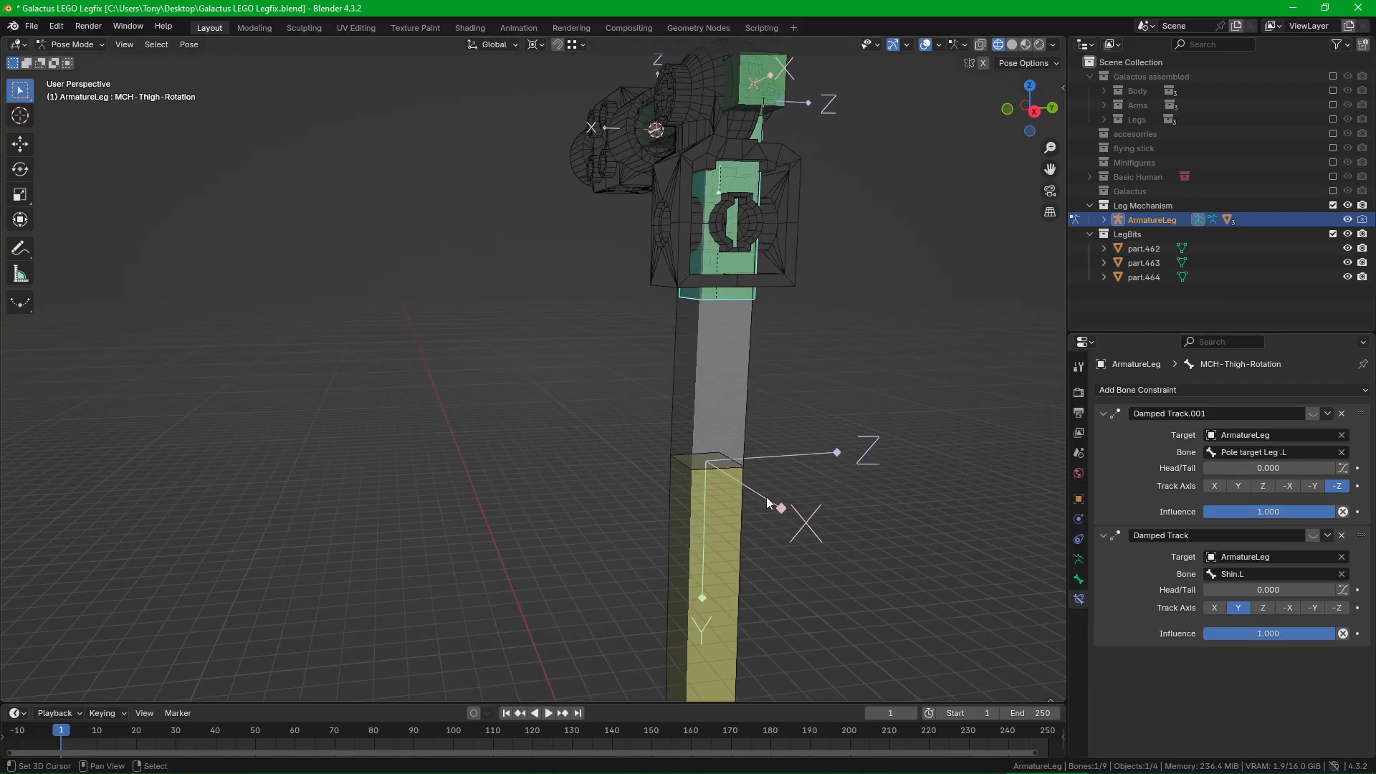
pyautogui.keyDown('shift'); pyautogui.moveTo(890, 381); pyautogui.dragTo(872, 406, button='middle'); pyautogui.keyUp('shift')
pyautogui.press('r')
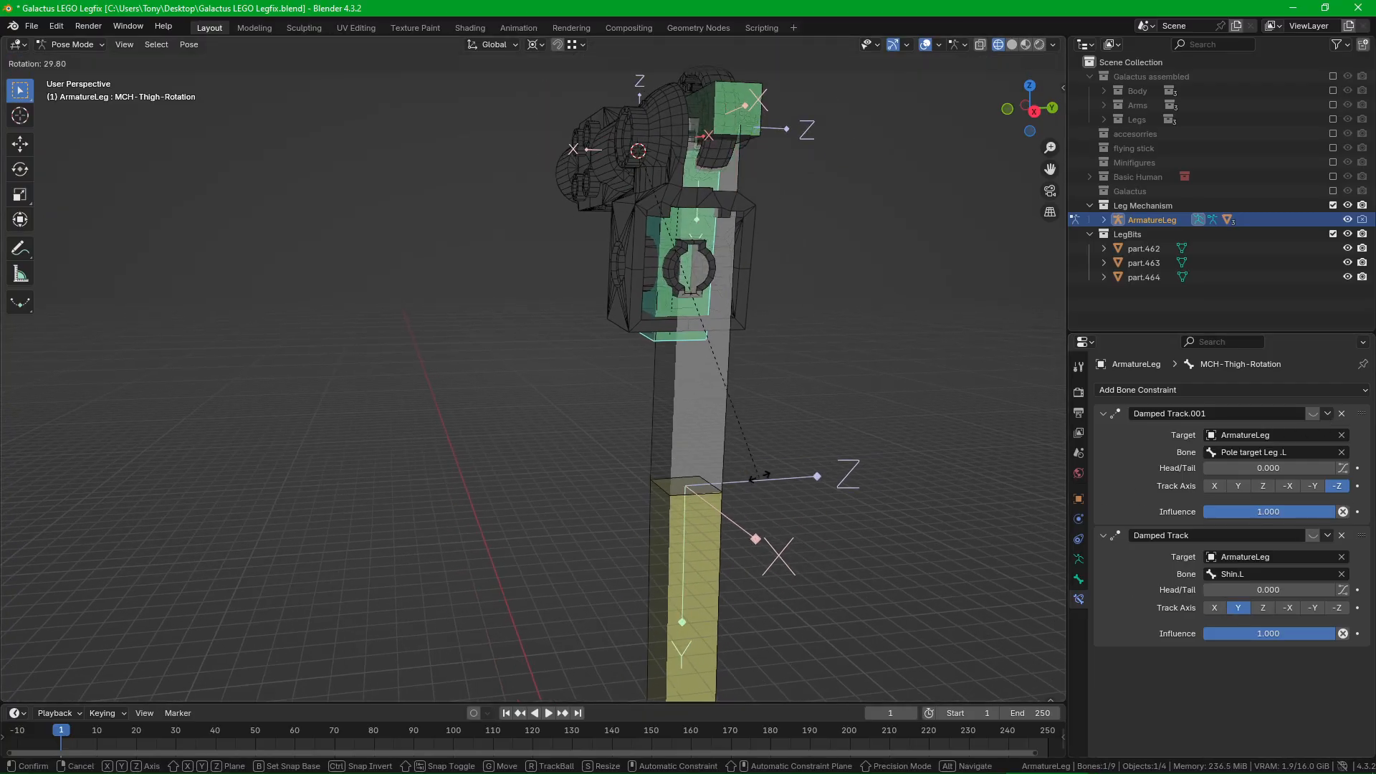
pyautogui.rightClick(747, 441)
# Step: Switch the transform pivot point away from the 3D cursor and test-rotate MCH-Thigh-Rotation about its own joint
pyautogui.keyDown('shift'); pyautogui.moveTo(765, 344); pyautogui.dragTo(721, 458, button='middle'); pyautogui.keyUp('shift')
pyautogui.press('.')
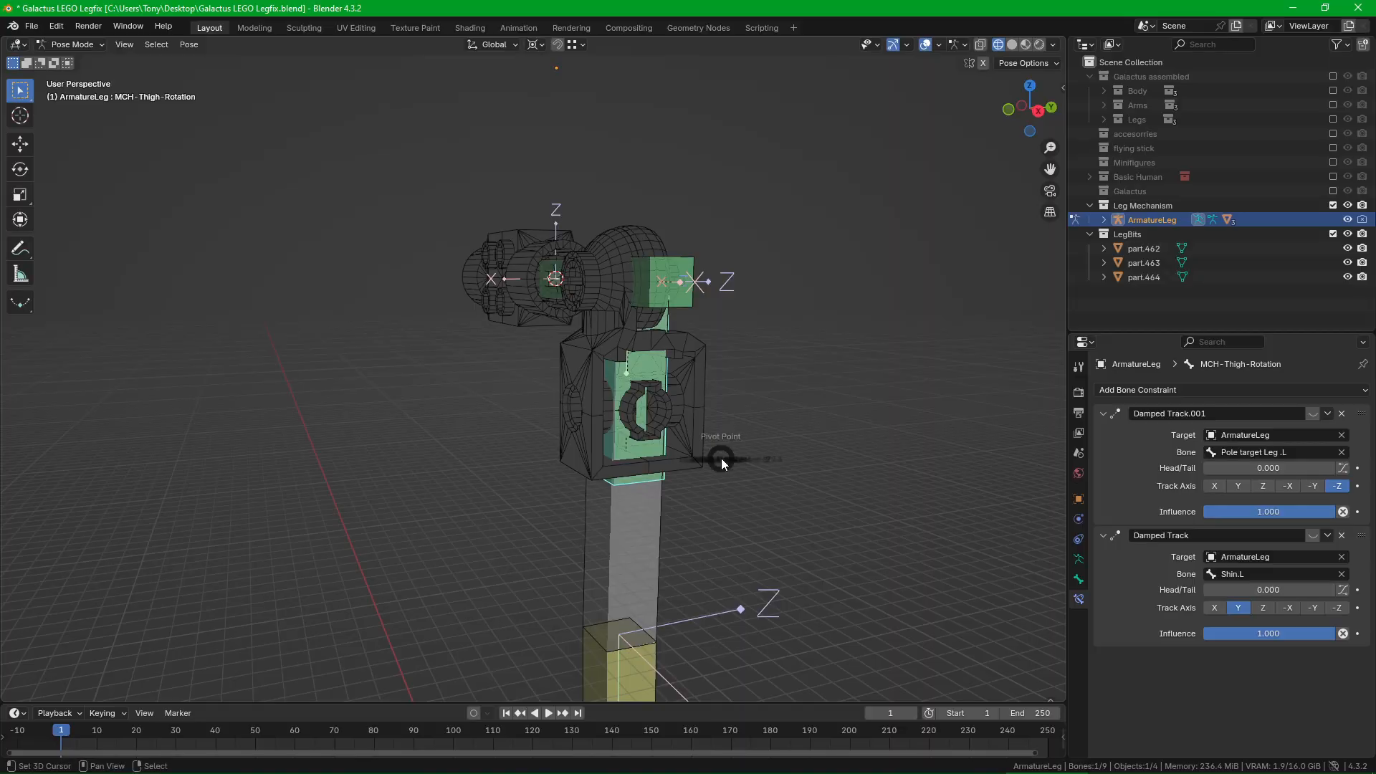
pyautogui.click(741, 360)
pyautogui.moveTo(784, 421); pyautogui.dragTo(813, 430, button='middle')
pyautogui.press('r')
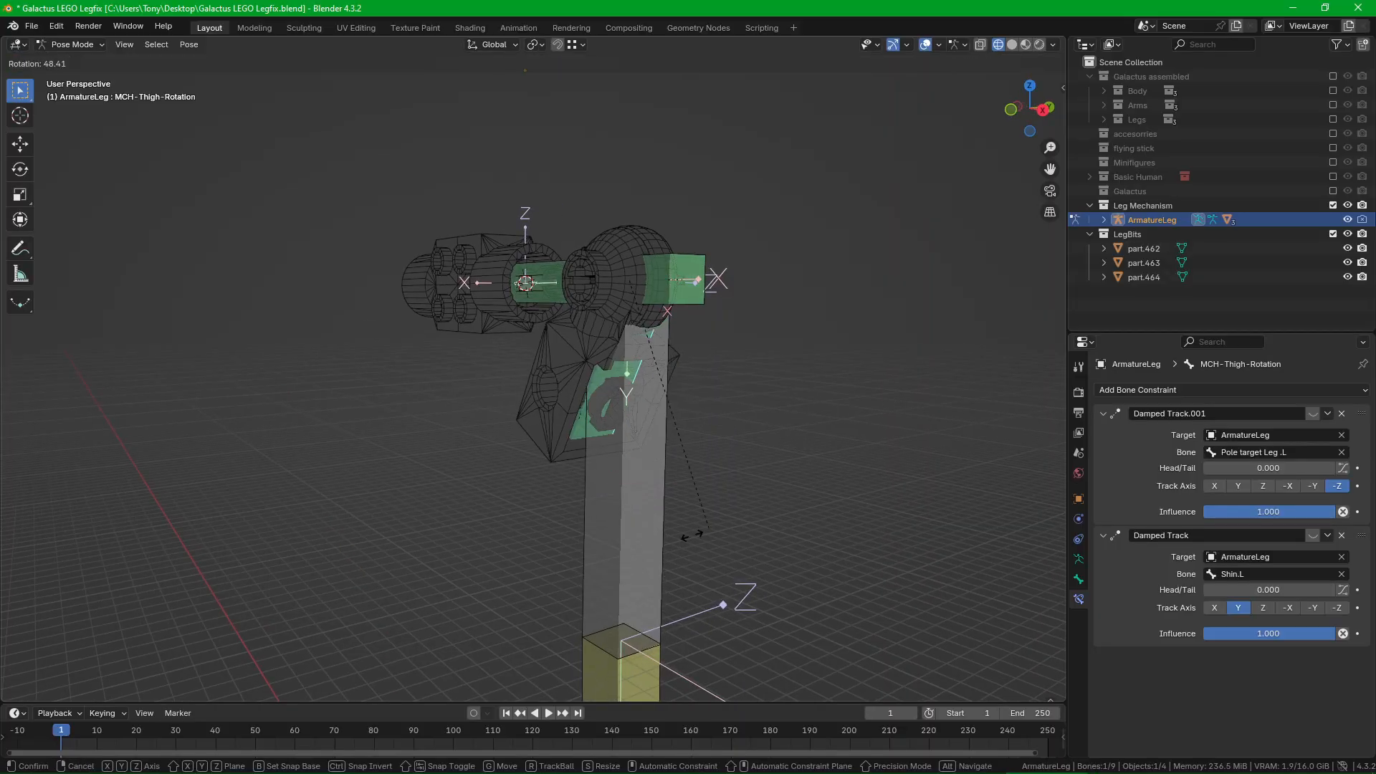
# Step: Cancel the trial rotation of the MCH-Thigh-Rotation bone and check its transform values in the viewport
pyautogui.rightClick(797, 422)
pyautogui.moveTo(909, 396); pyautogui.dragTo(832, 391, button='middle')
pyautogui.rightClick(856, 473)
pyautogui.press('n')
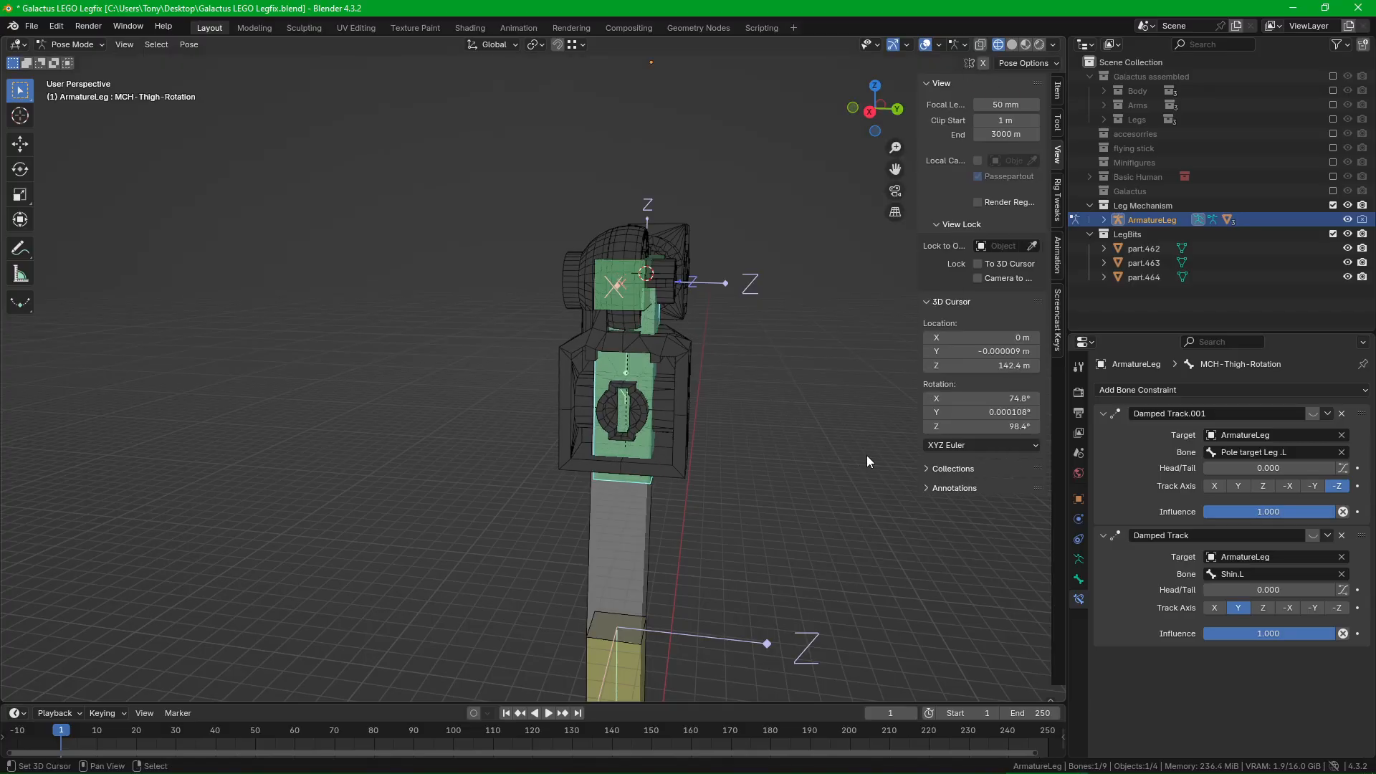
pyautogui.click(1058, 92)
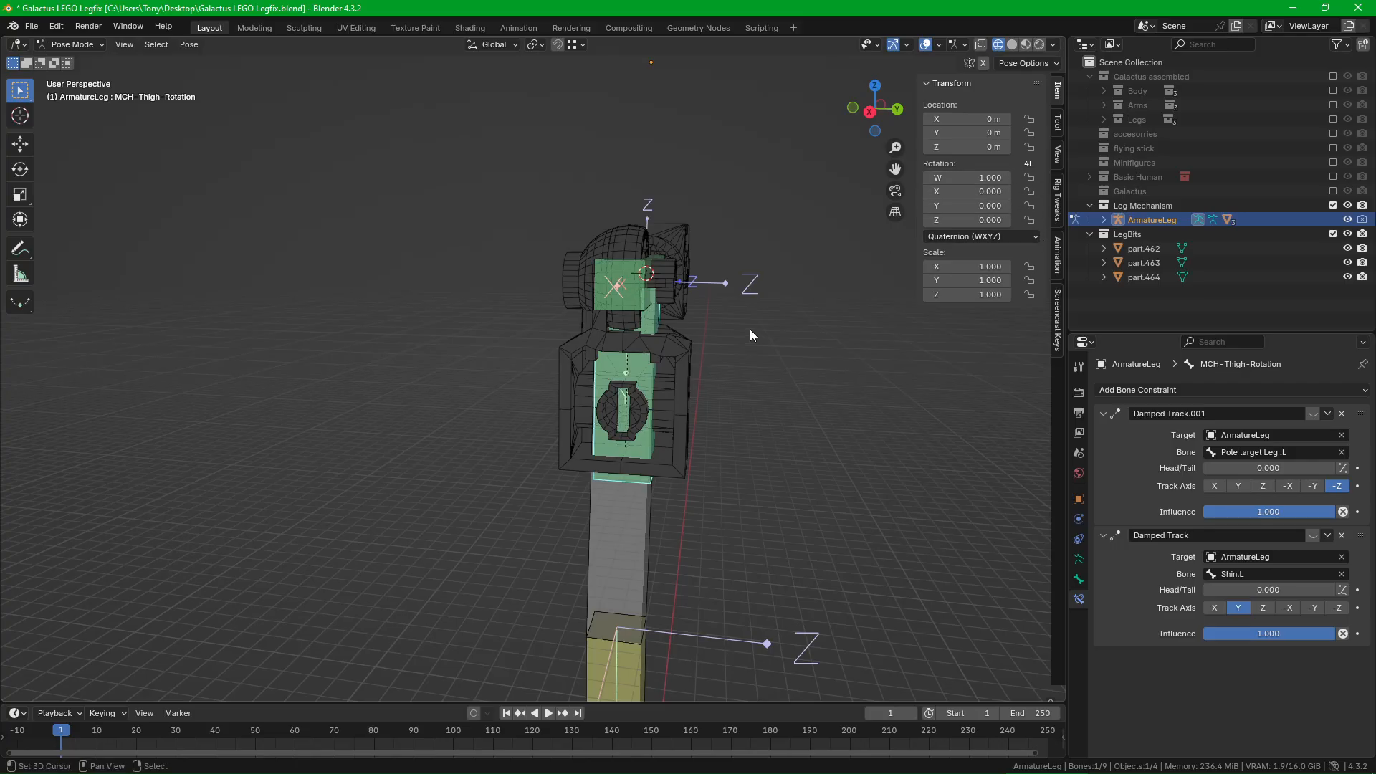
pyautogui.moveTo(750, 329); pyautogui.dragTo(821, 385, button='middle')
pyautogui.press('n')
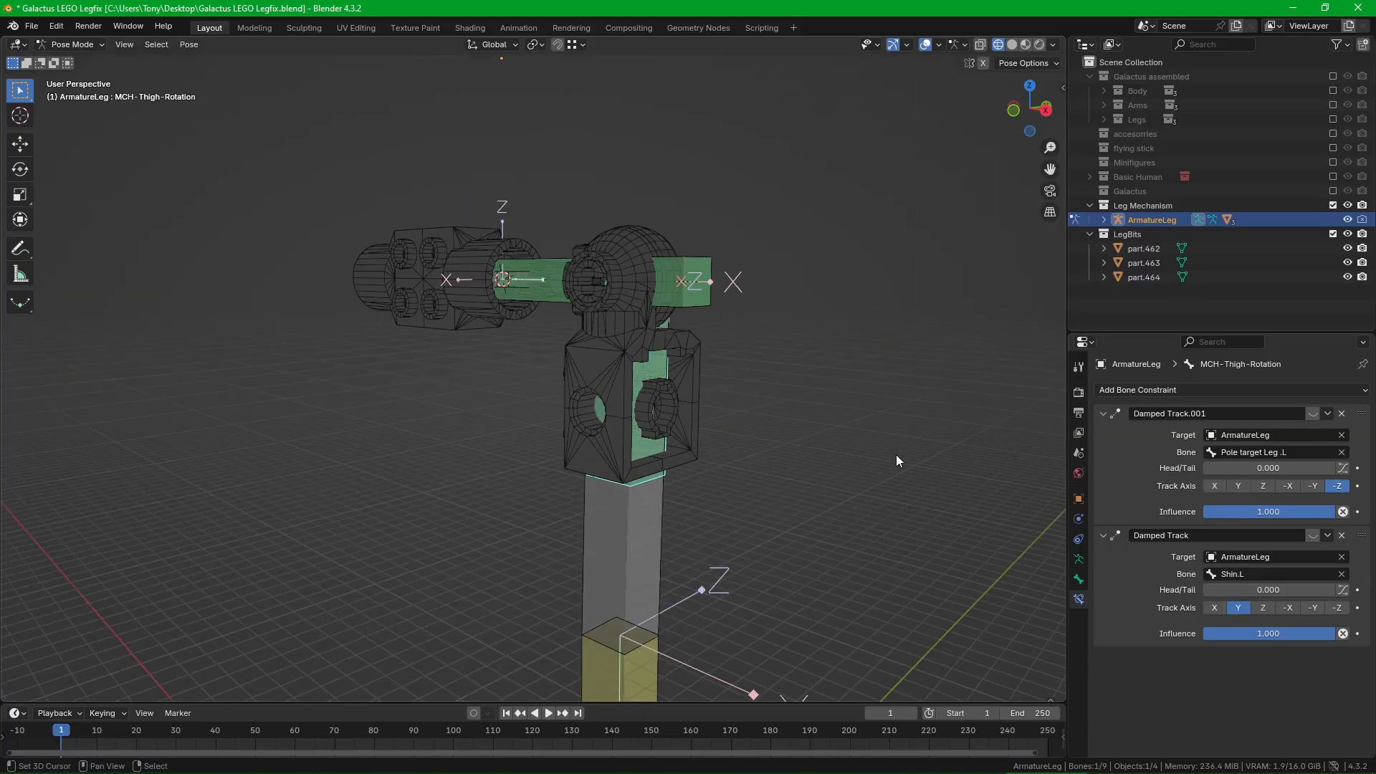
# Step: Look through the ArmatureLeg object, physics and armature data properties, and examine the transform settings of the MCH-Thigh-Rotation bone
pyautogui.click(1079, 579)
pyautogui.click(1079, 538)
pyautogui.click(1080, 499)
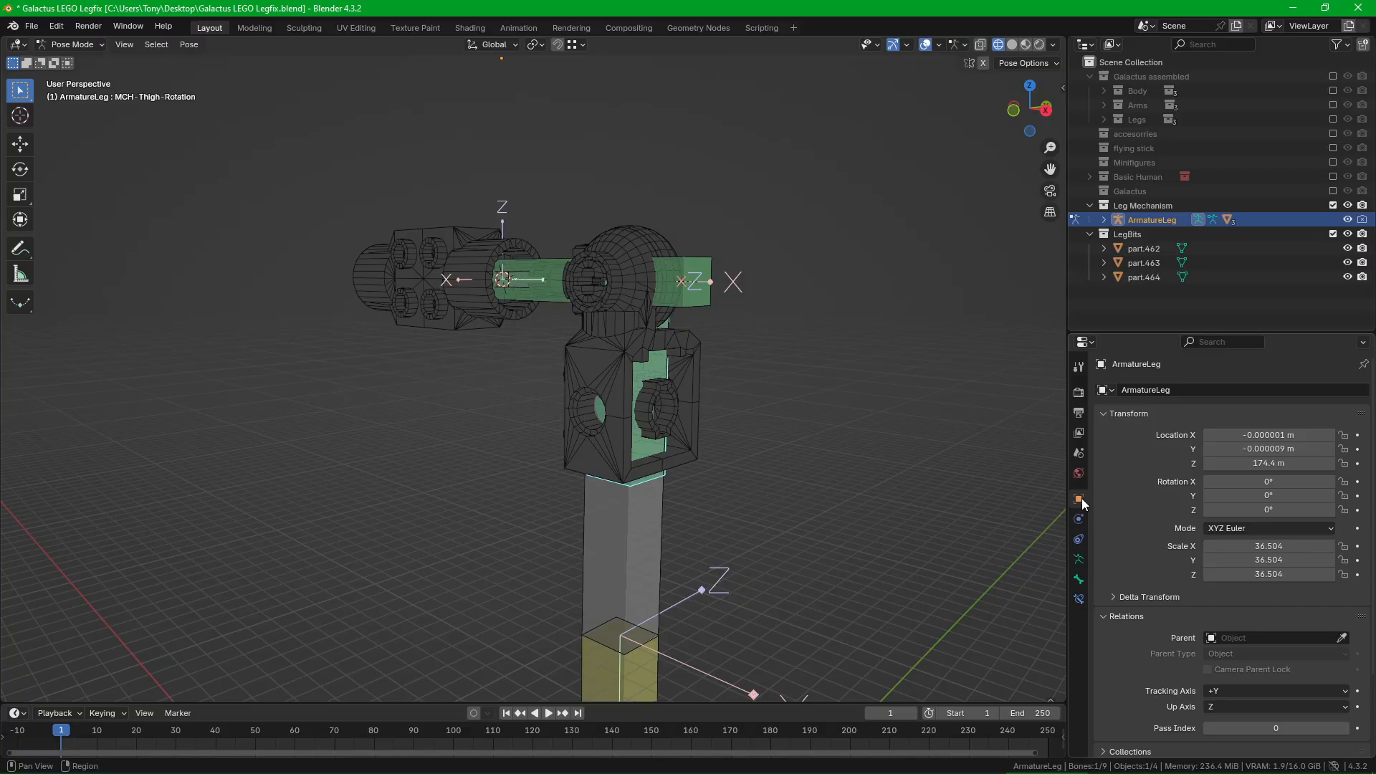
pyautogui.click(1078, 519)
pyautogui.click(1079, 498)
pyautogui.click(1079, 559)
pyautogui.click(1079, 580)
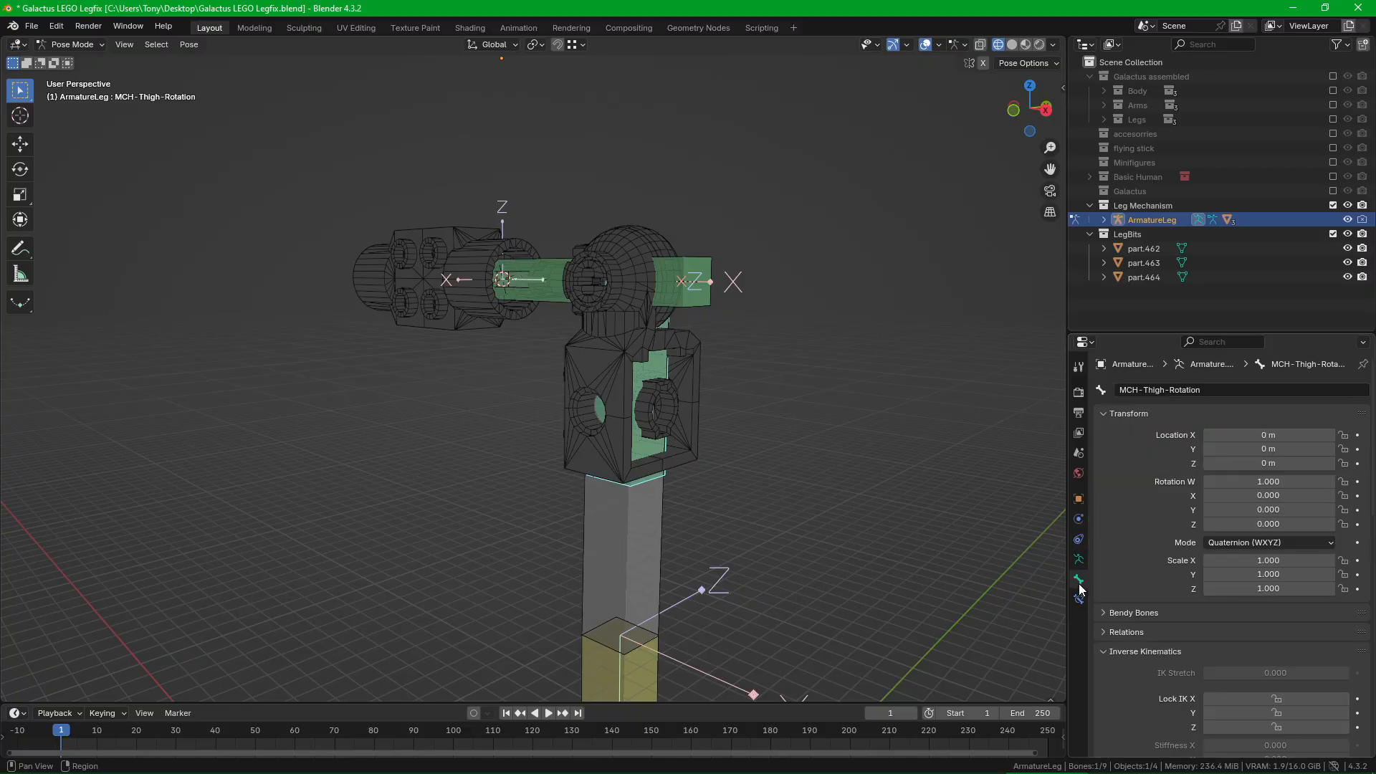
pyautogui.click(1127, 414)
pyautogui.click(1127, 414)
pyautogui.press('n')
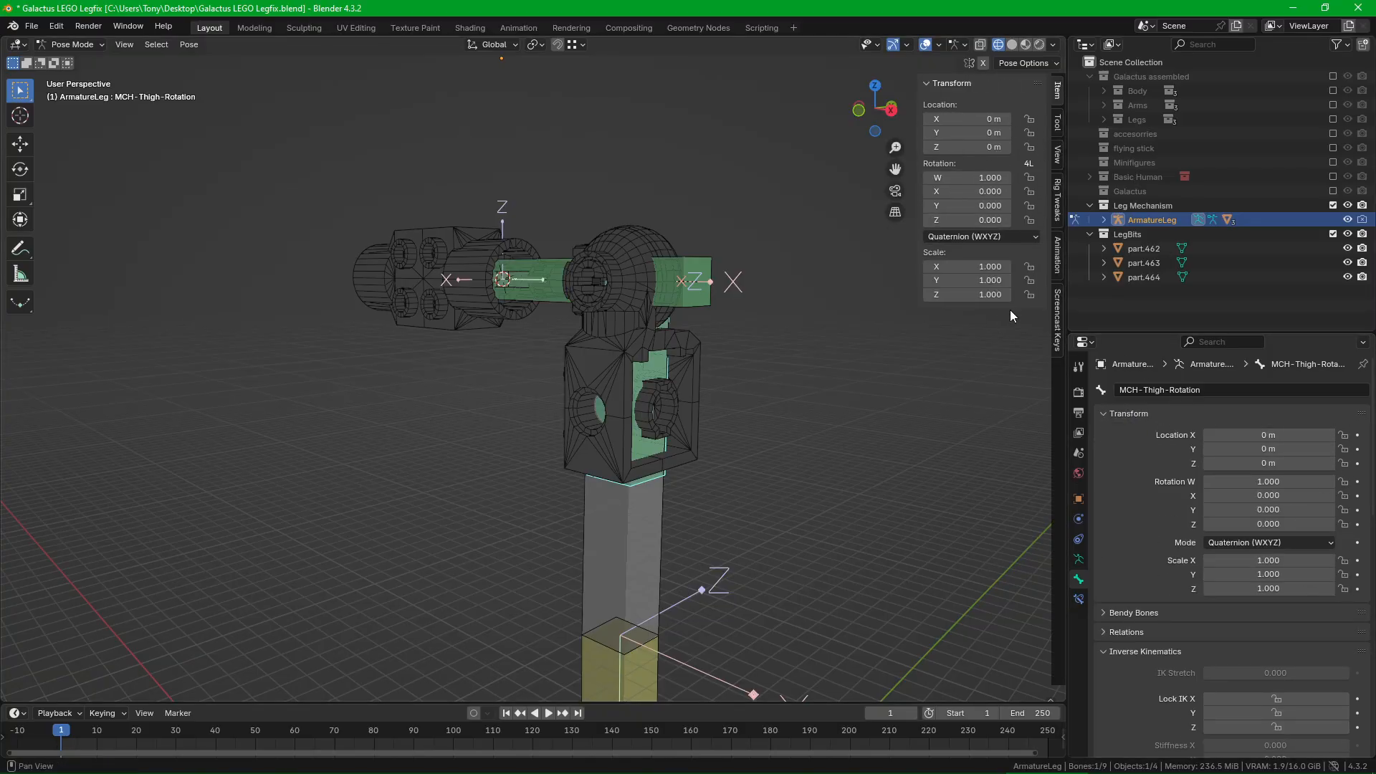
# Step: Try rotating the MCH-Thigh-Rotation bone freely to check how its rotation values respond
pyautogui.press('n')
pyautogui.press('r')
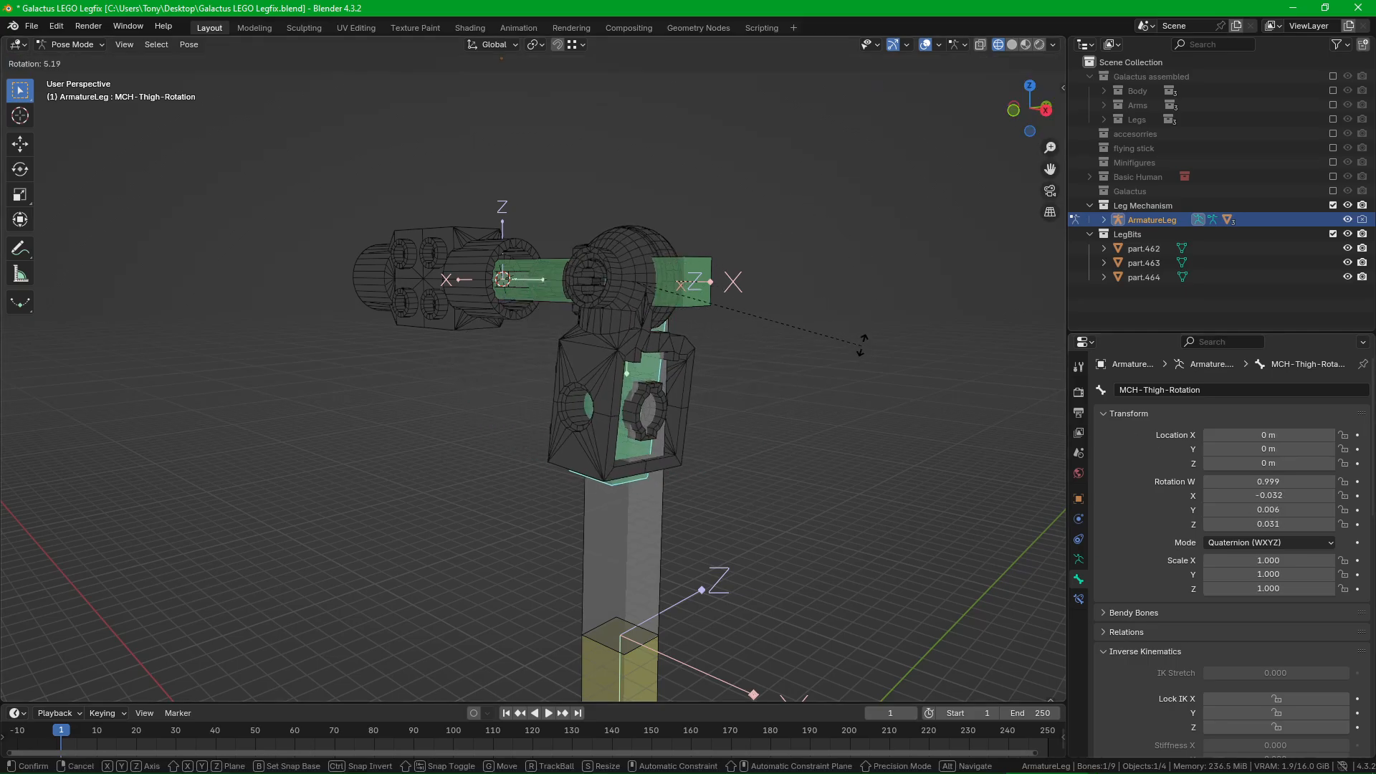
pyautogui.press('Escape')
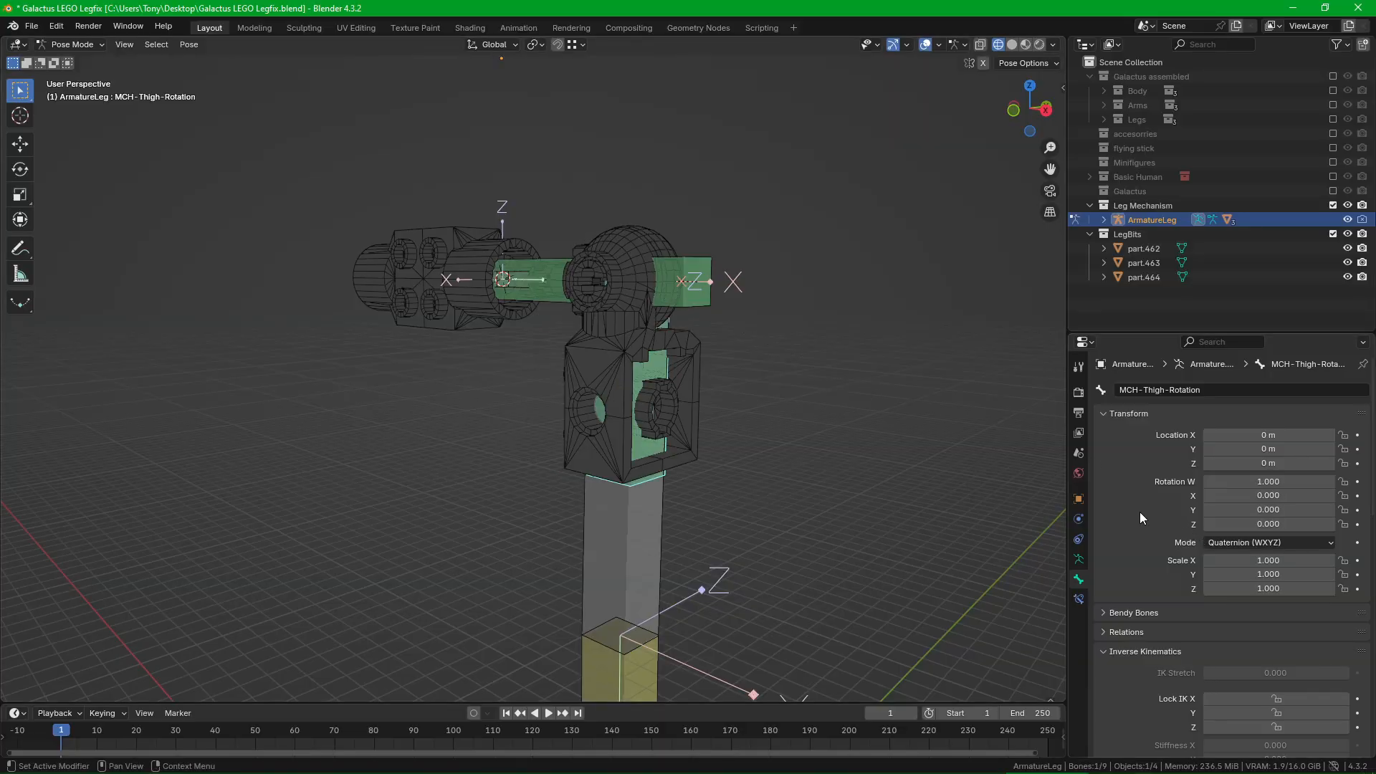
# Step: Compare the Inverse Kinematics settings of the MCH-Thigh-Rotation, Thigh.L and Shin.L bones
pyautogui.scroll(-2, 1140, 512)
pyautogui.scroll(-3, 1155, 475)
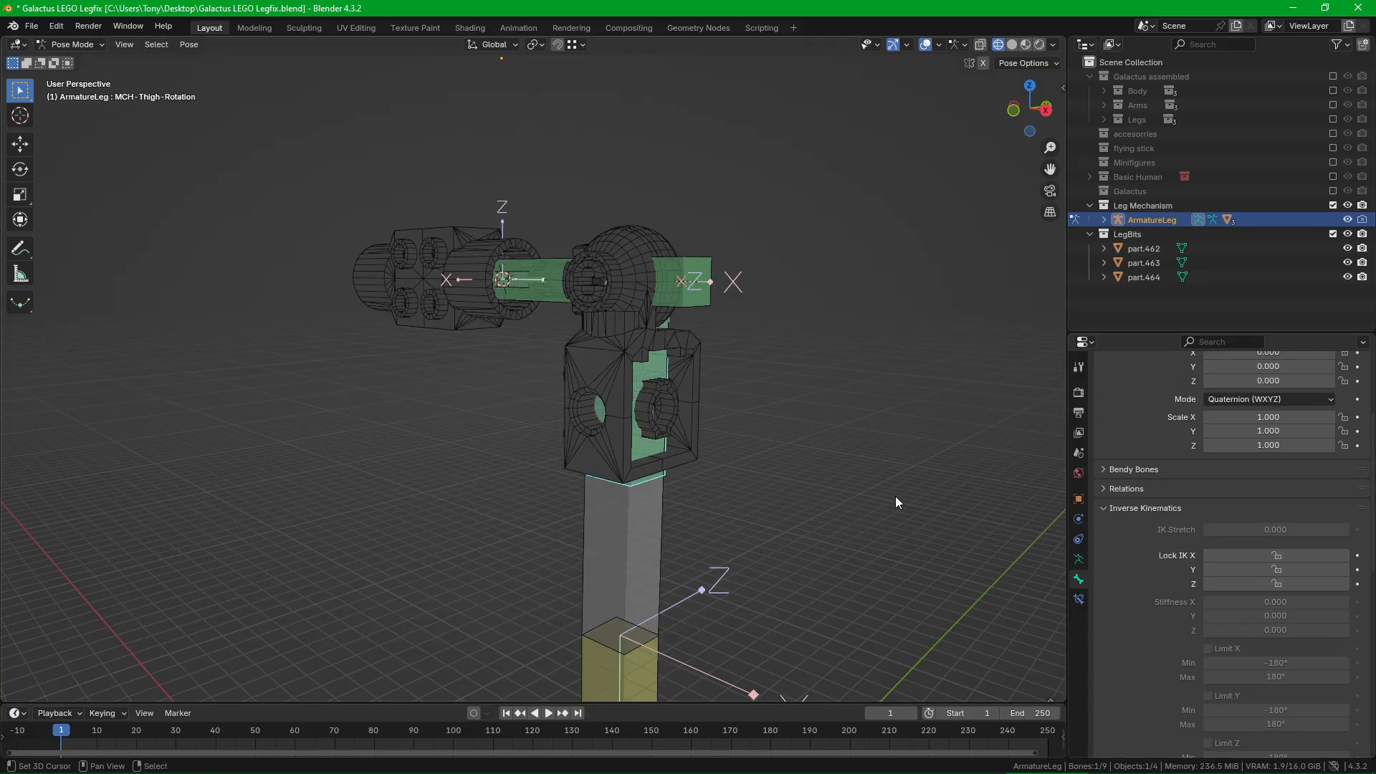
pyautogui.keyDown('shift'); pyautogui.moveTo(787, 603); pyautogui.dragTo(785, 503, button='middle'); pyautogui.keyUp('shift')
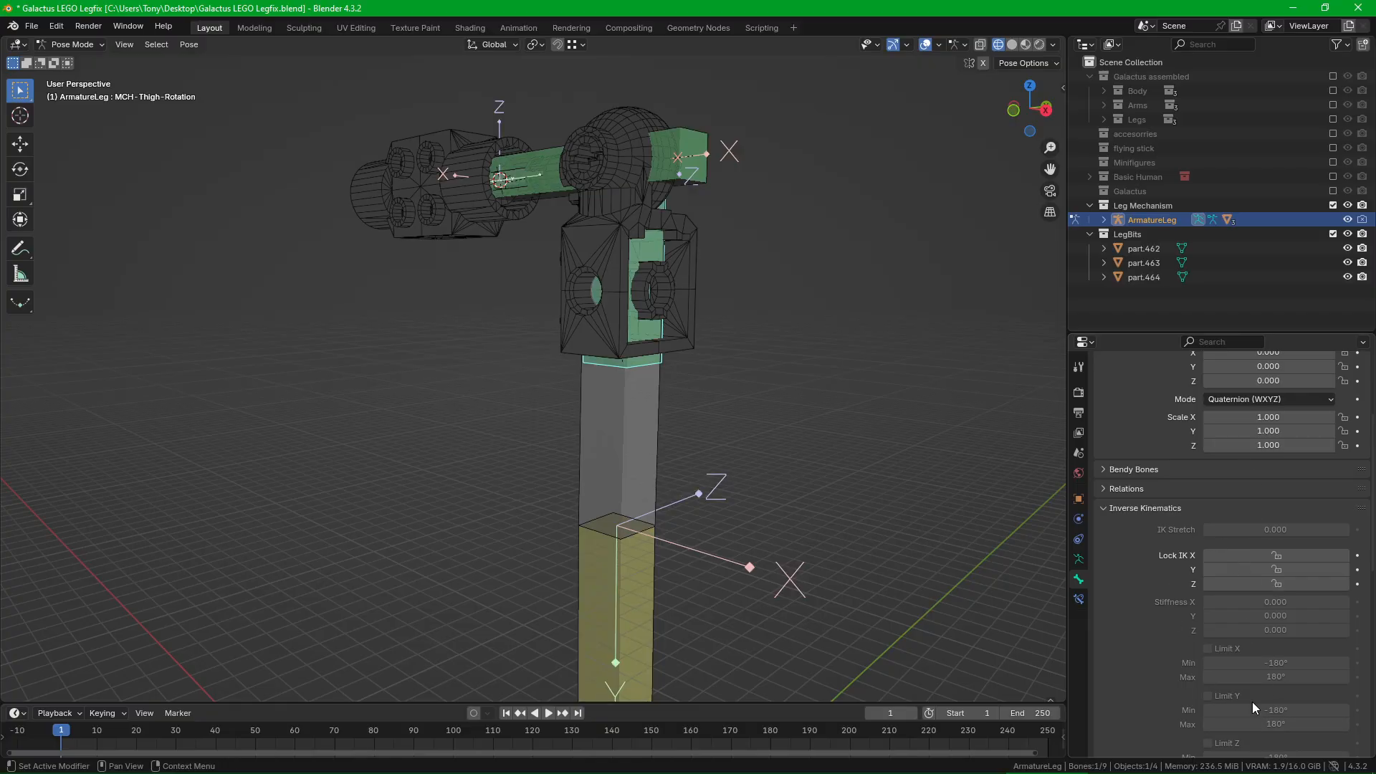
pyautogui.click(613, 447)
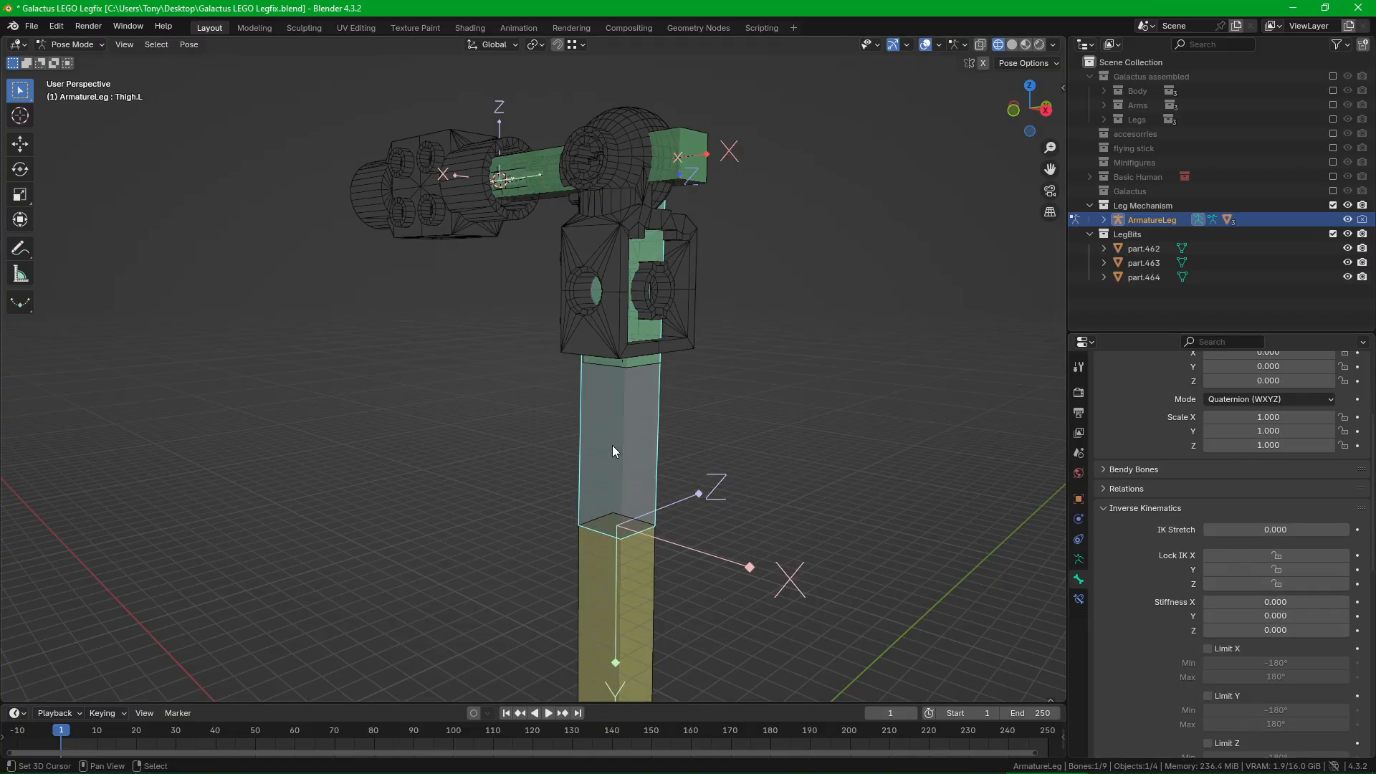
pyautogui.click(631, 622)
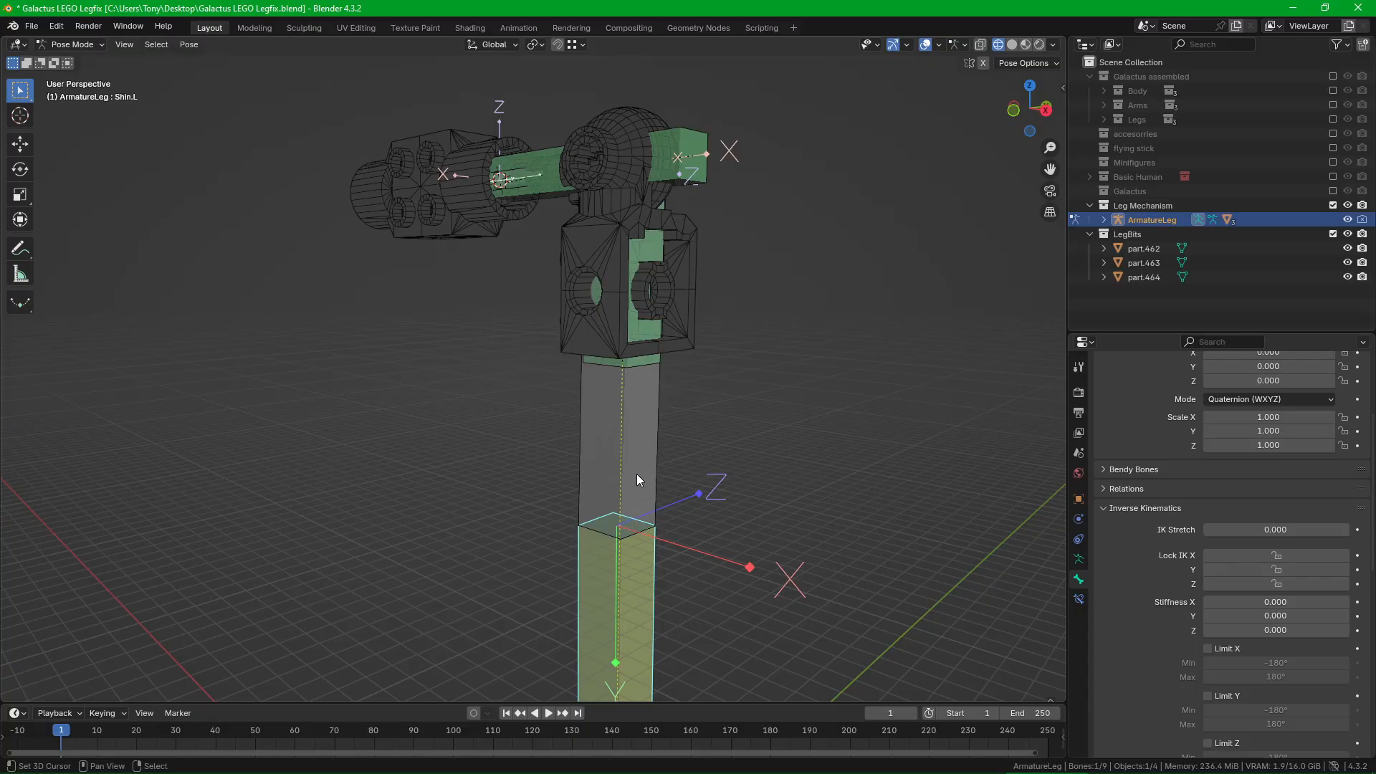
pyautogui.click(638, 475)
pyautogui.click(648, 611)
pyautogui.click(640, 443)
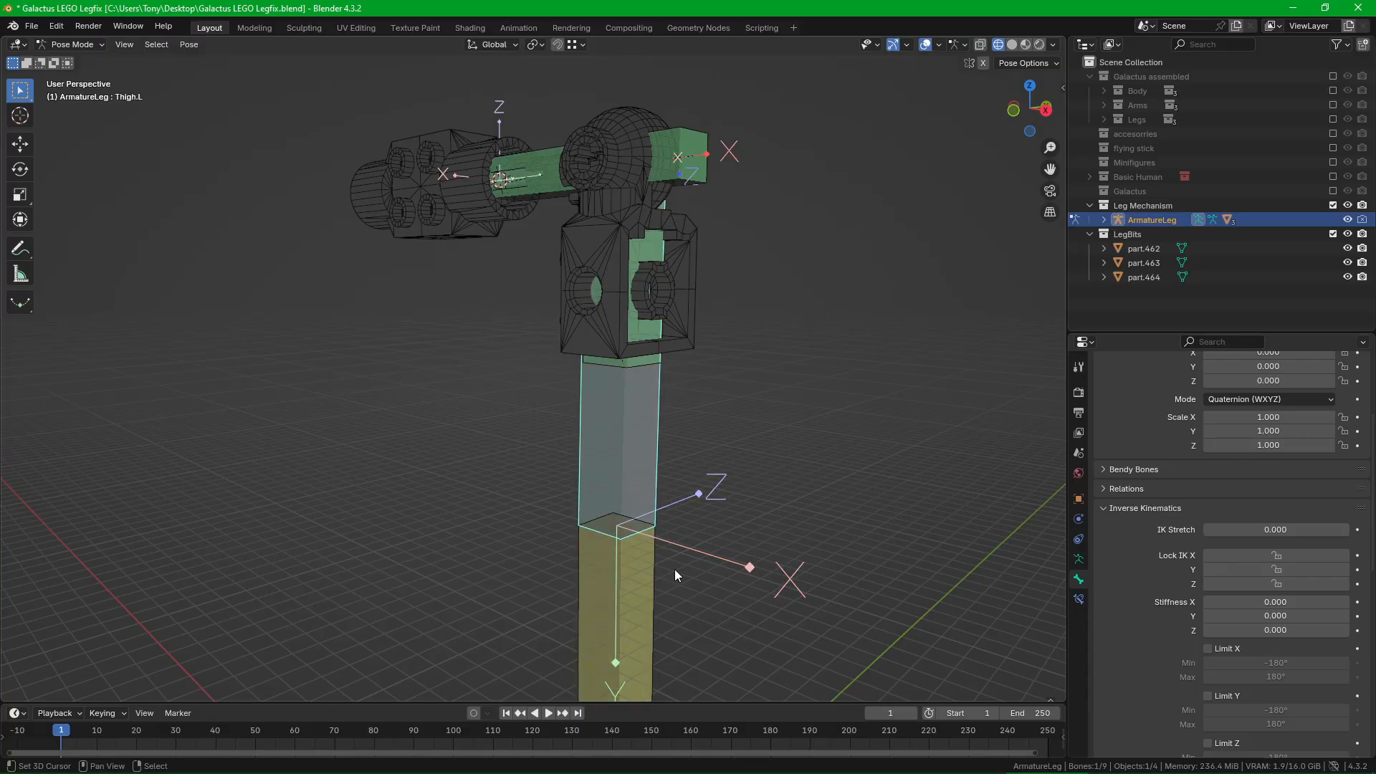
pyautogui.scroll(-2, 893, 634)
pyautogui.moveTo(894, 634); pyautogui.dragTo(1025, 600, button='middle')
pyautogui.scroll(-2, 1212, 600)
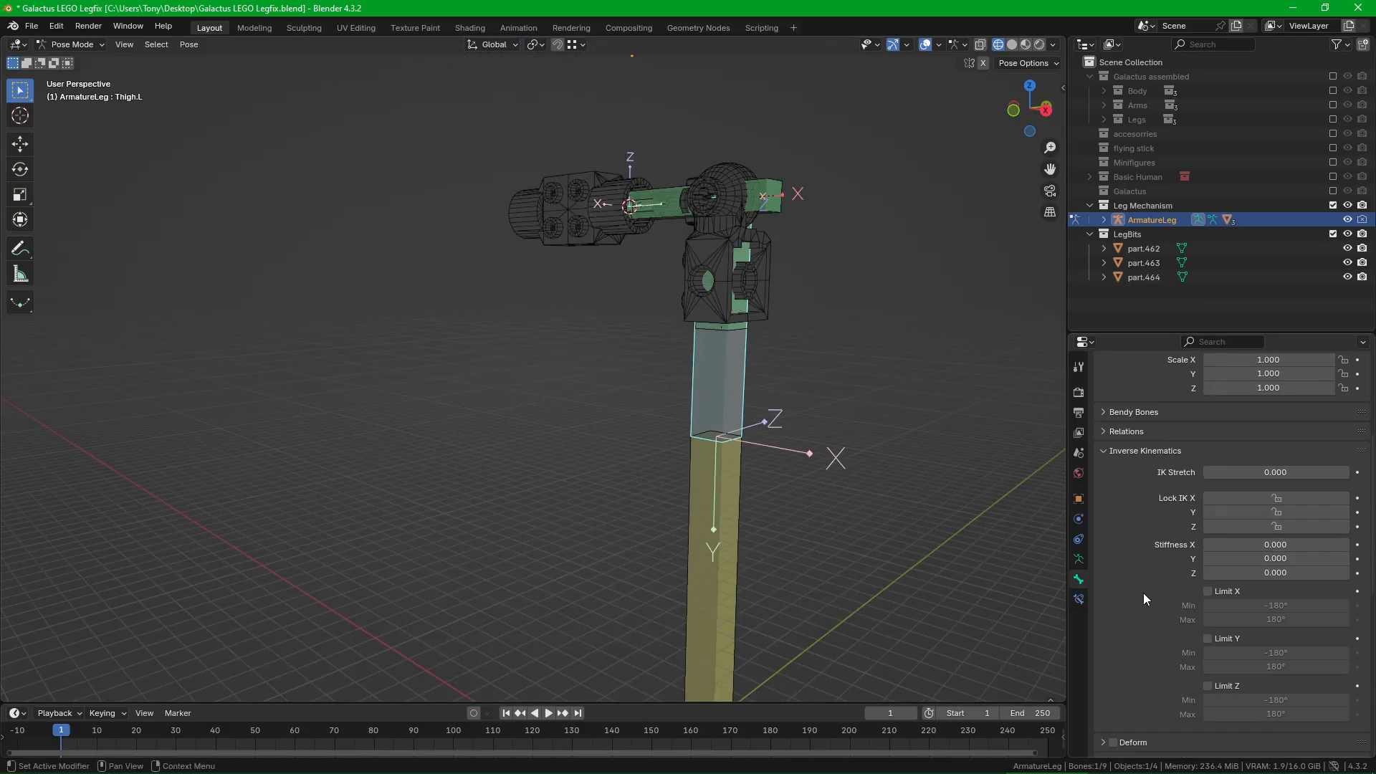
pyautogui.scroll(-1, 1147, 598)
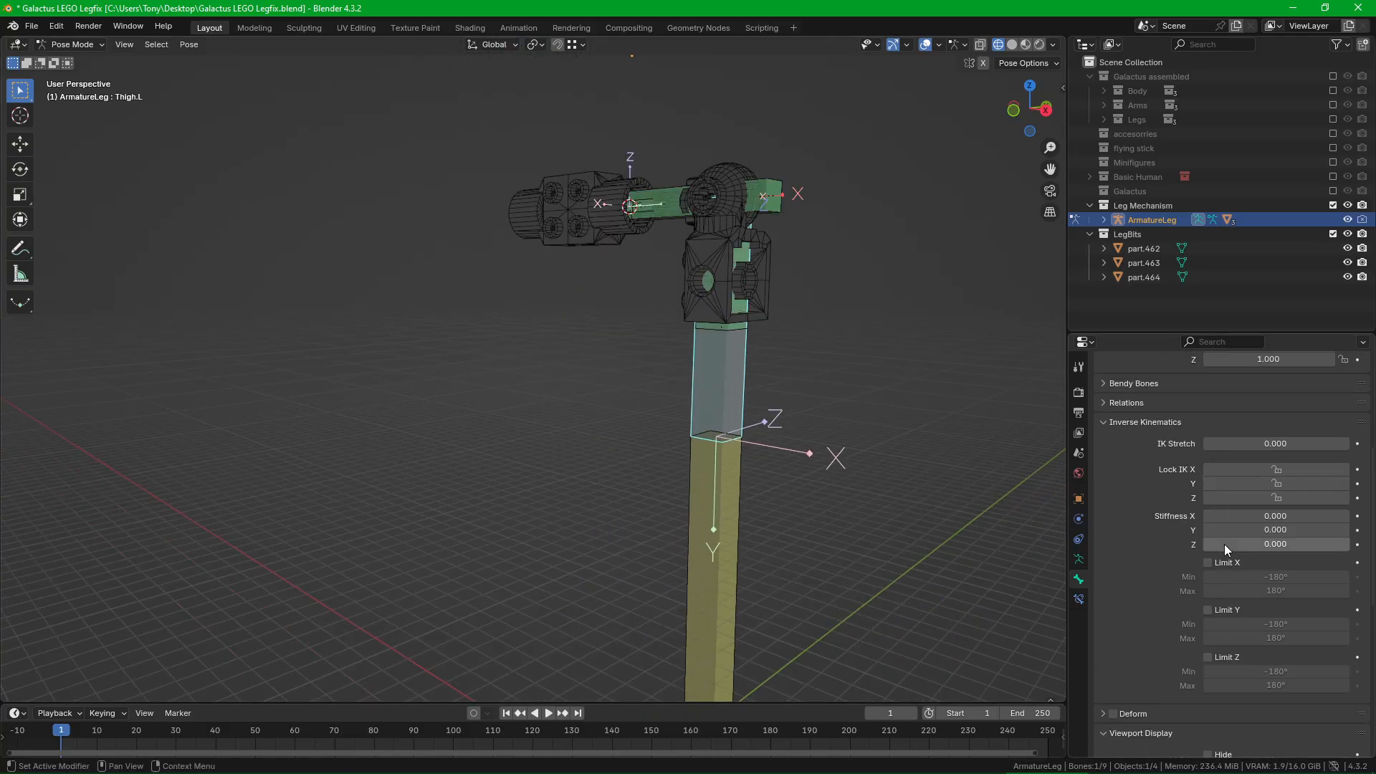
# Step: Inspect the Shin.L bone and return to Thigh.L to examine its IK lock, stiffness and limit settings
pyautogui.click(719, 506)
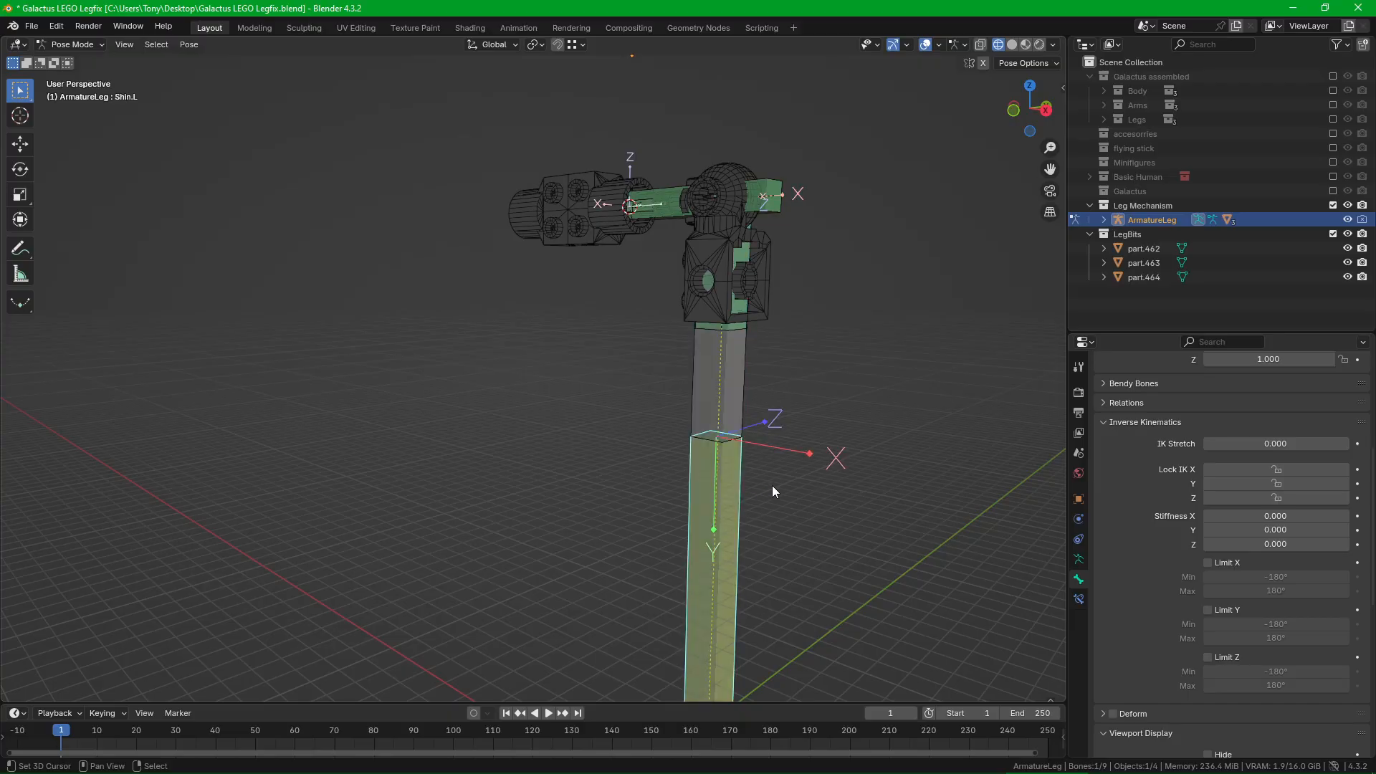
pyautogui.keyDown('shift'); pyautogui.moveTo(747, 410); pyautogui.dragTo(713, 363, button='middle'); pyautogui.keyUp('shift')
pyautogui.scroll(-3, 712, 362)
pyautogui.keyDown('shift'); pyautogui.moveTo(713, 452); pyautogui.dragTo(733, 475, button='middle'); pyautogui.keyUp('shift')
pyautogui.scroll(4, 751, 337)
pyautogui.click(712, 372)
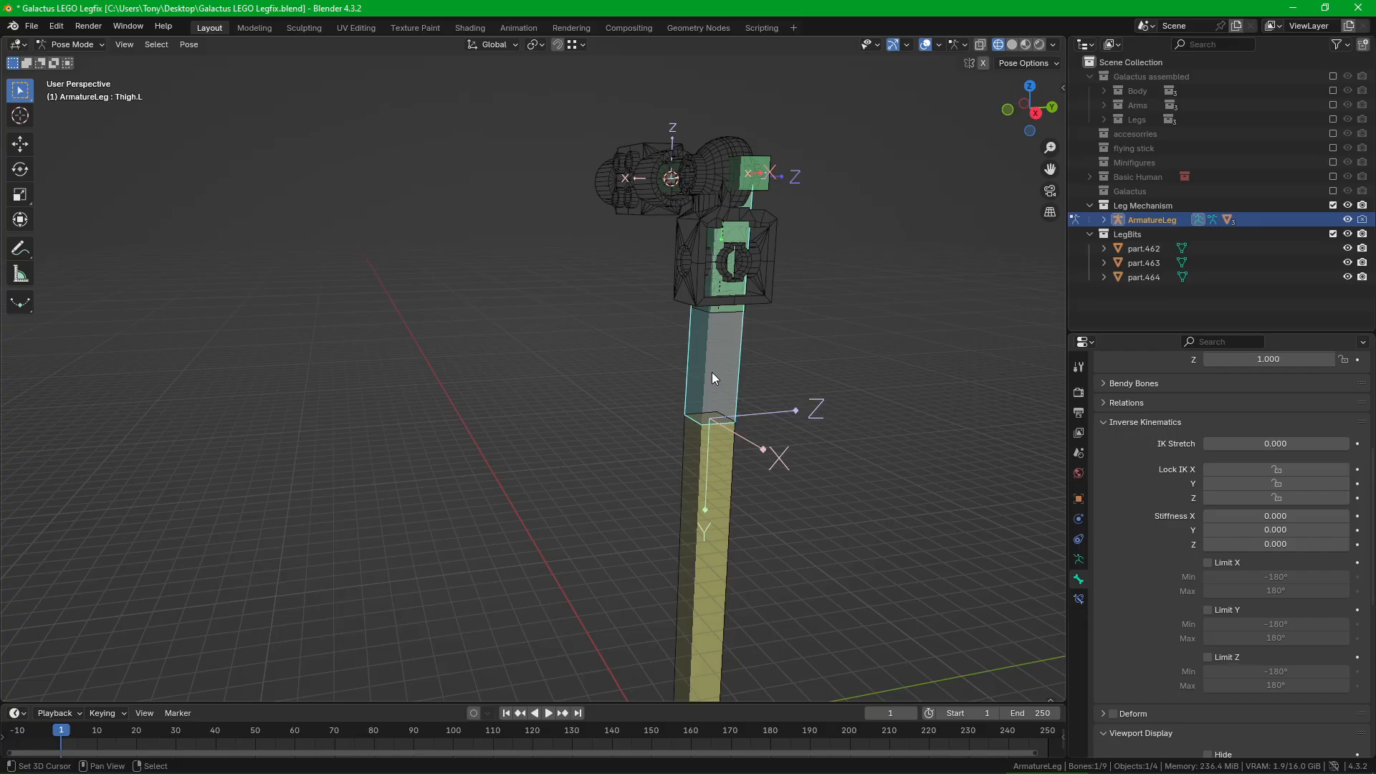
pyautogui.scroll(3, 727, 303)
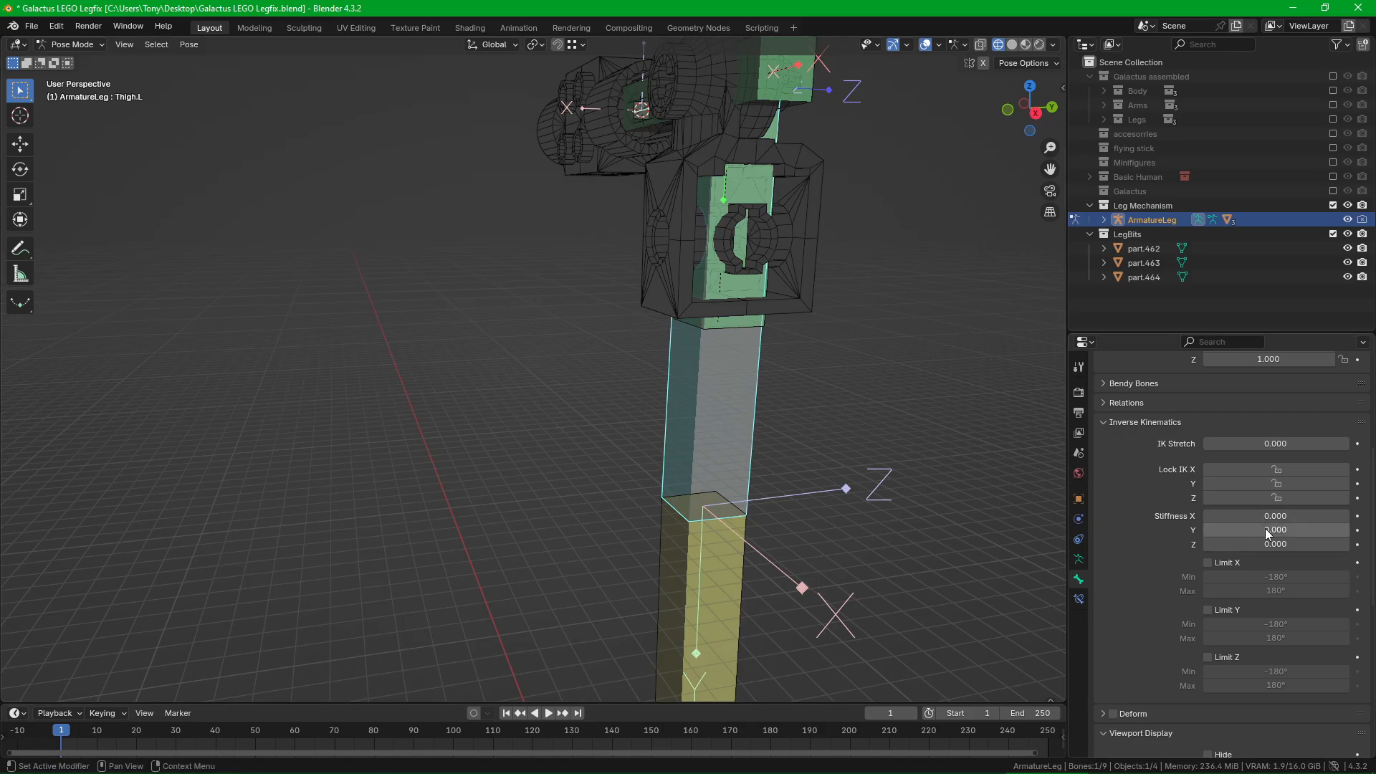
# Step: Try moving the Foot IK Control Left bone to test how the leg bends at the knee
pyautogui.scroll(-6, 728, 492)
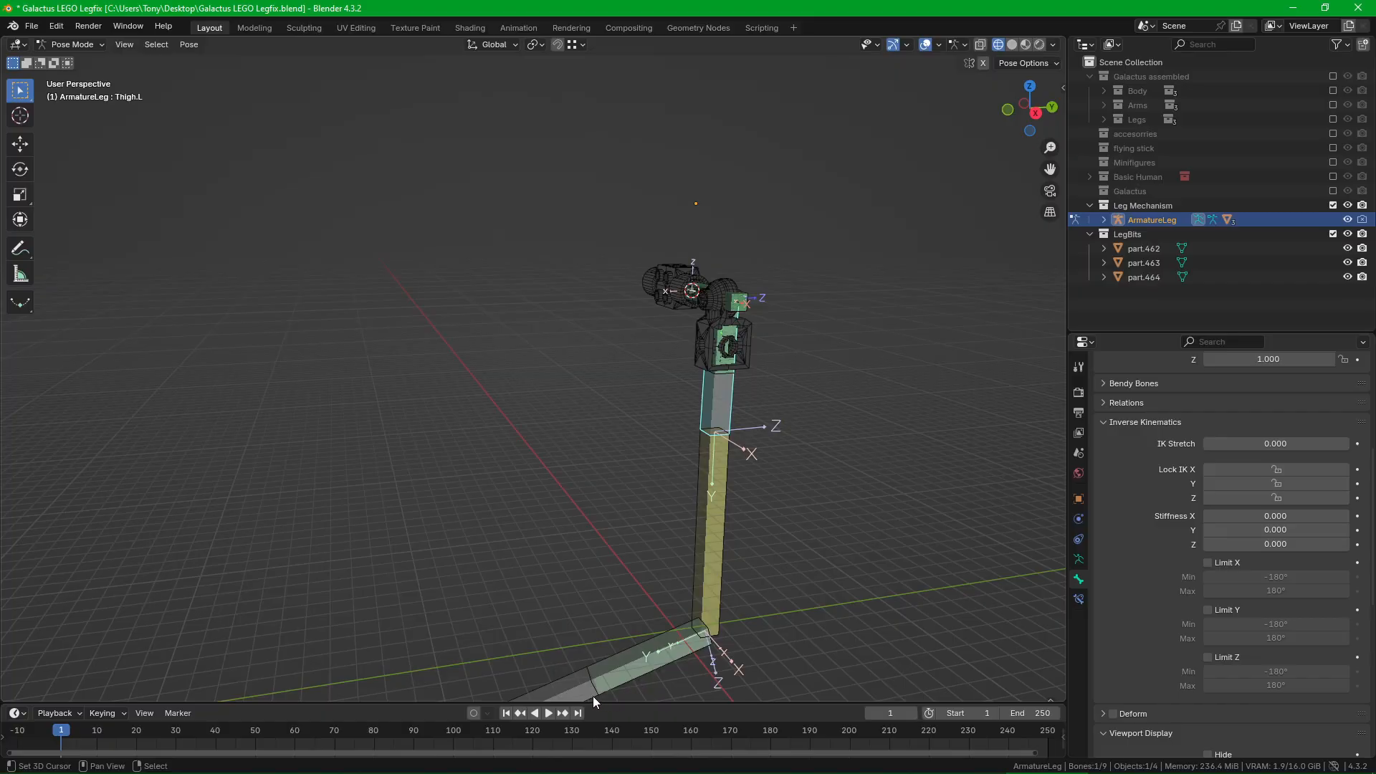
pyautogui.click(539, 683)
pyautogui.moveTo(539, 682); pyautogui.dragTo(733, 565, button='middle')
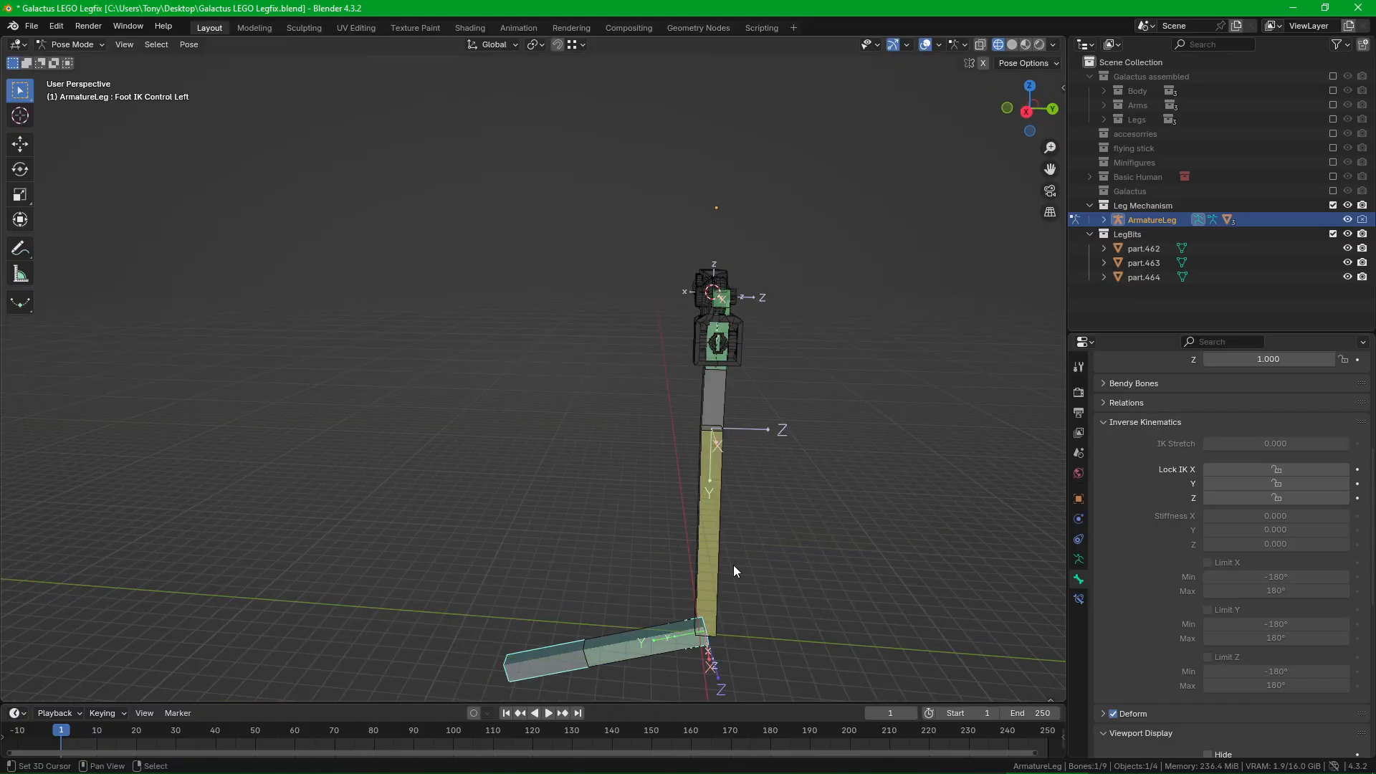
pyautogui.press('g')
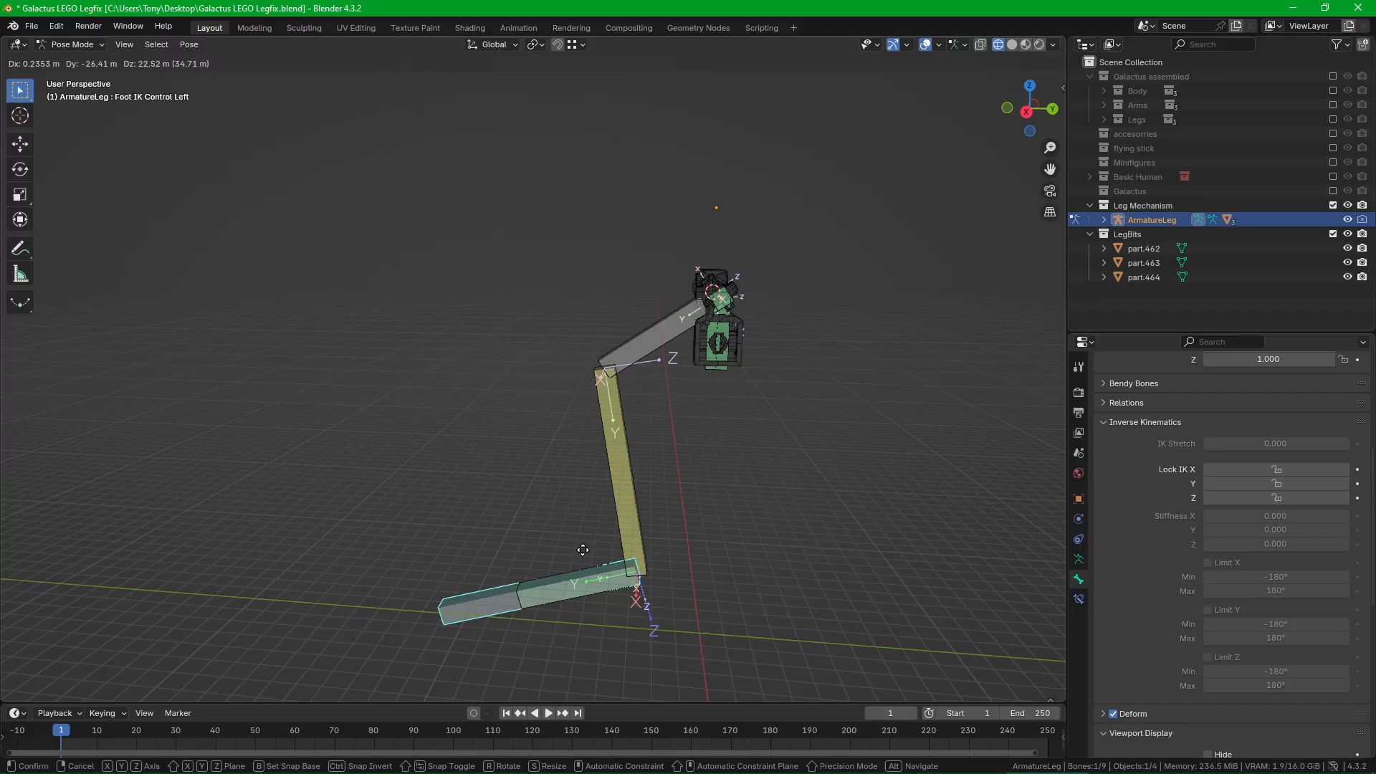
pyautogui.rightClick(601, 553)
# Step: Select the MCH-Thigh-Rotation bone and check which Inverse Kinematics settings it offers
pyautogui.scroll(3, 693, 385)
pyautogui.moveTo(694, 384); pyautogui.dragTo(737, 404, button='middle')
pyautogui.scroll(3, 785, 352)
pyautogui.click(781, 359)
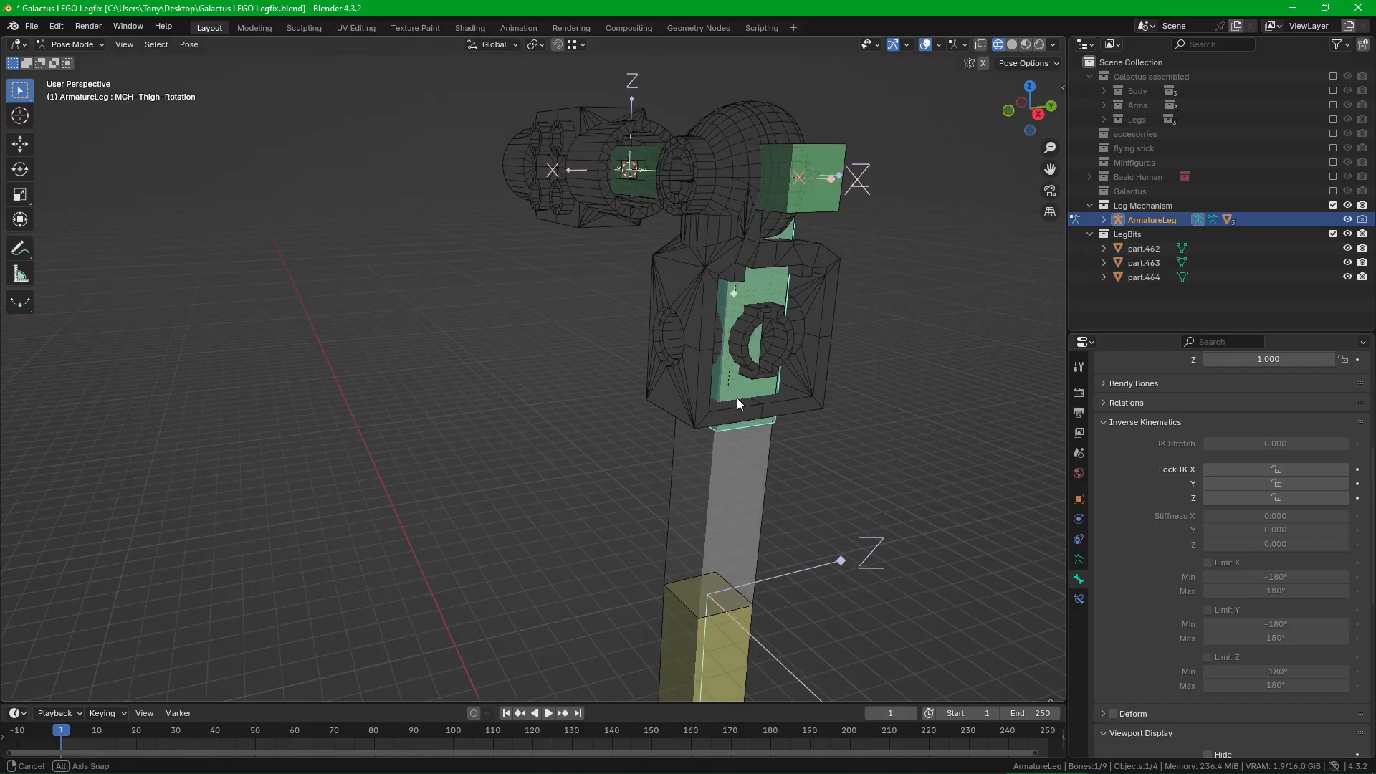
pyautogui.click(748, 374)
pyautogui.click(748, 374)
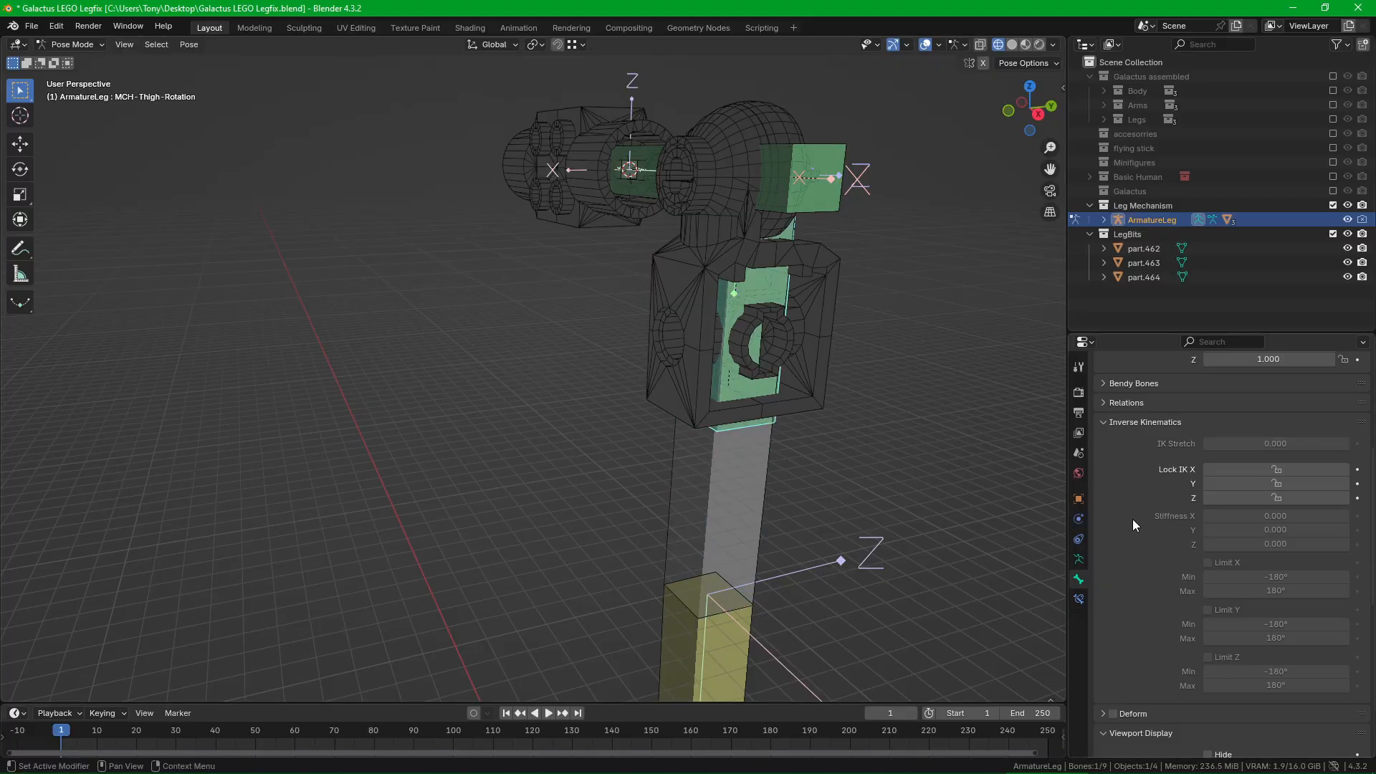
# Step: Review the IK axis locks and X, Y and Z stiffness of the Thigh.L bone against its local axes
pyautogui.click(754, 530)
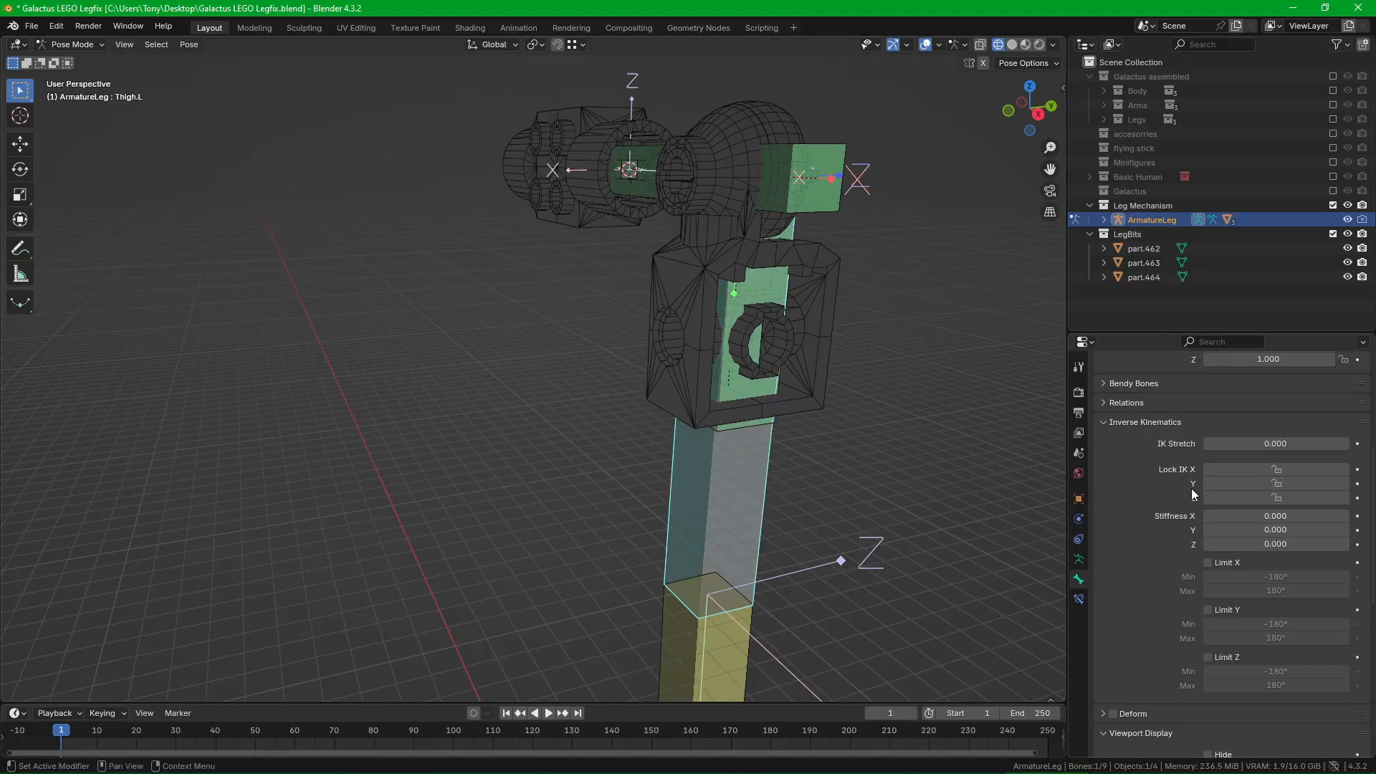
pyautogui.keyDown('shift'); pyautogui.moveTo(670, 651); pyautogui.dragTo(650, 549, button='middle'); pyautogui.keyUp('shift')
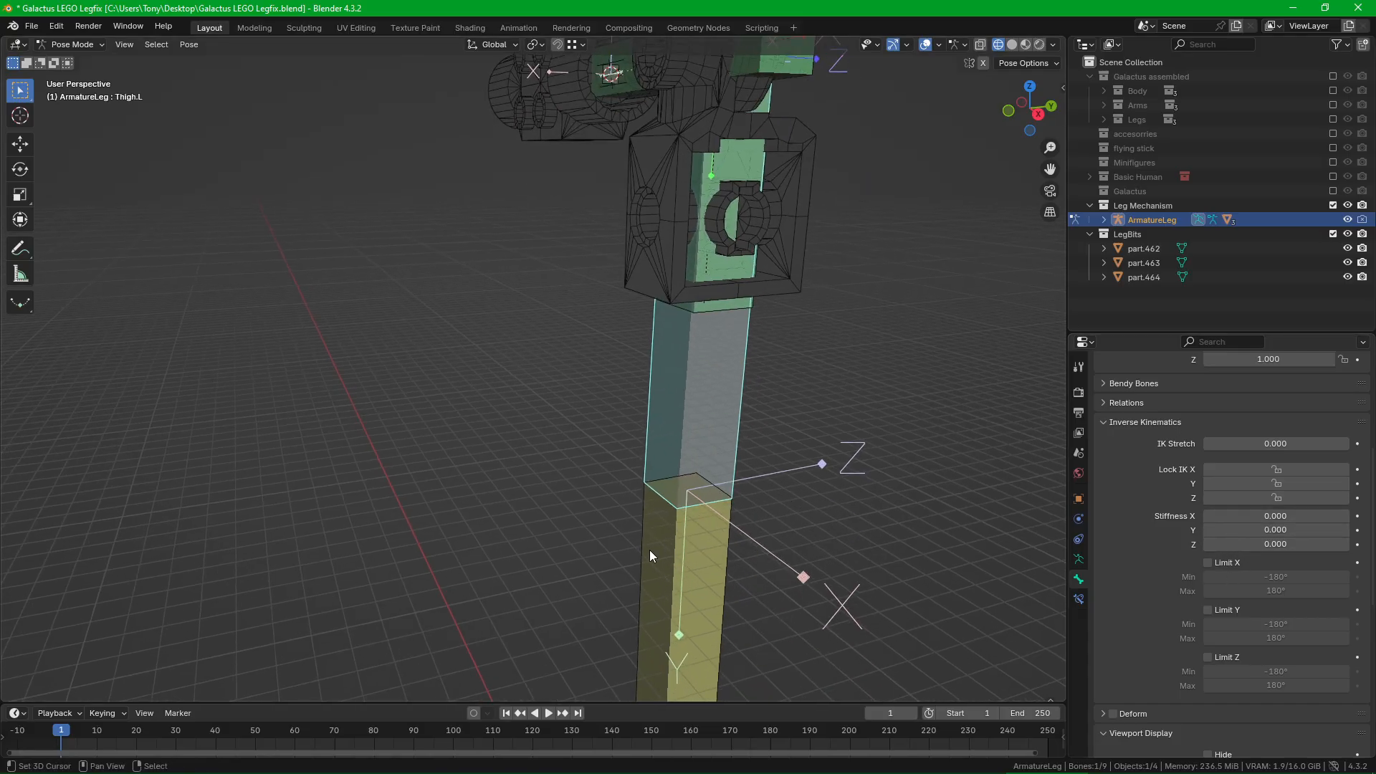
pyautogui.click(651, 548)
pyautogui.click(707, 418)
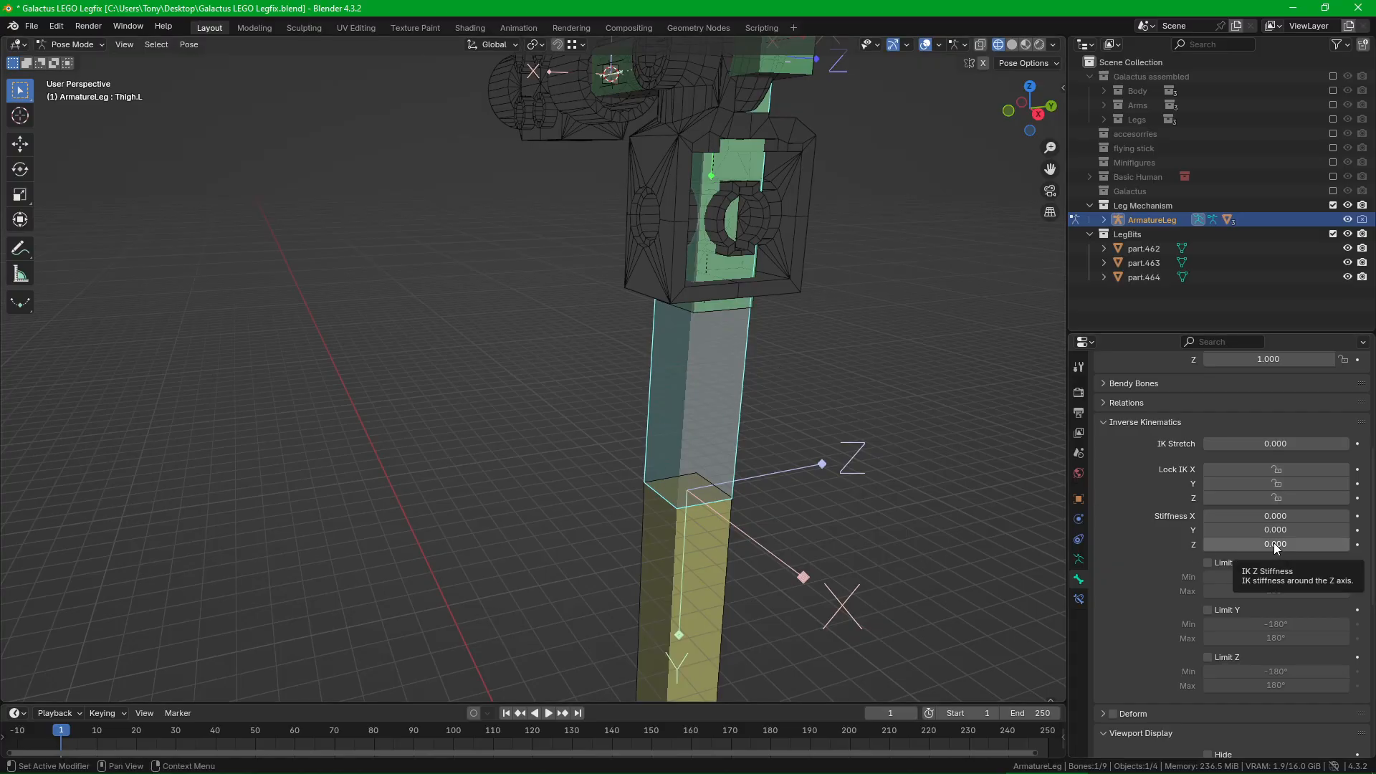
# Step: Inspect the Pole target Leg .L bone in relation to the whole leg, and reselect the Thigh.L bone
pyautogui.scroll(-4, 932, 534)
pyautogui.keyDown('shift'); pyautogui.moveTo(880, 584); pyautogui.dragTo(827, 460, button='middle'); pyautogui.keyUp('shift')
pyautogui.keyDown('shift'); pyautogui.moveTo(746, 656); pyautogui.dragTo(704, 631, button='middle'); pyautogui.keyUp('shift')
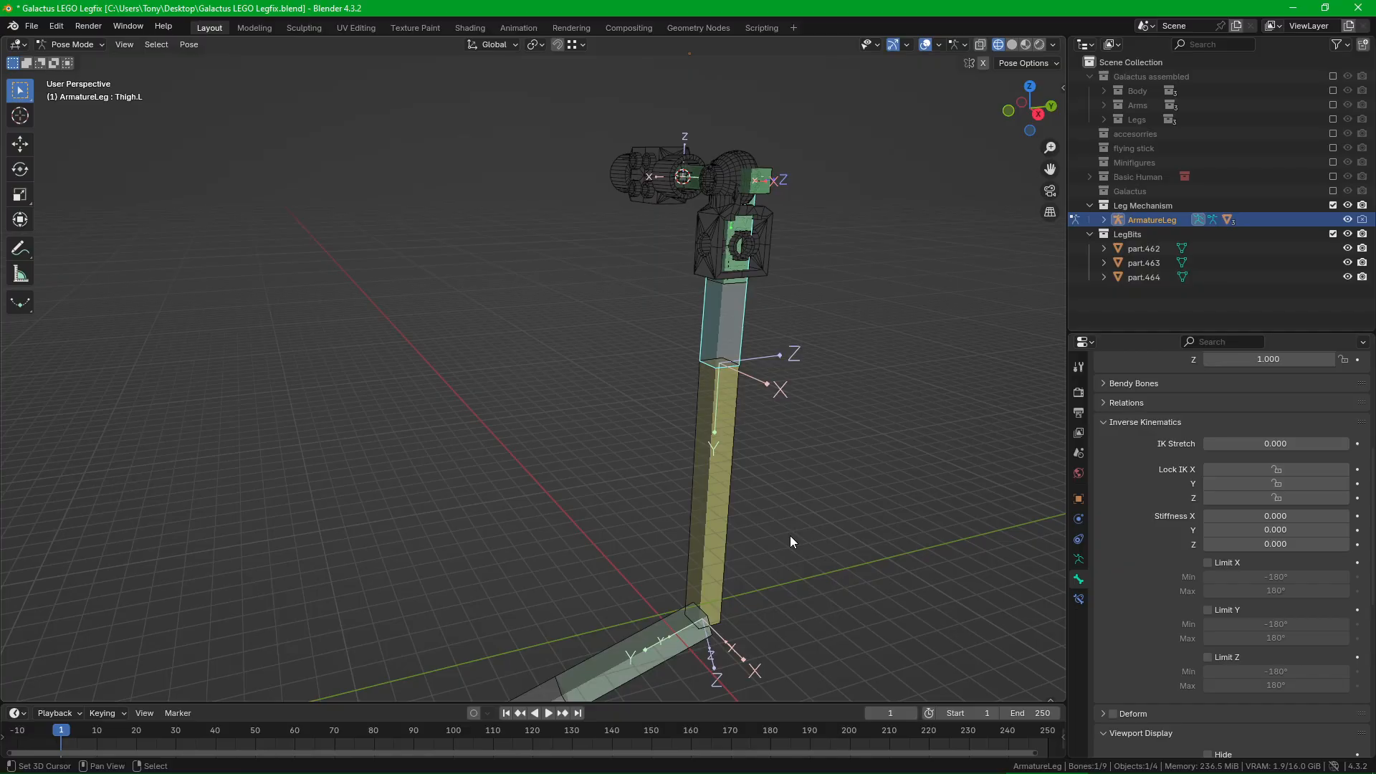
pyautogui.keyDown('shift'); pyautogui.moveTo(658, 532); pyautogui.dragTo(666, 454, button='middle'); pyautogui.keyUp('shift')
pyautogui.scroll(-6, 664, 453)
pyautogui.click(219, 301)
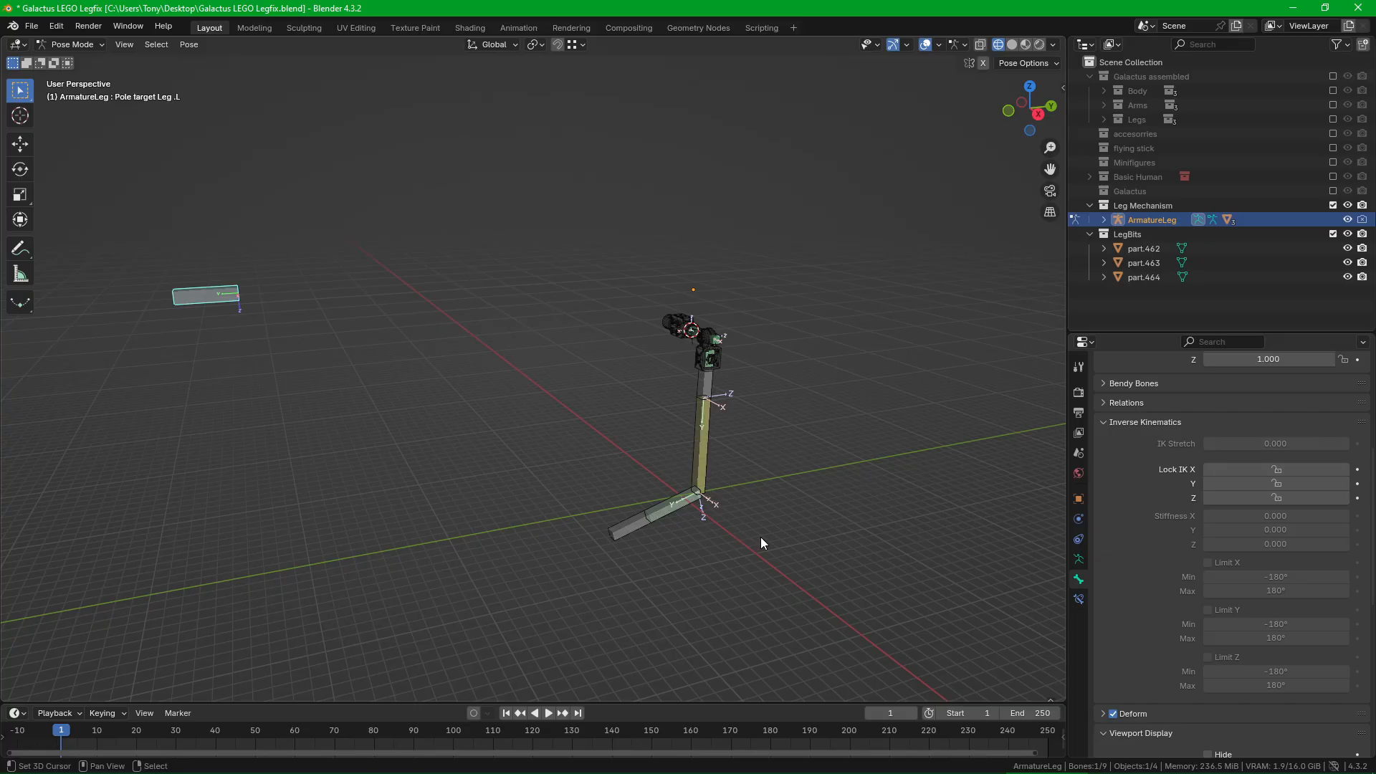
pyautogui.scroll(5, 717, 403)
pyautogui.click(685, 331)
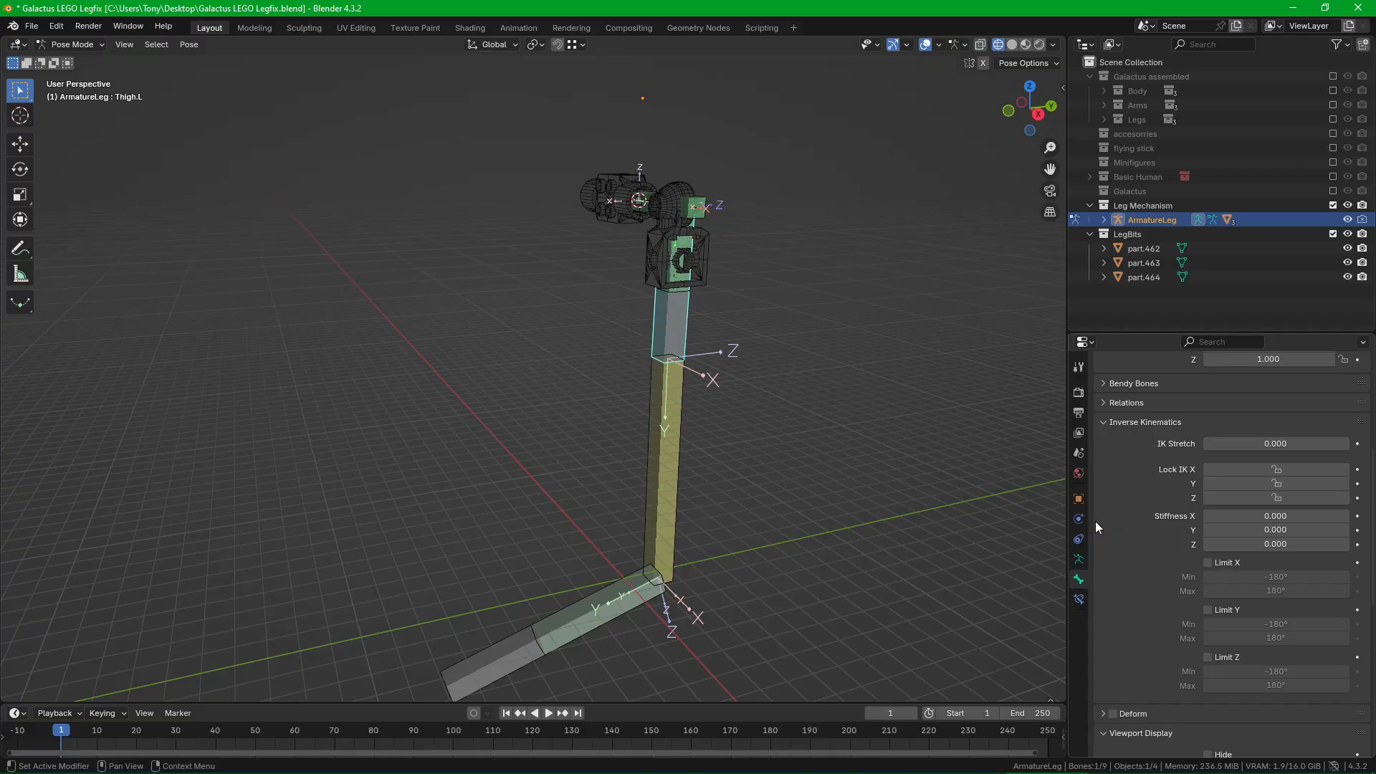
# Step: Examine the Thigh.L bone at the hip joint up close, and select the MCH-Thigh-Rotation bone inside the joint block
pyautogui.keyDown('shift'); pyautogui.moveTo(812, 374); pyautogui.dragTo(799, 436, button='middle'); pyautogui.keyUp('shift')
pyautogui.scroll(1, 780, 424)
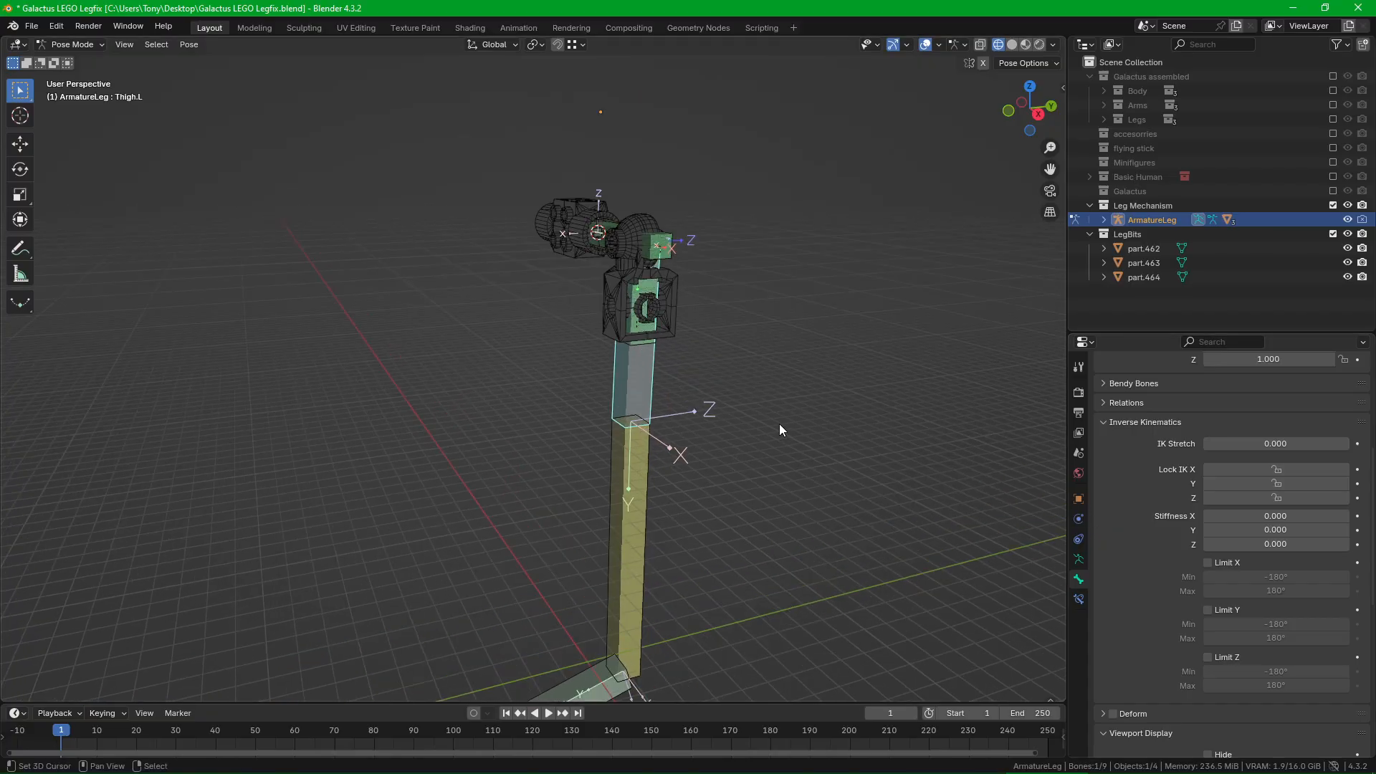
pyautogui.scroll(1, 660, 411)
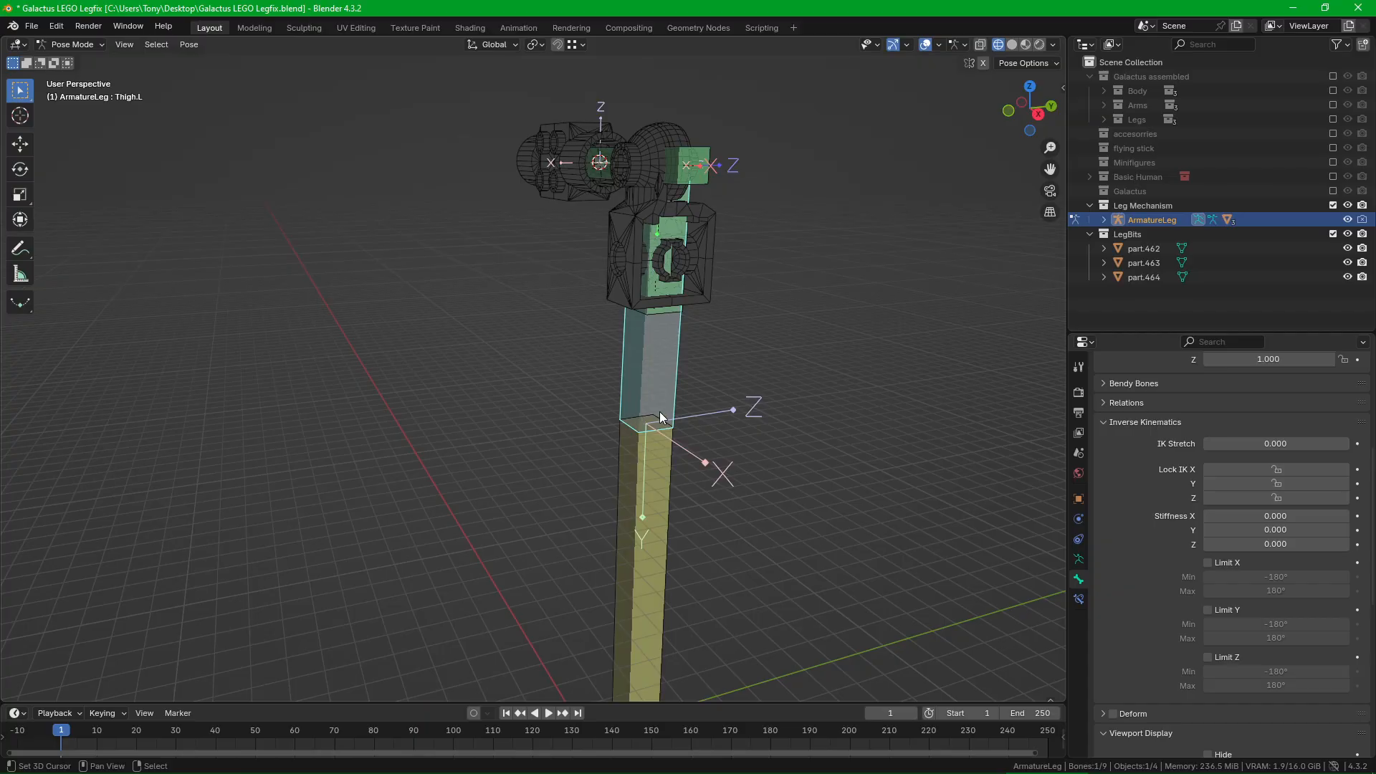
pyautogui.scroll(1, 650, 430)
pyautogui.scroll(3, 671, 369)
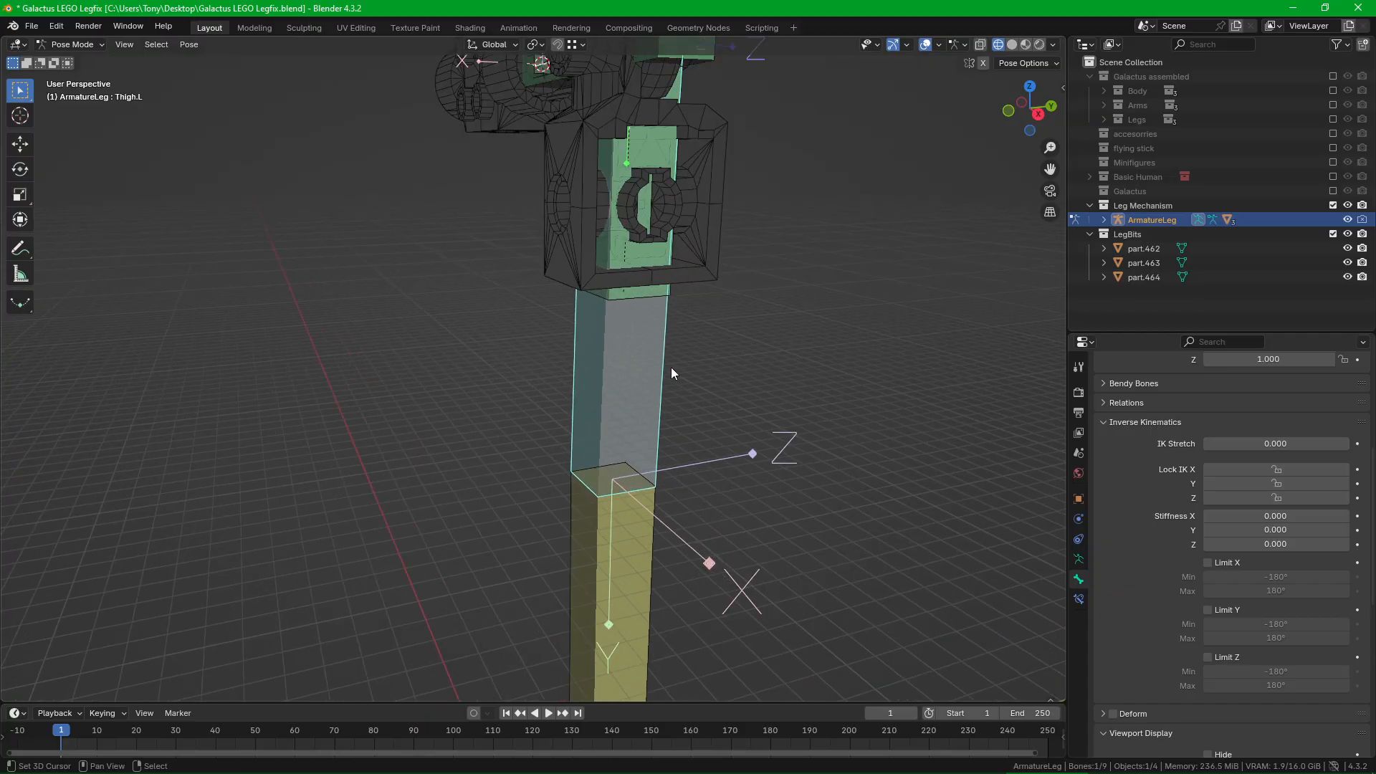
pyautogui.keyDown('shift'); pyautogui.moveTo(671, 367); pyautogui.dragTo(679, 452, button='middle'); pyautogui.keyUp('shift')
pyautogui.rightClick(652, 333)
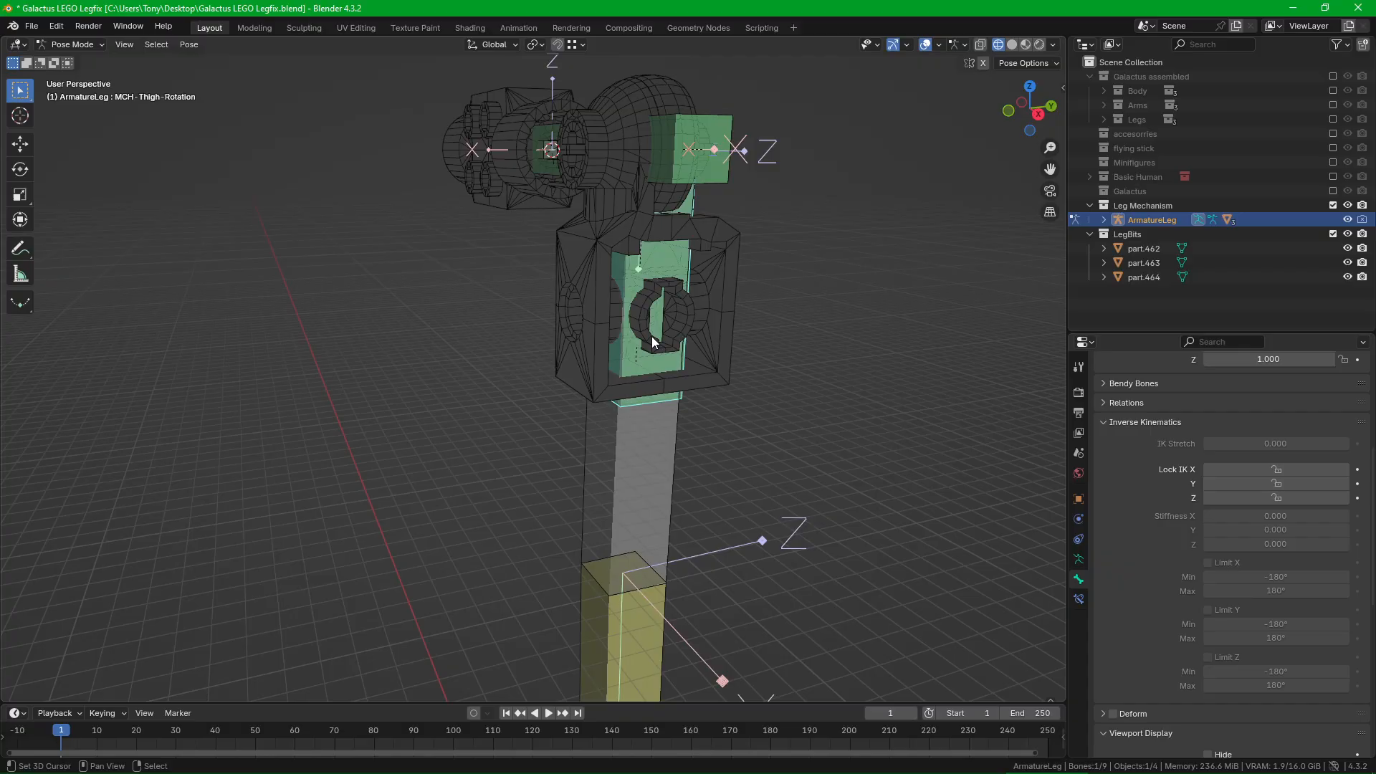
pyautogui.scroll(3, 651, 345)
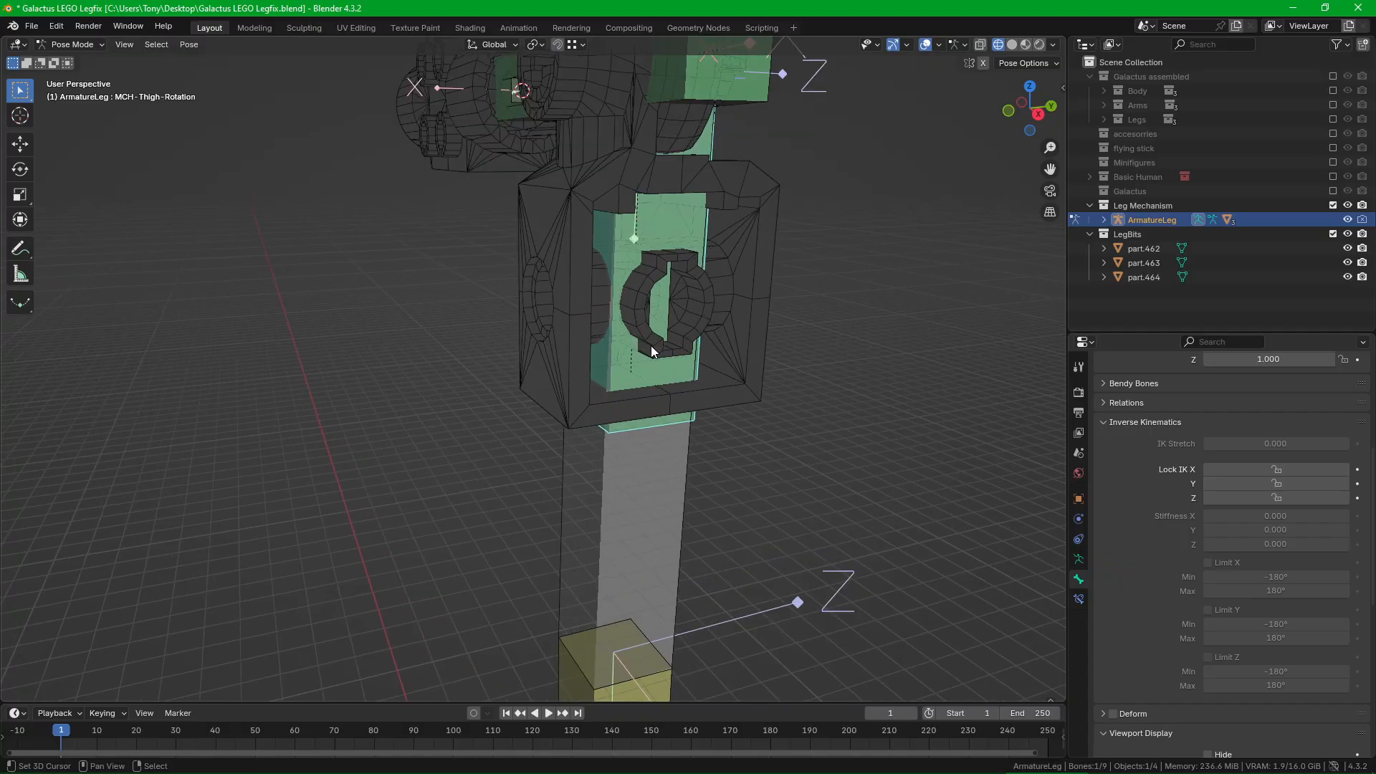
pyautogui.moveTo(750, 359); pyautogui.dragTo(721, 363, button='middle')
pyautogui.scroll(-3, 721, 363)
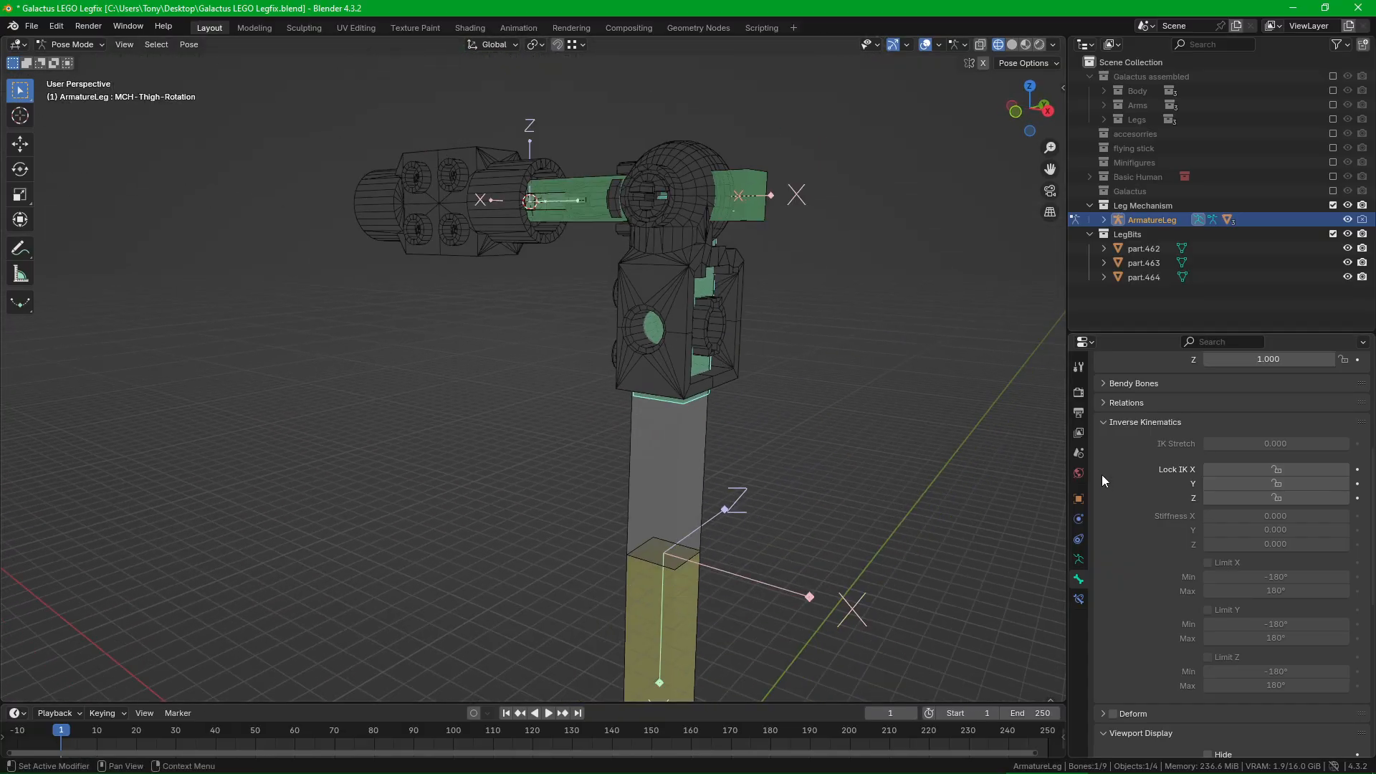
# Step: Review the bone constraints of Hip-Joint-Roll.Left and the Damped Track constraints of MCH-Thigh-Rotation in relation to the joint block
pyautogui.click(1079, 599)
pyautogui.moveTo(812, 436); pyautogui.dragTo(784, 333, button='middle')
pyautogui.rightClick(725, 160)
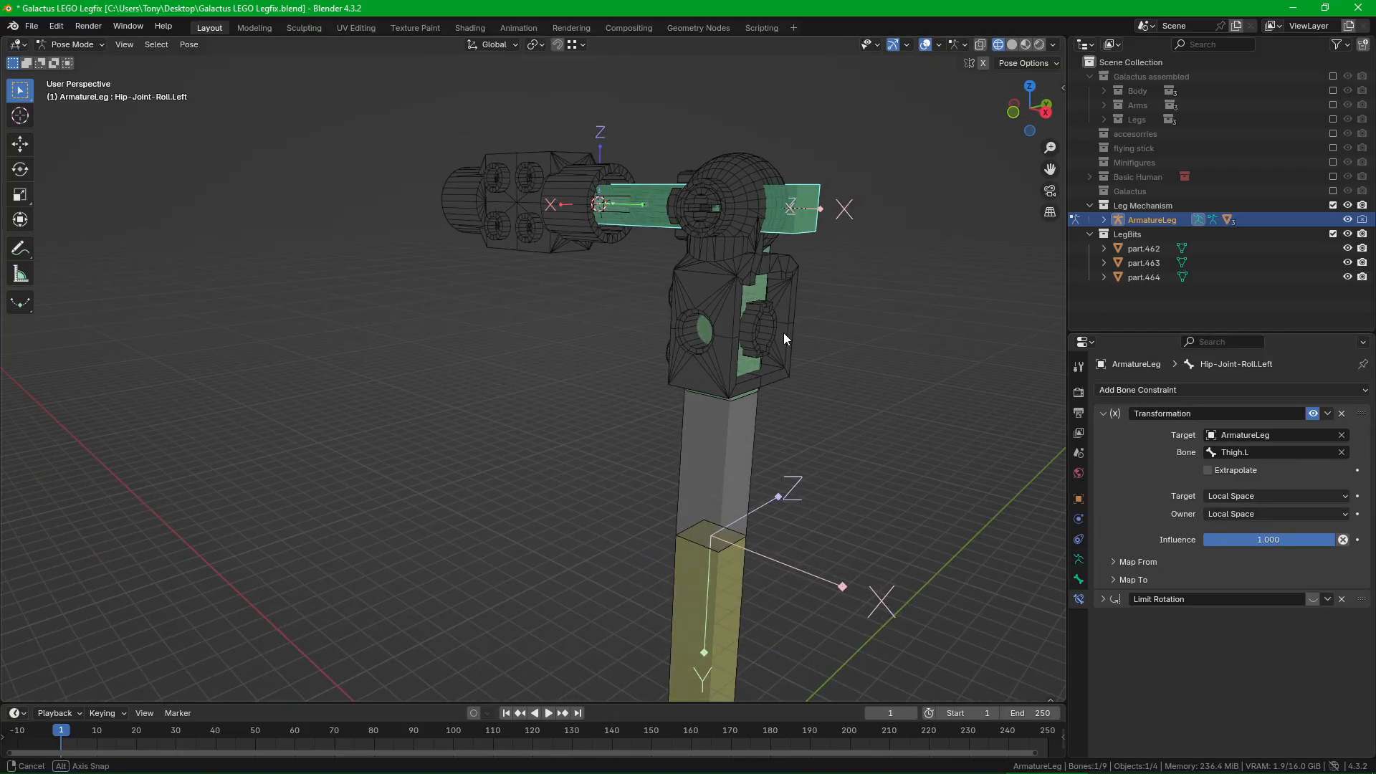
pyautogui.rightClick(761, 363)
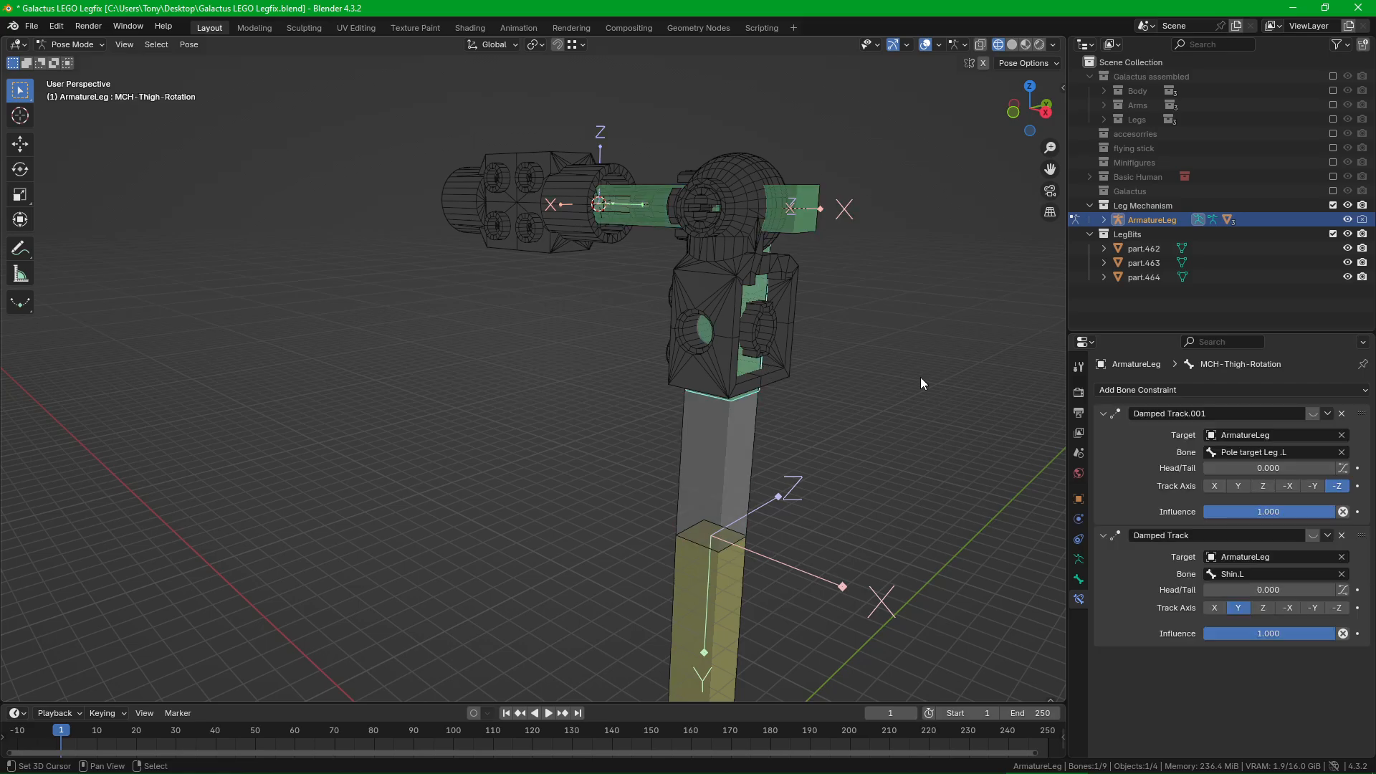
pyautogui.press('n')
pyautogui.press('n')
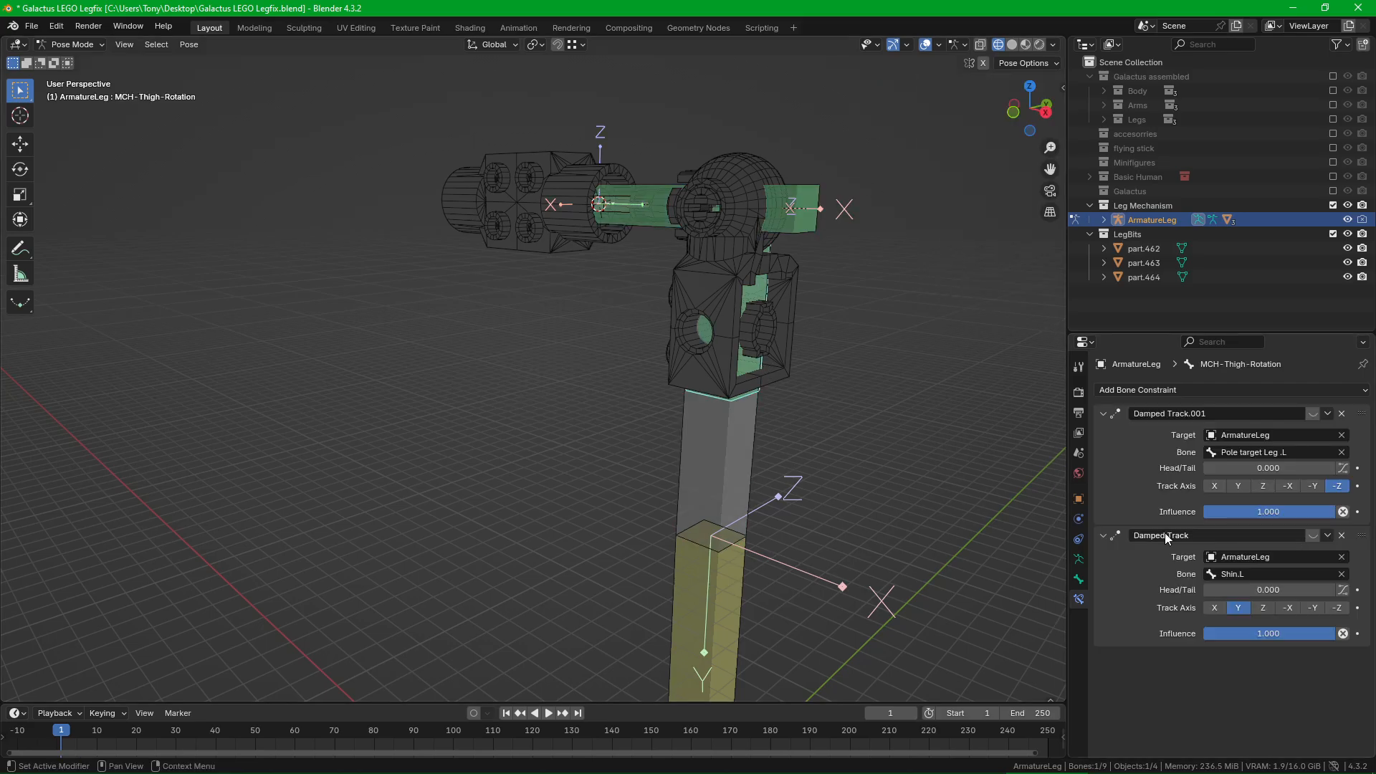
pyautogui.scroll(5, 743, 401)
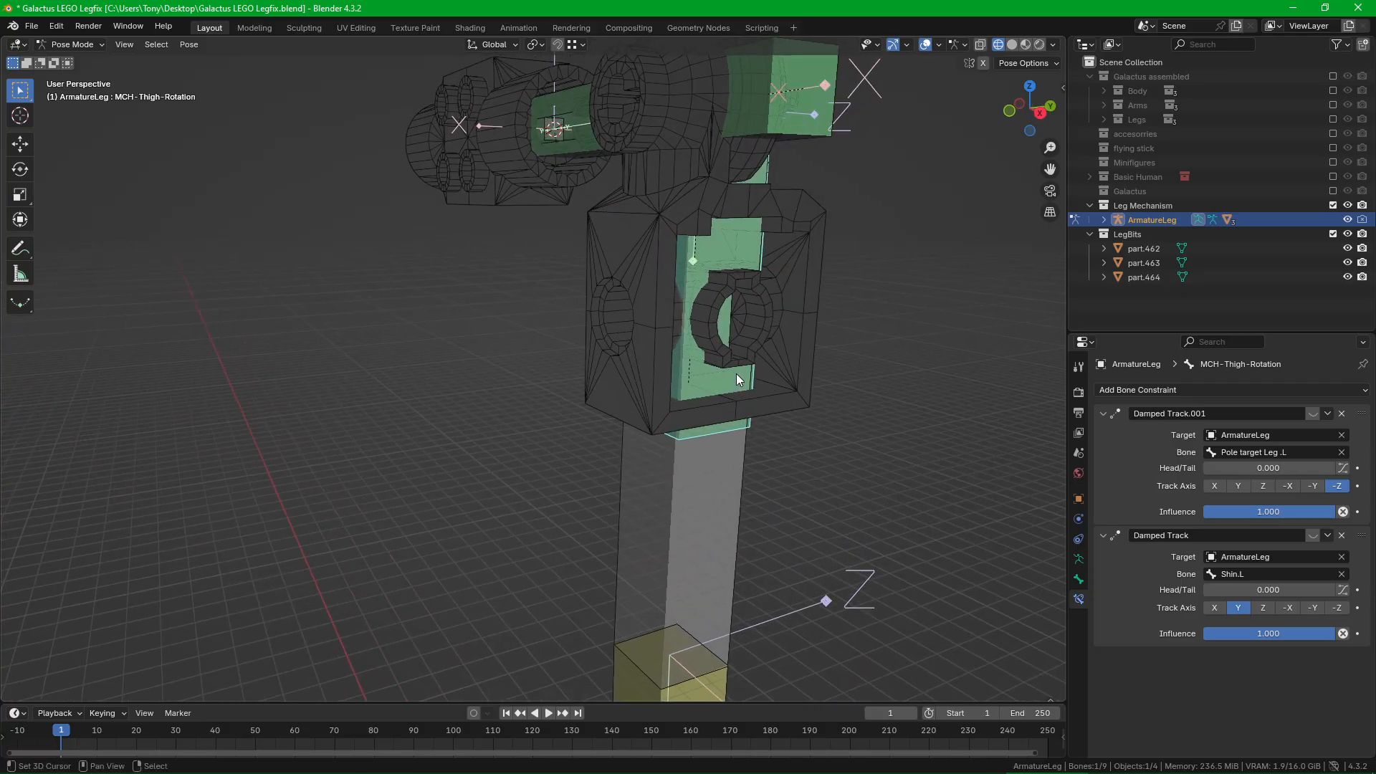
pyautogui.rightClick(728, 534)
pyautogui.rightClick(717, 358)
pyautogui.scroll(-2, 717, 382)
pyautogui.moveTo(716, 384)
pyautogui.mouseDown(button='middle')
pyautogui.moveTo(733, 393)
pyautogui.moveTo(690, 384)
pyautogui.mouseUp(button='middle')
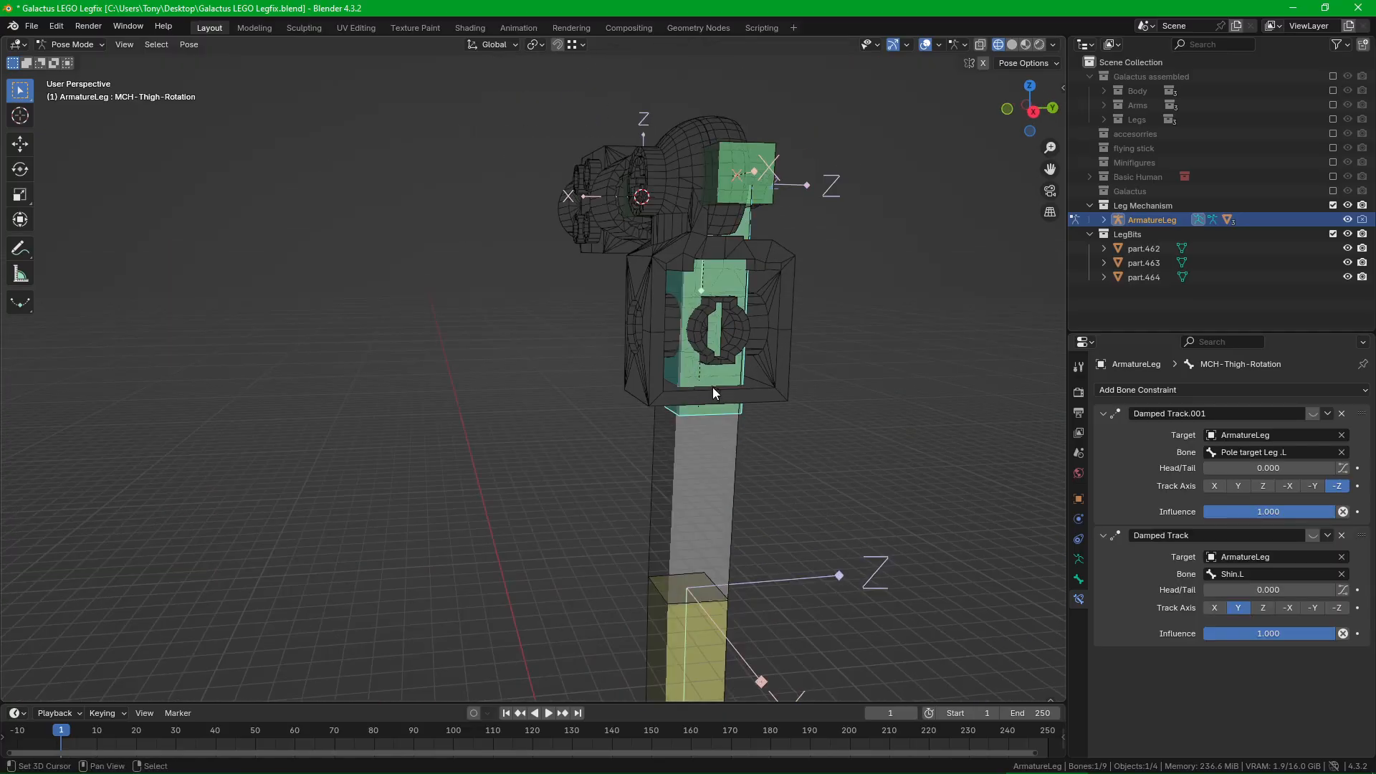
# Step: Test how the leg and joint block follow by moving the Foot IK Control Left bone, and cancel the moves
pyautogui.scroll(-5, 672, 519)
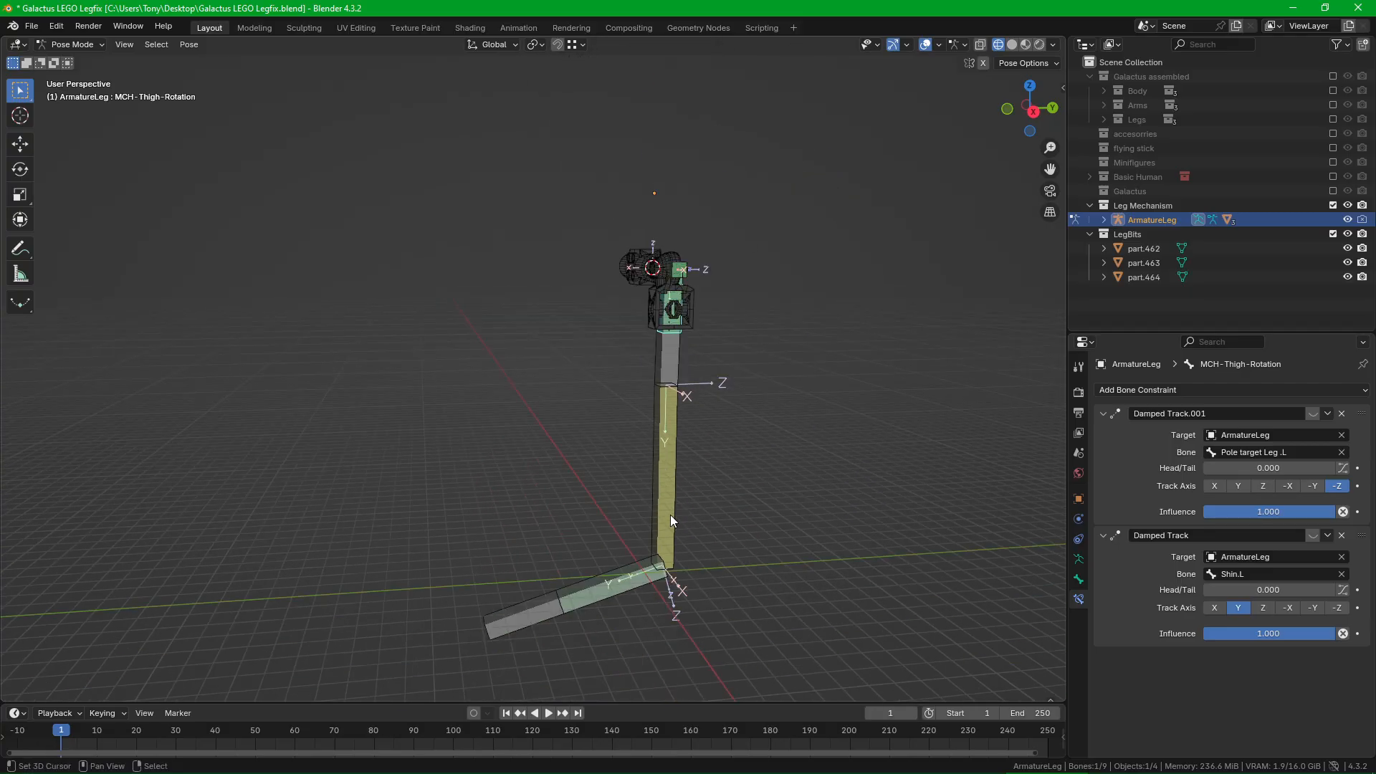
pyautogui.rightClick(504, 635)
pyautogui.moveTo(784, 546); pyautogui.dragTo(770, 545, button='middle')
pyautogui.press('g')
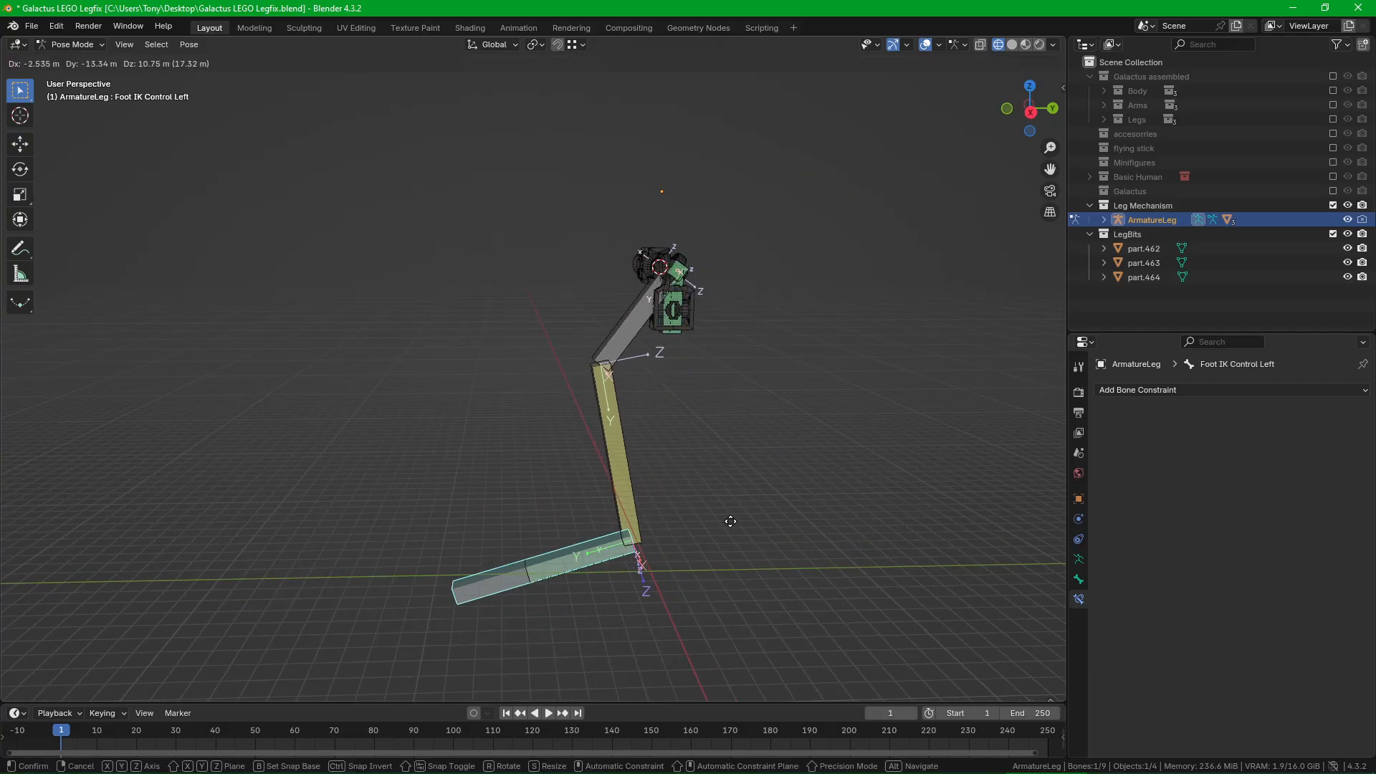
pyautogui.rightClick(727, 511)
pyautogui.press('g')
pyautogui.rightClick(681, 330)
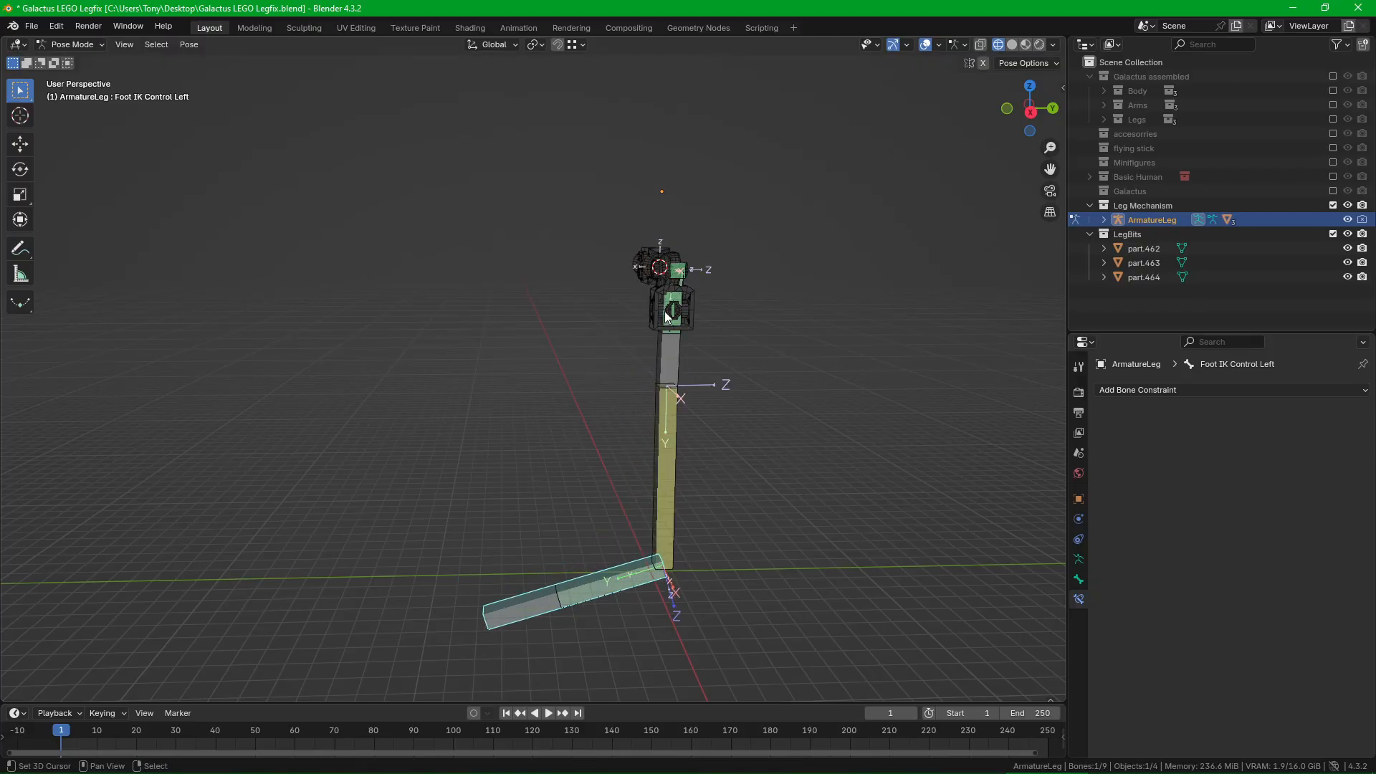
# Step: Reselect the MCH-Thigh-Rotation bone and review its Damped Track constraints against the upper leg
pyautogui.scroll(5, 678, 337)
pyautogui.rightClick(679, 337)
pyautogui.moveTo(717, 363); pyautogui.dragTo(760, 365, button='middle')
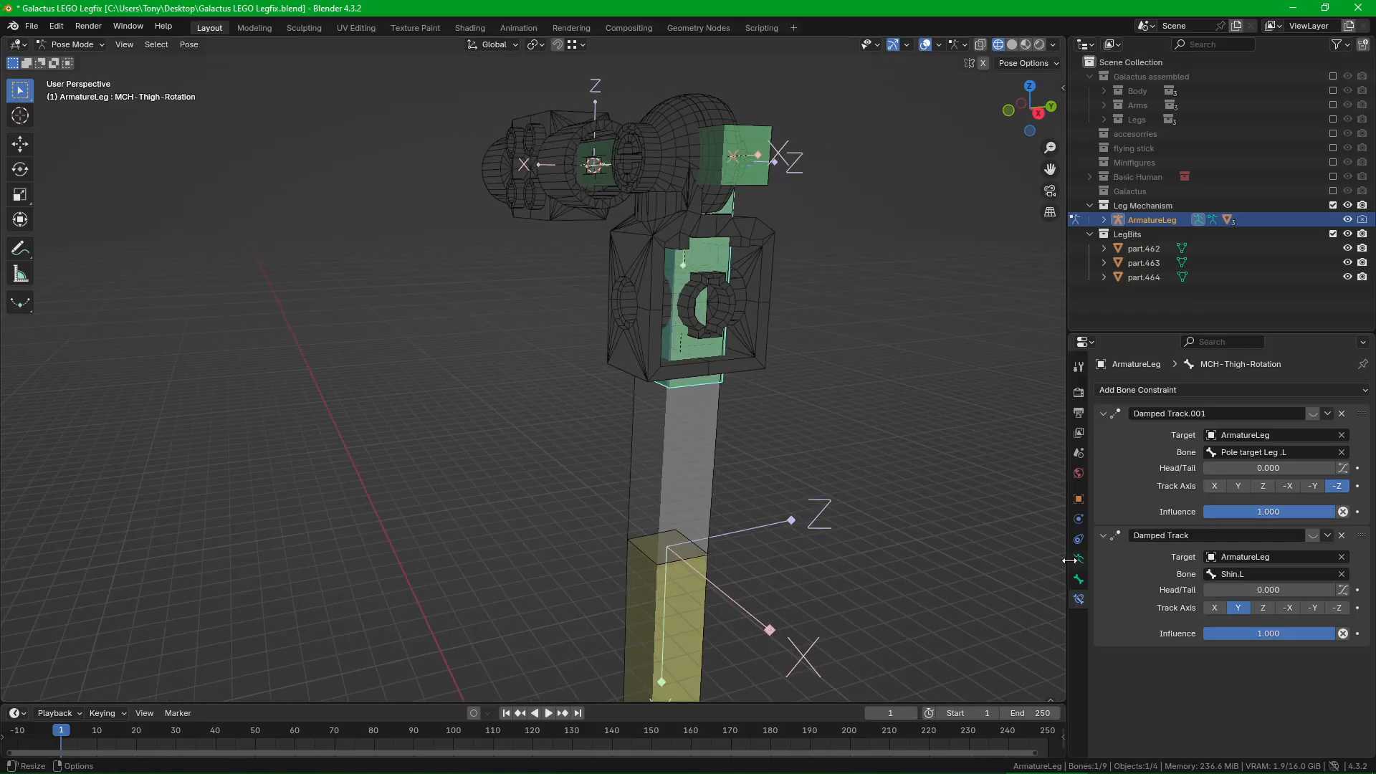
pyautogui.click(1079, 499)
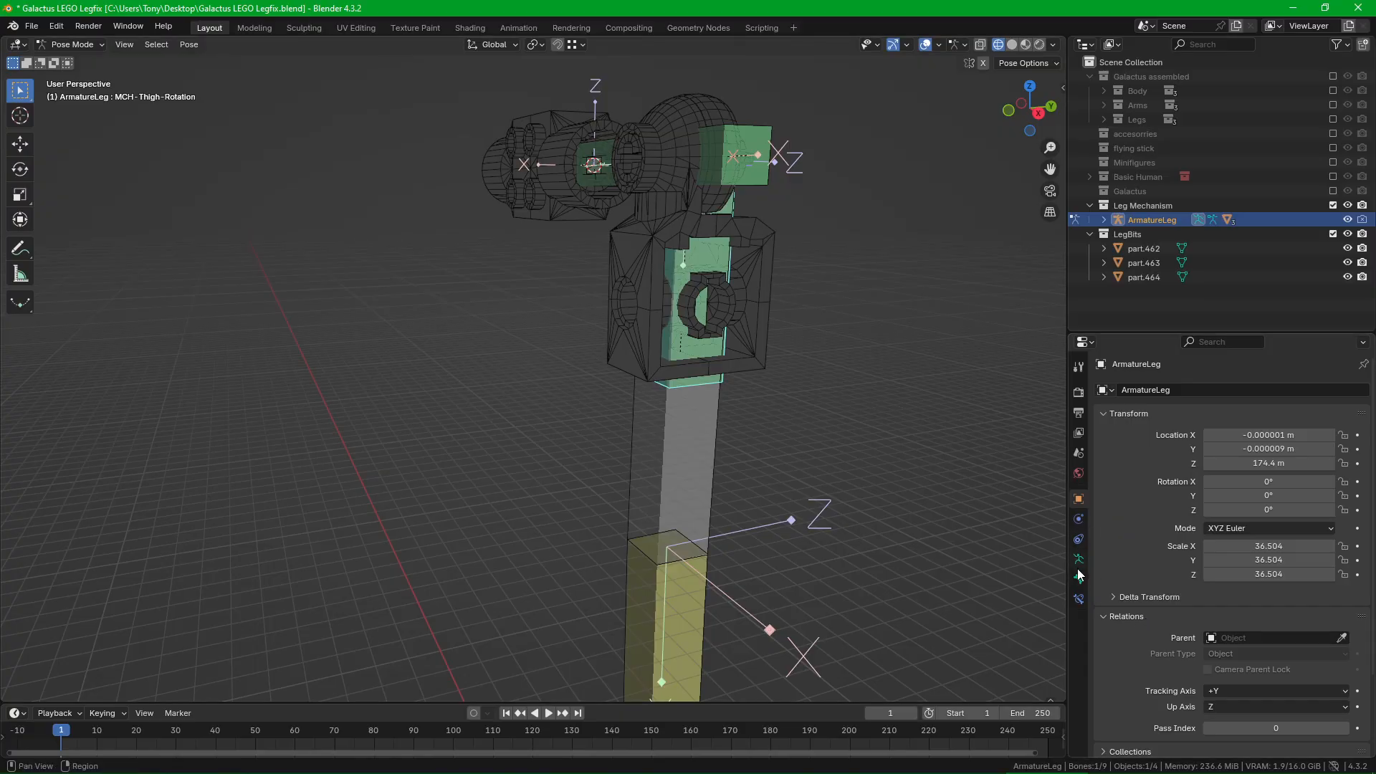
pyautogui.click(1079, 600)
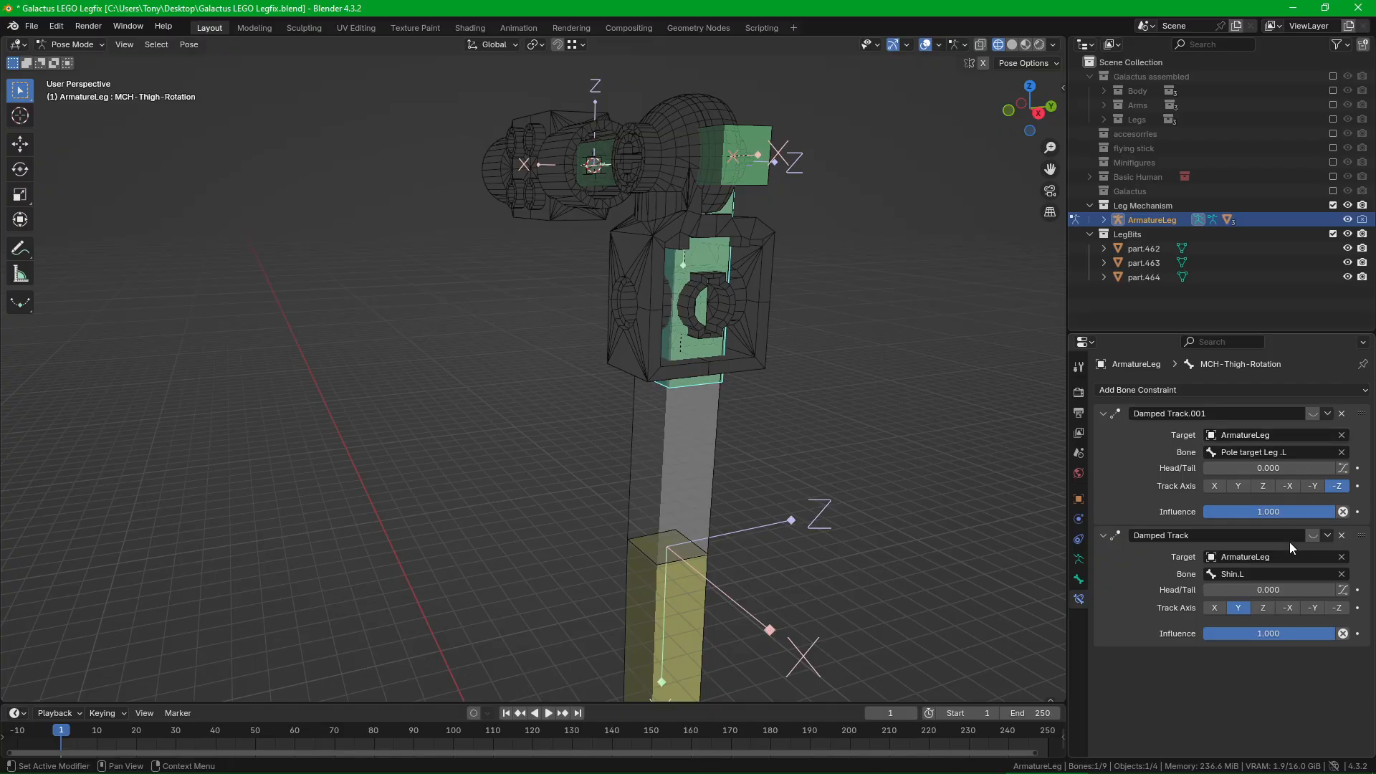
pyautogui.keyDown('shift'); pyautogui.moveTo(786, 484); pyautogui.dragTo(778, 364, button='middle'); pyautogui.keyUp('shift')
pyautogui.scroll(-3, 776, 364)
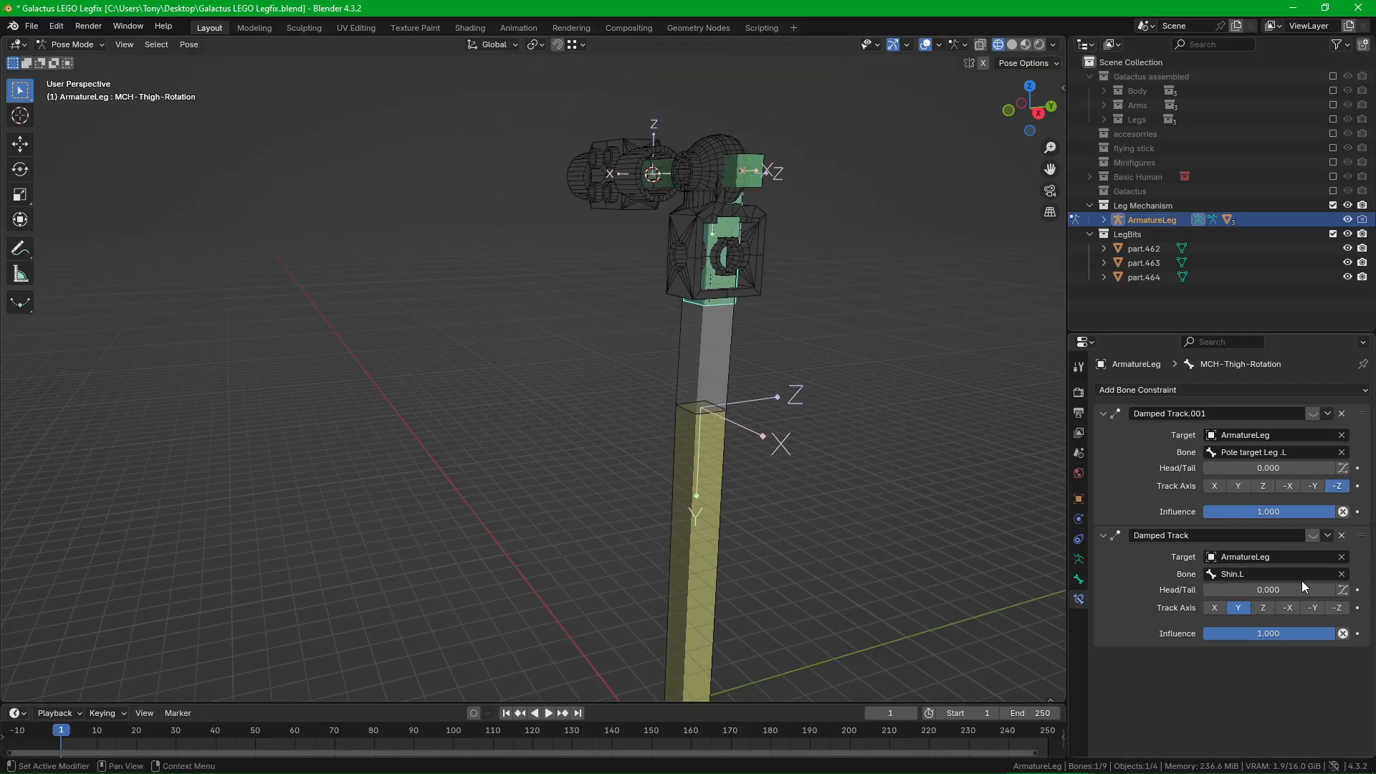
# Step: Try the Damped Track targeting Shin.L, disable it again, and enable Damped Track.001 targeting Pole target Leg .L
pyautogui.click(1312, 536)
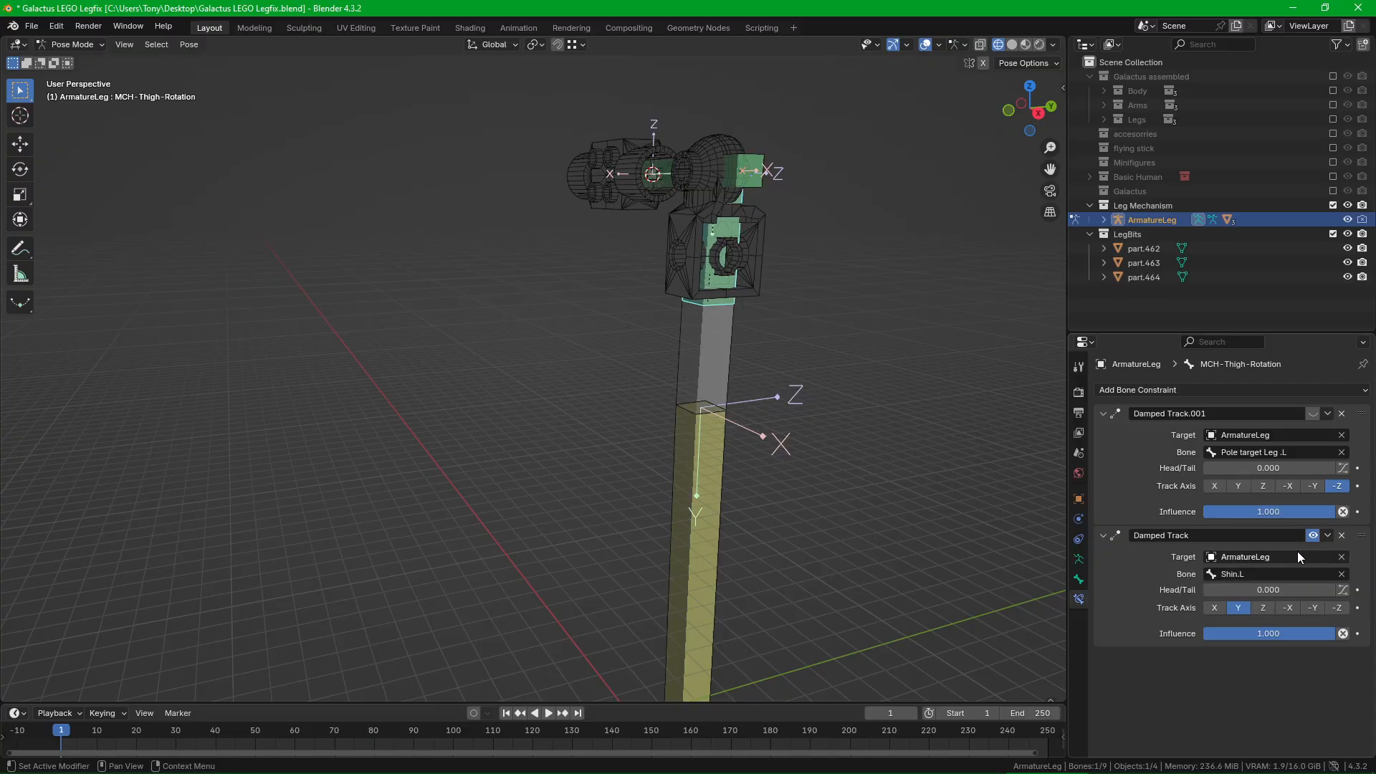
pyautogui.click(1312, 535)
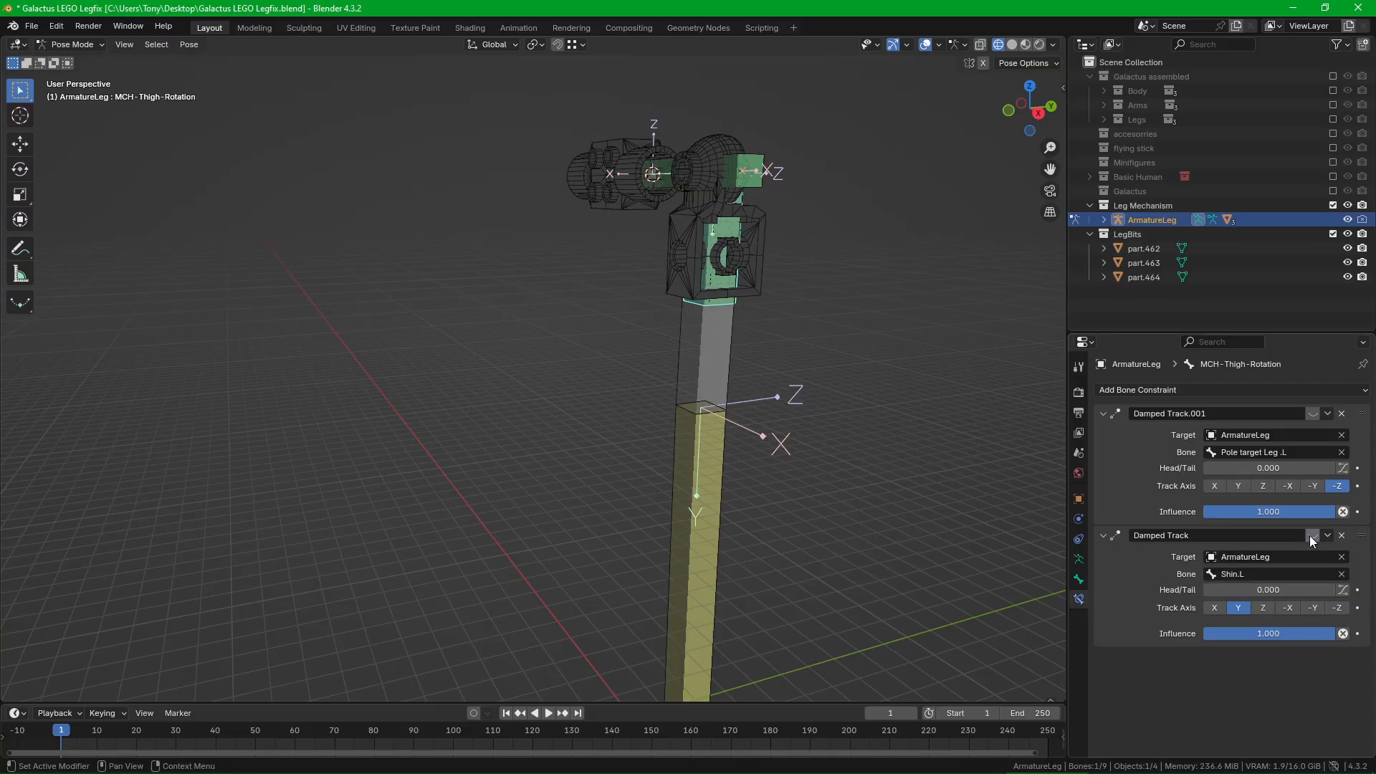
pyautogui.click(1312, 414)
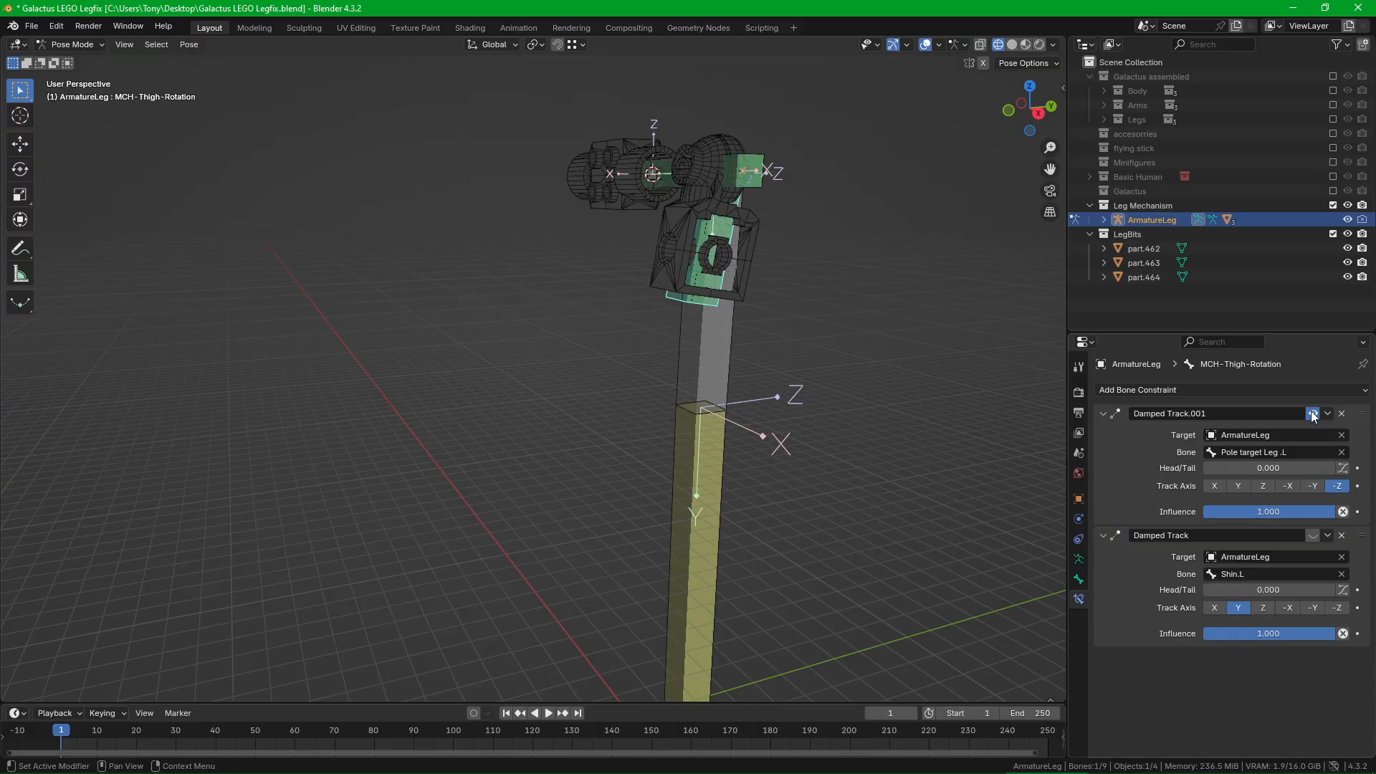
# Step: Move the MCH-Thigh-Rotation bone with its joint block away from the leg to expose its local axes
pyautogui.moveTo(724, 280); pyautogui.dragTo(764, 327, button='middle')
pyautogui.press('g')
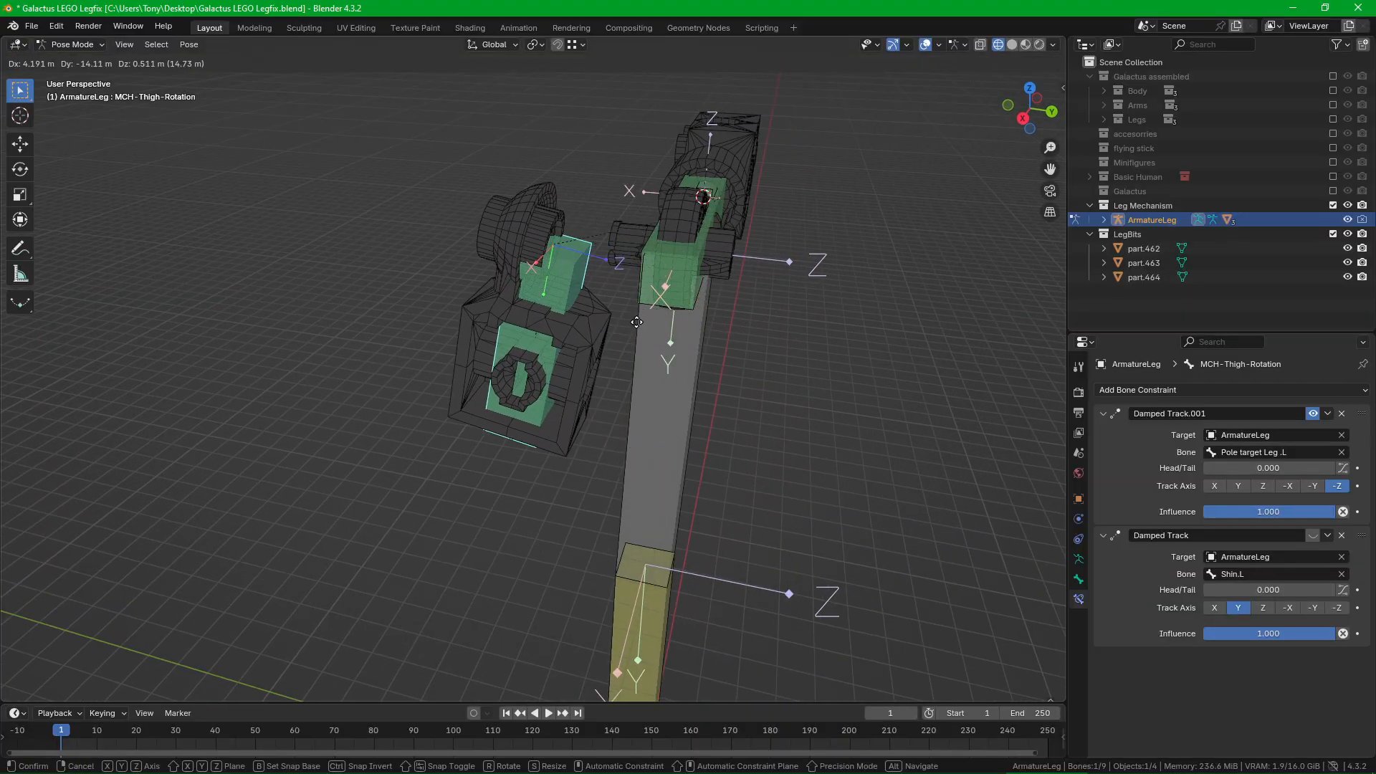
pyautogui.click(581, 325)
pyautogui.scroll(3, 531, 248)
pyautogui.scroll(2, 531, 248)
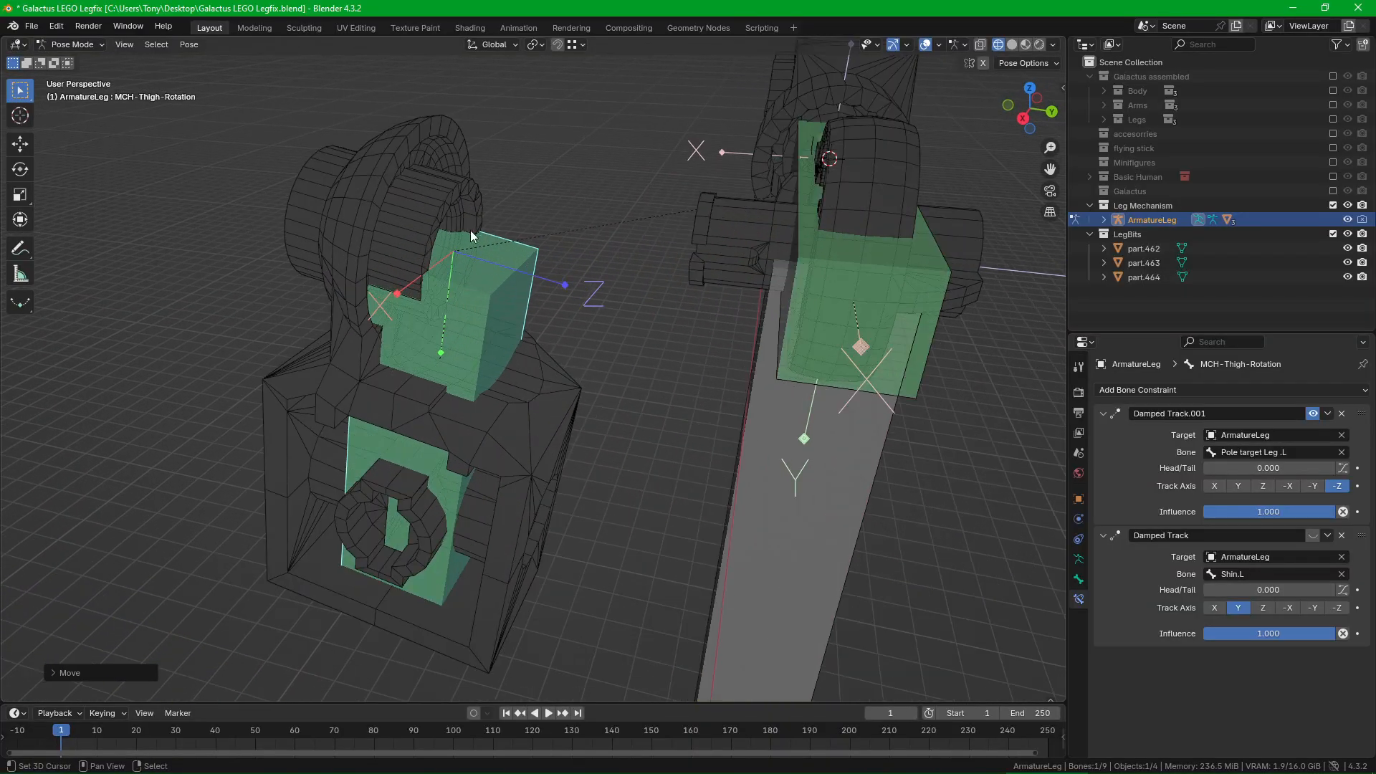
pyautogui.scroll(-6, 631, 309)
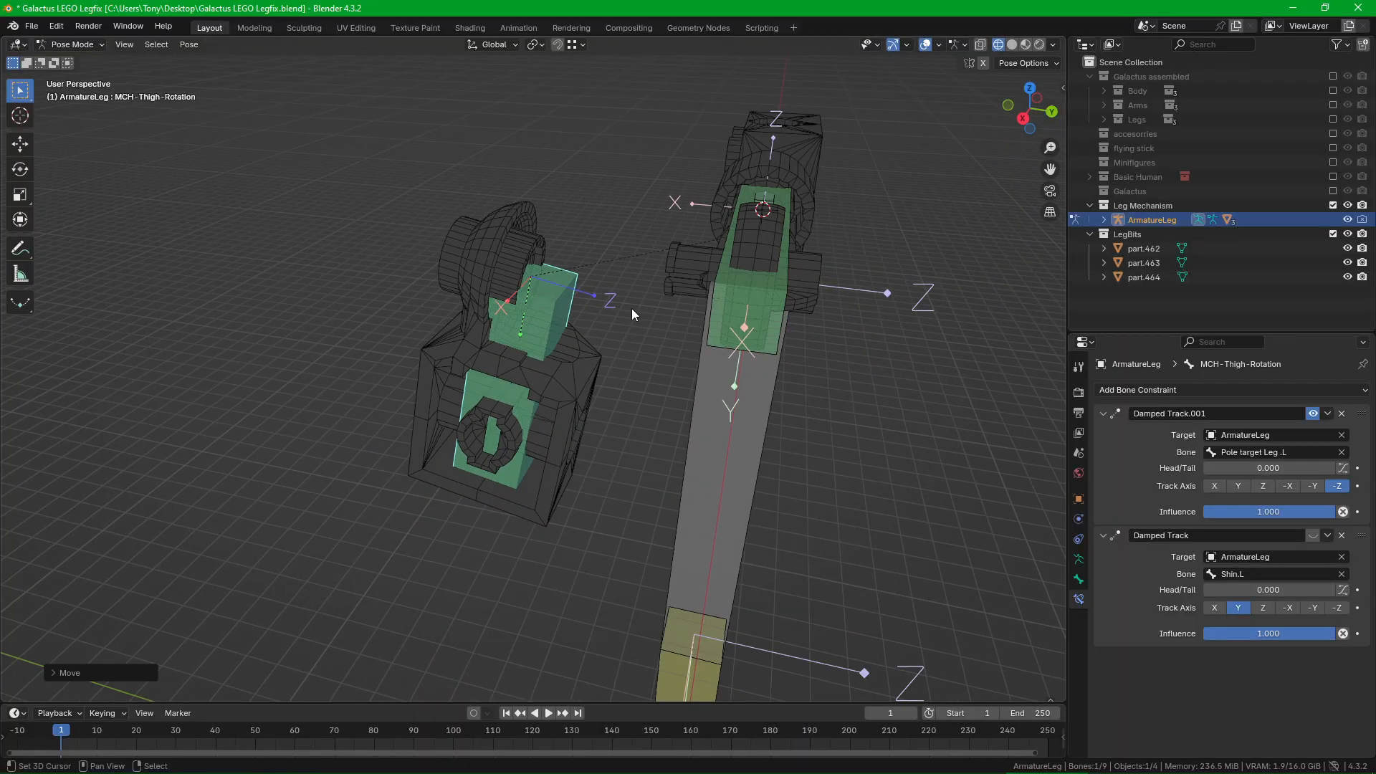
# Step: Check the Pole target Leg .L bone, and try Z as the track axis of MCH-Thigh-Rotation's Damped Track.001 before restoring -Z
pyautogui.moveTo(638, 342); pyautogui.dragTo(472, 234, button='middle')
pyautogui.rightClick(346, 165)
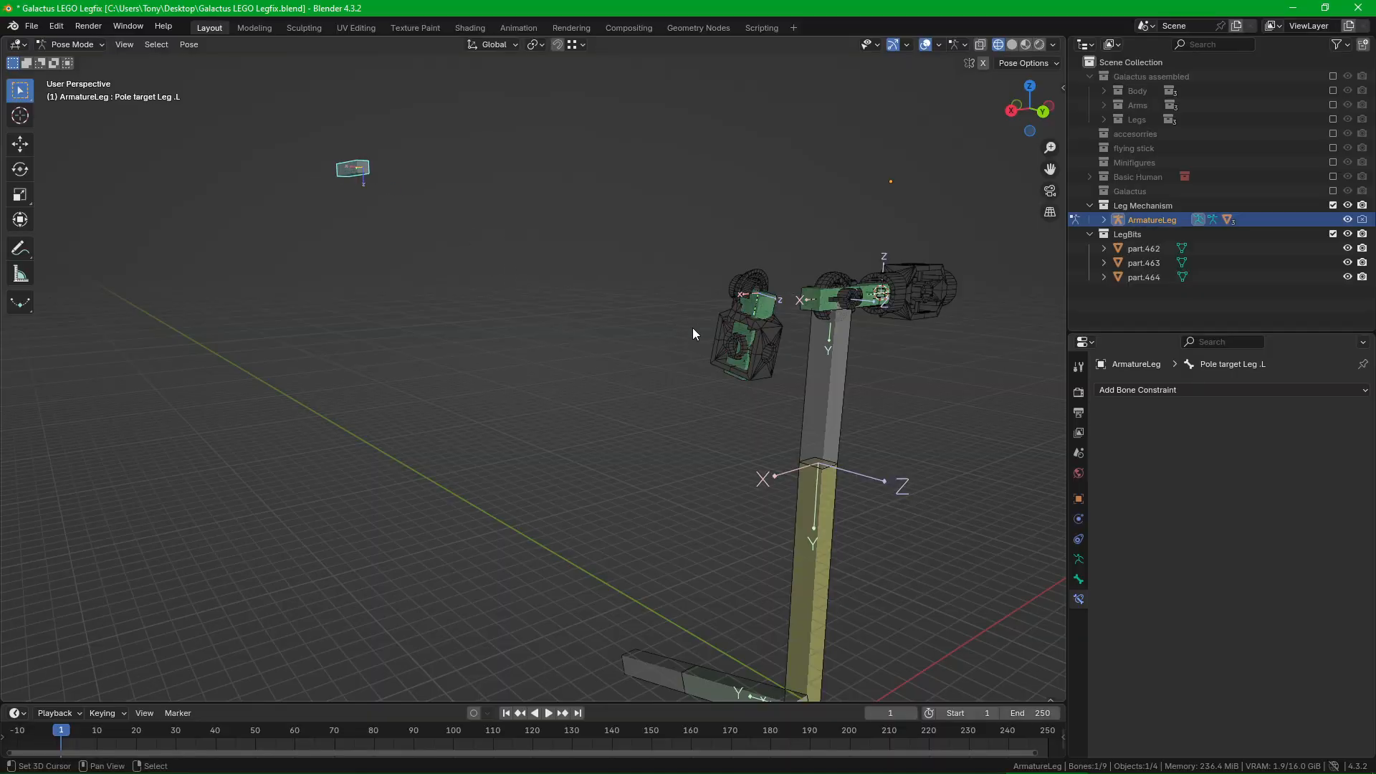
pyautogui.rightClick(742, 296)
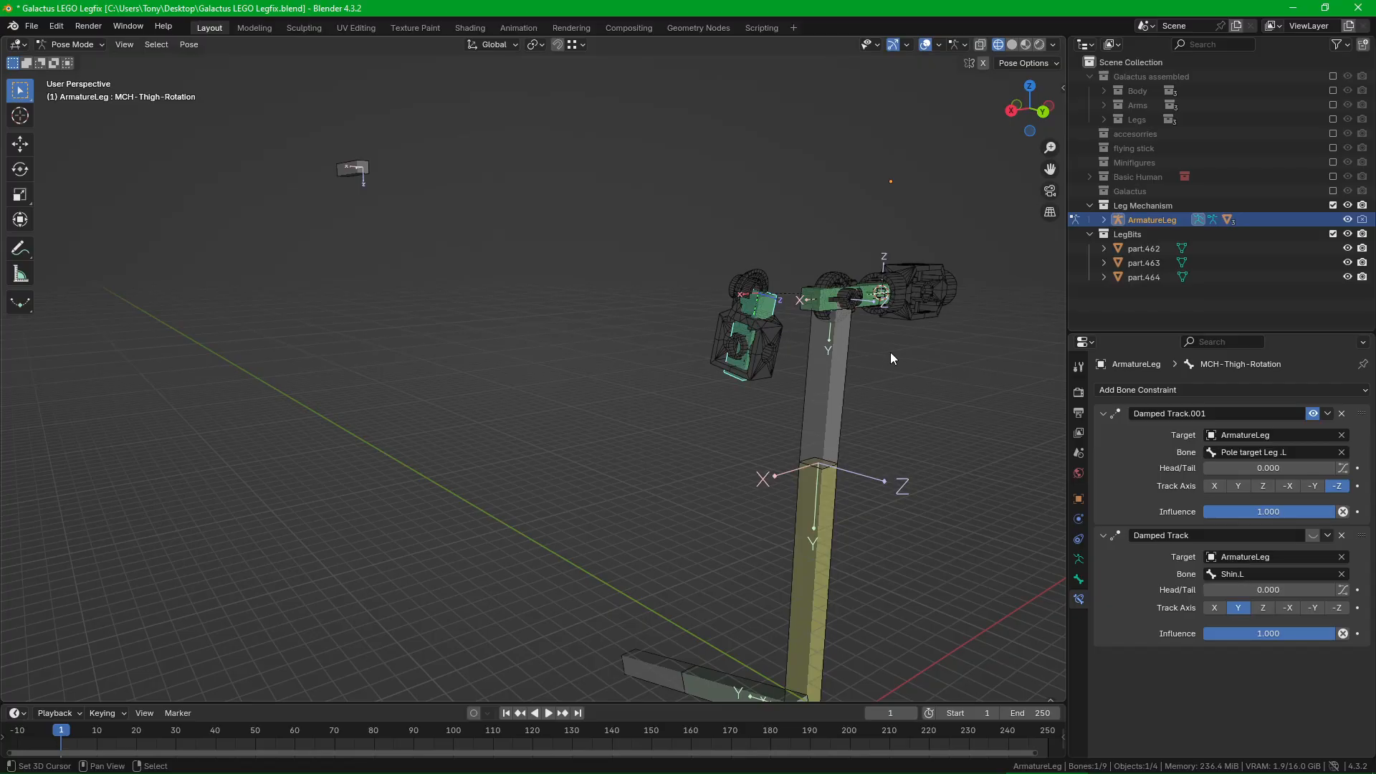
pyautogui.click(1265, 487)
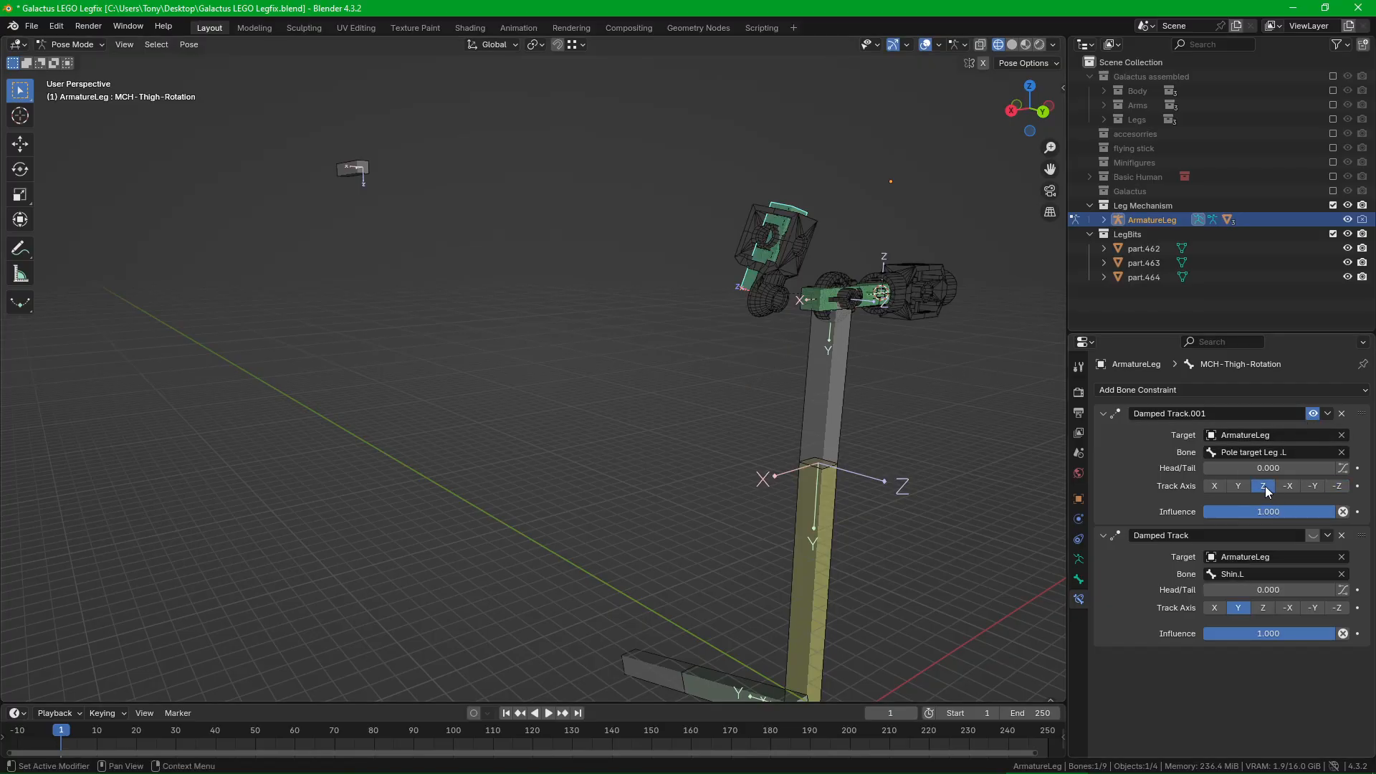
pyautogui.click(1337, 486)
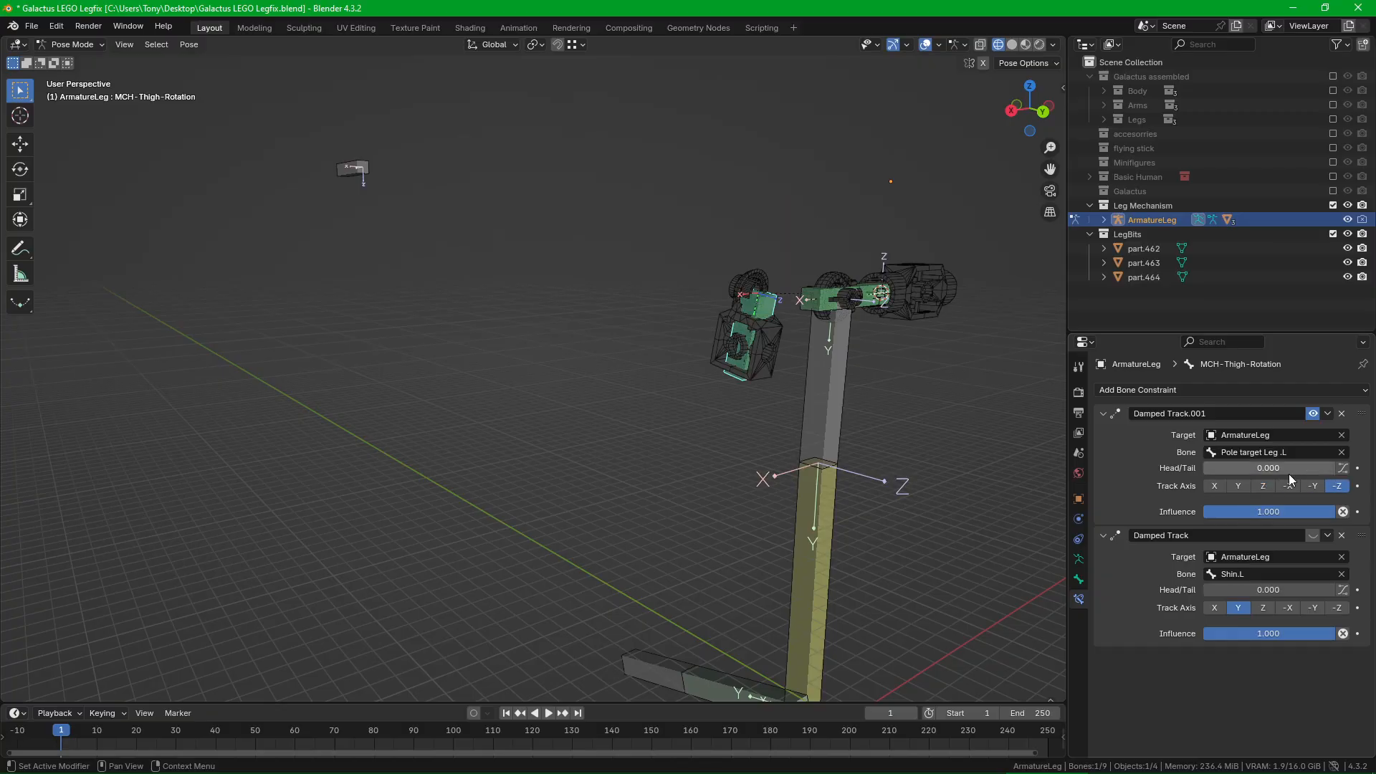
pyautogui.moveTo(738, 388); pyautogui.dragTo(767, 363, button='middle')
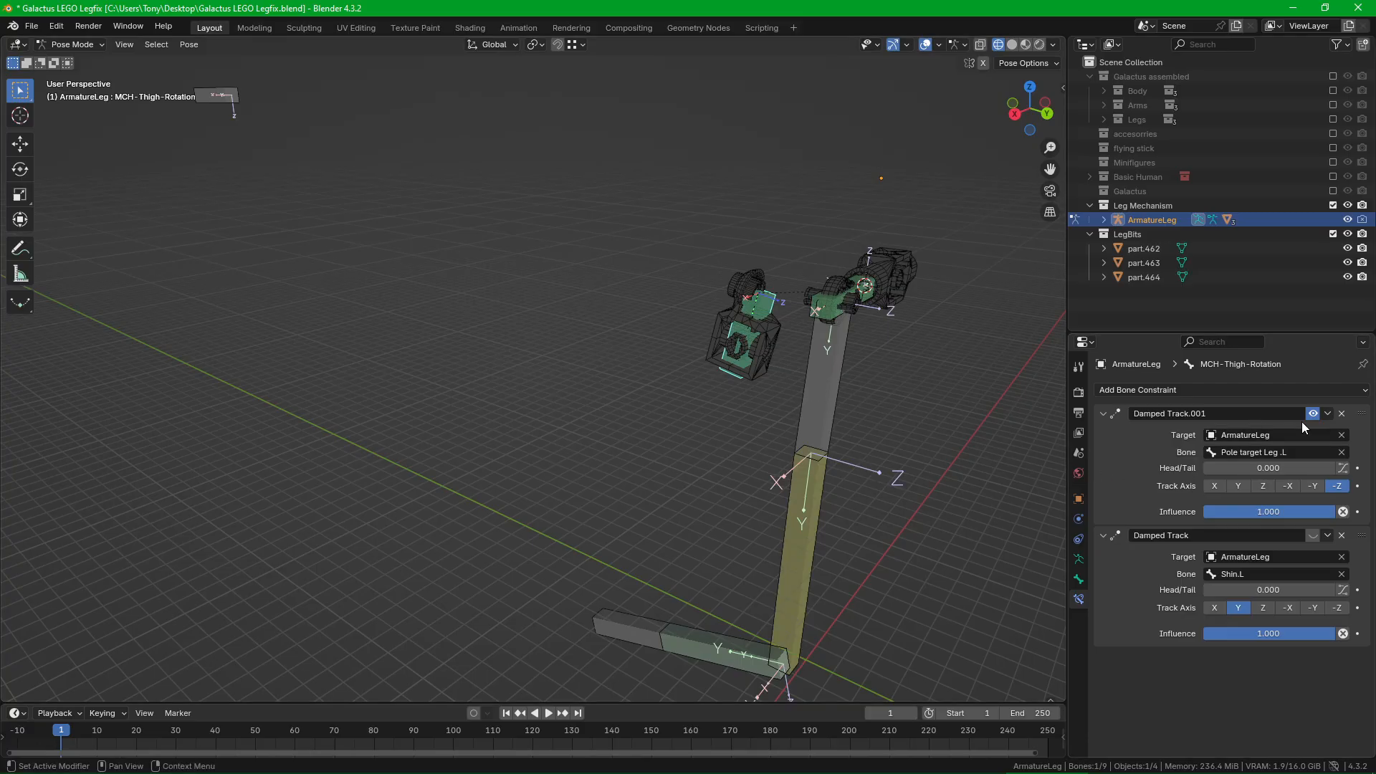
# Step: Enable the Damped Track targeting Shin.L, and bend the leg by moving the Foot IK Control Left bone
pyautogui.click(1313, 536)
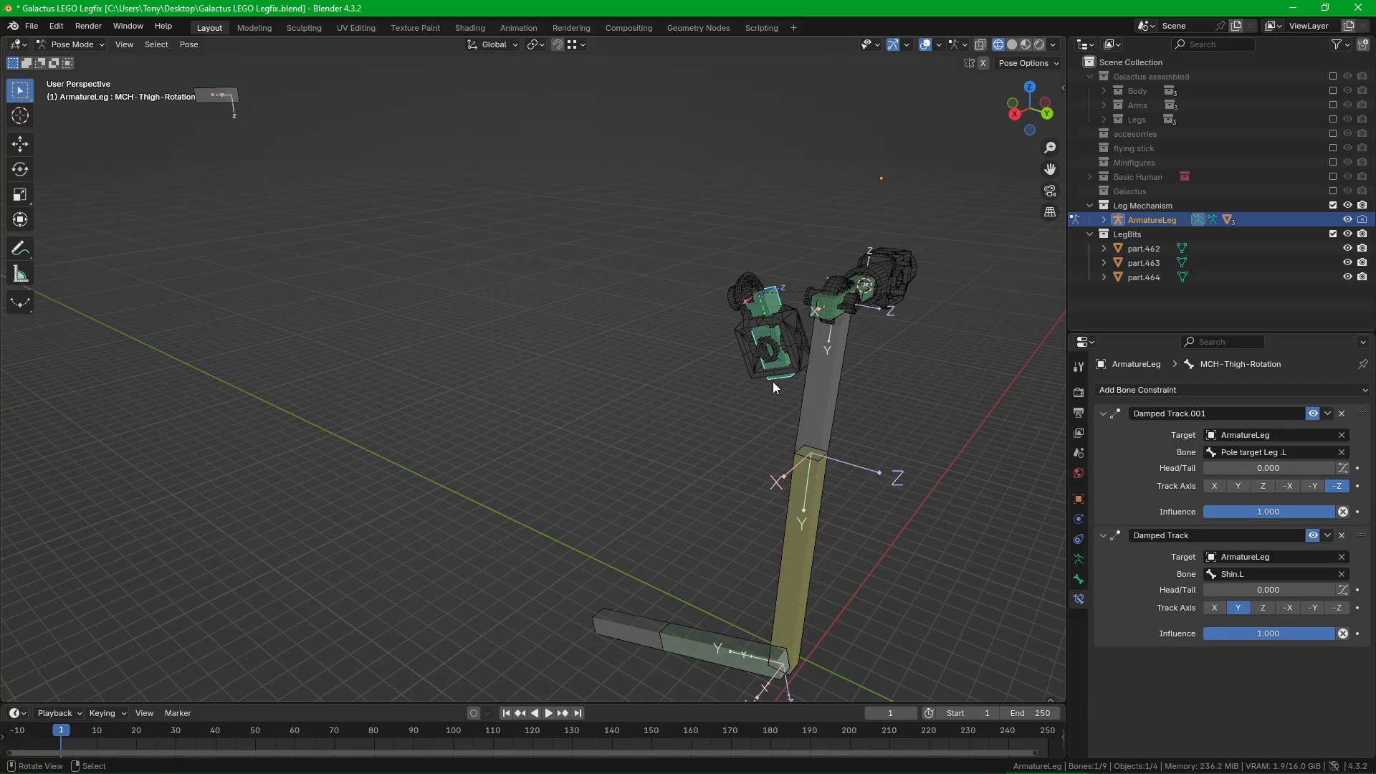
pyautogui.click(601, 615)
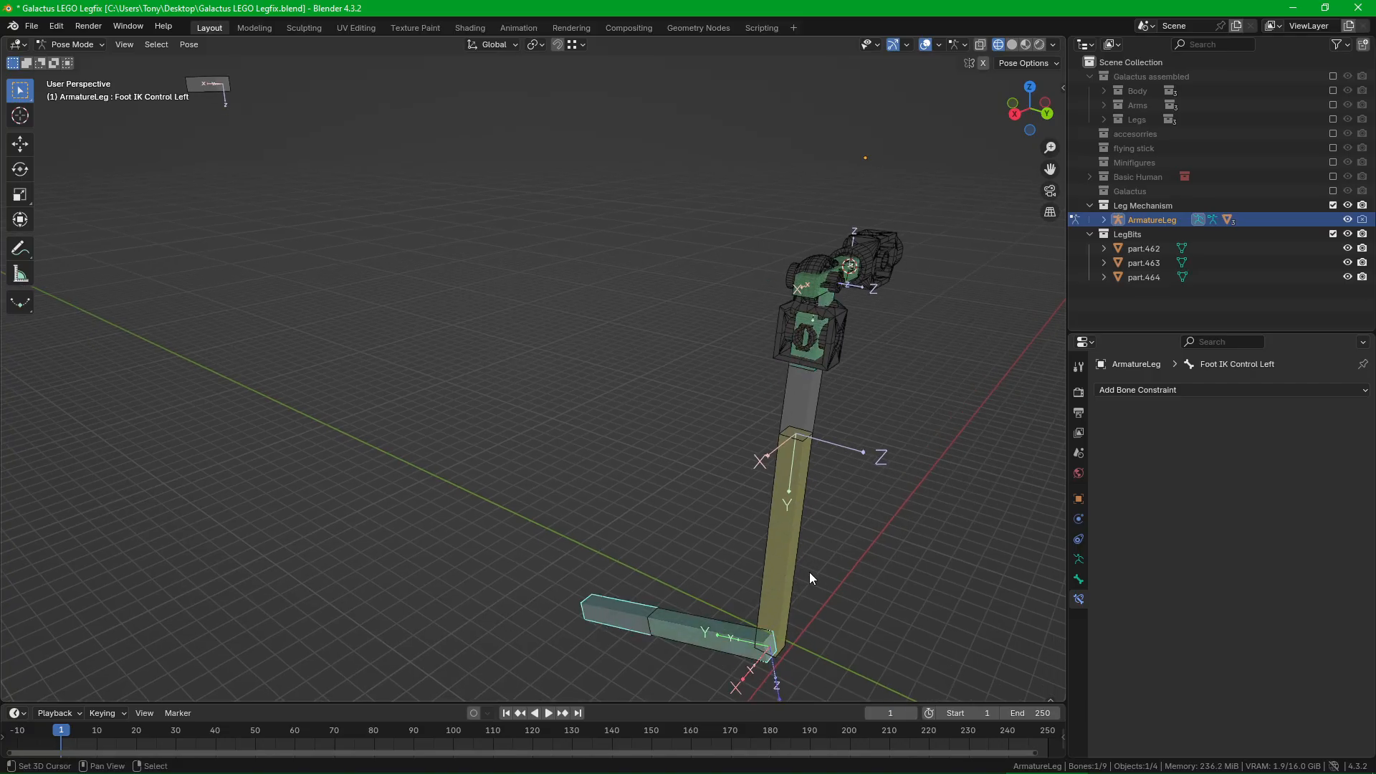
pyautogui.press('g')
pyautogui.click(554, 397)
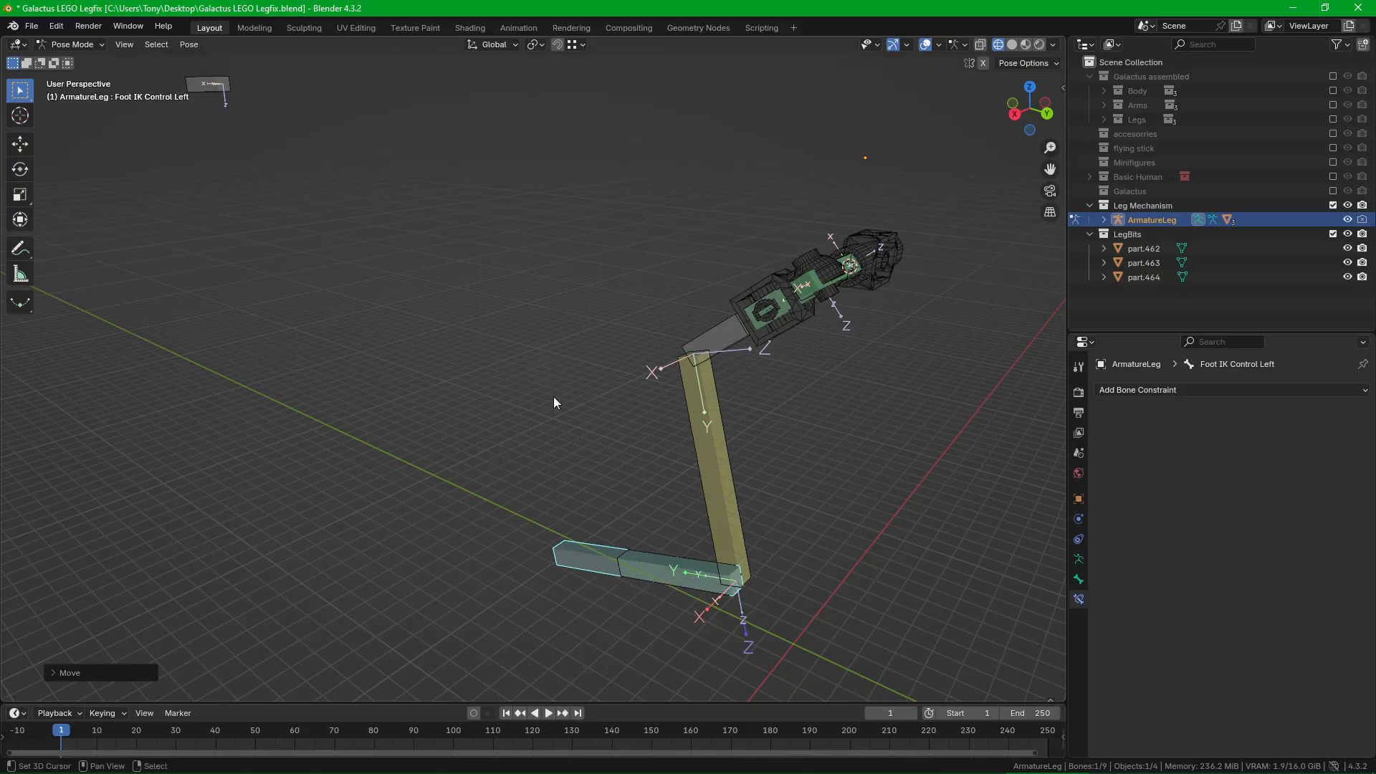
# Step: Try moving the Pole target Leg .L bone along global Z, and cancel the move
pyautogui.click(262, 117)
pyautogui.press('g')
pyautogui.press('z')
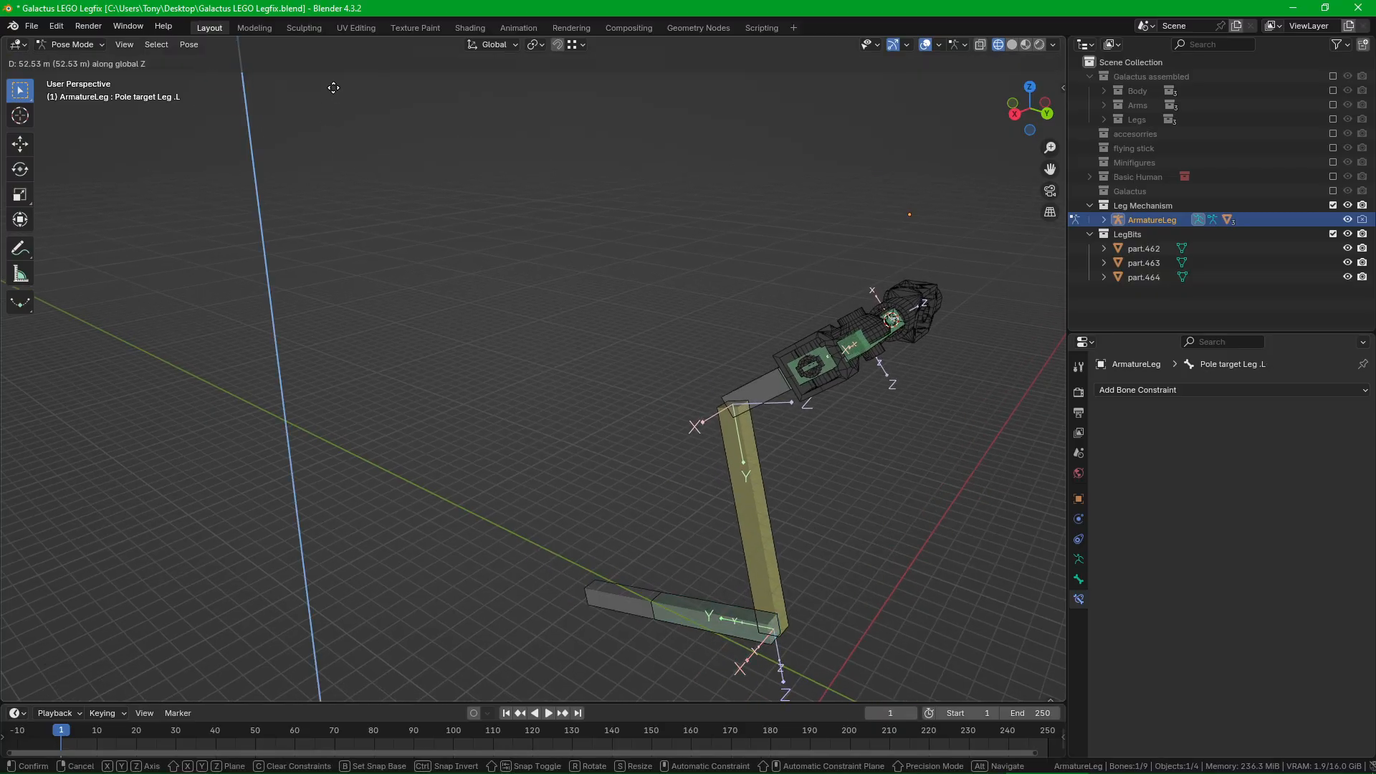
pyautogui.rightClick(327, 136)
# Step: Inspect MCH-Thigh-Rotation against the pole target, and disable its Damped Track targeting Shin.L
pyautogui.click(785, 347)
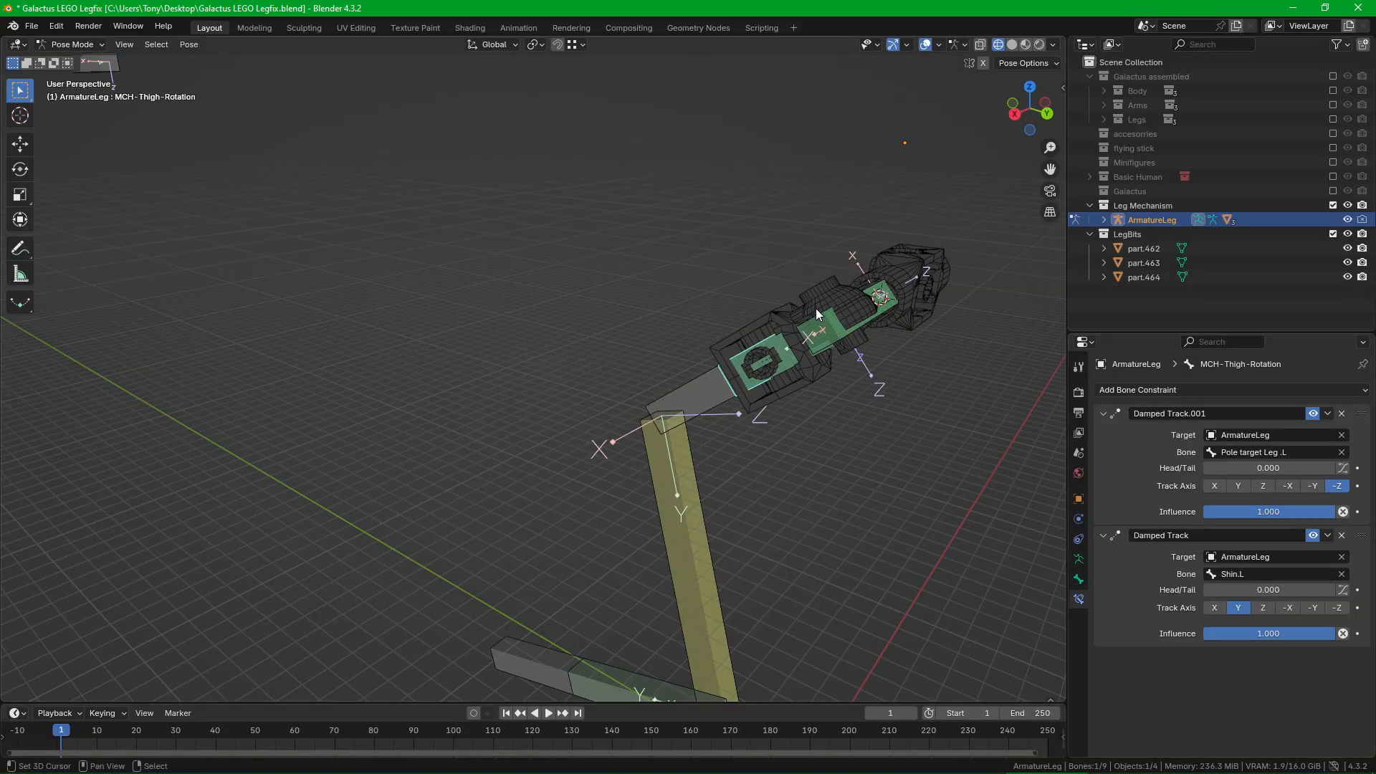
pyautogui.moveTo(716, 371); pyautogui.dragTo(520, 198, button='middle')
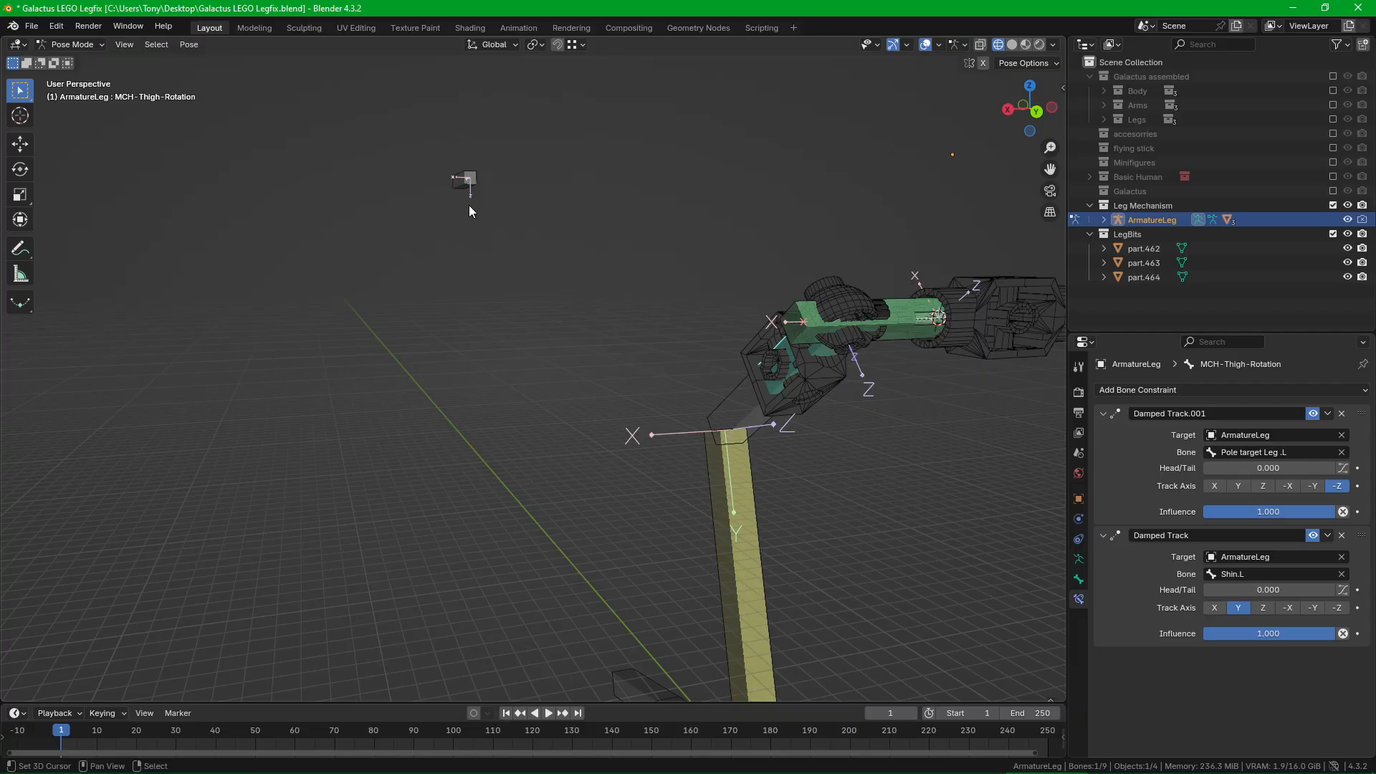
pyautogui.keyDown('shift'); pyautogui.moveTo(760, 495); pyautogui.dragTo(720, 453, button='middle'); pyautogui.keyUp('shift')
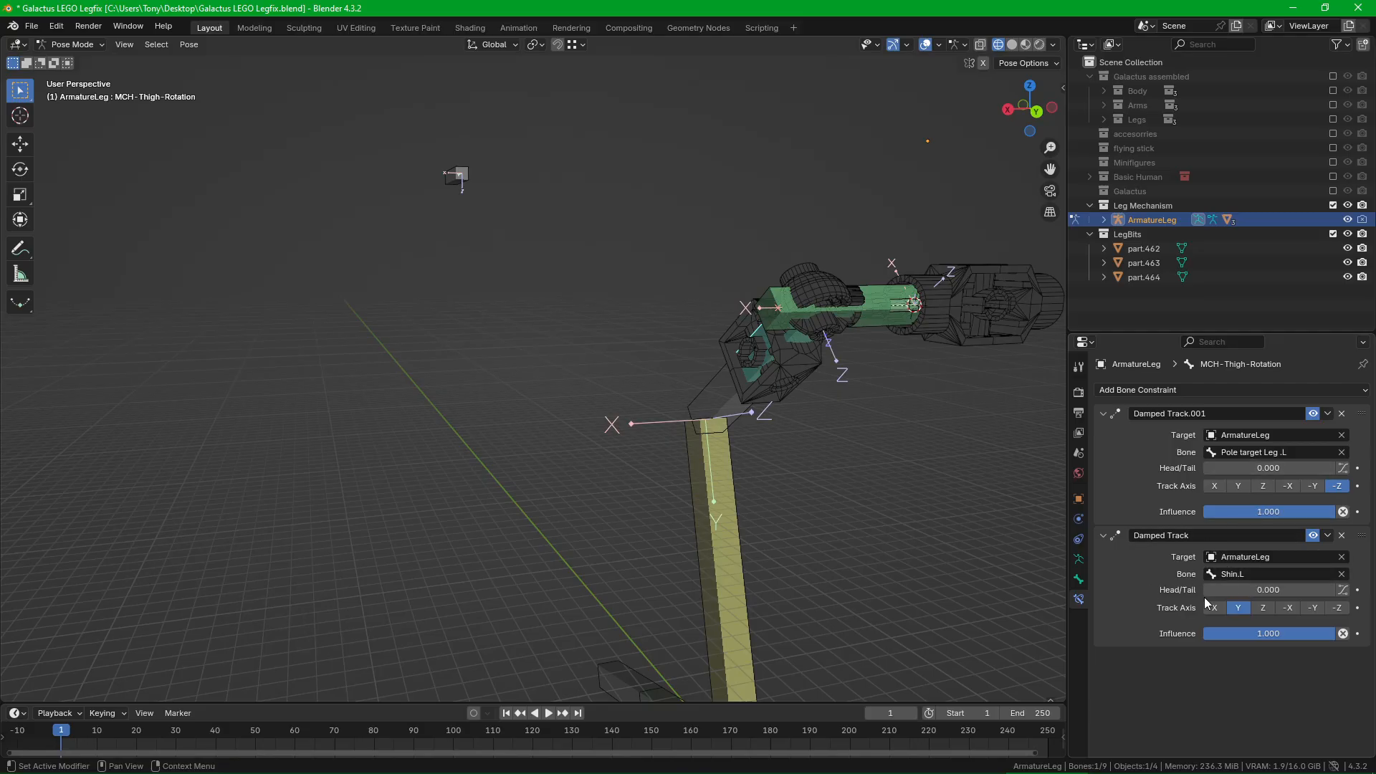
pyautogui.click(1313, 537)
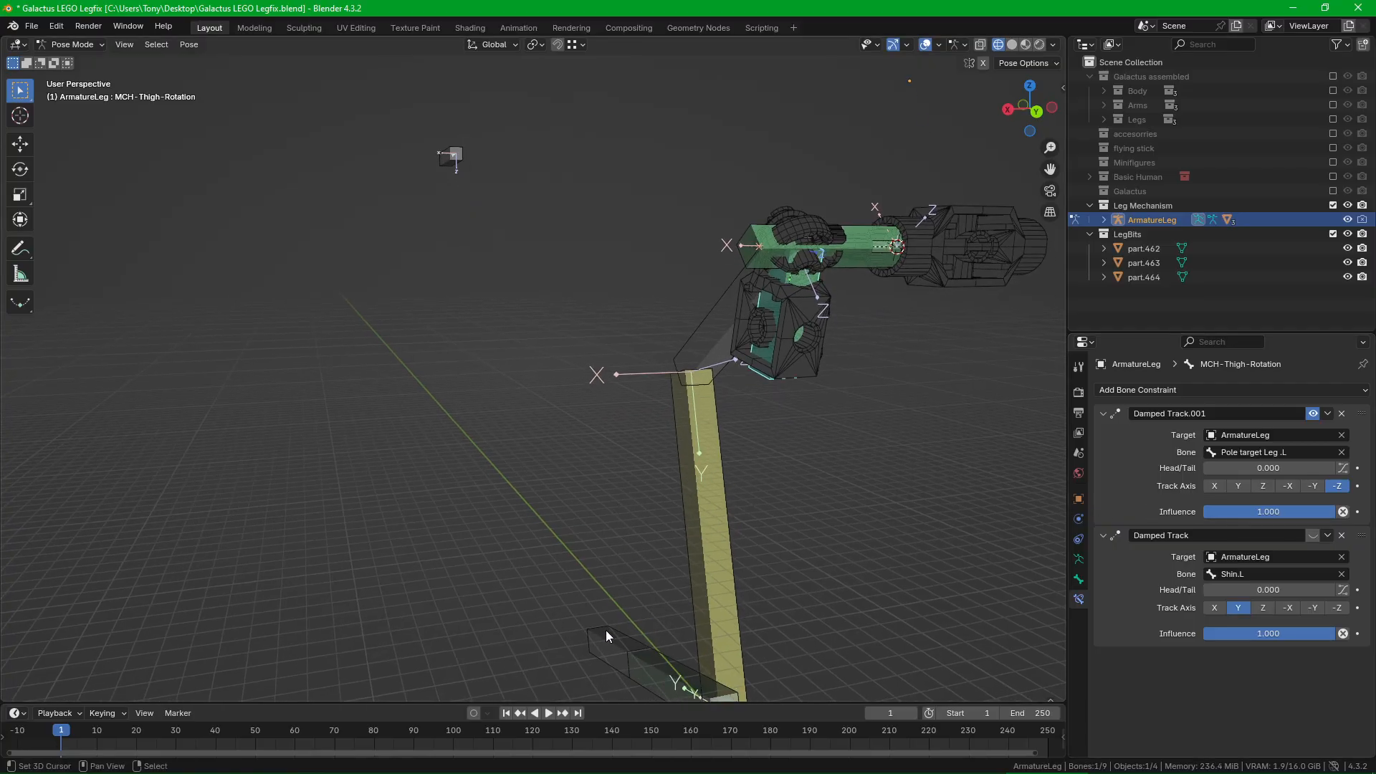
# Step: Move the Foot IK Control Left bone to swing the leg outward, away from the hip
pyautogui.click(620, 670)
pyautogui.press('g')
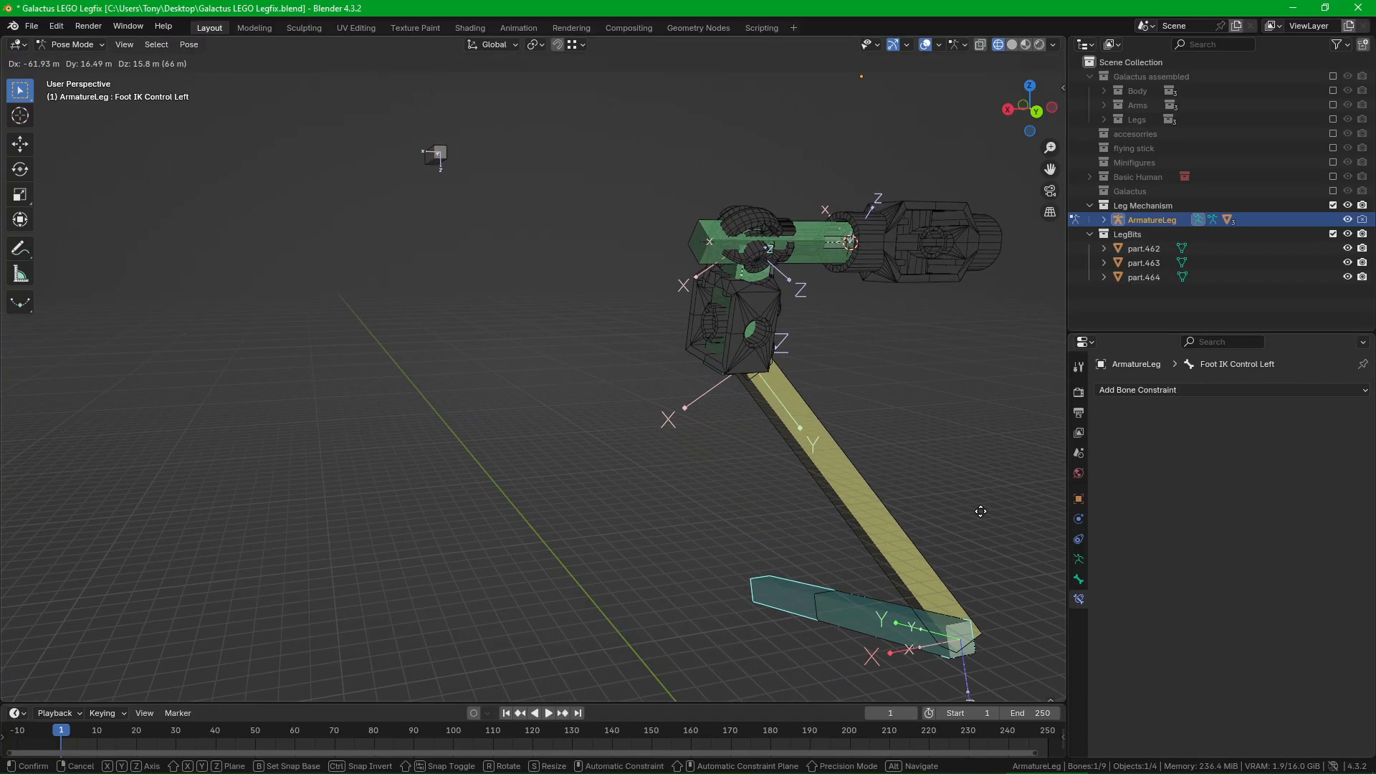
pyautogui.click(410, 494)
# Step: Try rotating the MCH-Thigh-Rotation bone freely and around global Z, and cancel each rotation
pyautogui.click(710, 329)
pyautogui.moveTo(713, 328); pyautogui.dragTo(884, 330, button='middle')
pyautogui.press('r')
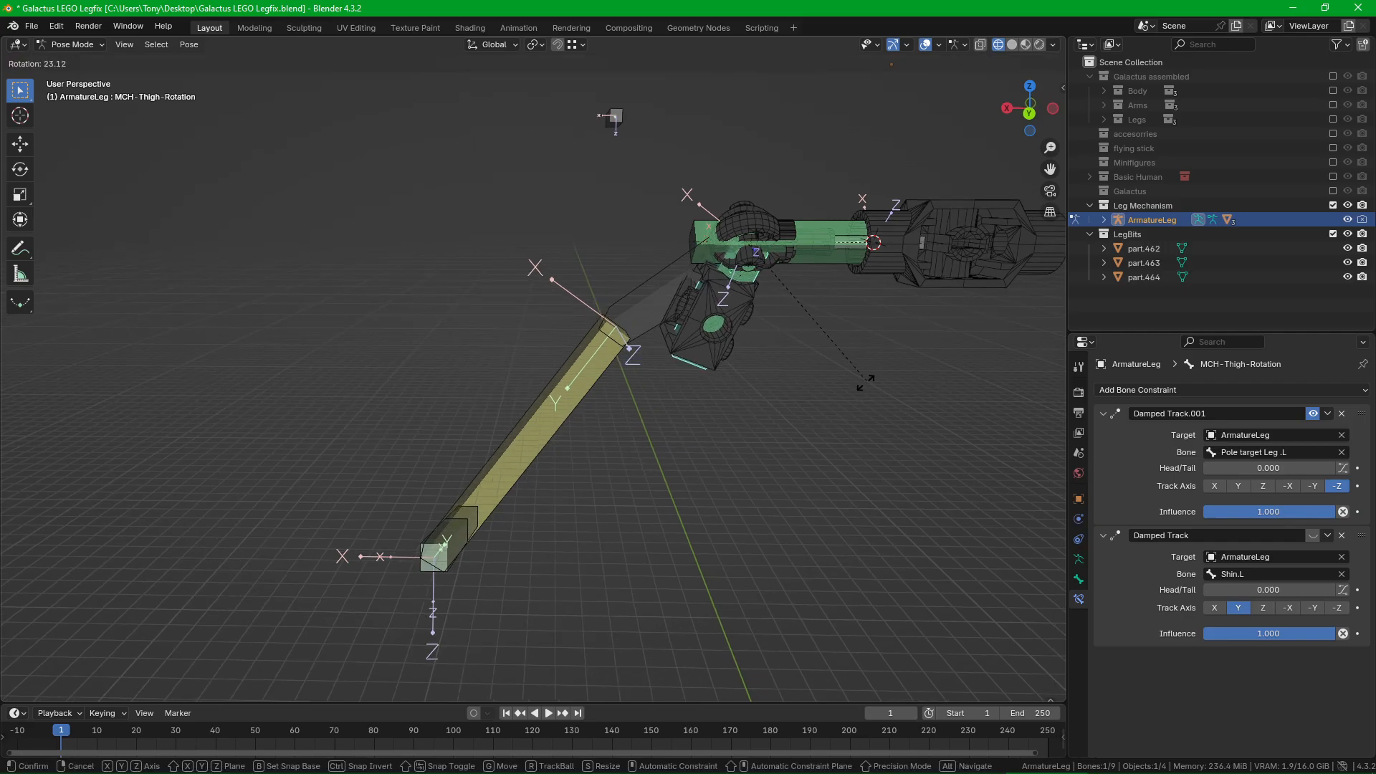
pyautogui.rightClick(831, 381)
pyautogui.moveTo(830, 386); pyautogui.dragTo(906, 433, button='middle')
pyautogui.press('r')
pyautogui.press('z')
pyautogui.rightClick(924, 399)
pyautogui.press('r')
pyautogui.press('z')
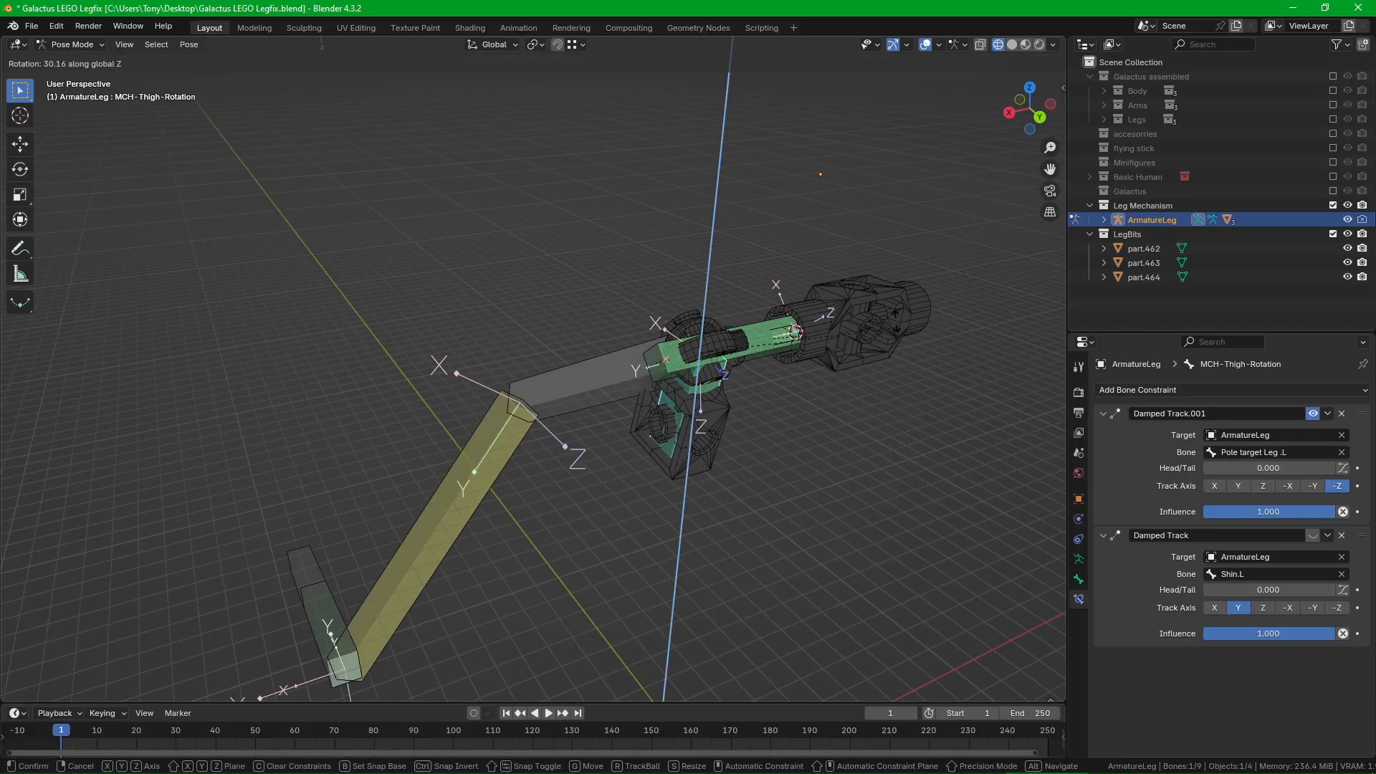
pyautogui.rightClick(886, 248)
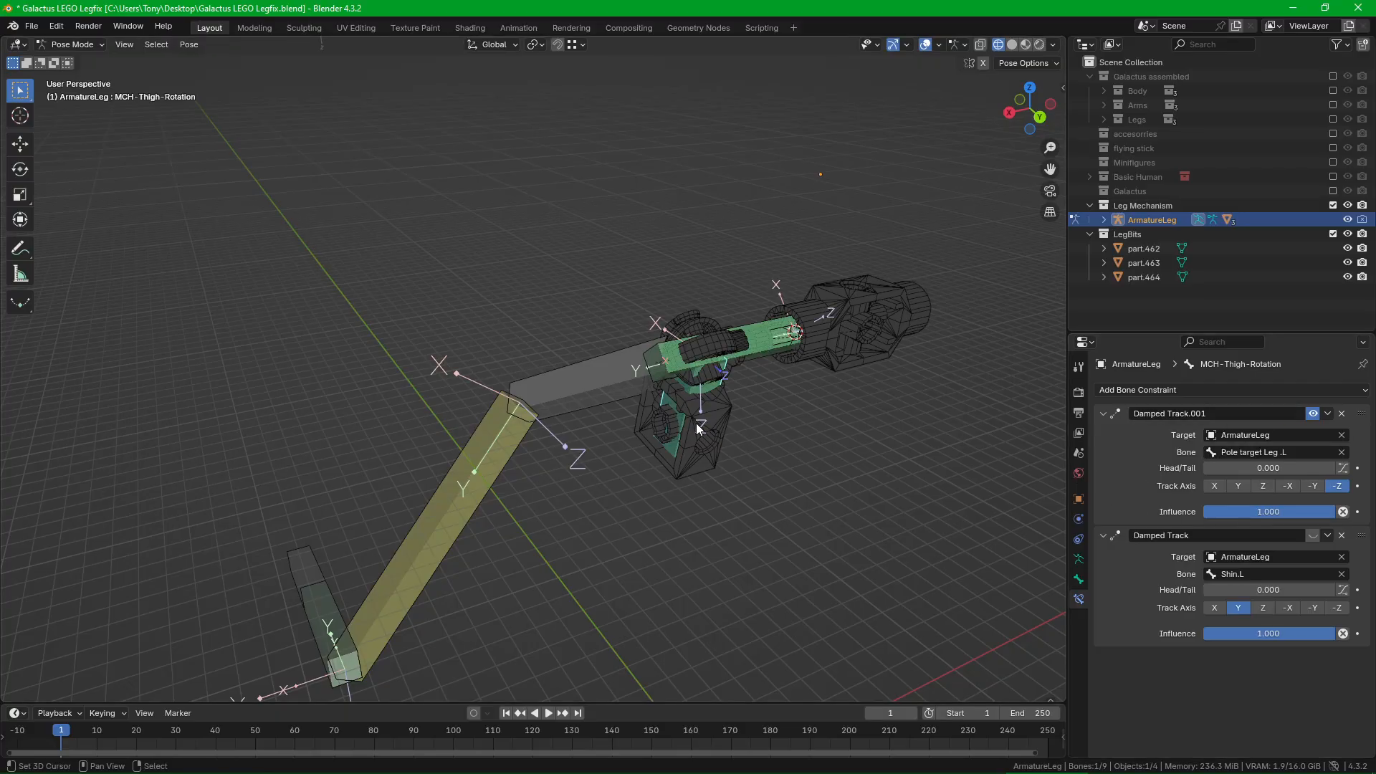
# Step: Disable MCH-Thigh-Rotation's Damped Track targeting Pole target Leg .L and rotate the bone around global X
pyautogui.moveTo(698, 428); pyautogui.dragTo(510, 205, button='middle')
pyautogui.moveTo(725, 370); pyautogui.dragTo(781, 374, button='middle')
pyautogui.scroll(4, 717, 350)
pyautogui.moveTo(652, 325); pyautogui.dragTo(882, 398, button='middle')
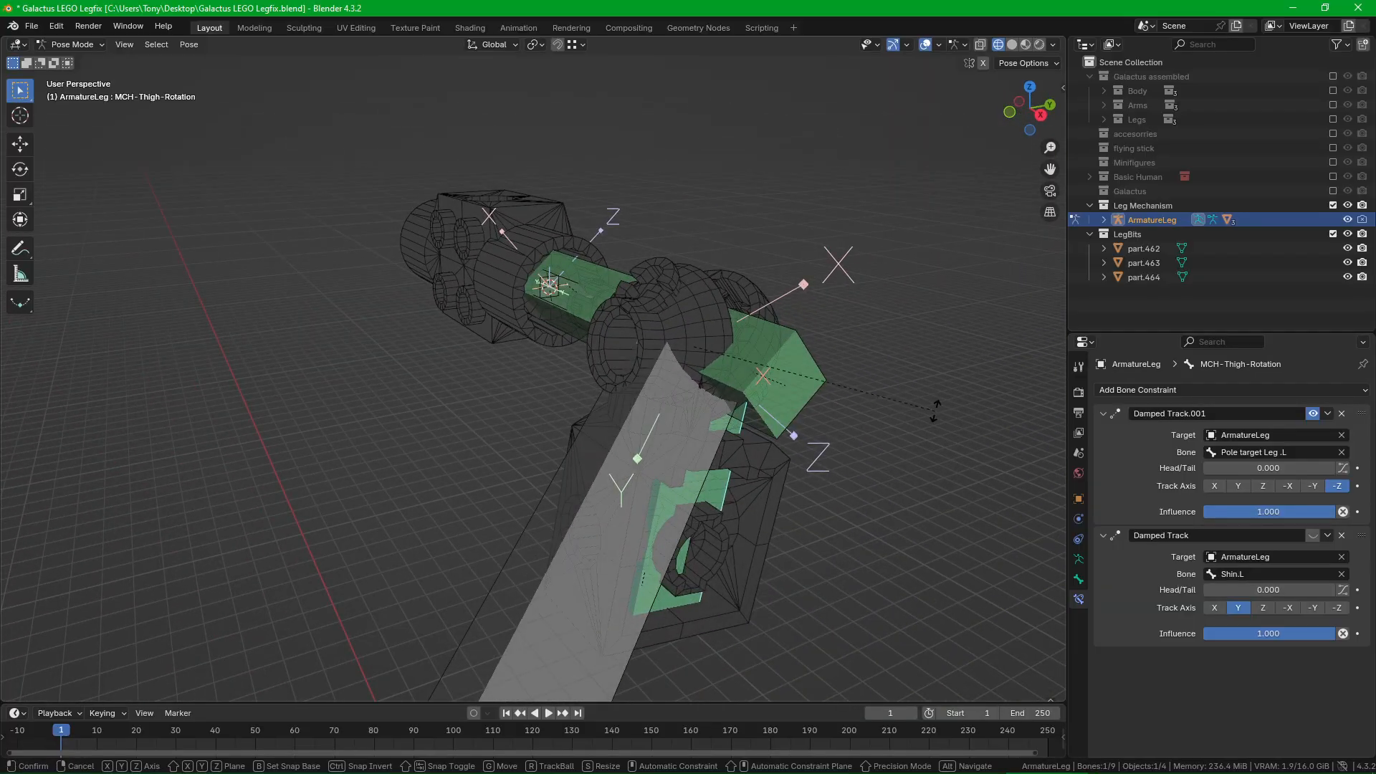
pyautogui.click(1312, 415)
pyautogui.press('r')
pyautogui.press('x')
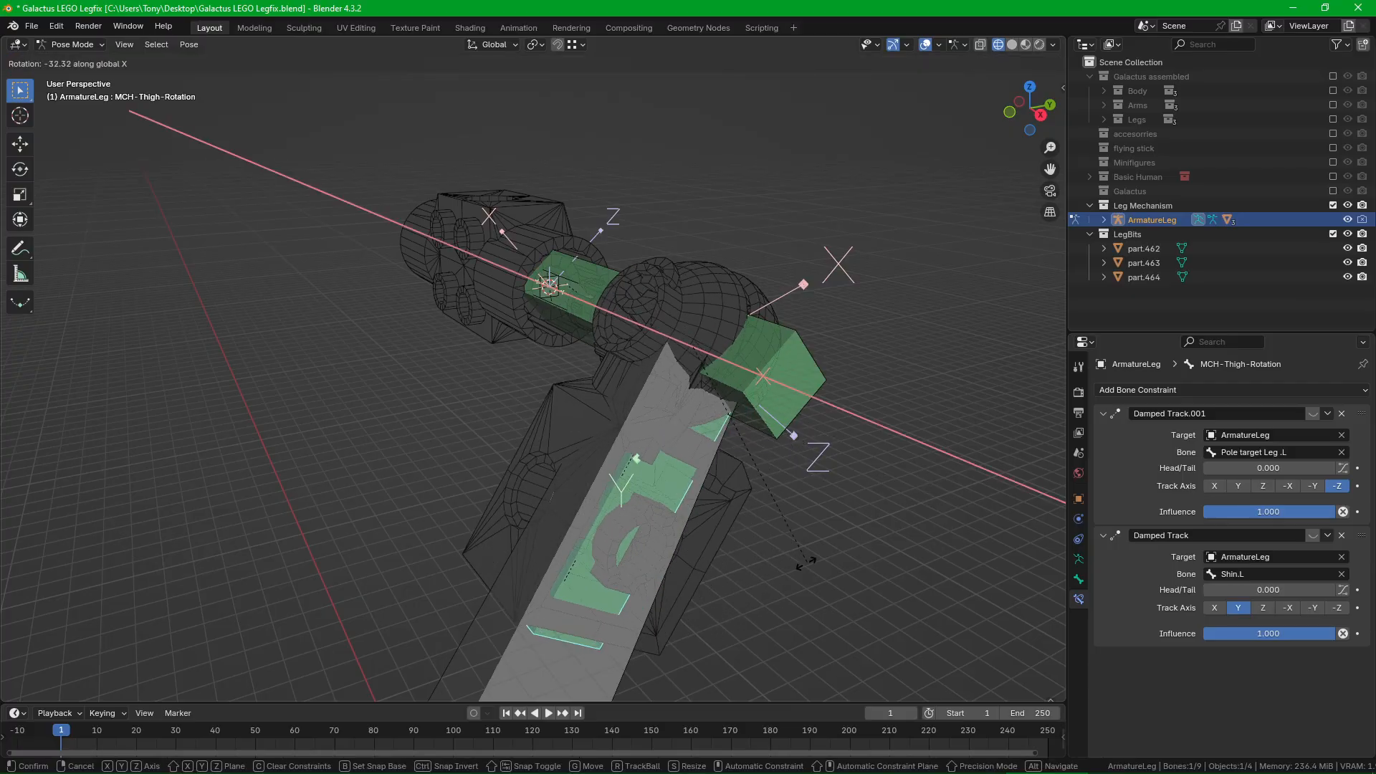
pyautogui.click(730, 567)
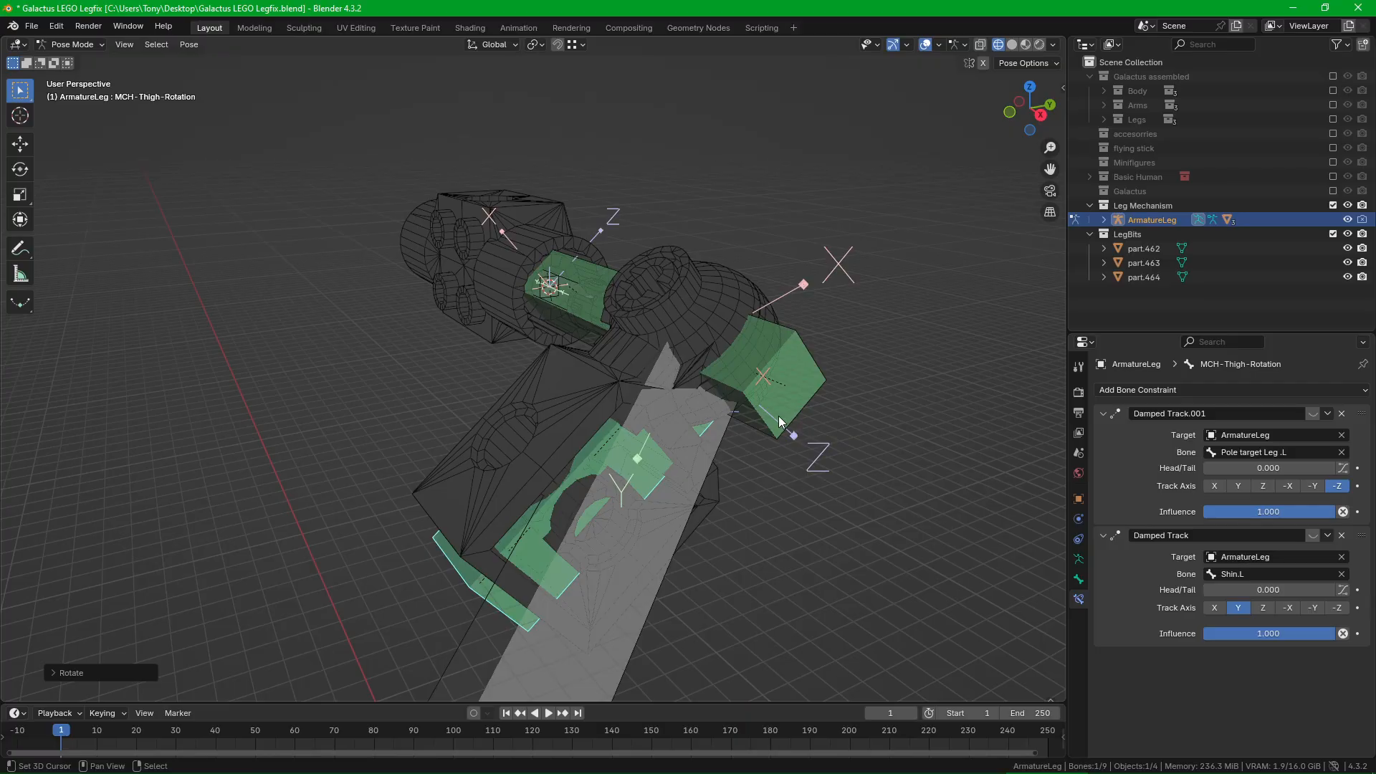
# Step: Undo the MCH-Thigh-Rotation rotation and re-enable its Damped Track targeting the pole target
pyautogui.scroll(-2, 779, 416)
pyautogui.hotkey('ctrl', 'z')
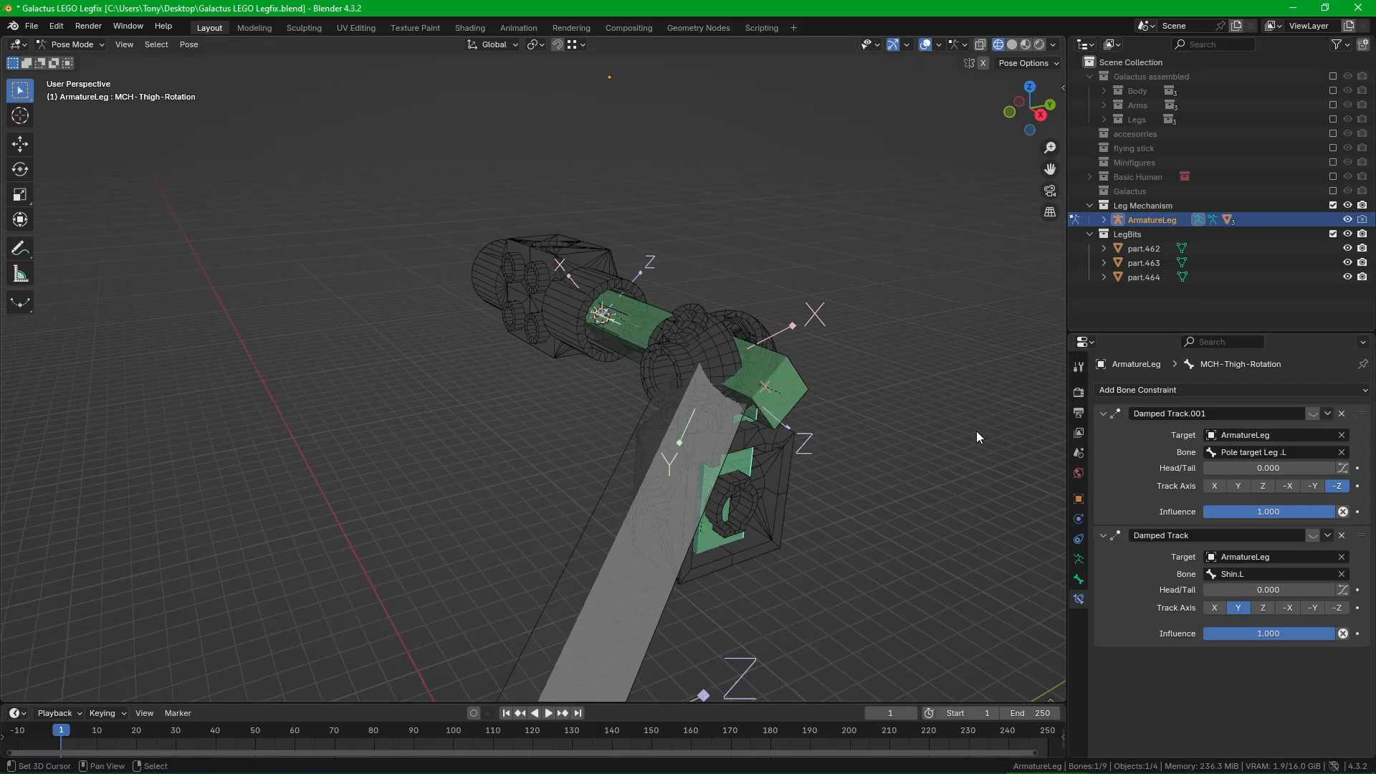
pyautogui.click(1312, 415)
# Step: Try rotating MCH-Thigh-Rotation around the X axis and its local Y axis, and cancel the rotation
pyautogui.press('r')
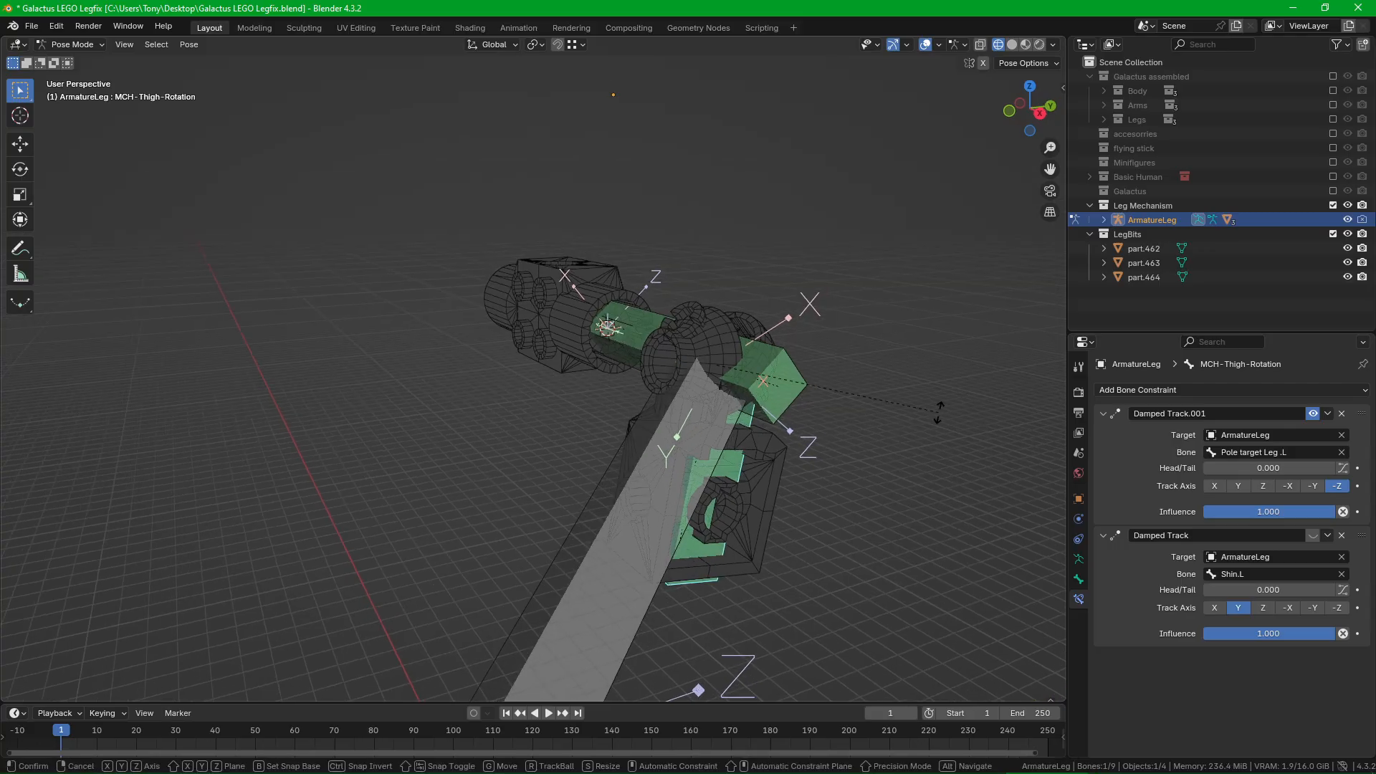
pyautogui.press('x')
pyautogui.press('x')
pyautogui.press('y')
pyautogui.press('y')
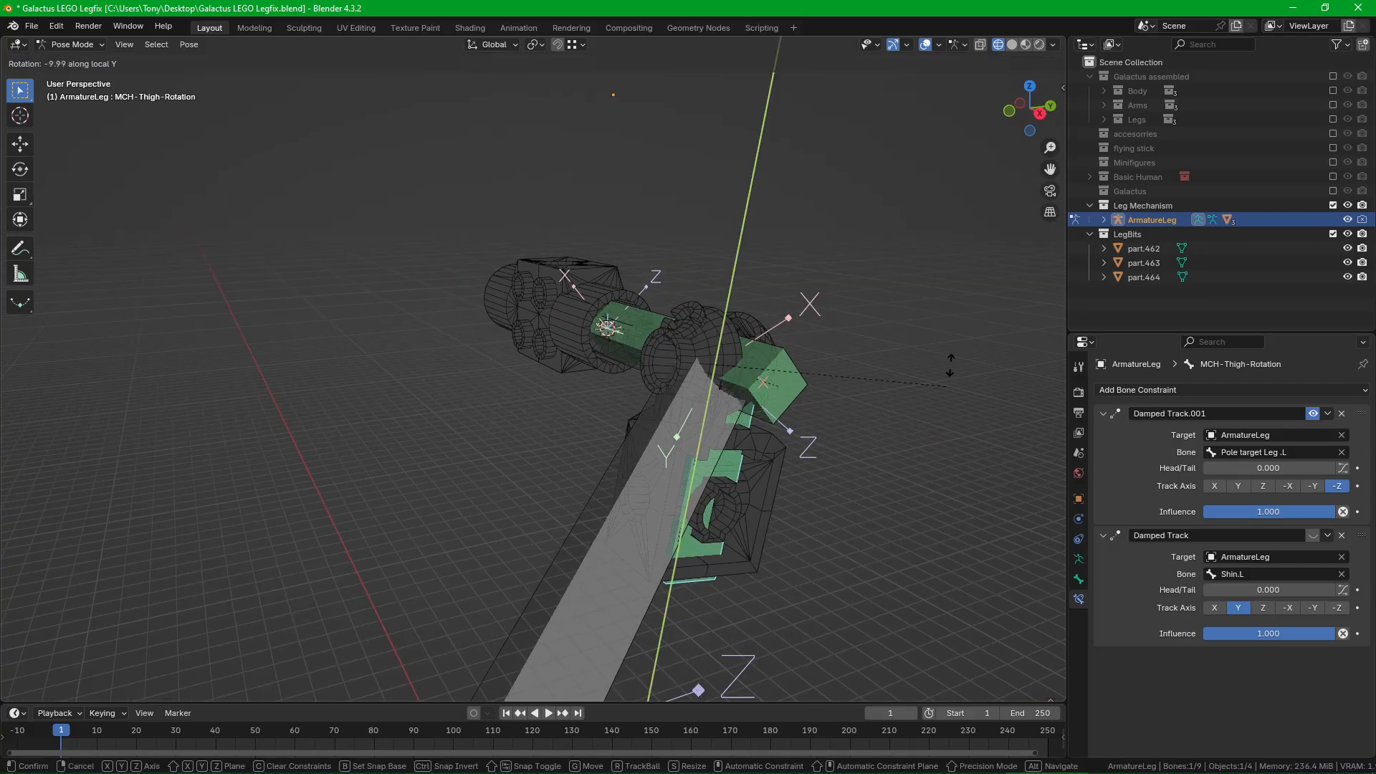
pyautogui.rightClick(765, 525)
# Step: Try rotating MCH-Thigh-Rotation around global Y, X and global Z, and cancel without keeping a rotation
pyautogui.moveTo(766, 531); pyautogui.dragTo(873, 500, button='middle')
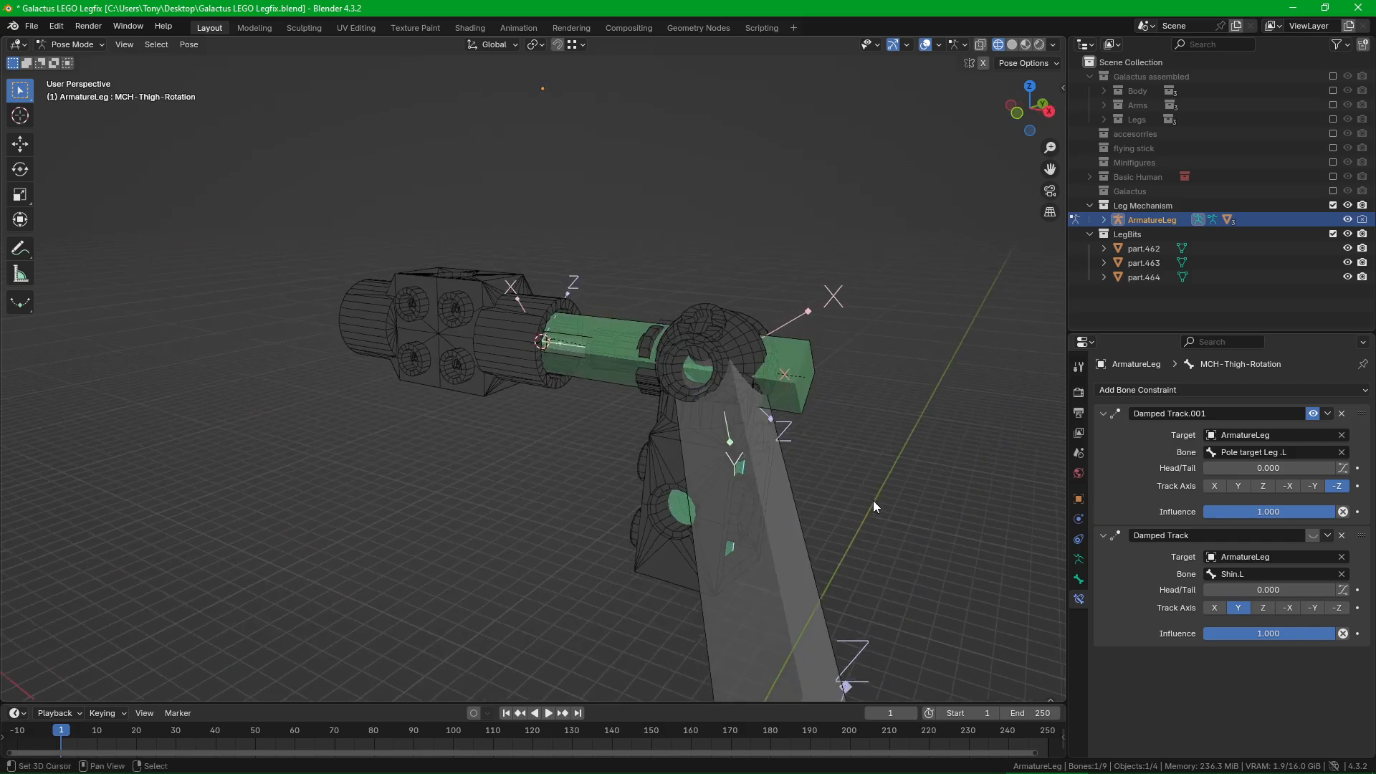
pyautogui.press('r')
pyautogui.press('y')
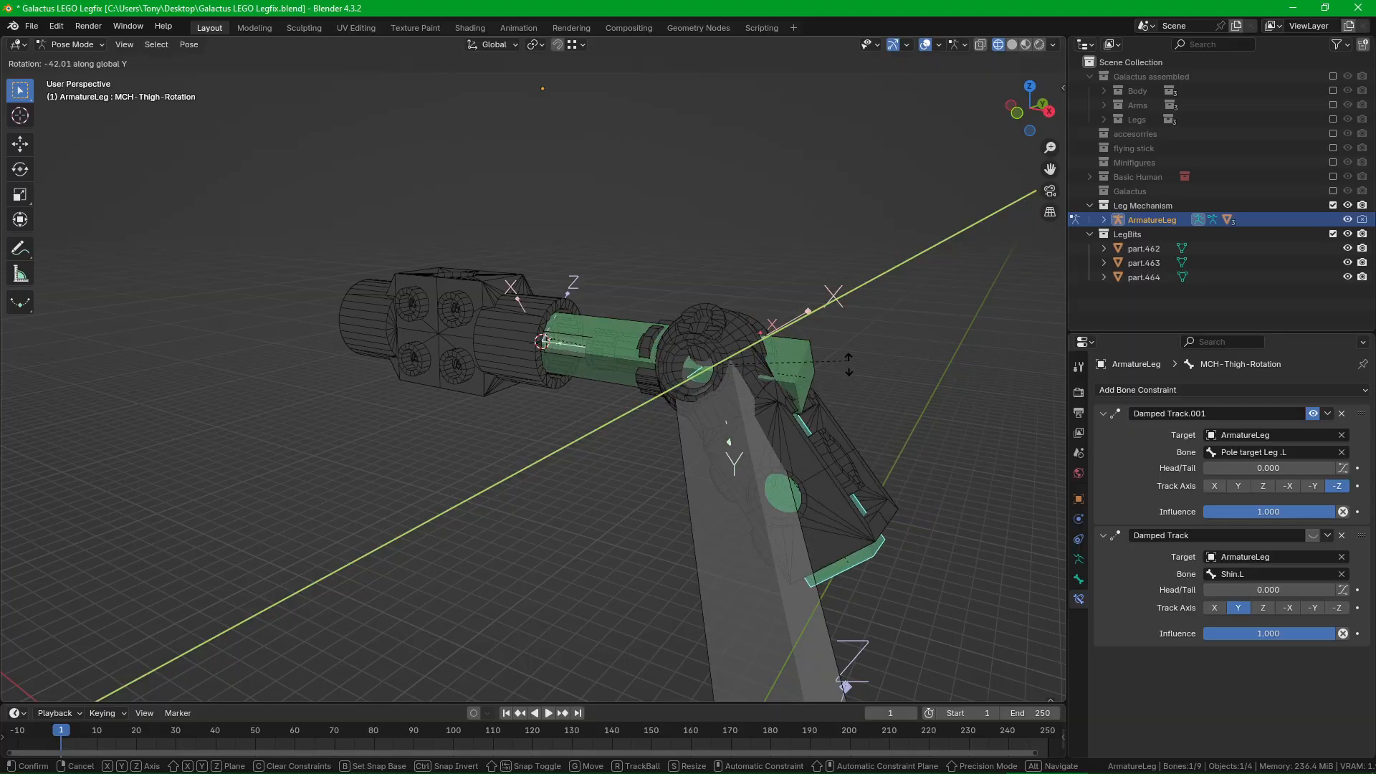
pyautogui.press('x')
pyautogui.press('x')
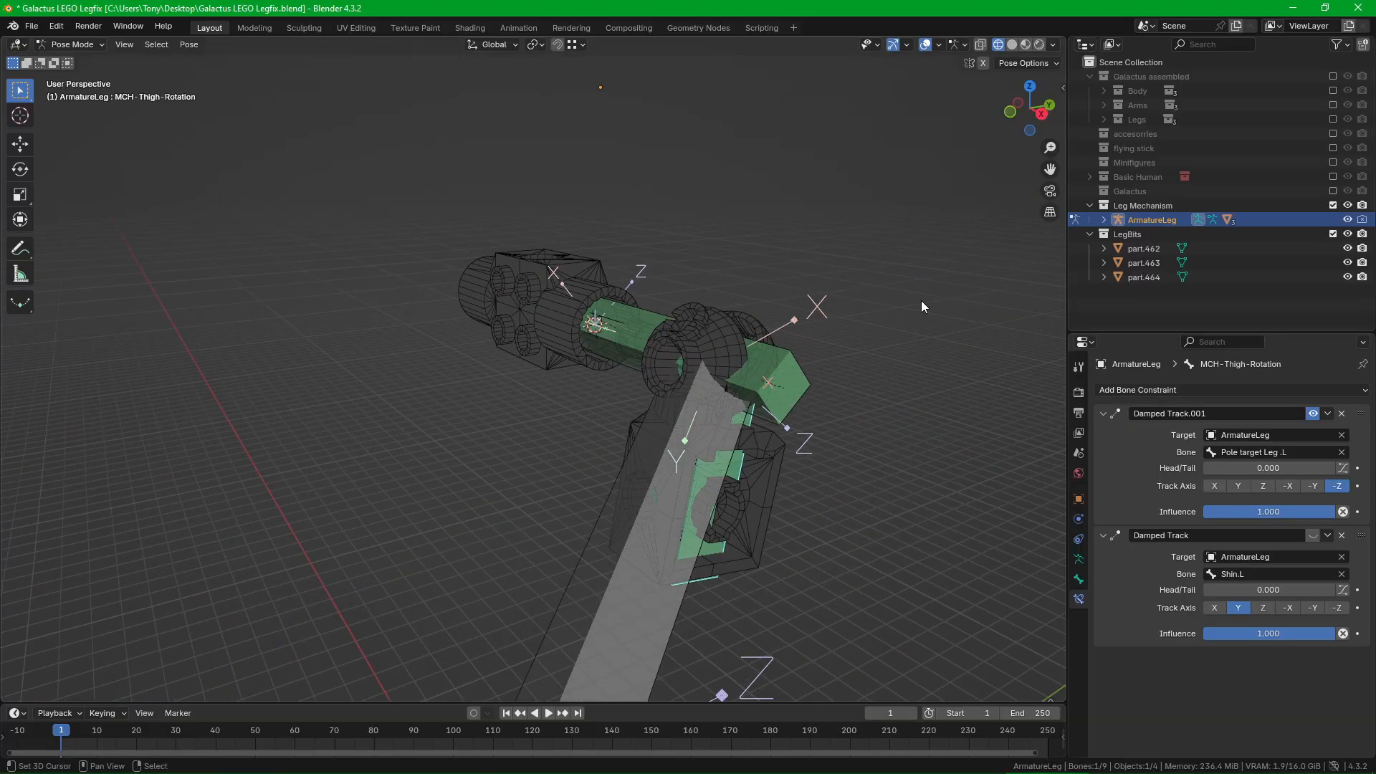
pyautogui.press('z')
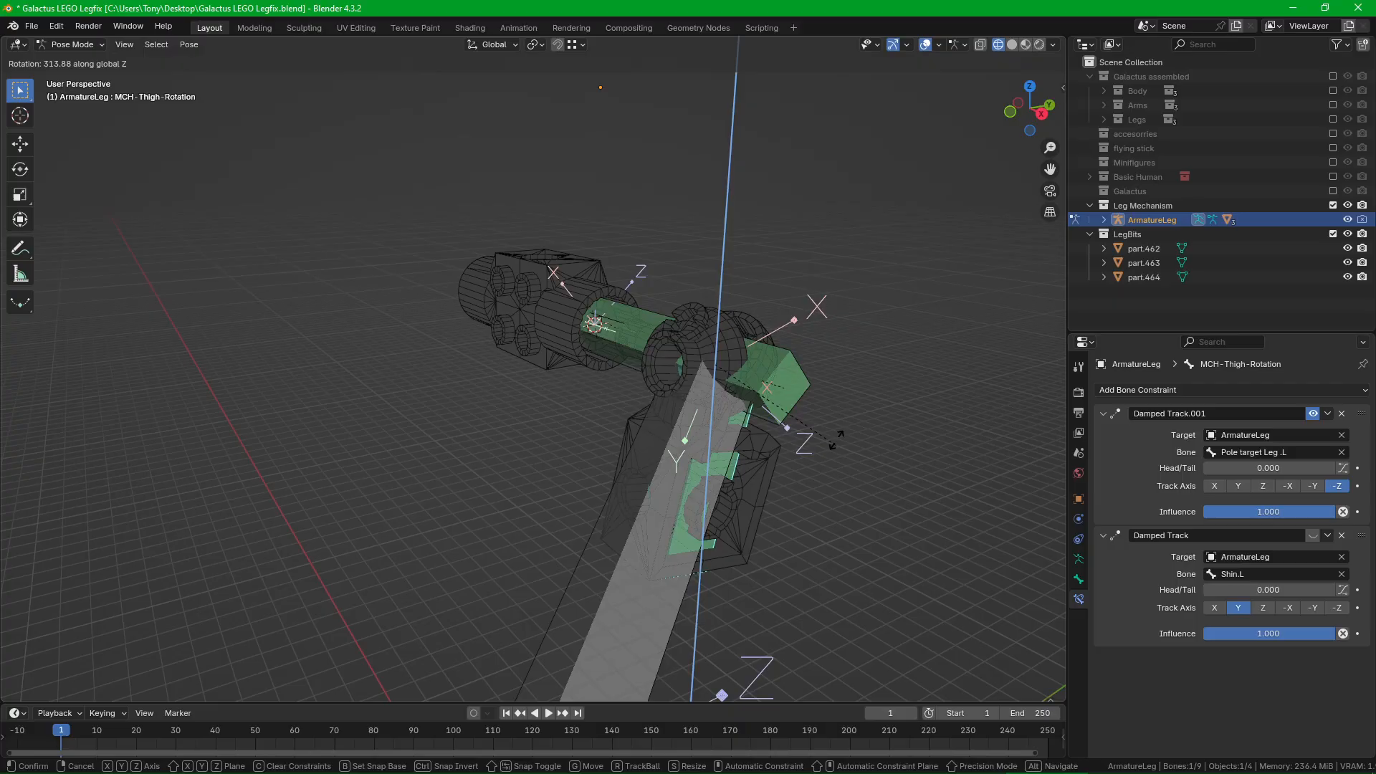
pyautogui.click(595, 382)
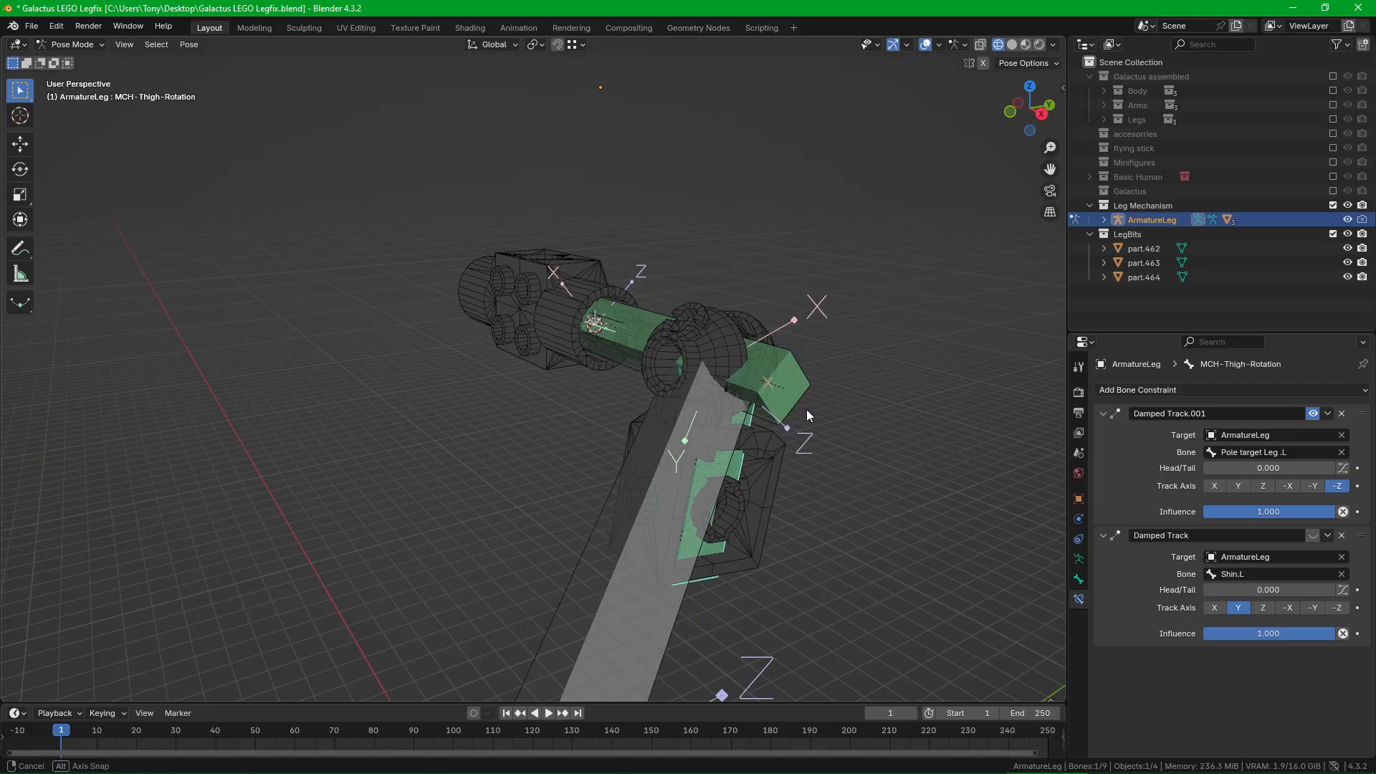
# Step: Re-enable the Damped Track targeting Shin.L and examine how the thigh part lines up at the hip joint
pyautogui.moveTo(807, 411); pyautogui.dragTo(692, 400, button='middle')
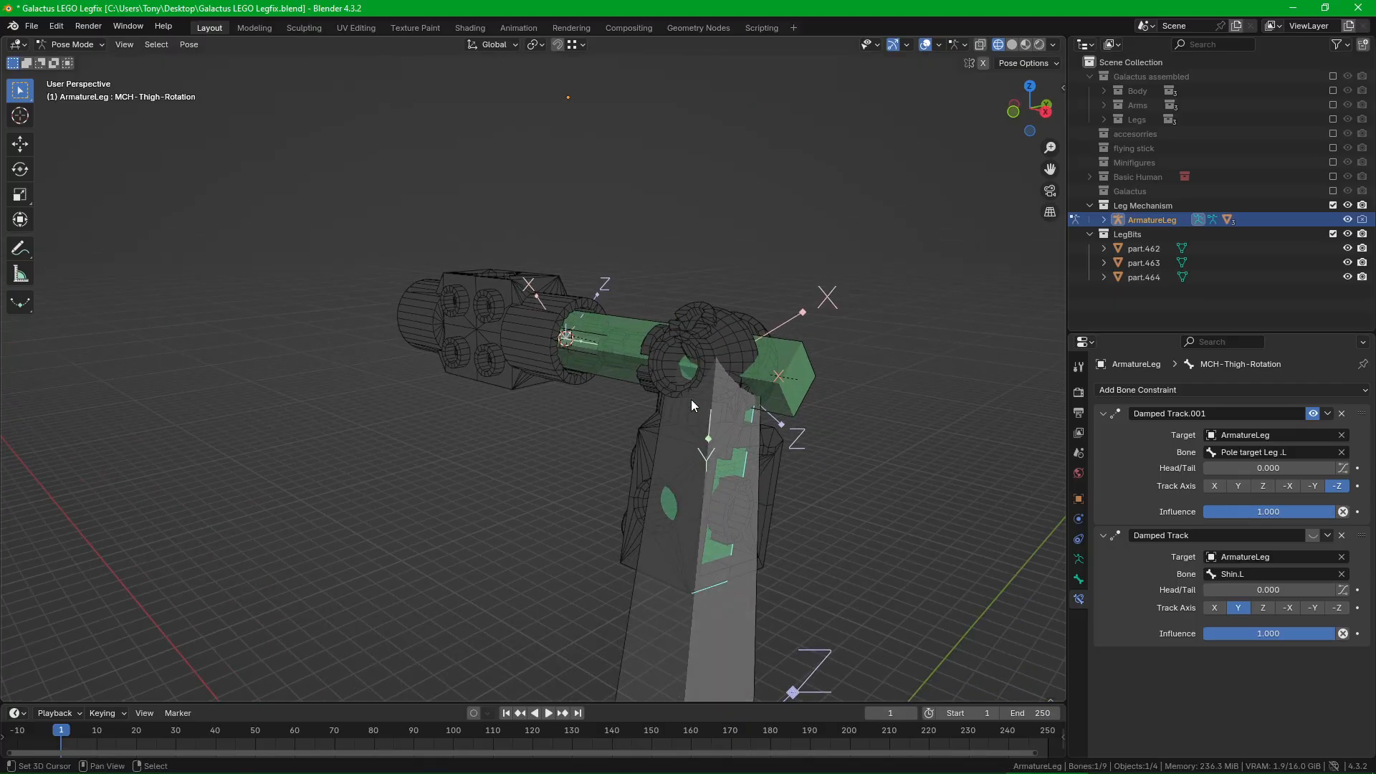
pyautogui.click(1317, 535)
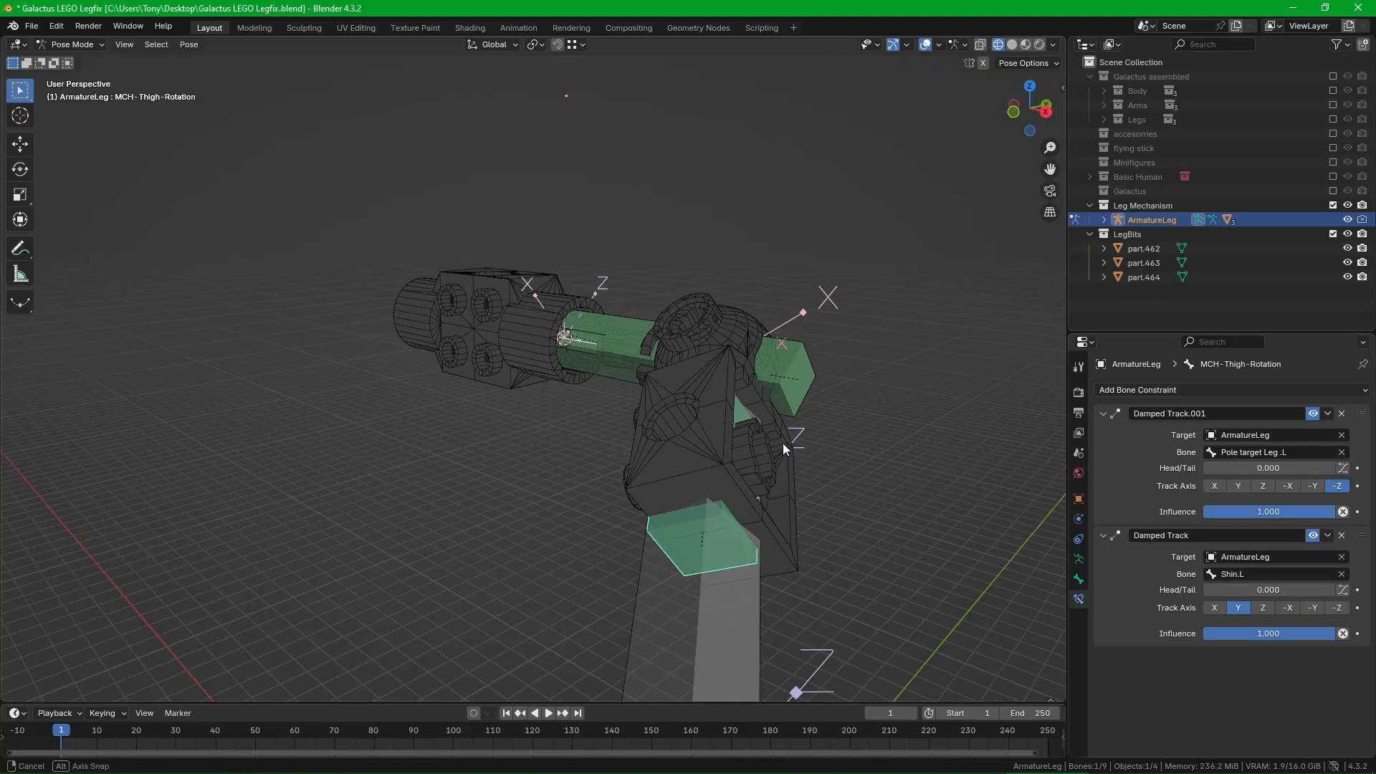
pyautogui.moveTo(783, 443); pyautogui.dragTo(763, 324, button='middle')
pyautogui.scroll(-1, 763, 324)
pyautogui.keyDown('shift'); pyautogui.moveTo(653, 179); pyautogui.dragTo(661, 352, button='middle'); pyautogui.keyUp('shift')
pyautogui.scroll(2, 661, 352)
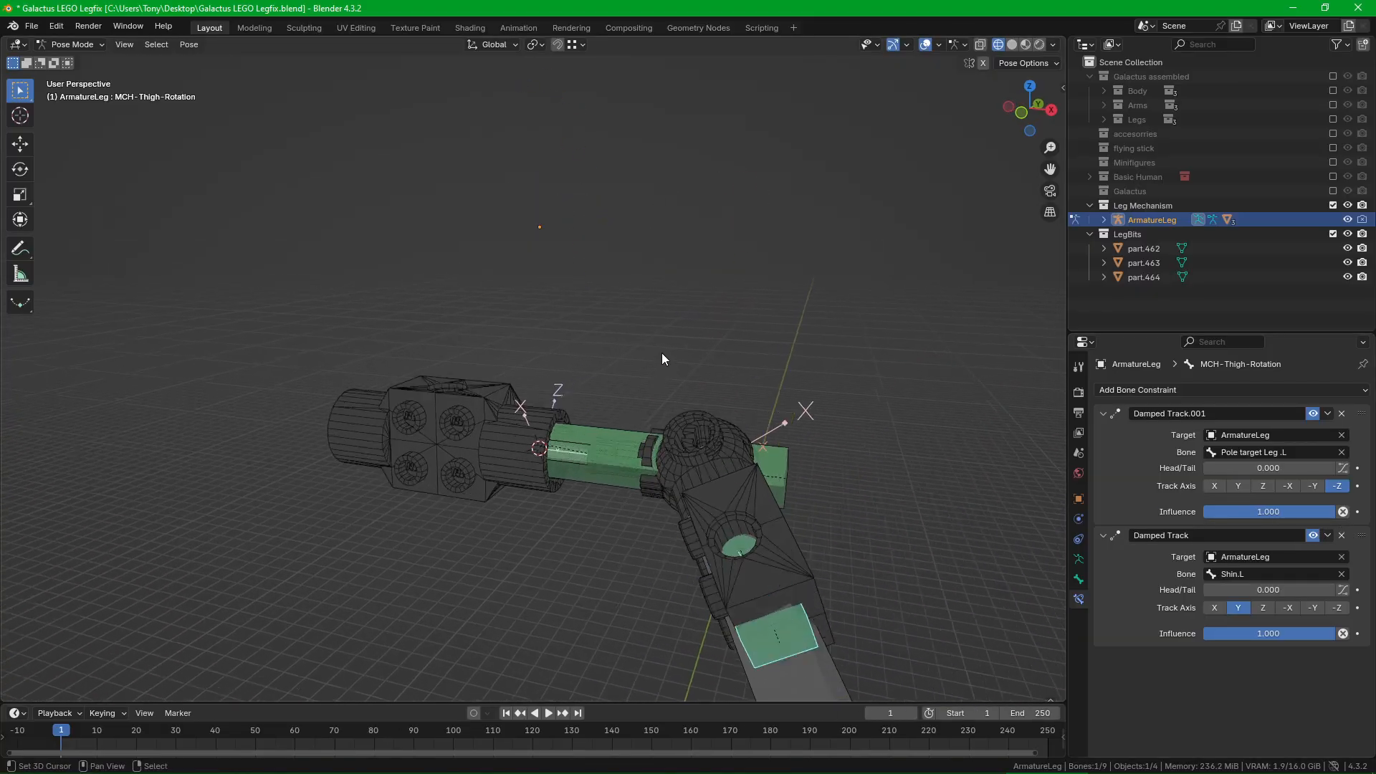
pyautogui.scroll(5, 765, 499)
pyautogui.keyDown('shift'); pyautogui.moveTo(761, 499); pyautogui.dragTo(757, 456, button='middle'); pyautogui.keyUp('shift')
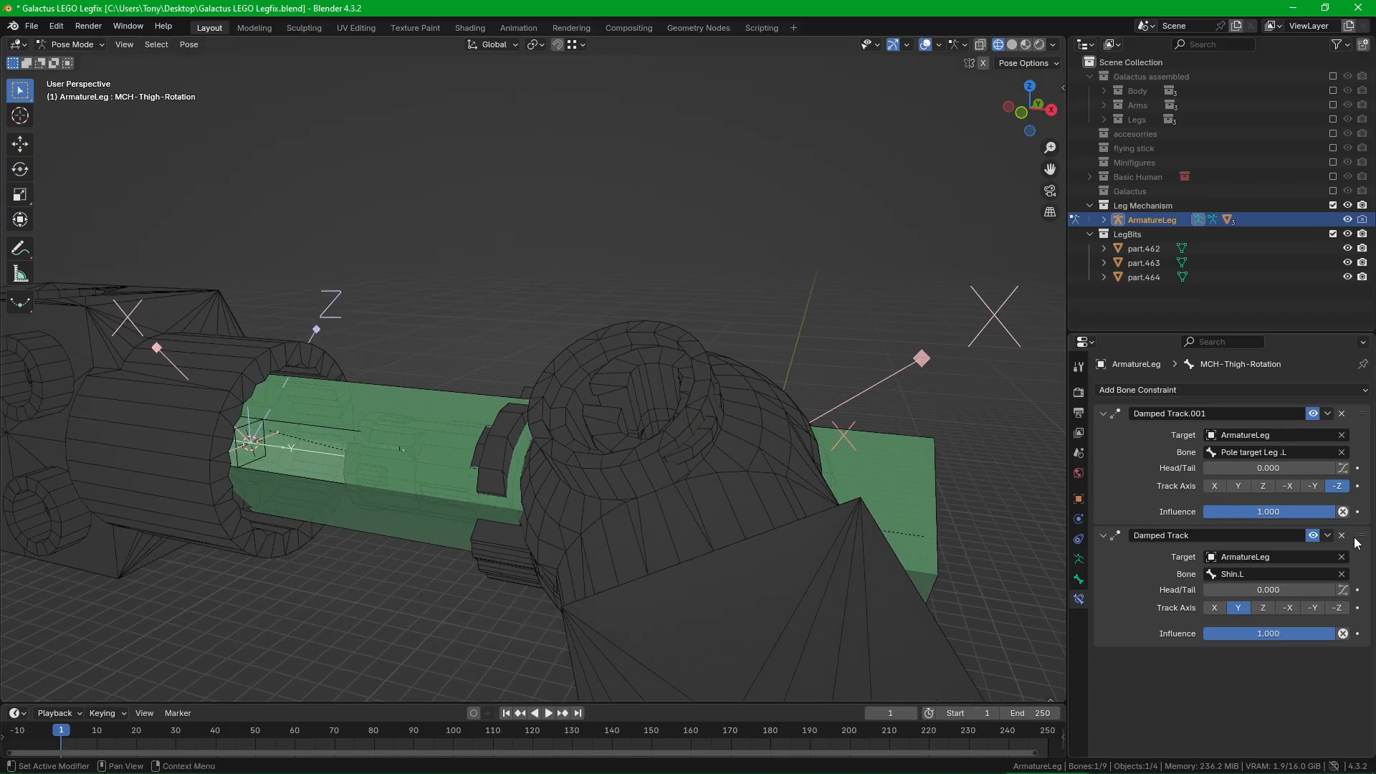
# Step: Move the Pole target Leg .L bone freely to the side to test how the thigh part follows
pyautogui.moveTo(1361, 537)
pyautogui.mouseDown()
pyautogui.moveTo(1353, 410)
pyautogui.moveTo(1356, 542)
pyautogui.mouseUp()
pyautogui.scroll(-6, 876, 490)
pyautogui.scroll(-4, 832, 423)
pyautogui.keyDown('shift'); pyautogui.moveTo(879, 453); pyautogui.dragTo(802, 342, button='middle'); pyautogui.keyUp('shift')
pyautogui.scroll(-3, 827, 417)
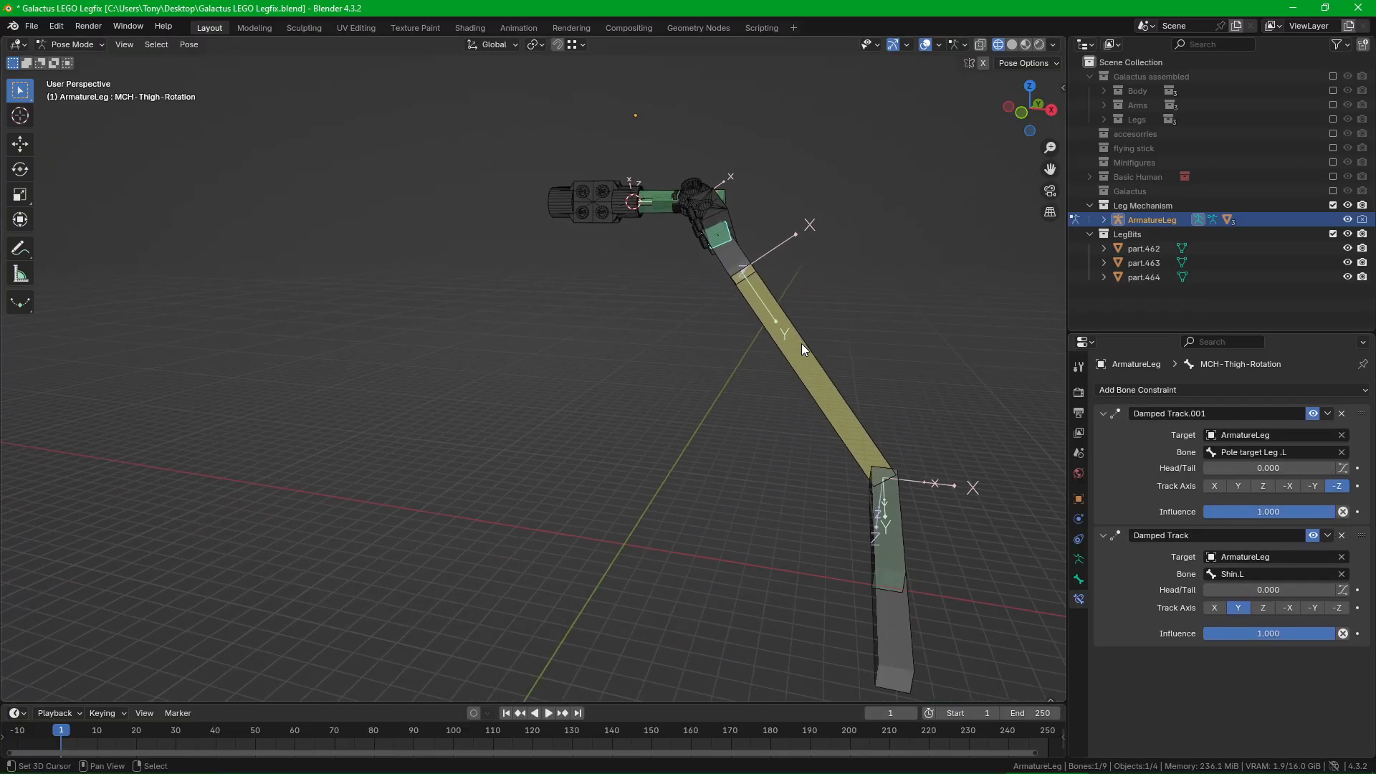
pyautogui.scroll(-2, 803, 351)
pyautogui.keyDown('shift'); pyautogui.moveTo(817, 412); pyautogui.dragTo(835, 520, button='middle'); pyautogui.keyUp('shift')
pyautogui.scroll(-1, 810, 516)
pyautogui.click(610, 492)
pyautogui.moveTo(634, 445); pyautogui.dragTo(750, 437, button='middle')
pyautogui.scroll(4, 750, 437)
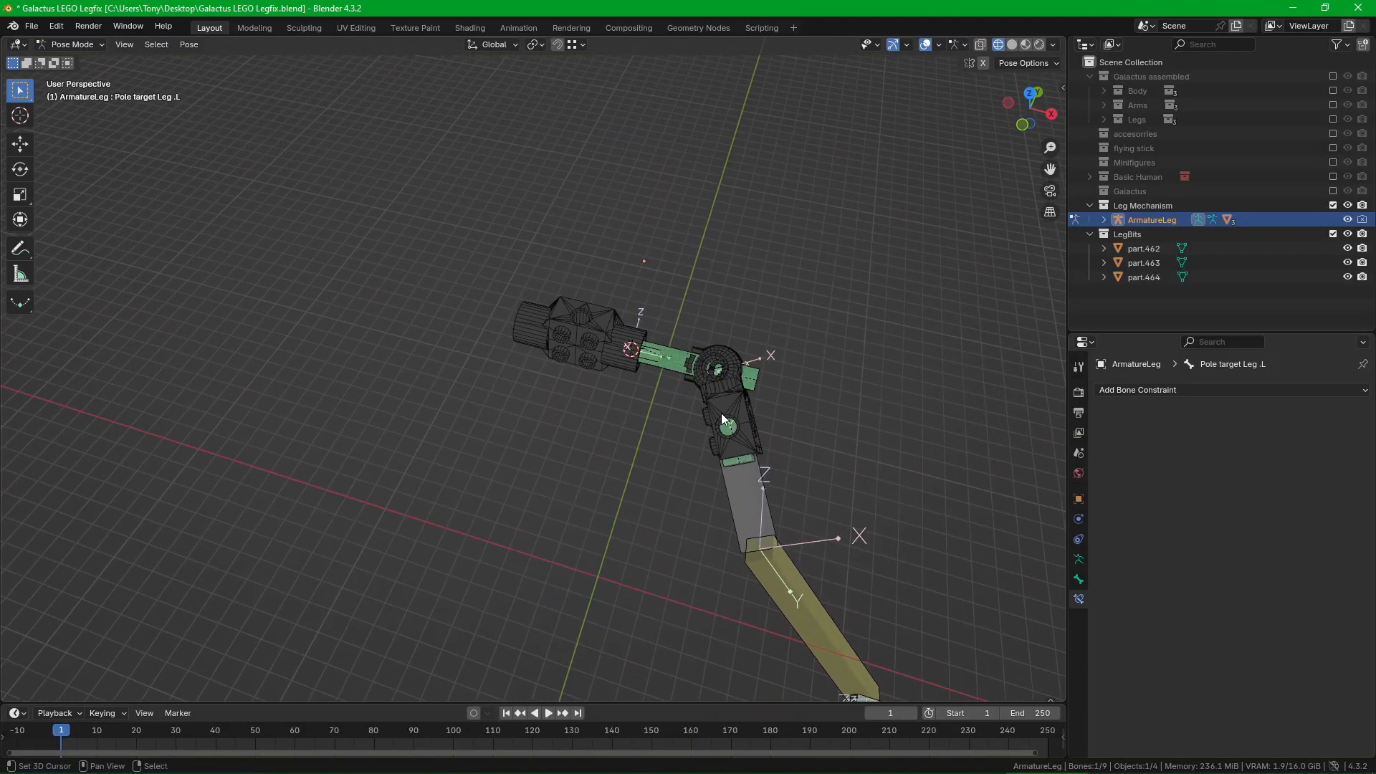
pyautogui.press('g')
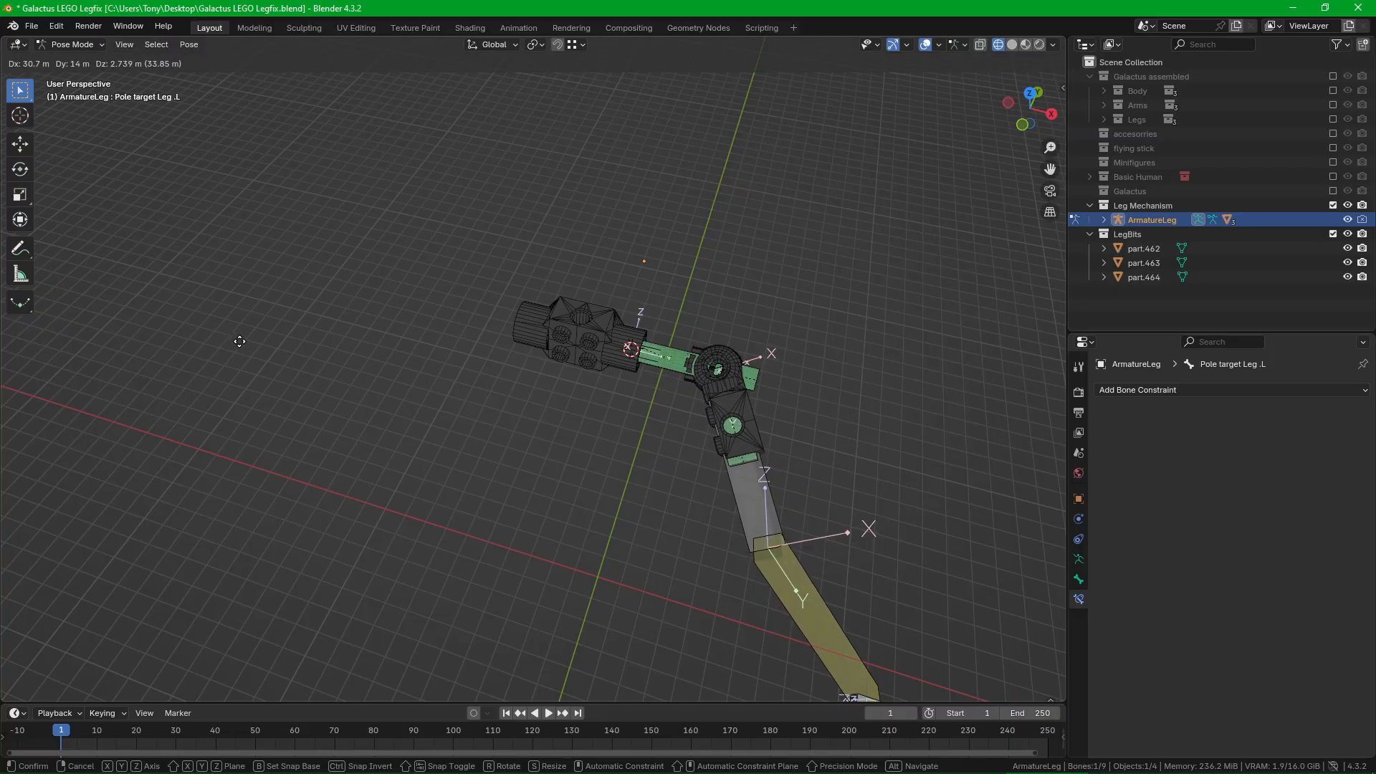
pyautogui.click(378, 347)
pyautogui.scroll(5, 548, 368)
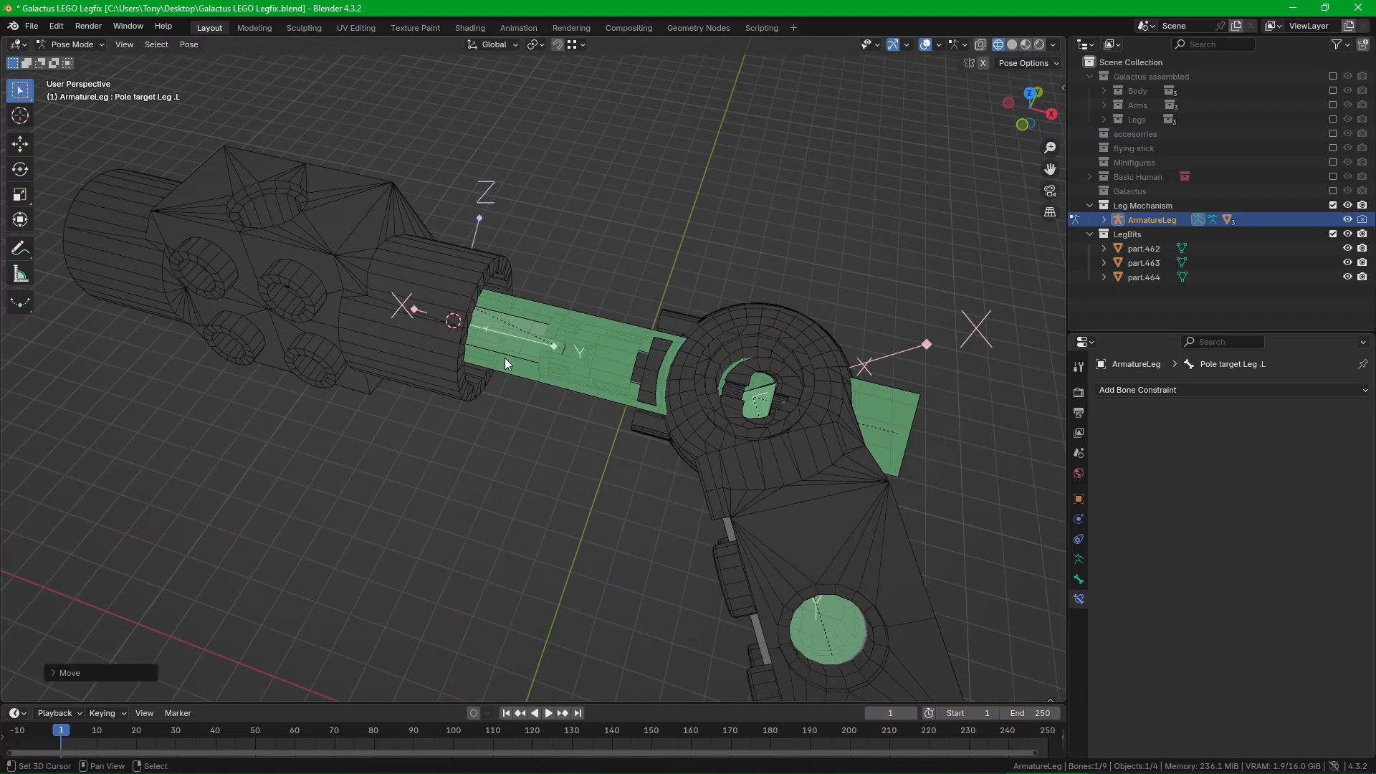
# Step: Clear the location of the Foot IK Control Left bone to return the leg to its rest position
pyautogui.scroll(-12, 465, 348)
pyautogui.keyDown('shift'); pyautogui.moveTo(500, 363); pyautogui.dragTo(380, 355, button='middle'); pyautogui.keyUp('shift')
pyautogui.keyDown('shift'); pyautogui.moveTo(380, 354); pyautogui.dragTo(565, 543, button='middle'); pyautogui.keyUp('shift')
pyautogui.scroll(-3, 565, 543)
pyautogui.keyDown('shift'); pyautogui.moveTo(810, 681); pyautogui.dragTo(643, 517, button='middle'); pyautogui.keyUp('shift')
pyautogui.scroll(6, 499, 434)
pyautogui.click(513, 413)
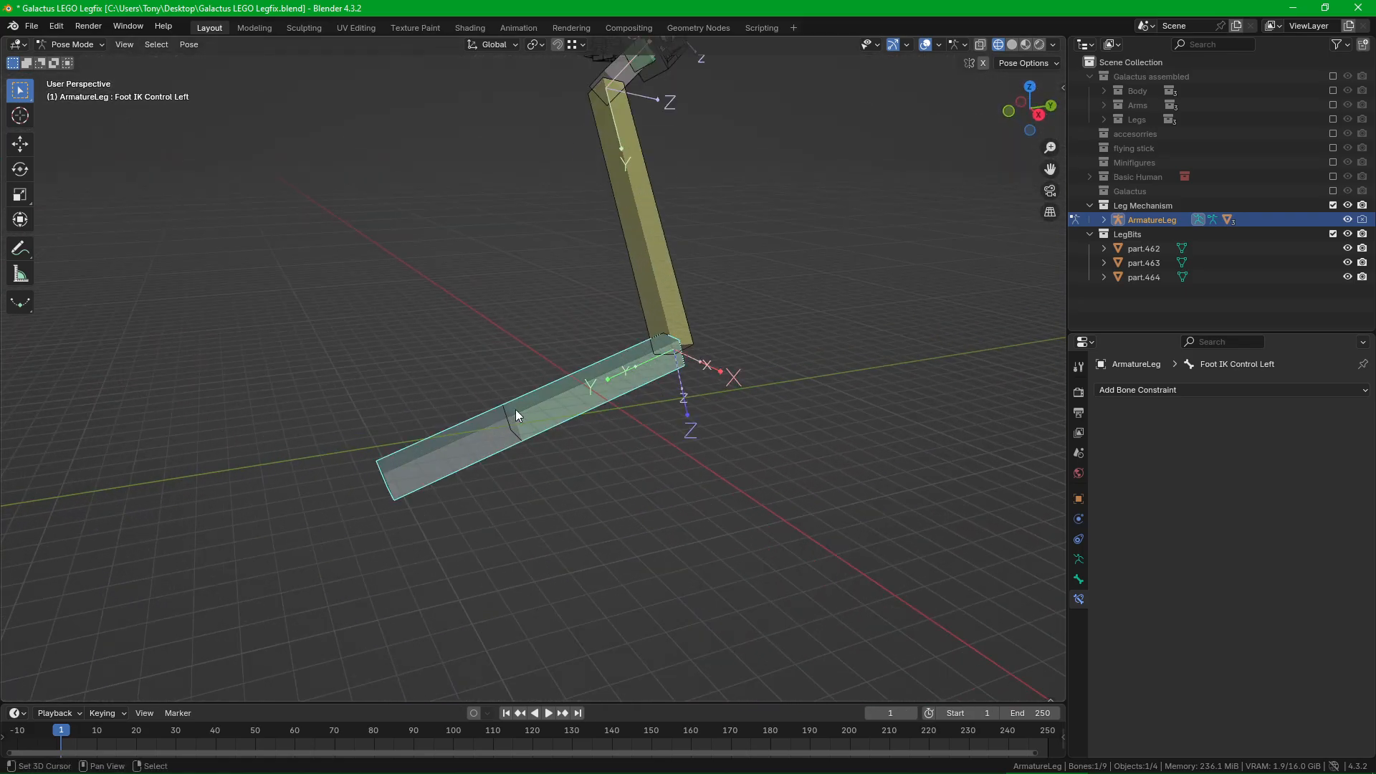
pyautogui.keyDown('shift'); pyautogui.moveTo(582, 266); pyautogui.dragTo(616, 495, button='middle'); pyautogui.keyUp('shift')
pyautogui.scroll(2, 628, 382)
pyautogui.keyDown('shift'); pyautogui.moveTo(628, 383); pyautogui.dragTo(612, 565, button='middle'); pyautogui.keyUp('shift')
pyautogui.hotkey('alt', 'g')
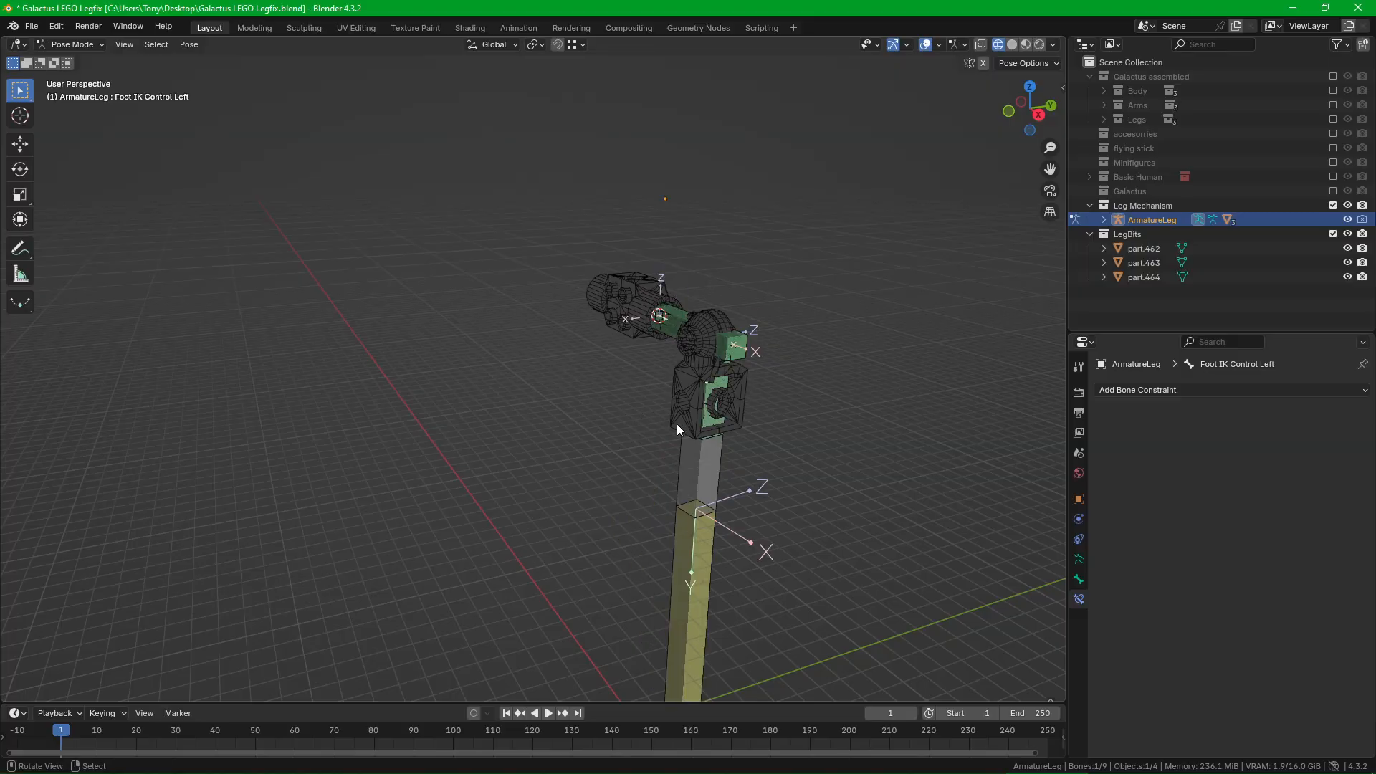
# Step: Select the MCH-Thigh-Rotation bone and examine its alignment with the thigh part on the straightened leg
pyautogui.scroll(2, 708, 425)
pyautogui.scroll(3, 708, 425)
pyautogui.moveTo(699, 420); pyautogui.dragTo(727, 411, button='middle')
pyautogui.click(748, 368)
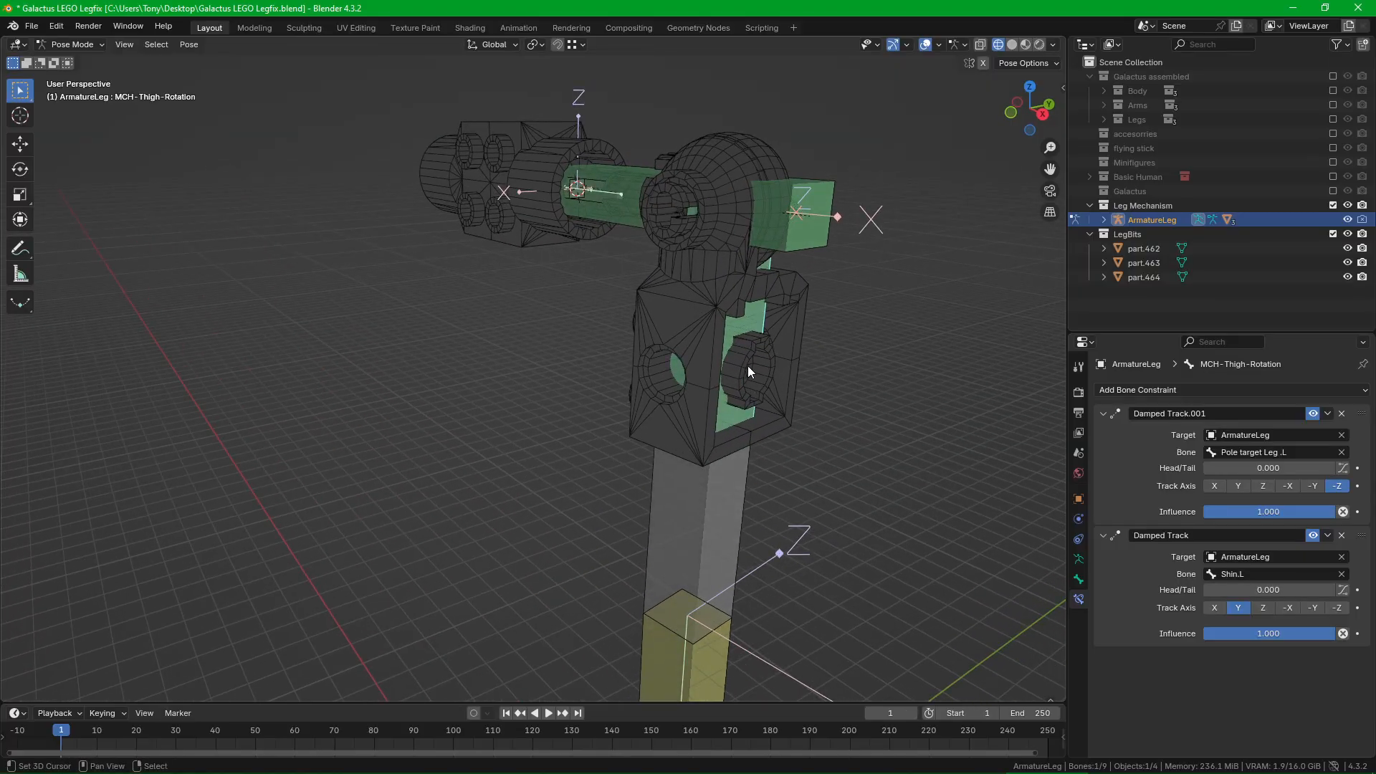
pyautogui.keyDown('shift'); pyautogui.moveTo(747, 366); pyautogui.dragTo(765, 475, button='middle'); pyautogui.keyUp('shift')
pyautogui.scroll(1, 784, 445)
pyautogui.scroll(-3, 763, 466)
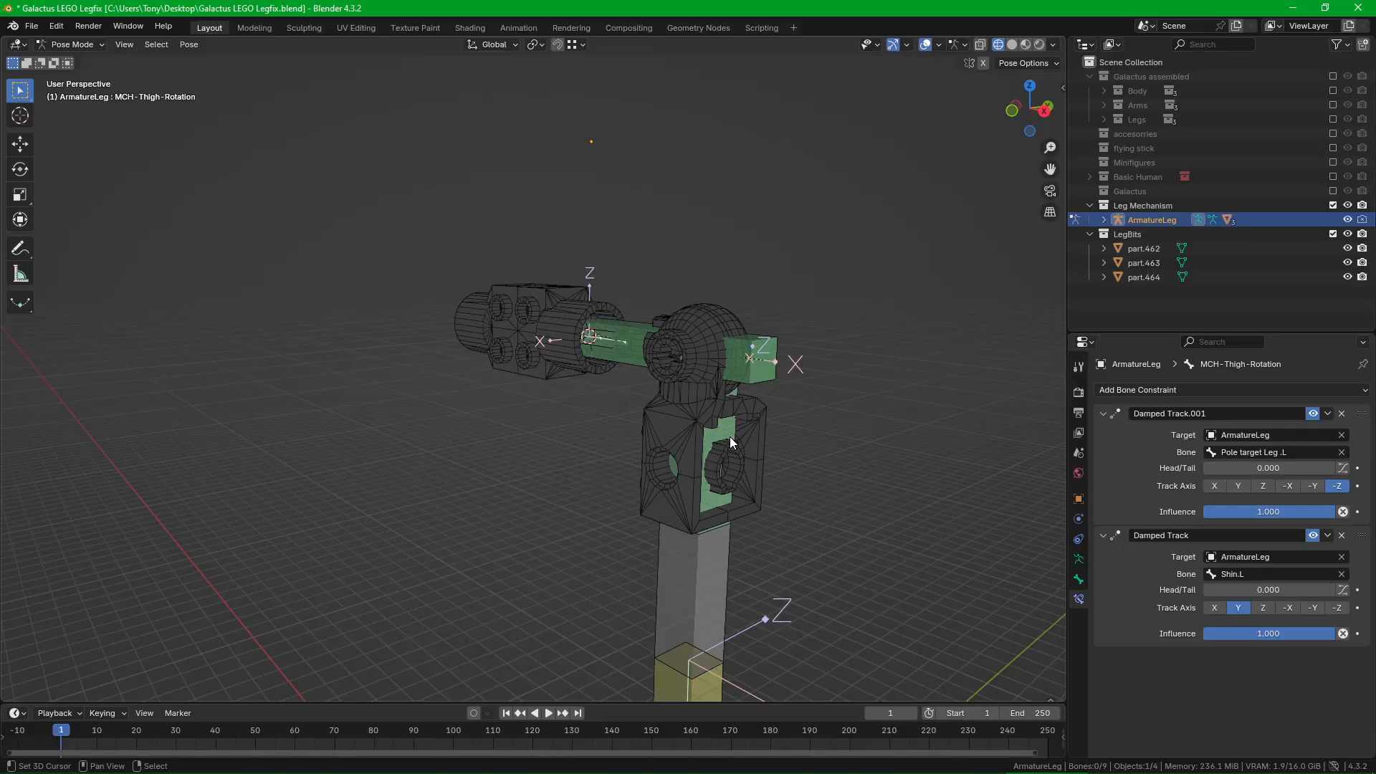
# Step: Check part.464's bone parenting in Object Mode, and return to Pose Mode with MCH-Thigh-Rotation selected
pyautogui.hotkey('ctrl', 'Tab')
pyautogui.moveTo(743, 423)
pyautogui.mouseDown()
pyautogui.moveTo(754, 412)
pyautogui.moveTo(686, 416)
pyautogui.moveTo(750, 422)
pyautogui.mouseUp()
pyautogui.moveTo(750, 419); pyautogui.dragTo(794, 416, button='middle')
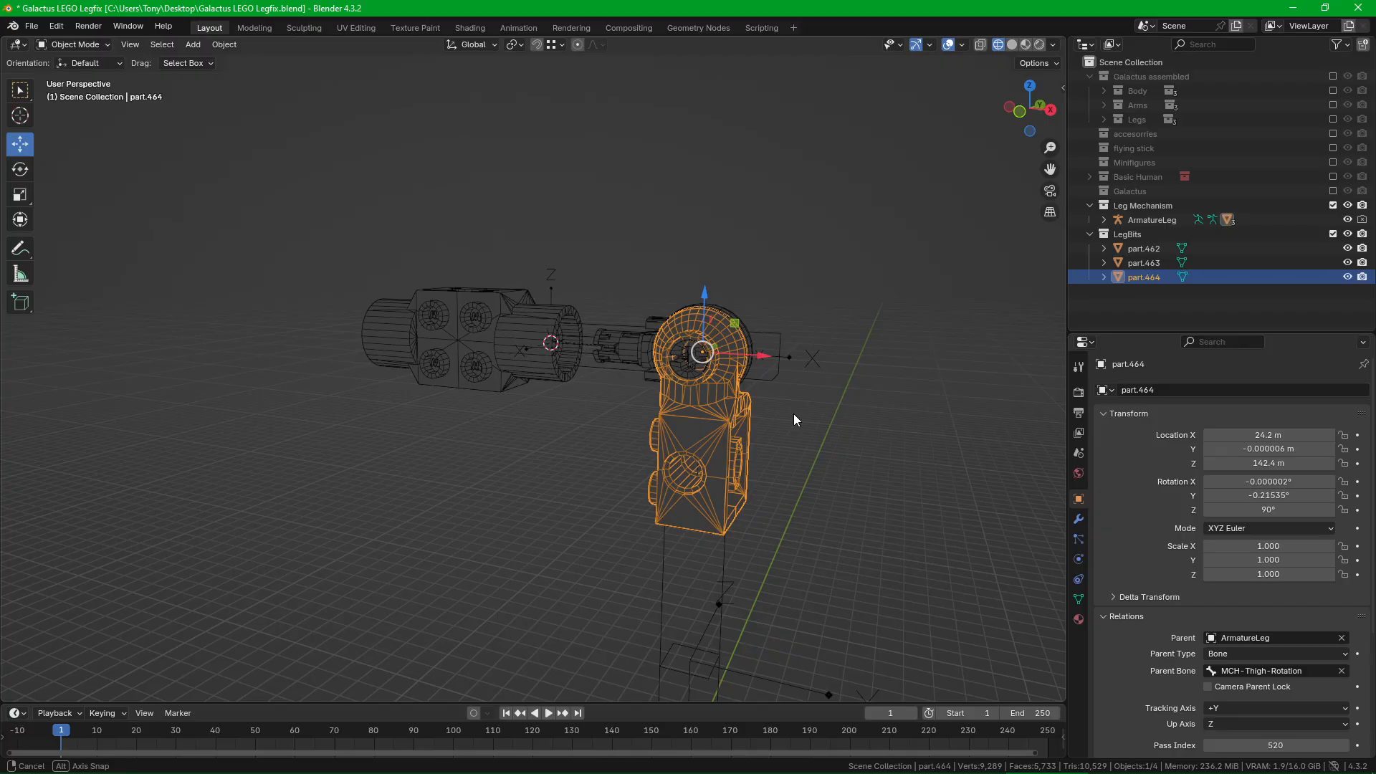
pyautogui.rightClick(728, 547)
pyautogui.hotkey('ctrl', 'Tab')
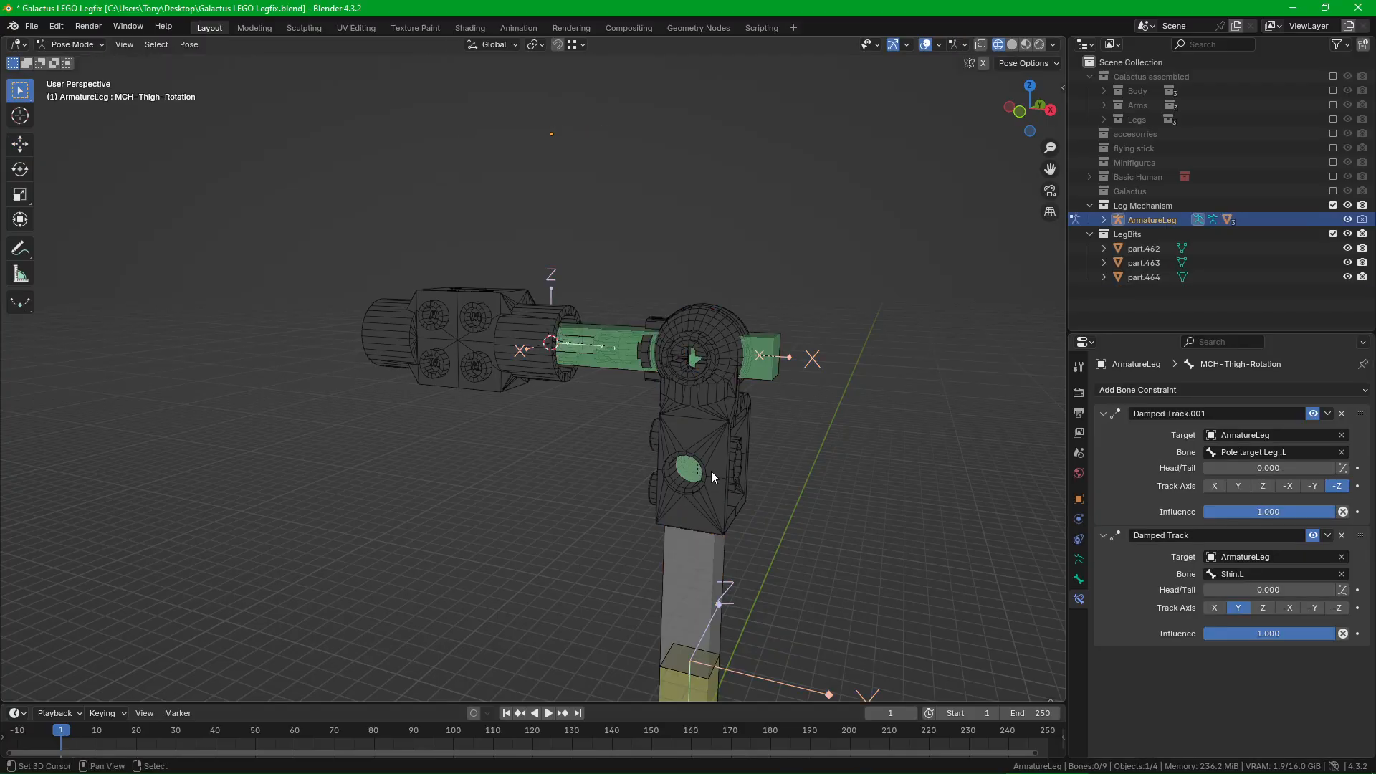
pyautogui.rightClick(709, 461)
pyautogui.rightClick(709, 460)
# Step: Move the Foot IK Control Left bone with global X locked to bend the leg at the knee
pyautogui.keyDown('shift'); pyautogui.moveTo(717, 579); pyautogui.dragTo(693, 516, button='middle'); pyautogui.keyUp('shift')
pyautogui.scroll(-3, 682, 493)
pyautogui.scroll(-1, 383, 499)
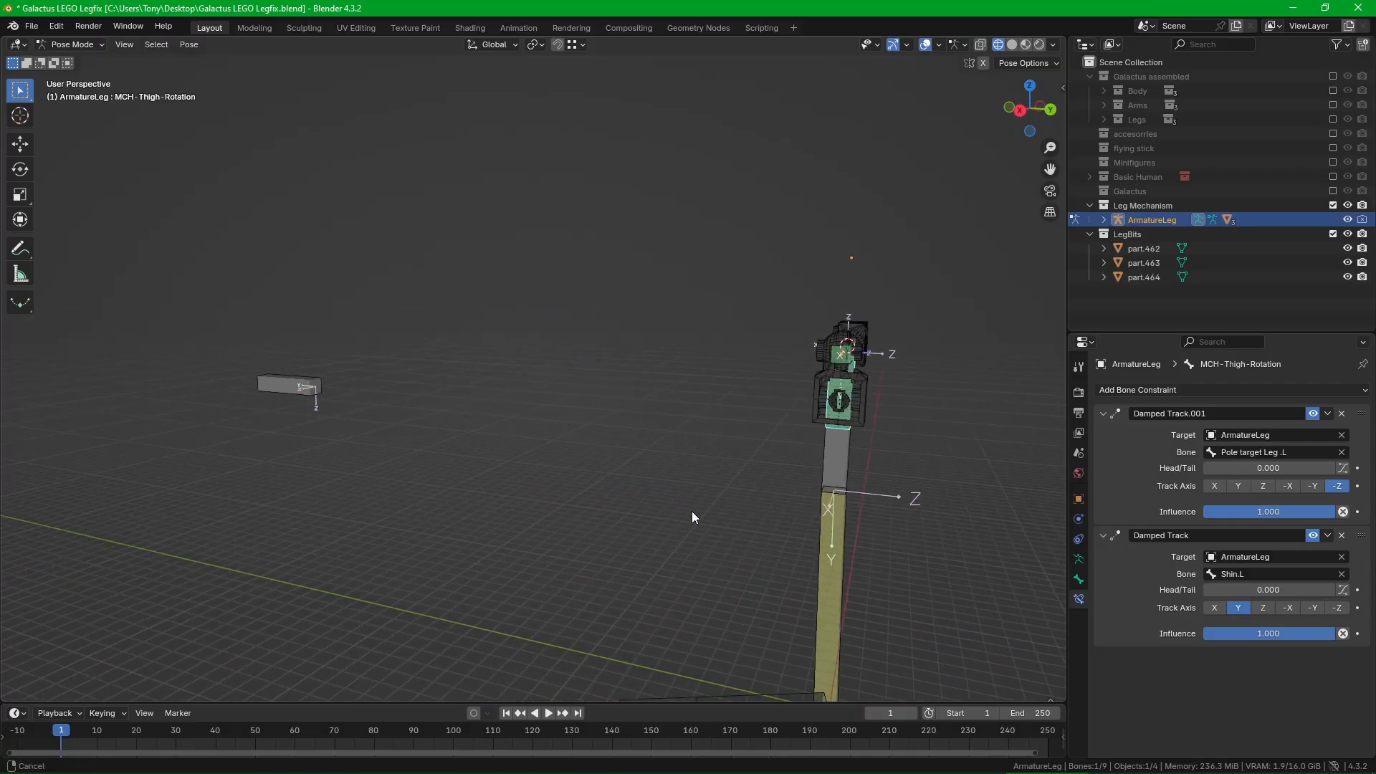
pyautogui.keyDown('shift'); pyautogui.moveTo(655, 616); pyautogui.dragTo(612, 499, button='middle'); pyautogui.keyUp('shift')
pyautogui.rightClick(631, 609)
pyautogui.moveTo(631, 611); pyautogui.dragTo(707, 601, button='middle')
pyautogui.press('g')
pyautogui.hotkey('shift', 'x')
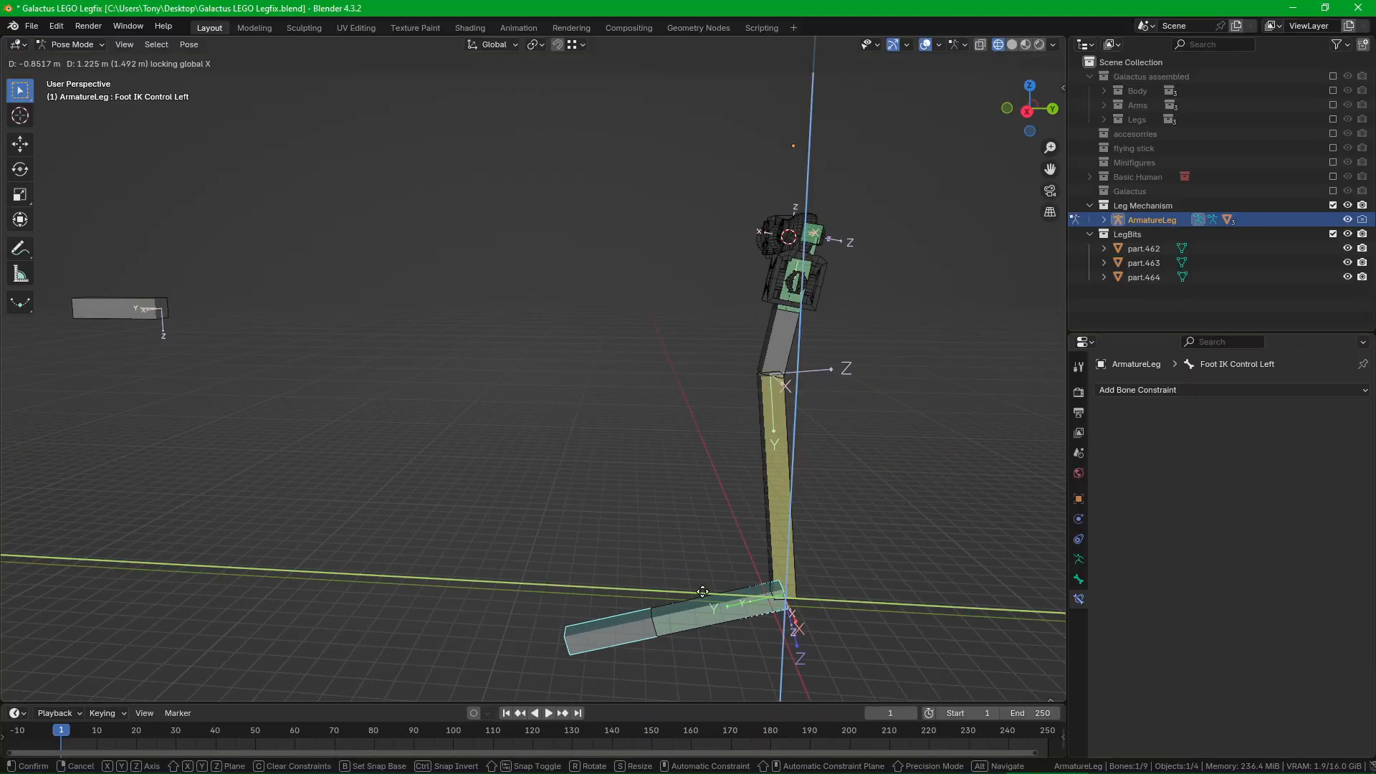
pyautogui.click(661, 502)
pyautogui.scroll(4, 639, 468)
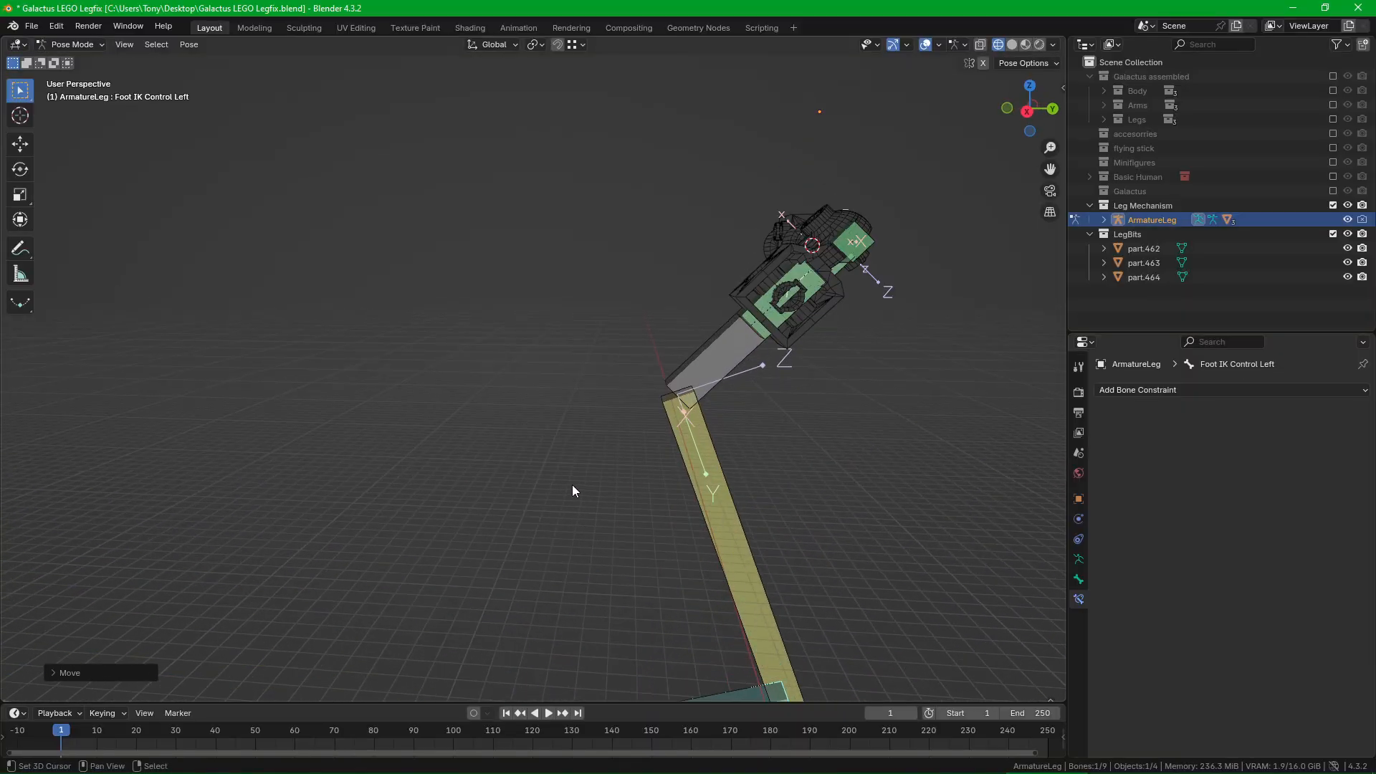
# Step: Move the Pole target Leg .L bone across to the outer side of the leg
pyautogui.scroll(-3, 572, 491)
pyautogui.rightClick(236, 425)
pyautogui.moveTo(373, 443); pyautogui.dragTo(527, 444, button='middle')
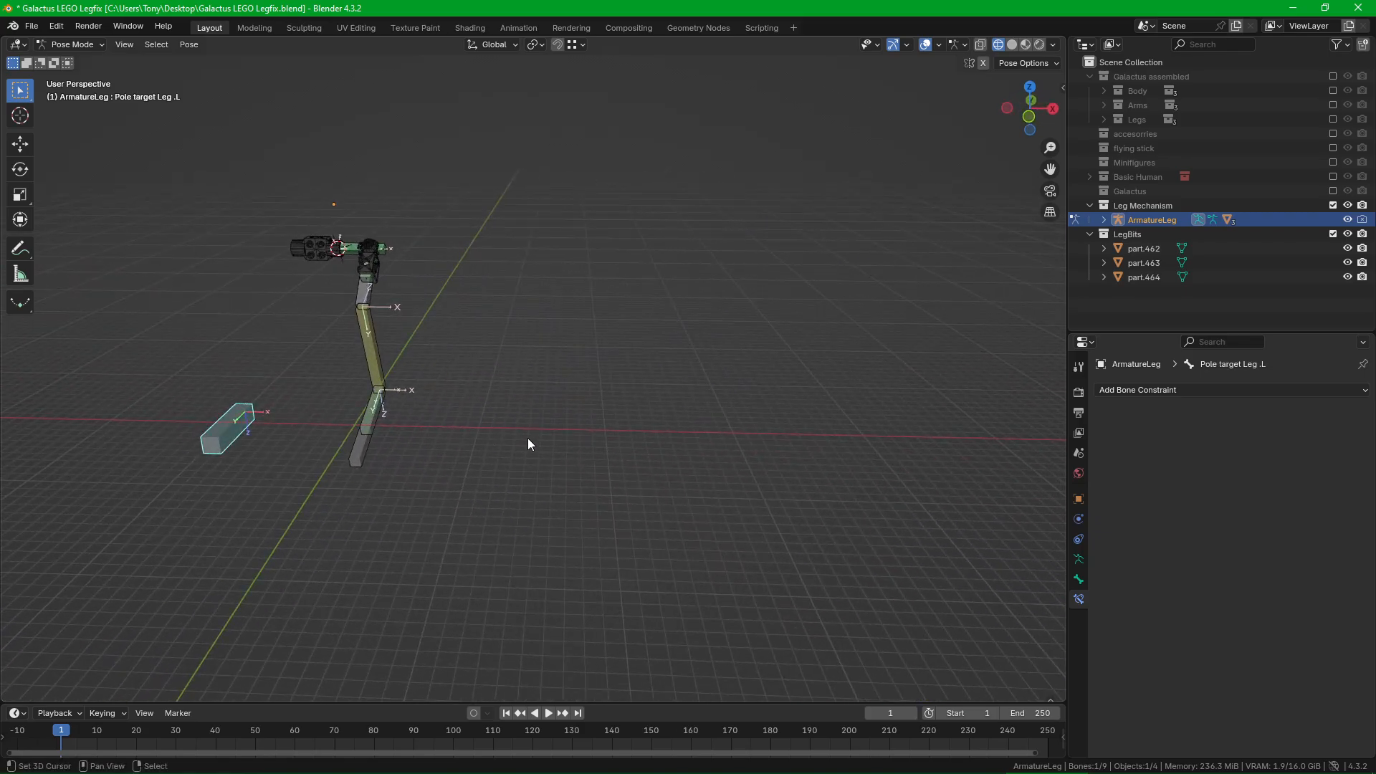
pyautogui.press('g')
pyautogui.click(648, 436)
pyautogui.moveTo(648, 436); pyautogui.dragTo(473, 390, button='middle')
pyautogui.scroll(2, 393, 337)
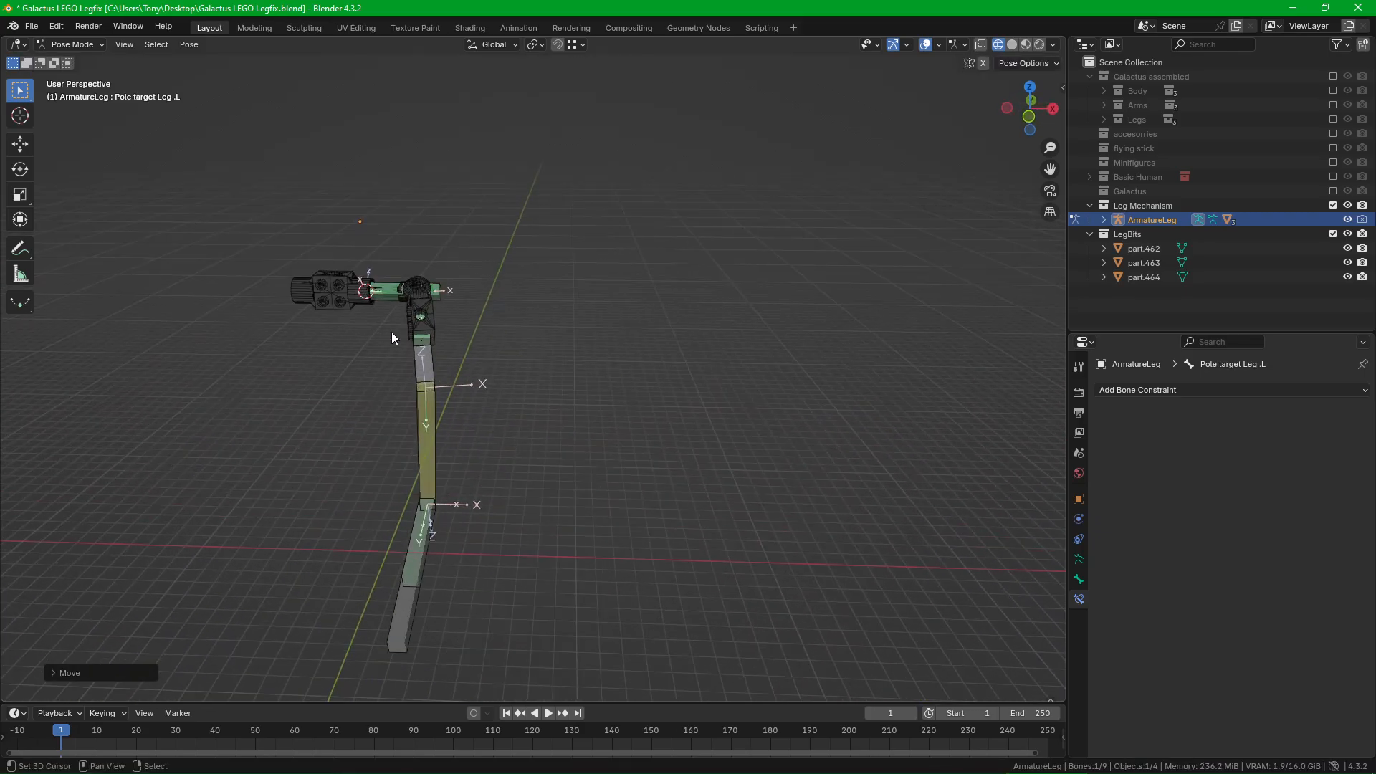
# Step: Examine the MCH-Thigh-Rotation bone and the thigh part from the front and in perspective for twist
pyautogui.scroll(1, 392, 333)
pyautogui.keyDown('shift'); pyautogui.moveTo(391, 333); pyautogui.dragTo(471, 434, button='middle'); pyautogui.keyUp('shift')
pyautogui.rightClick(445, 361)
pyautogui.press('KP_1')
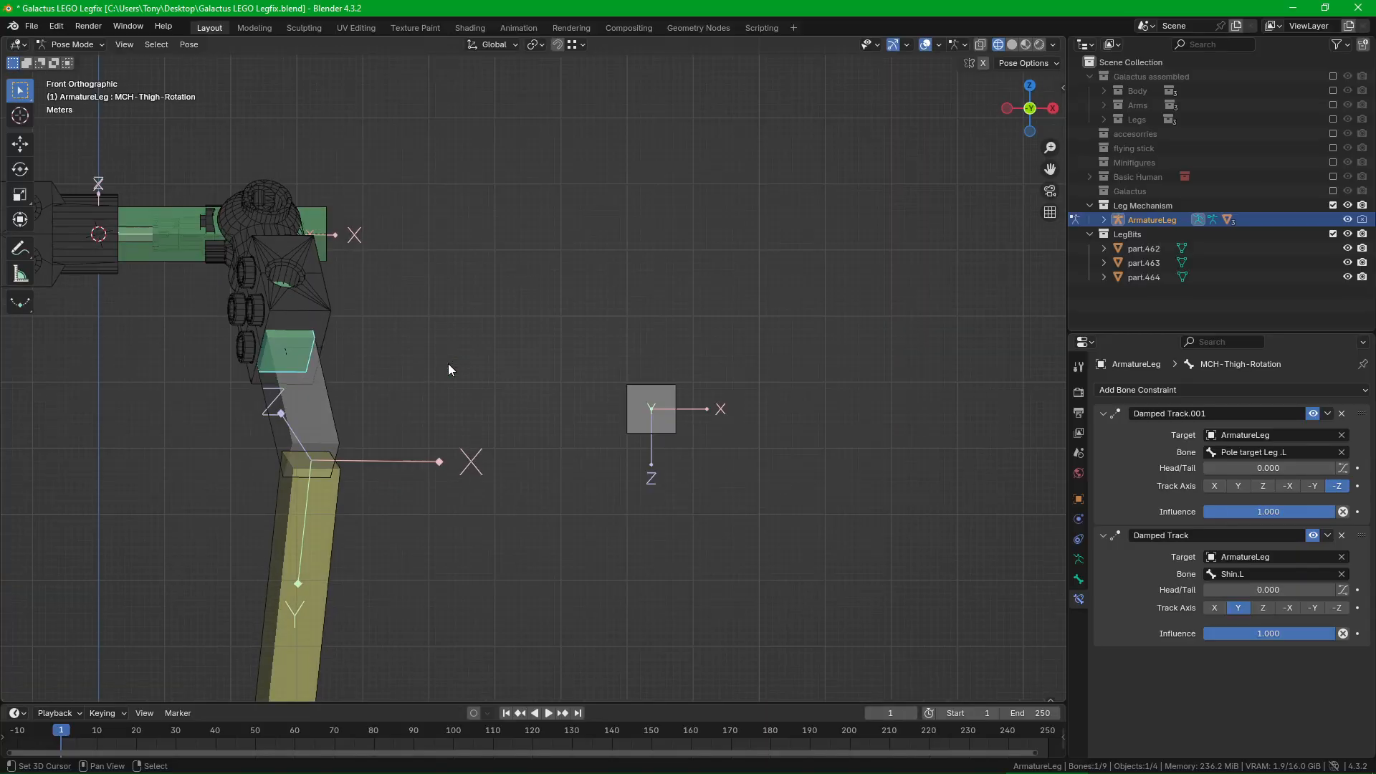
pyautogui.moveTo(484, 402); pyautogui.dragTo(795, 464, button='middle')
pyautogui.scroll(3, 600, 402)
pyautogui.click(614, 416)
pyautogui.click(667, 418)
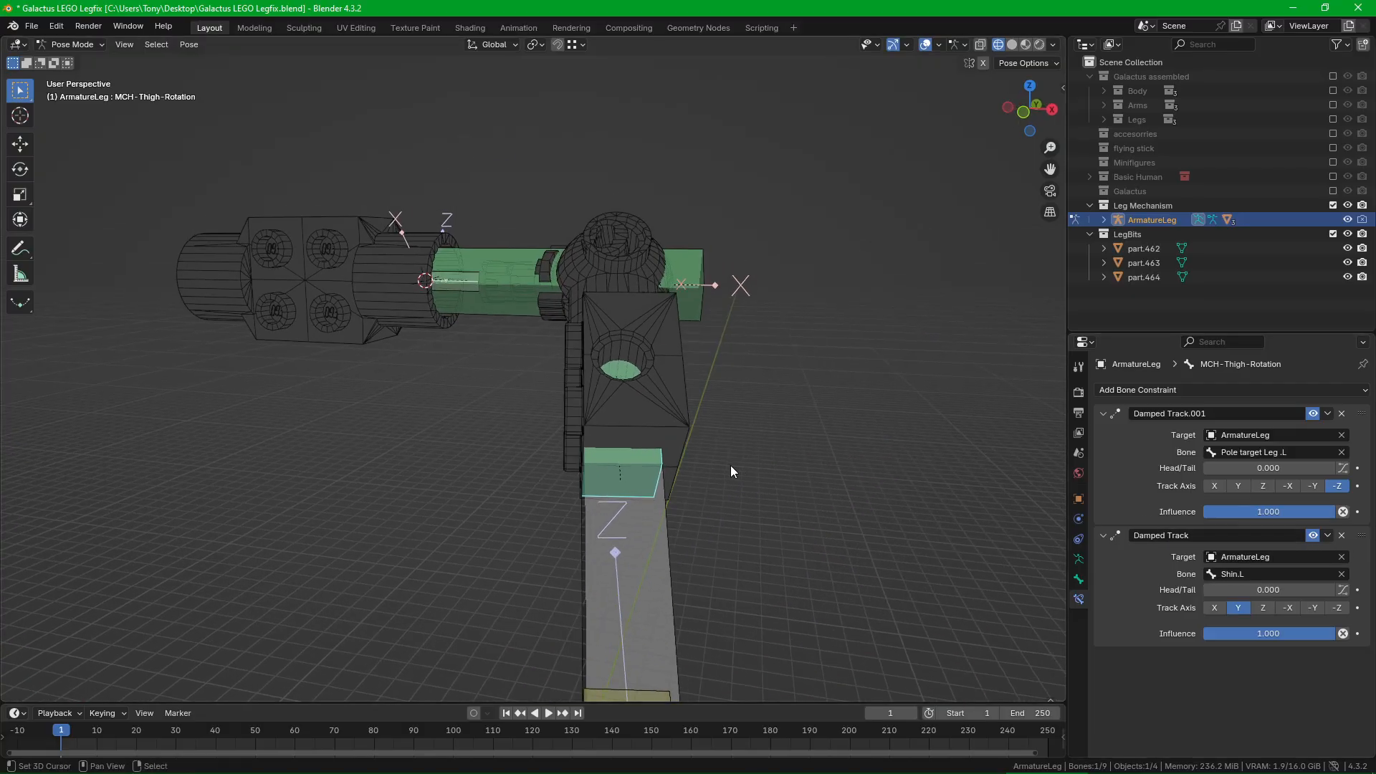
# Step: Try rotating MCH-Thigh-Rotation around its local Y axis, and cancel the rotation
pyautogui.press('r')
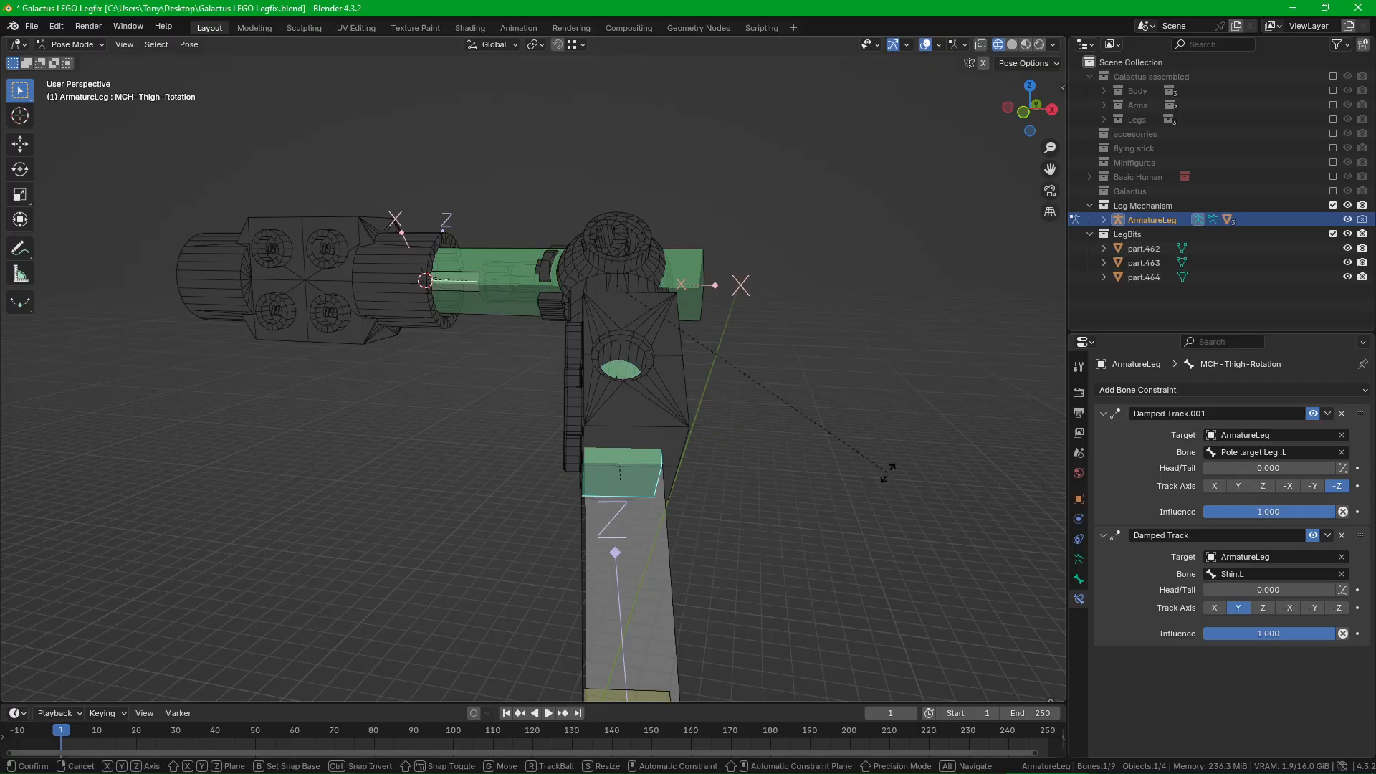
pyautogui.press('y')
pyautogui.press('y')
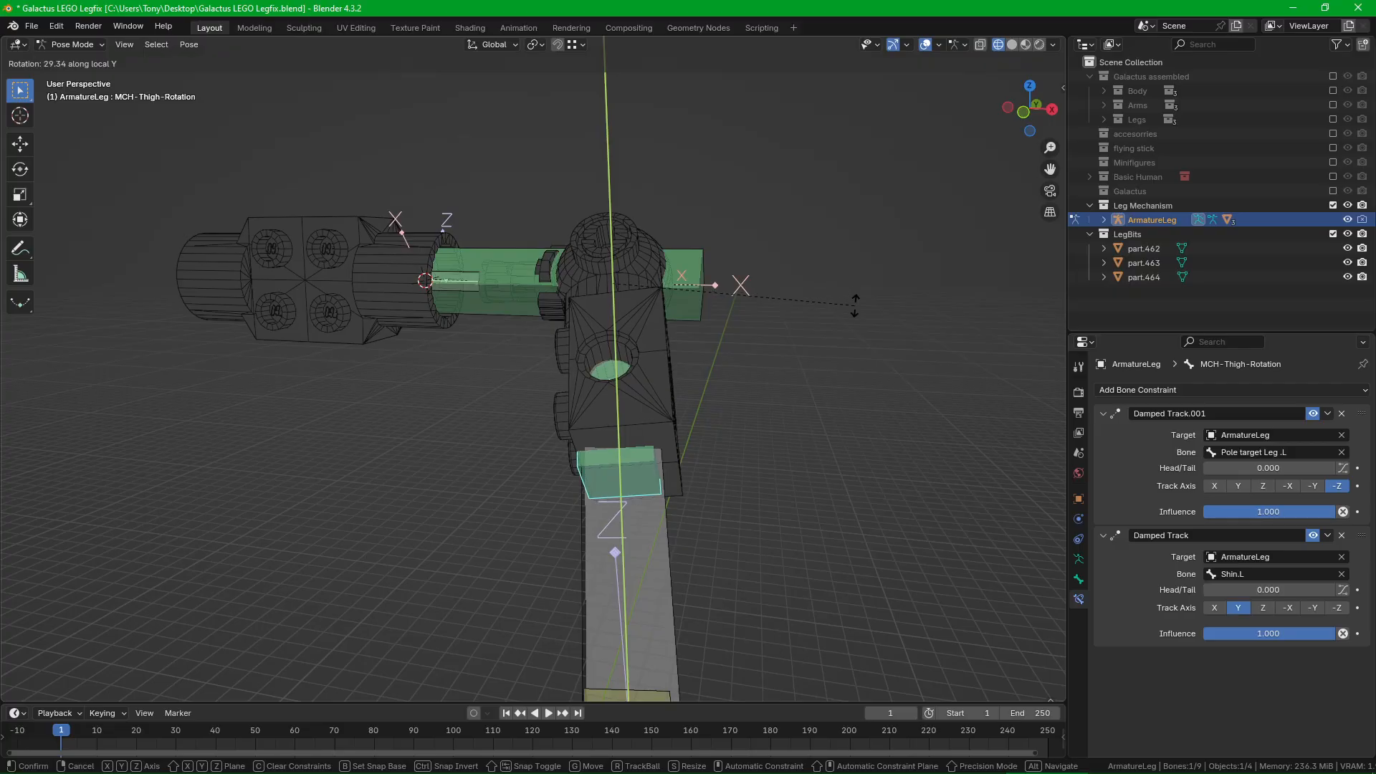
pyautogui.rightClick(854, 308)
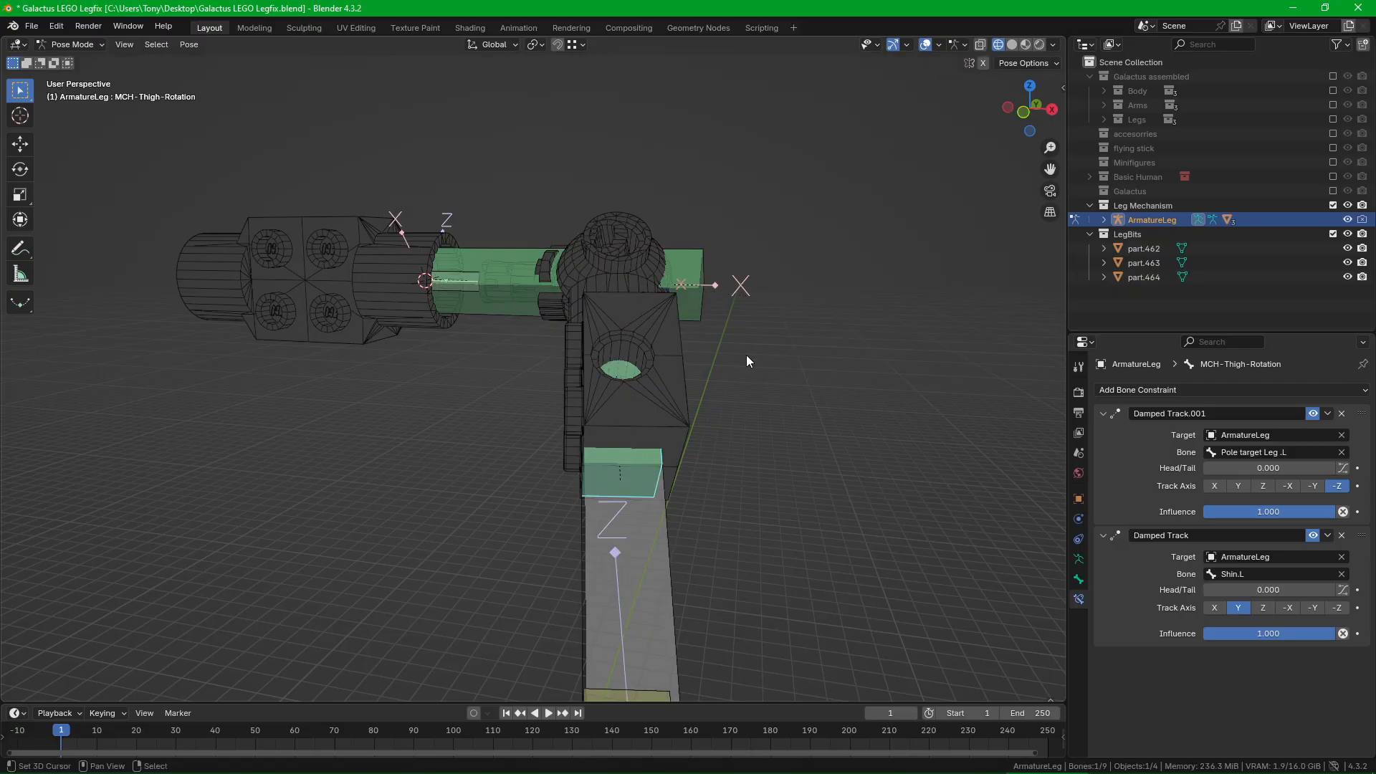
# Step: Leave pose mode and display the ArmatureLeg armature in its rest position
pyautogui.moveTo(746, 355)
pyautogui.mouseDown(button='middle')
pyautogui.moveTo(614, 366)
pyautogui.moveTo(688, 375)
pyautogui.moveTo(738, 402)
pyautogui.mouseUp(button='middle')
pyautogui.hotkey('ctrl', 'Tab')
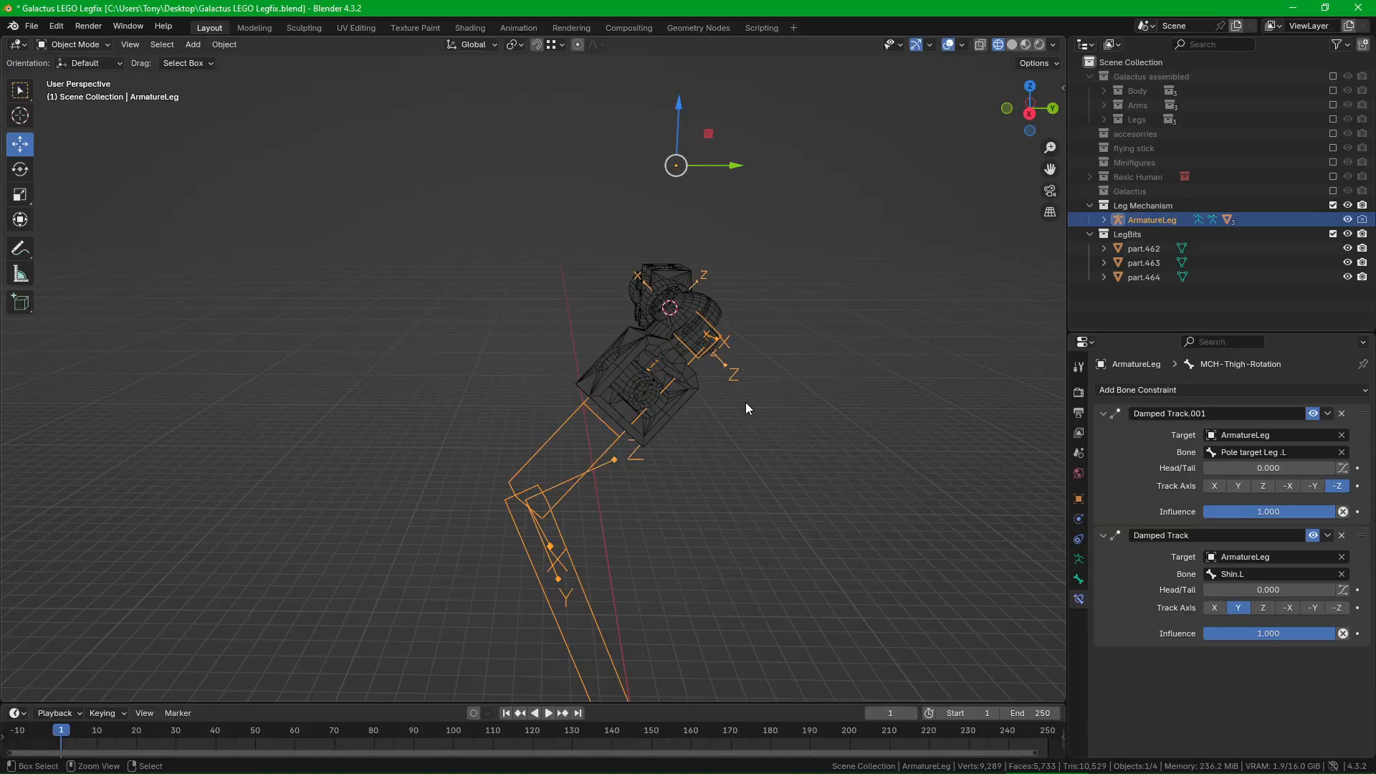
pyautogui.click(1079, 559)
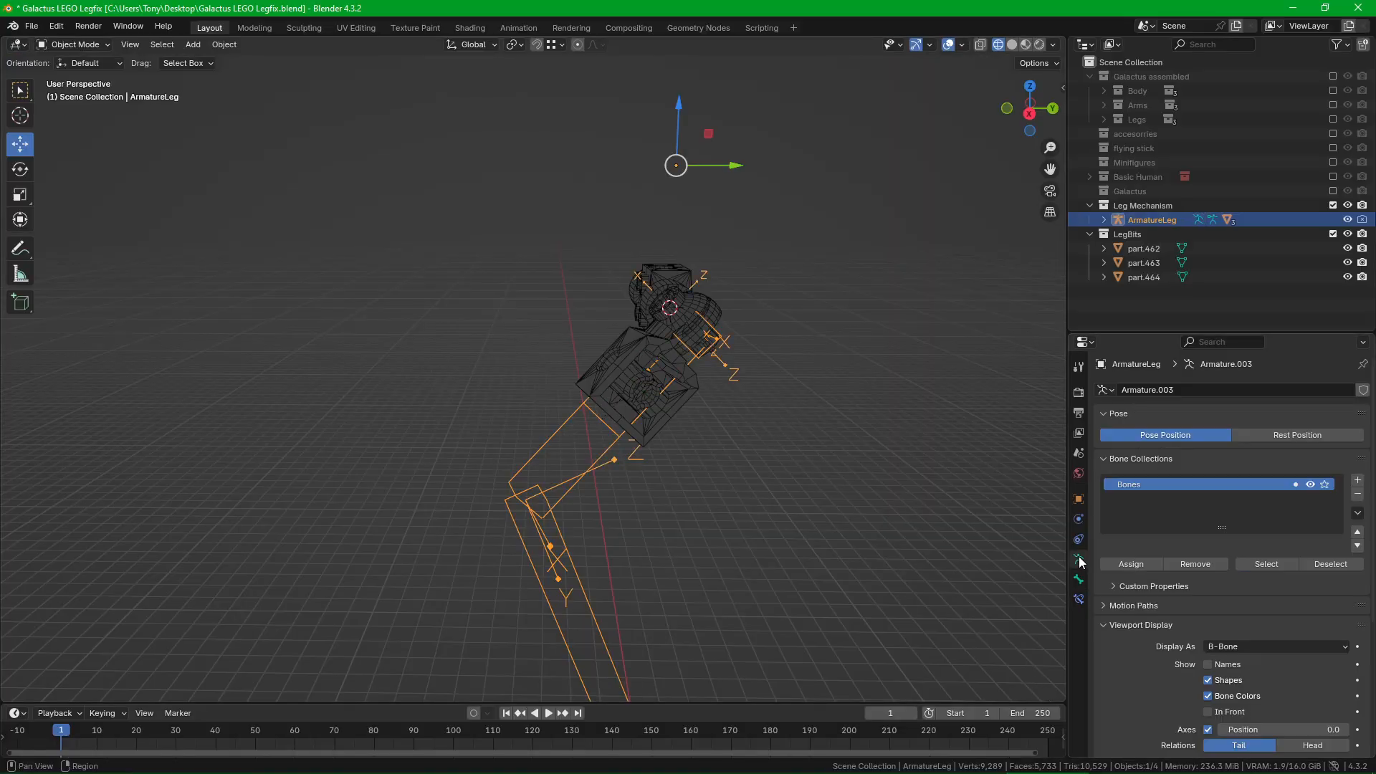
pyautogui.click(1265, 440)
# Step: Hide the leg meshes part.464 and part.462 so the hip and thigh bones are unobstructed
pyautogui.moveTo(698, 361); pyautogui.dragTo(725, 359, button='middle')
pyautogui.hotkey('alt', 'a')
pyautogui.rightClick(659, 347)
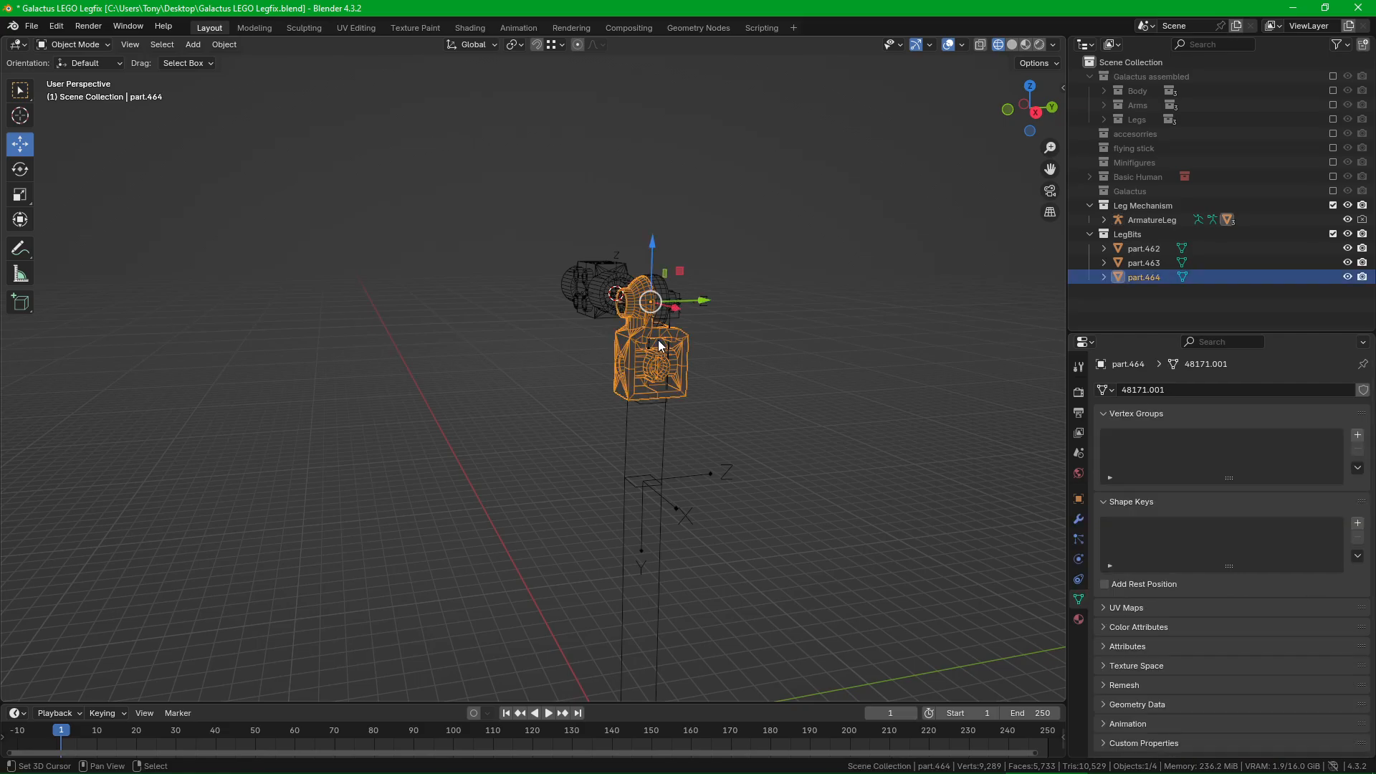
pyautogui.press('h')
pyautogui.rightClick(644, 284)
pyautogui.press('h')
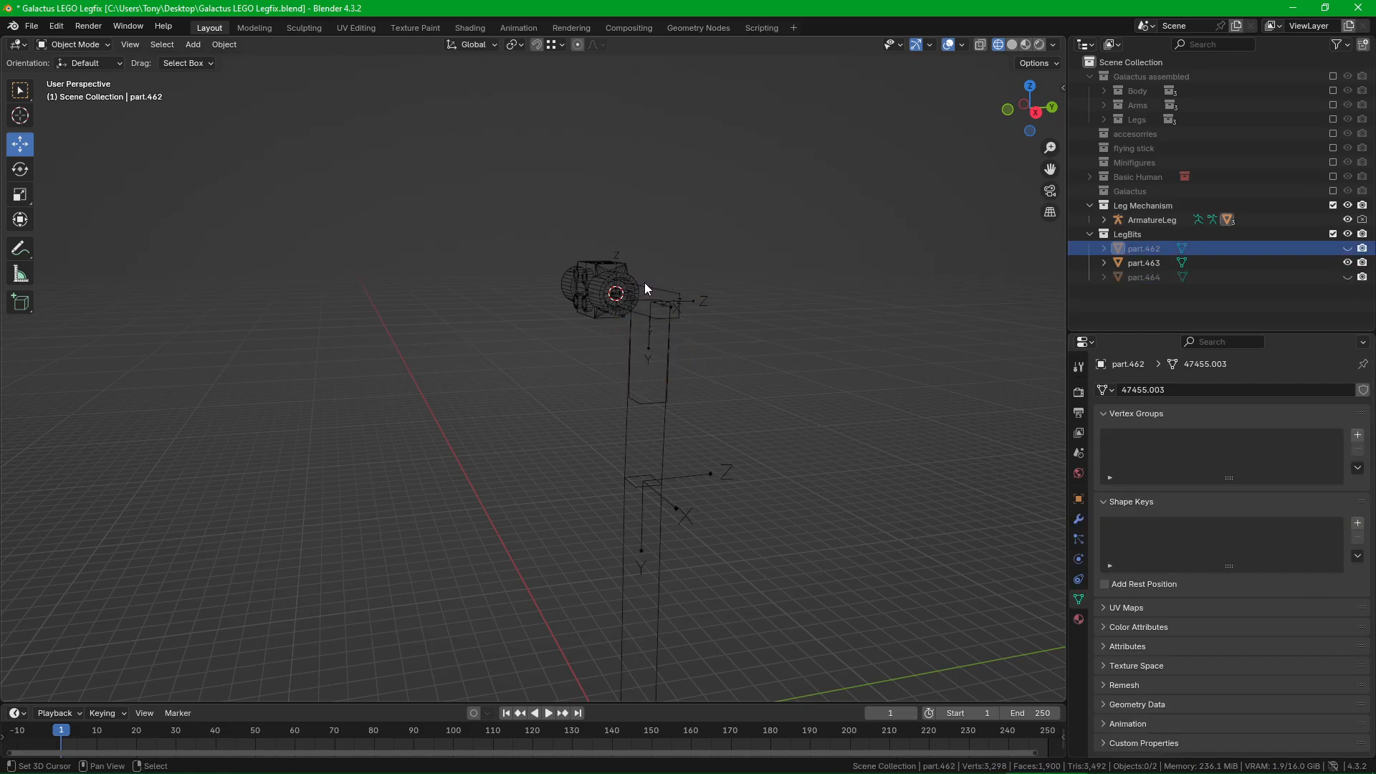
# Step: Duplicate the Hip-Joint-Roll.Left bone in edit mode and move the copy about 23 m outward along global X
pyautogui.scroll(6, 642, 286)
pyautogui.rightClick(716, 289)
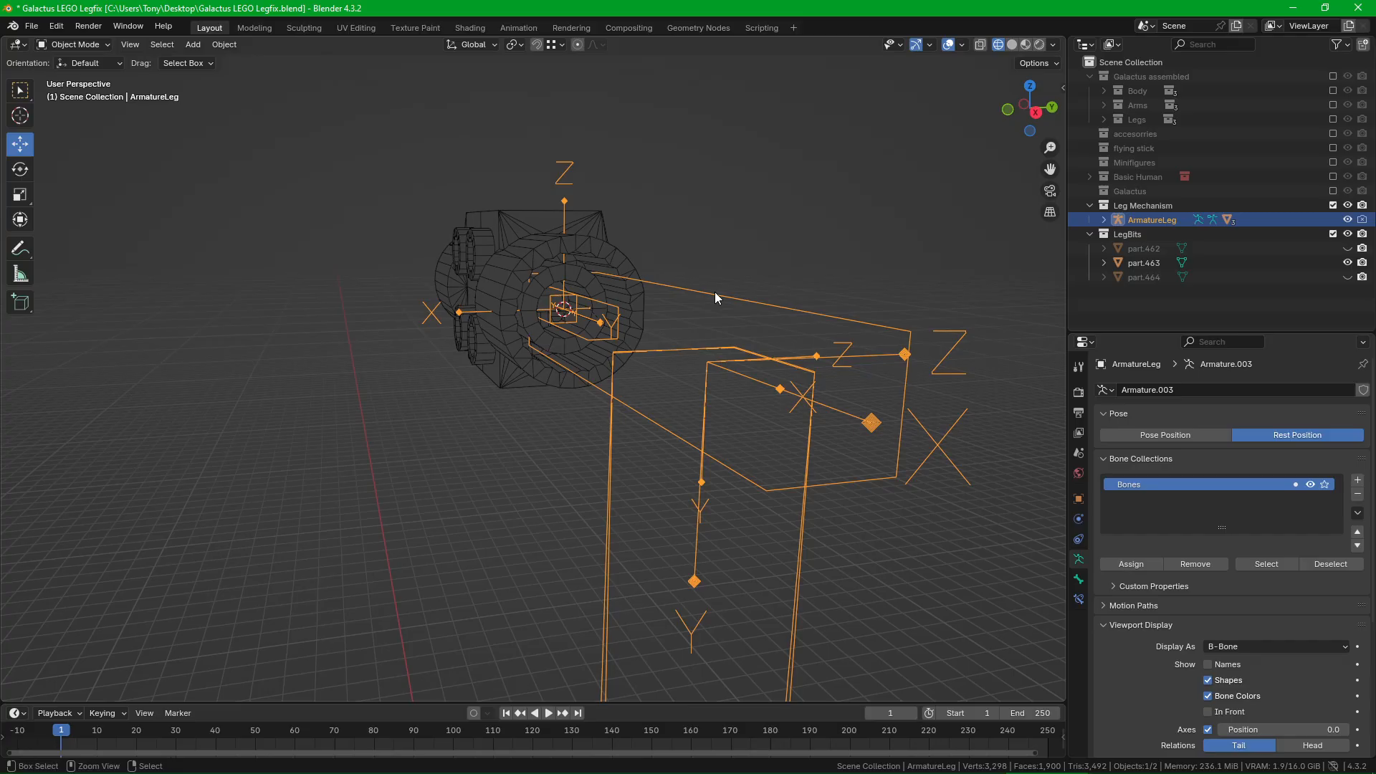
pyautogui.hotkey('ctrl', 'Tab')
pyautogui.rightClick(717, 291)
pyautogui.press('Tab')
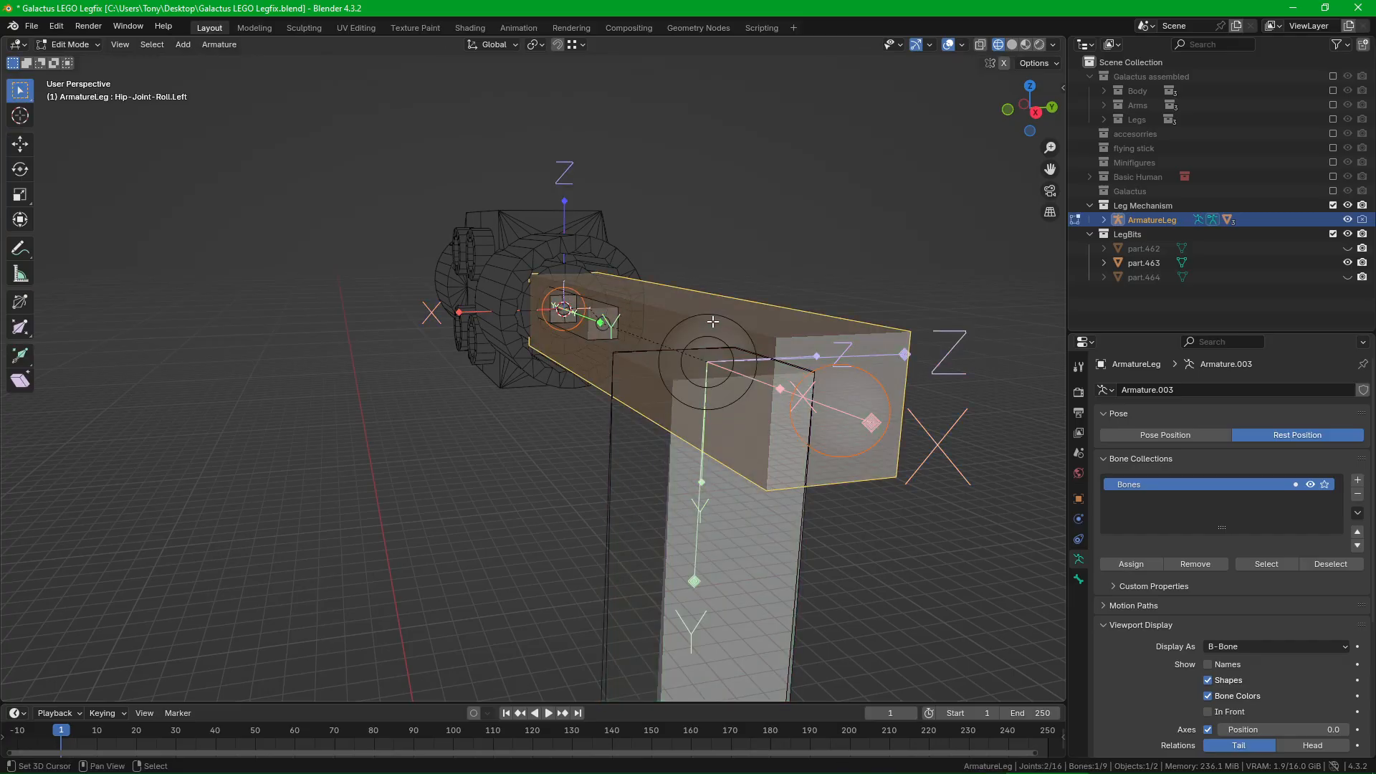
pyautogui.moveTo(713, 307); pyautogui.dragTo(771, 385, button='middle')
pyautogui.hotkey('shift', 'd')
pyautogui.rightClick(790, 369)
pyautogui.press('g')
pyautogui.press('x')
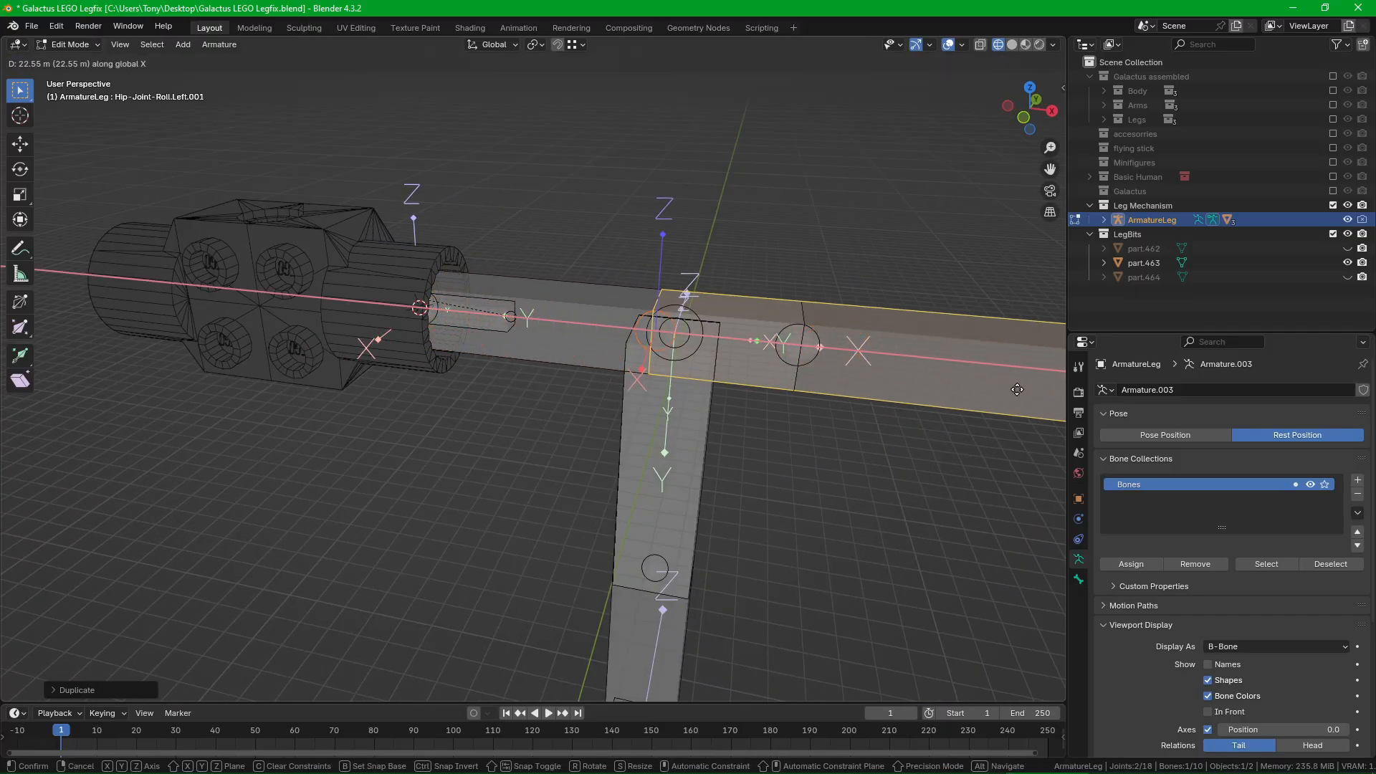
pyautogui.click(1038, 385)
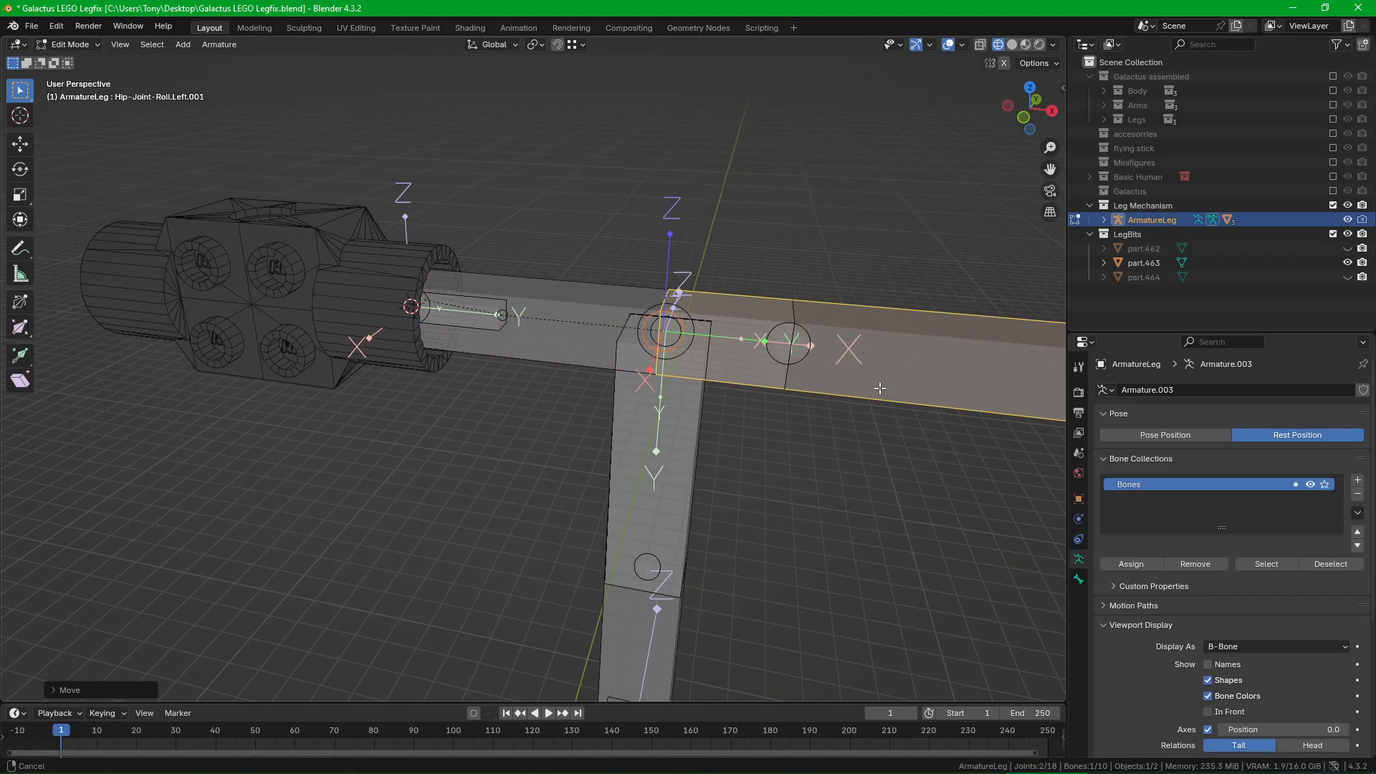
# Step: Rotate the duplicated hip bone about -91° around global Z
pyautogui.moveTo(970, 390); pyautogui.dragTo(803, 402, button='middle')
pyautogui.press('r')
pyautogui.press('z')
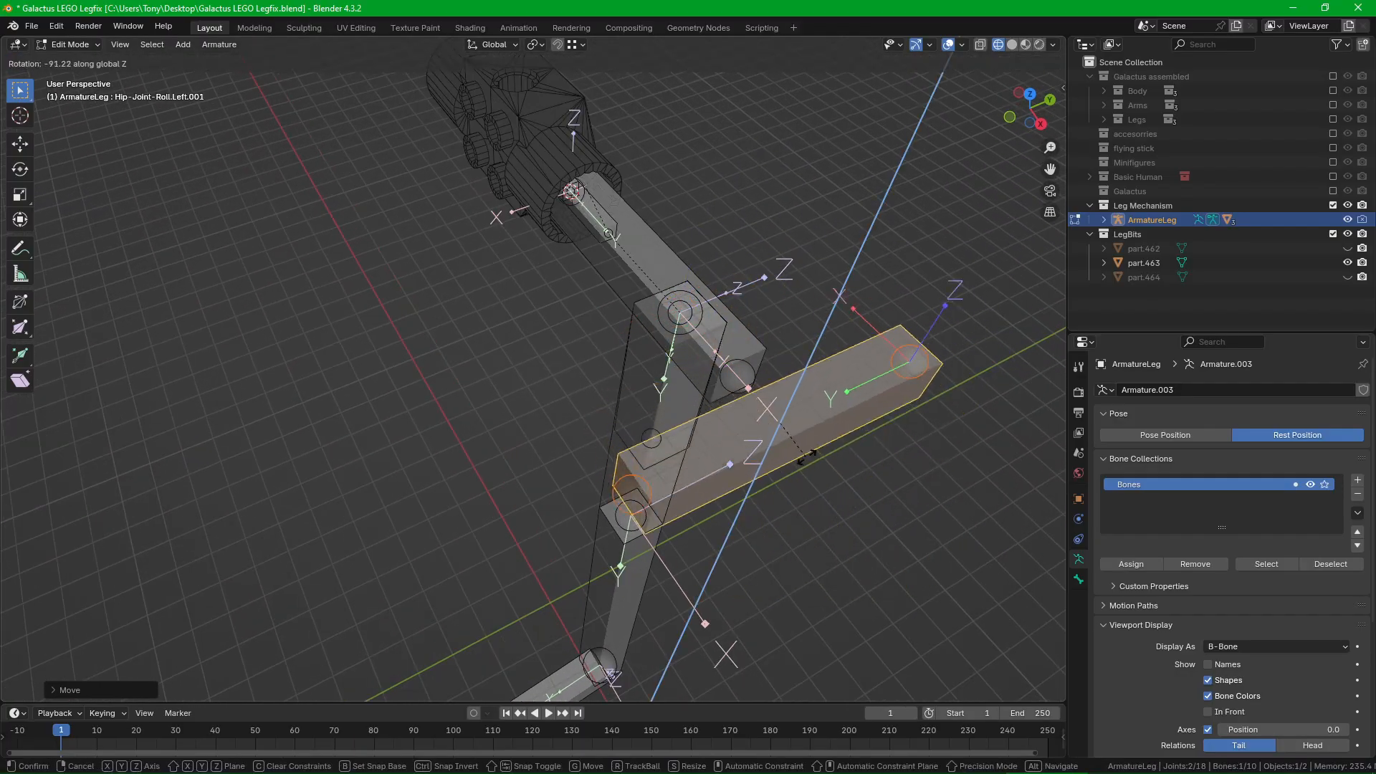
pyautogui.click(808, 456)
# Step: Move the duplicated bone along global X and Y so its head sits at the hip end of the thigh
pyautogui.press('g')
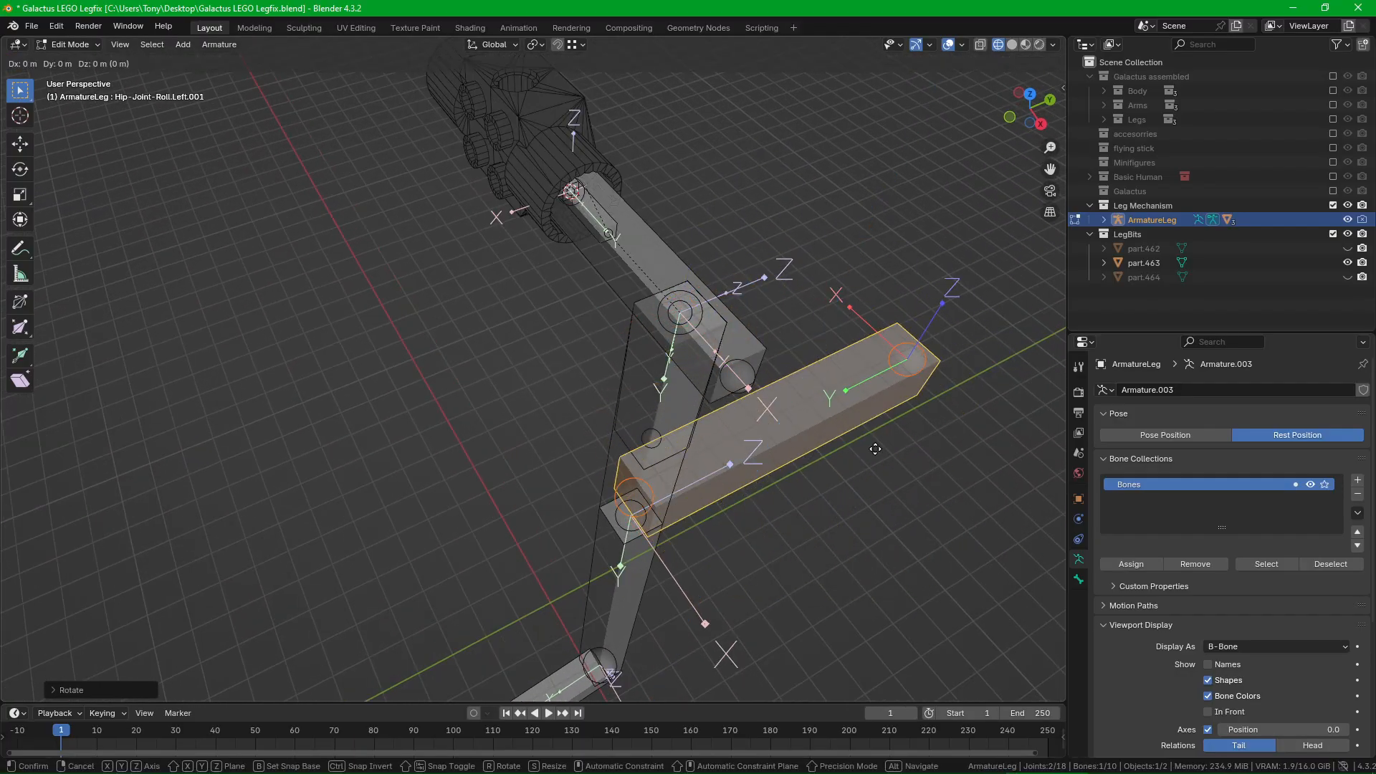
pyautogui.press('x')
pyautogui.click(755, 339)
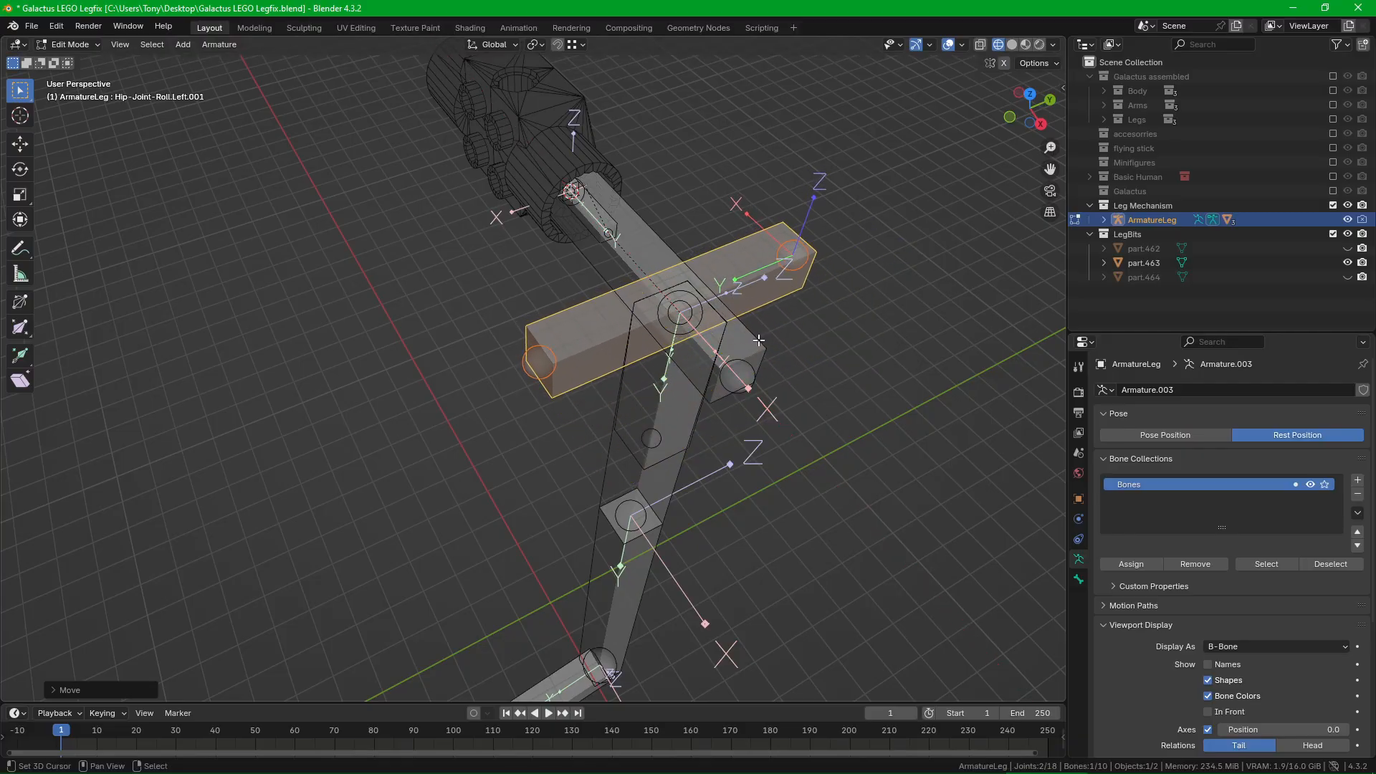
pyautogui.moveTo(755, 338); pyautogui.dragTo(717, 359, button='middle')
pyautogui.press('g')
pyautogui.press('x')
pyautogui.press('y')
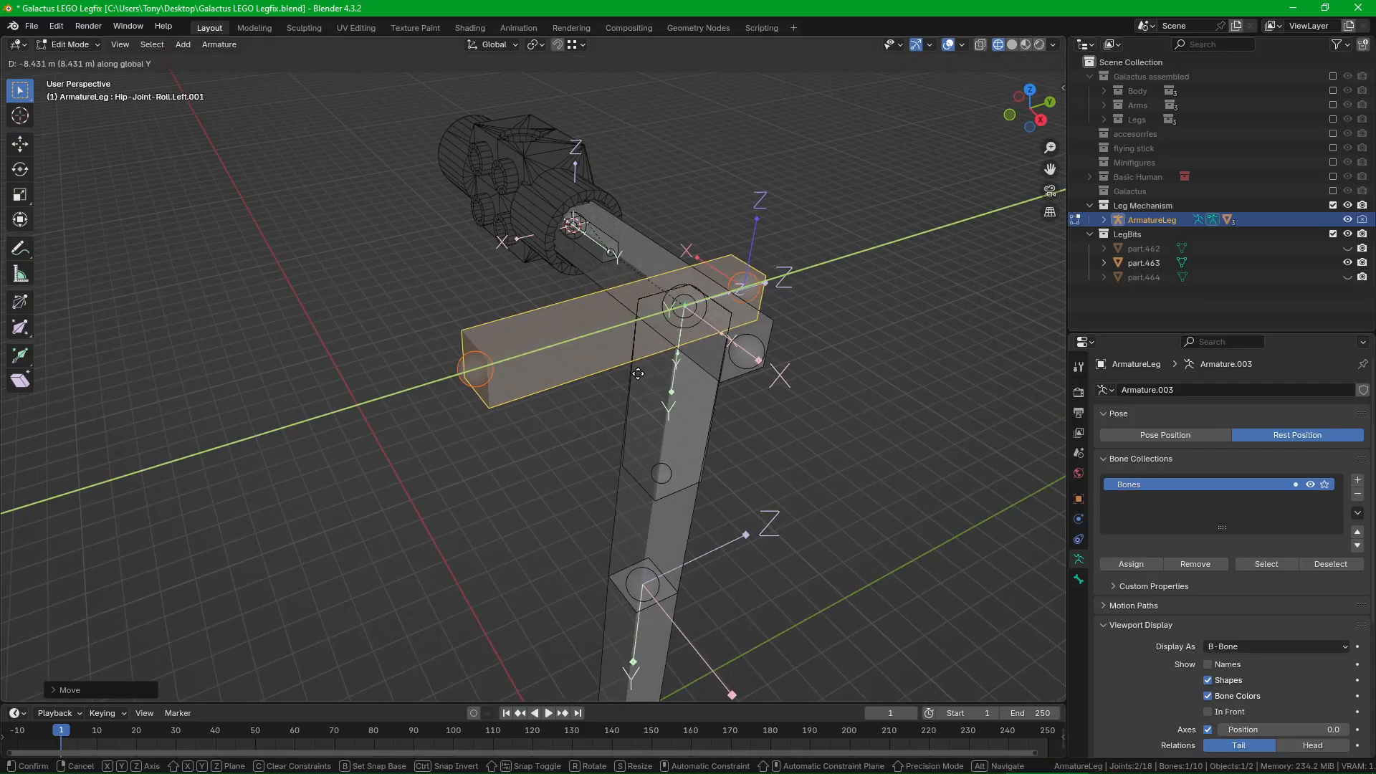
pyautogui.click(571, 388)
pyautogui.moveTo(571, 388)
pyautogui.mouseDown(button='middle')
pyautogui.moveTo(585, 353)
pyautogui.moveTo(592, 375)
pyautogui.mouseUp(button='middle')
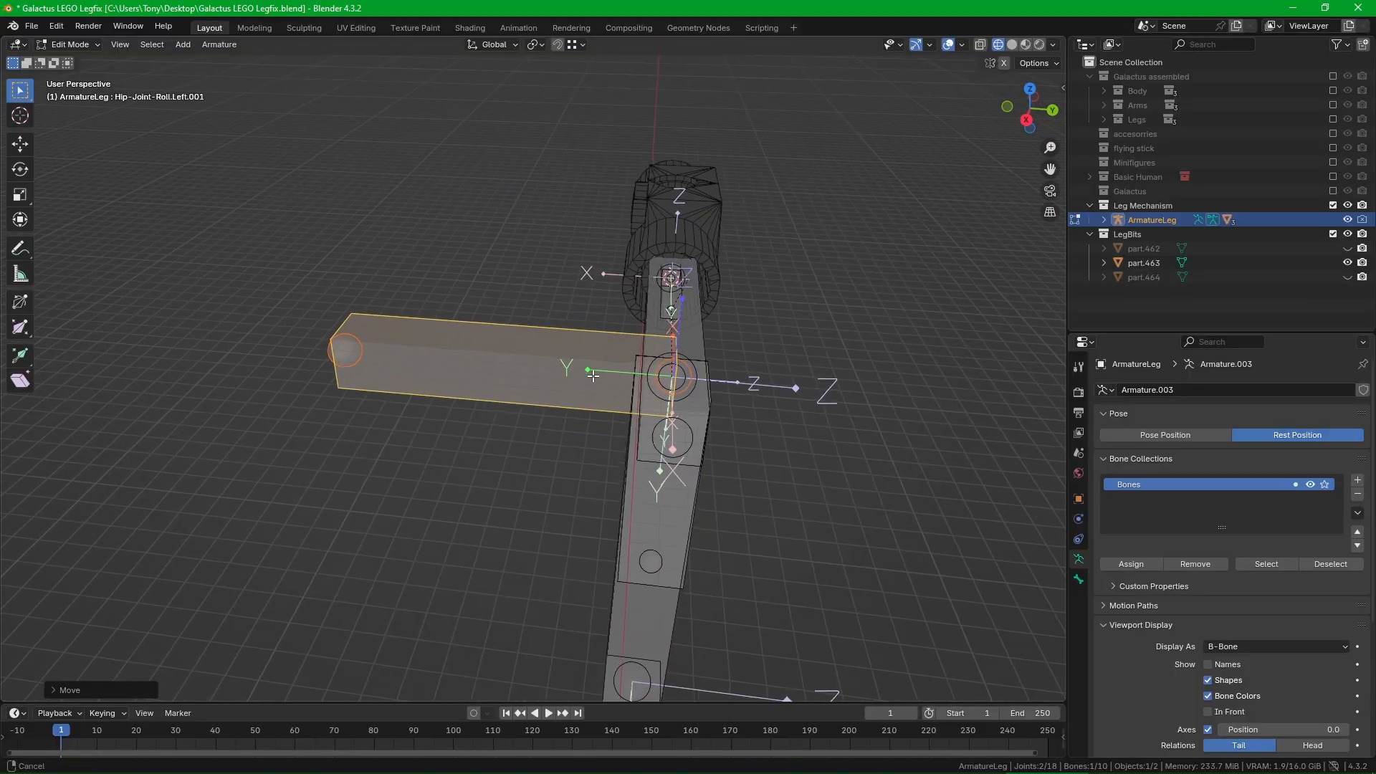
# Step: Remove the Transformation and Limit Rotation constraints from the duplicated hip bone in pose mode
pyautogui.hotkey('ctrl', 'Tab')
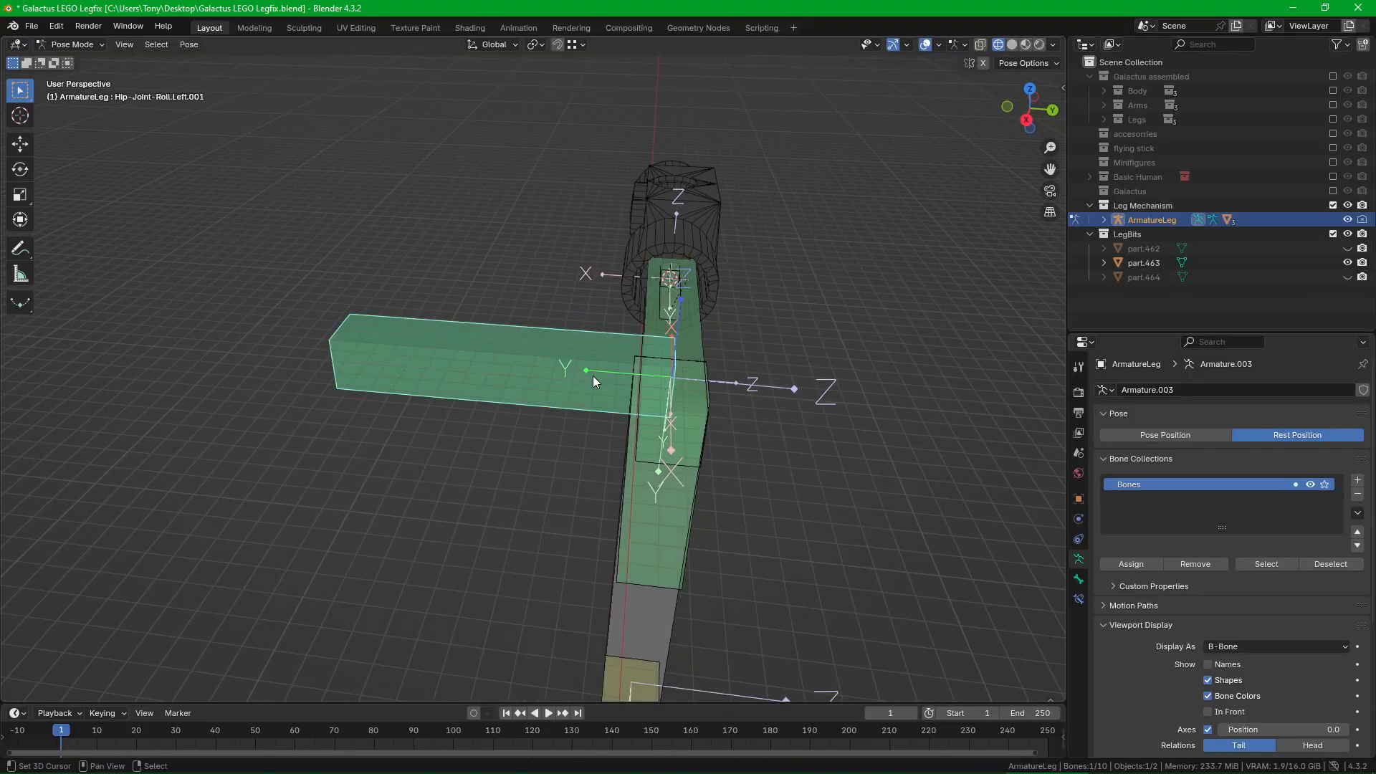
pyautogui.click(1078, 598)
pyautogui.click(1078, 579)
pyautogui.click(1079, 598)
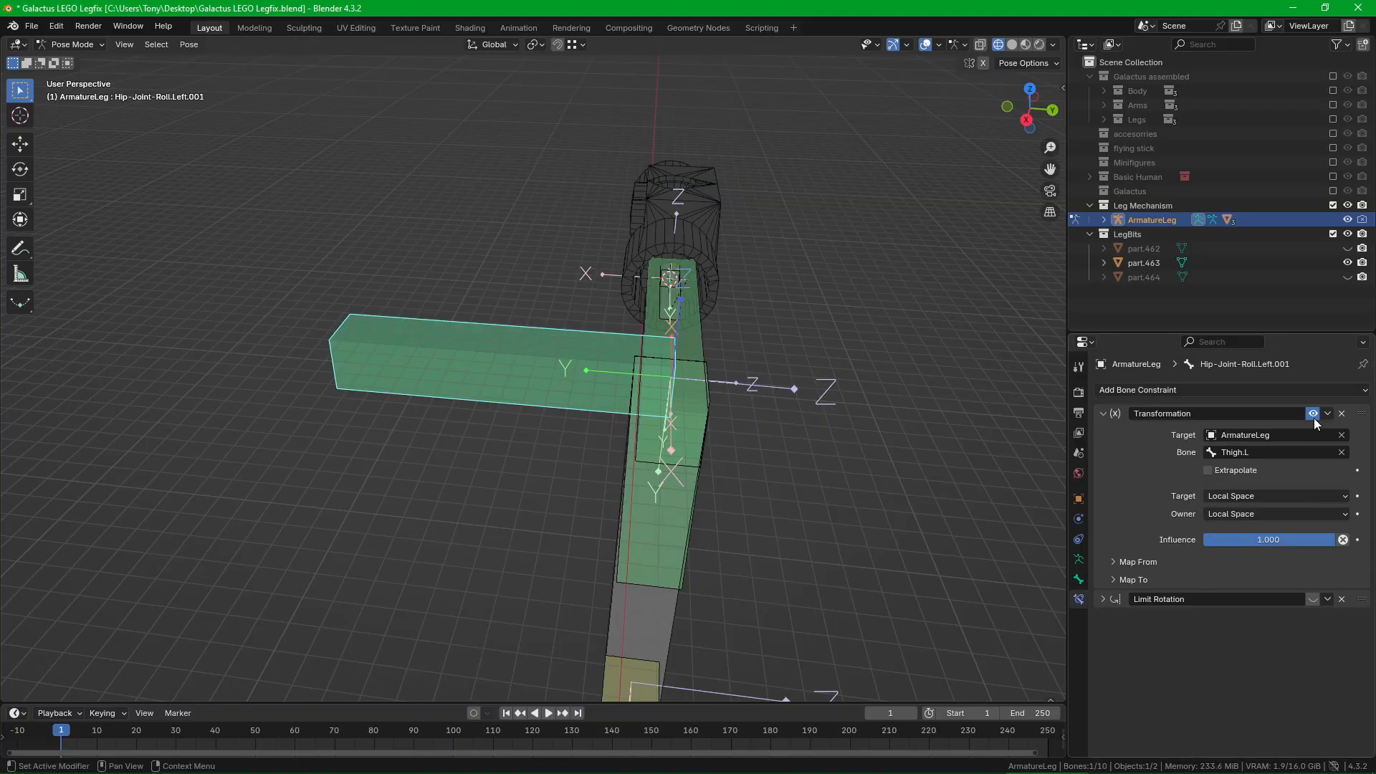
pyautogui.click(1342, 414)
pyautogui.click(1342, 413)
pyautogui.moveTo(753, 437); pyautogui.dragTo(617, 372, button='middle')
# Step: Parent the duplicated bone to Hip-Joint-Roll.Left with Keep Offset and return to pose mode
pyautogui.hotkey('ctrl', 'z')
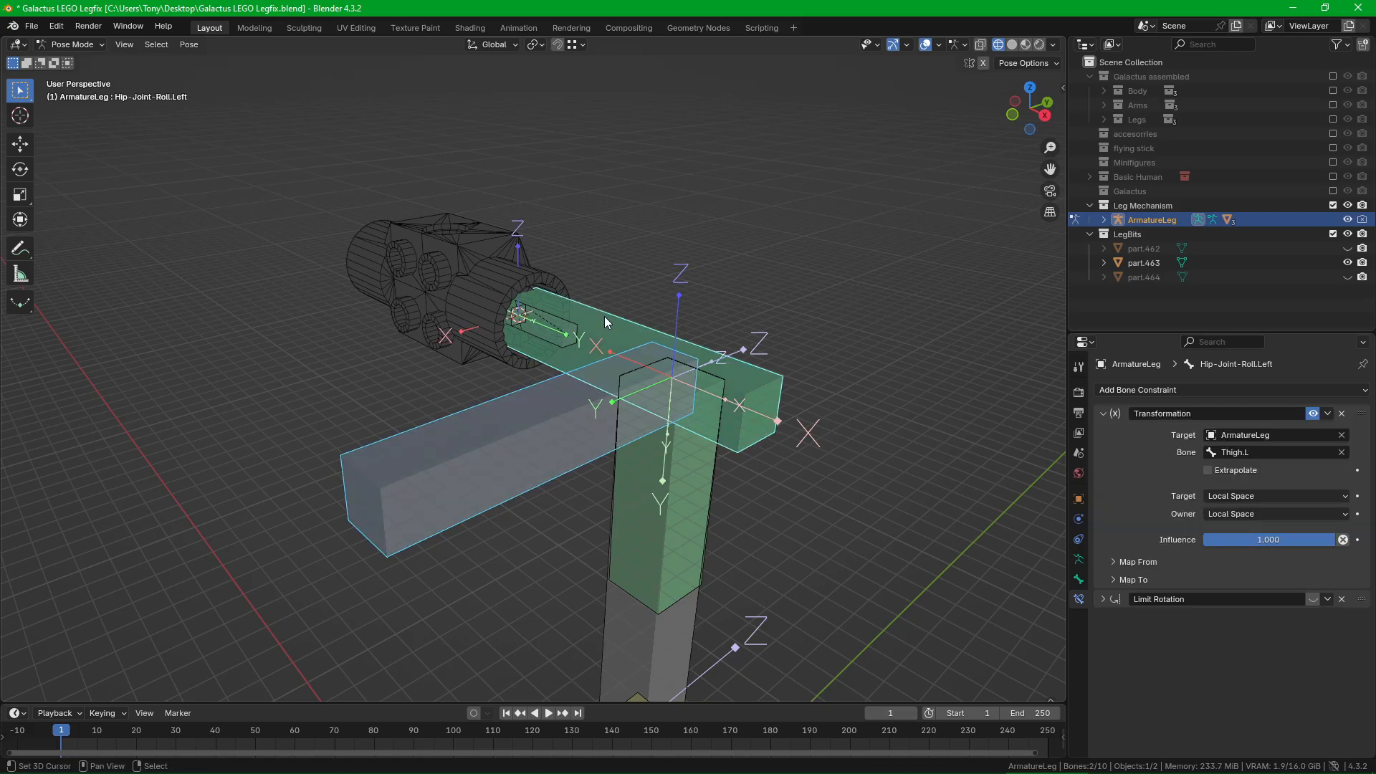
pyautogui.hotkey('ctrl', 'z')
pyautogui.hotkey('ctrl', 'p')
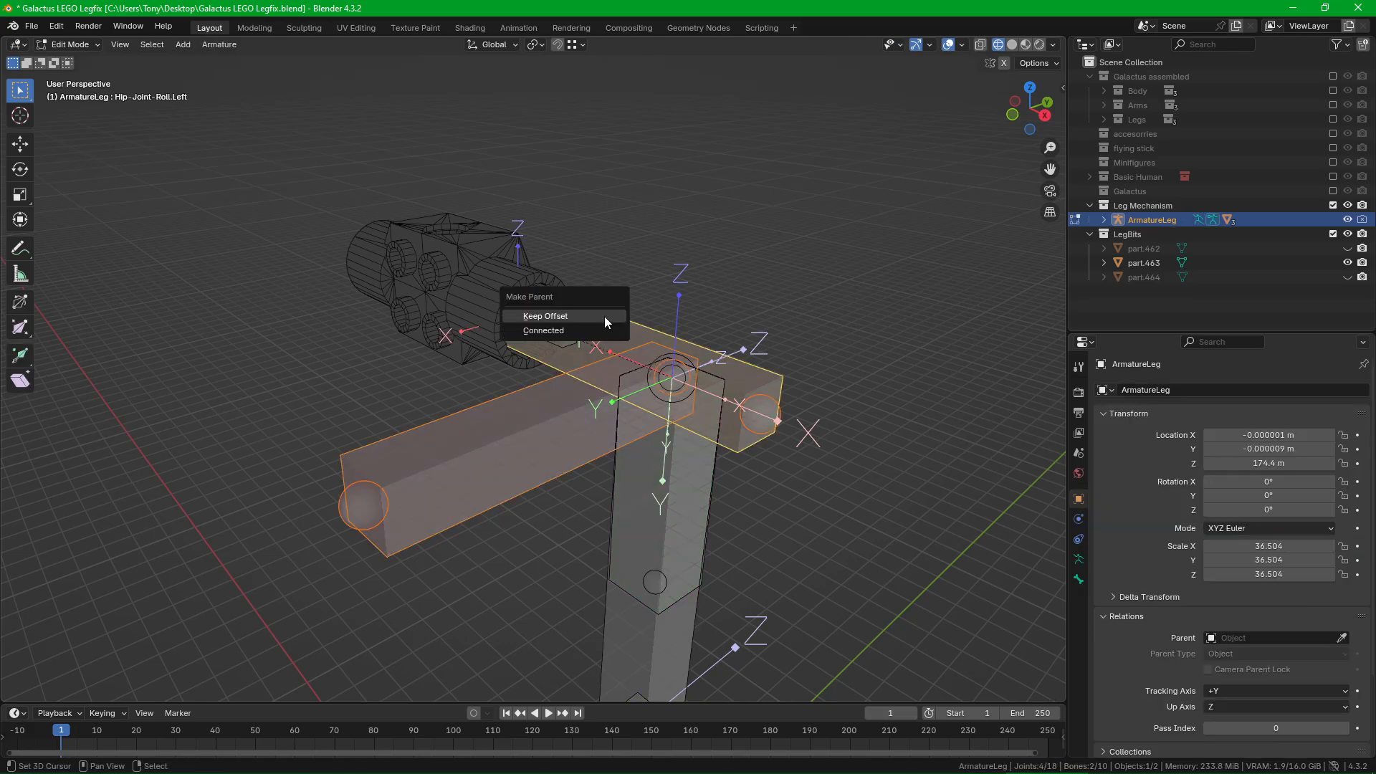
pyautogui.click(604, 316)
pyautogui.press('Tab')
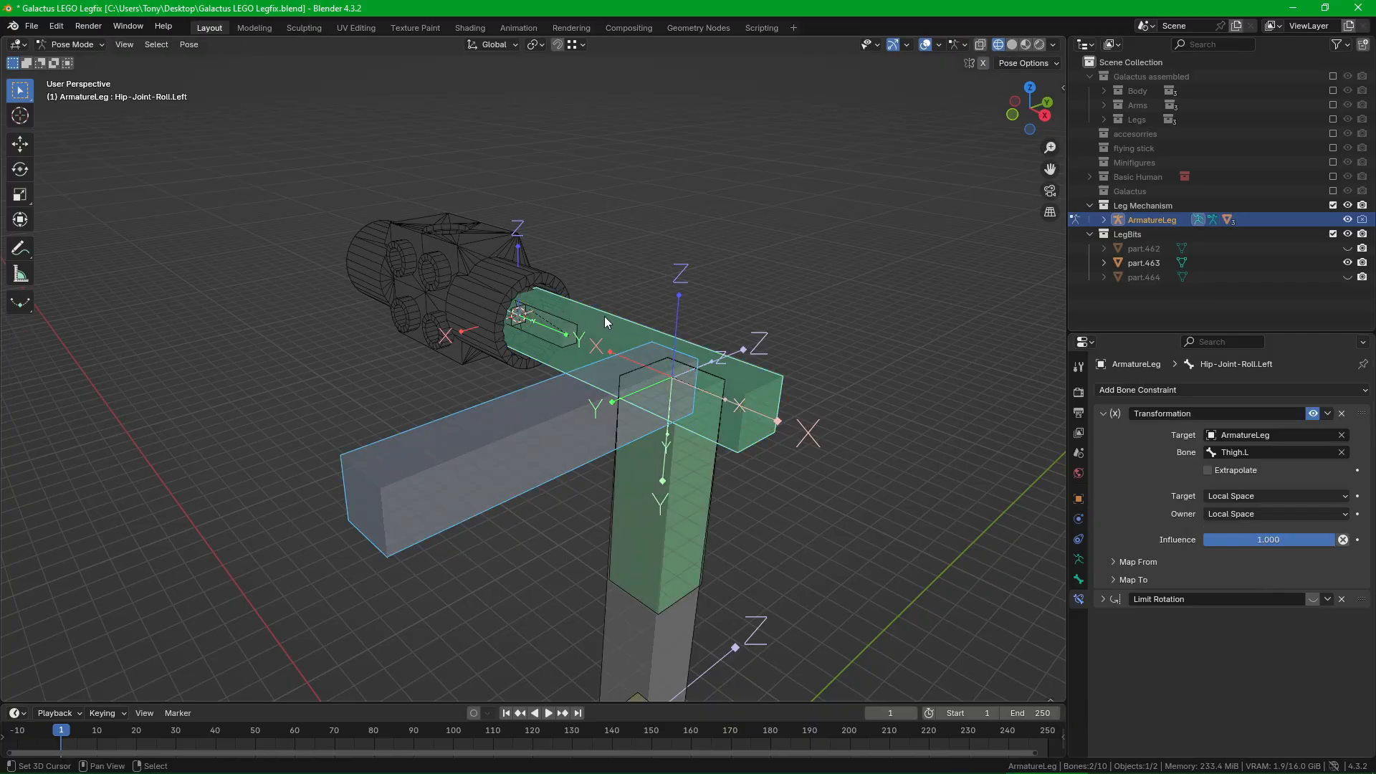
# Step: Switch the armature to Pose Position, try rotating Hip-Joint-Roll.Left around global X, and cancel the rotation
pyautogui.hotkey('alt', 'a')
pyautogui.scroll(-2, 583, 407)
pyautogui.rightClick(725, 398)
pyautogui.press('r')
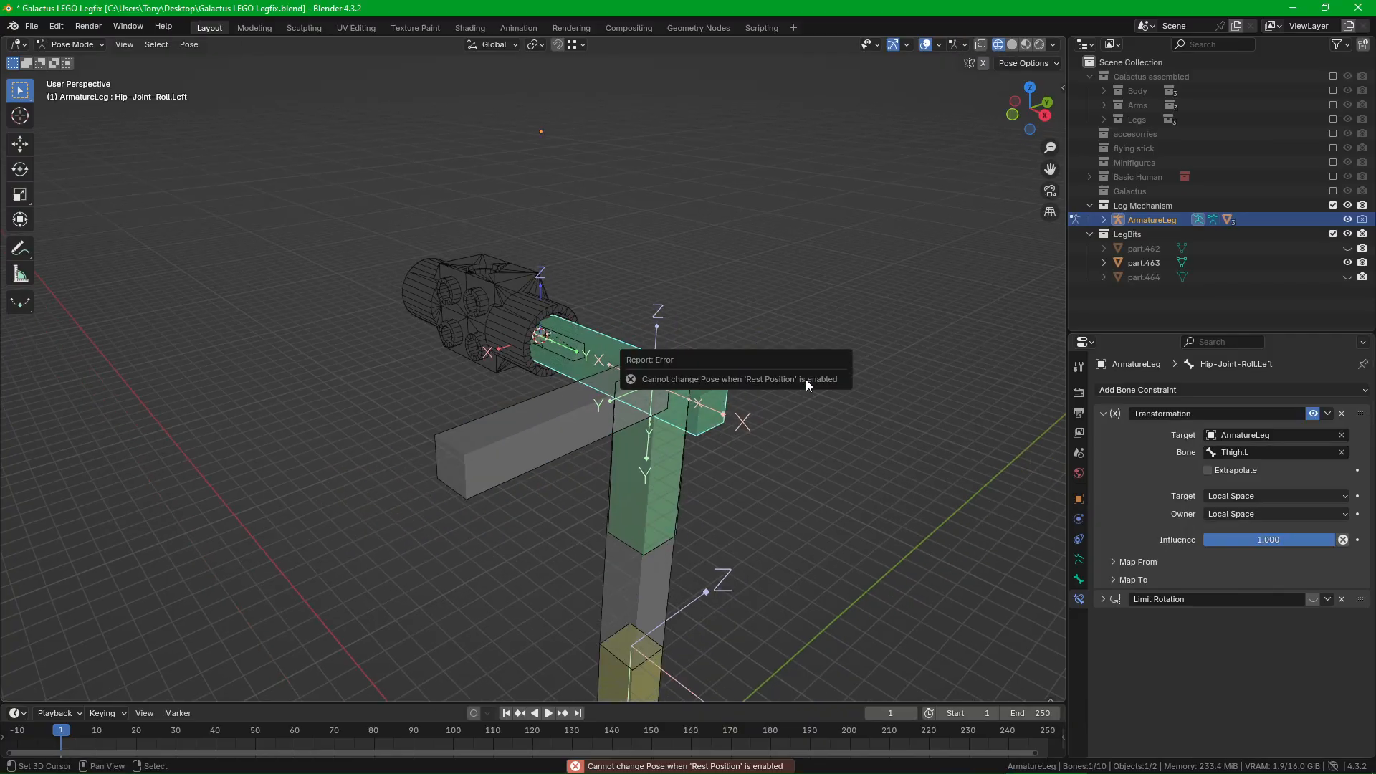
pyautogui.click(1078, 561)
pyautogui.click(1107, 436)
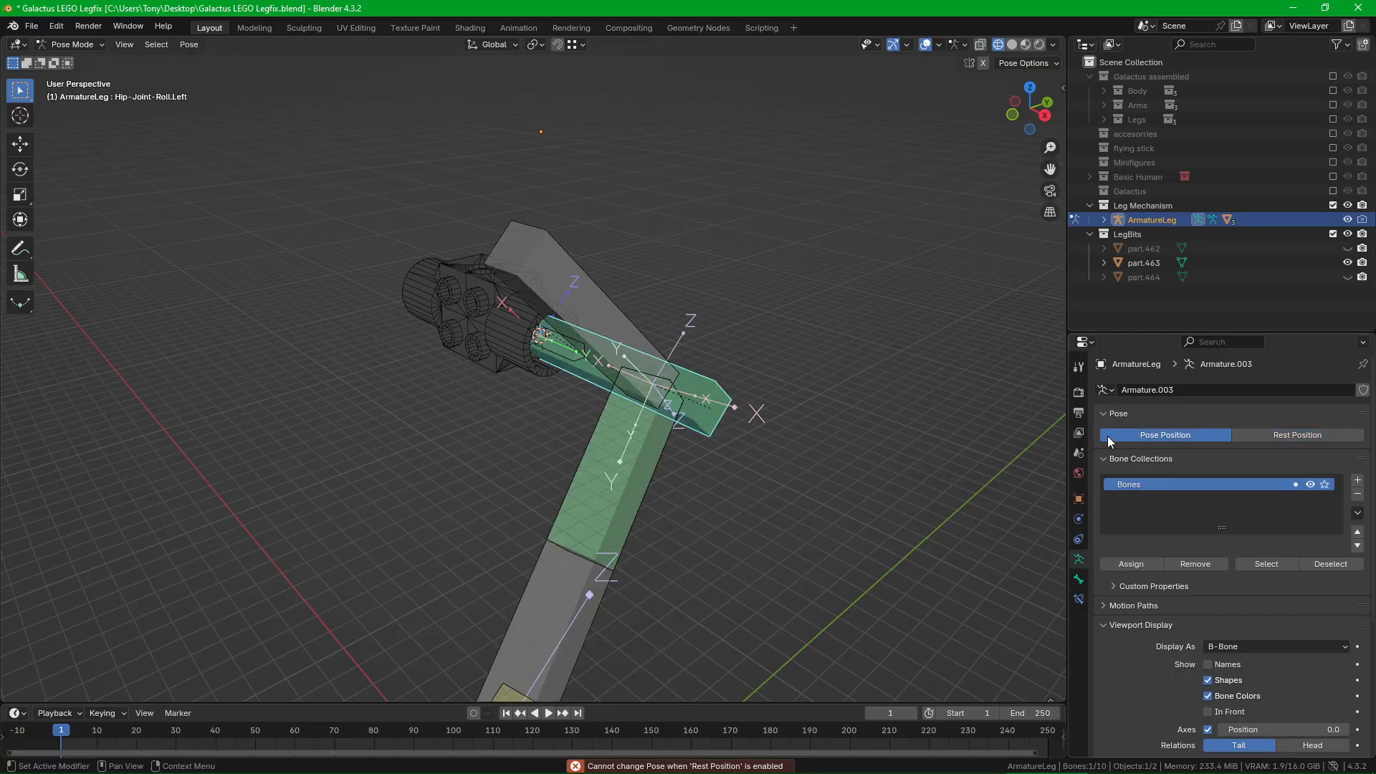
pyautogui.press('r')
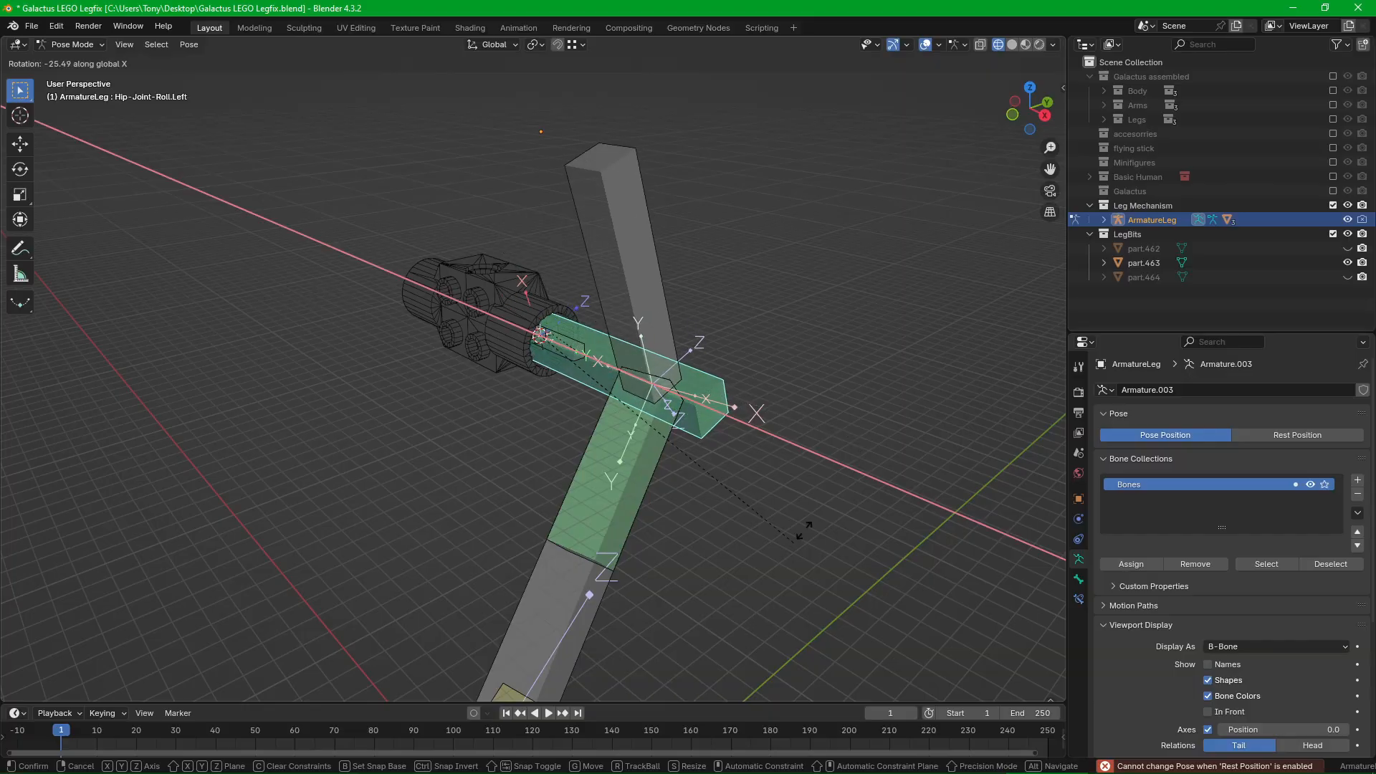
pyautogui.rightClick(845, 291)
# Step: Examine the posed leg and review the bone constraints on MCH-Thigh-Rotation
pyautogui.scroll(-5, 717, 454)
pyautogui.keyDown('shift'); pyautogui.moveTo(719, 549); pyautogui.dragTo(694, 398, button='middle'); pyautogui.keyUp('shift')
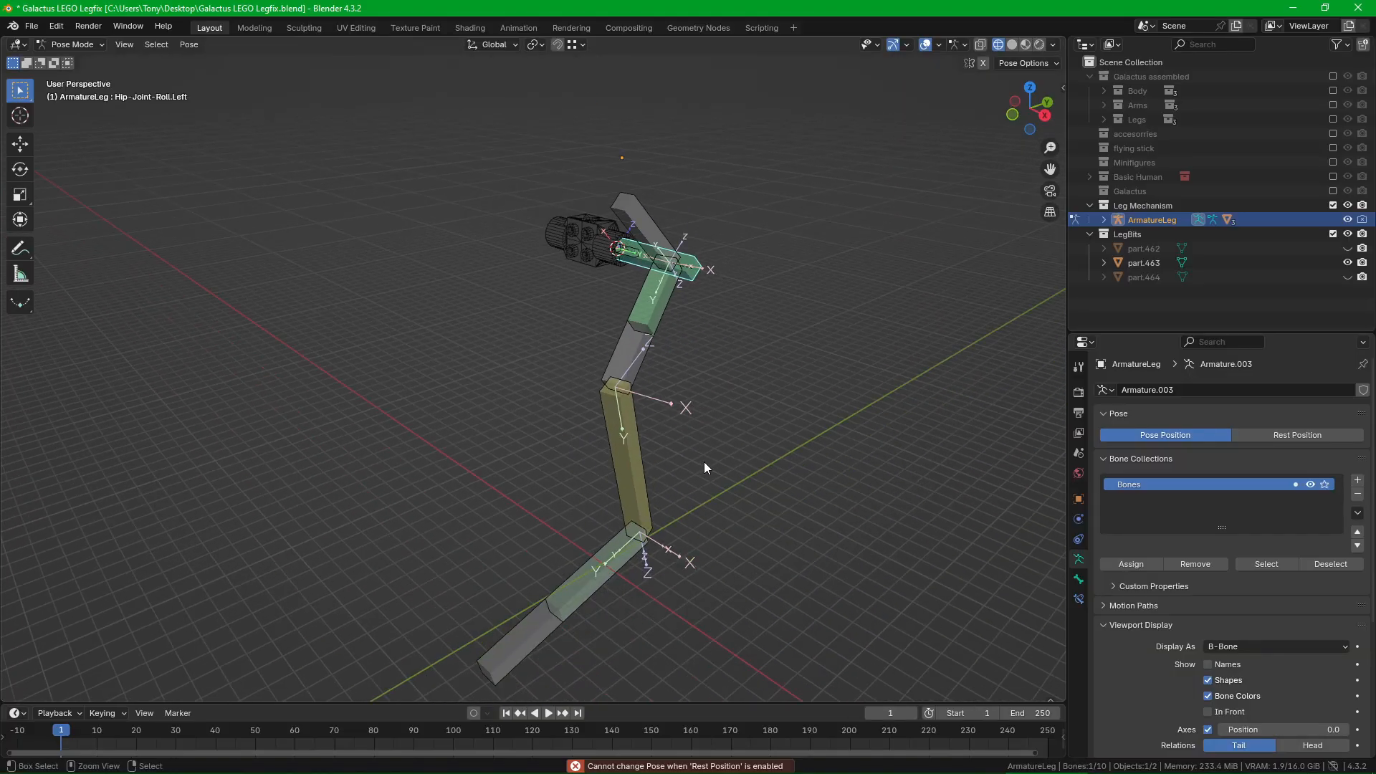
pyautogui.hotkey('ctrl', 'Tab')
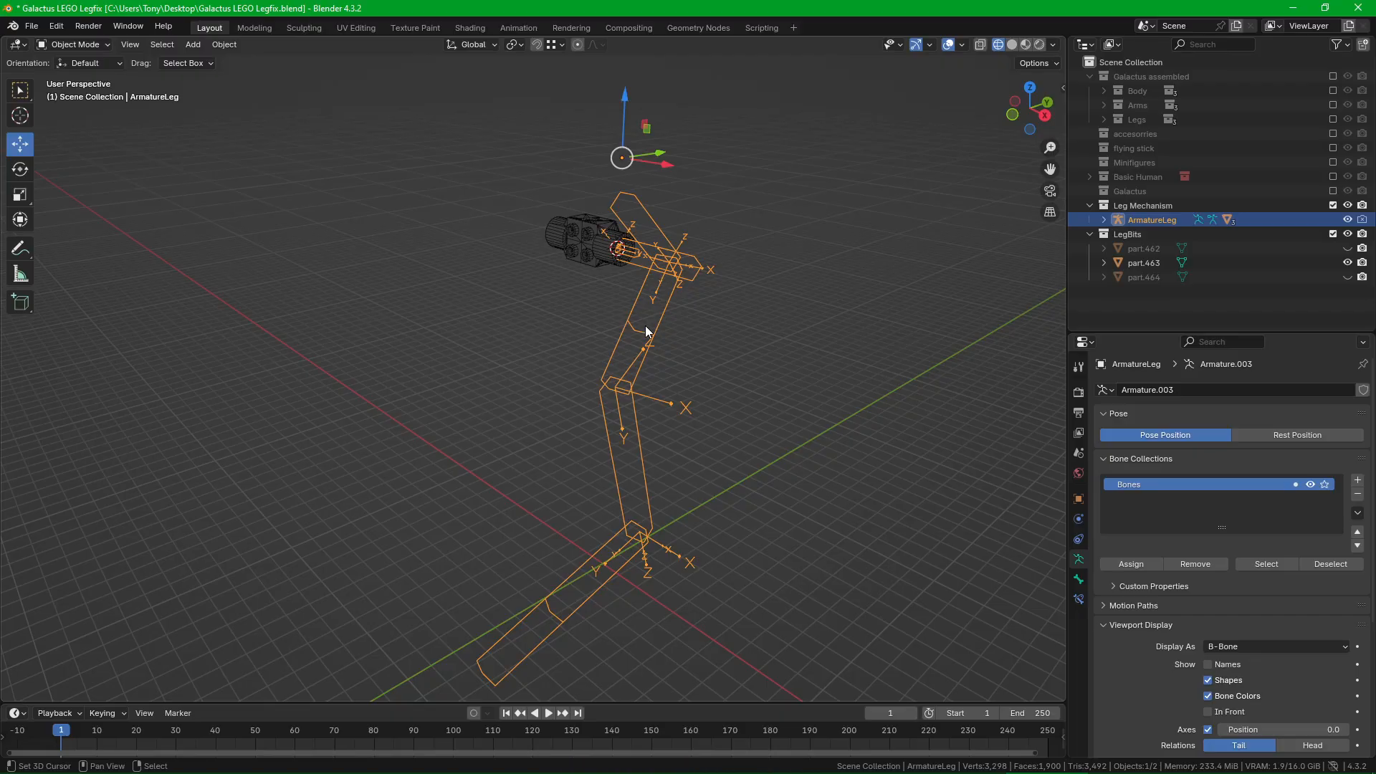
pyautogui.hotkey('ctrl', 'Tab')
pyautogui.scroll(1, 638, 326)
pyautogui.click(640, 320)
pyautogui.moveTo(639, 320); pyautogui.dragTo(921, 516, button='middle')
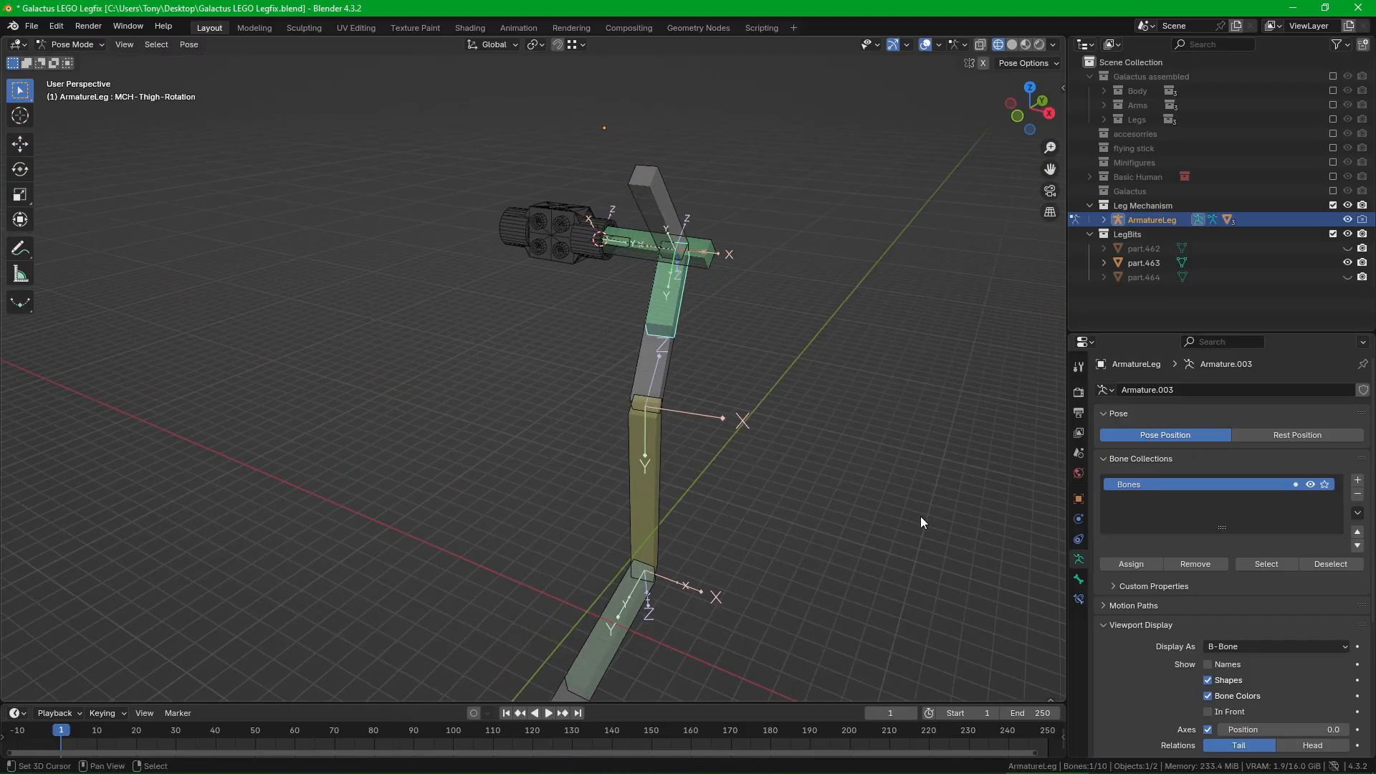
pyautogui.click(1079, 579)
pyautogui.click(1079, 599)
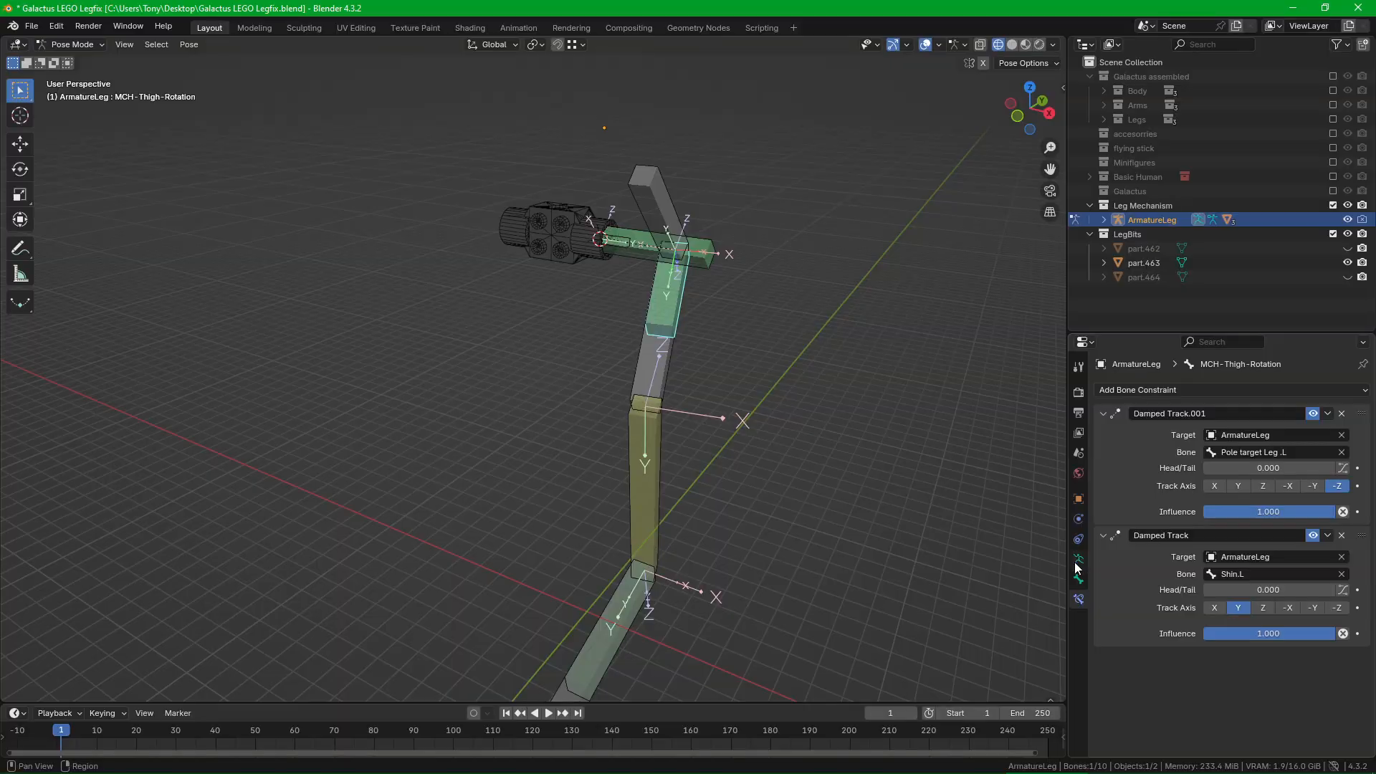
# Step: Unhide the leg meshes in object mode and set the armature back to Rest Position
pyautogui.hotkey('ctrl', 'Tab')
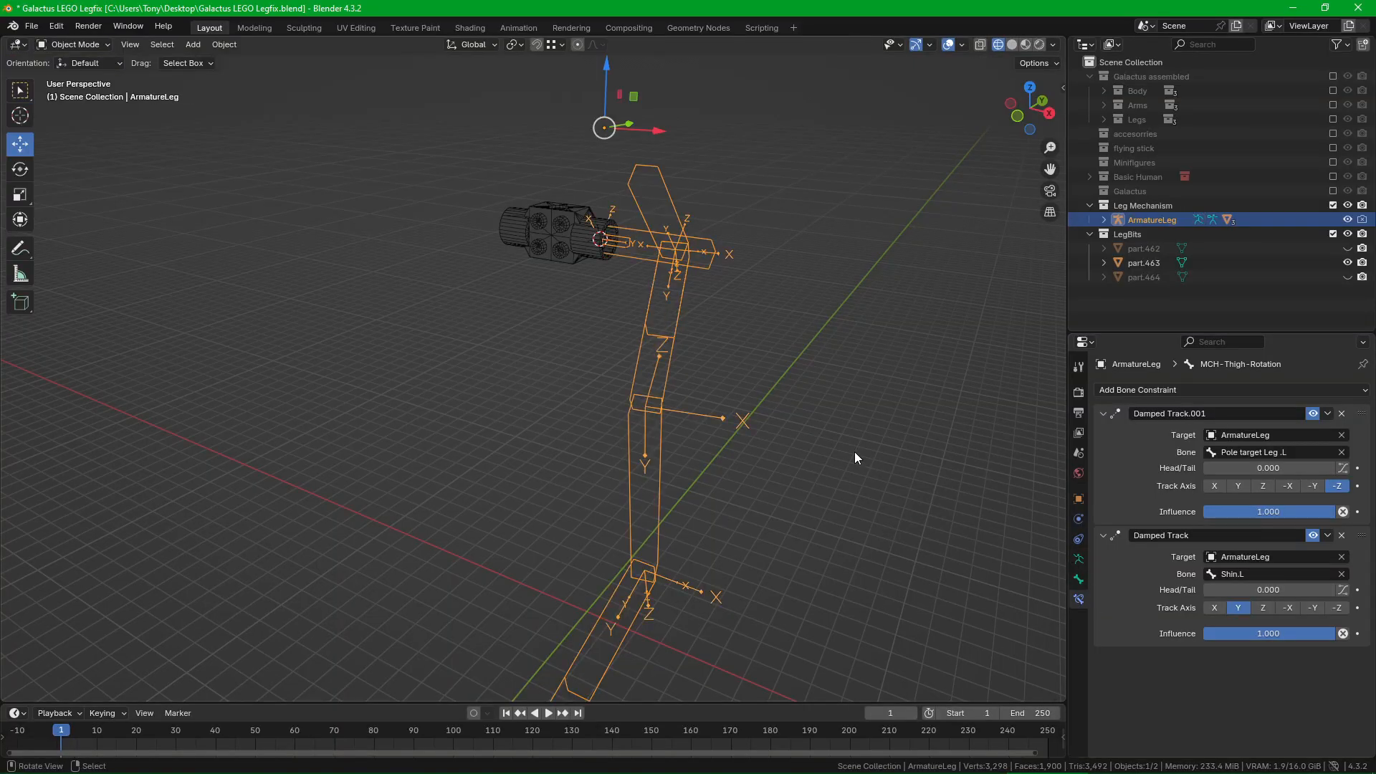
pyautogui.hotkey('alt', 'h')
pyautogui.hotkey('alt', 'a')
pyautogui.rightClick(657, 376)
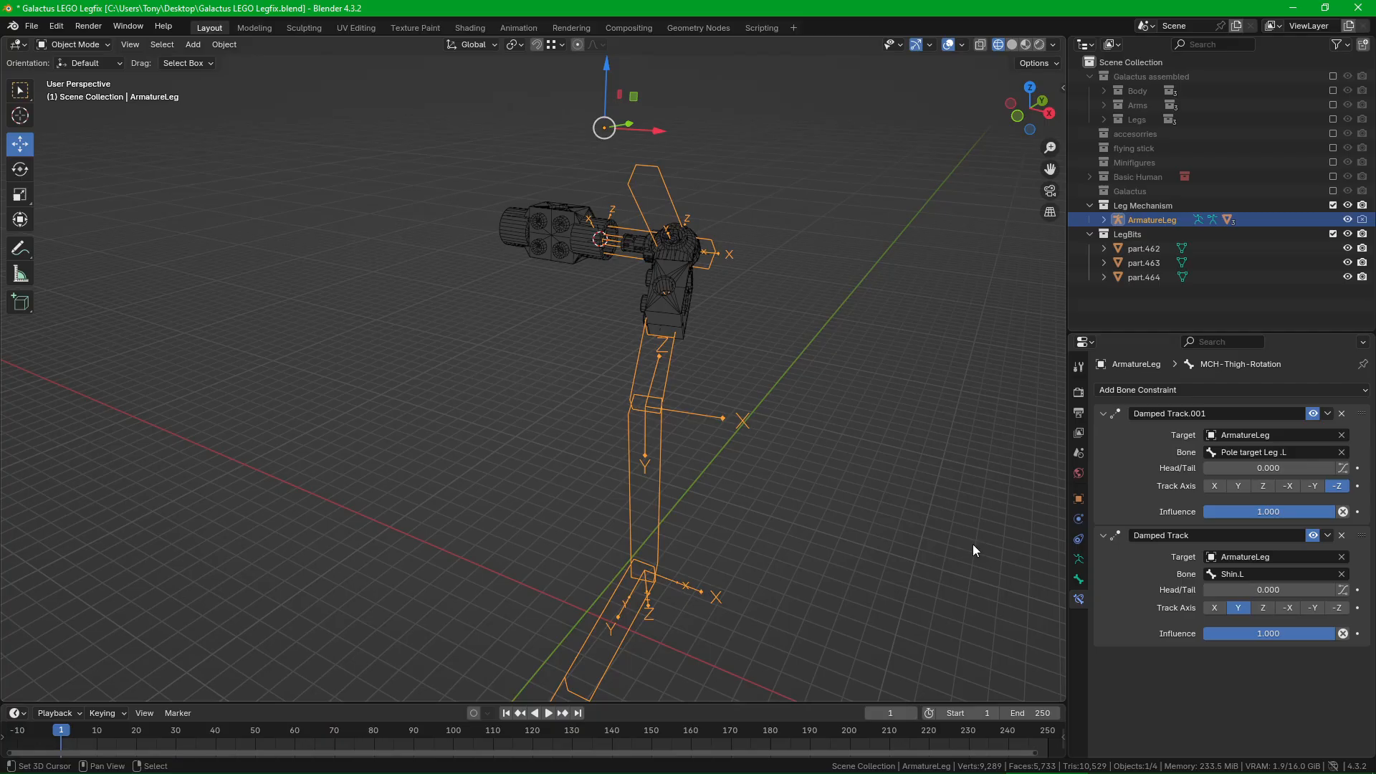
pyautogui.click(1079, 559)
pyautogui.click(1240, 436)
# Step: Remove both Damped Track constraints from the MCH-Thigh-Rotation bone in pose mode
pyautogui.keyDown('shift'); pyautogui.moveTo(749, 350); pyautogui.dragTo(681, 412, button='middle'); pyautogui.keyUp('shift')
pyautogui.scroll(3, 672, 360)
pyautogui.hotkey('ctrl', 'Tab')
pyautogui.rightClick(708, 328)
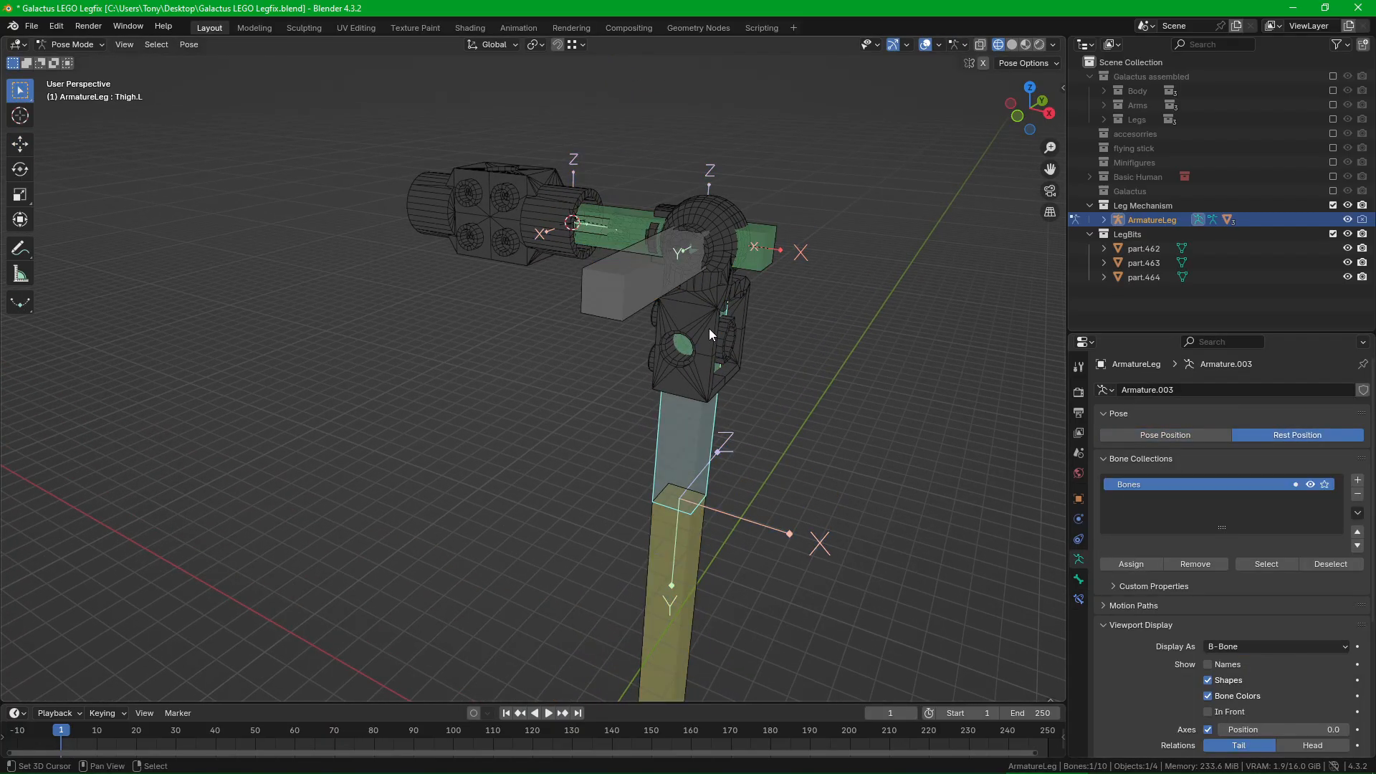
pyautogui.rightClick(708, 328)
pyautogui.moveTo(745, 351); pyautogui.dragTo(695, 347, button='middle')
pyautogui.scroll(1, 695, 347)
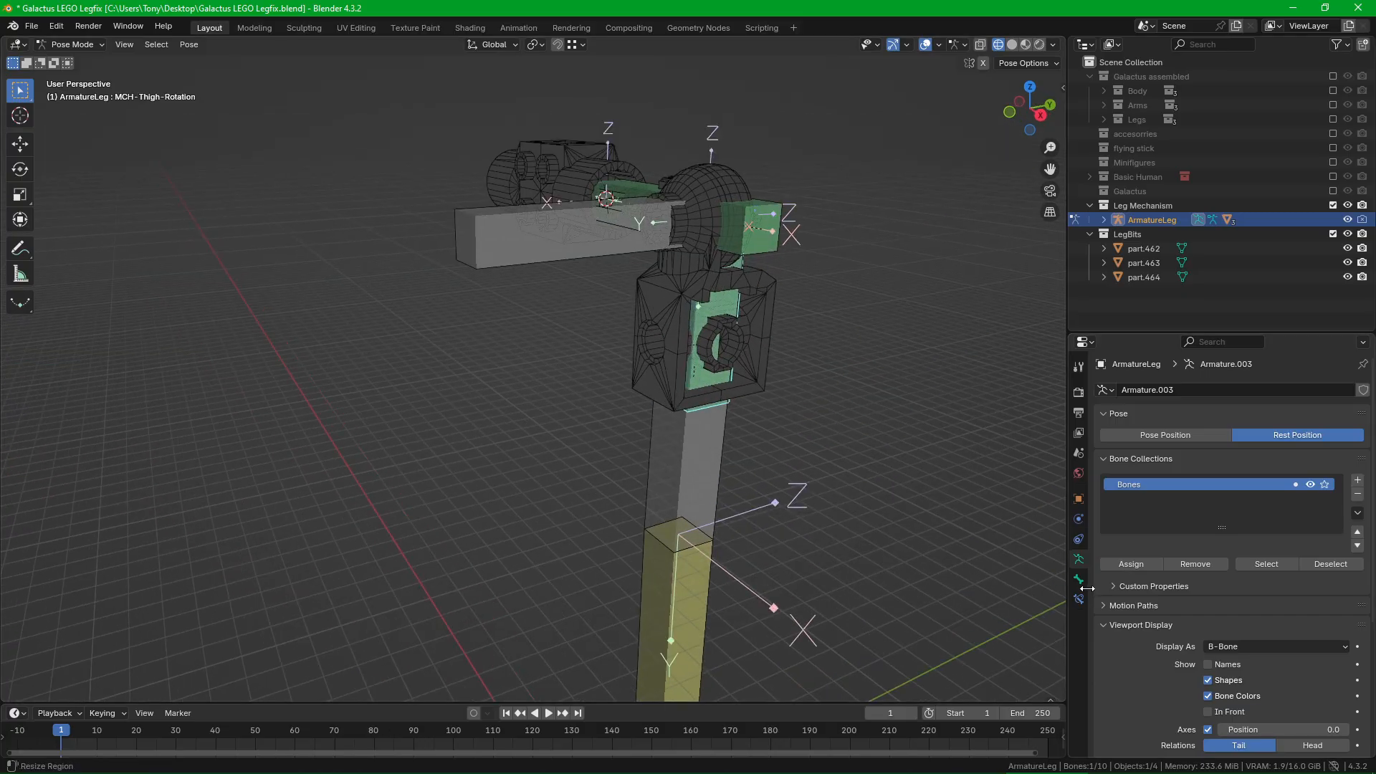
pyautogui.click(1079, 598)
pyautogui.click(1077, 580)
pyautogui.click(1079, 598)
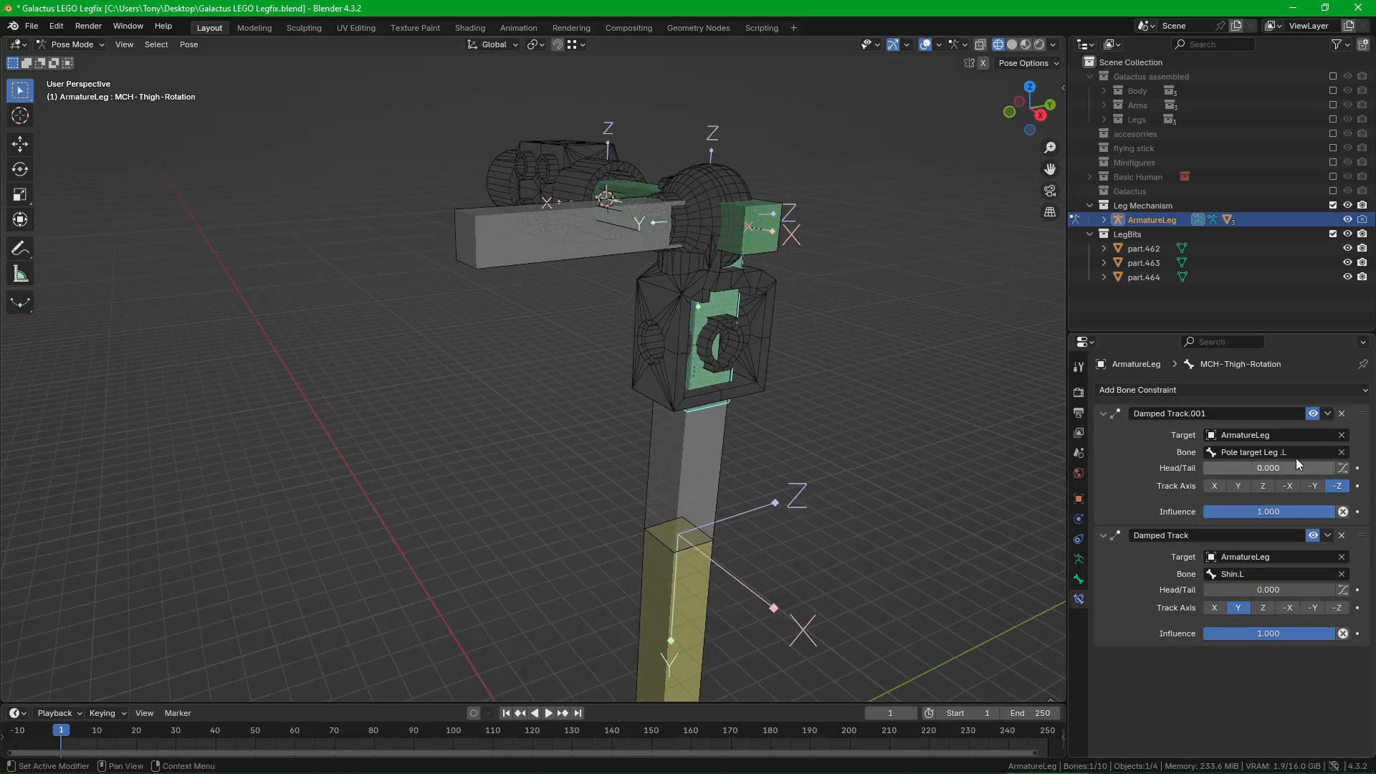
pyautogui.click(1343, 415)
pyautogui.click(1344, 414)
pyautogui.moveTo(803, 405); pyautogui.dragTo(764, 411, button='middle')
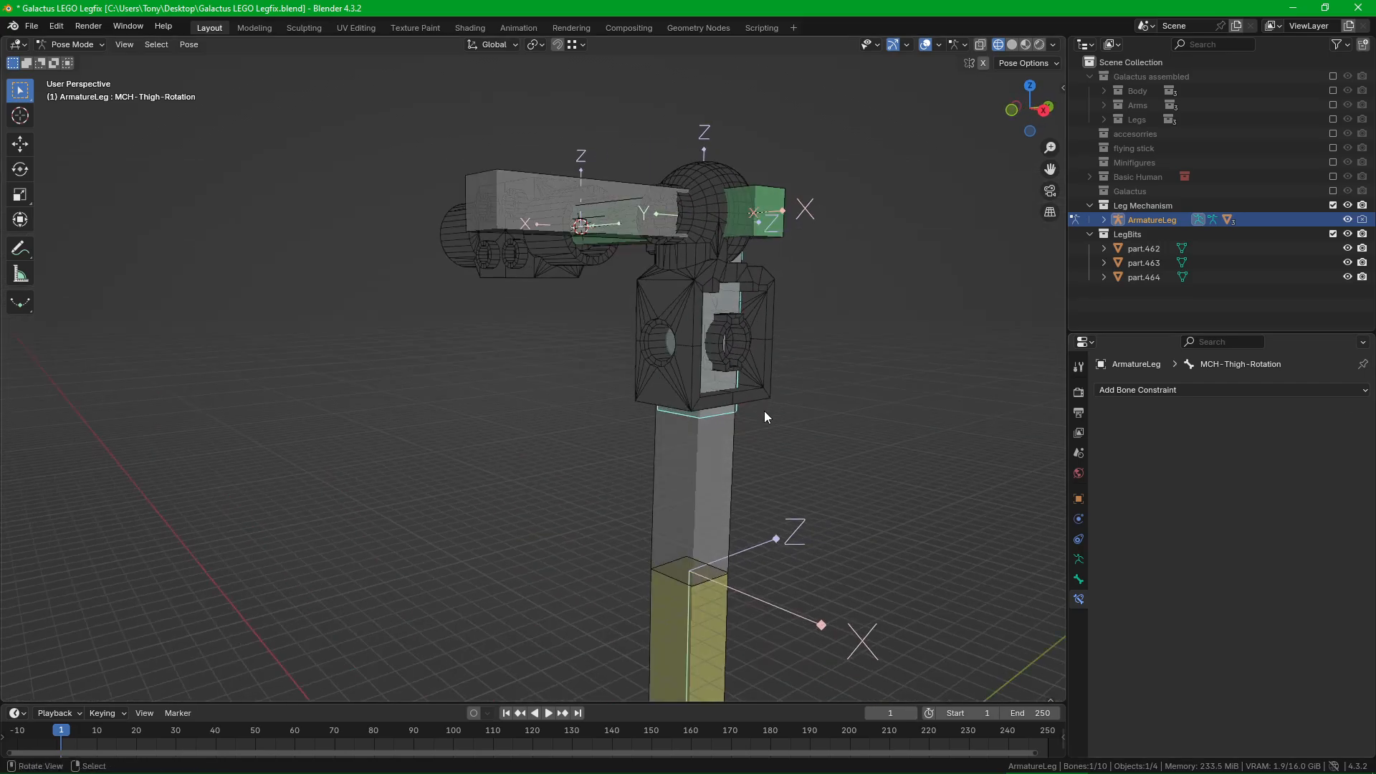
# Step: Add a Copy Rotation constraint to MCH-Thigh-Rotation with Thigh.L as the target bone, and deselect all bones
pyautogui.click(691, 466)
pyautogui.keyDown('shift'); pyautogui.click(714, 416); pyautogui.keyUp('shift')
pyautogui.hotkey('ctrl', 'shift', 'c')
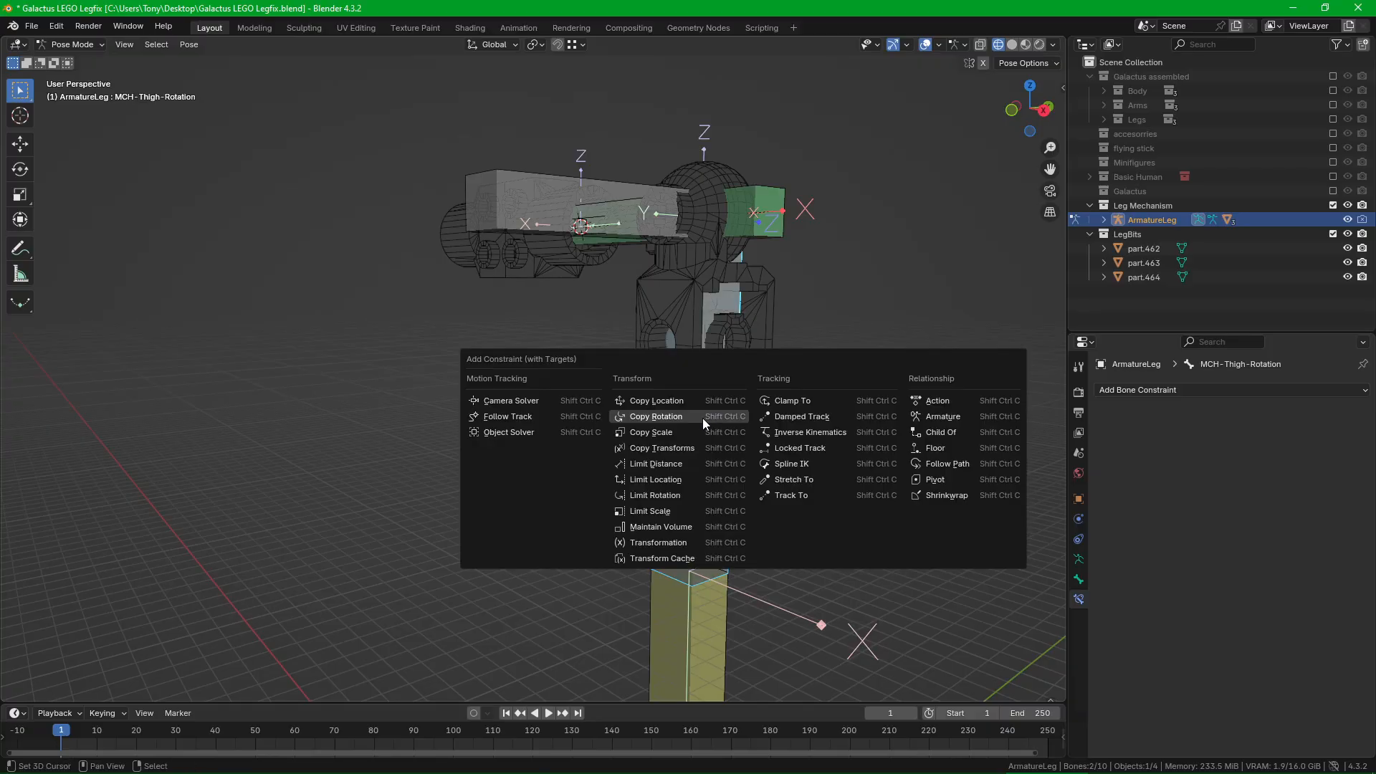
pyautogui.click(703, 418)
pyautogui.hotkey('alt', 'a')
# Step: Select the Foot IK Control Left bone and switch the armature from Rest Position to Pose Position
pyautogui.scroll(-5, 690, 457)
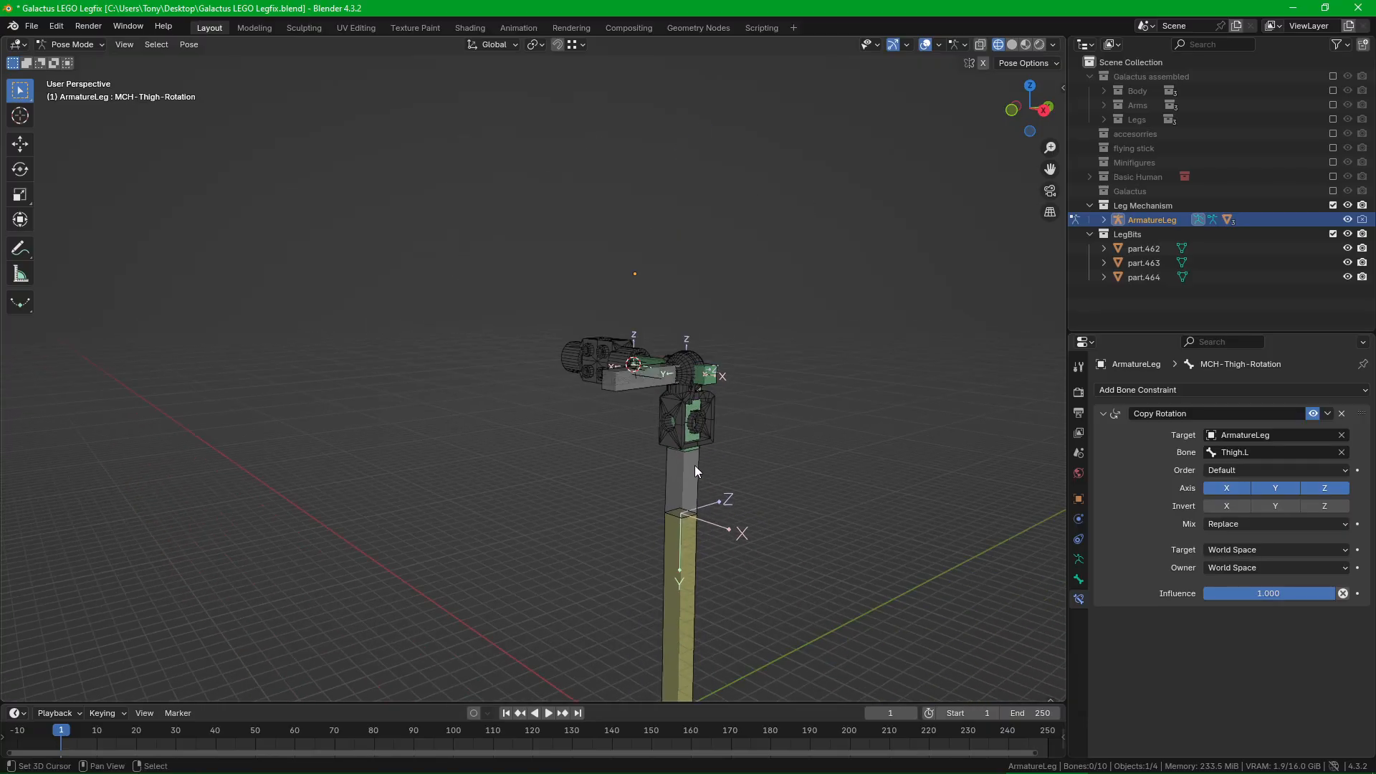
pyautogui.scroll(3, 694, 464)
pyautogui.scroll(-6, 688, 429)
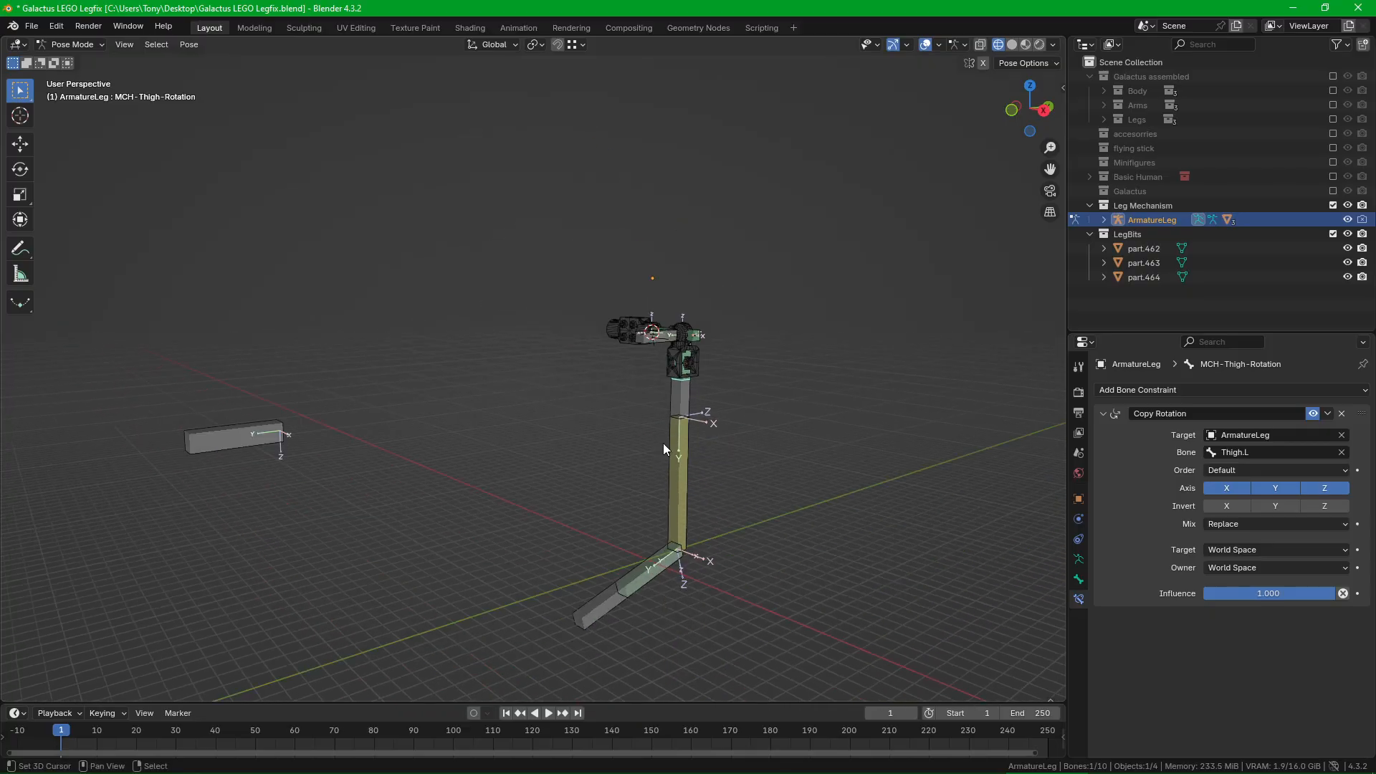
pyautogui.rightClick(629, 565)
pyautogui.moveTo(742, 513); pyautogui.dragTo(701, 529, button='middle')
pyautogui.press('g')
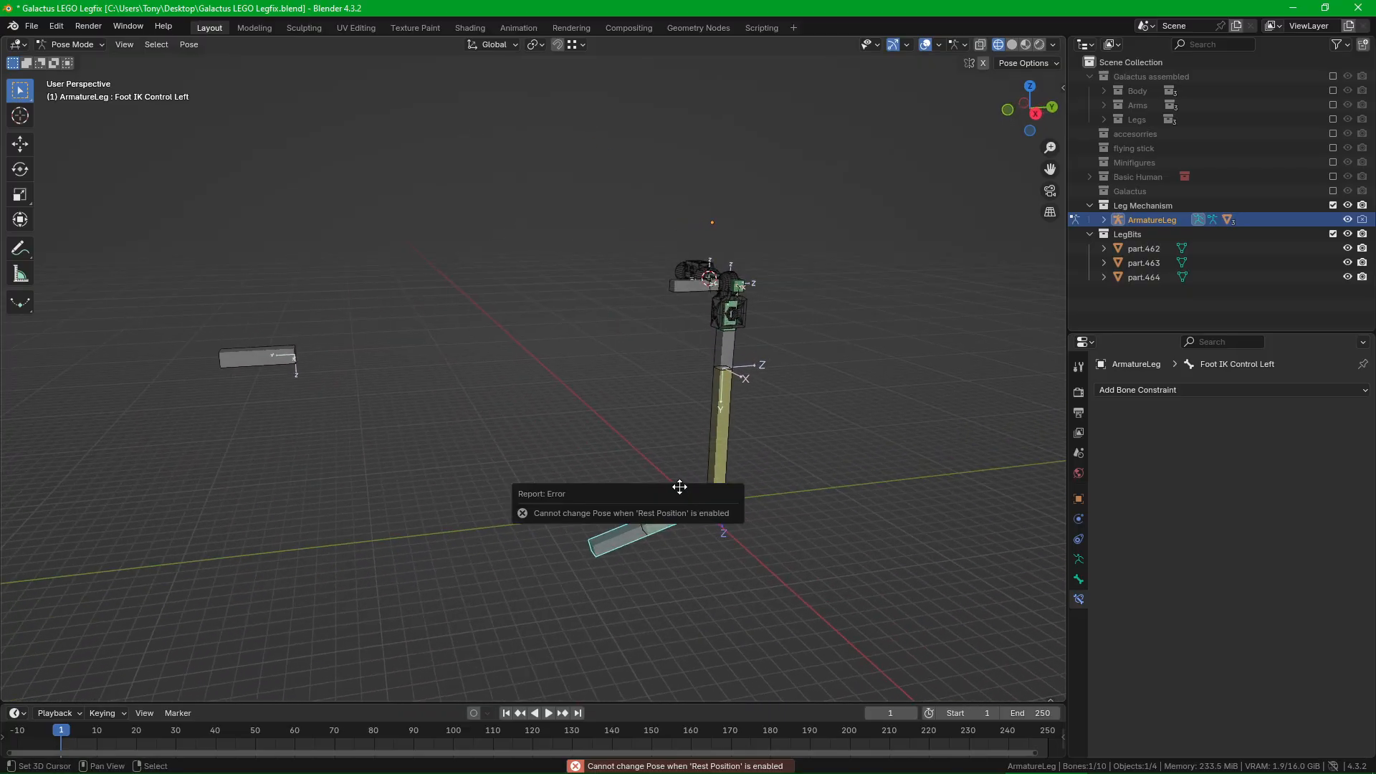
pyautogui.click(1081, 560)
pyautogui.click(1151, 433)
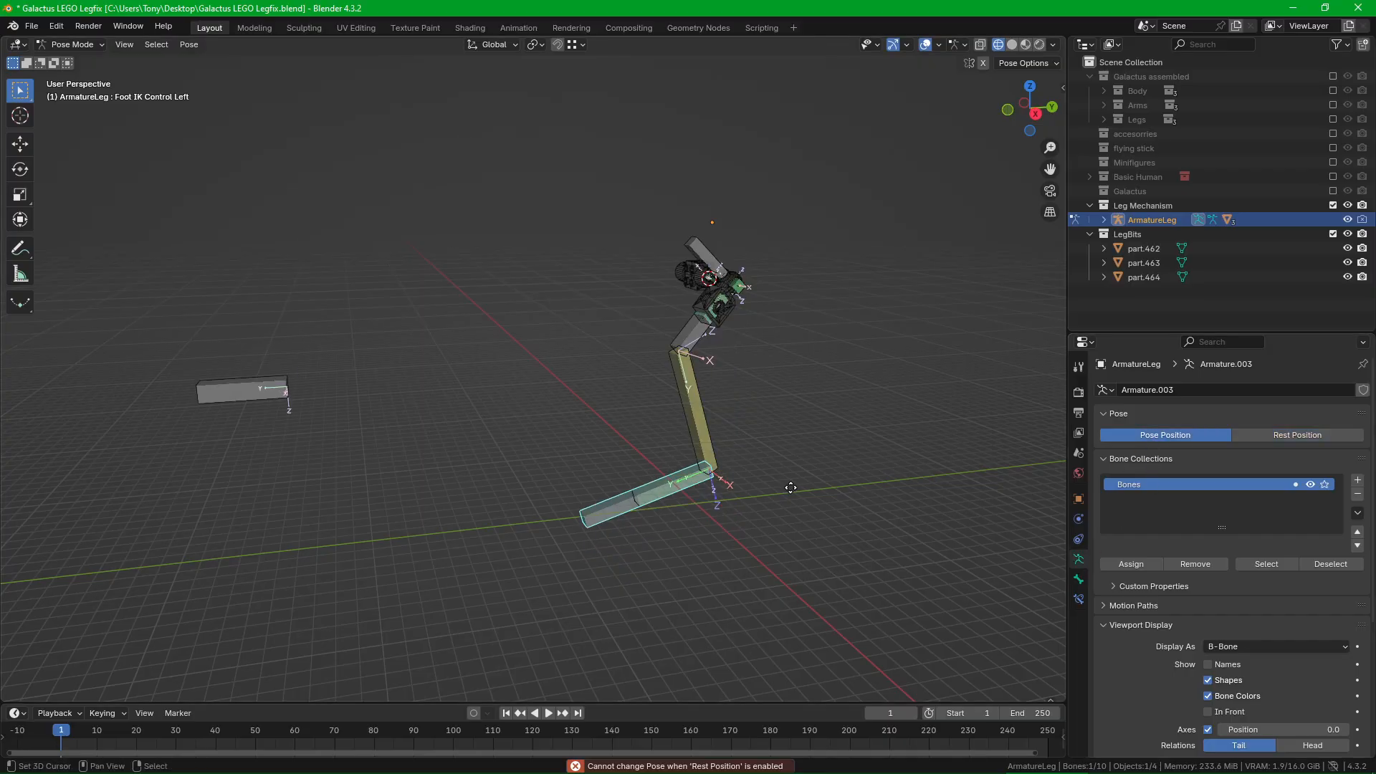
# Step: Reposition the left foot IK control freely to test how the thigh part follows the bending leg
pyautogui.press('g')
pyautogui.click(762, 455)
pyautogui.scroll(4, 676, 295)
pyautogui.keyDown('shift'); pyautogui.moveTo(677, 295); pyautogui.dragTo(782, 513, button='middle'); pyautogui.keyUp('shift')
pyautogui.press('g')
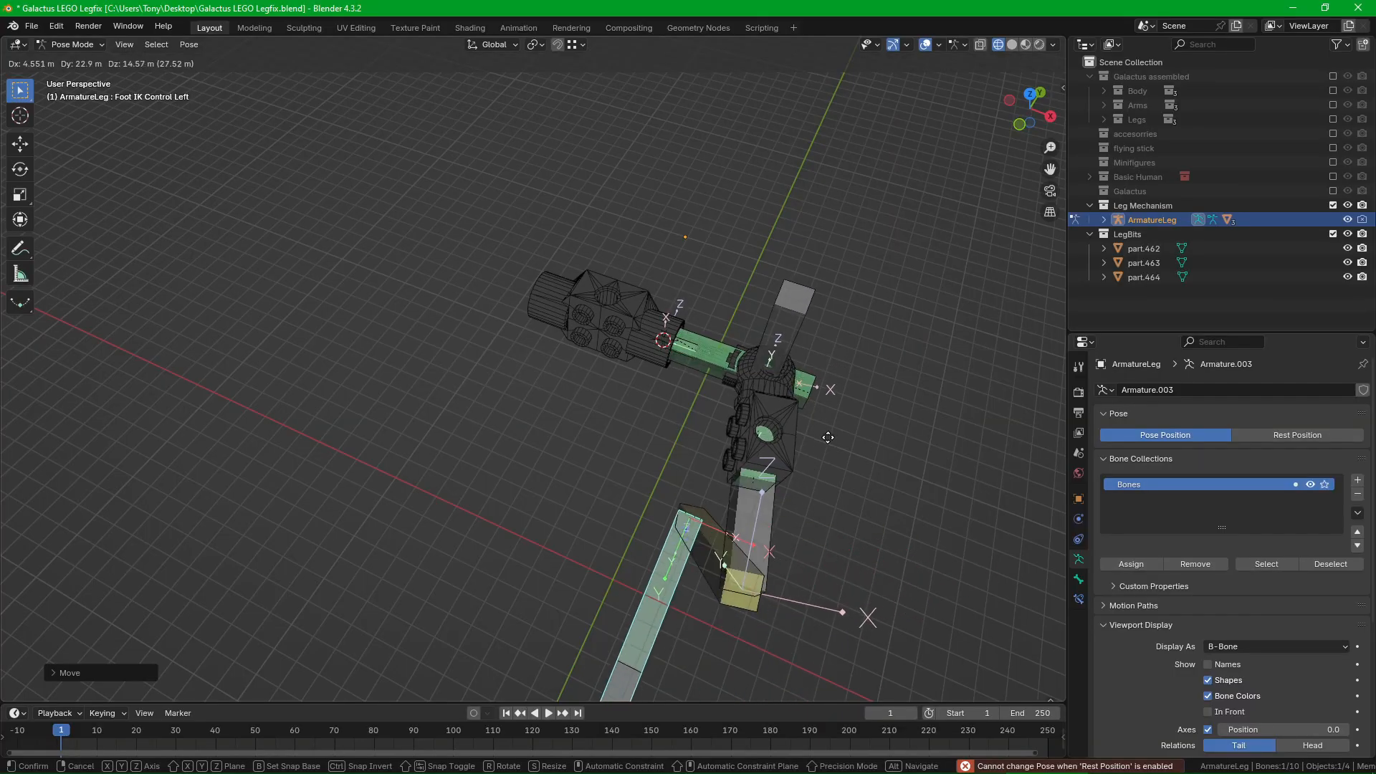
pyautogui.click(932, 423)
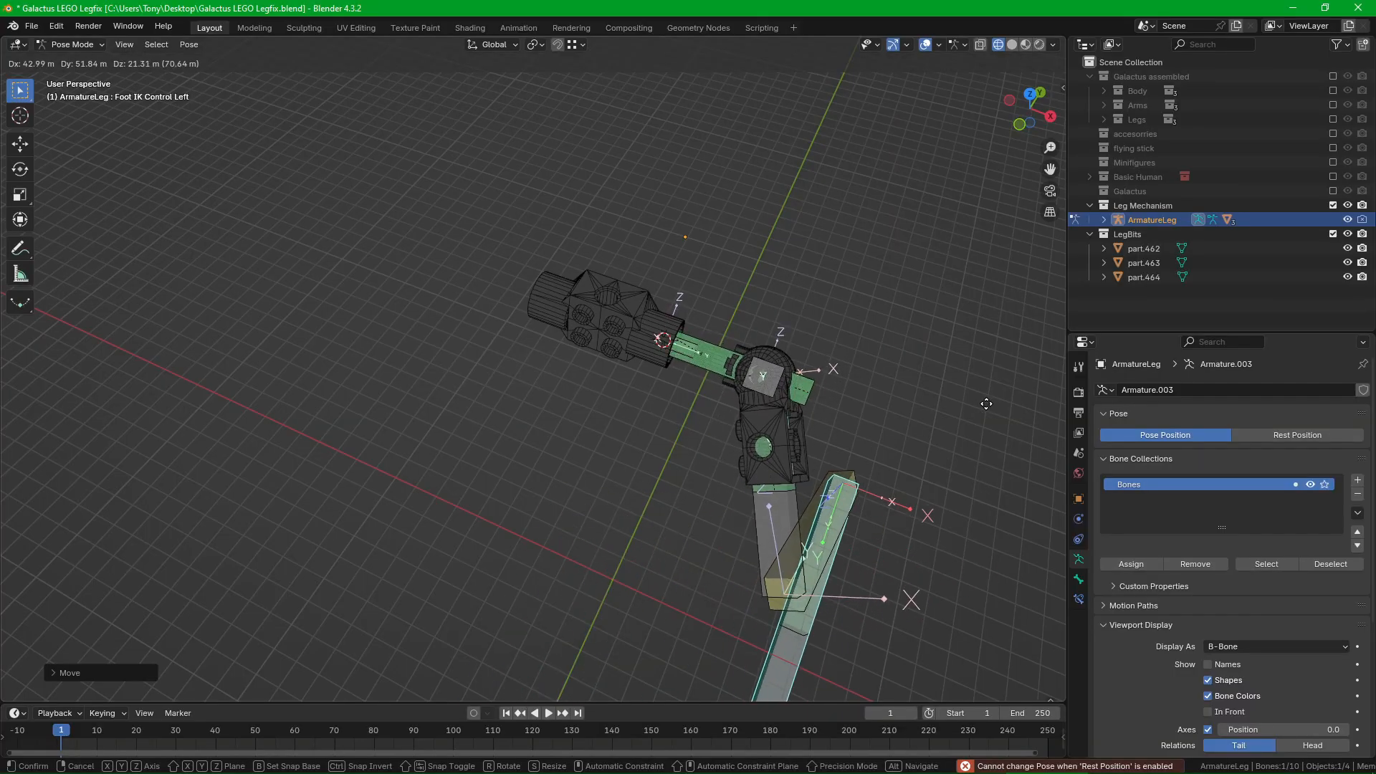
# Step: Hide the Thigh.L bone so the MCH-Thigh-Rotation bone inside the thigh part can be reached
pyautogui.moveTo(982, 406); pyautogui.dragTo(830, 390, button='middle')
pyautogui.click(694, 310)
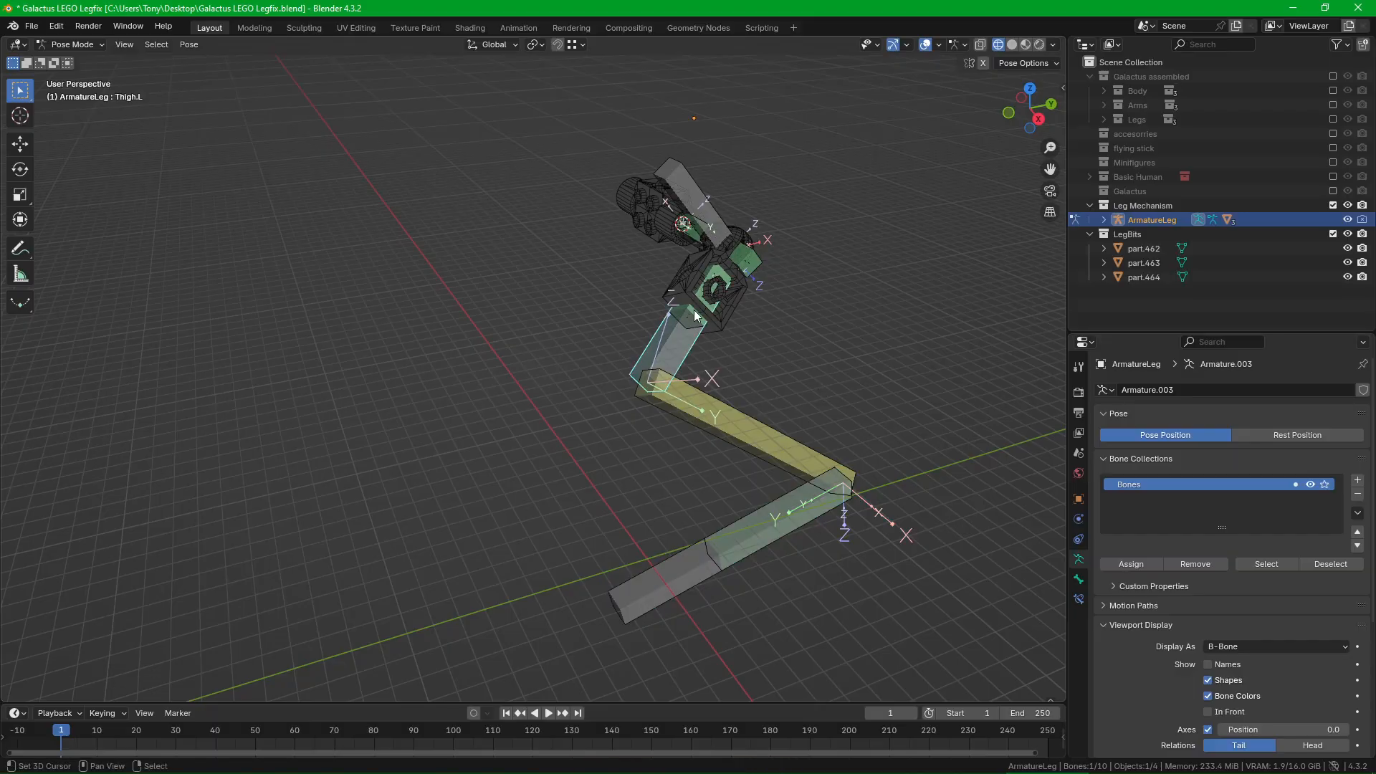
pyautogui.click(694, 310)
pyautogui.scroll(3, 694, 310)
pyautogui.keyDown('shift'); pyautogui.moveTo(694, 310); pyautogui.dragTo(699, 430, button='middle'); pyautogui.keyUp('shift')
pyautogui.click(702, 502)
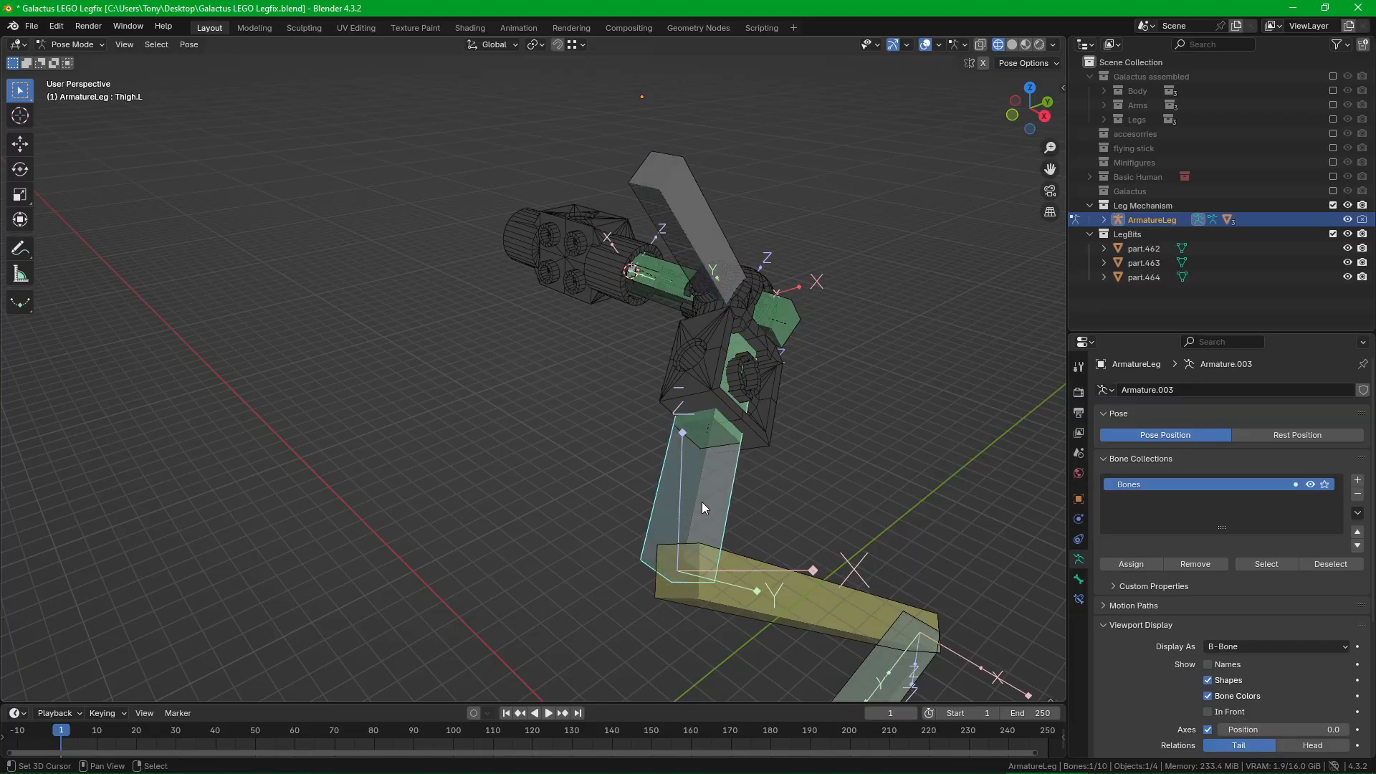
pyautogui.press('h')
# Step: Add a Damped Track constraint to MCH-Thigh-Rotation targeting Hip-Joint-Roll.Left.001, and show the bone's constraint settings
pyautogui.click(683, 221)
pyautogui.click(682, 221)
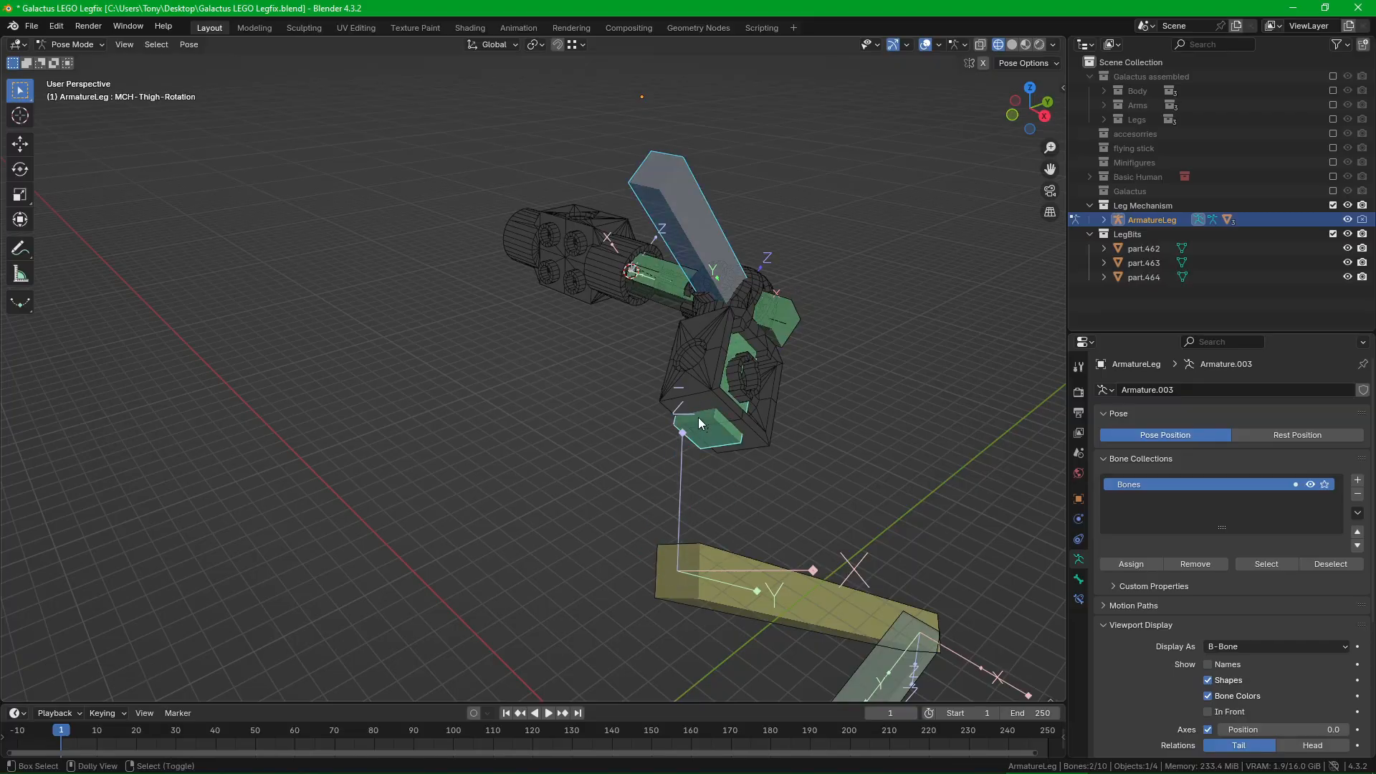
pyautogui.hotkey('shift', 'ctrl', 'c')
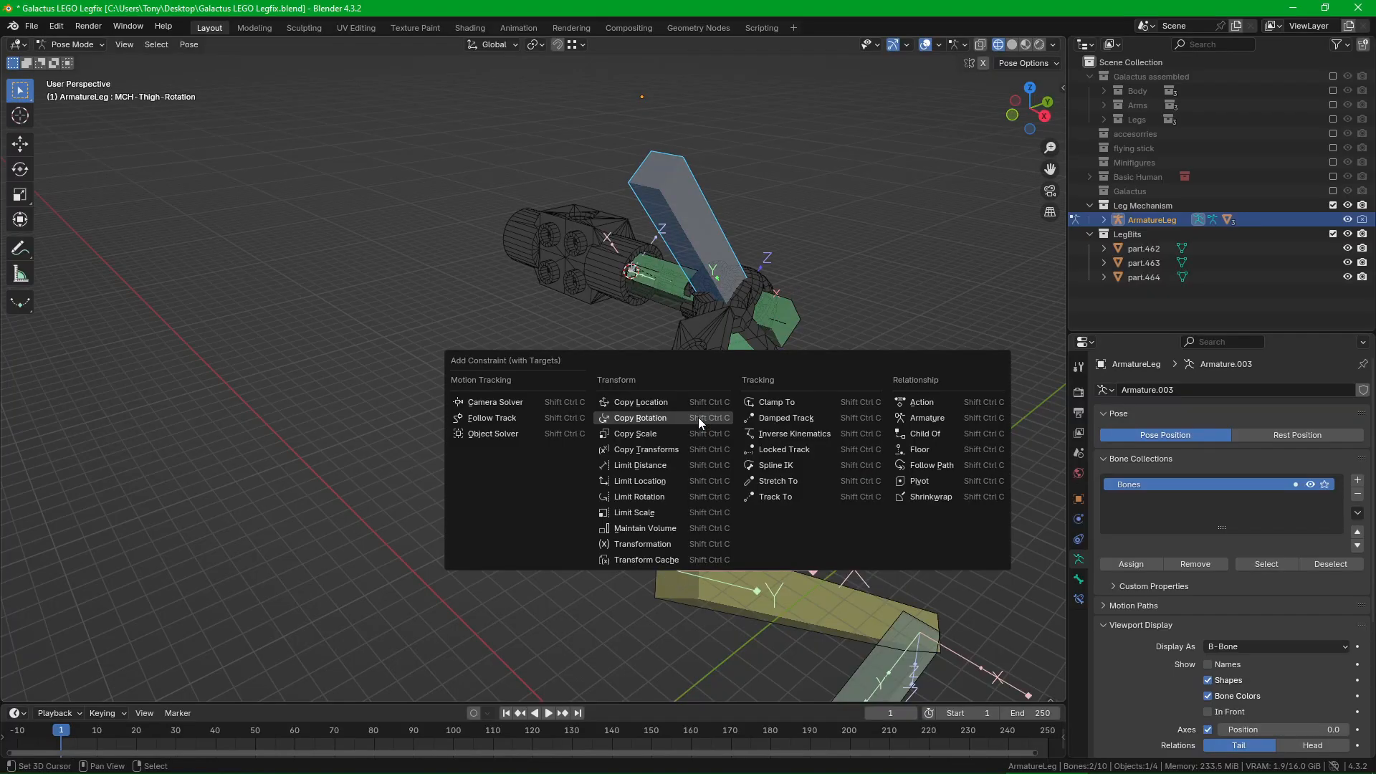
pyautogui.click(808, 418)
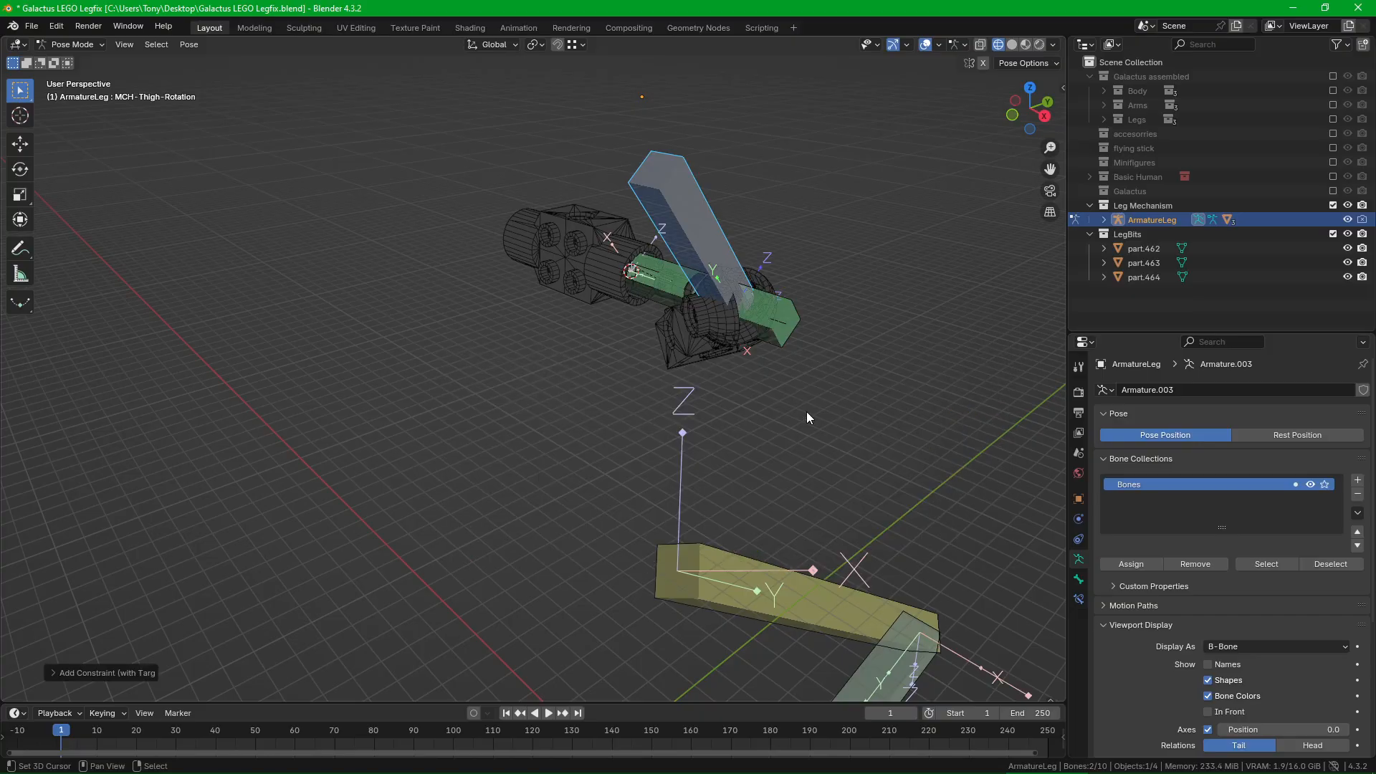
pyautogui.click(1079, 580)
pyautogui.click(1078, 579)
pyautogui.click(1079, 599)
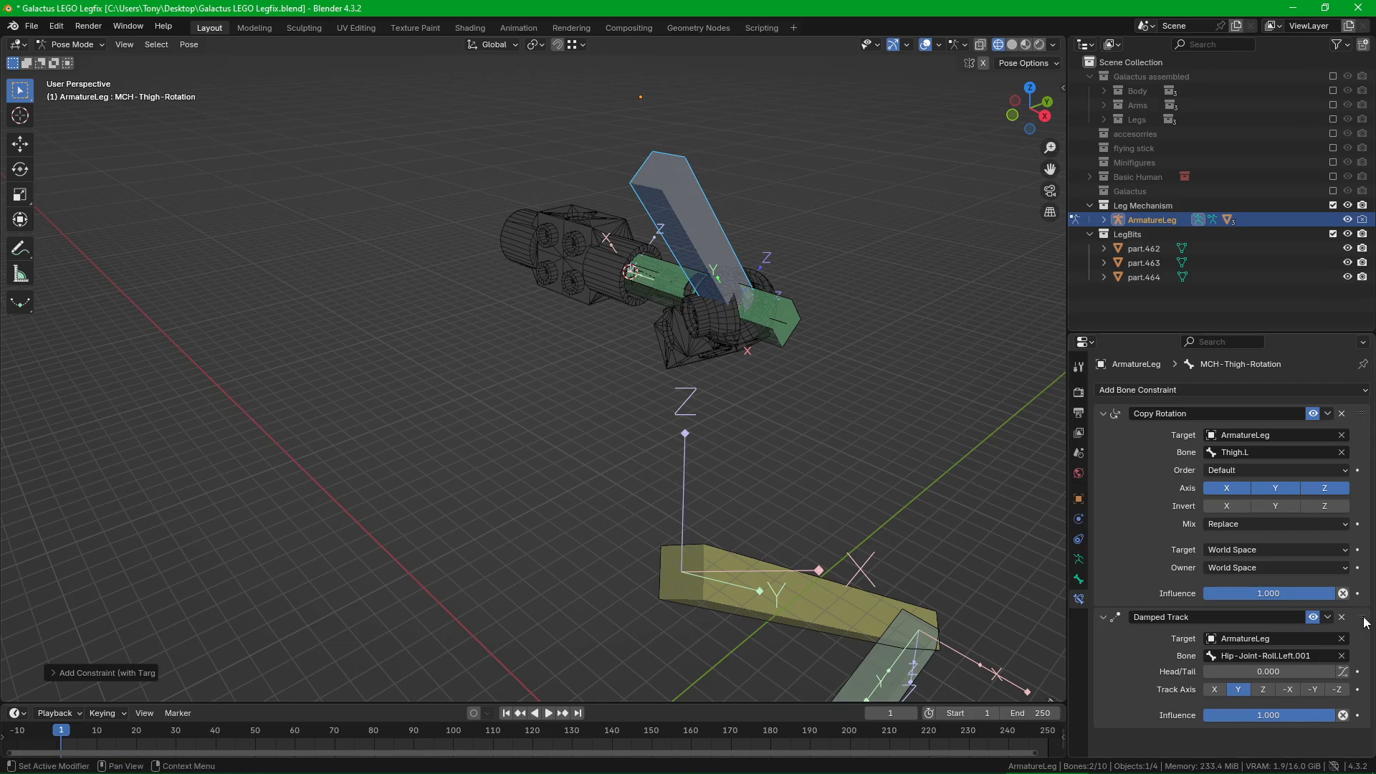
# Step: Place Damped Track above Copy Rotation with Head/Tail 1.000 and track axis -Z, and disable Copy Rotation
pyautogui.moveTo(1349, 618); pyautogui.dragTo(1306, 405)
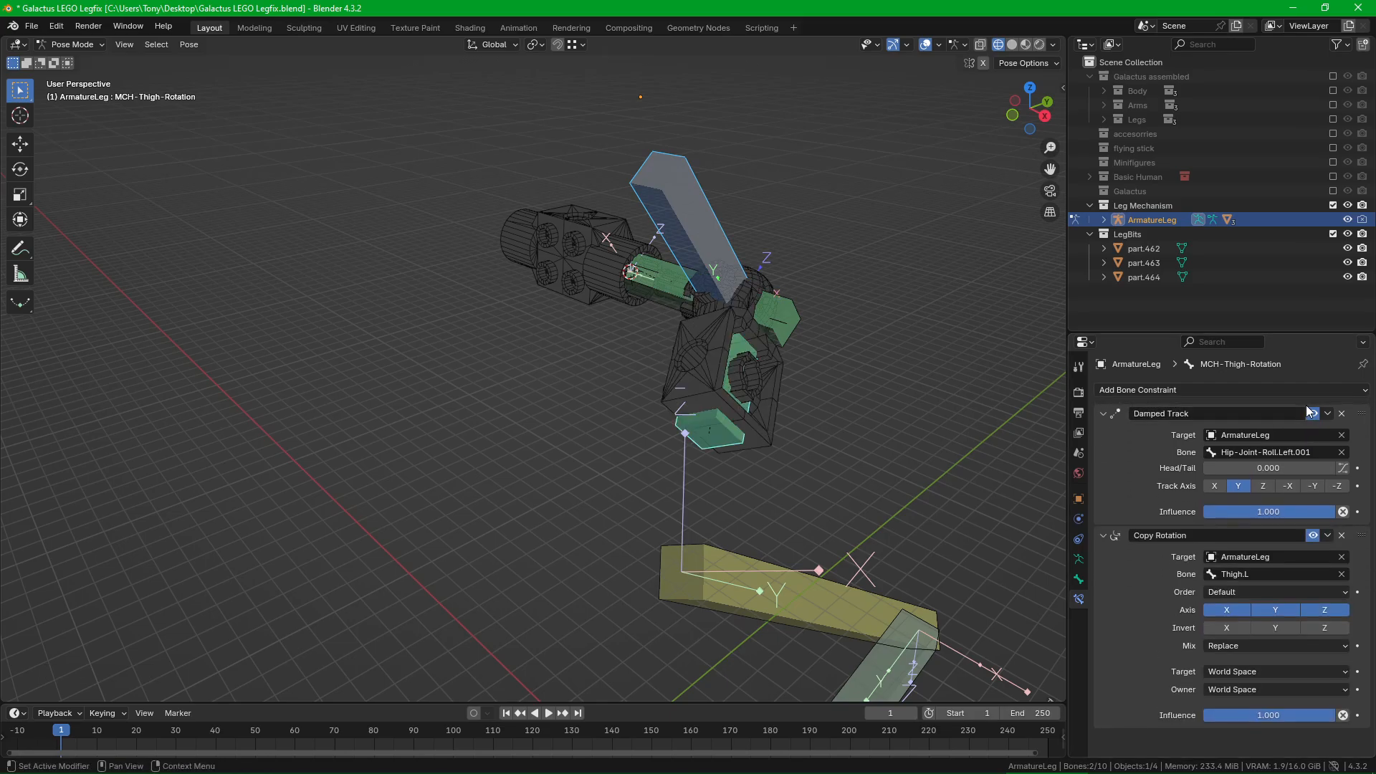
pyautogui.click(1336, 487)
pyautogui.moveTo(1244, 463); pyautogui.dragTo(1335, 463)
pyautogui.click(1313, 537)
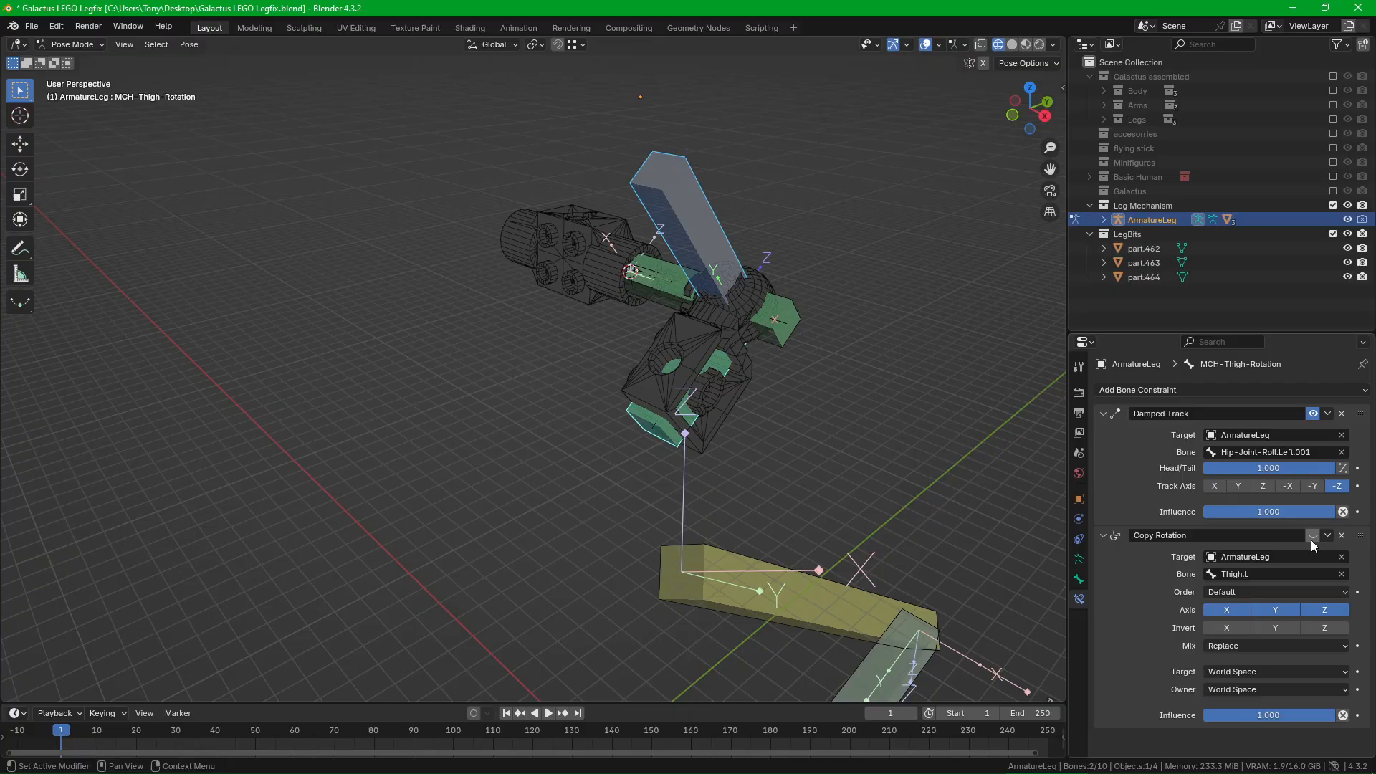
pyautogui.click(1265, 488)
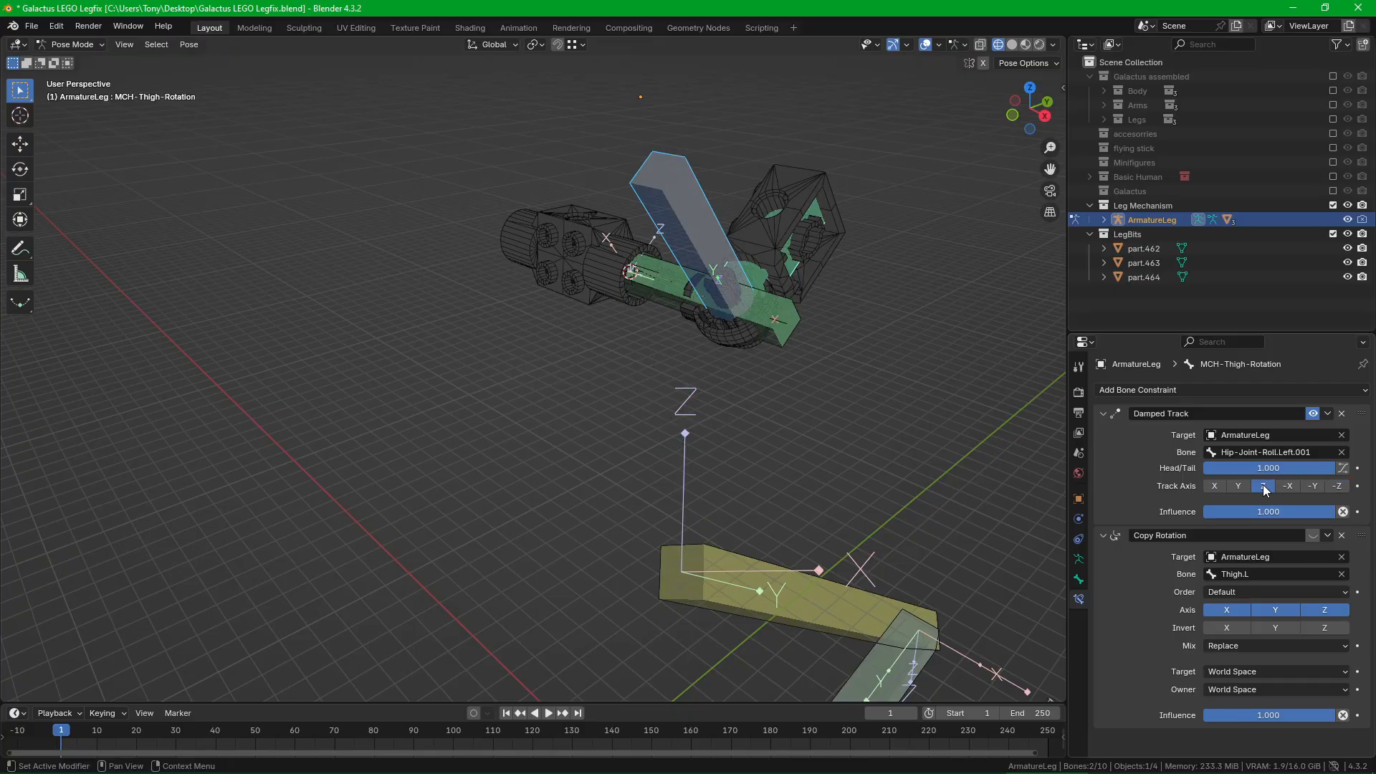
pyautogui.click(1337, 486)
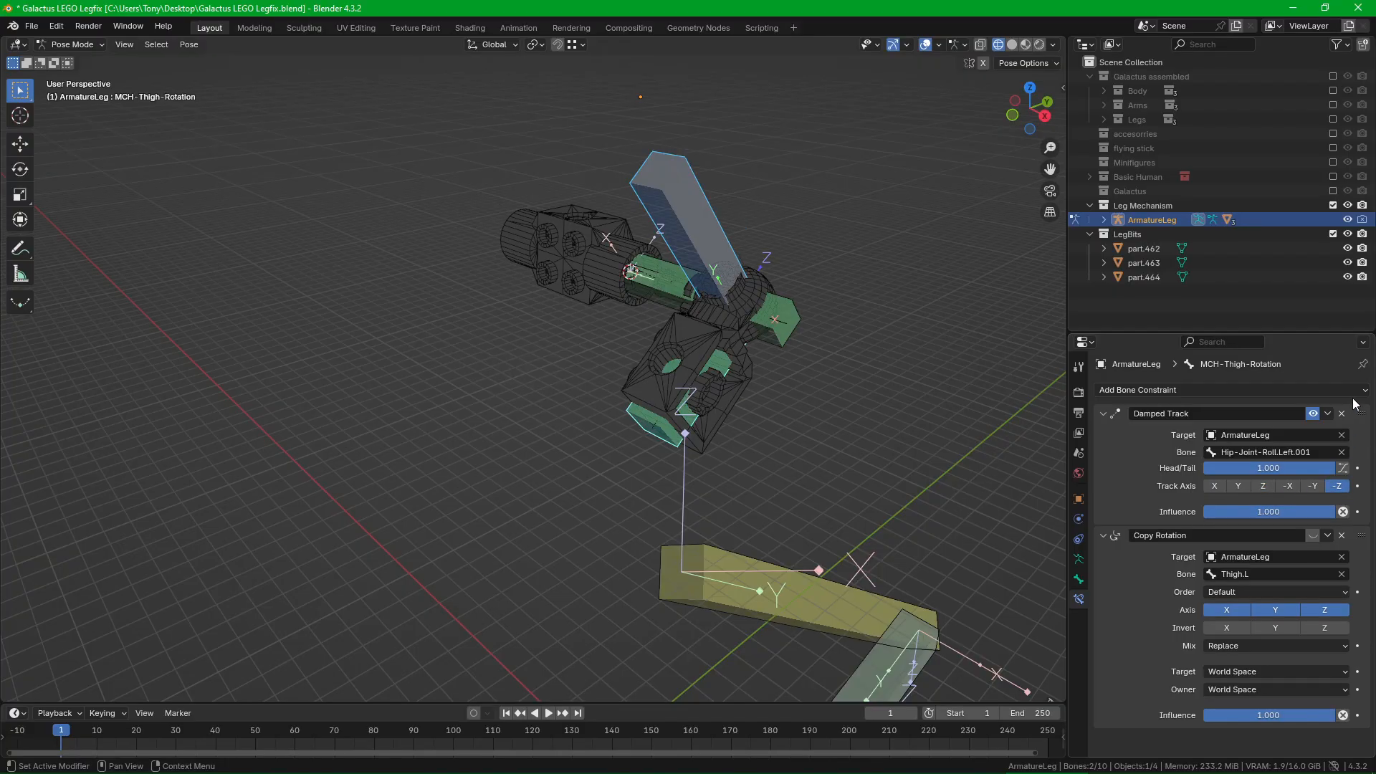
# Step: Move Damped Track below Copy Rotation, and re-enable Copy Rotation with its target and owner spaces set to Local With Parent
pyautogui.moveTo(1362, 415); pyautogui.dragTo(1336, 632)
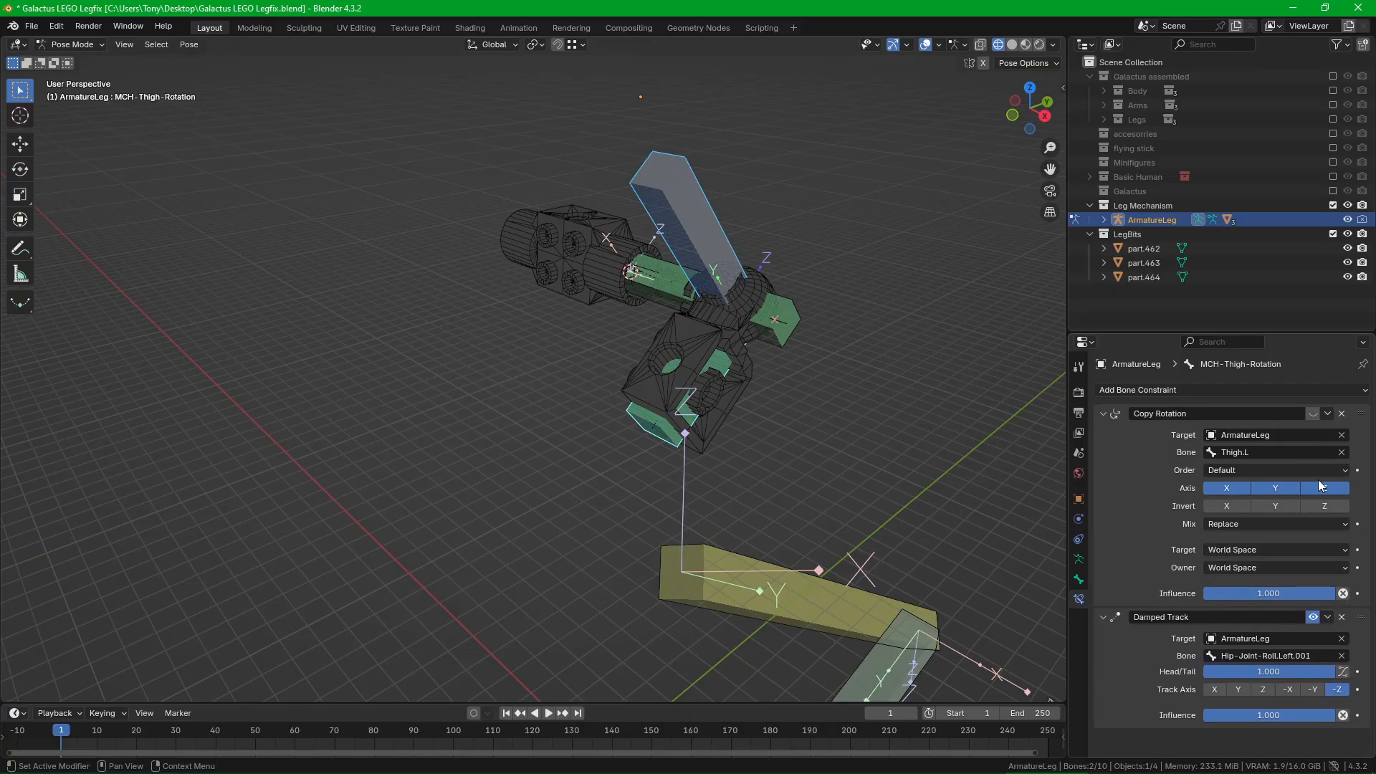
pyautogui.click(1262, 551)
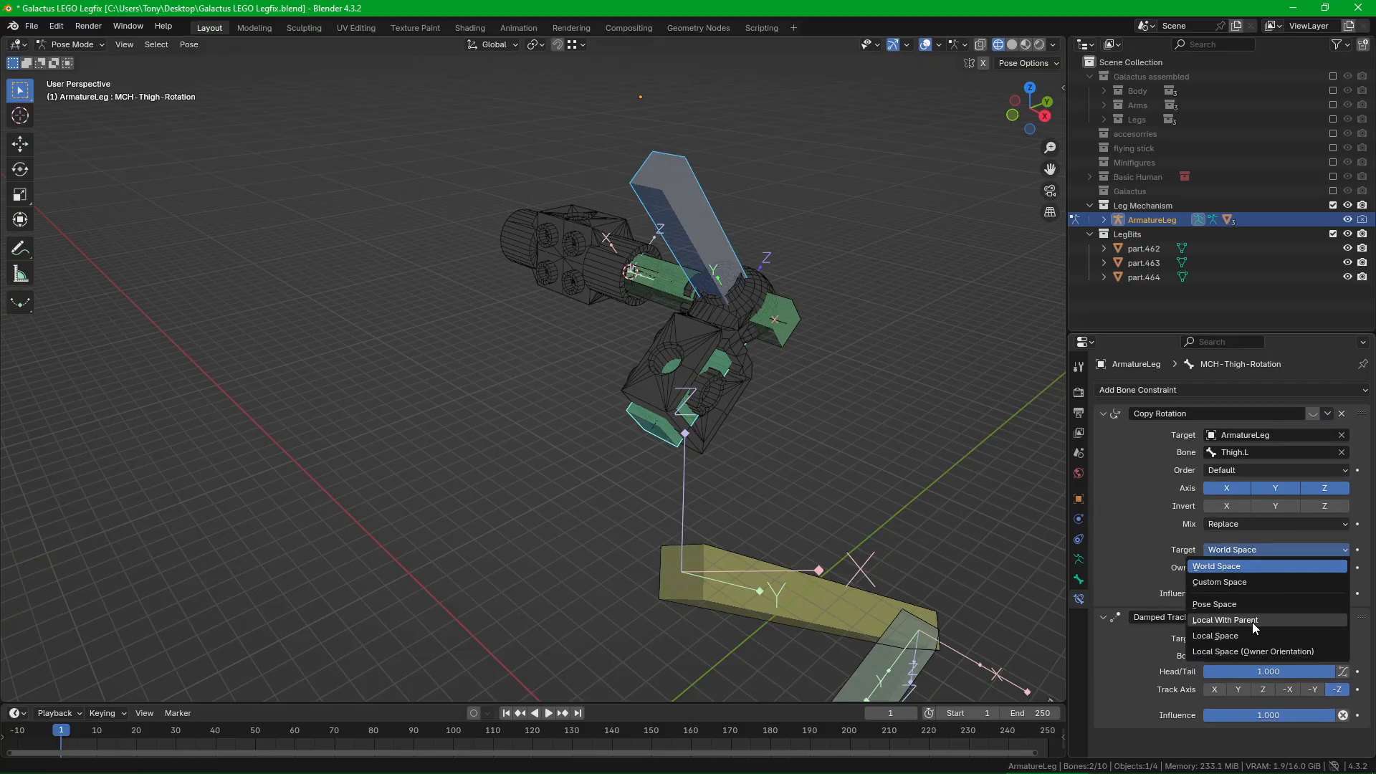
pyautogui.click(1253, 621)
pyautogui.click(1268, 566)
pyautogui.click(1263, 638)
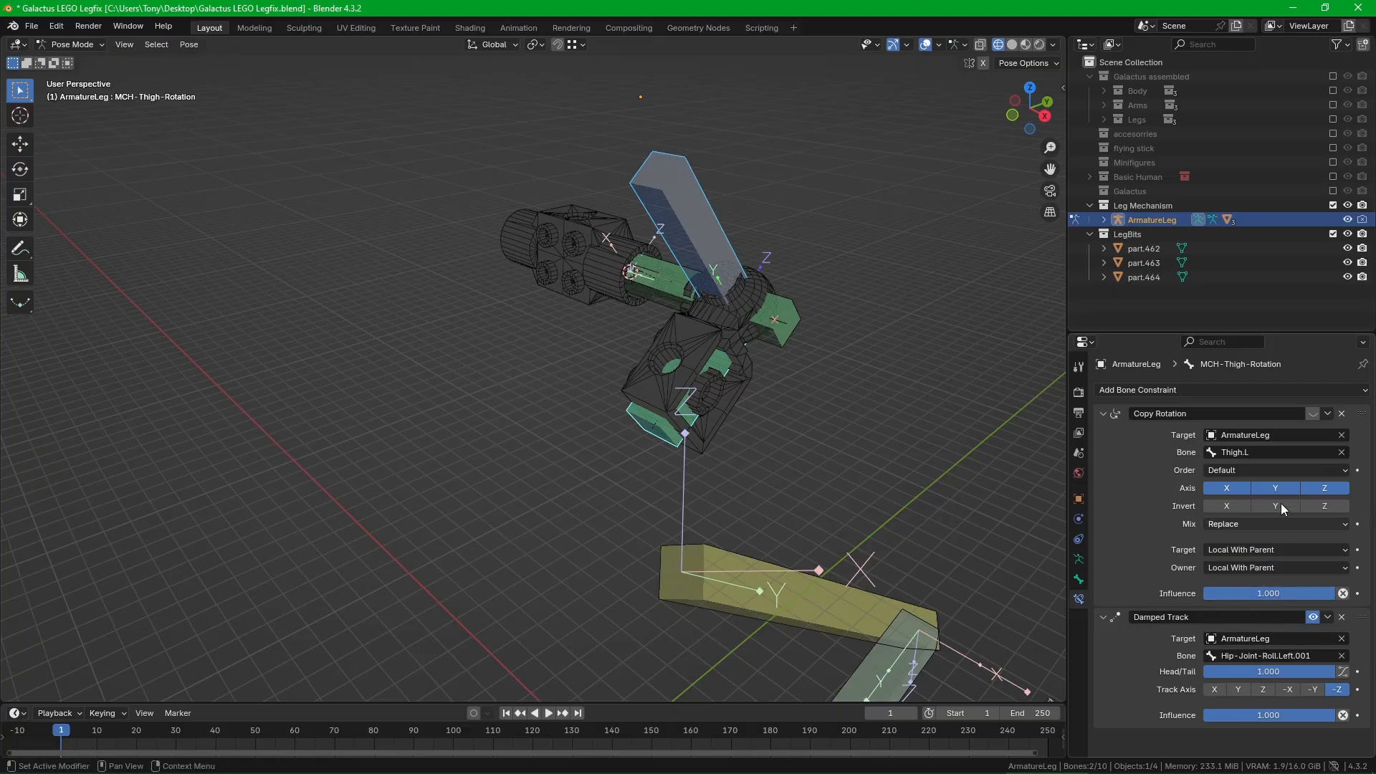
pyautogui.click(1306, 413)
pyautogui.press('Return')
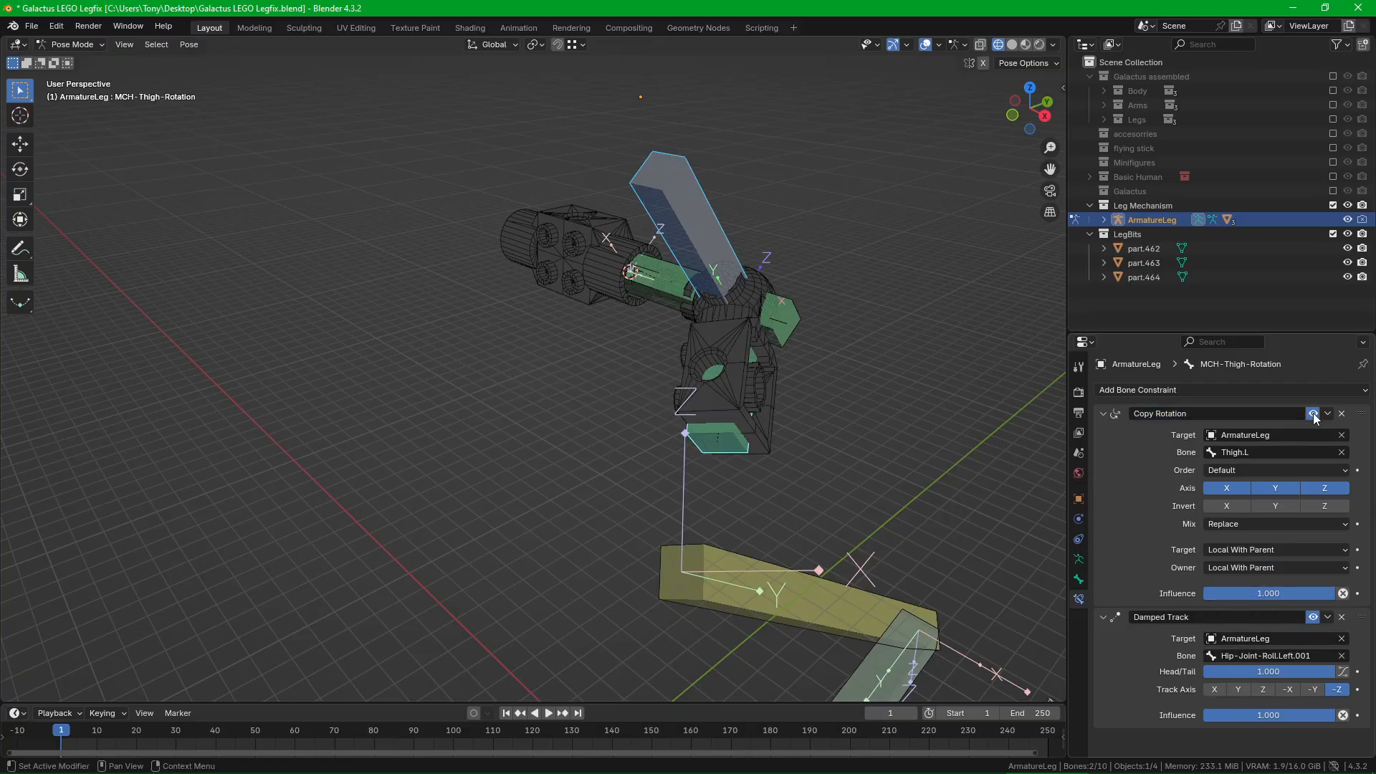
# Step: Examine the thigh part up close, comparing it with the Damped Track constraint switched off and on
pyautogui.moveTo(835, 437); pyautogui.dragTo(942, 467, button='middle')
pyautogui.moveTo(749, 326); pyautogui.dragTo(773, 423, button='middle')
pyautogui.scroll(2, 772, 310)
pyautogui.hotkey('alt', 'shift', 'z')
pyautogui.hotkey('alt', 'shift', 'z')
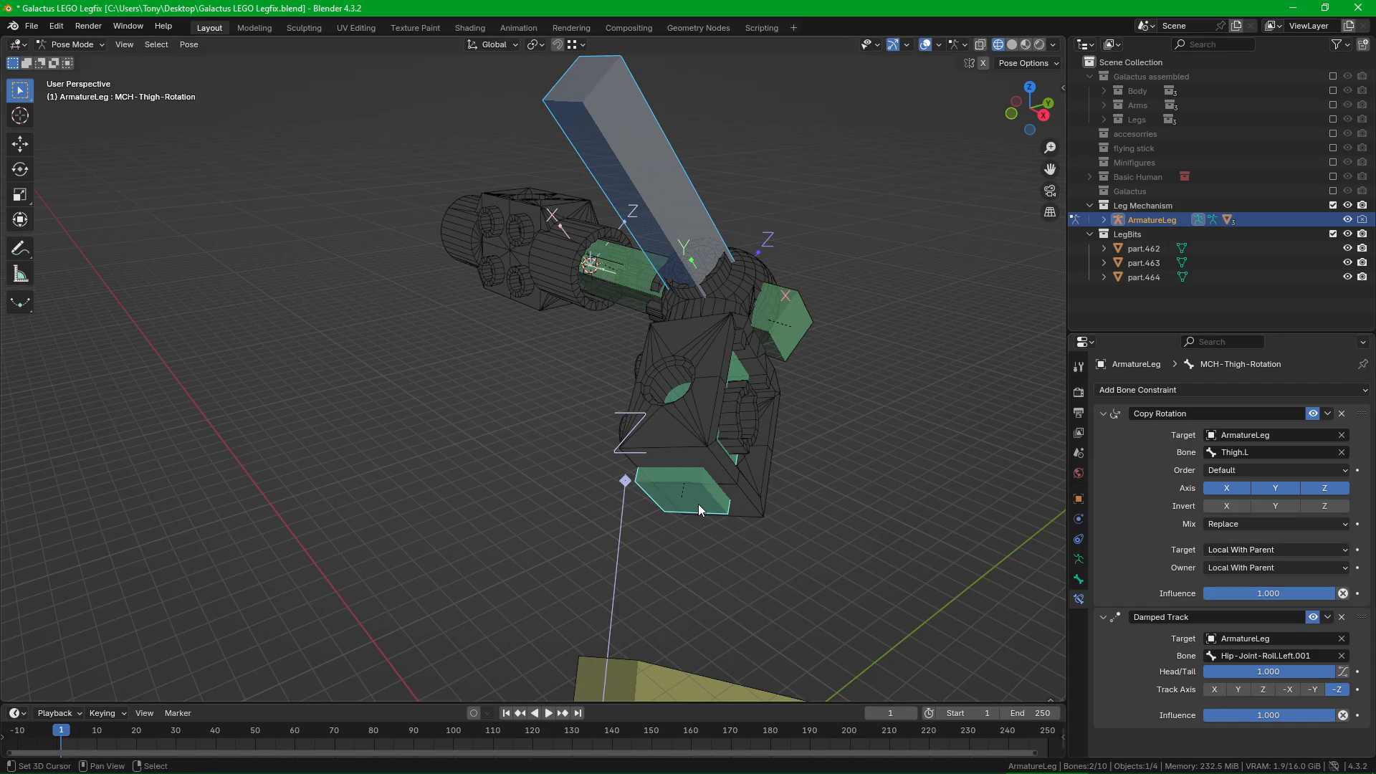
pyautogui.click(1313, 618)
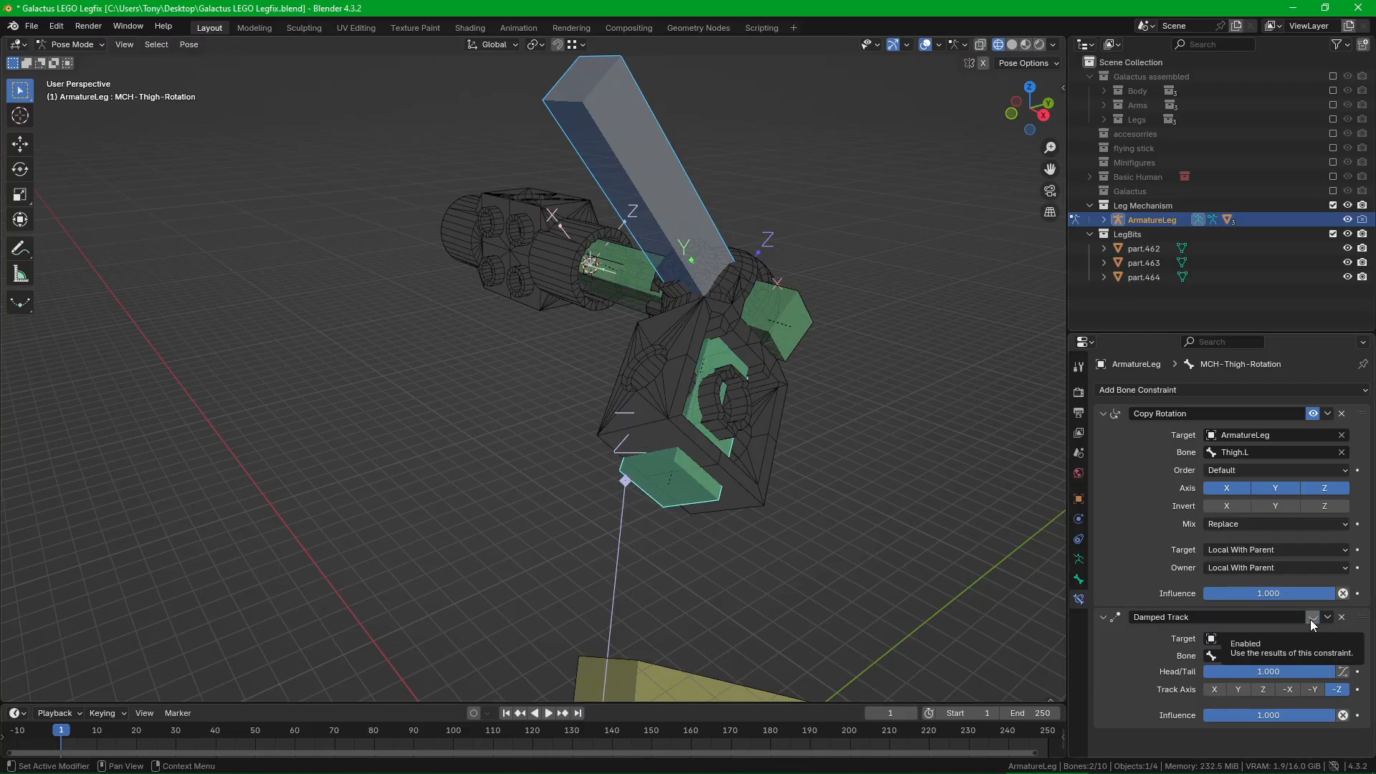
pyautogui.click(1312, 618)
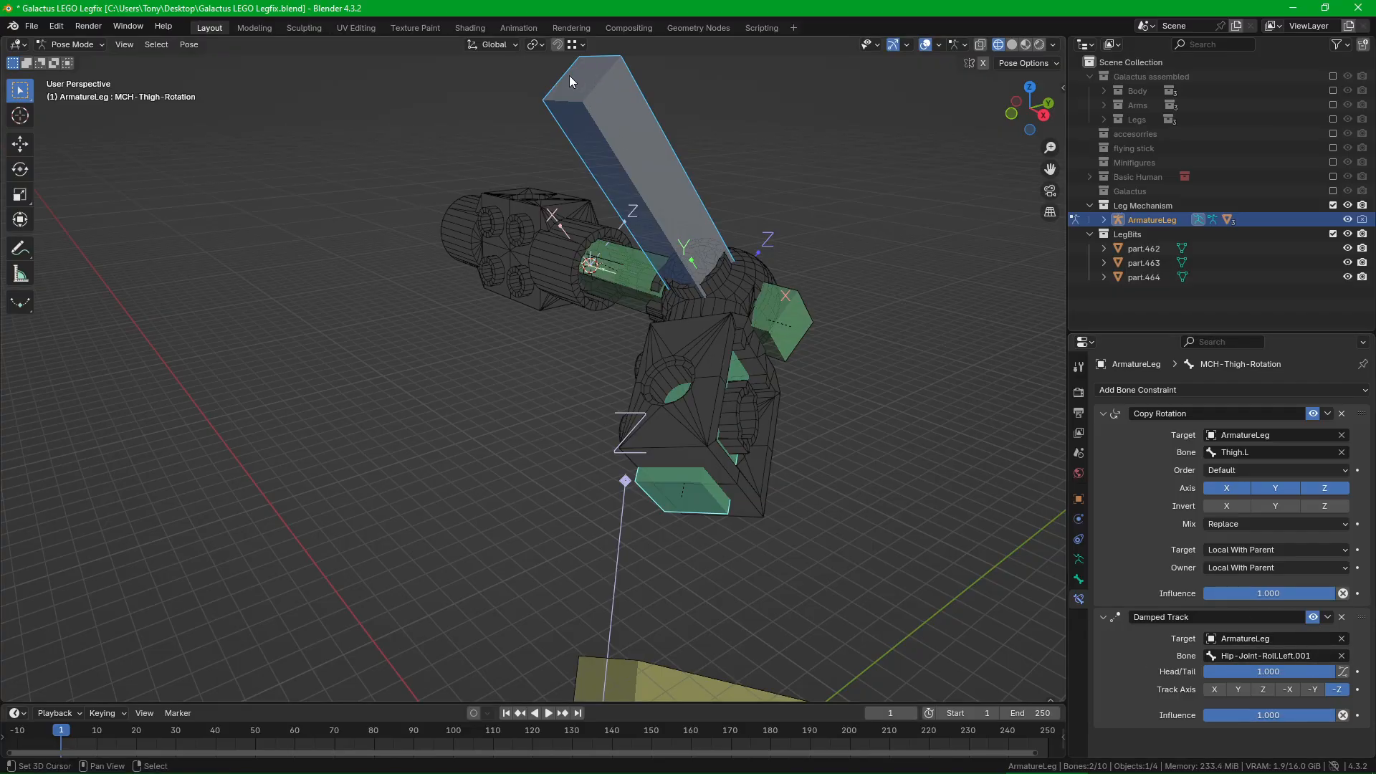
# Step: Check the constraints on Hip-Joint-Roll.Left.001 and Hip-Joint-Roll.Left, and unhide all hidden bones
pyautogui.click(618, 124)
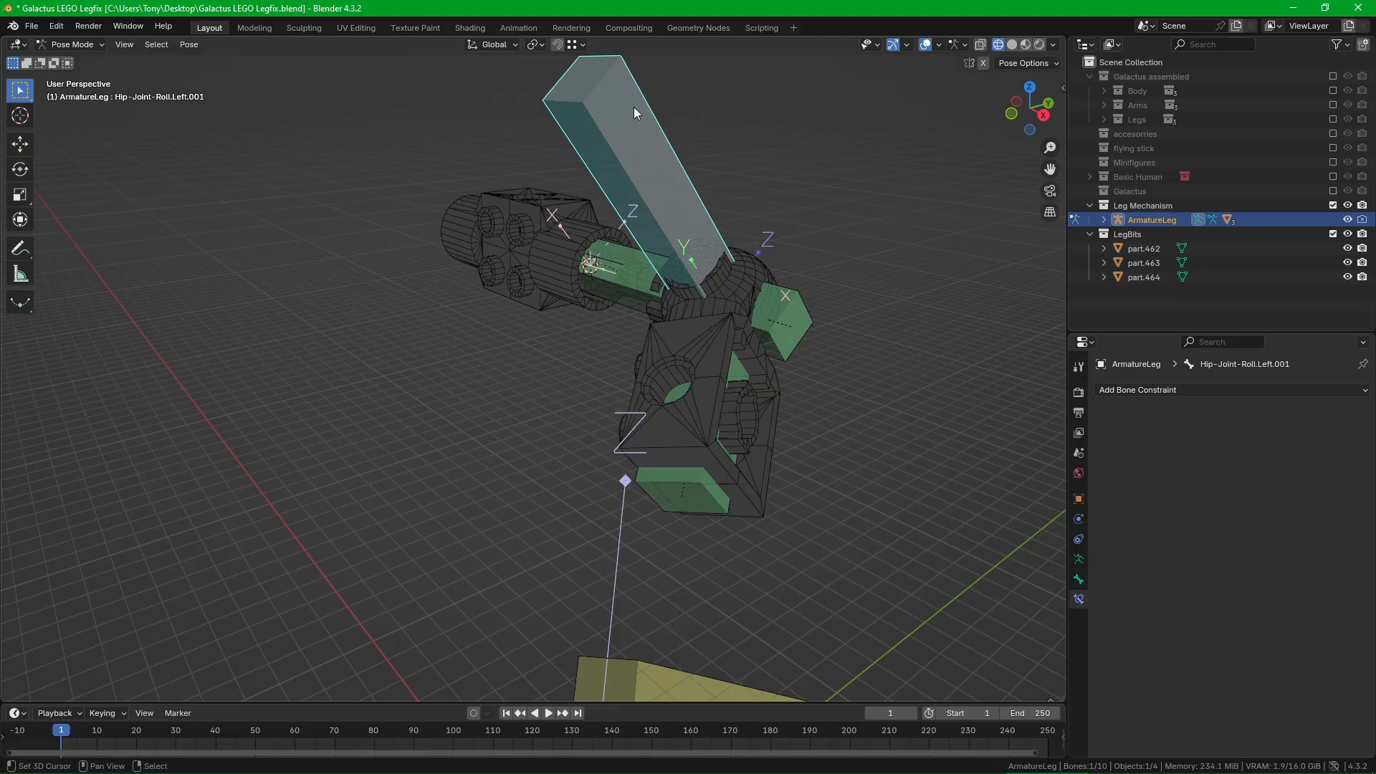
pyautogui.click(796, 306)
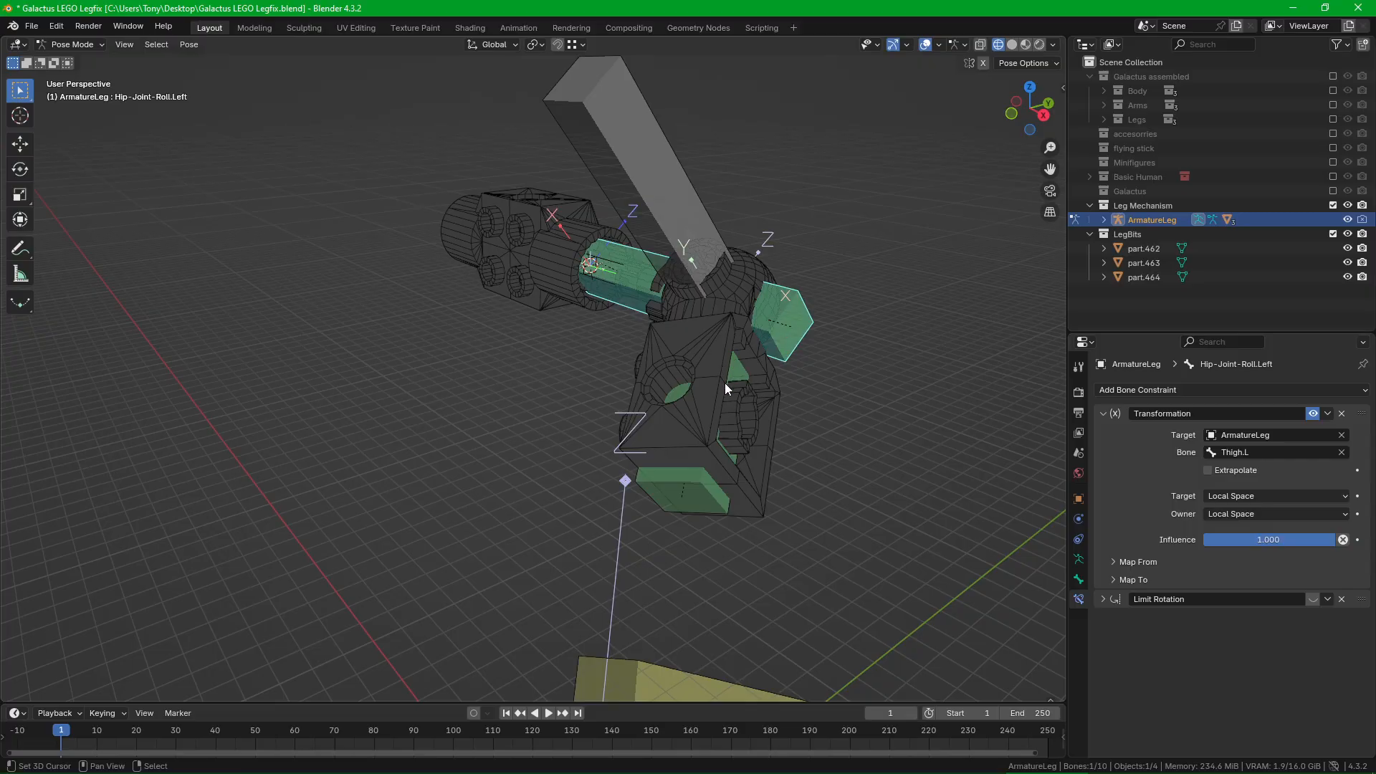
pyautogui.scroll(-5, 727, 384)
pyautogui.keyDown('shift'); pyautogui.moveTo(749, 424); pyautogui.dragTo(787, 451, button='middle'); pyautogui.keyUp('shift')
pyautogui.hotkey('alt', 'h')
pyautogui.scroll(-3, 738, 505)
pyautogui.keyDown('shift'); pyautogui.moveTo(723, 507); pyautogui.dragTo(717, 410, button='middle'); pyautogui.keyUp('shift')
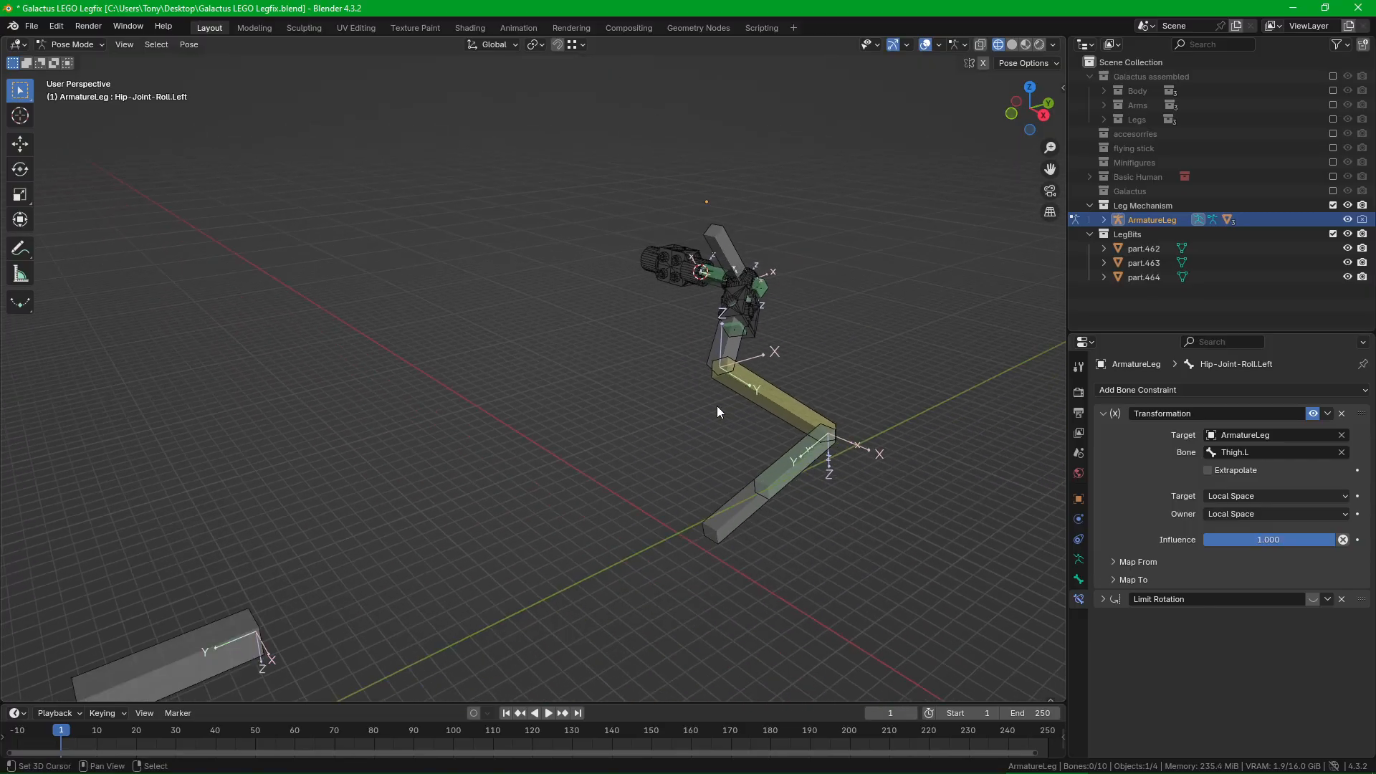
# Step: Select the left leg's pole target and move it along the global X axis to test the thigh's rotation
pyautogui.keyDown('shift'); pyautogui.moveTo(440, 579); pyautogui.dragTo(550, 596, button='middle'); pyautogui.keyUp('shift')
pyautogui.rightClick(449, 653)
pyautogui.moveTo(656, 535); pyautogui.dragTo(765, 502, button='middle')
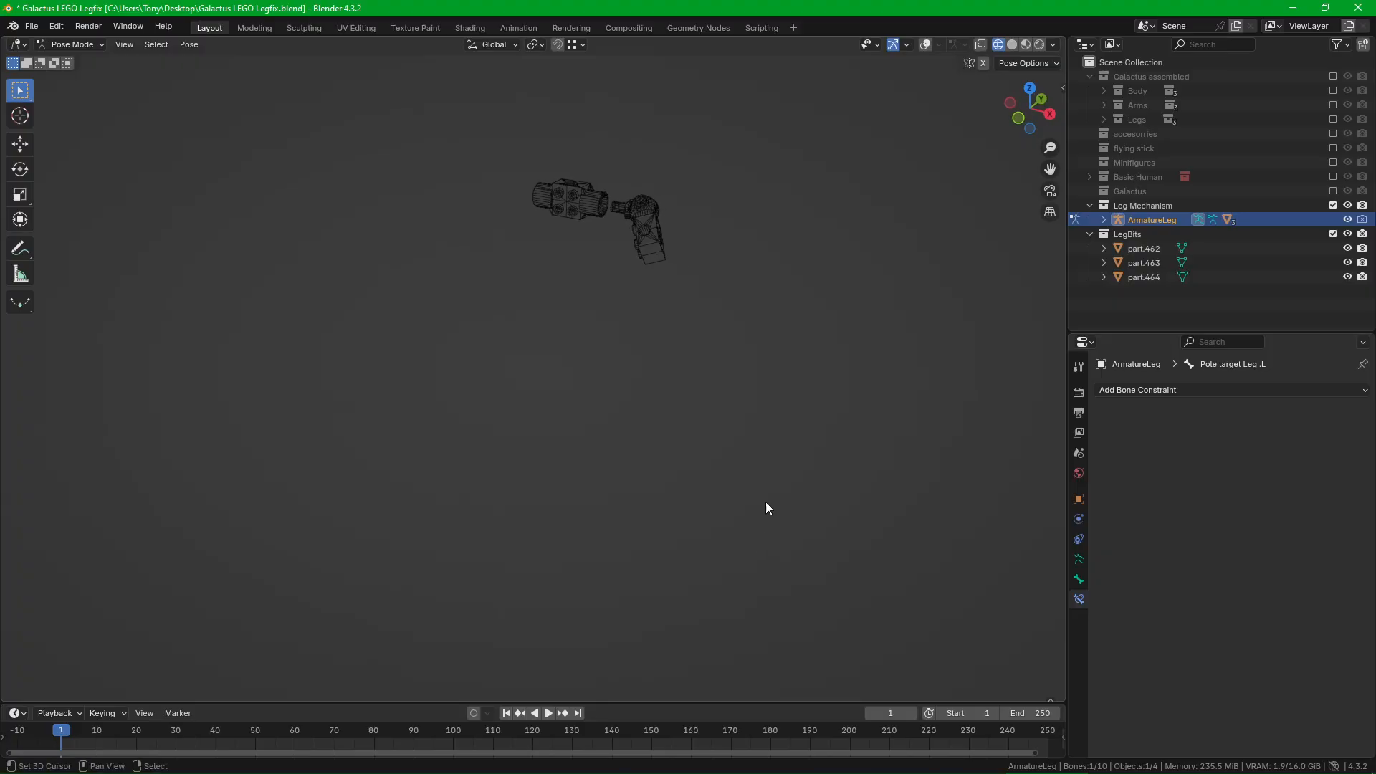
pyautogui.scroll(-2, 631, 494)
pyautogui.keyDown('shift'); pyautogui.moveTo(588, 494); pyautogui.dragTo(625, 411, button='middle'); pyautogui.keyUp('shift')
pyautogui.press('g')
pyautogui.press('x')
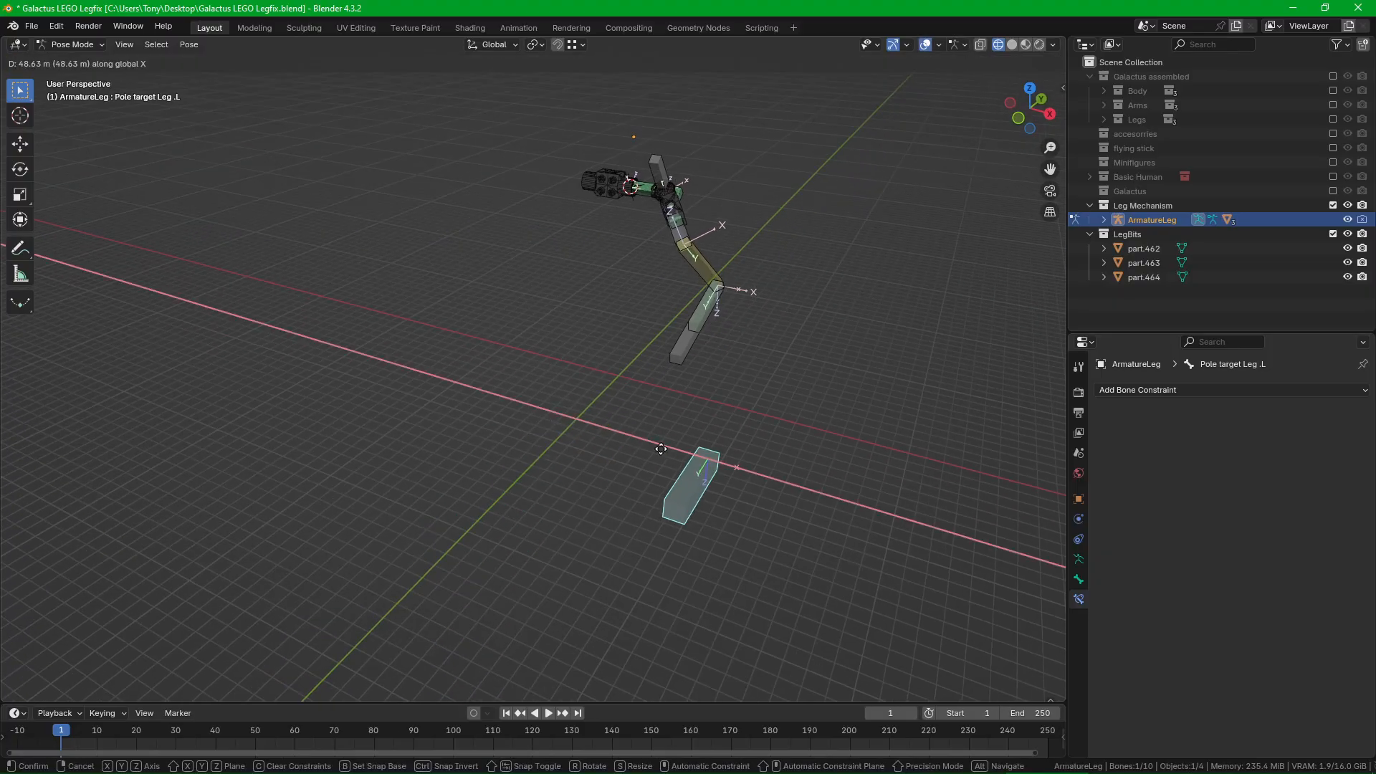
pyautogui.press('Escape')
pyautogui.keyDown('shift'); pyautogui.moveTo(716, 213); pyautogui.dragTo(609, 376, button='middle'); pyautogui.keyUp('shift')
pyautogui.scroll(7, 608, 337)
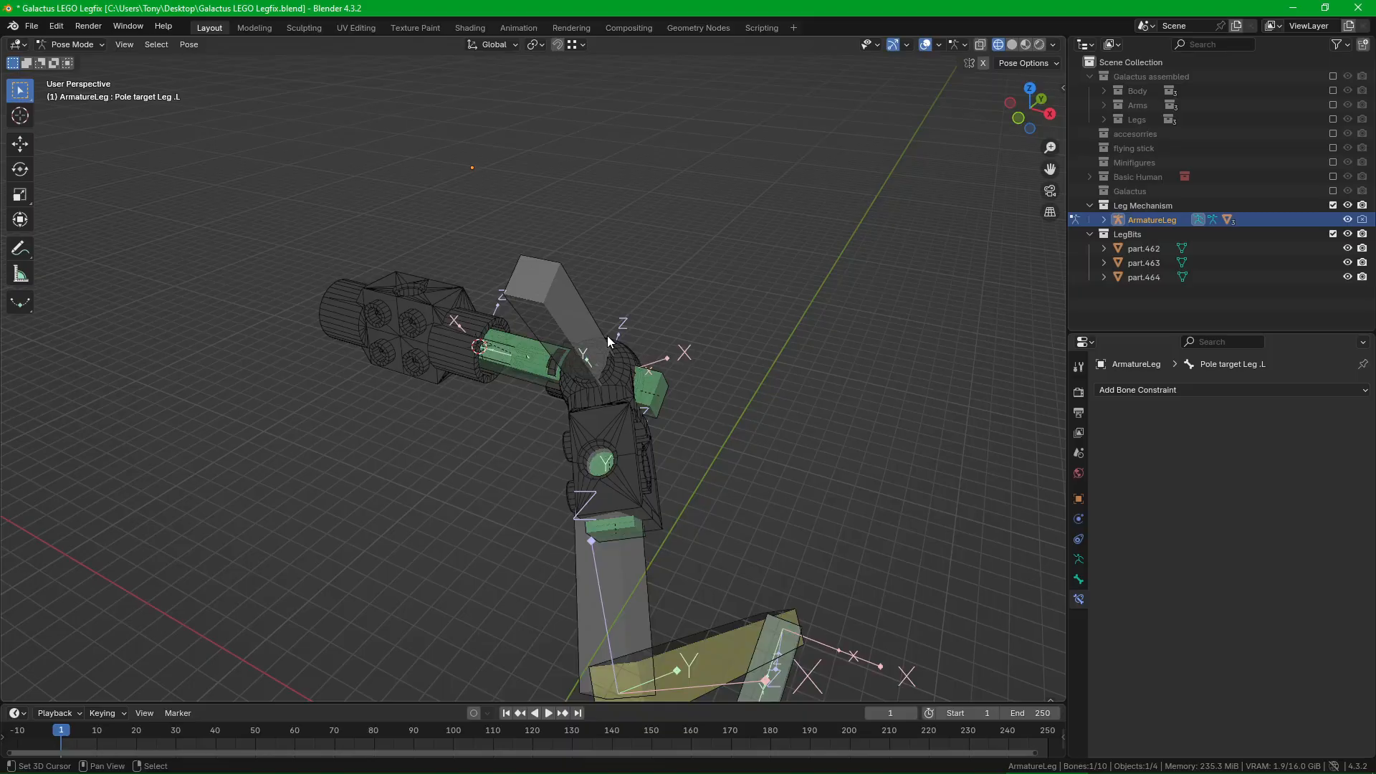
pyautogui.press('g')
pyautogui.press('x')
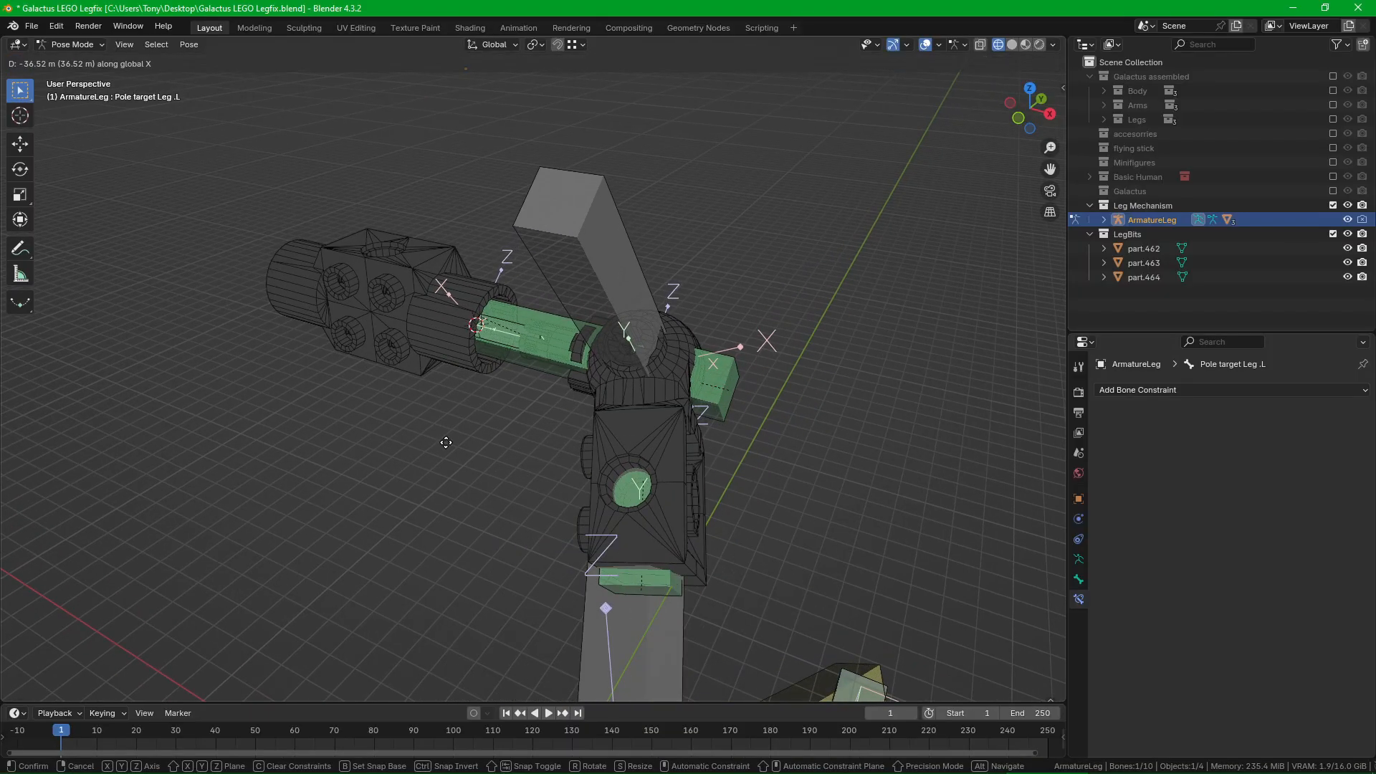
pyautogui.click(834, 404)
# Step: Move the left leg's pole target along the global Y axis towards the leg
pyautogui.scroll(-8, 832, 403)
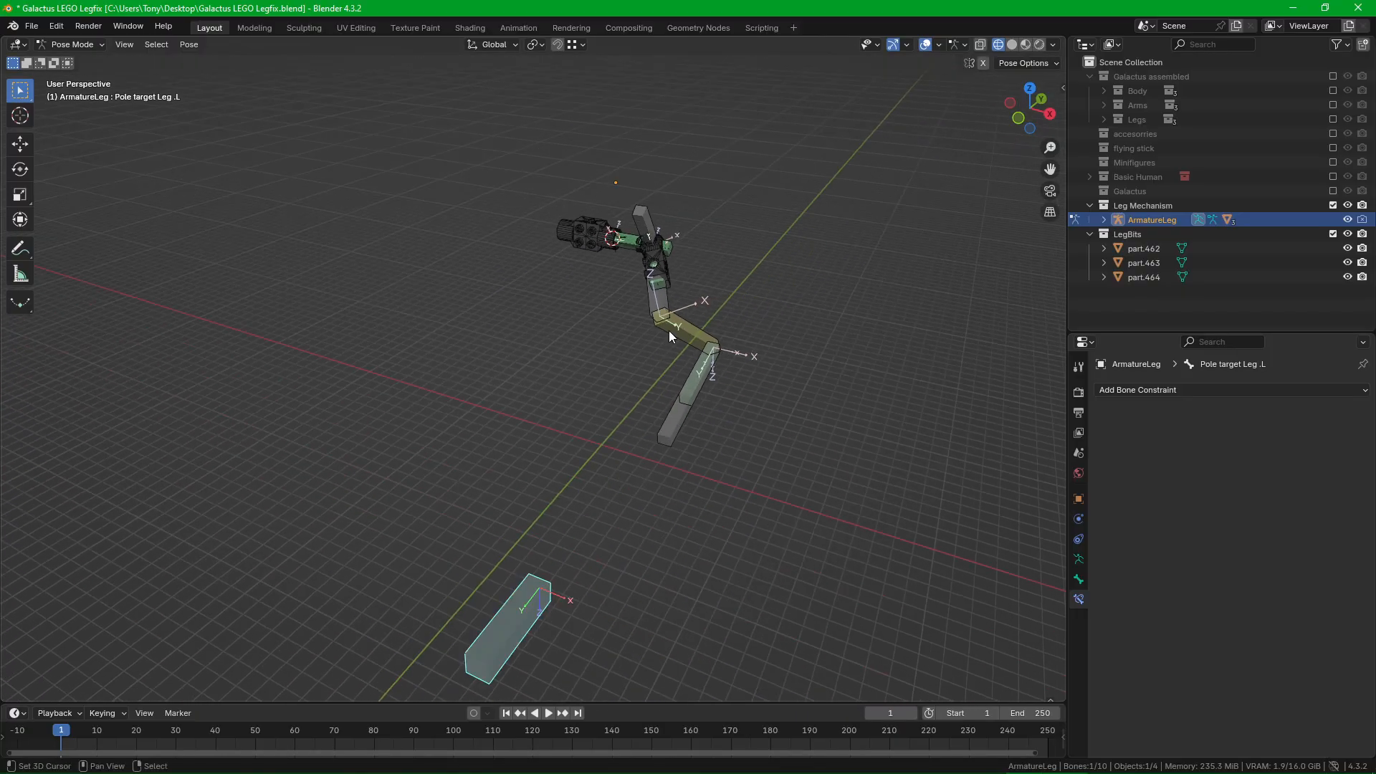
pyautogui.moveTo(668, 330); pyautogui.dragTo(570, 415, button='middle')
pyautogui.press('g')
pyautogui.press('z')
pyautogui.rightClick(565, 387)
pyautogui.press('g')
pyautogui.press('y')
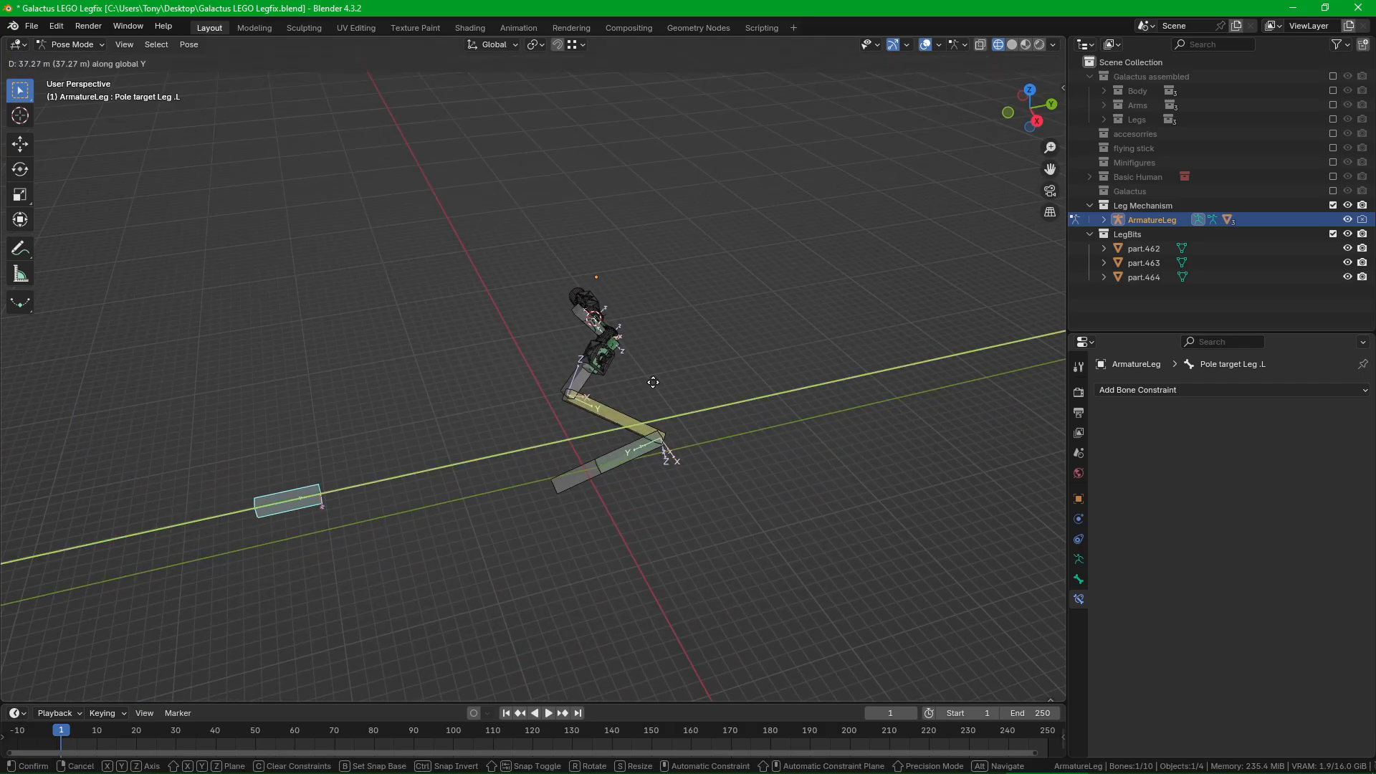
pyautogui.click(823, 332)
# Step: Shift the pole target along the global X axis again while watching the hip joint up close
pyautogui.scroll(4, 514, 272)
pyautogui.scroll(3, 514, 278)
pyautogui.press('g')
pyautogui.press('x')
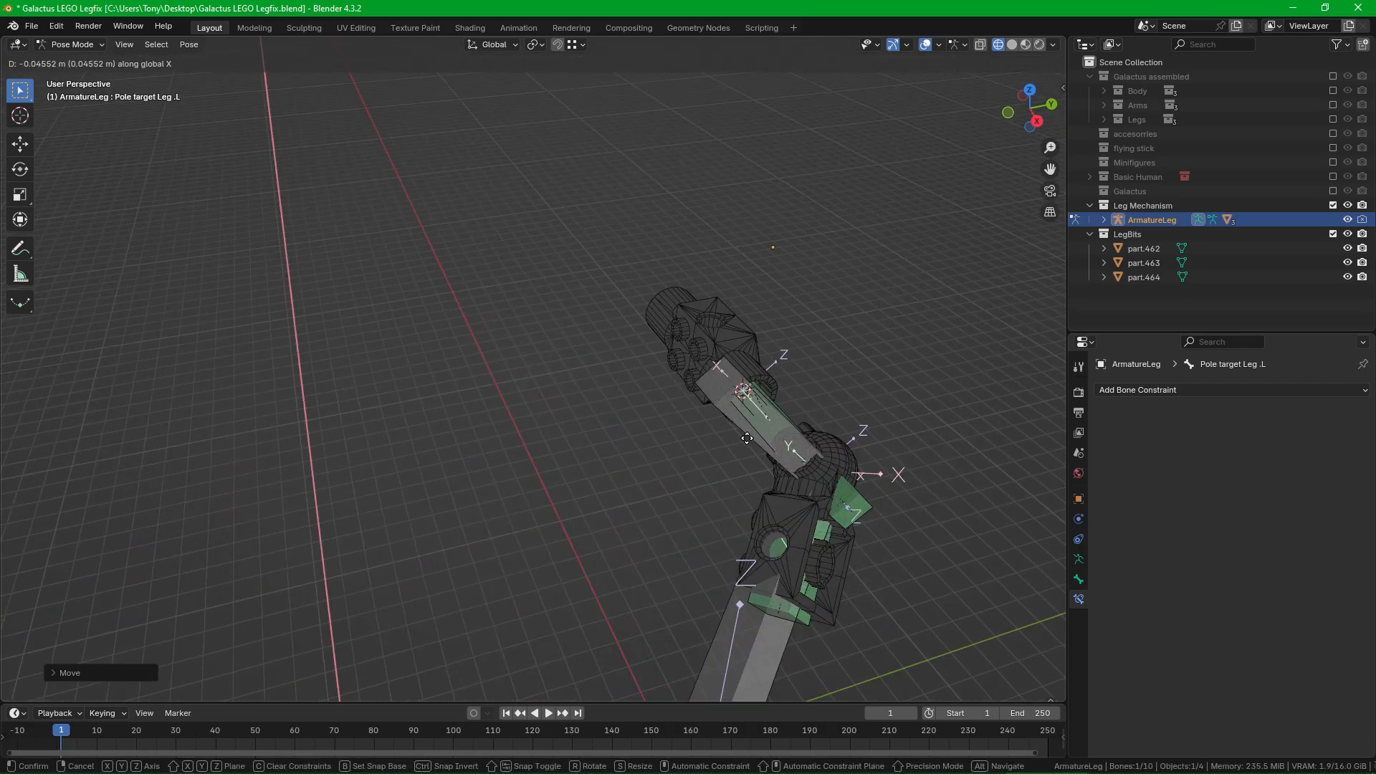
pyautogui.click(235, 437)
# Step: Select all bones of the leg armature and clear their pose locations
pyautogui.scroll(-5, 534, 466)
pyautogui.moveTo(509, 418); pyautogui.dragTo(524, 420, button='middle')
pyautogui.rightClick(584, 606)
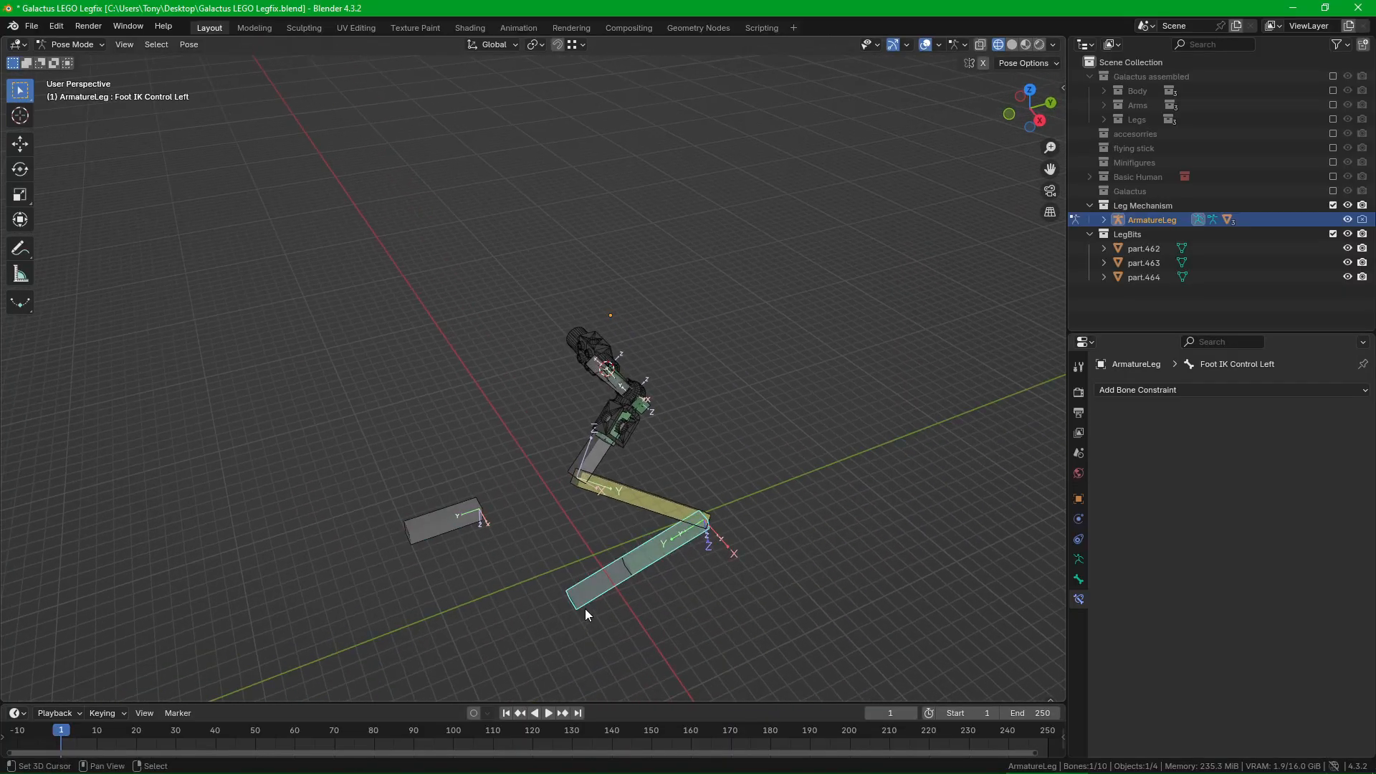
pyautogui.press('a')
pyautogui.hotkey('alt', 'g')
pyautogui.scroll(3, 608, 497)
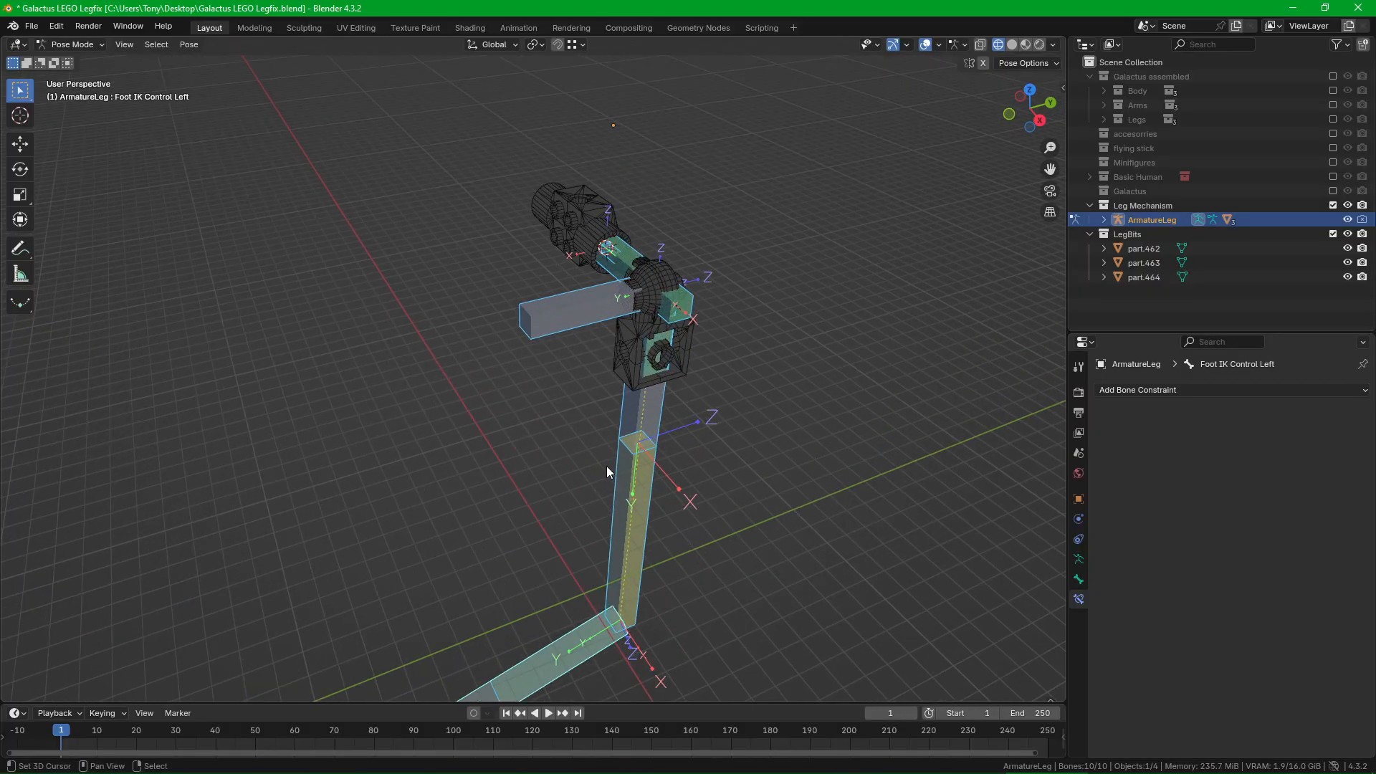
# Step: Compare the bone constraints on Hip-Joint-Roll.Left.001, Hip-Joint-Roll.Left and MCH-Thigh-Rotation around the left hip
pyautogui.rightClick(600, 304)
pyautogui.moveTo(596, 303); pyautogui.dragTo(681, 310, button='middle')
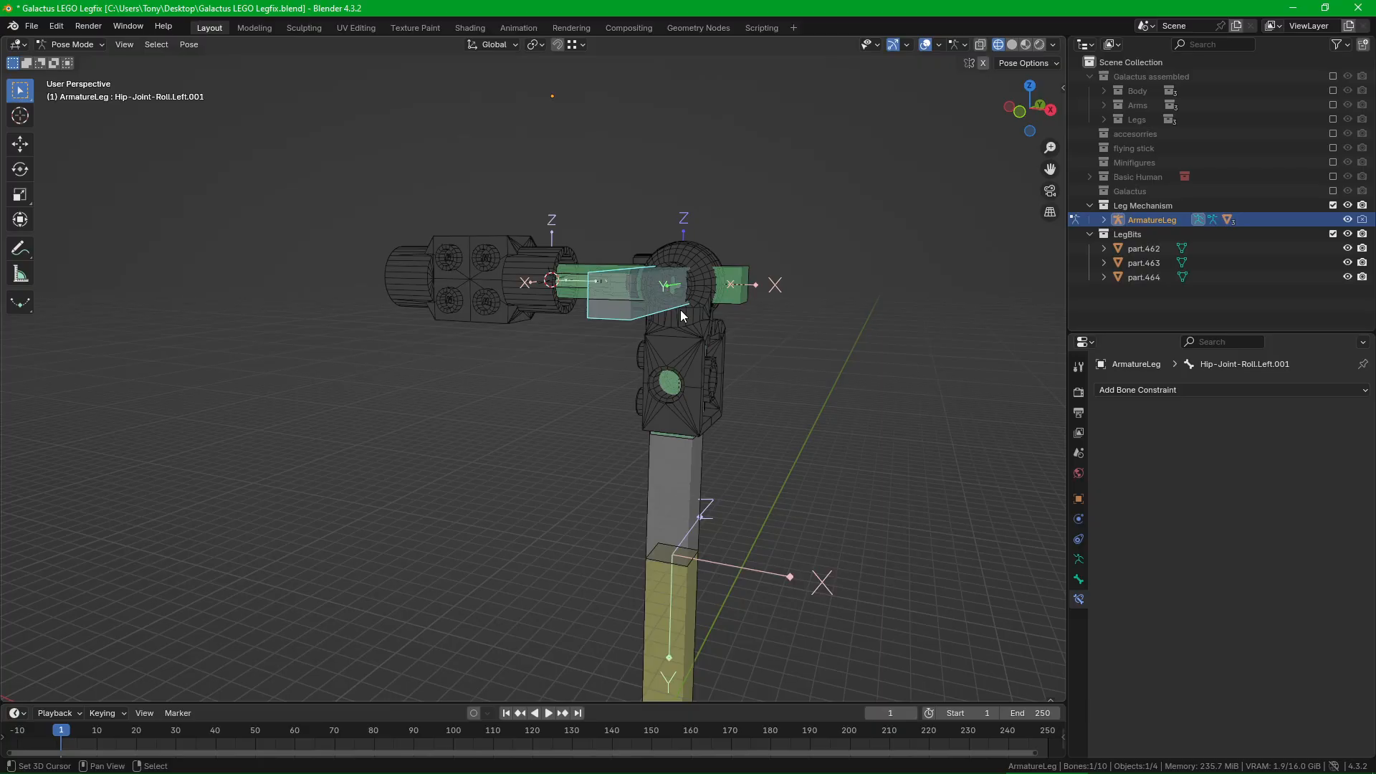
pyautogui.rightClick(749, 275)
pyautogui.scroll(2, 788, 359)
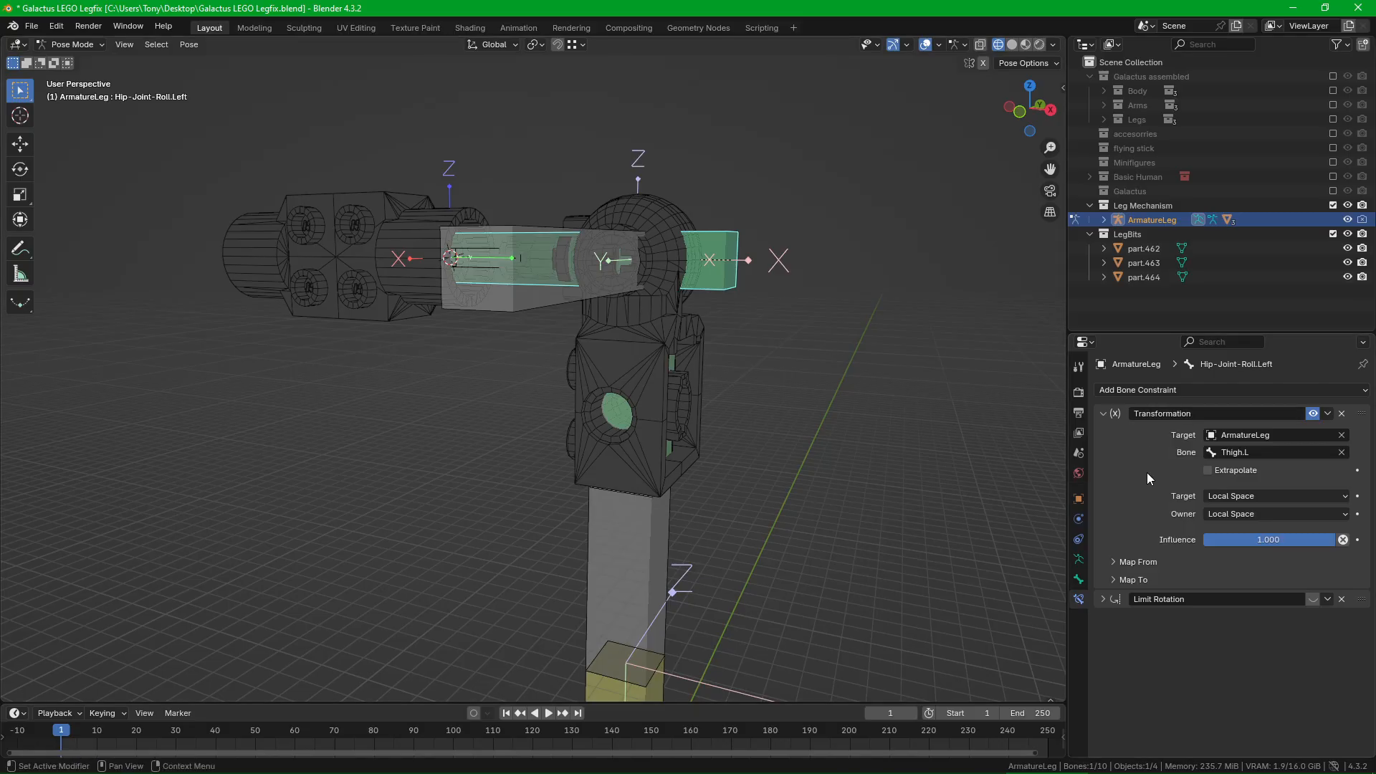
pyautogui.moveTo(721, 380); pyautogui.dragTo(660, 392, button='middle')
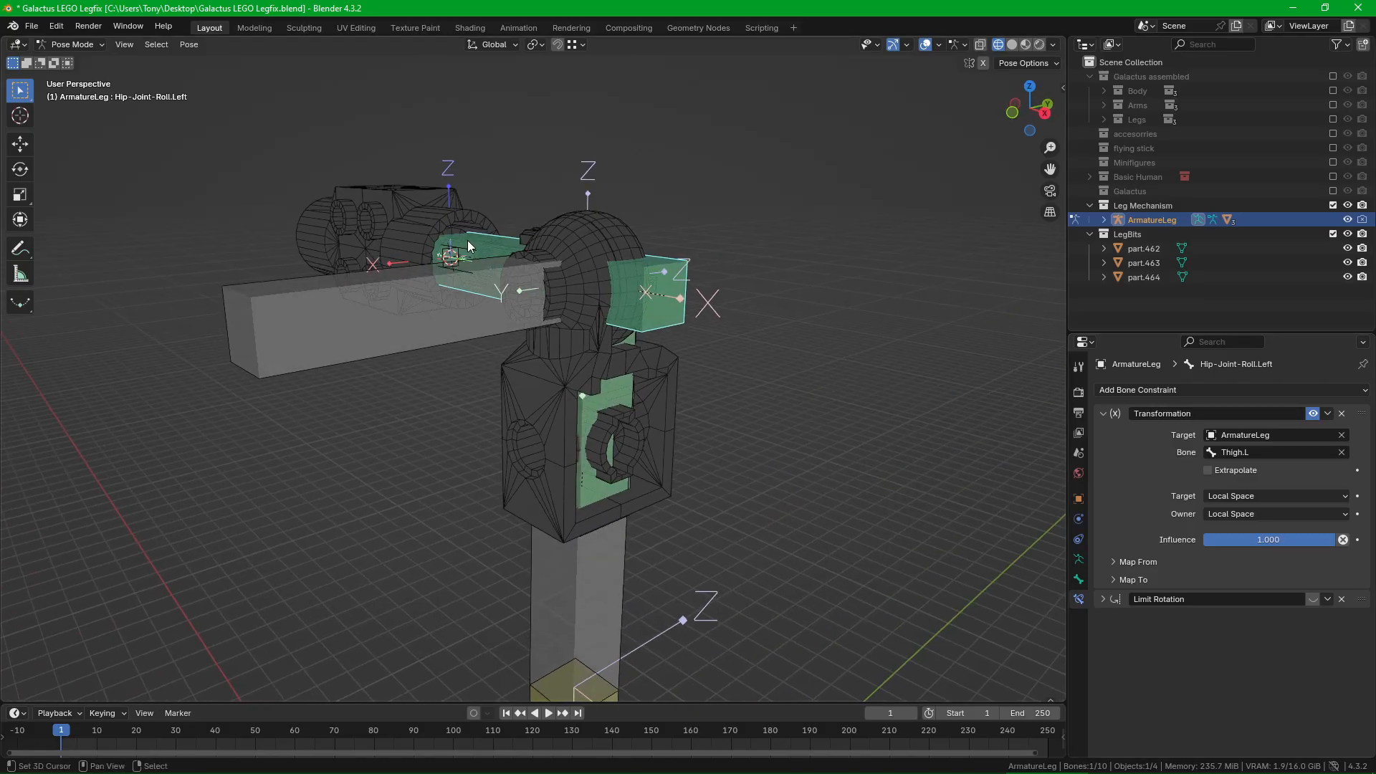
pyautogui.rightClick(608, 423)
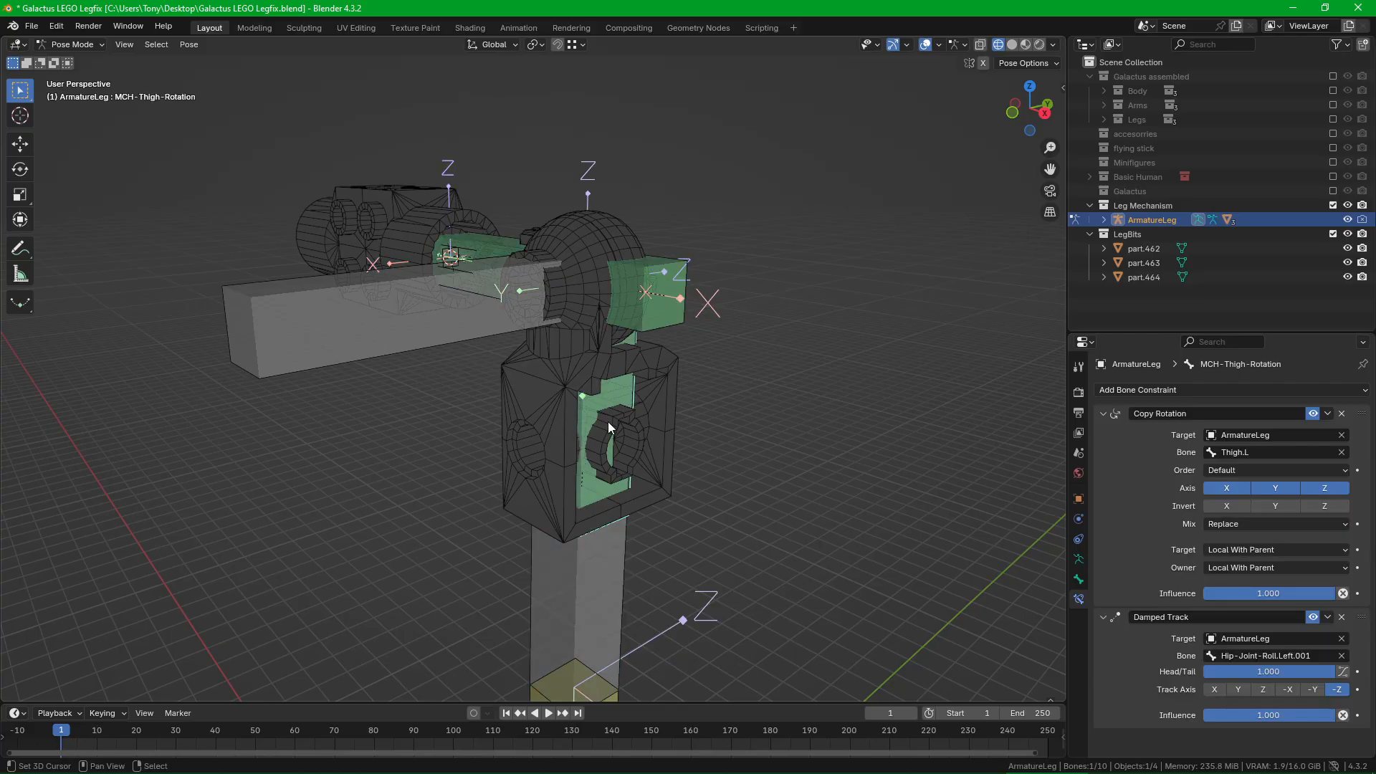
pyautogui.rightClick(686, 299)
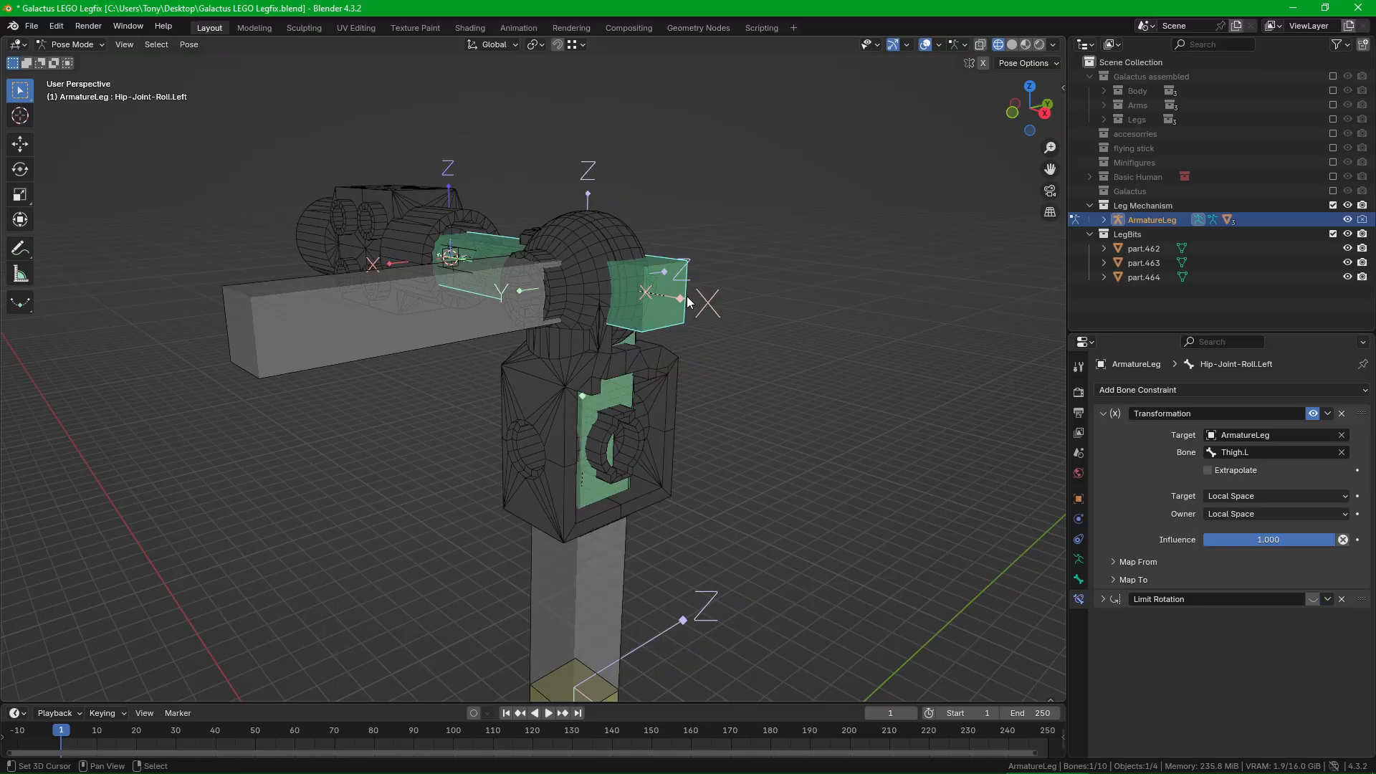
pyautogui.rightClick(564, 506)
pyautogui.rightClick(587, 455)
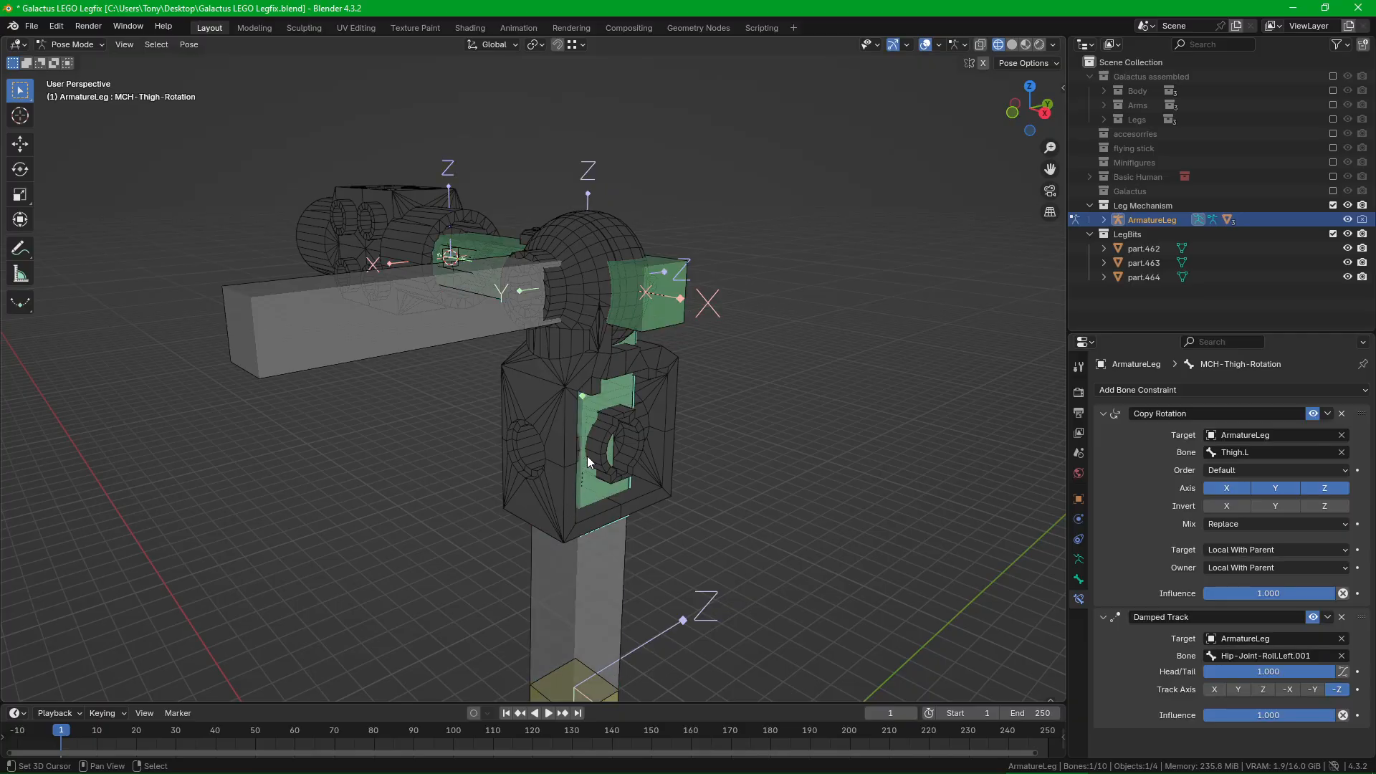
pyautogui.rightClick(647, 289)
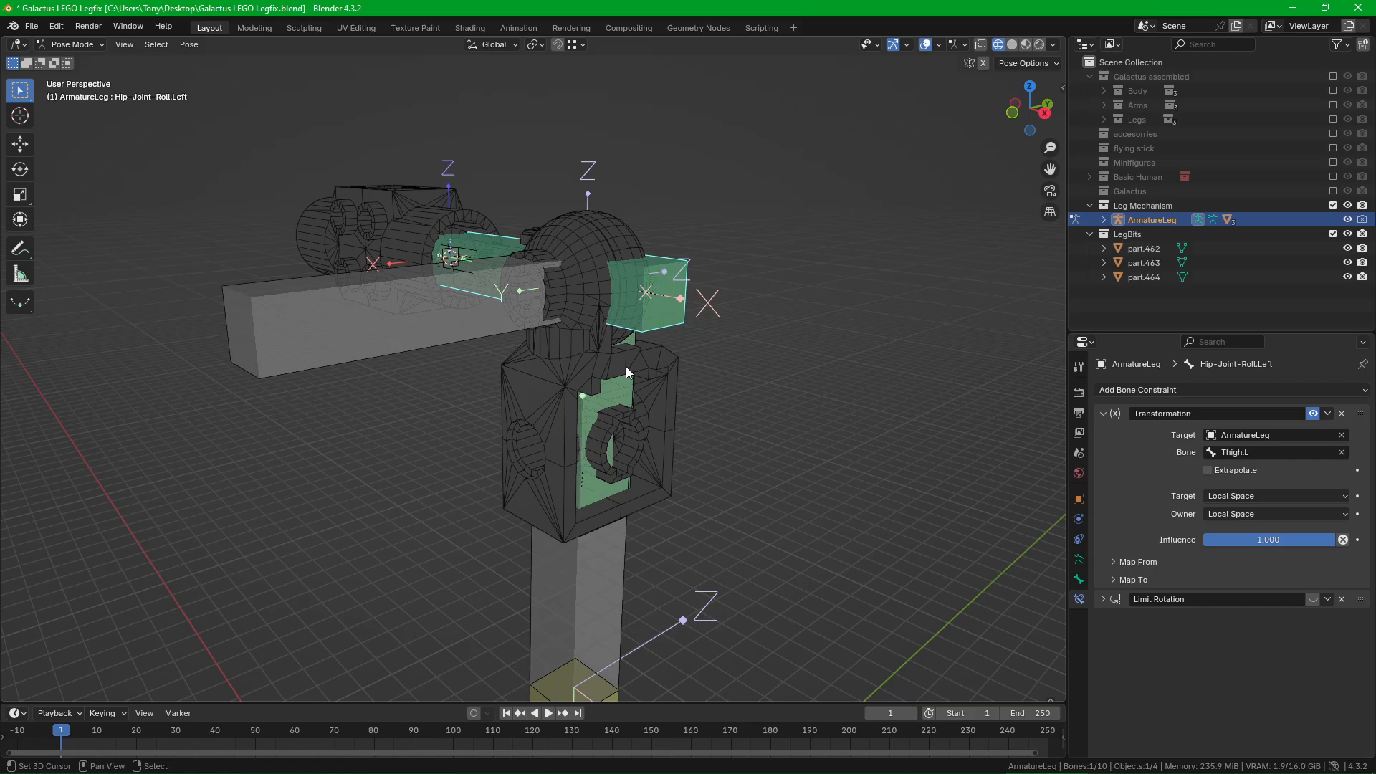
pyautogui.rightClick(578, 484)
pyautogui.rightClick(578, 485)
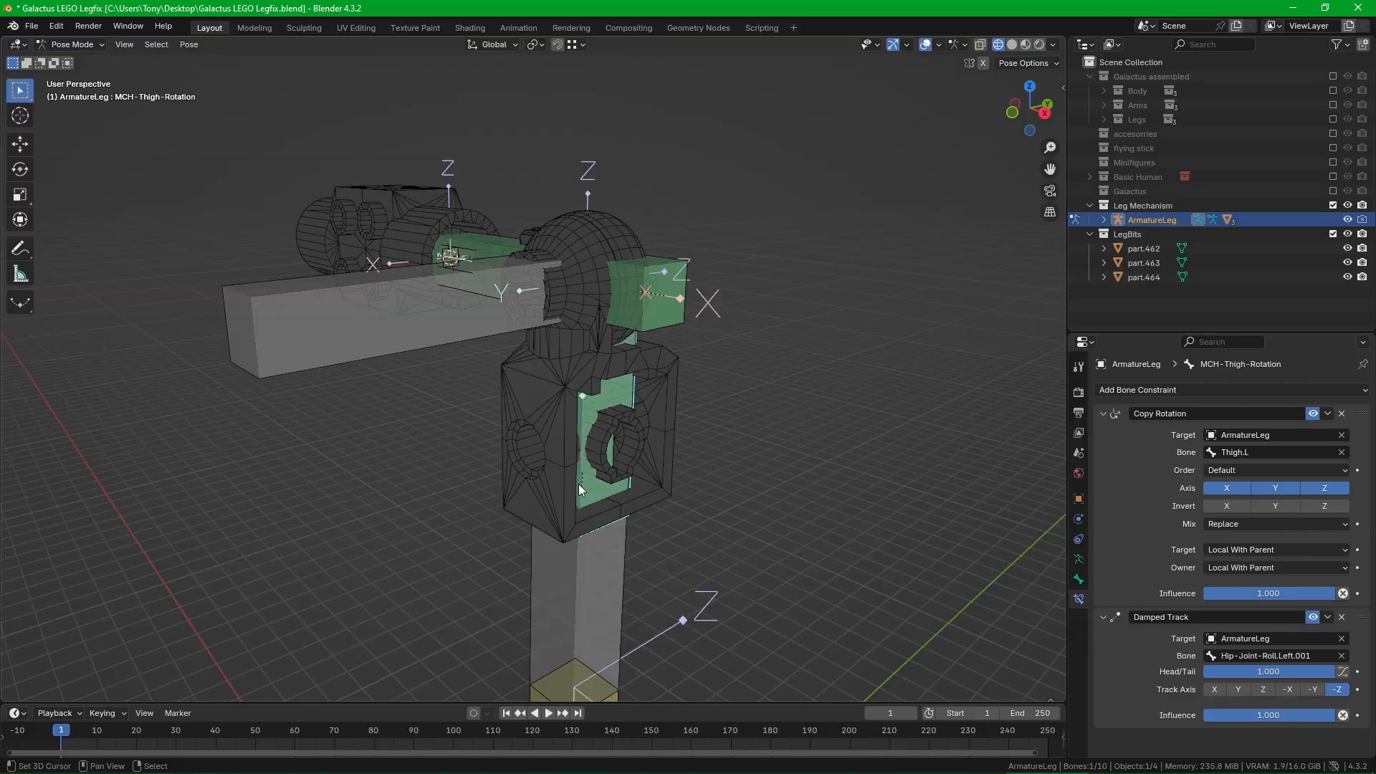
pyautogui.rightClick(677, 287)
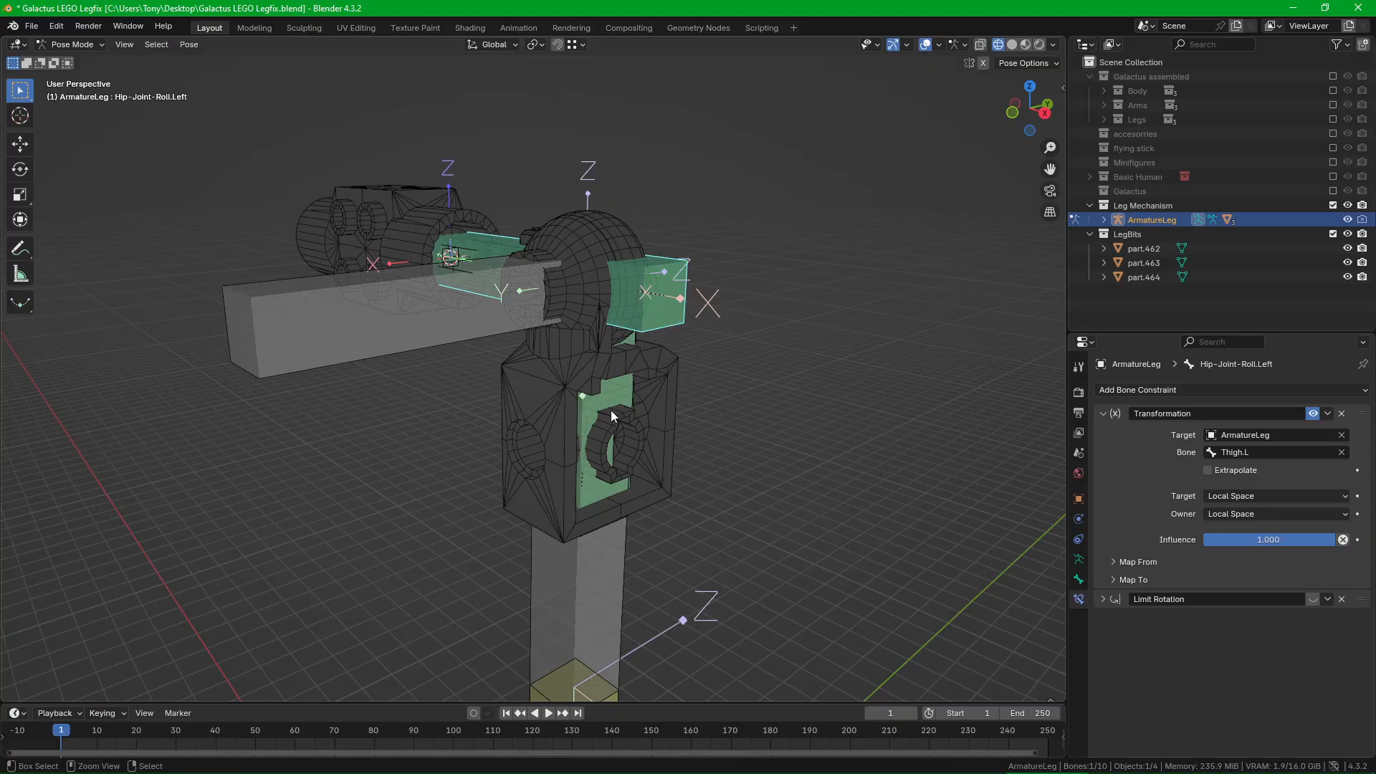
pyautogui.hotkey('ctrl', 'Tab')
pyautogui.hotkey('ctrl', 'Tab')
pyautogui.rightClick(595, 455)
pyautogui.rightClick(596, 460)
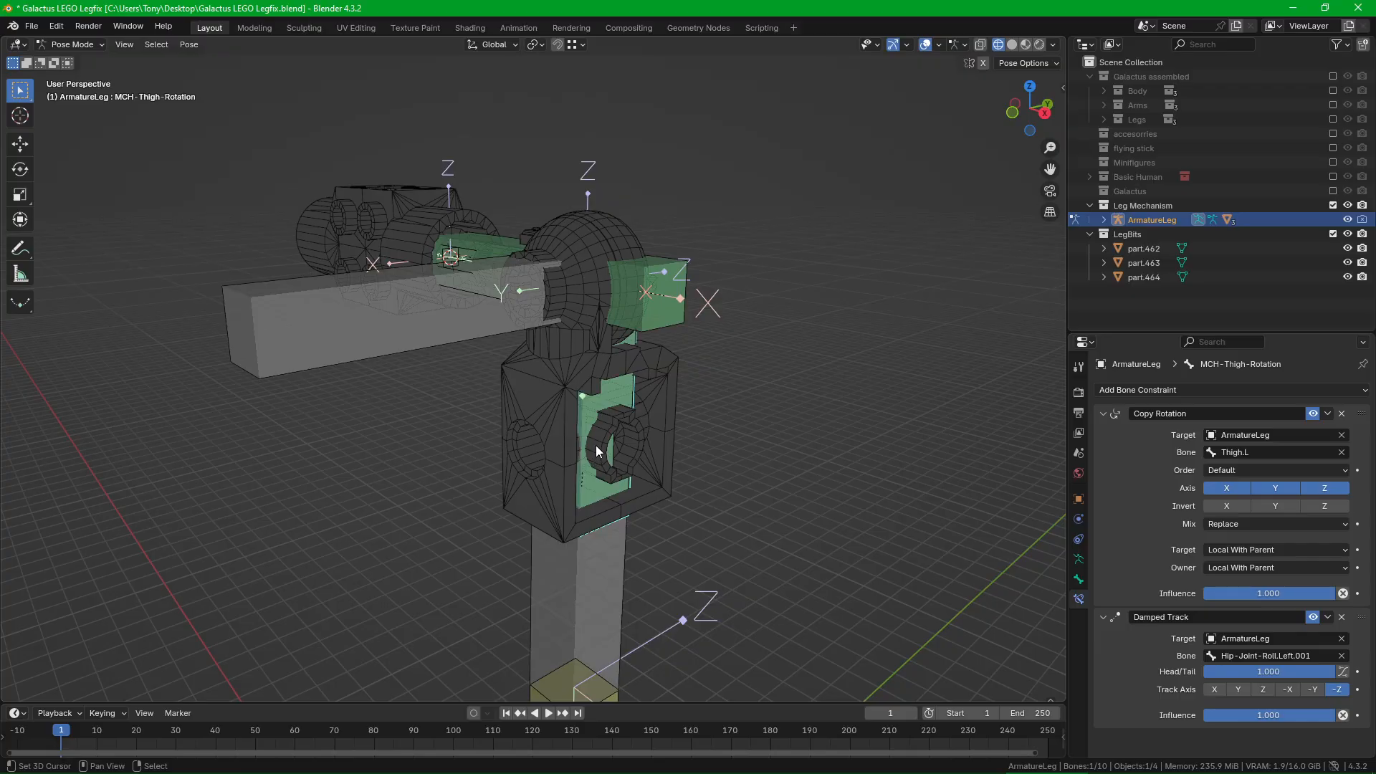
# Step: Select Hip-Joint-Roll.Left and review the Map From and Map To rotation settings of its Transformation constraint
pyautogui.rightClick(664, 309)
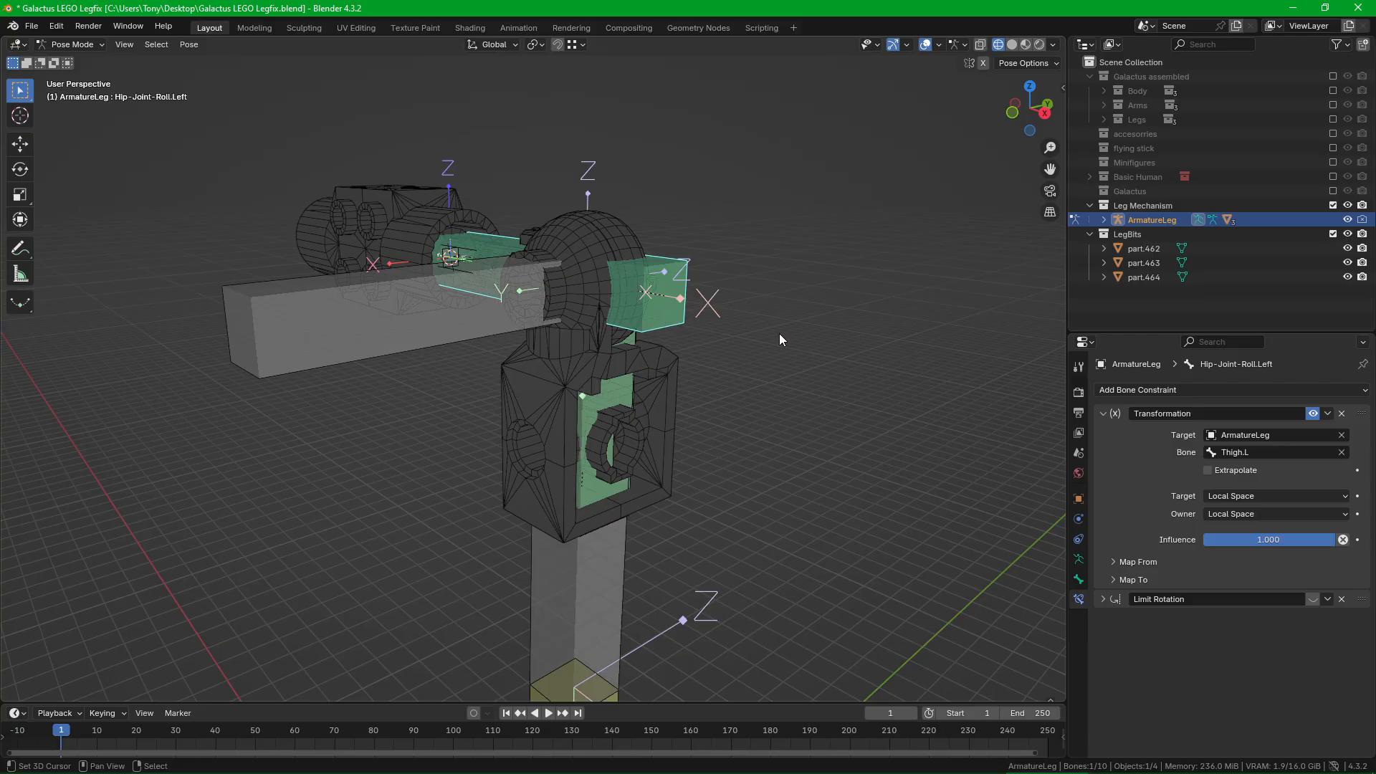
pyautogui.click(1123, 580)
pyautogui.click(1123, 564)
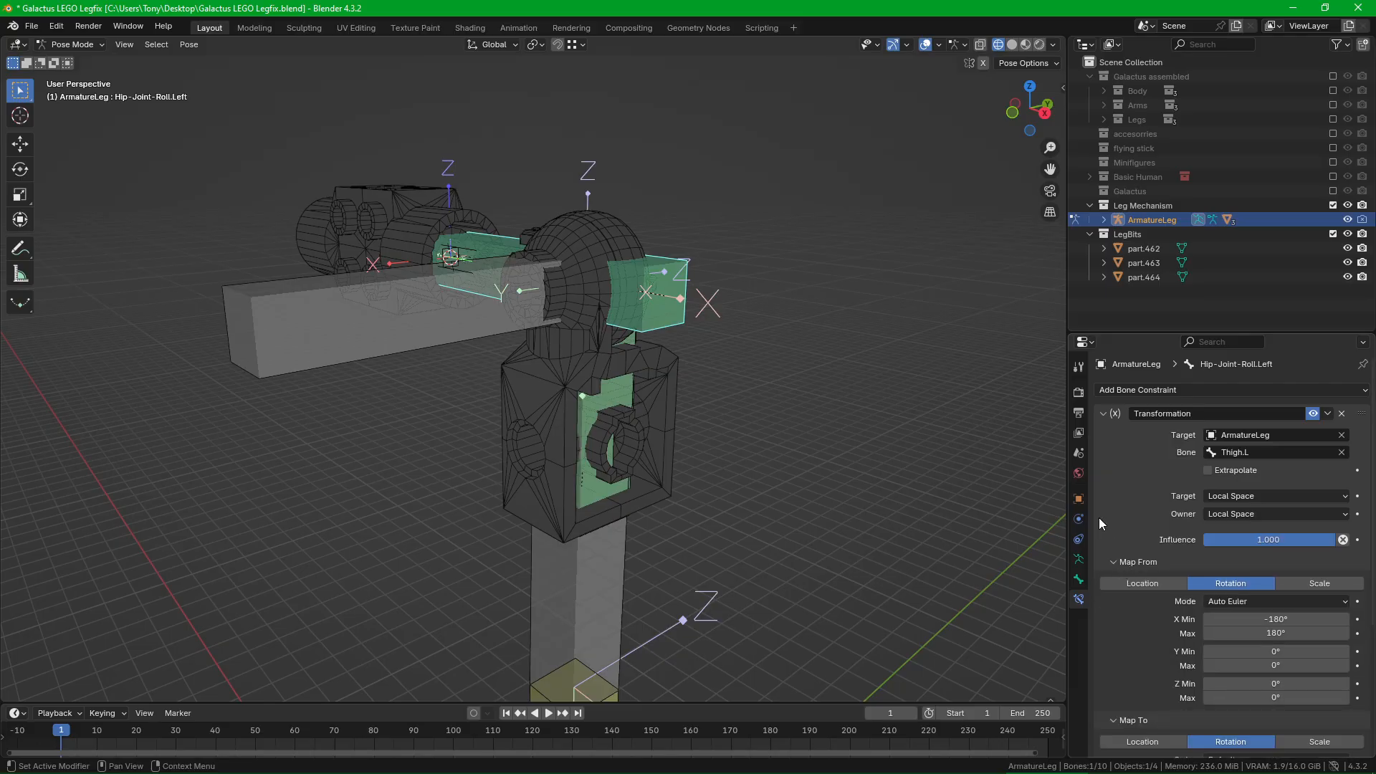
pyautogui.scroll(-5, 1100, 517)
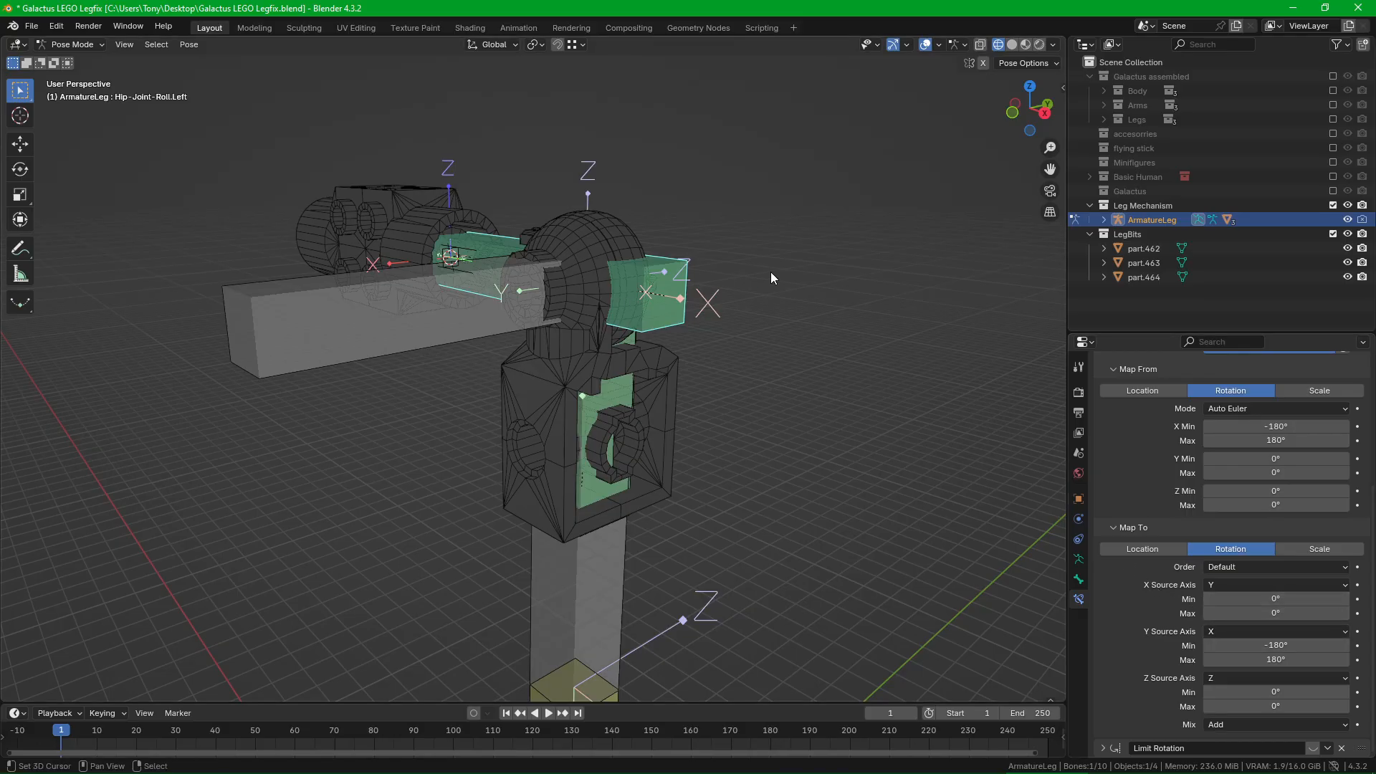
# Step: Try rotating Hip-Joint-Roll.Left about its local X axis and about its local Z axis
pyautogui.press('r')
pyautogui.press('x')
pyautogui.press('x')
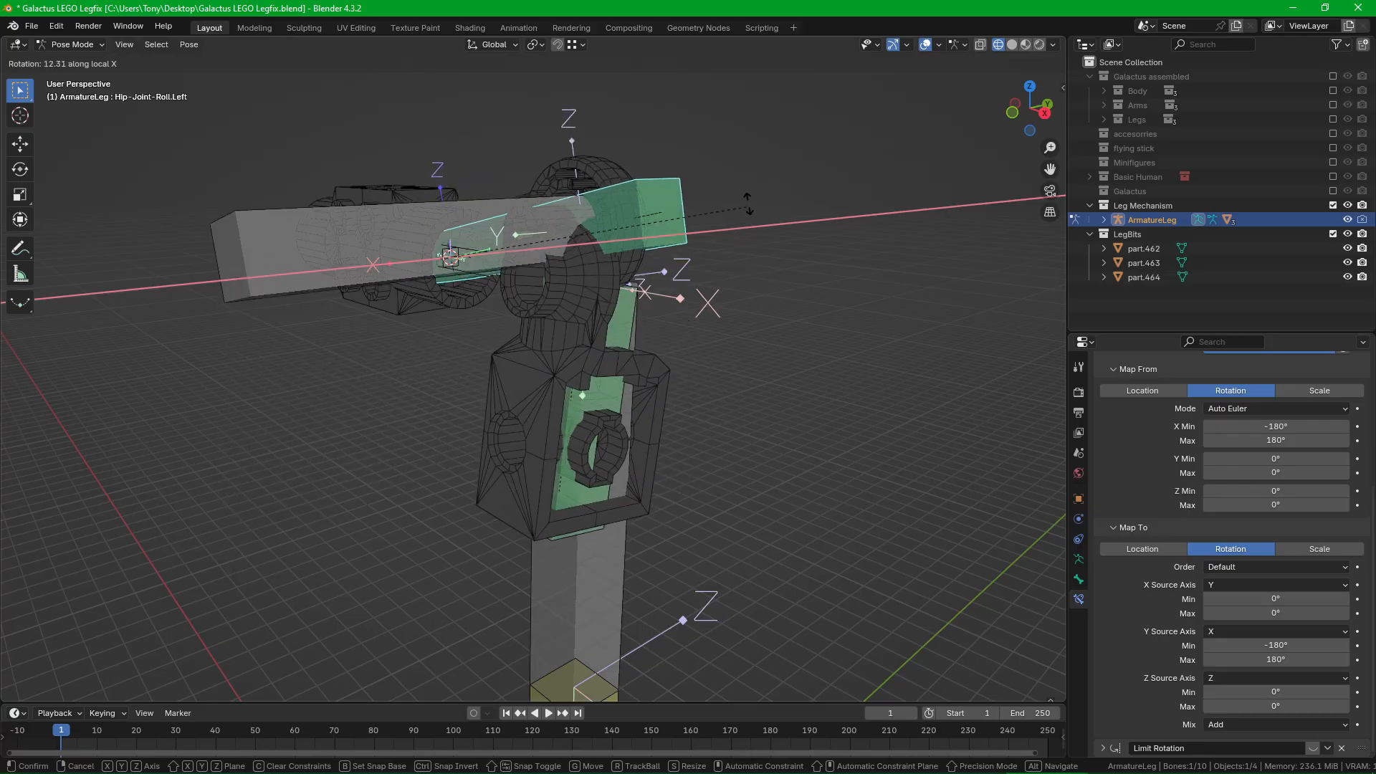
pyautogui.rightClick(759, 346)
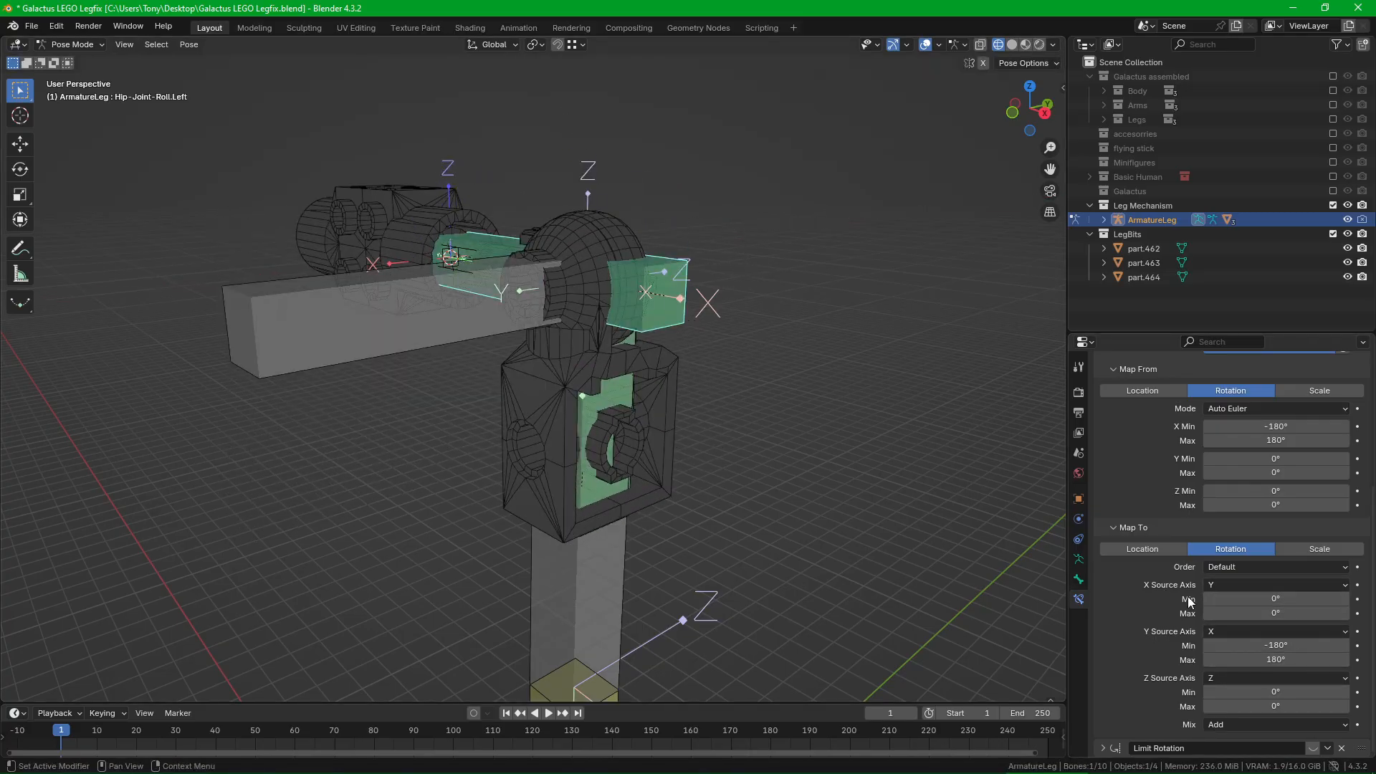
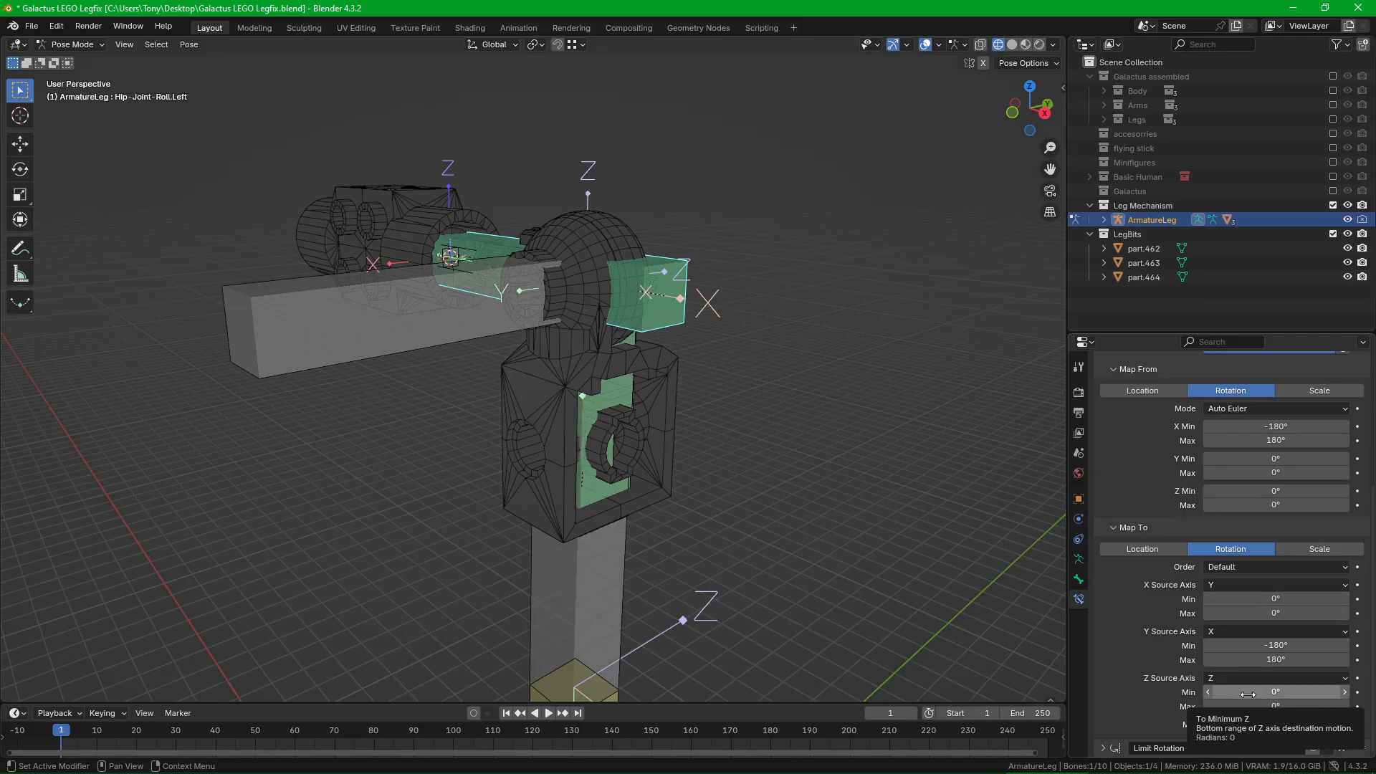
pyautogui.press('r')
pyautogui.press('z')
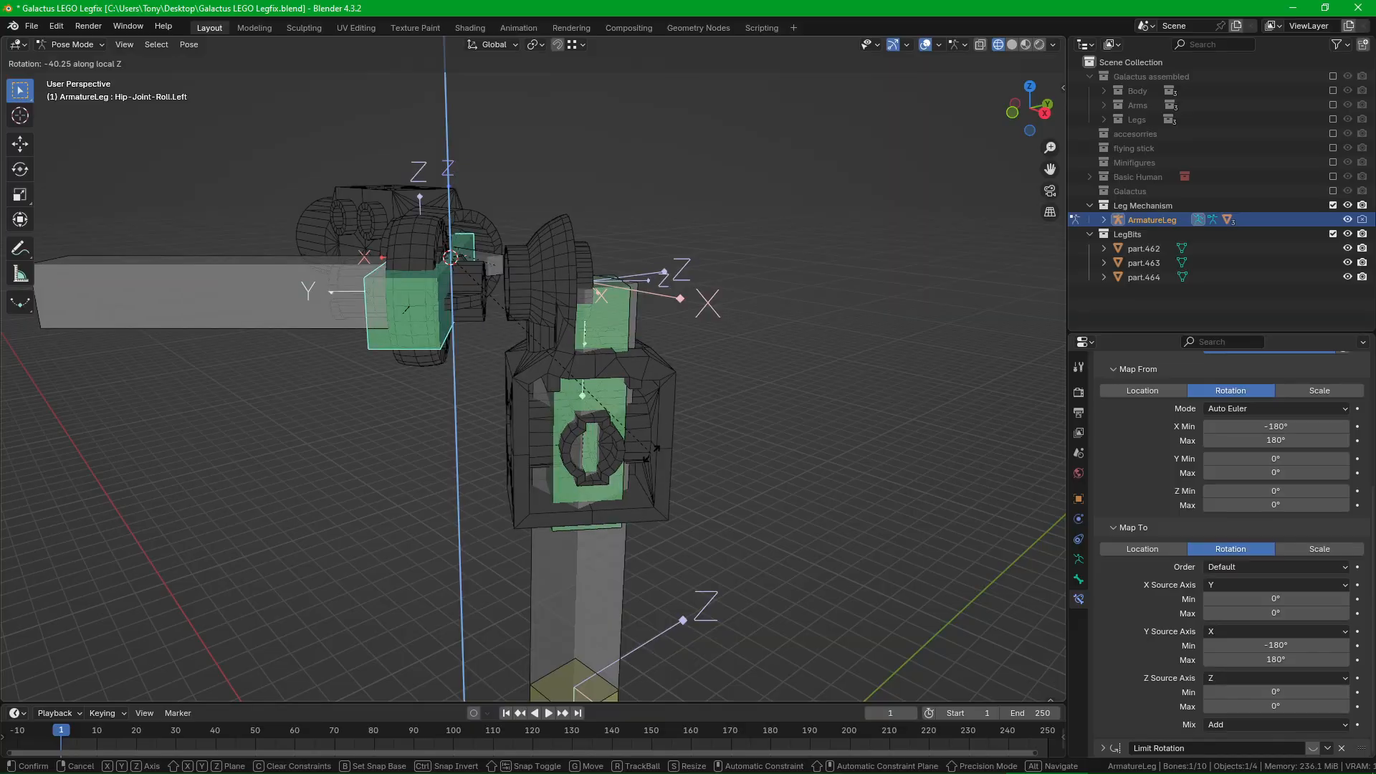
pyautogui.press('Escape')
# Step: Show the transform values of Hip-Joint-Roll.Left, collapse its Transformation constraint and expand its Limit Rotation constraint
pyautogui.press('n')
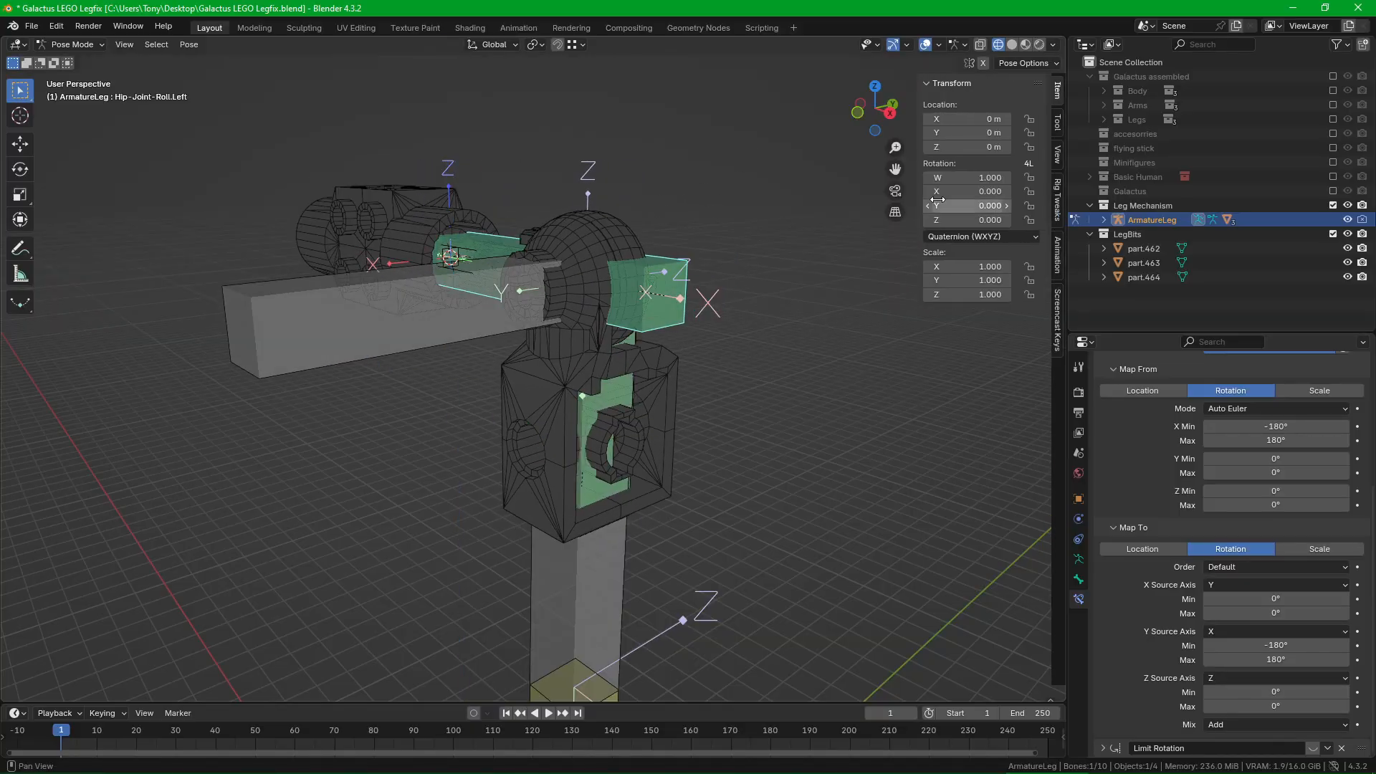
pyautogui.keyDown('shift'); pyautogui.moveTo(788, 509); pyautogui.dragTo(786, 504, button='middle'); pyautogui.keyUp('shift')
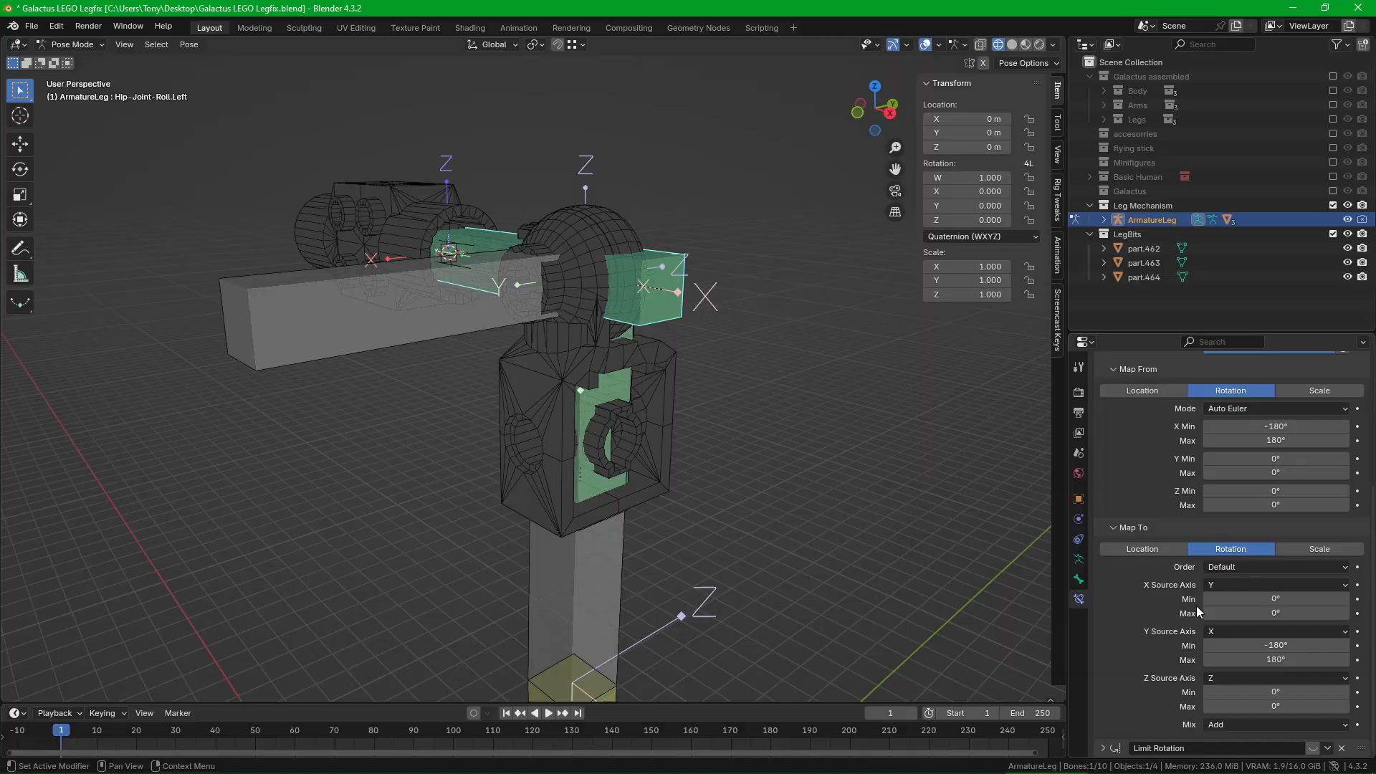
pyautogui.scroll(10, 1107, 431)
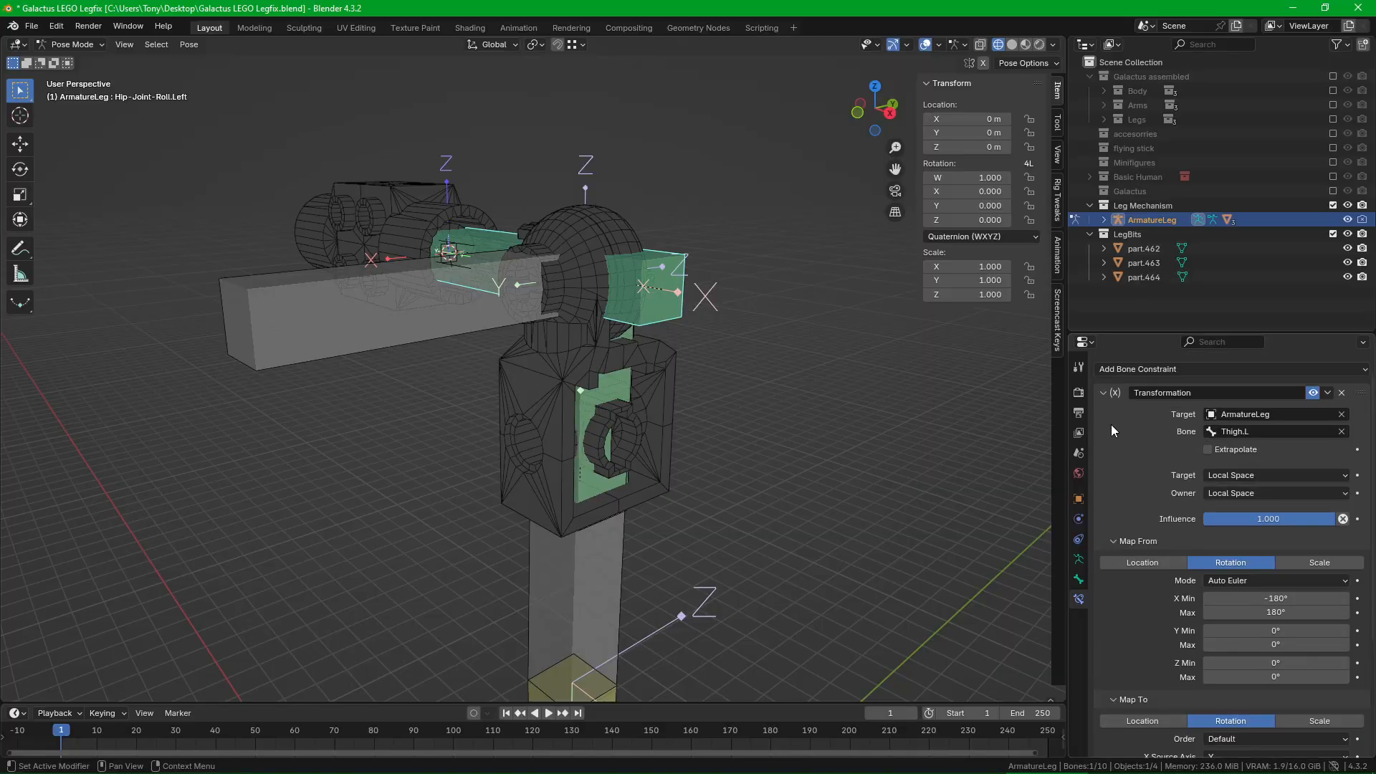
pyautogui.click(1104, 414)
pyautogui.click(1103, 433)
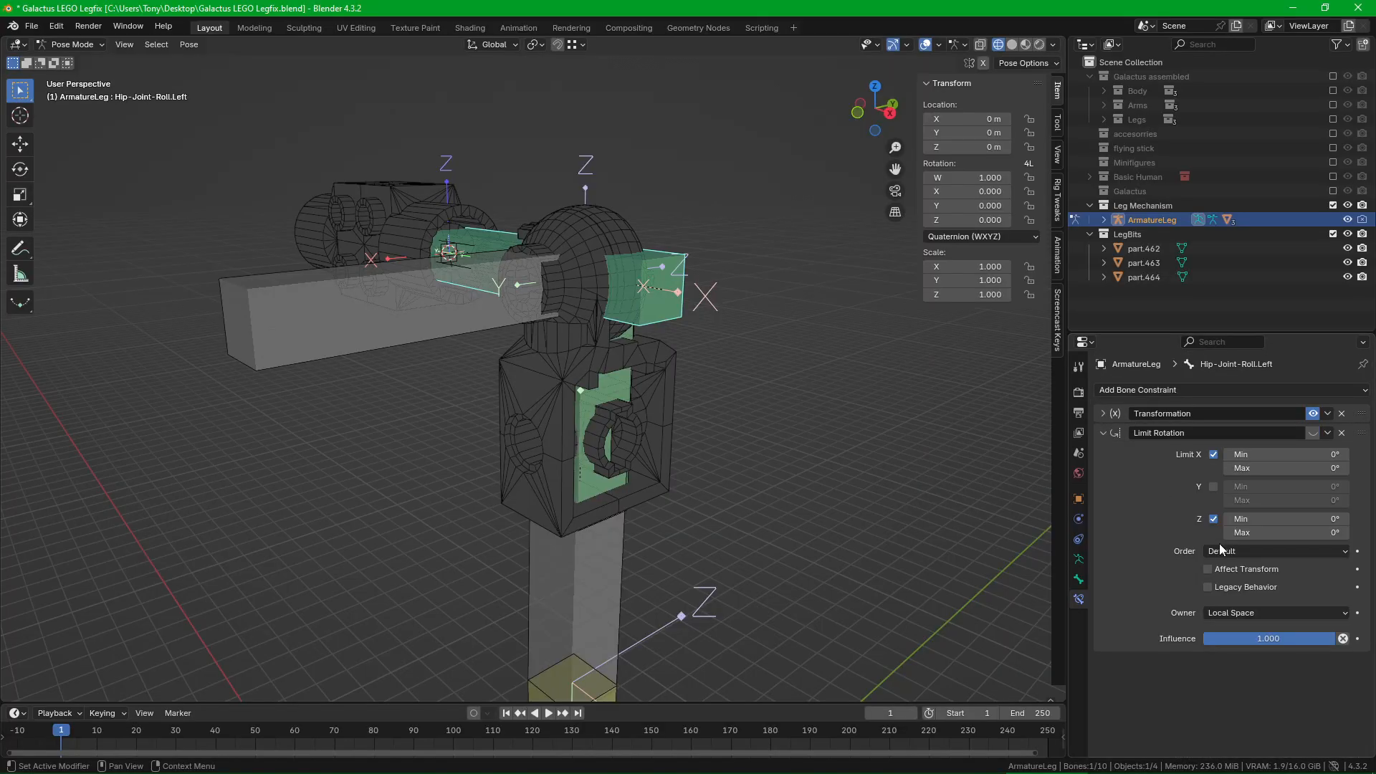
# Step: Set the Limit Rotation constraint's owner space to Local With Parent and switch its X and Z limits off and on again
pyautogui.click(1251, 610)
pyautogui.click(1233, 688)
pyautogui.click(1213, 519)
pyautogui.click(1214, 454)
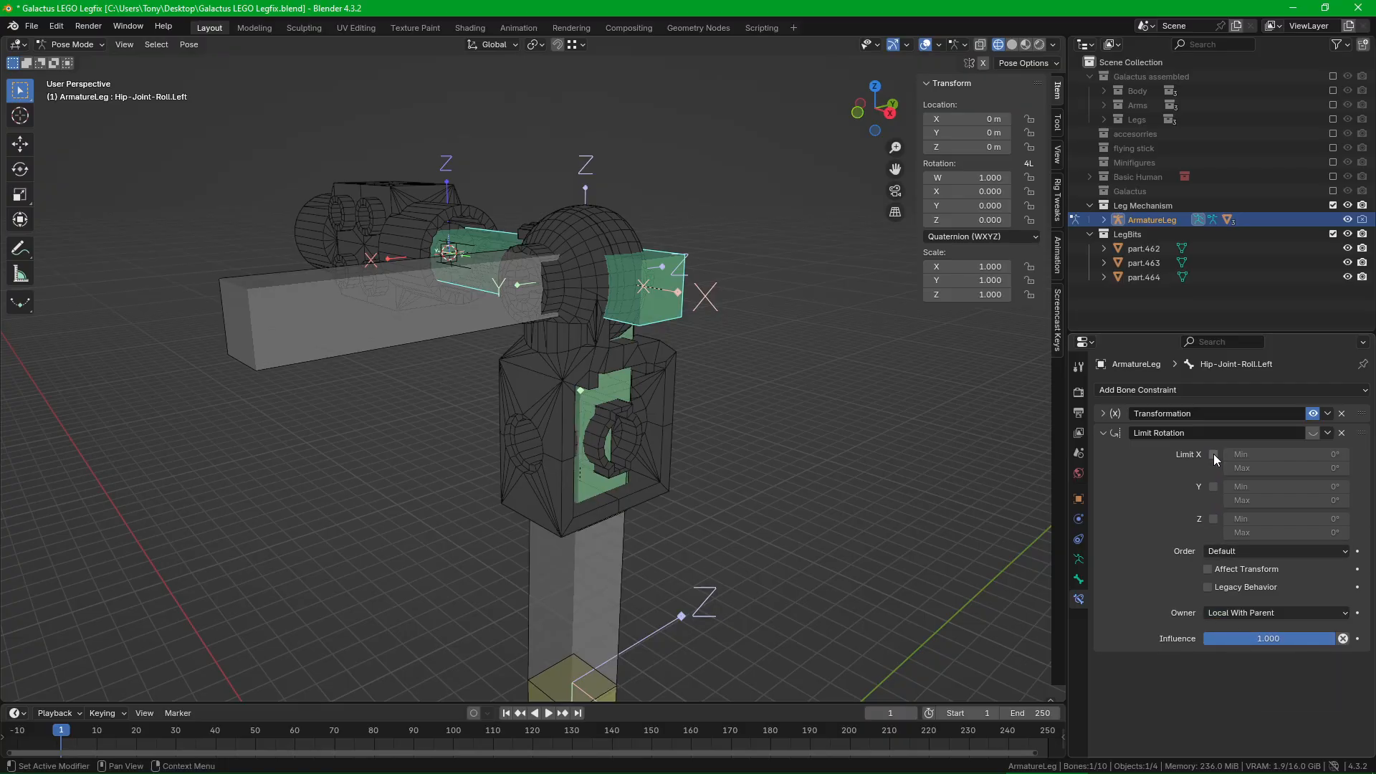
pyautogui.click(1214, 455)
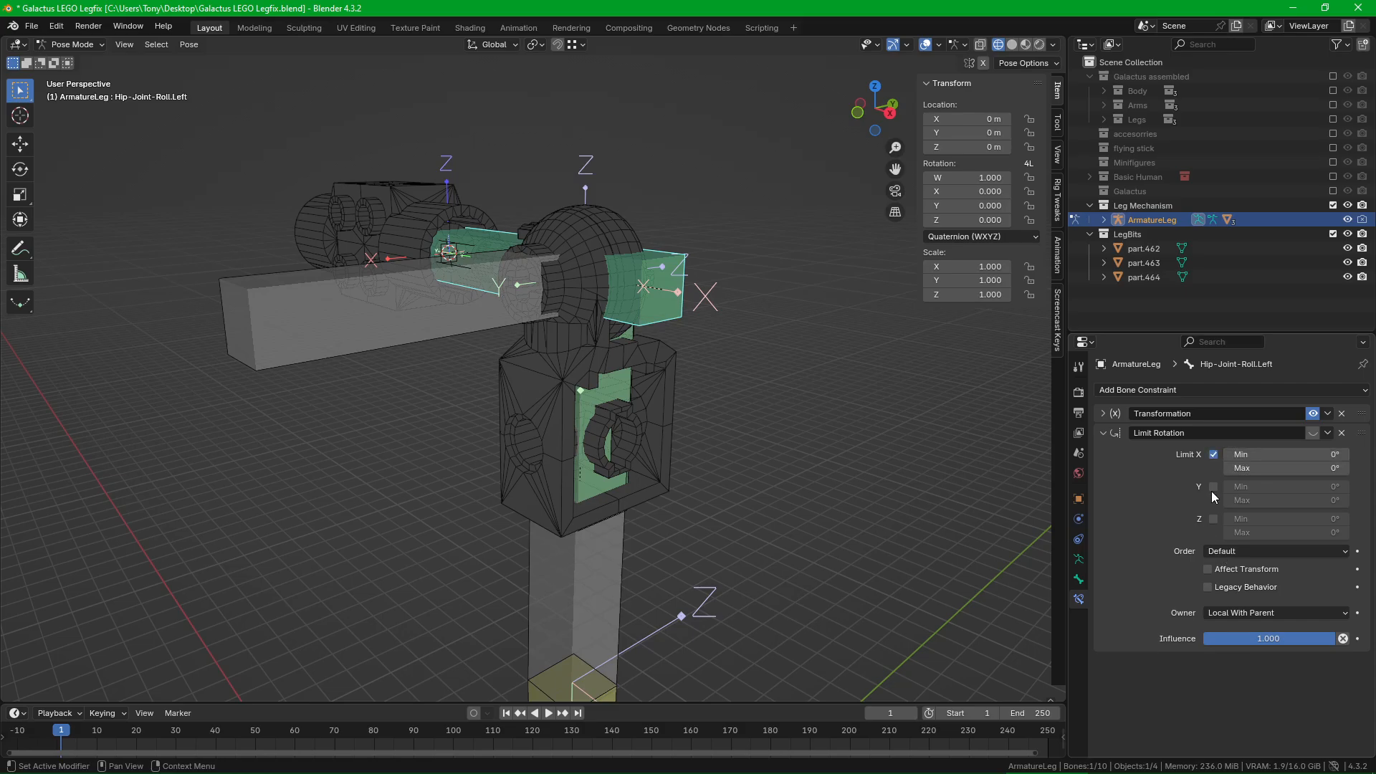
pyautogui.click(1214, 519)
pyautogui.click(1313, 433)
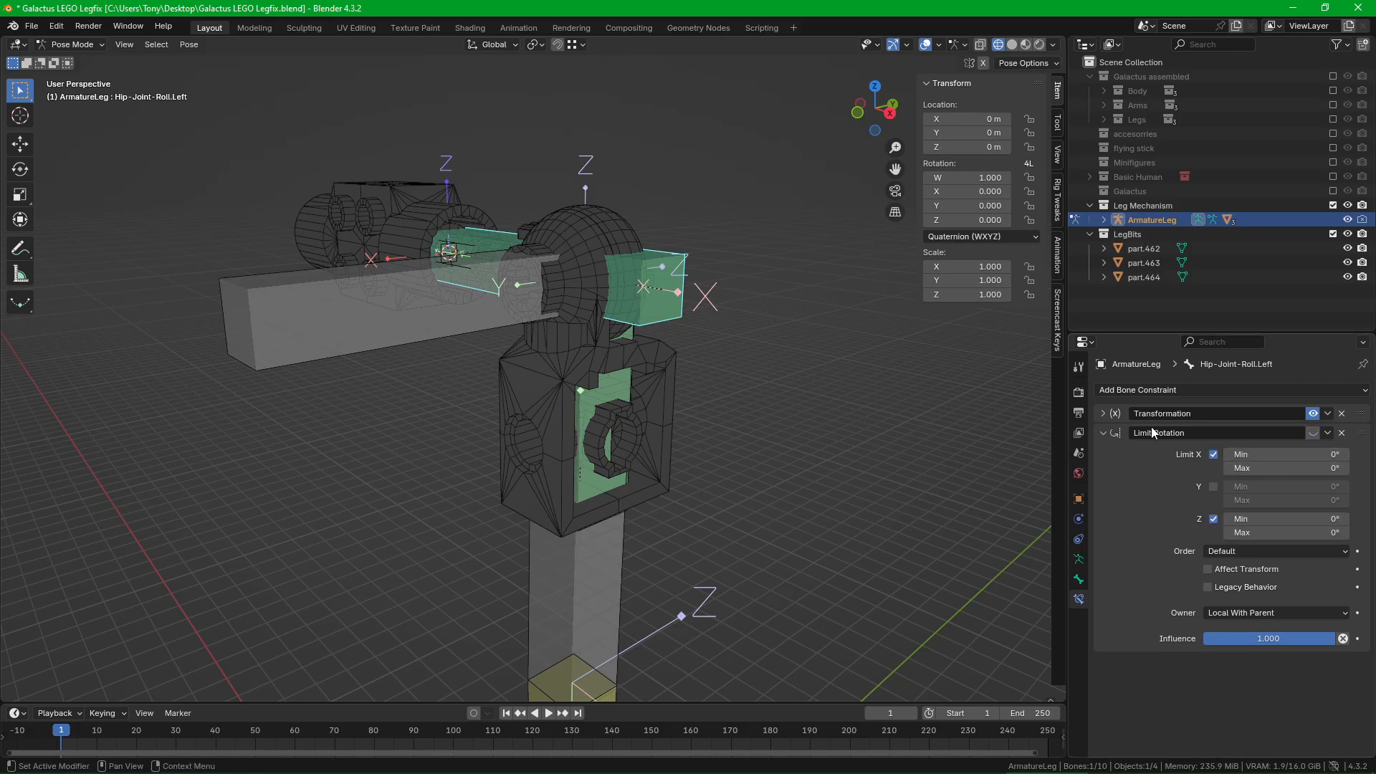
# Step: Remove the Limit Rotation constraint from Hip-Joint-Roll.Left
pyautogui.click(1343, 433)
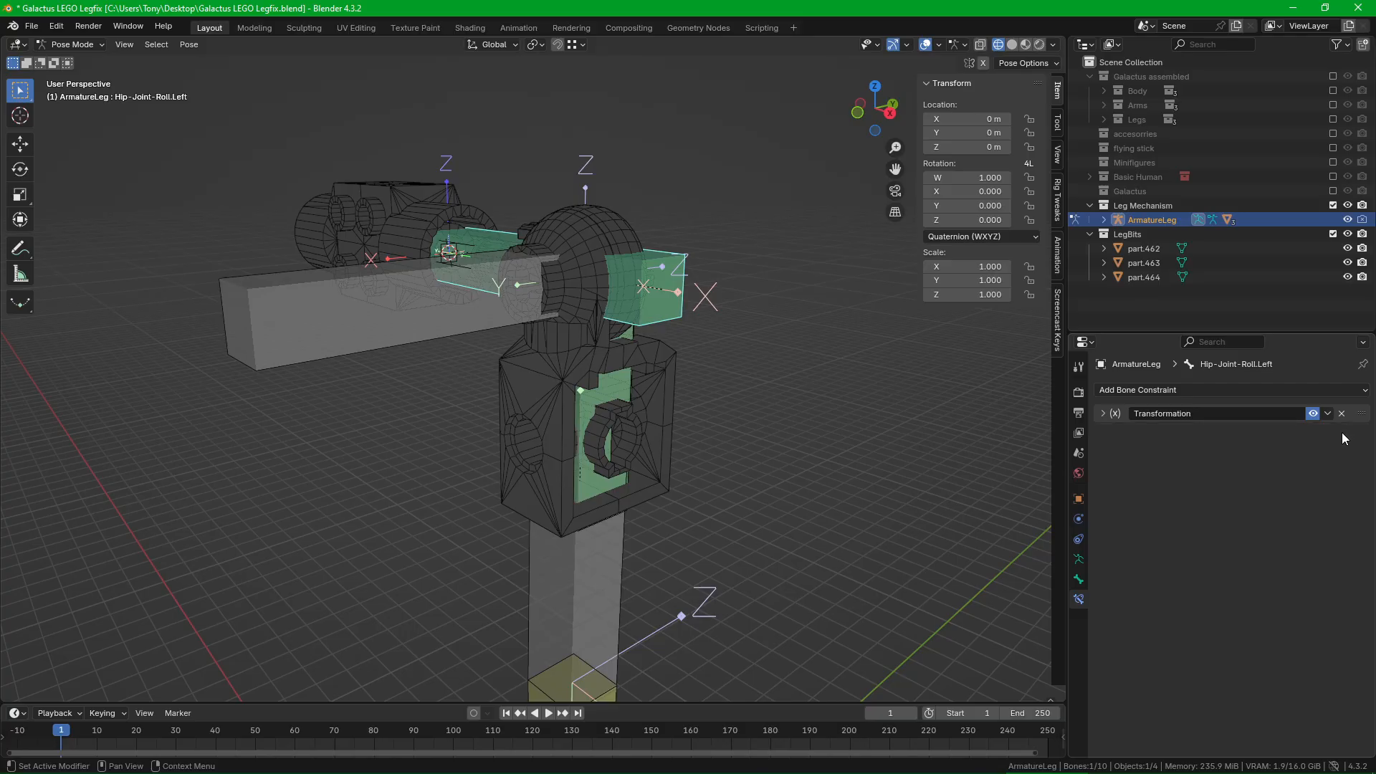
pyautogui.moveTo(747, 443); pyautogui.dragTo(745, 370, button='middle')
pyautogui.scroll(-2, 746, 364)
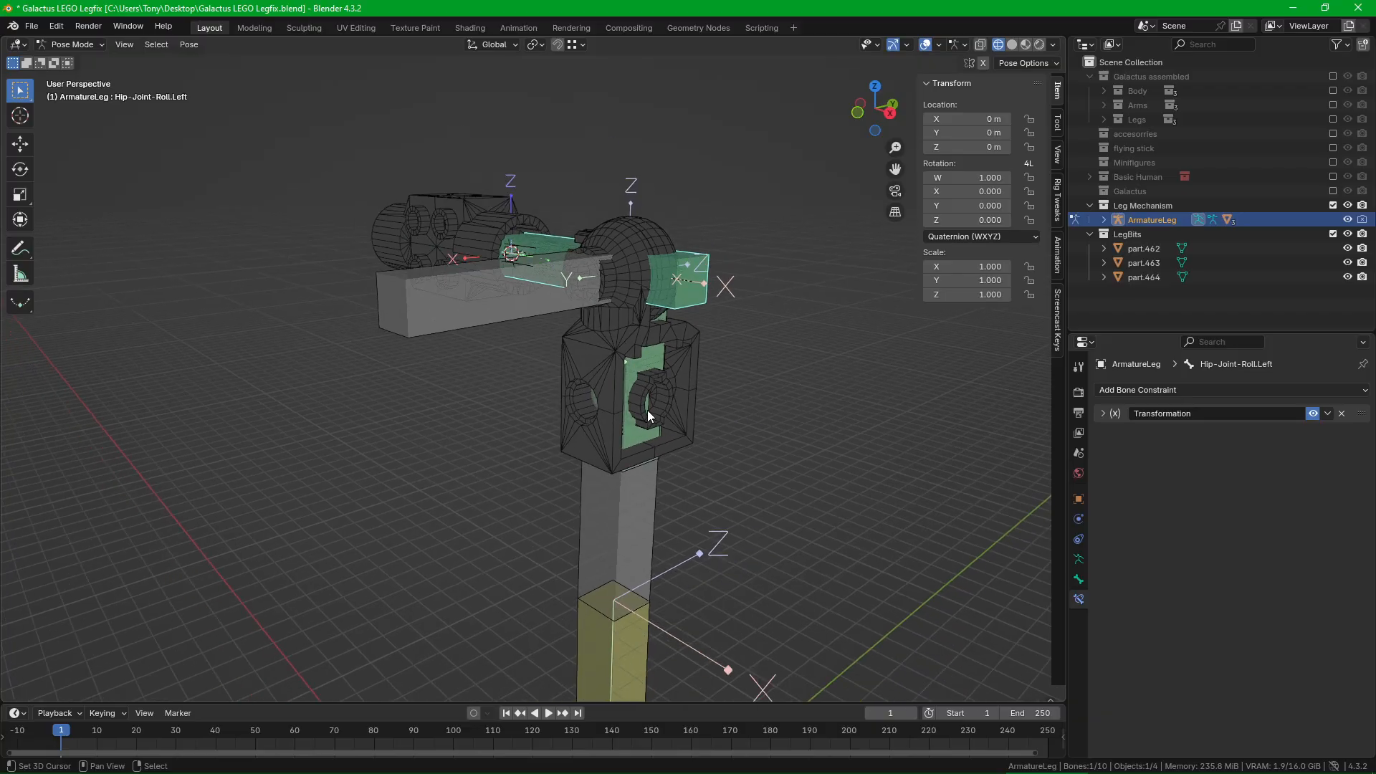
# Step: Restrict the Copy Rotation constraint on MCH-Thigh-Rotation to the X axis by disabling its Y and Z axes
pyautogui.rightClick(648, 410)
pyautogui.scroll(2, 648, 410)
pyautogui.moveTo(690, 413); pyautogui.dragTo(642, 418, button='middle')
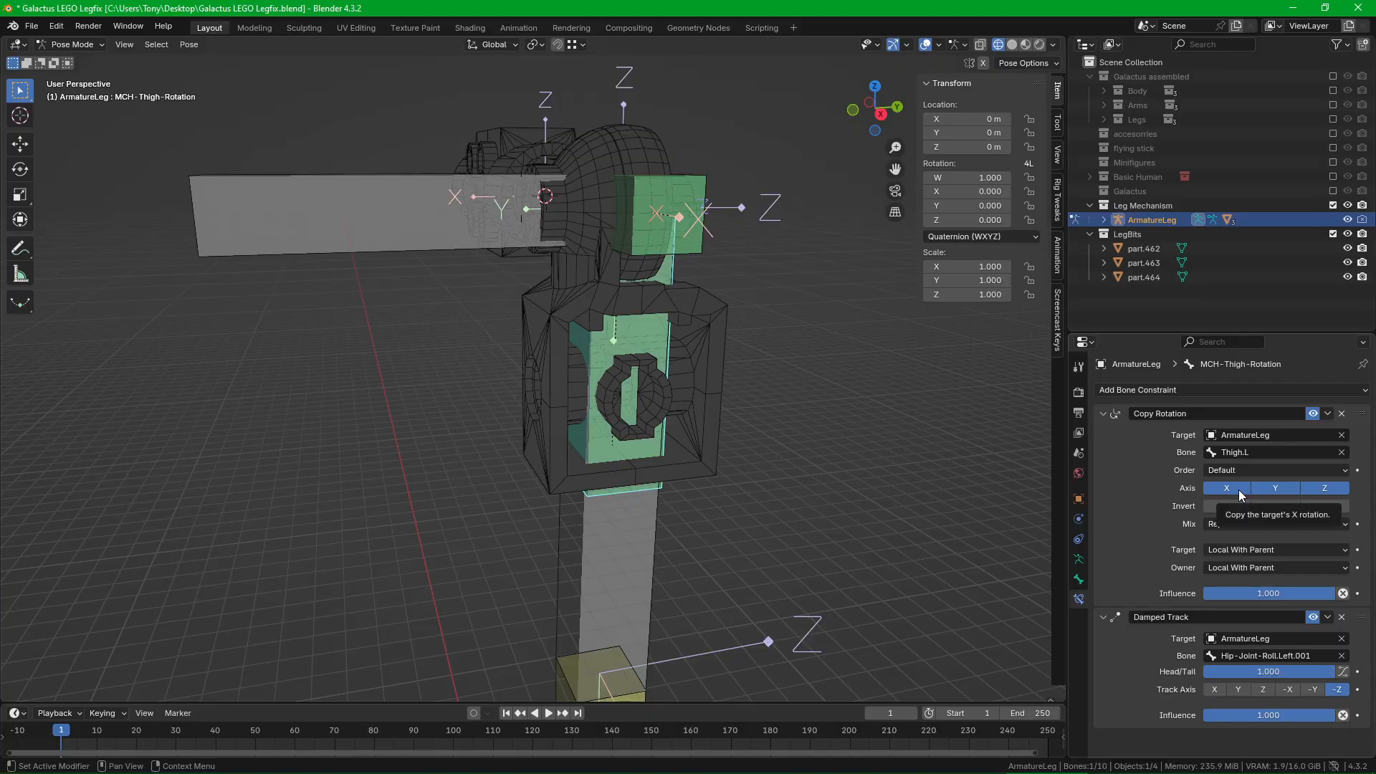
pyautogui.click(1277, 486)
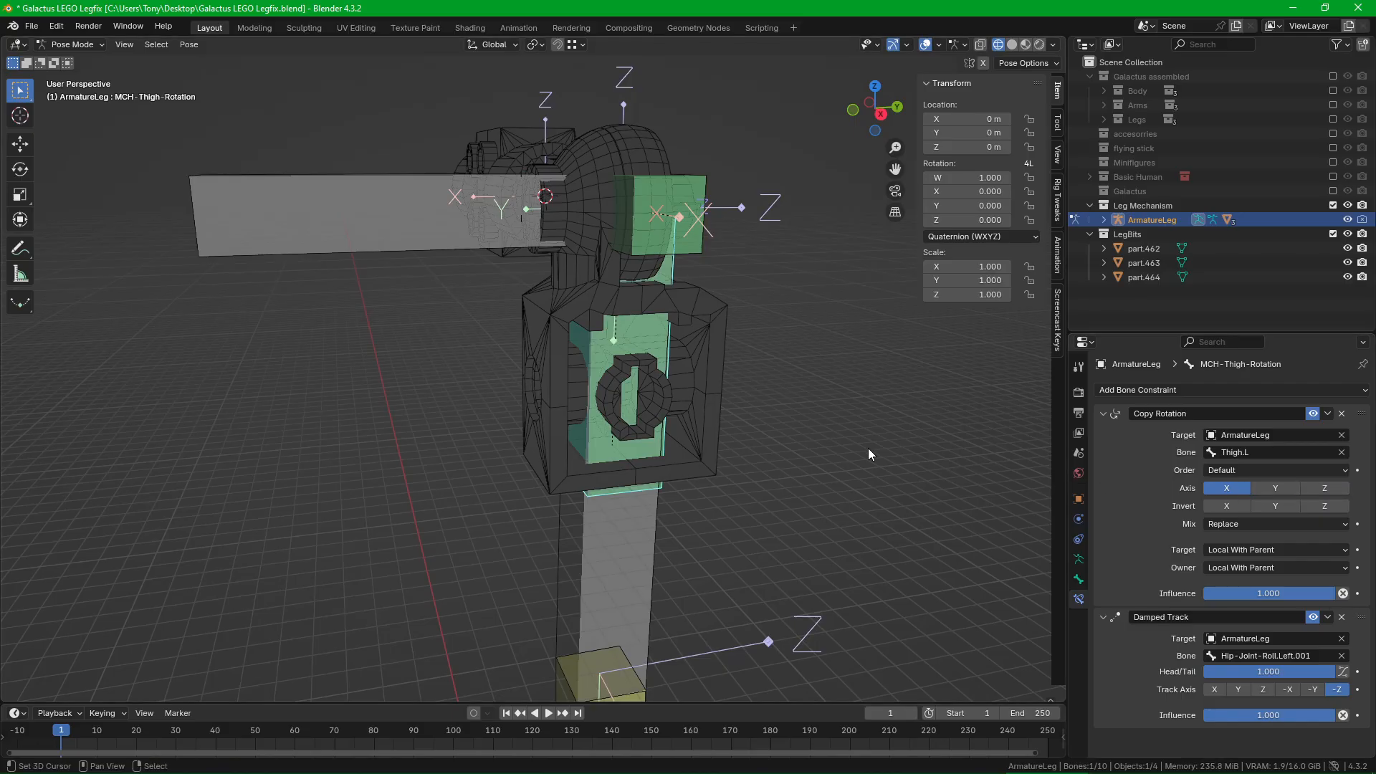
# Step: Bend the leg by freely moving Foot IK Control Left to about X -0.32 m, Y -0.02 m, Z -0.90 m
pyautogui.scroll(-4, 751, 455)
pyautogui.scroll(-2, 751, 473)
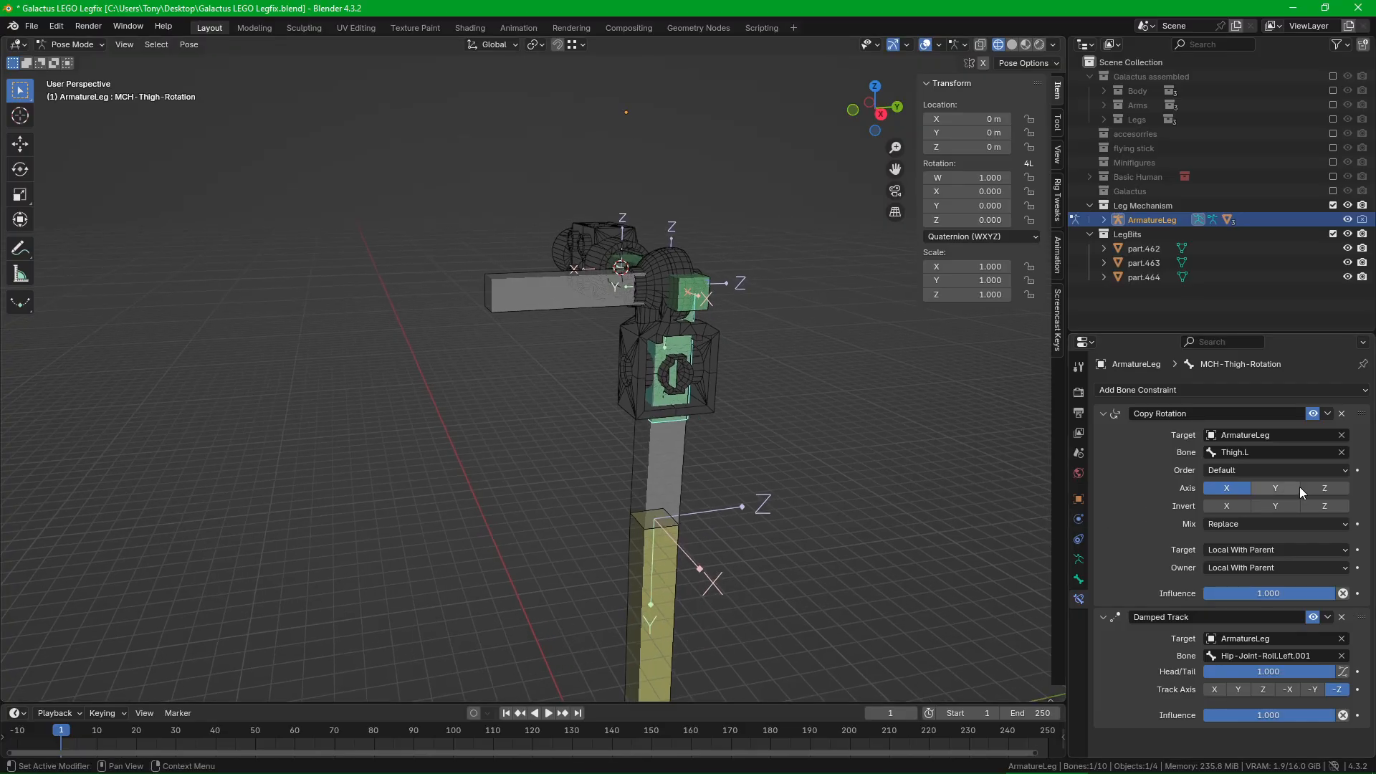
pyautogui.scroll(-5, 775, 416)
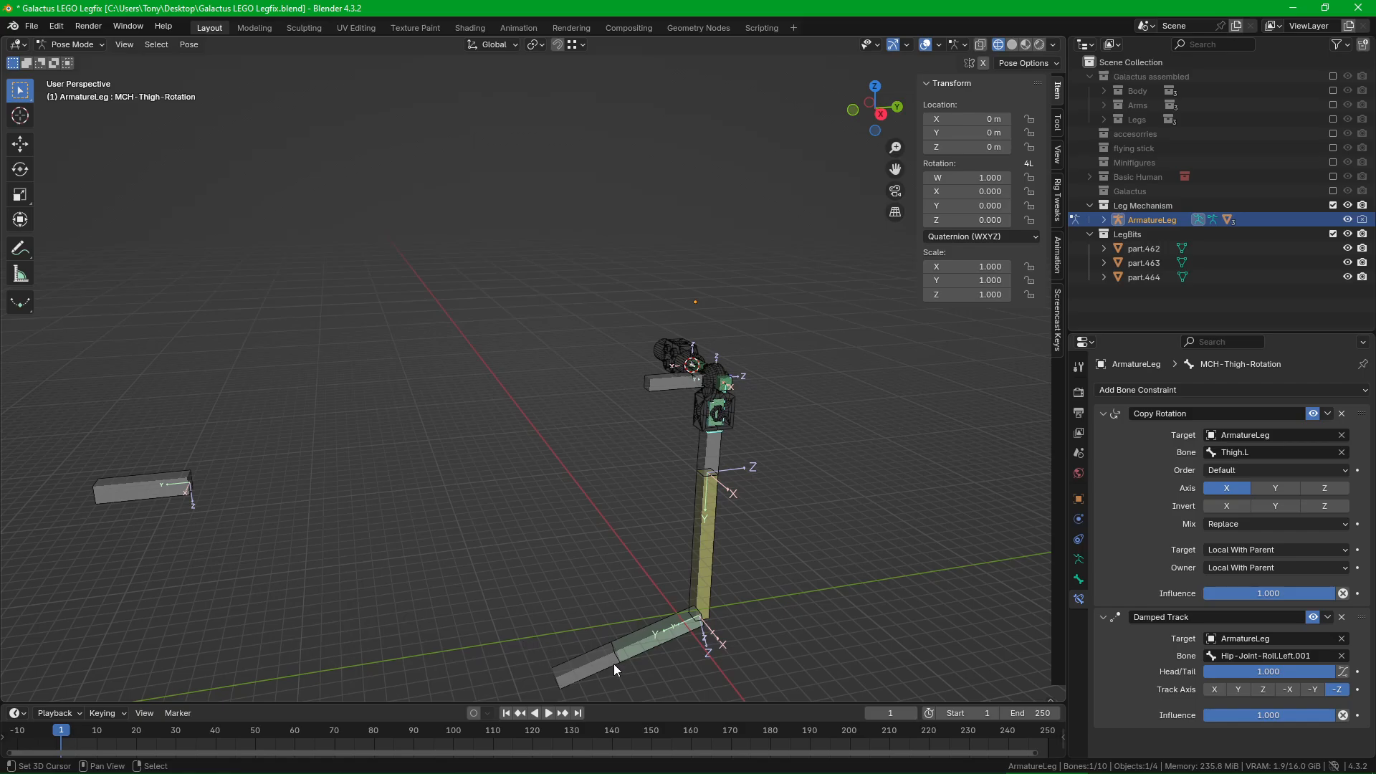
pyautogui.click(613, 664)
pyautogui.click(1079, 559)
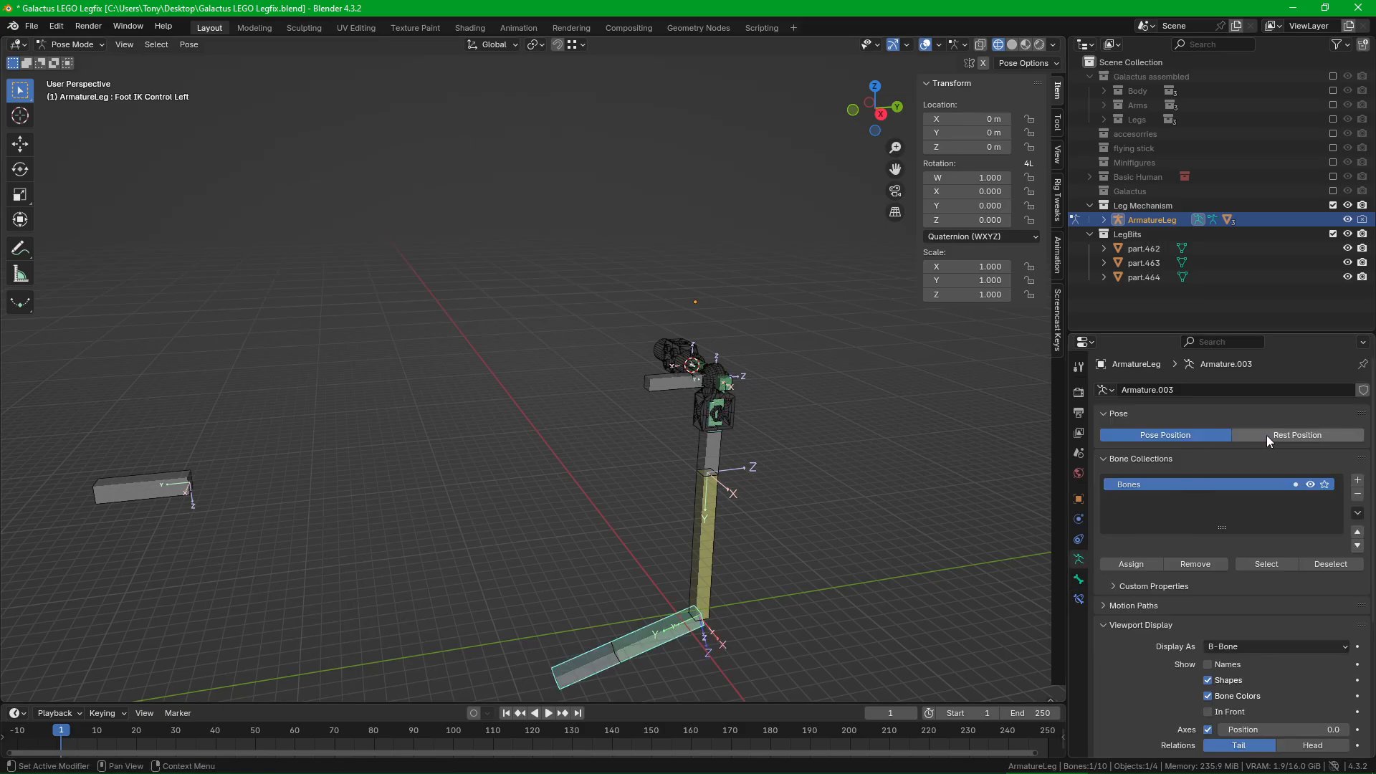
pyautogui.press('g')
pyautogui.click(849, 519)
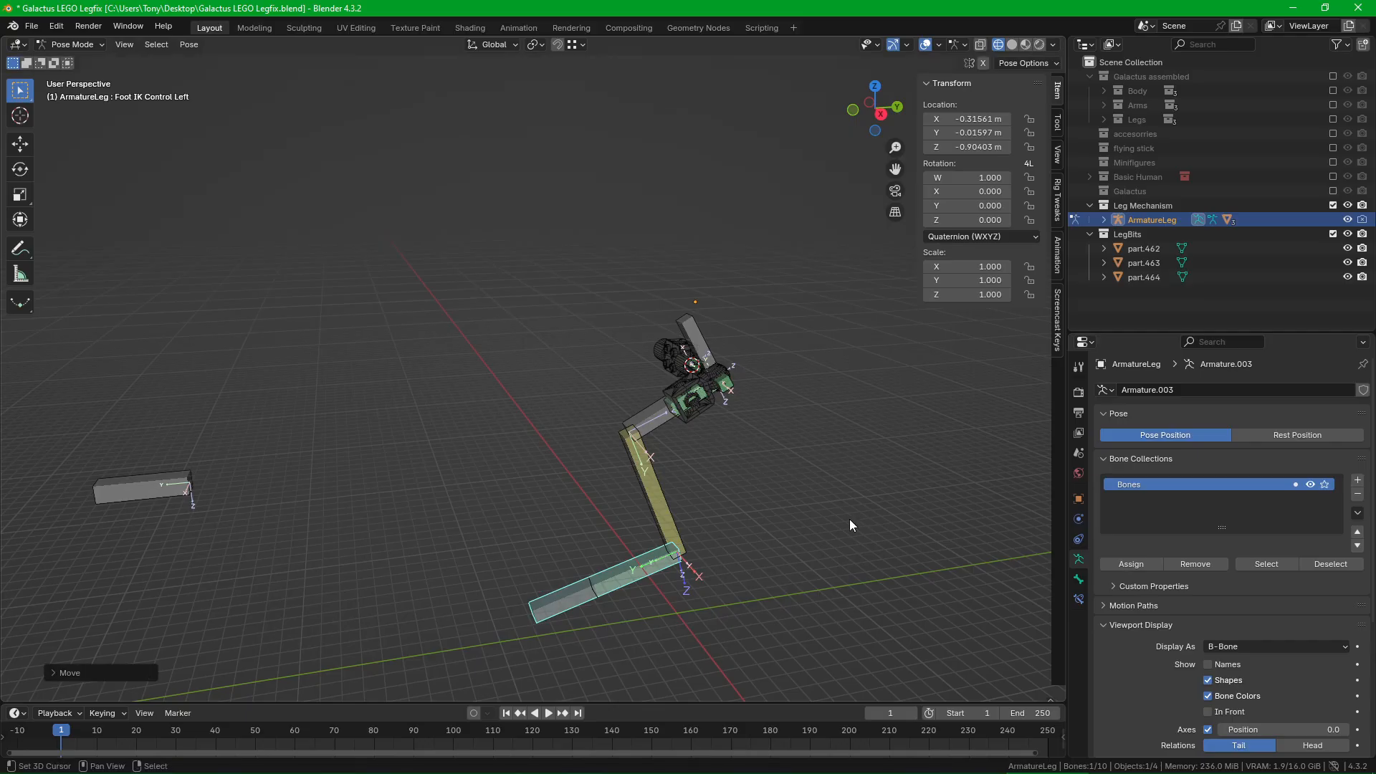
# Step: Move Foot IK Control Left along the global X axis to about X 0.85 m and check the thigh part at the hip
pyautogui.scroll(6, 656, 381)
pyautogui.click(703, 359)
pyautogui.moveTo(703, 358); pyautogui.dragTo(823, 600, button='middle')
pyautogui.scroll(-6, 823, 599)
pyautogui.click(540, 666)
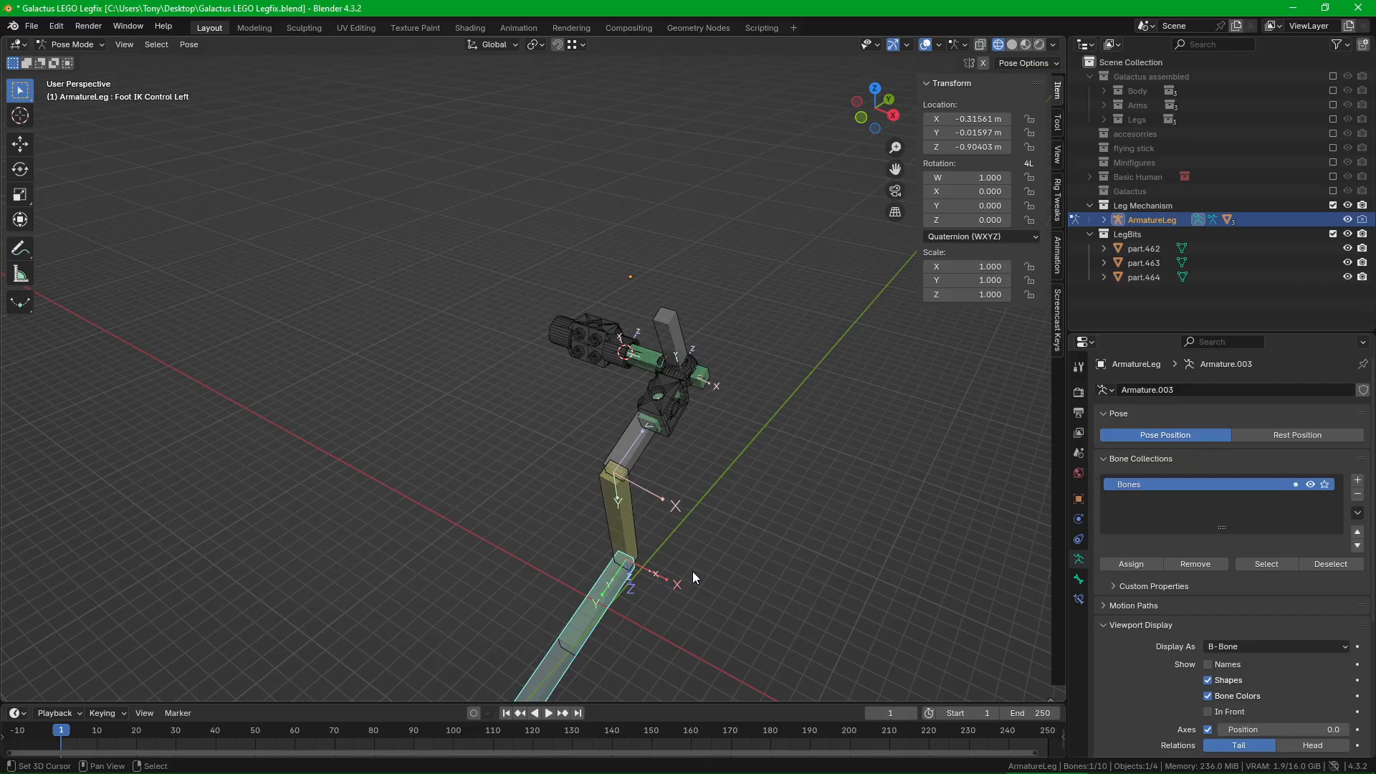
pyautogui.press('g')
pyautogui.press('x')
pyautogui.click(779, 564)
pyautogui.scroll(5, 619, 453)
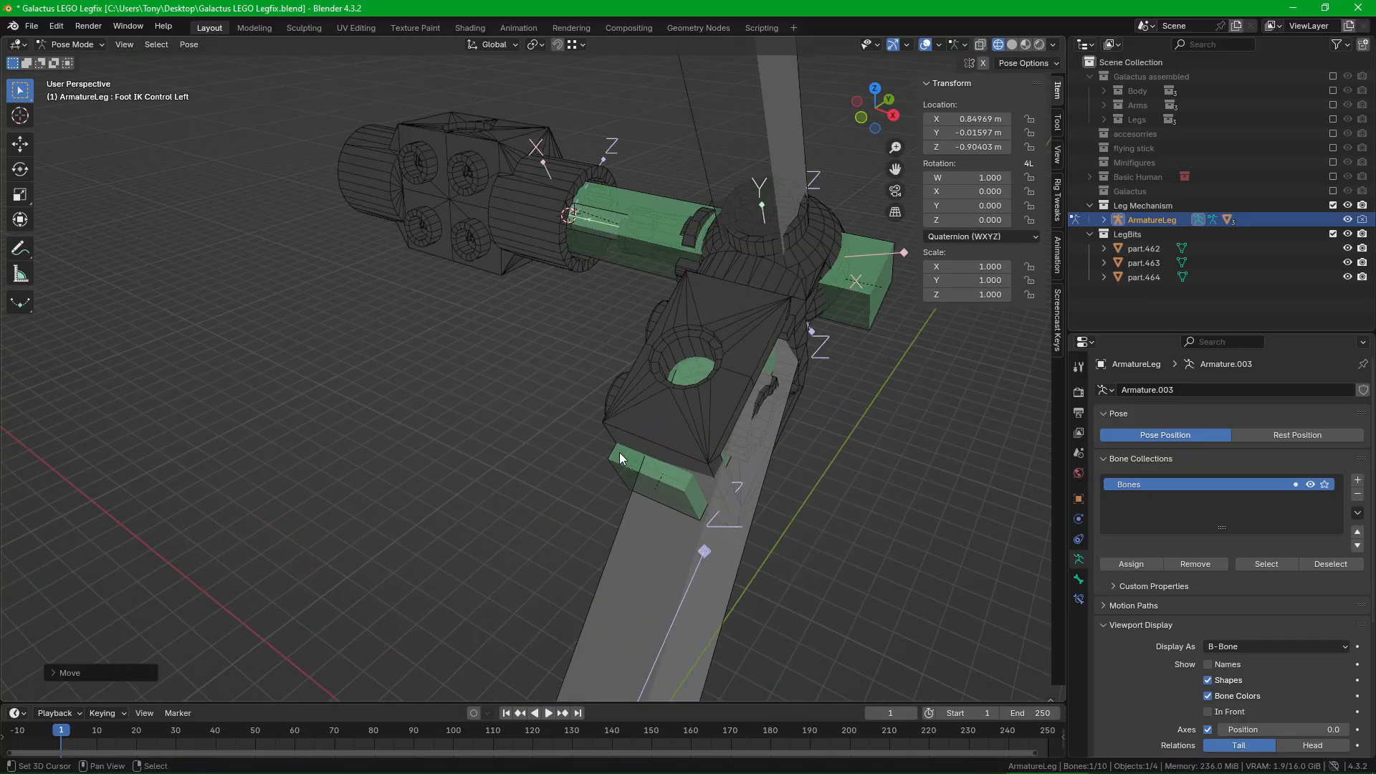
# Step: Undo the foot control's X move and enable the Z axis of the Copy Rotation constraint on MCH-Thigh-Rotation
pyautogui.hotkey('ctrl', 'z')
pyautogui.hotkey('ctrl', 'z')
pyautogui.click(1079, 600)
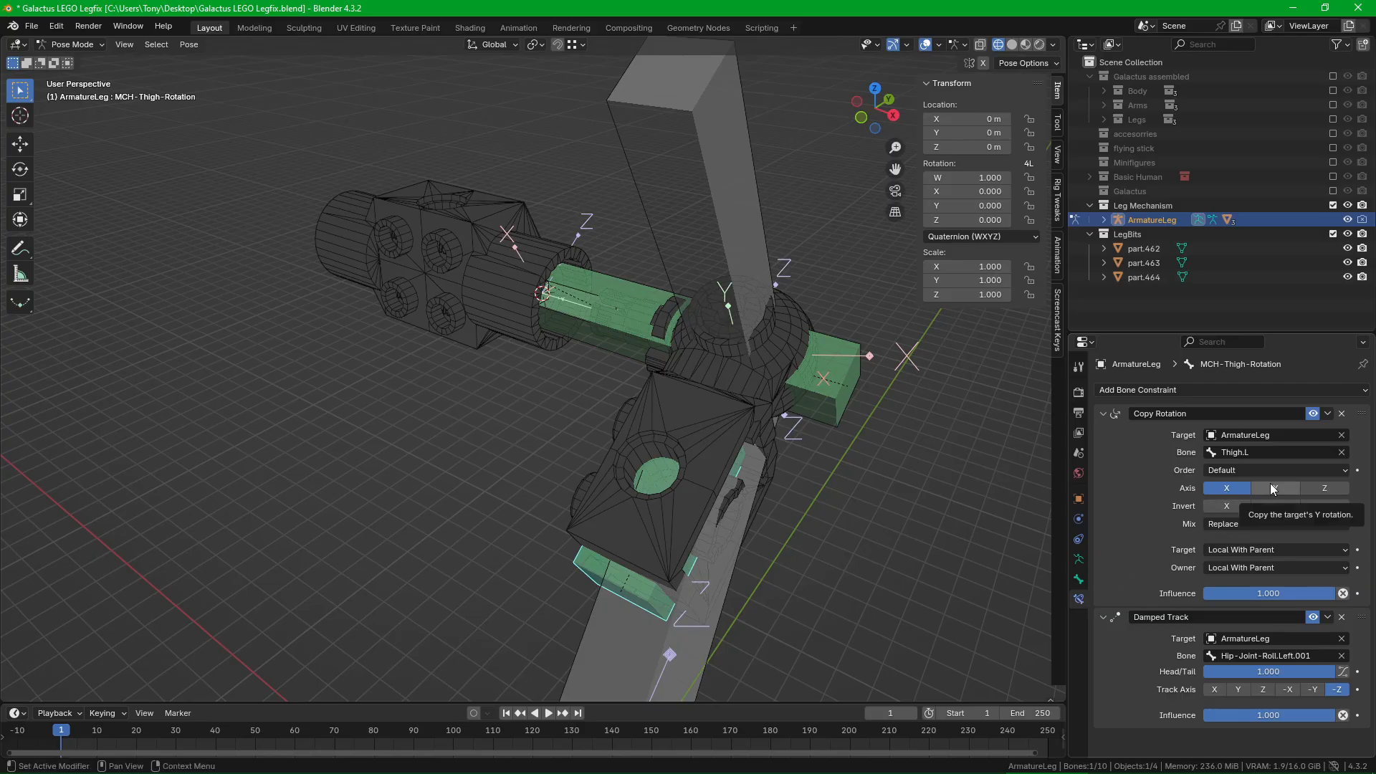
pyautogui.click(1319, 488)
# Step: Disable the Damped Track constraint on MCH-Thigh-Rotation, check the thigh part without it, and collapse its settings
pyautogui.moveTo(839, 573); pyautogui.dragTo(866, 495, button='middle')
pyautogui.click(1308, 617)
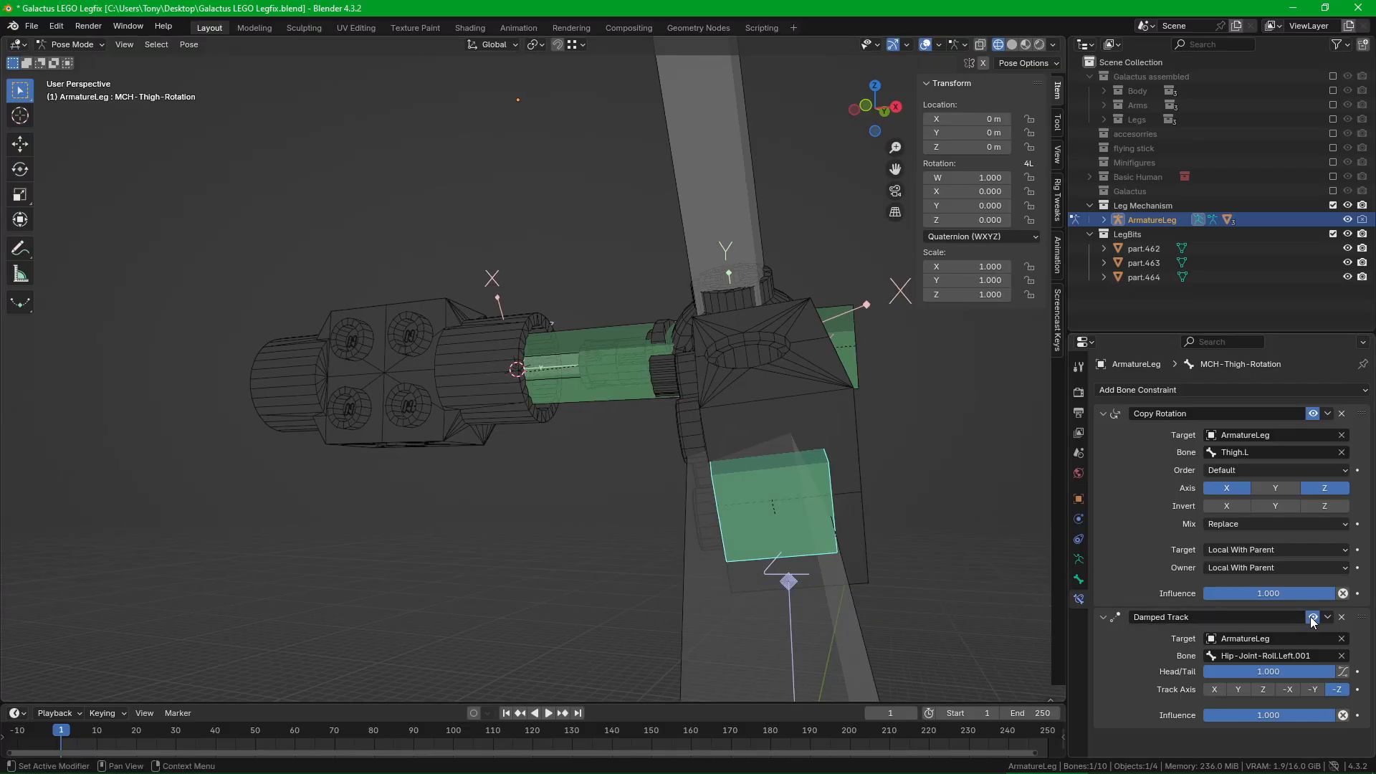
pyautogui.moveTo(841, 459); pyautogui.dragTo(790, 447, button='middle')
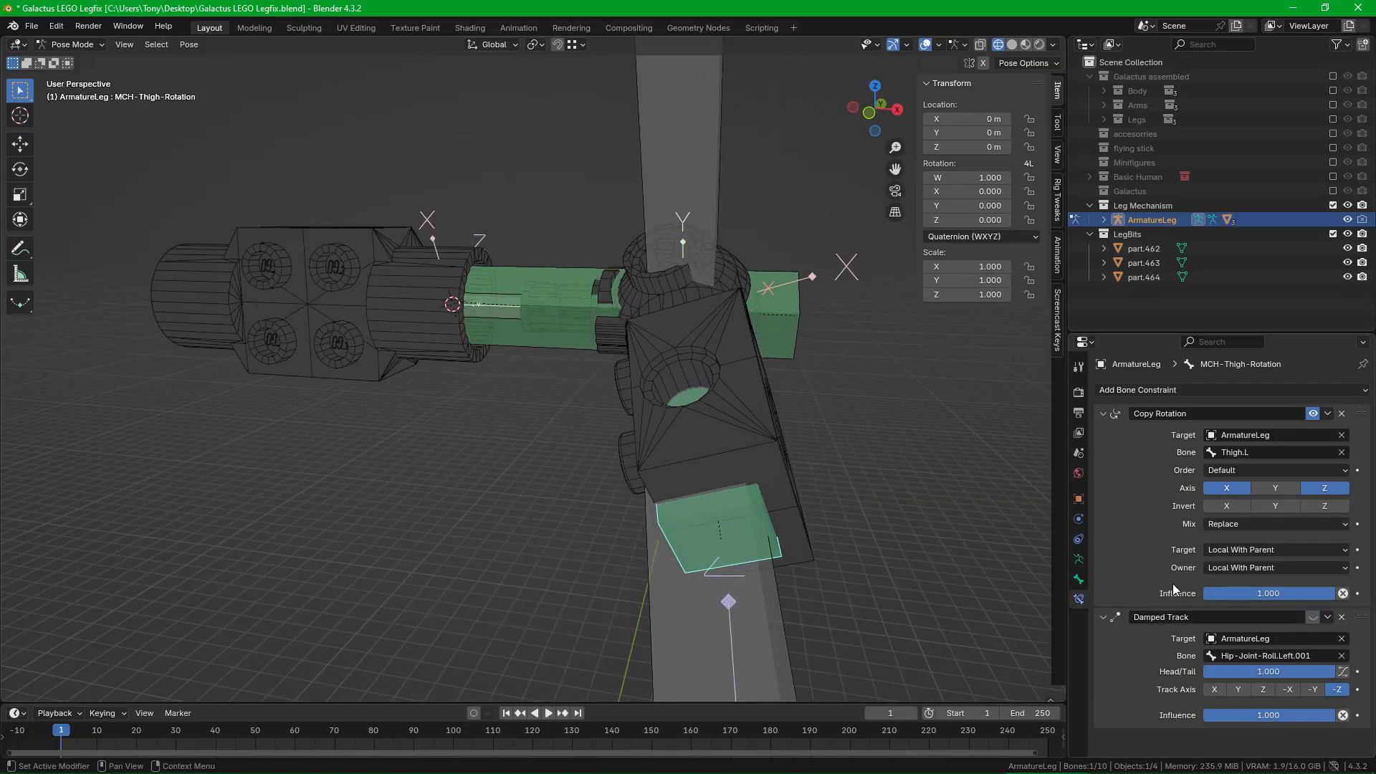
pyautogui.click(1104, 617)
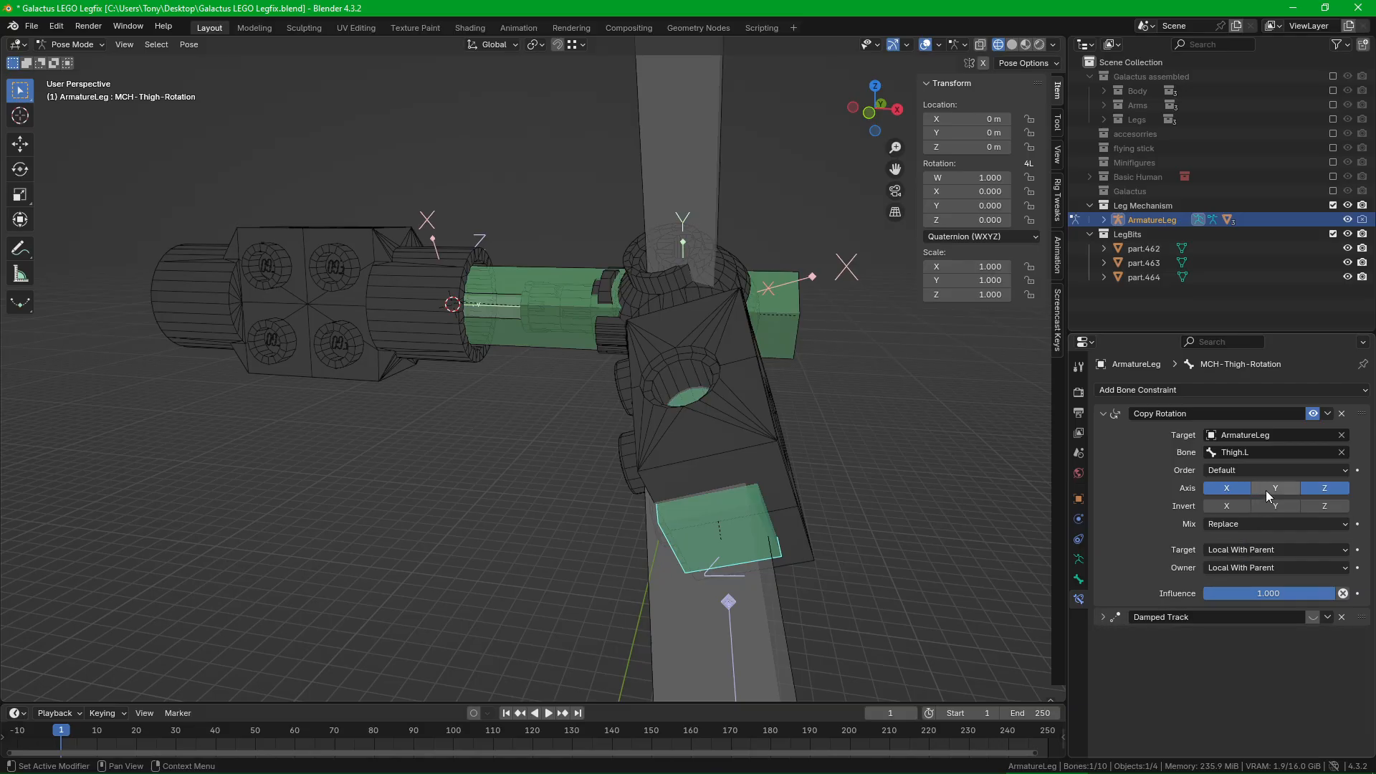
# Step: Compare the thigh with the Copy Rotation constraint's Y axis on and off, leaving Y enabled alongside X and Z
pyautogui.click(1286, 487)
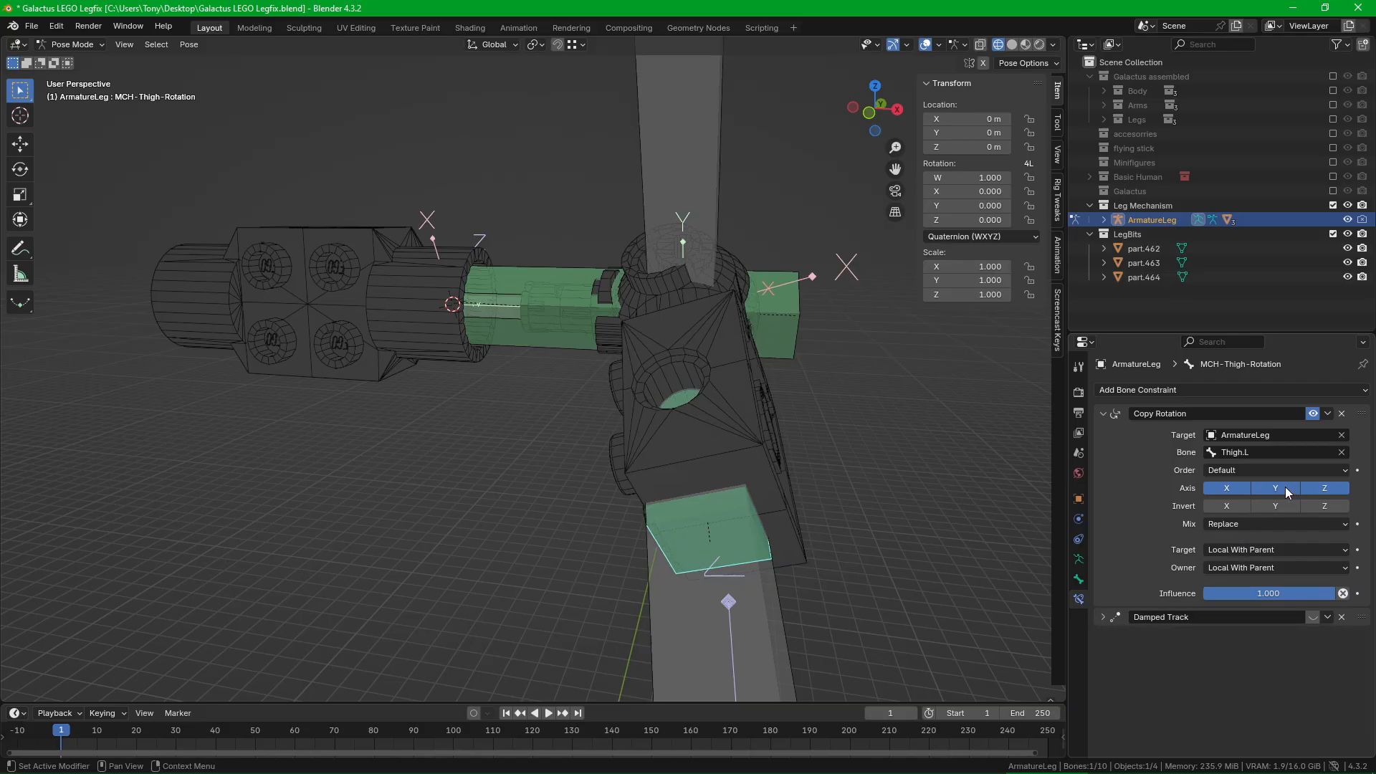
pyautogui.click(1284, 487)
pyautogui.moveTo(691, 488)
pyautogui.mouseDown(button='middle')
pyautogui.moveTo(790, 587)
pyautogui.moveTo(703, 412)
pyautogui.moveTo(717, 492)
pyautogui.moveTo(703, 489)
pyautogui.mouseUp(button='middle')
pyautogui.scroll(3, 701, 430)
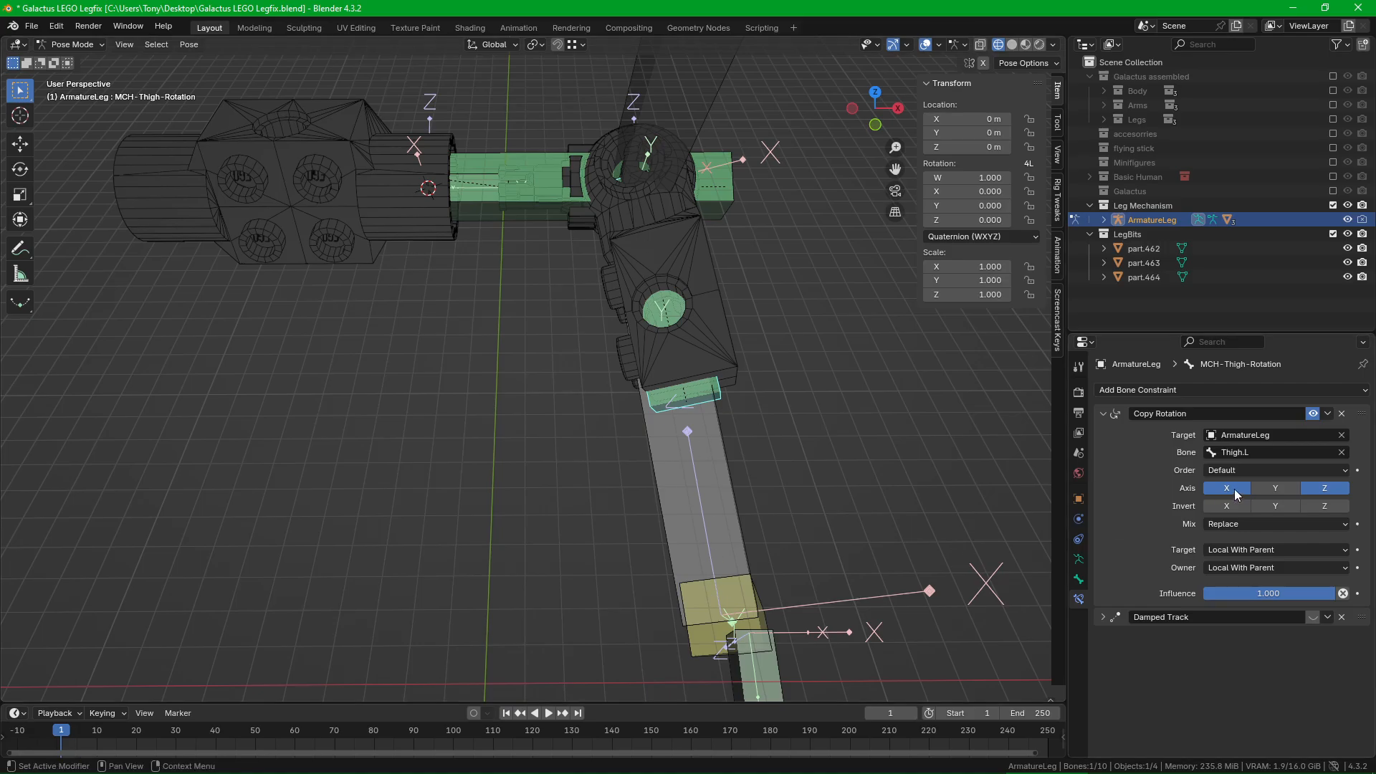
pyautogui.click(1276, 487)
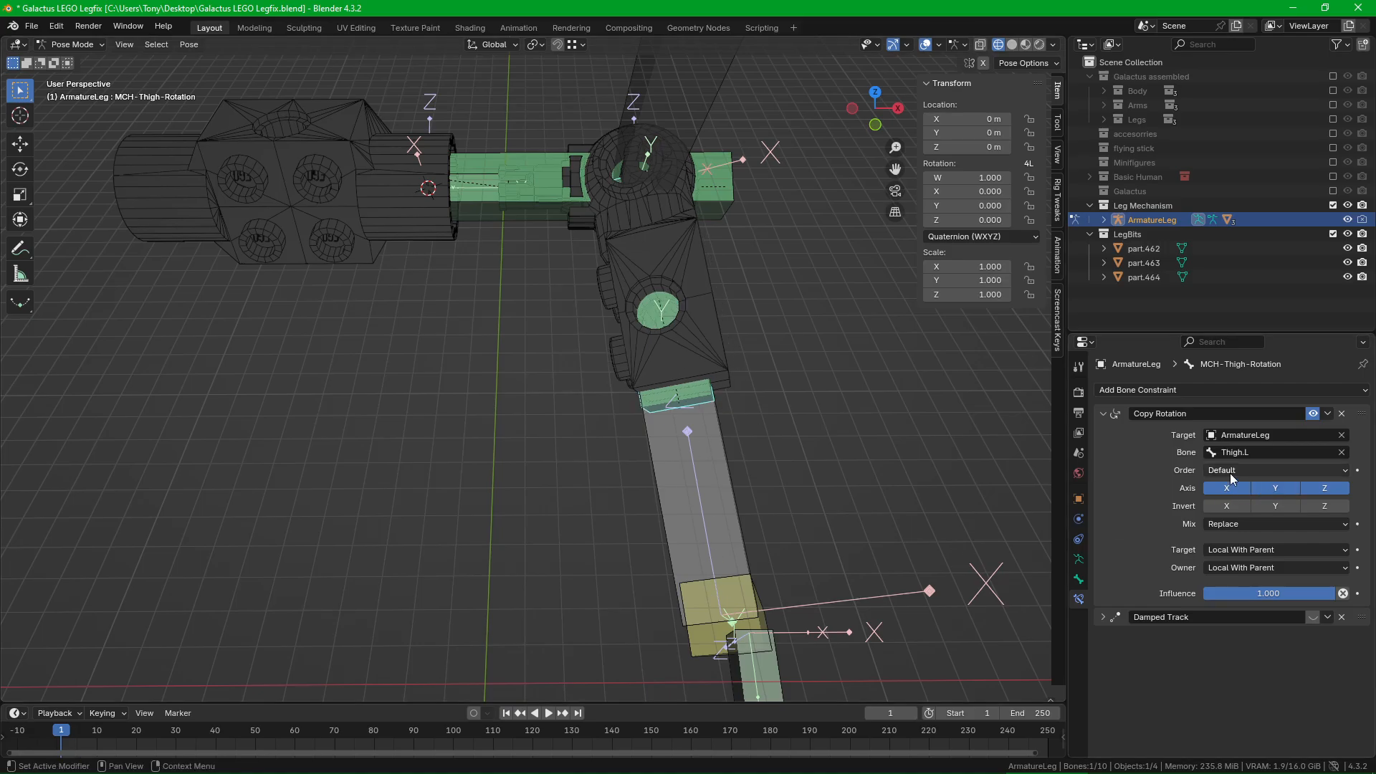
# Step: Check the thigh part's alignment with the leg from several angles and re-enable the Damped Track constraint
pyautogui.keyDown('shift'); pyautogui.moveTo(626, 170); pyautogui.dragTo(635, 226, button='middle'); pyautogui.keyUp('shift')
pyautogui.moveTo(683, 363); pyautogui.dragTo(675, 297, button='middle')
pyautogui.keyDown('shift'); pyautogui.moveTo(643, 148); pyautogui.dragTo(643, 172, button='middle'); pyautogui.keyUp('shift')
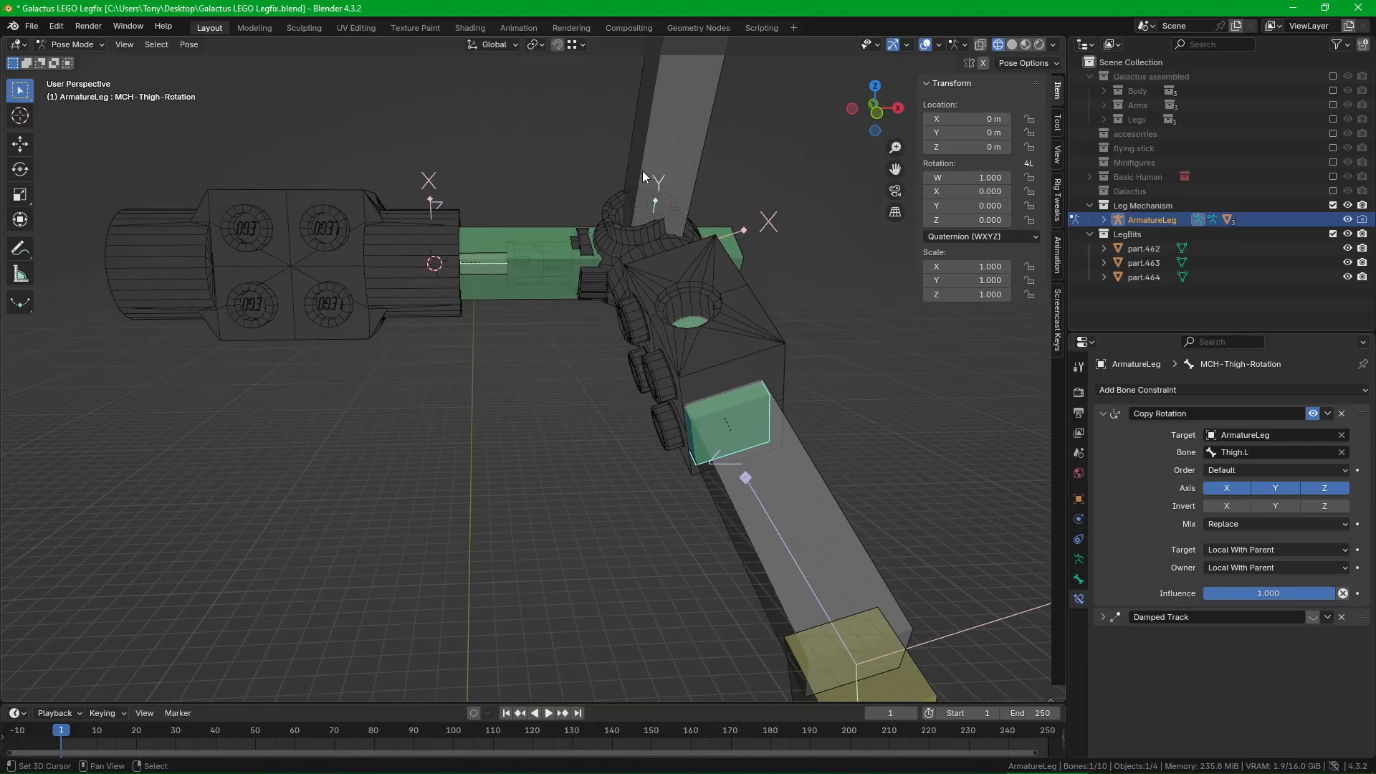
pyautogui.moveTo(742, 441); pyautogui.dragTo(685, 347, button='middle')
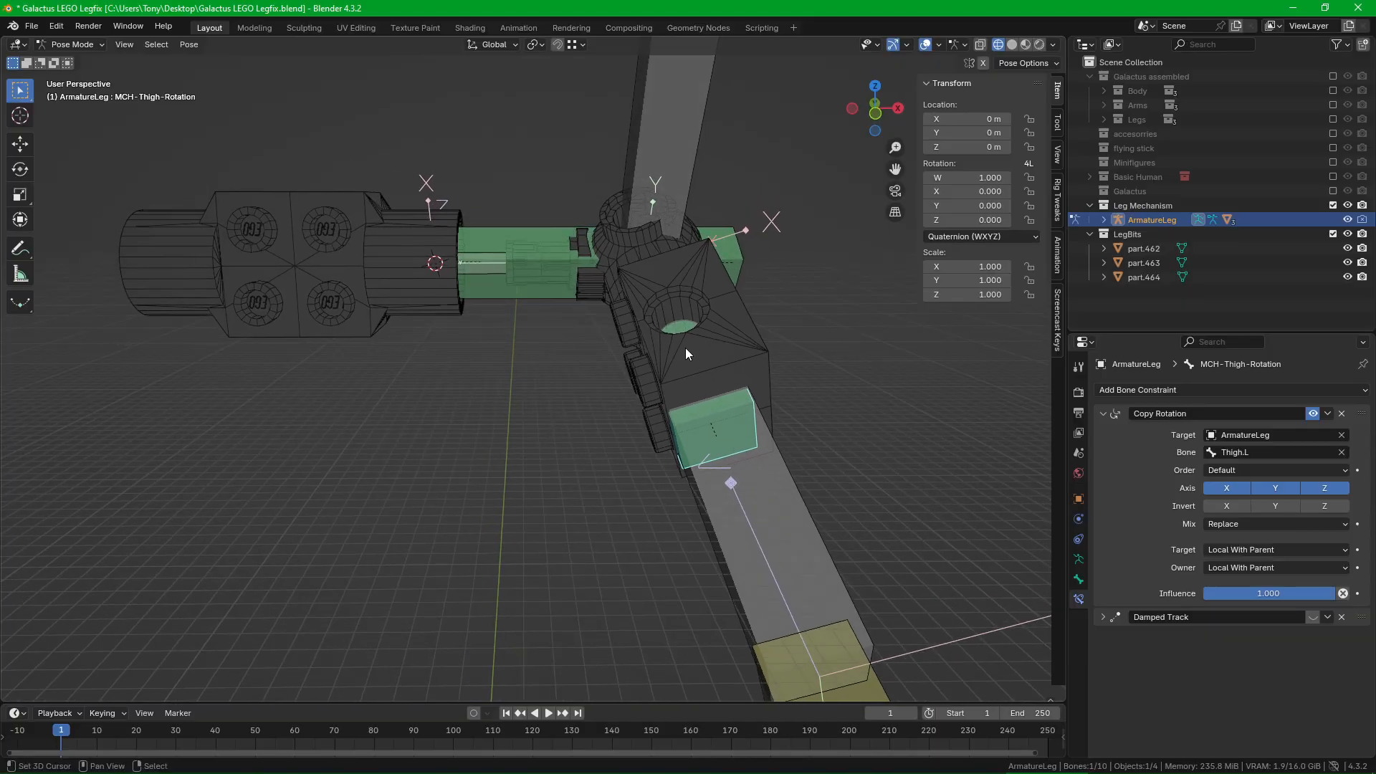
pyautogui.moveTo(689, 416); pyautogui.dragTo(648, 306, button='middle')
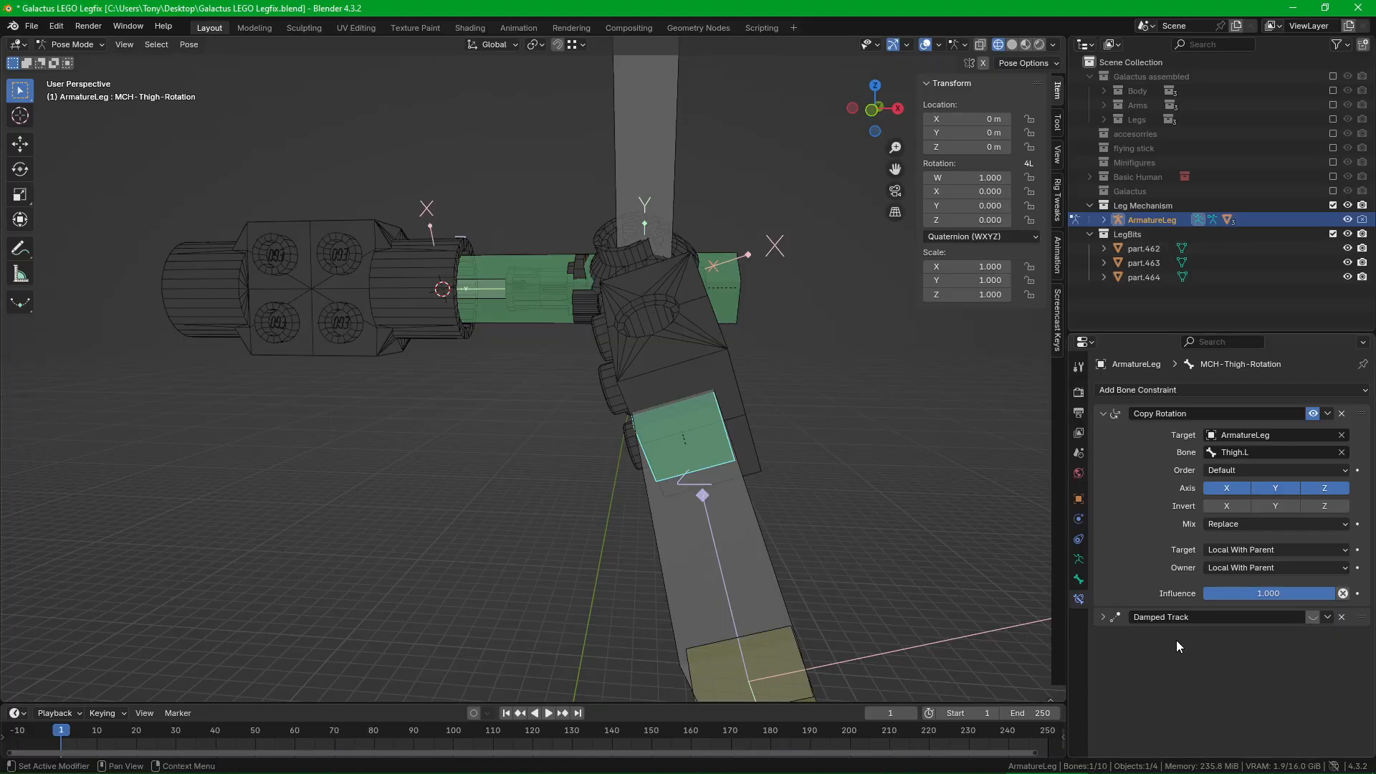
pyautogui.click(1314, 617)
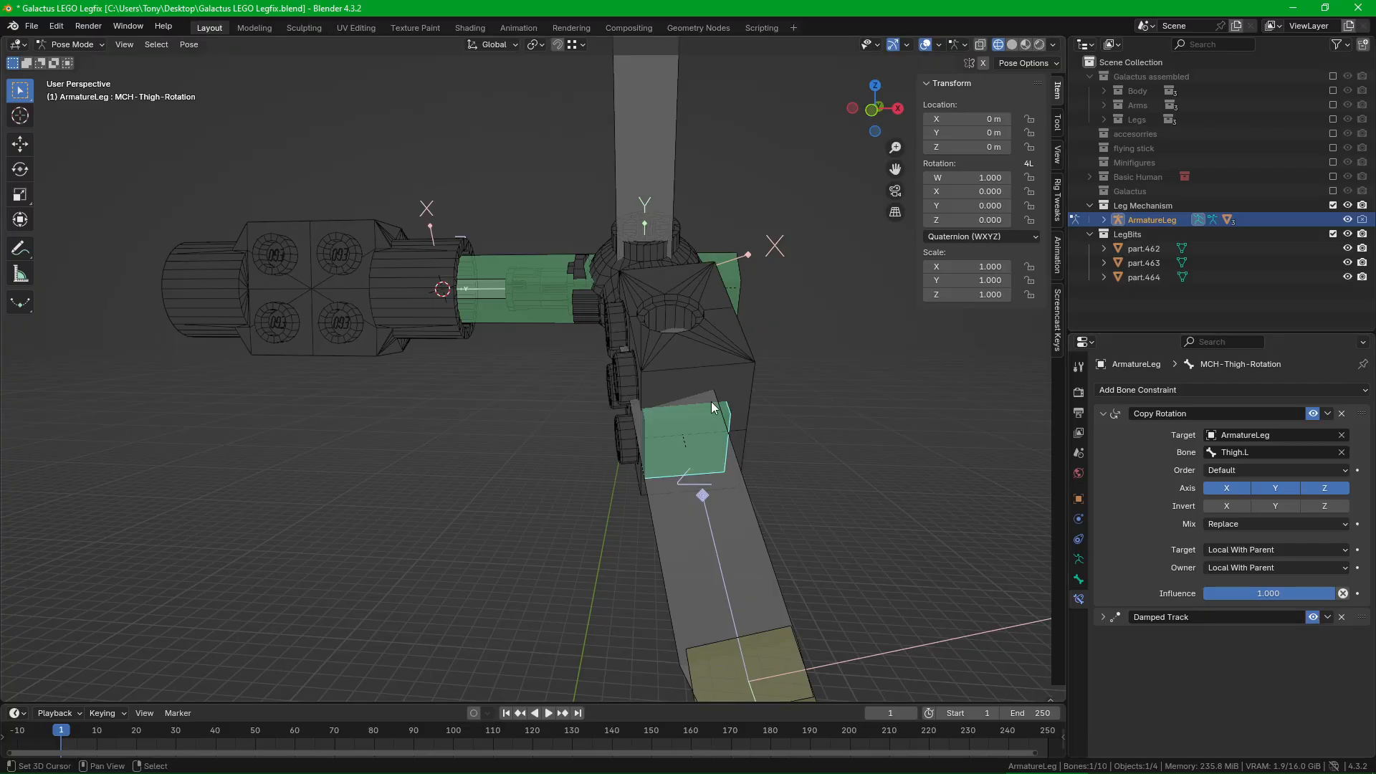
pyautogui.scroll(-2, 712, 407)
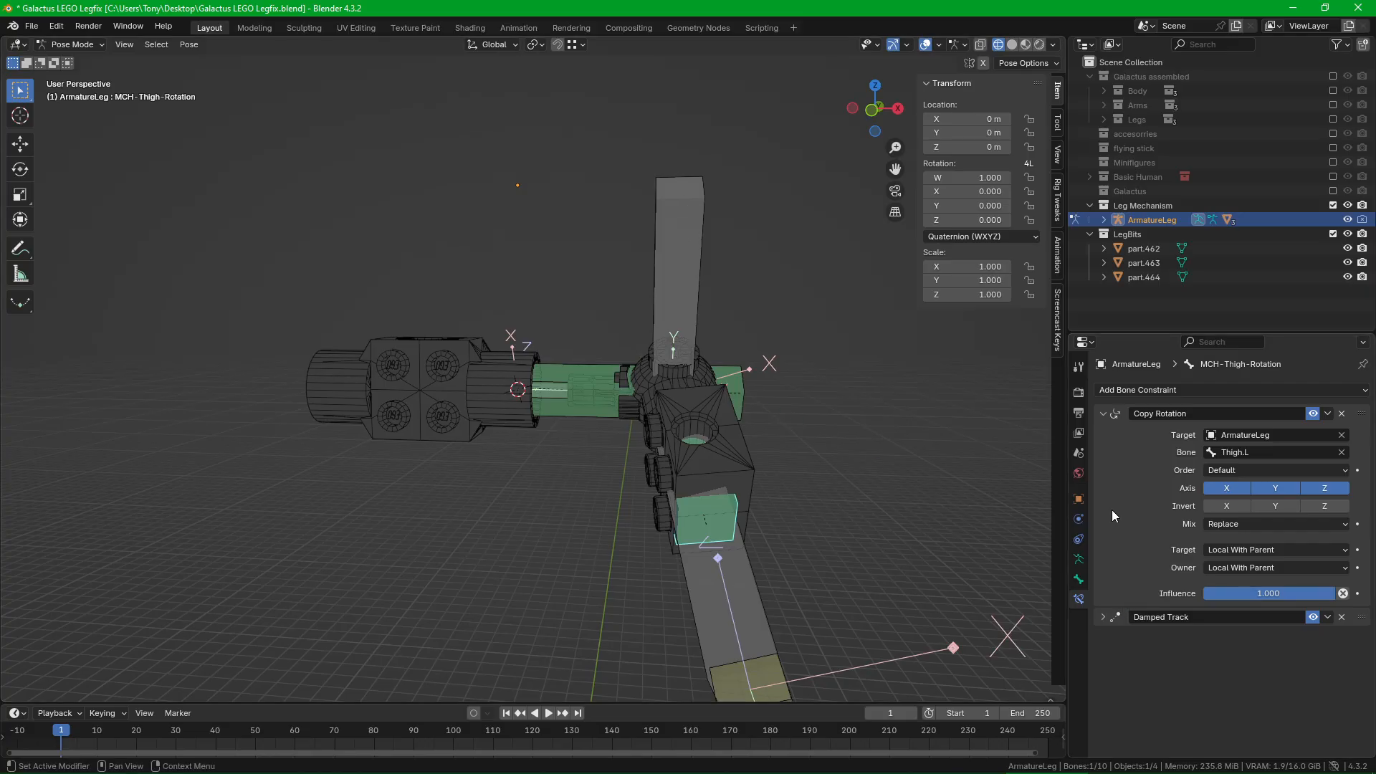
# Step: Review the constraints on Hip-Joint-Roll.Left, MCH-Thigh-Rotation and Hip-Joint-Roll.Left.001, including the Transformation settings
pyautogui.click(734, 381)
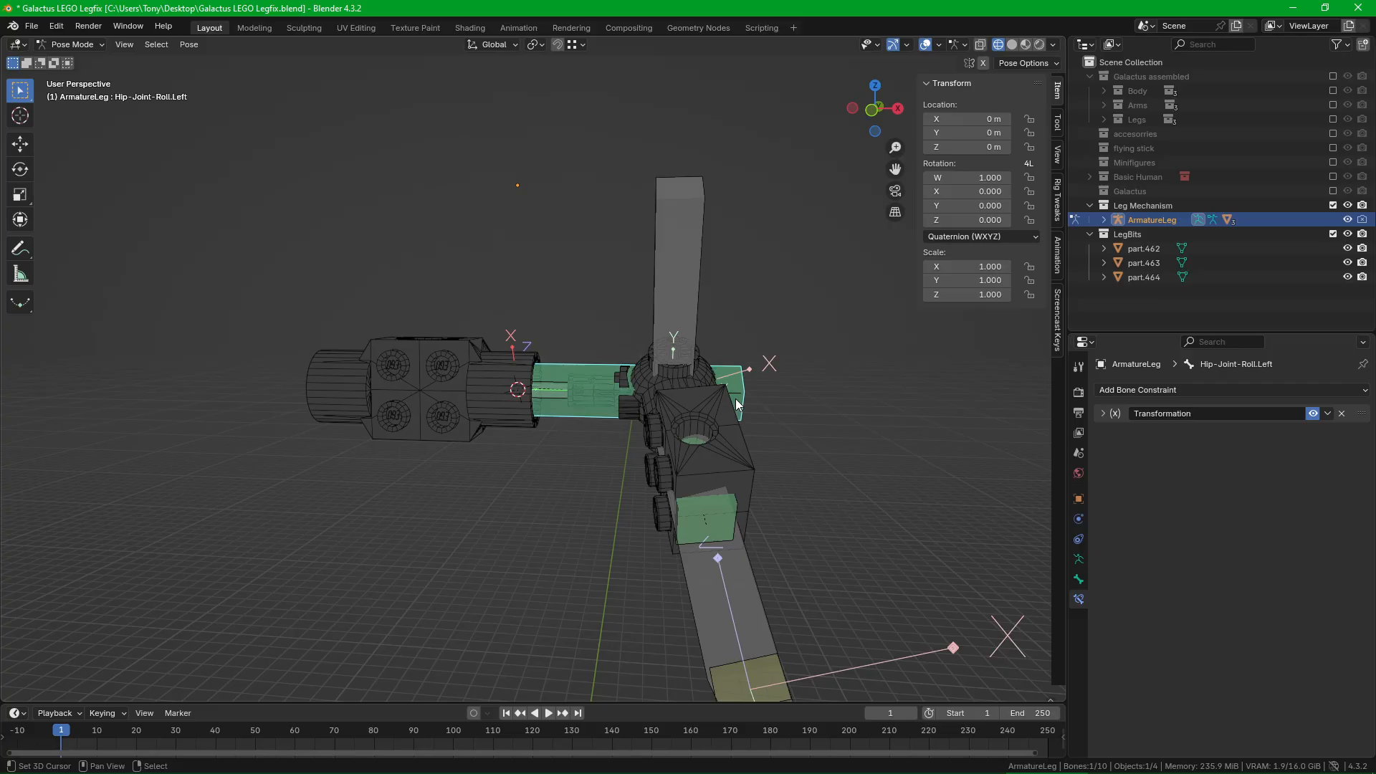
pyautogui.click(714, 524)
pyautogui.click(714, 521)
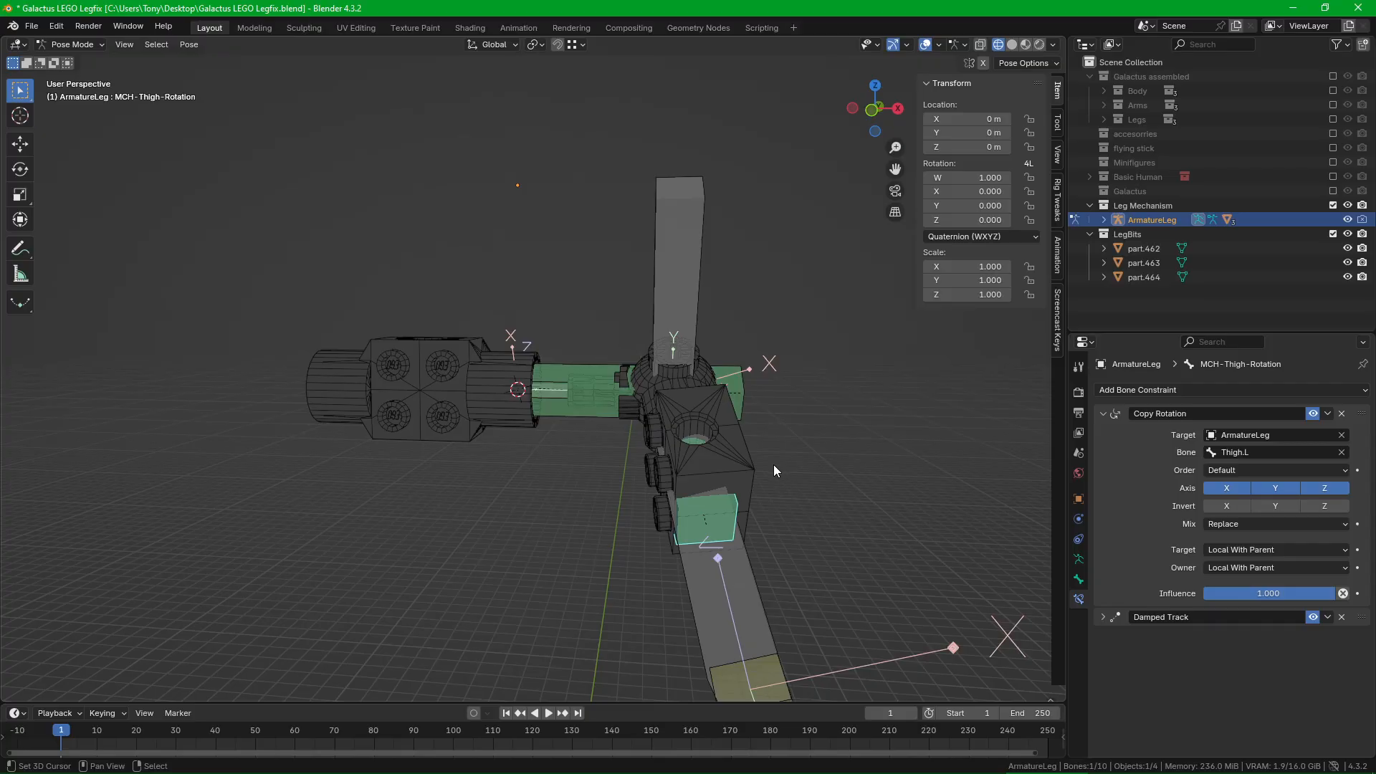
pyautogui.click(689, 192)
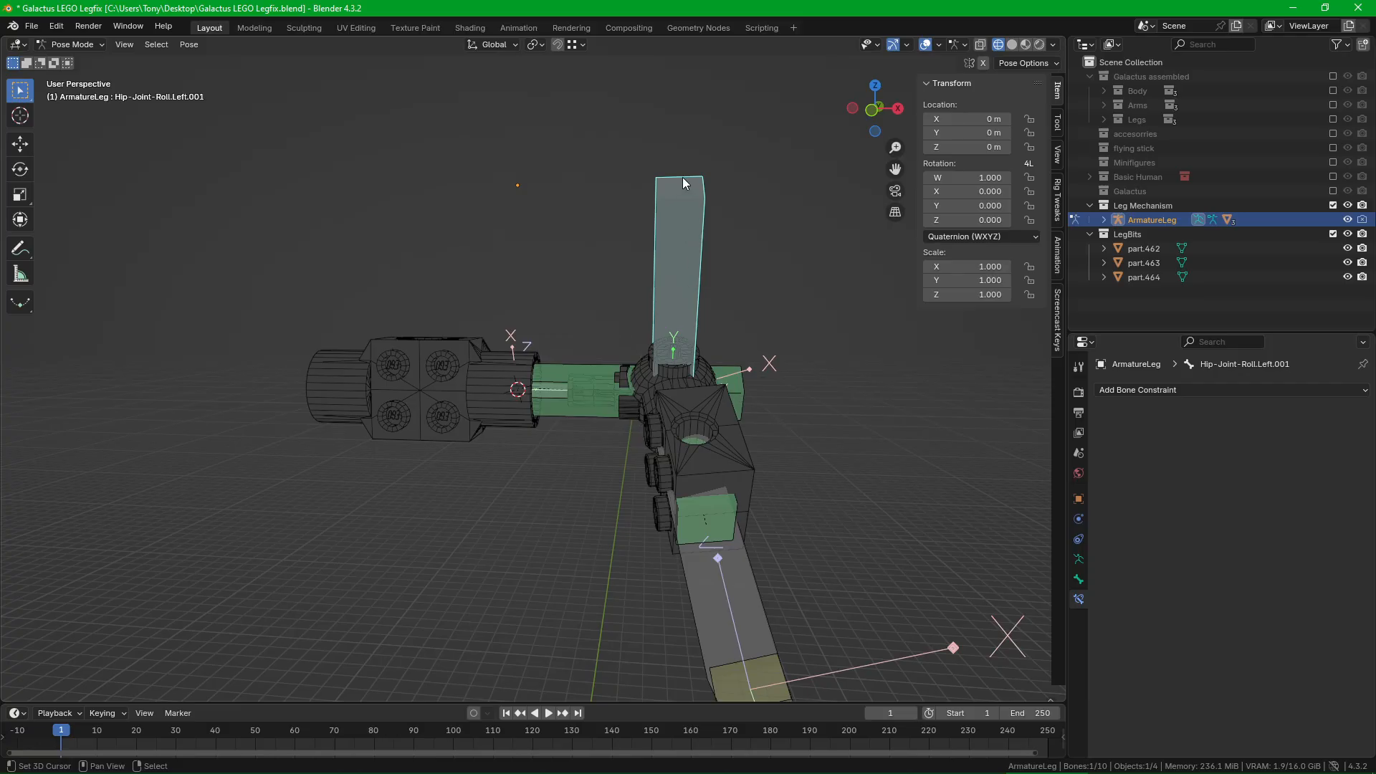
pyautogui.keyDown('shift'); pyautogui.moveTo(729, 453); pyautogui.dragTo(721, 423, button='middle'); pyautogui.keyUp('shift')
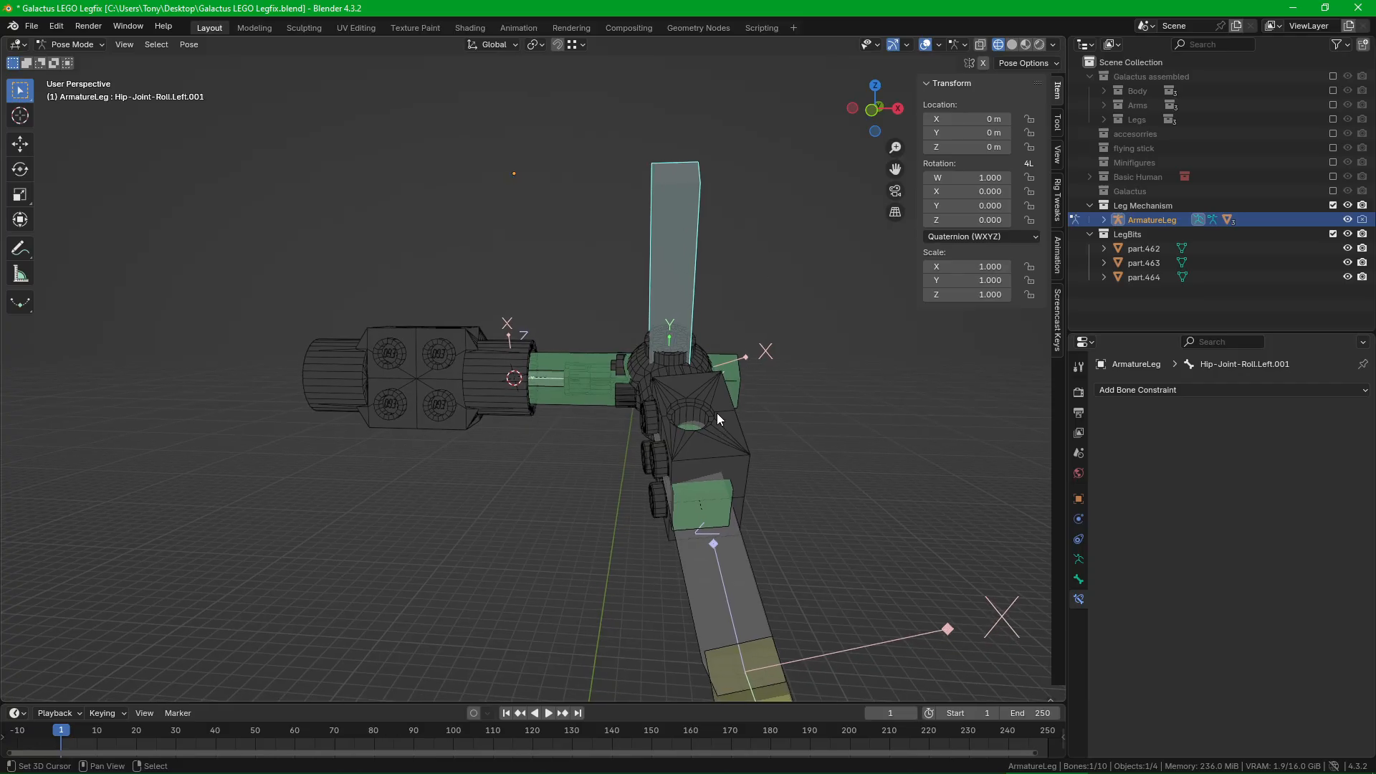
pyautogui.click(739, 358)
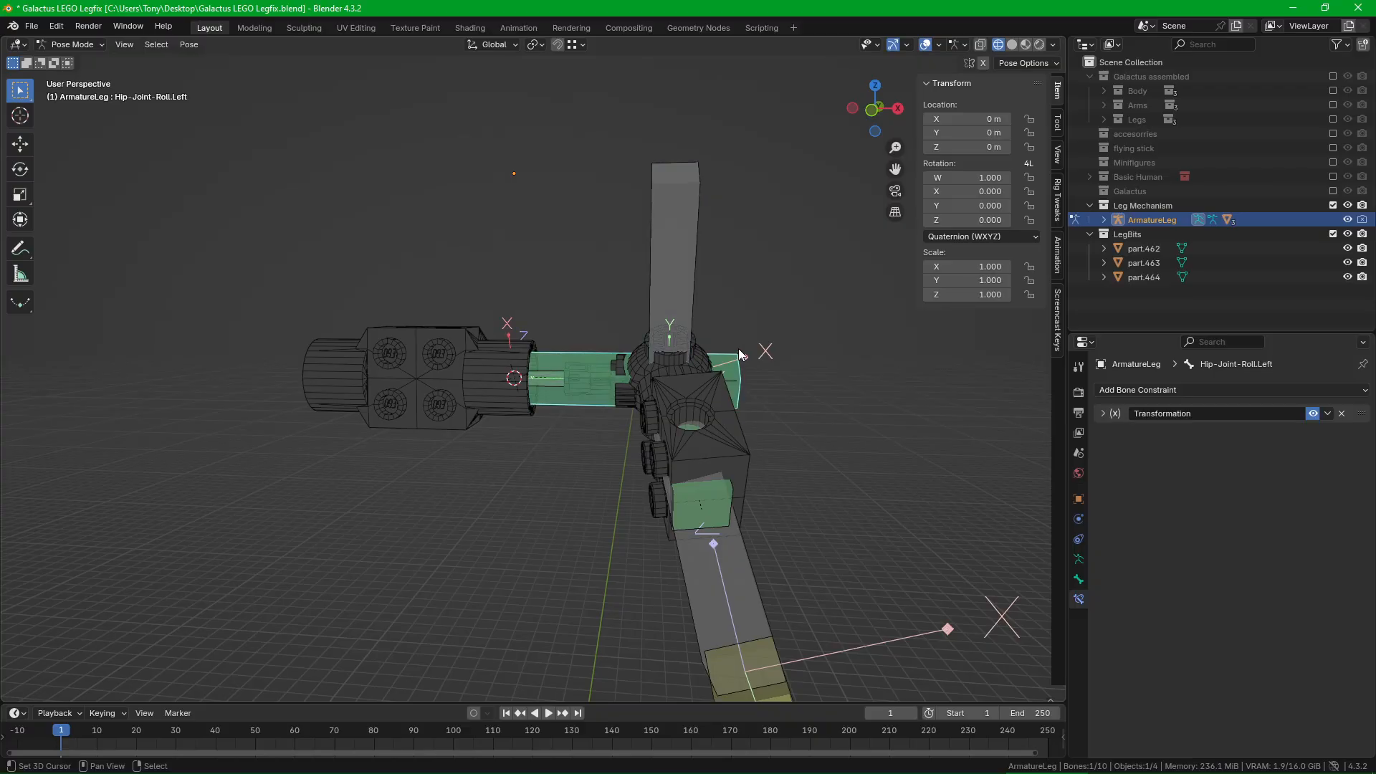
pyautogui.click(1104, 413)
pyautogui.click(1104, 413)
pyautogui.moveTo(817, 441)
pyautogui.mouseDown(button='middle')
pyautogui.moveTo(733, 454)
pyautogui.moveTo(829, 406)
pyautogui.moveTo(816, 419)
pyautogui.mouseUp(button='middle')
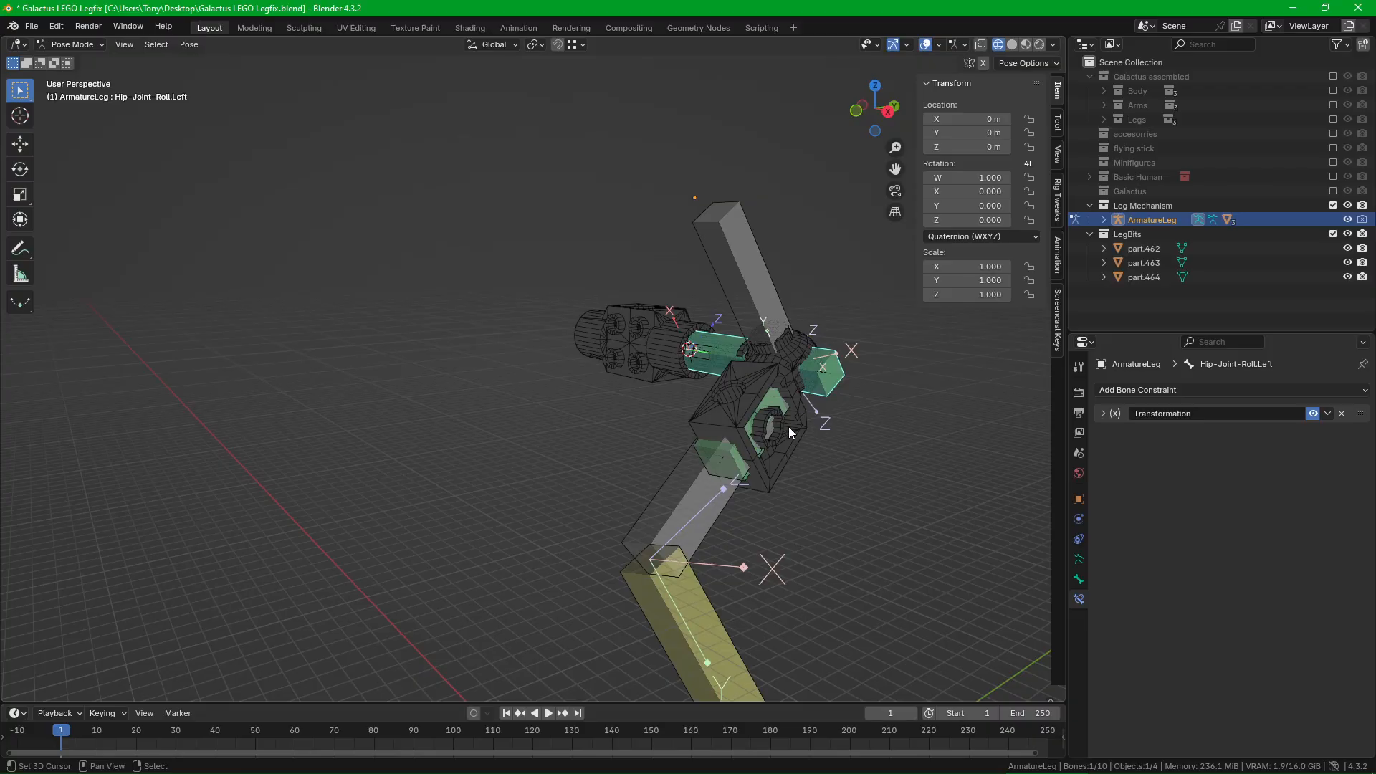
# Step: Select MCH-Thigh-Rotation, collapse its Copy Rotation settings, and examine how it lines up with the thigh and the upright tracking bone
pyautogui.click(747, 461)
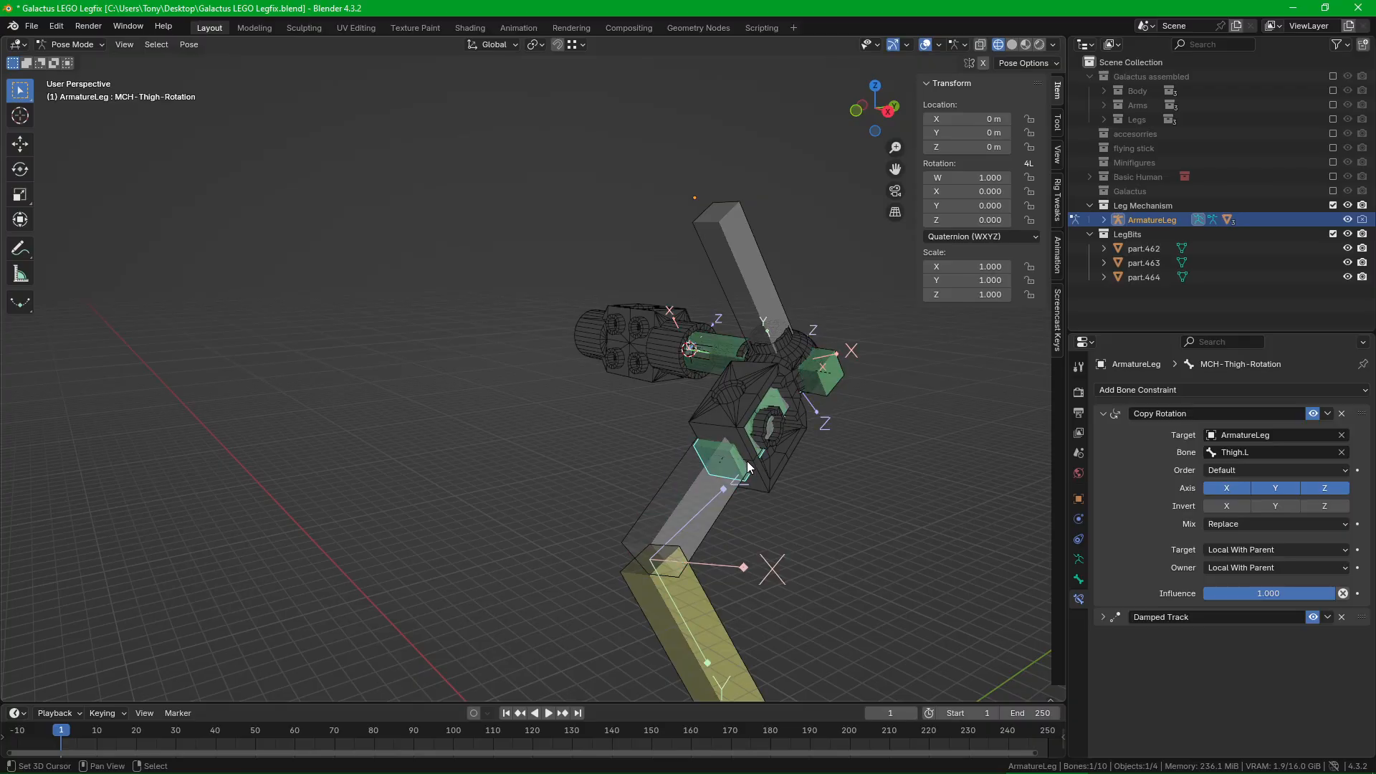
pyautogui.click(1105, 412)
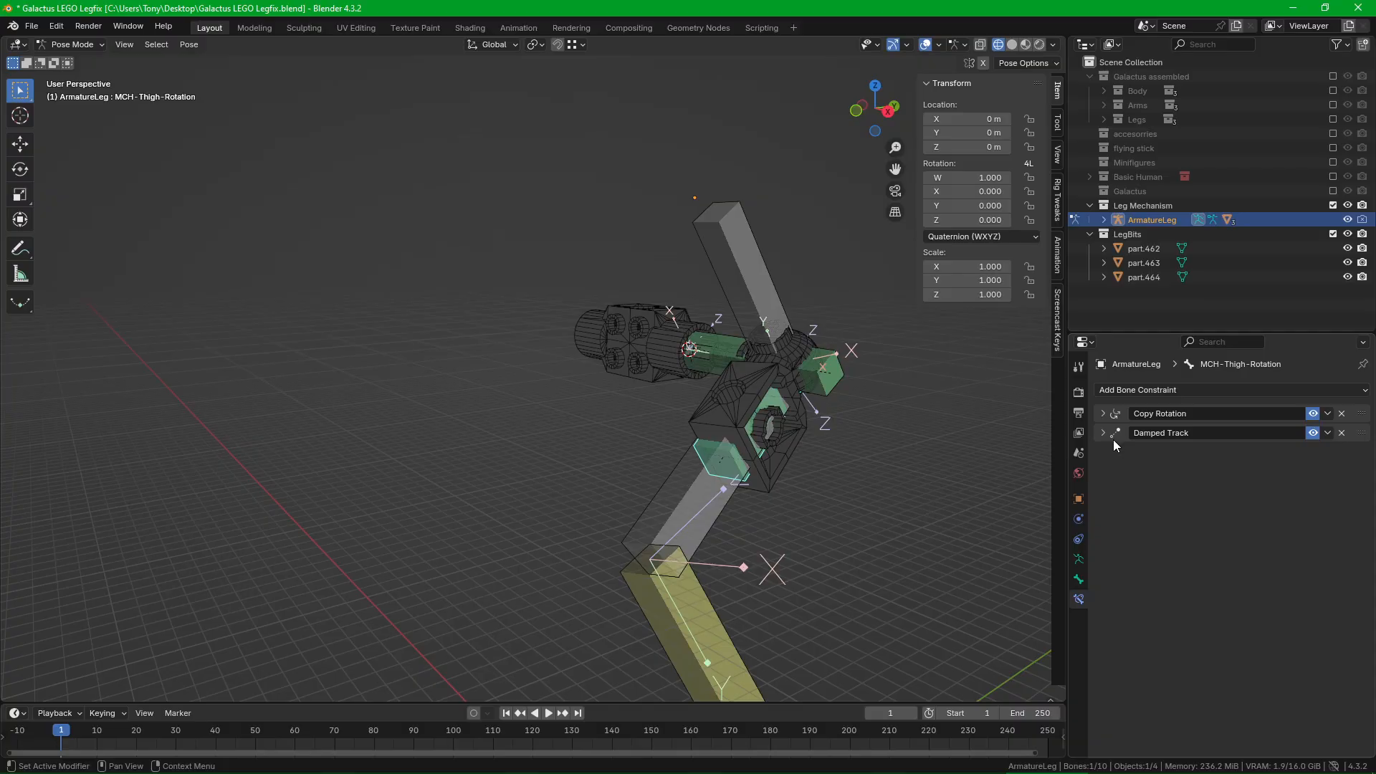
pyautogui.scroll(4, 717, 513)
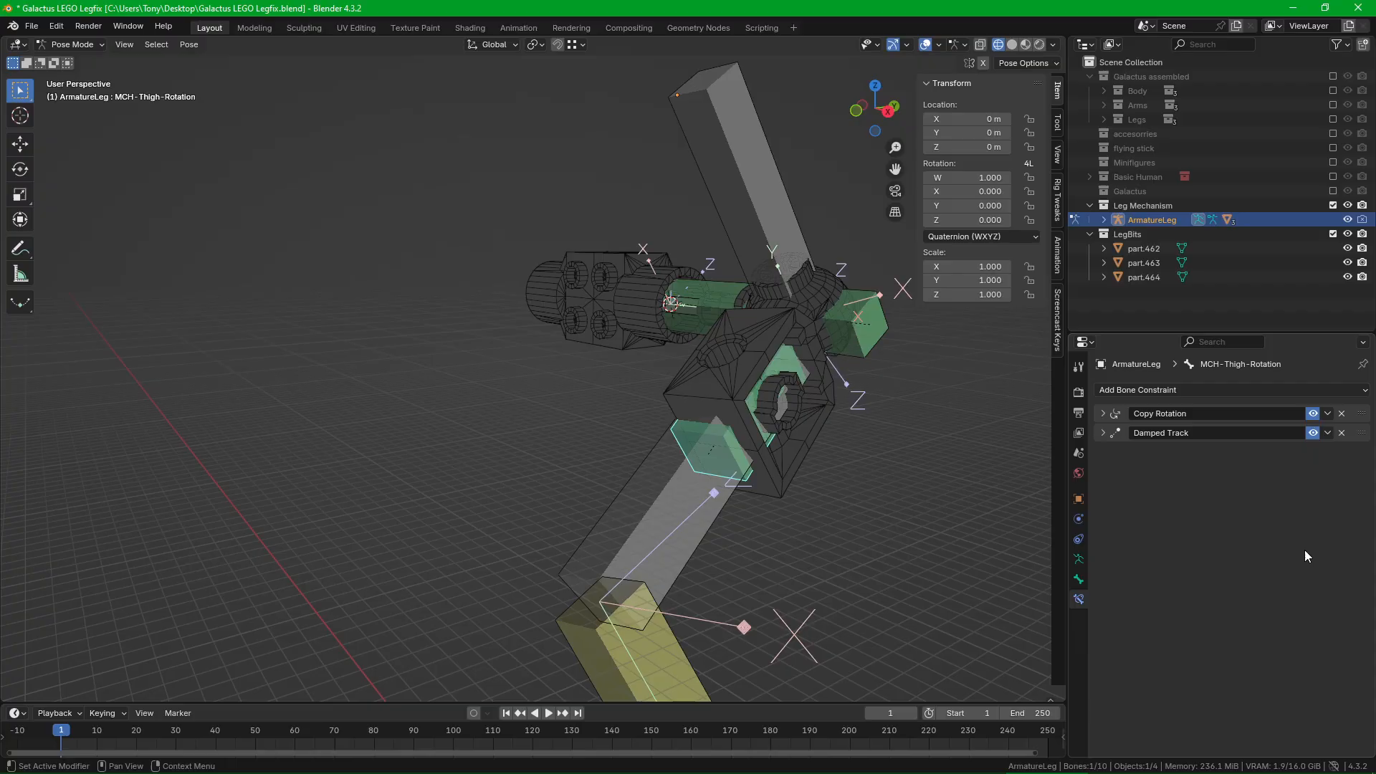
pyautogui.moveTo(751, 450); pyautogui.dragTo(752, 419, button='middle')
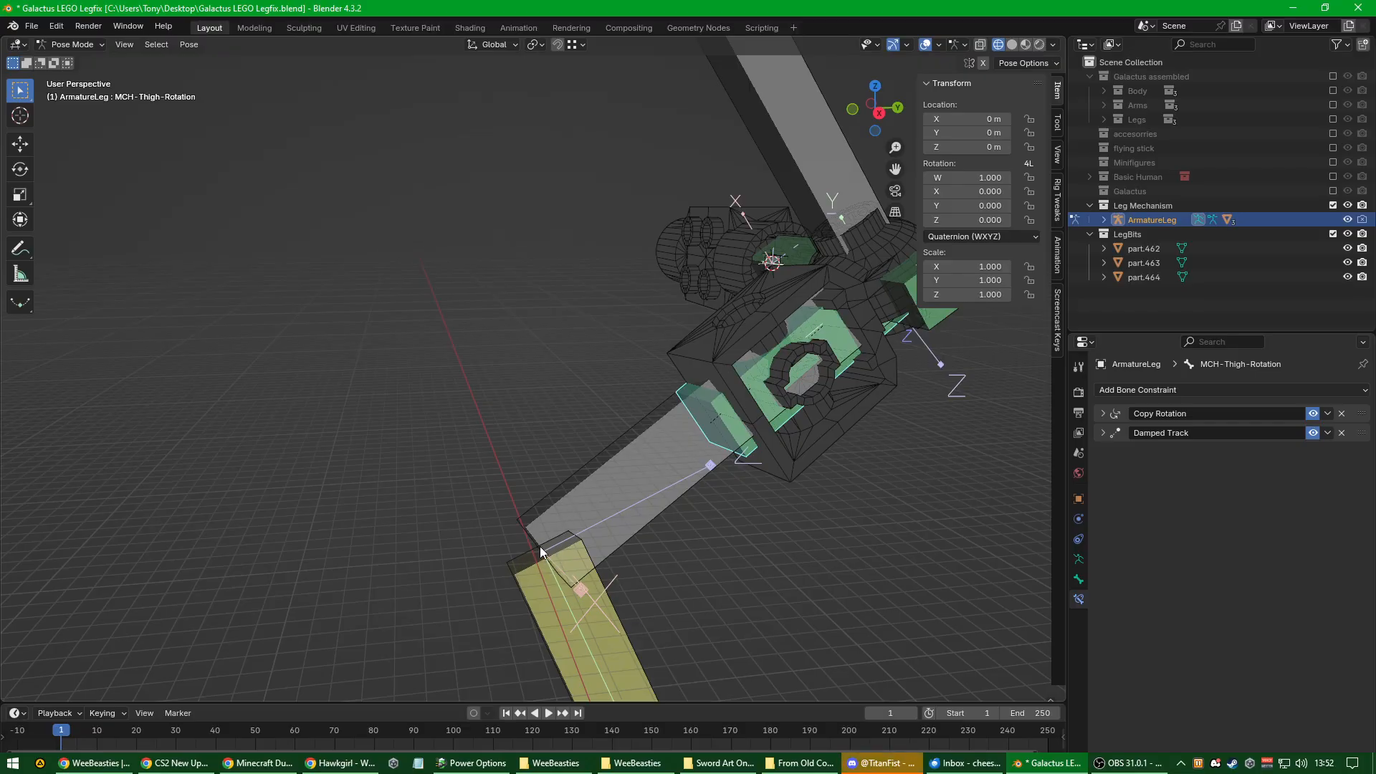
pyautogui.scroll(-1, 674, 372)
pyautogui.keyDown('shift'); pyautogui.moveTo(686, 371); pyautogui.dragTo(654, 475, button='middle'); pyautogui.keyUp('shift')
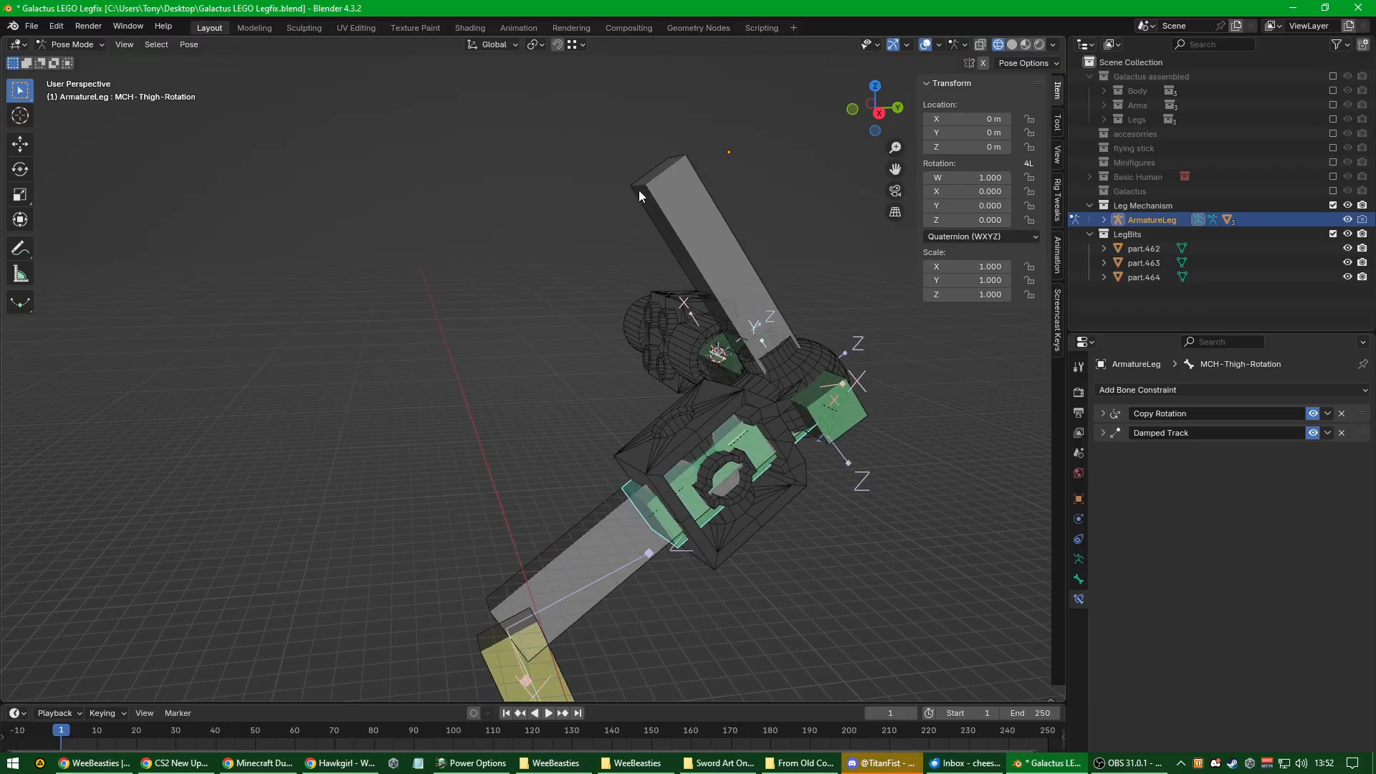
pyautogui.click(656, 173)
pyautogui.keyDown('shift'); pyautogui.moveTo(620, 546); pyautogui.dragTo(750, 466, button='middle'); pyautogui.keyUp('shift')
pyautogui.click(680, 472)
pyautogui.click(686, 466)
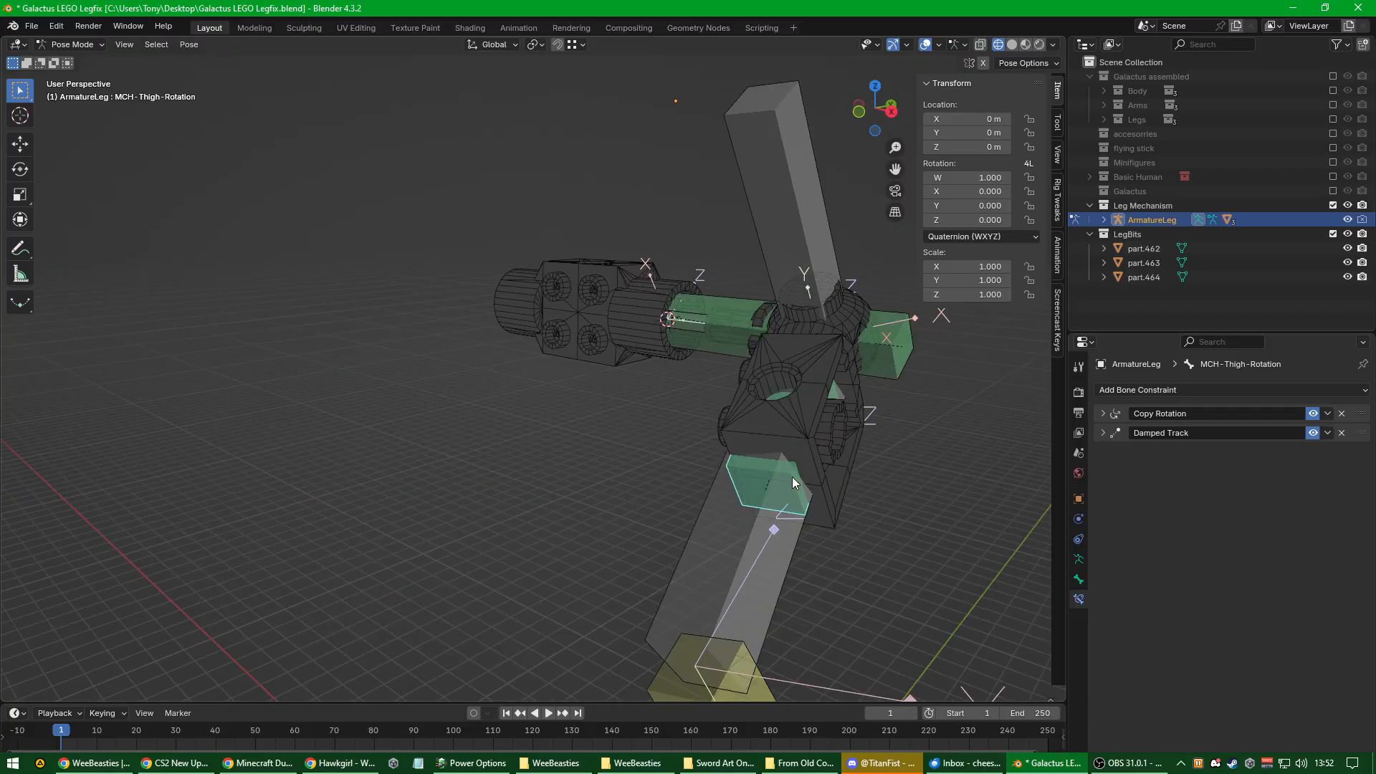
pyautogui.keyDown('shift'); pyautogui.moveTo(704, 620); pyautogui.dragTo(647, 605, button='middle'); pyautogui.keyUp('shift')
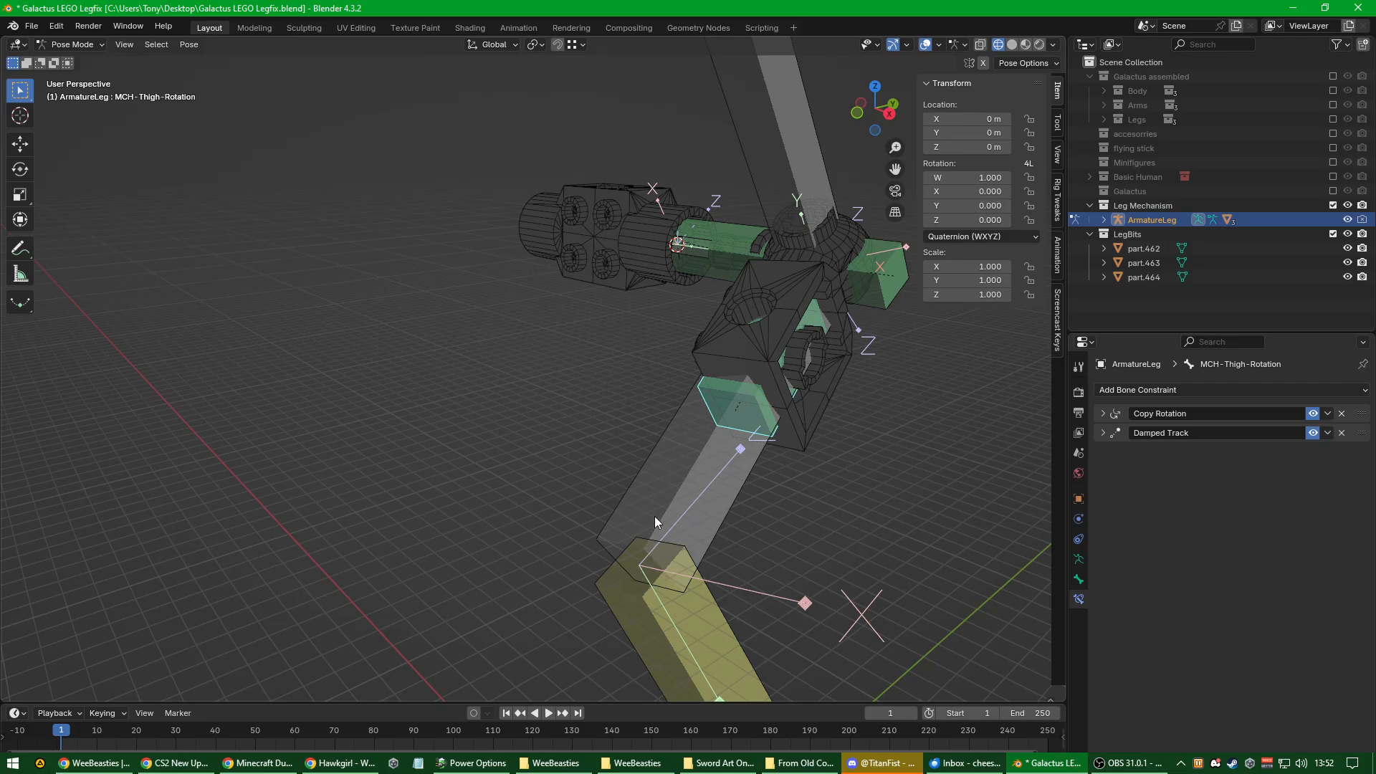
pyautogui.keyDown('shift'); pyautogui.moveTo(655, 517); pyautogui.dragTo(708, 556, button='middle'); pyautogui.keyUp('shift')
# Step: Expand MCH-Thigh-Rotation's Damped Track settings and compare its target bone and track axis with the rig
pyautogui.click(1110, 433)
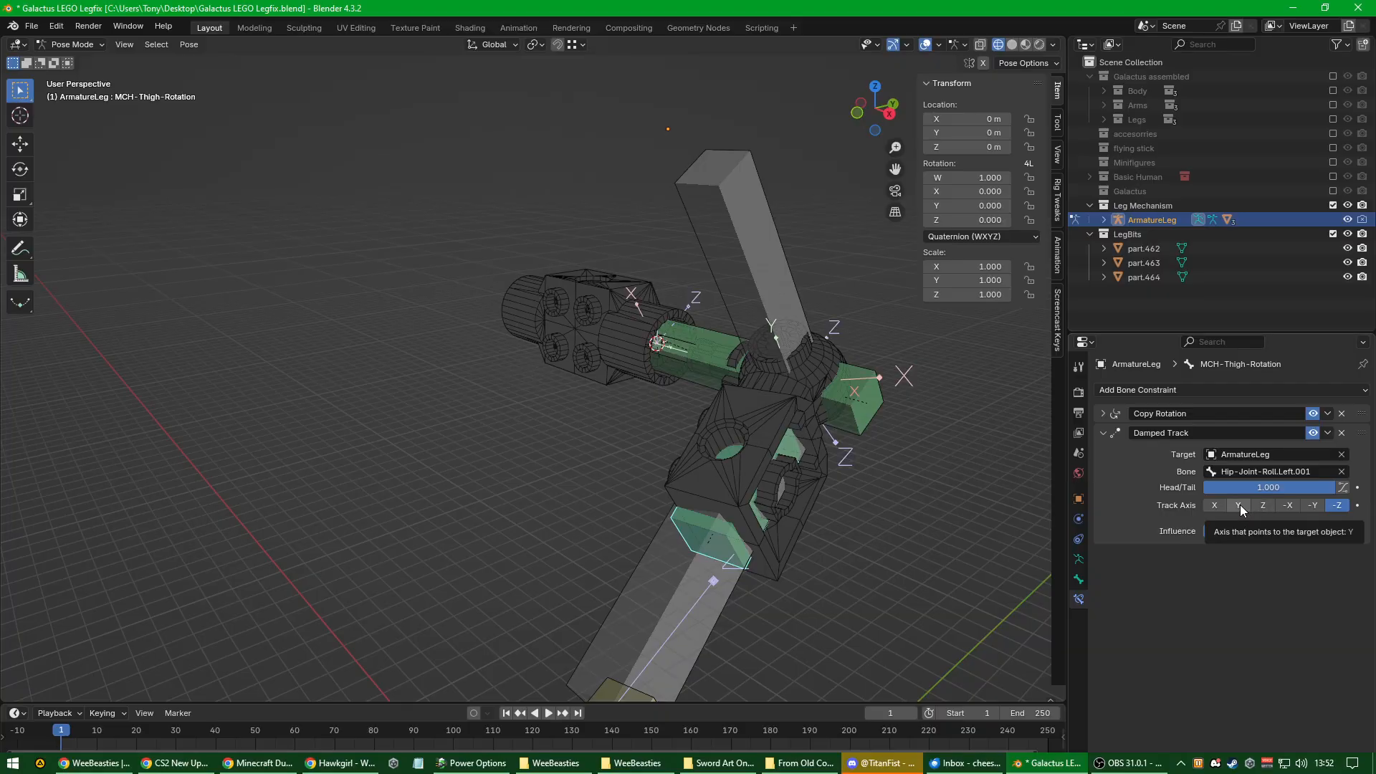
pyautogui.keyDown('shift'); pyautogui.moveTo(687, 563); pyautogui.dragTo(726, 407, button='middle'); pyautogui.keyUp('shift')
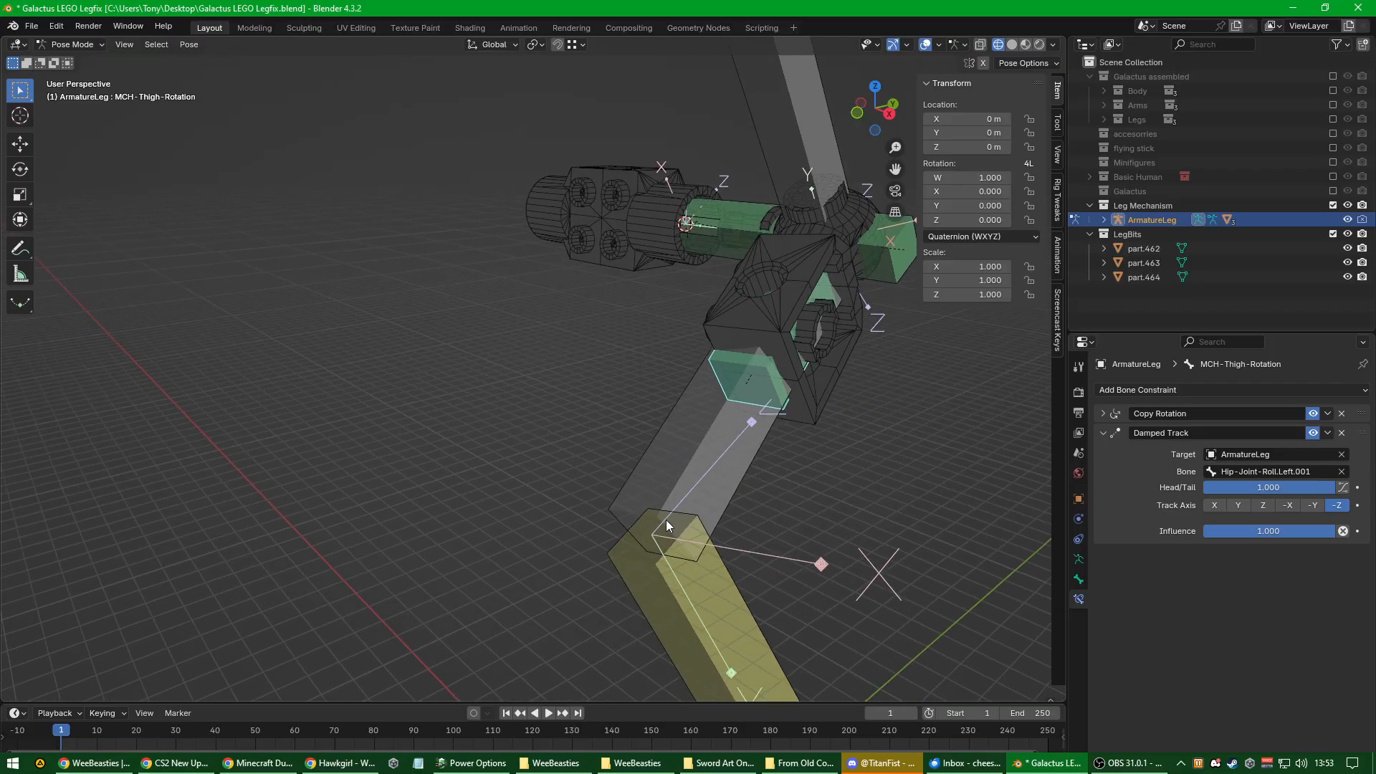
pyautogui.keyDown('shift'); pyautogui.moveTo(657, 530); pyautogui.dragTo(644, 566, button='middle'); pyautogui.keyUp('shift')
pyautogui.click(1105, 434)
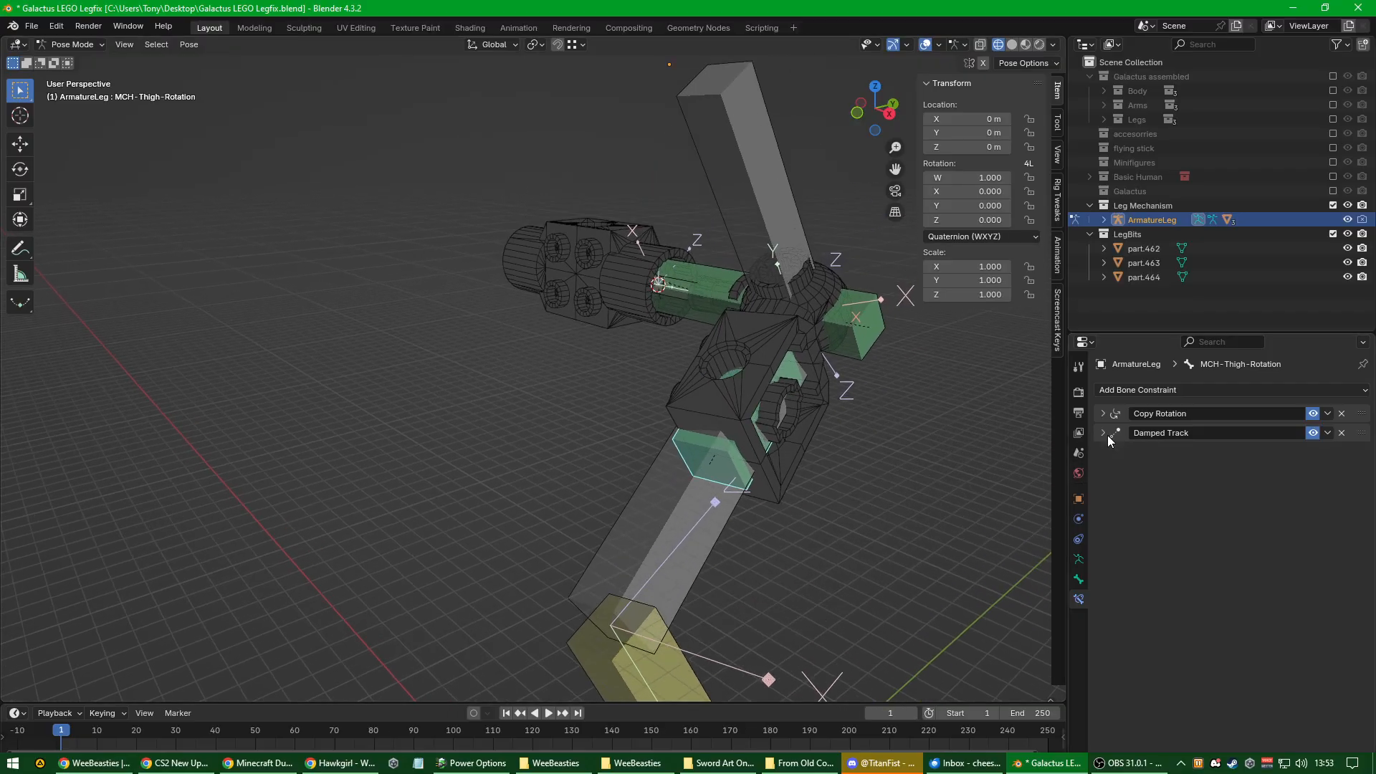
pyautogui.click(1103, 434)
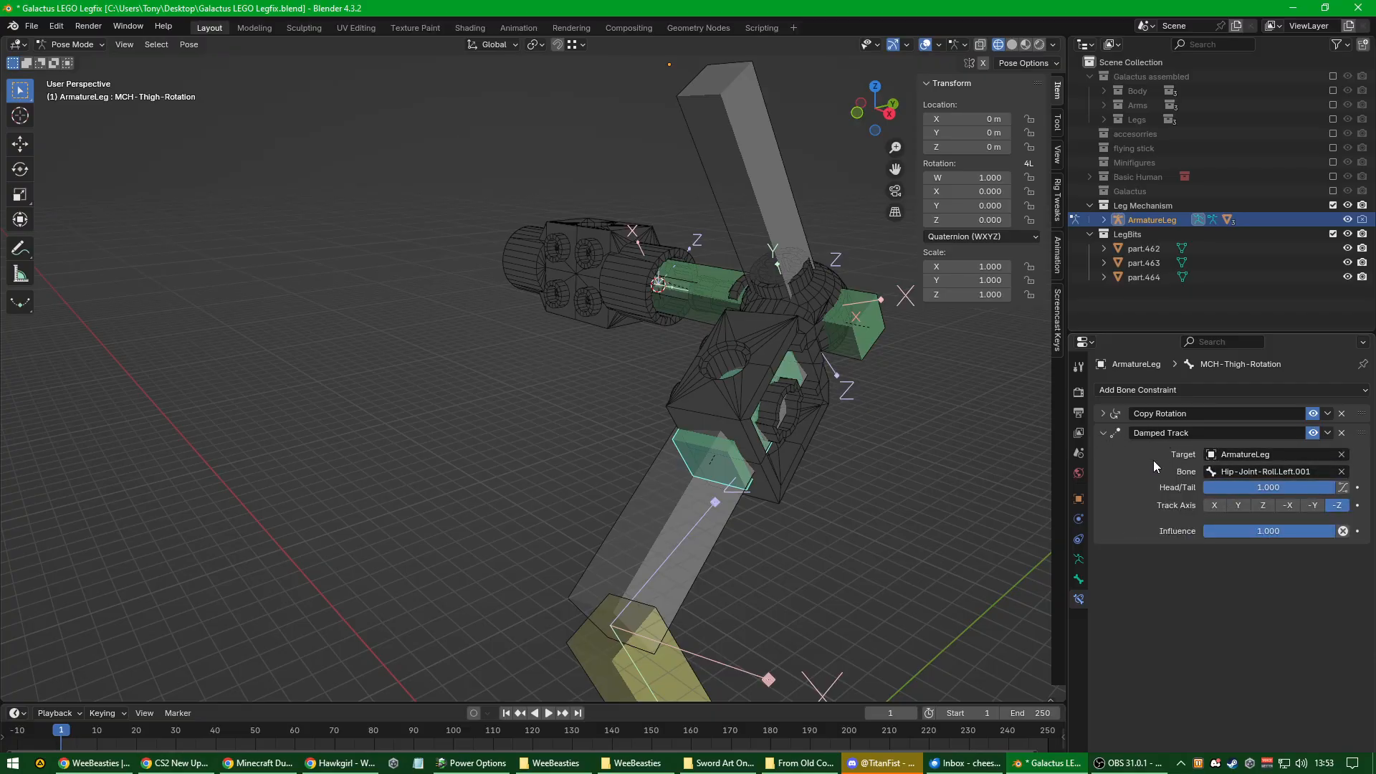
pyautogui.keyDown('shift'); pyautogui.moveTo(762, 281); pyautogui.dragTo(766, 337, button='middle'); pyautogui.keyUp('shift')
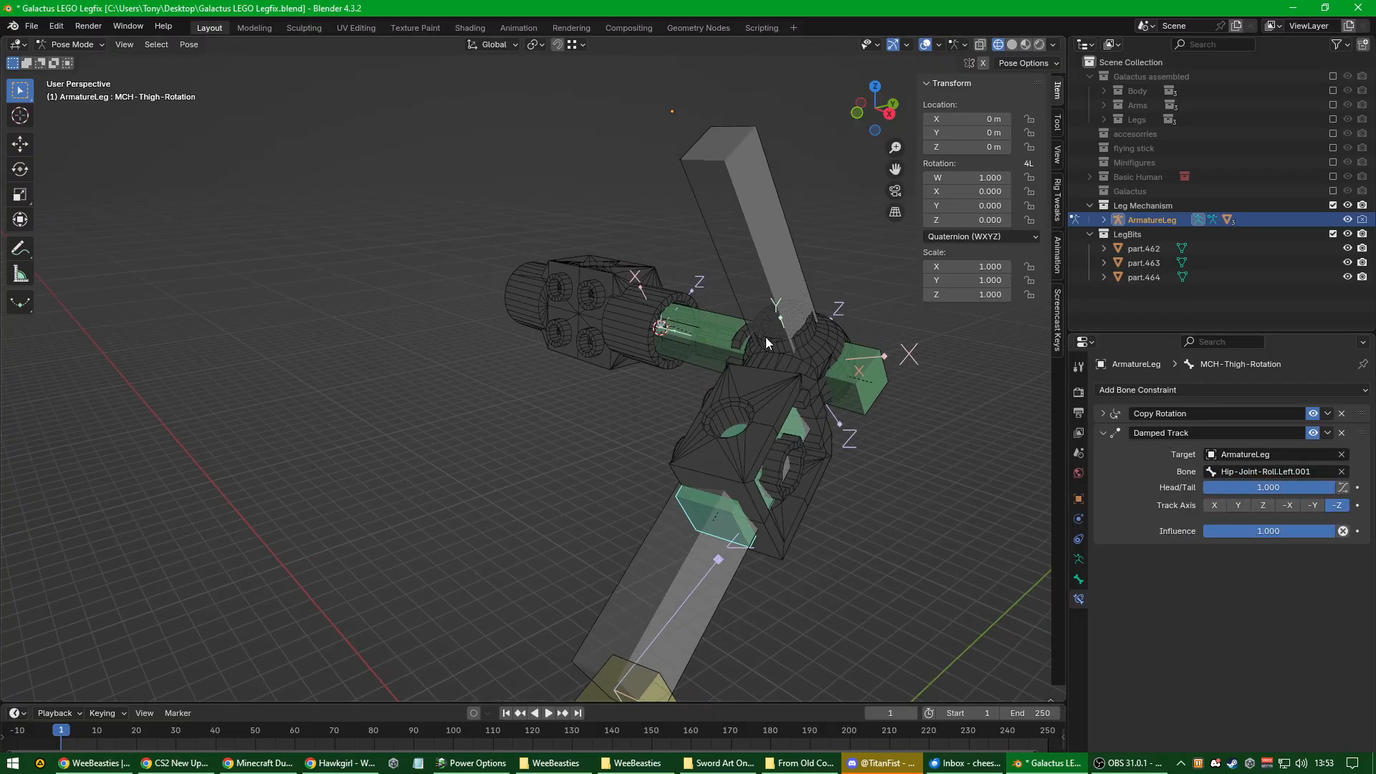
# Step: Switch the Damped Track constraint off and back on to compare how the thigh part twists around the hip
pyautogui.click(1313, 433)
pyautogui.moveTo(724, 423); pyautogui.dragTo(785, 510, button='middle')
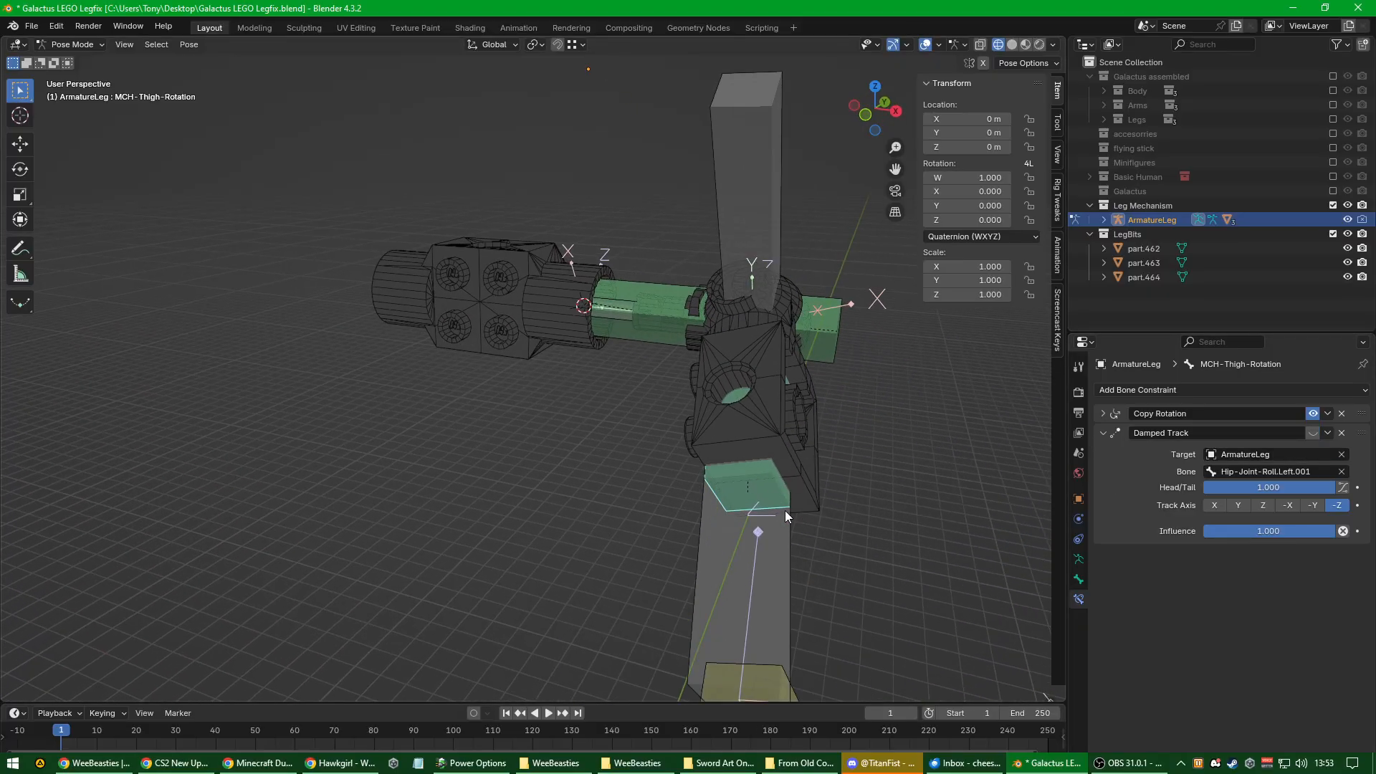
pyautogui.scroll(3, 766, 329)
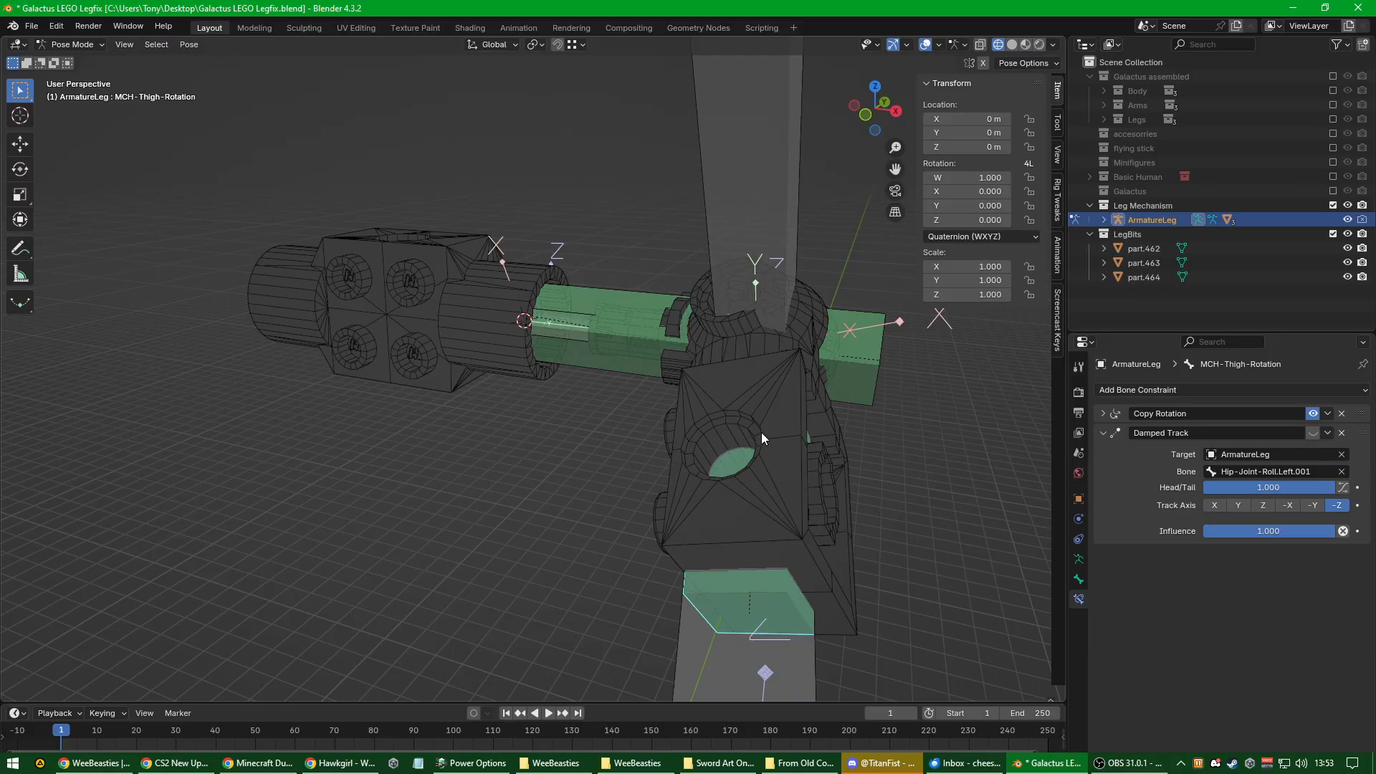
pyautogui.moveTo(762, 435); pyautogui.dragTo(752, 400, button='middle')
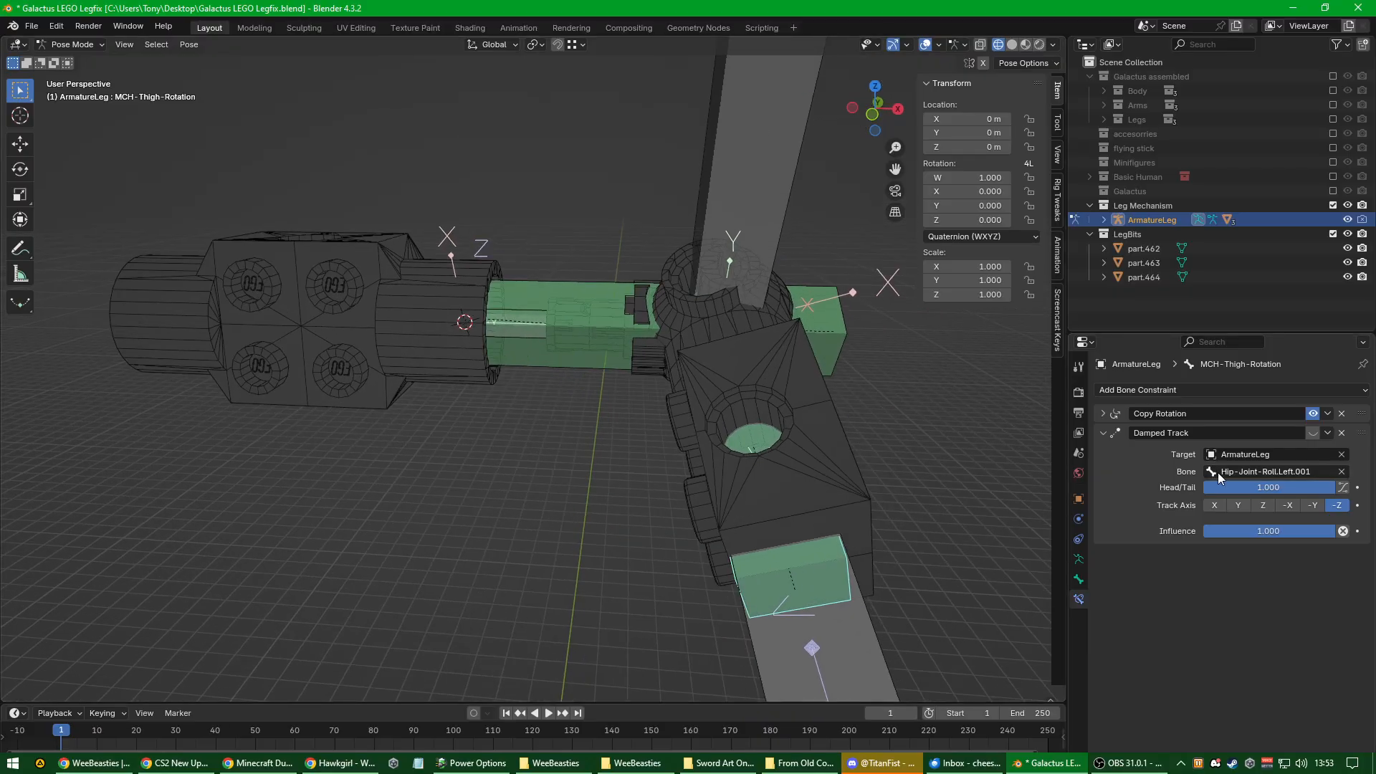
pyautogui.click(1313, 433)
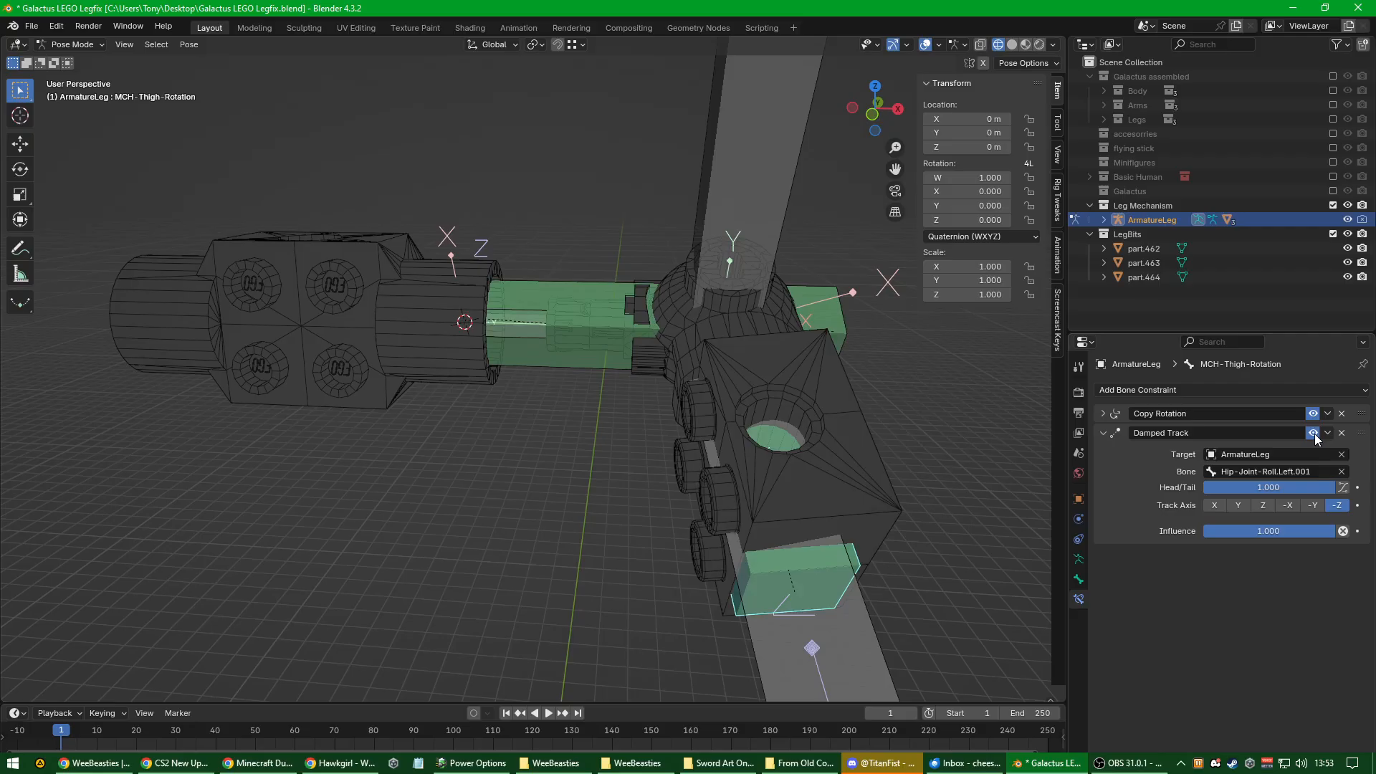
# Step: Switch ArmatureLeg from Pose Mode to Object Mode with the whole hip and thigh in view
pyautogui.moveTo(760, 460); pyautogui.dragTo(735, 484, button='middle')
pyautogui.scroll(-3, 730, 454)
pyautogui.hotkey('ctrl', 'Tab')
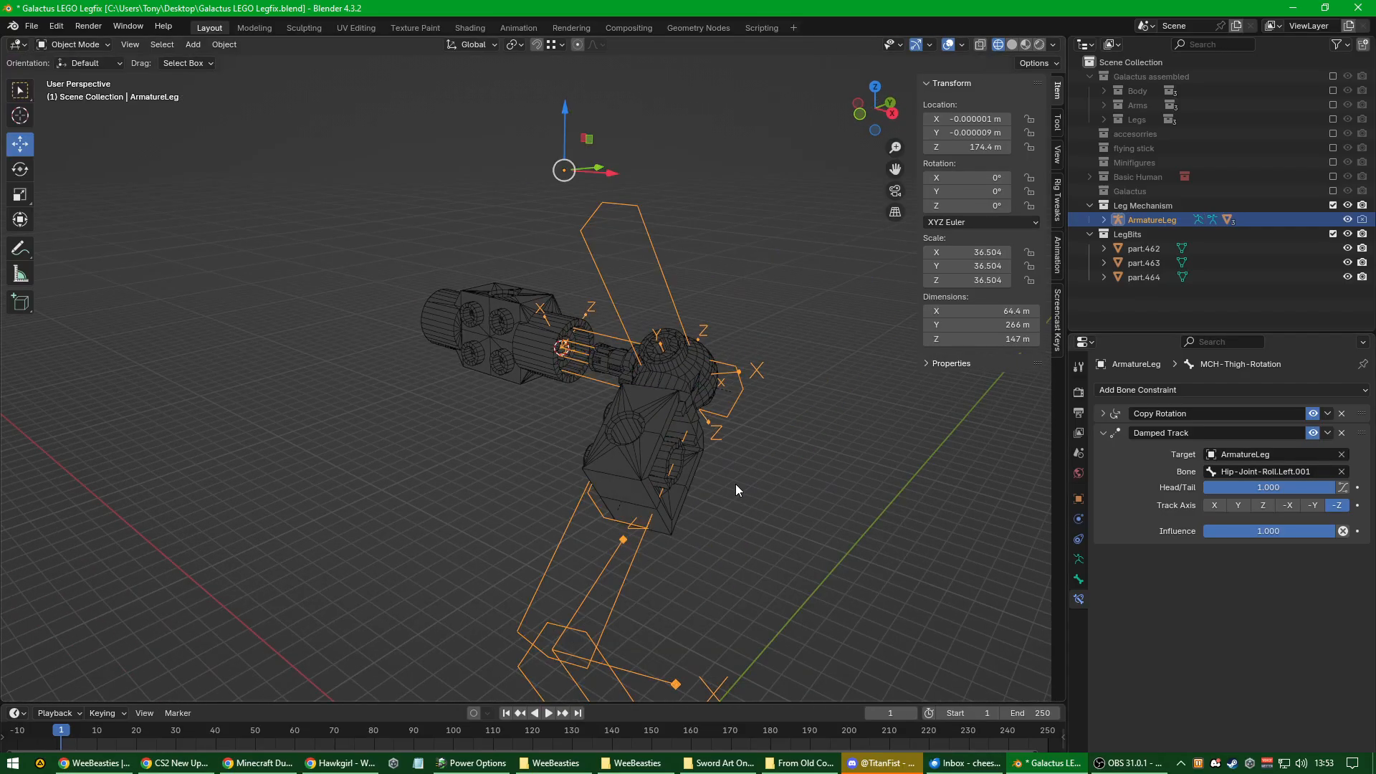
# Step: Hide the viewport sidebar, deselect everything with the whole leg in view, and save the file
pyautogui.press('n')
pyautogui.hotkey('ctrl', 's')
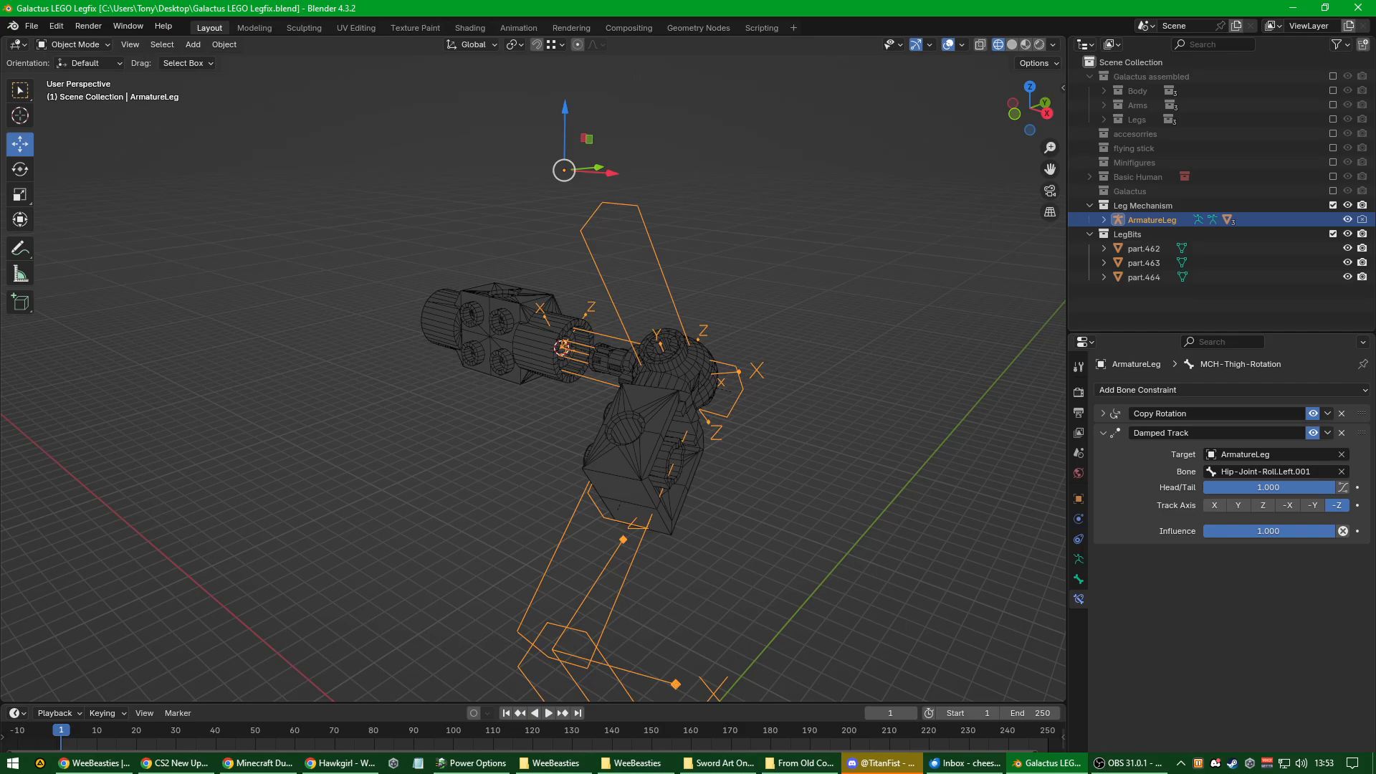
pyautogui.moveTo(1021, 485); pyautogui.dragTo(862, 420, button='middle')
pyautogui.moveTo(759, 456); pyautogui.dragTo(796, 425, button='middle')
pyautogui.click(747, 451)
pyautogui.hotkey('ctrl', 's')
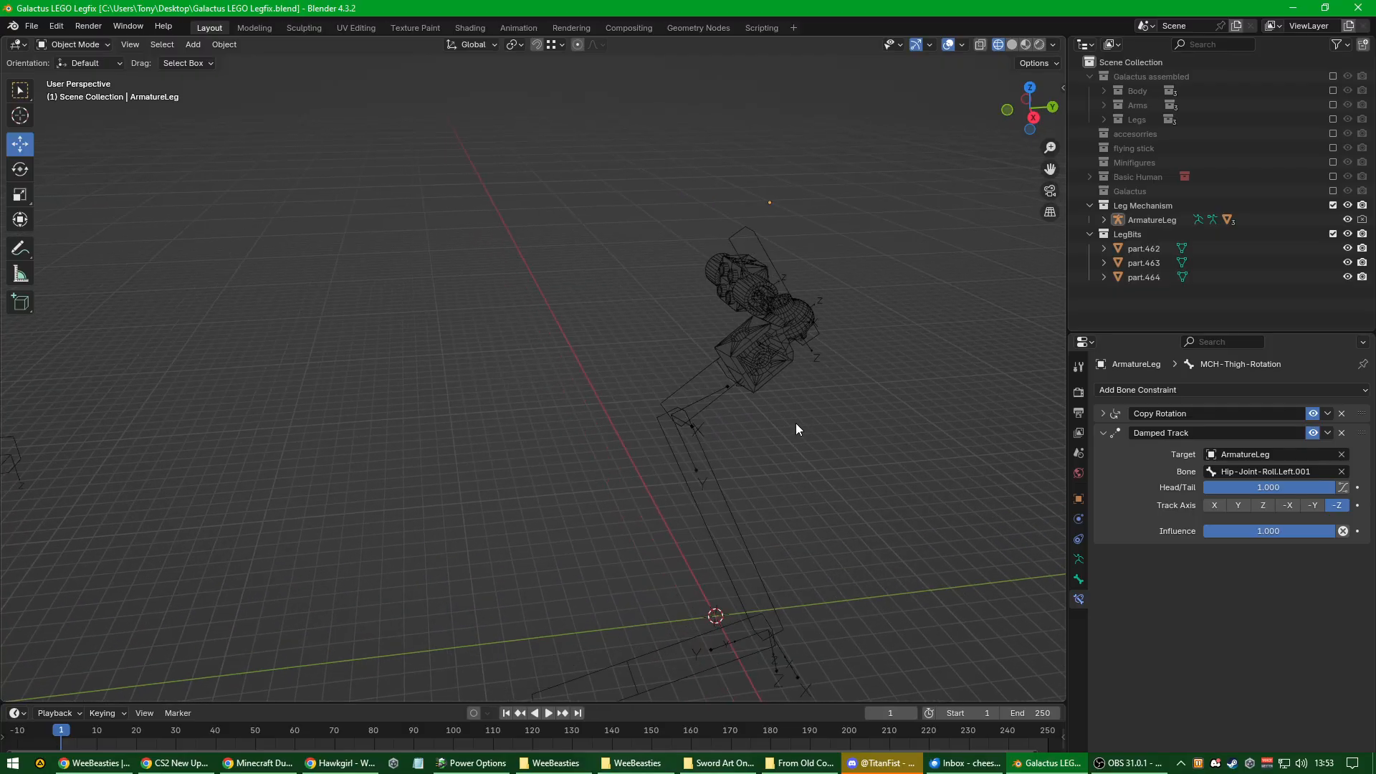
# Step: Put ArmatureLeg into Pose Mode, select Thigh.L, and bring up its bone Inverse Kinematics settings
pyautogui.click(720, 397)
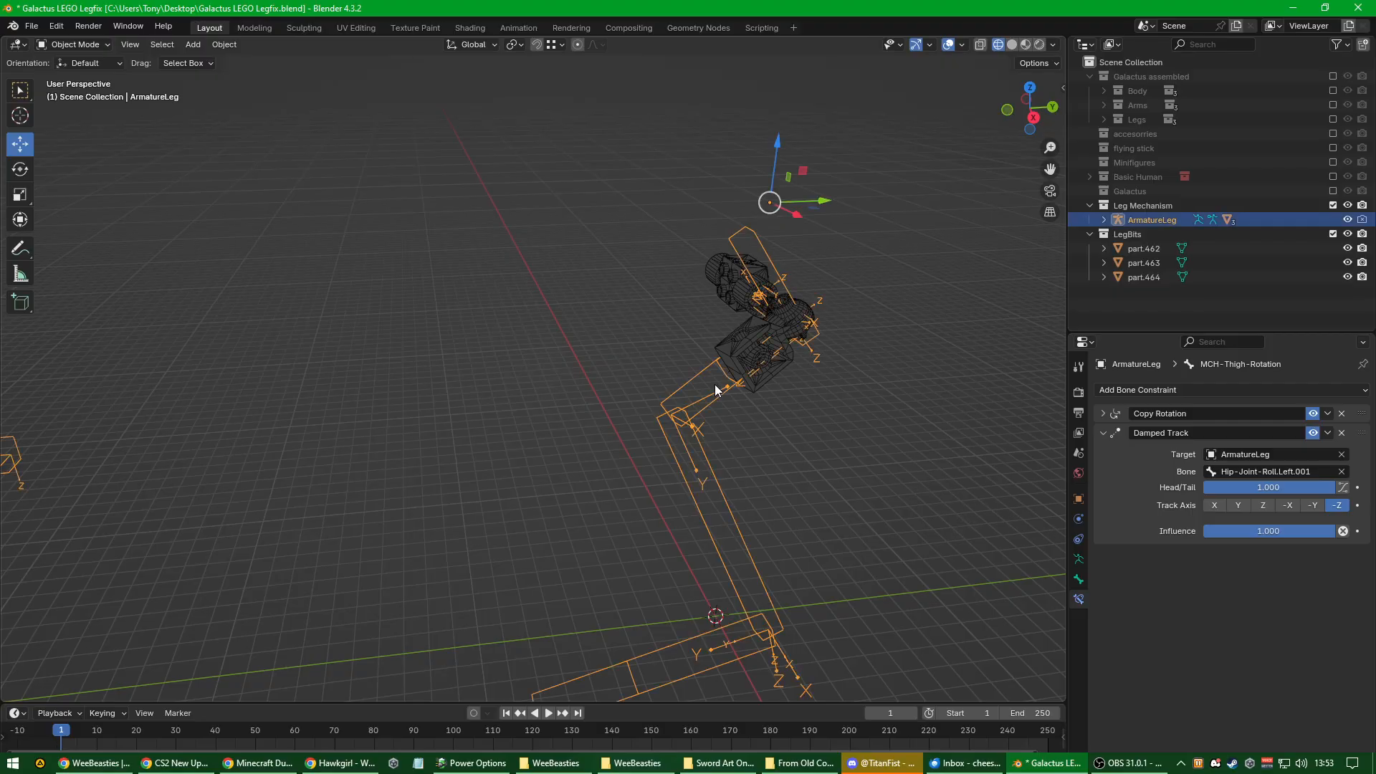
pyautogui.hotkey('ctrl', 'Tab')
pyautogui.click(702, 380)
pyautogui.click(1078, 559)
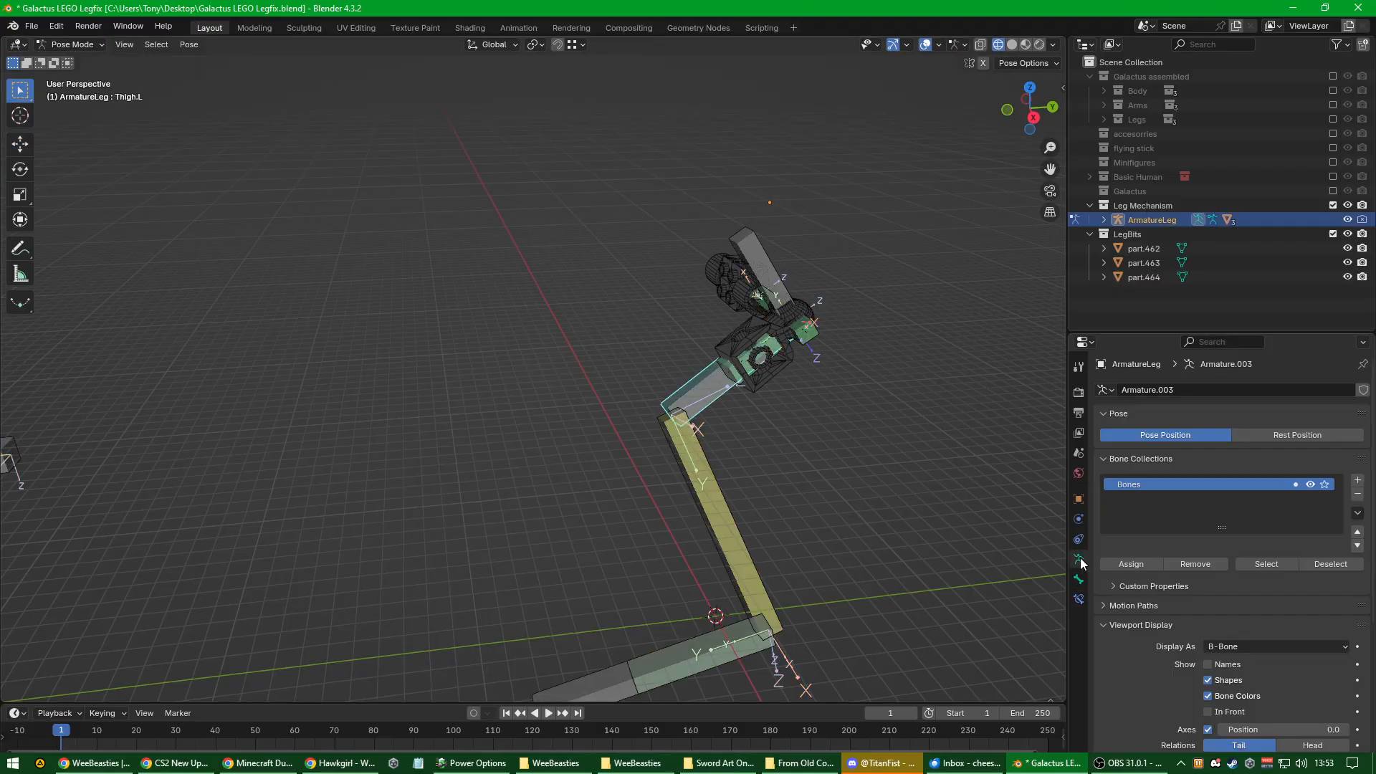
pyautogui.click(1079, 580)
pyautogui.click(1131, 413)
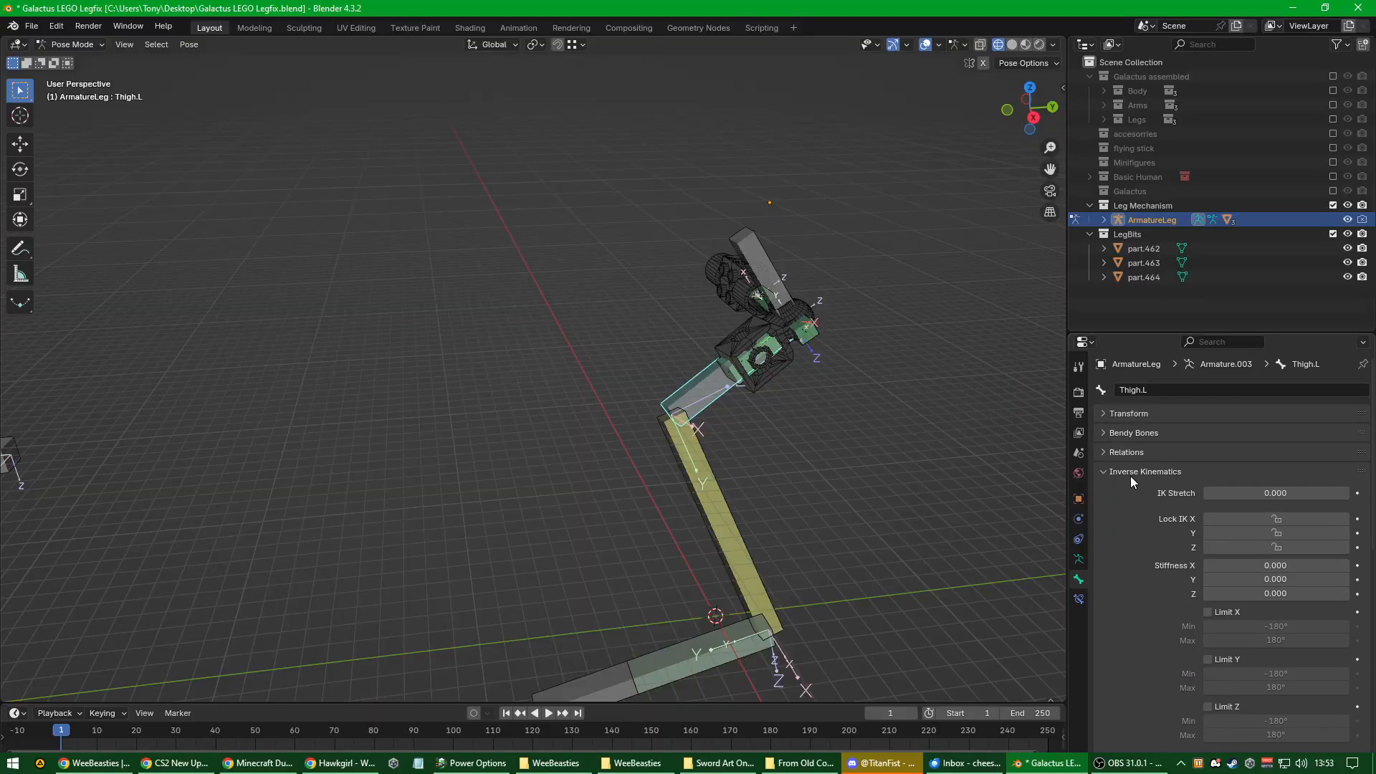
pyautogui.scroll(-3, 1192, 580)
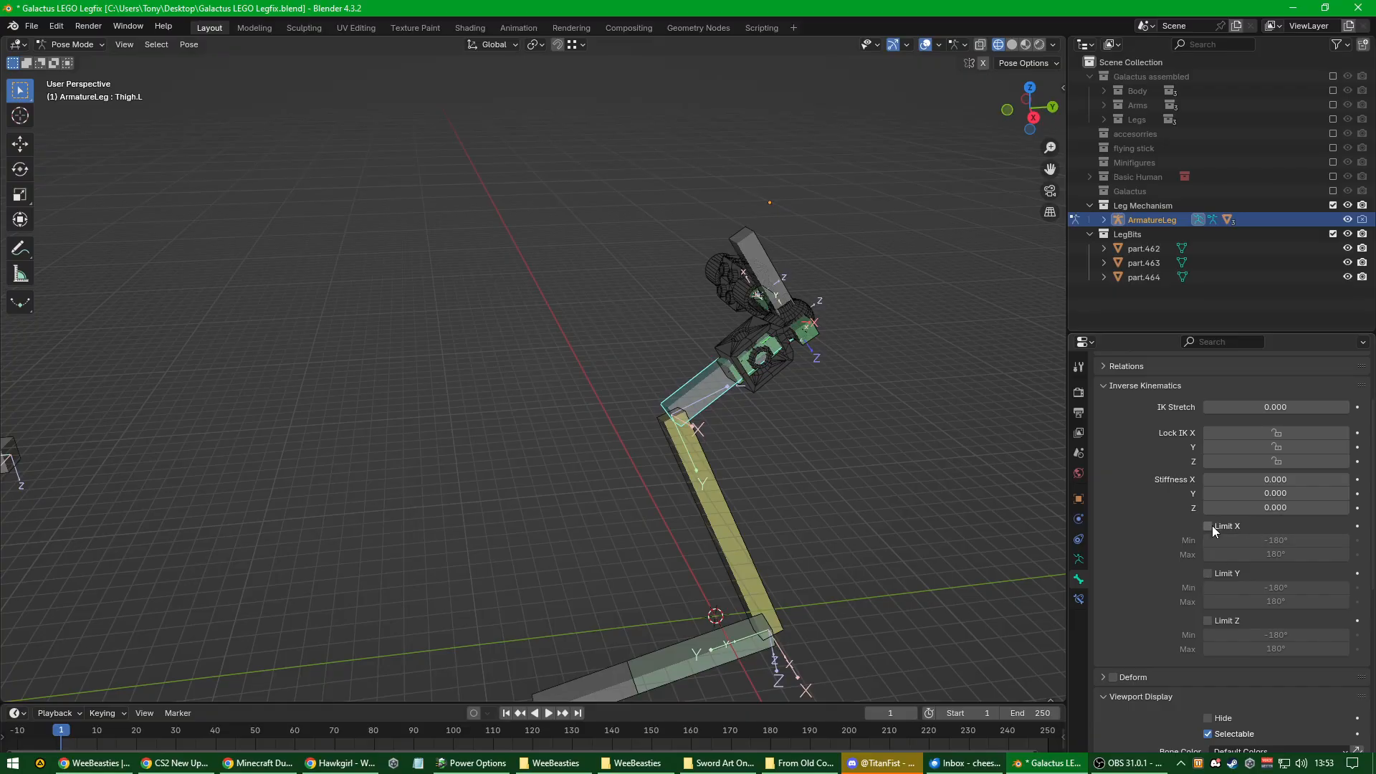
# Step: Switch Thigh.L's IK limits for X, Y and Z on and off in turn to compare their rotation ranges
pyautogui.click(1210, 526)
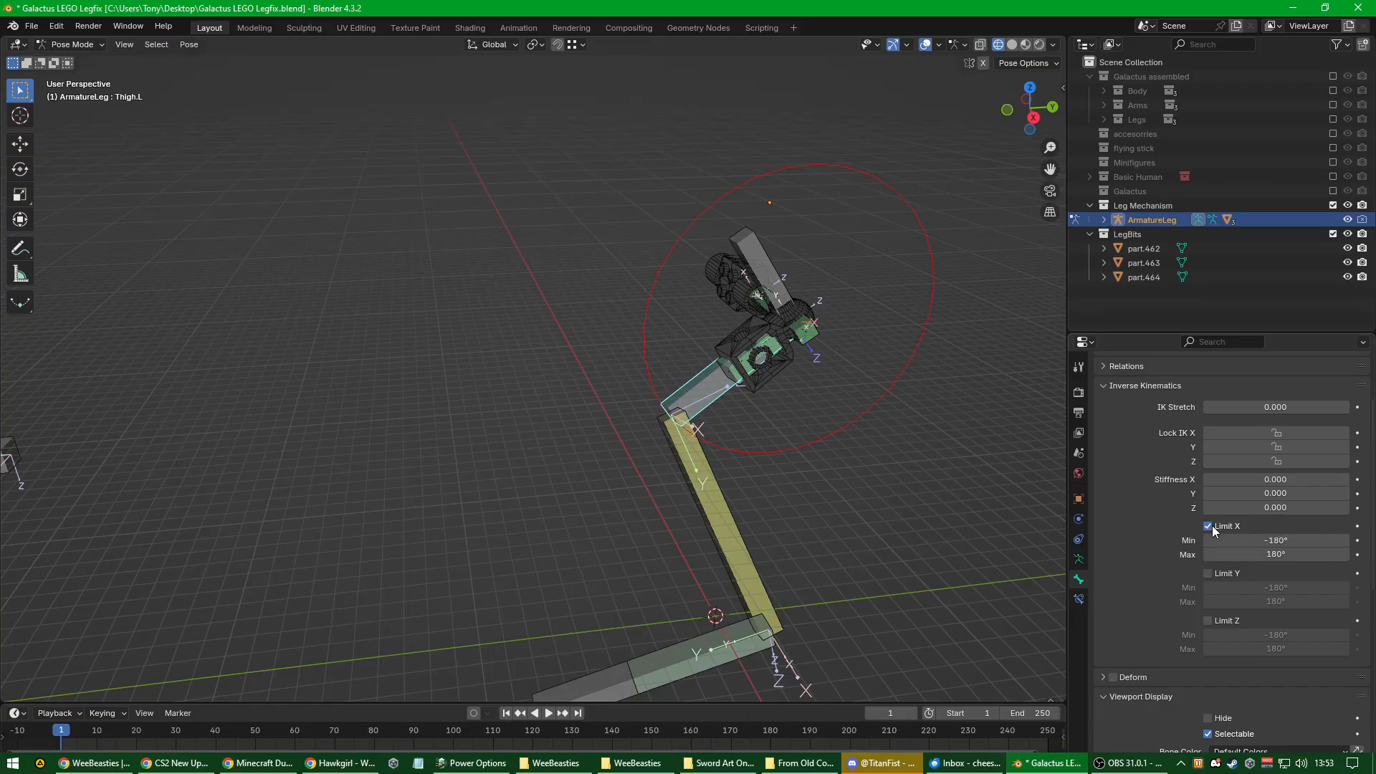
pyautogui.click(1210, 526)
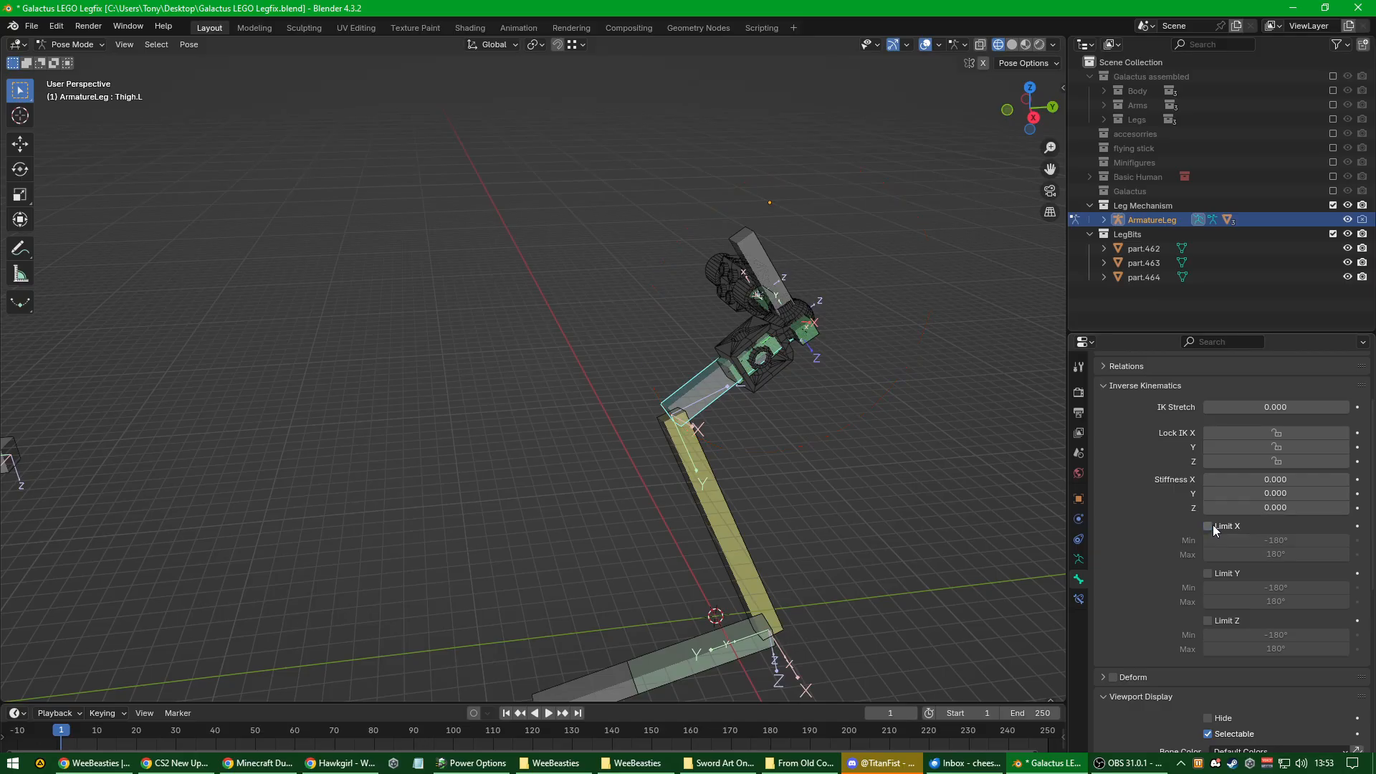
pyautogui.click(1217, 575)
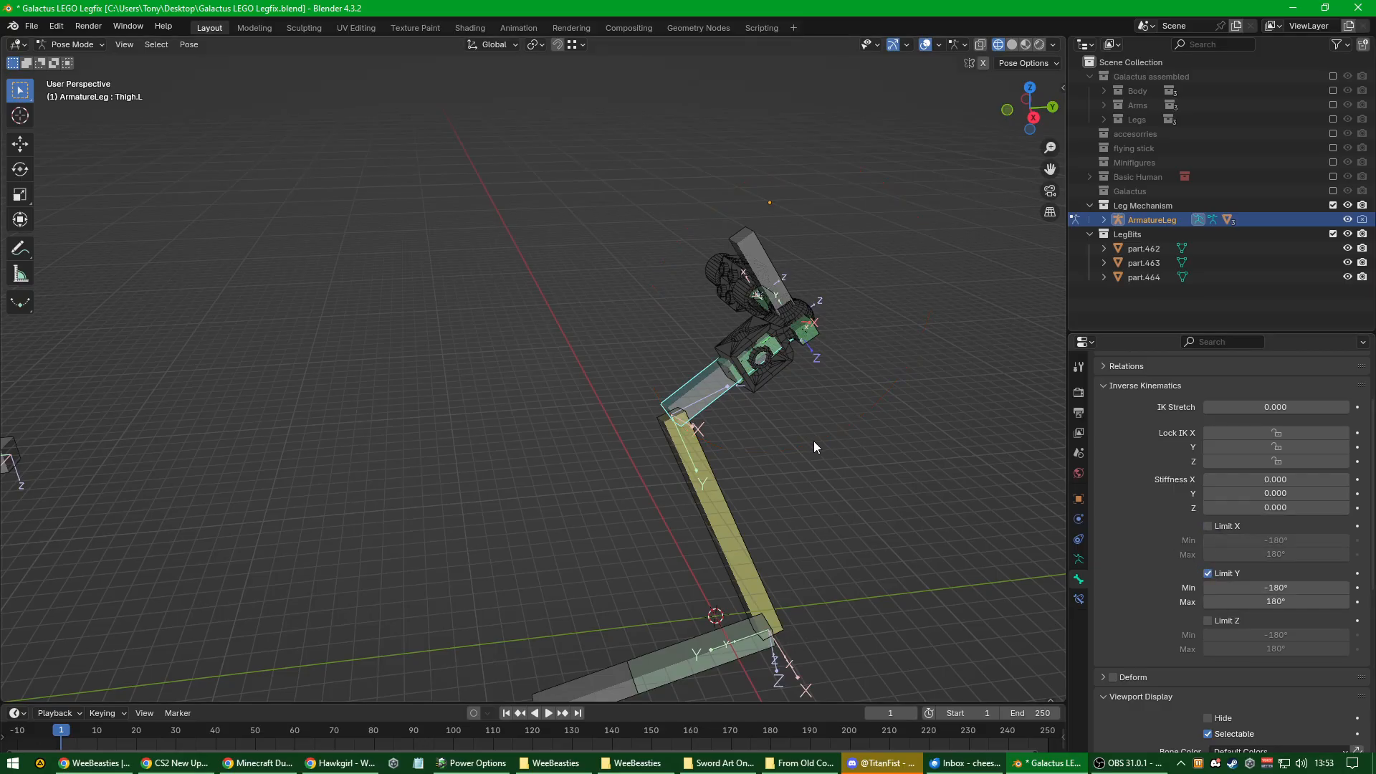
pyautogui.click(1209, 575)
pyautogui.click(1207, 622)
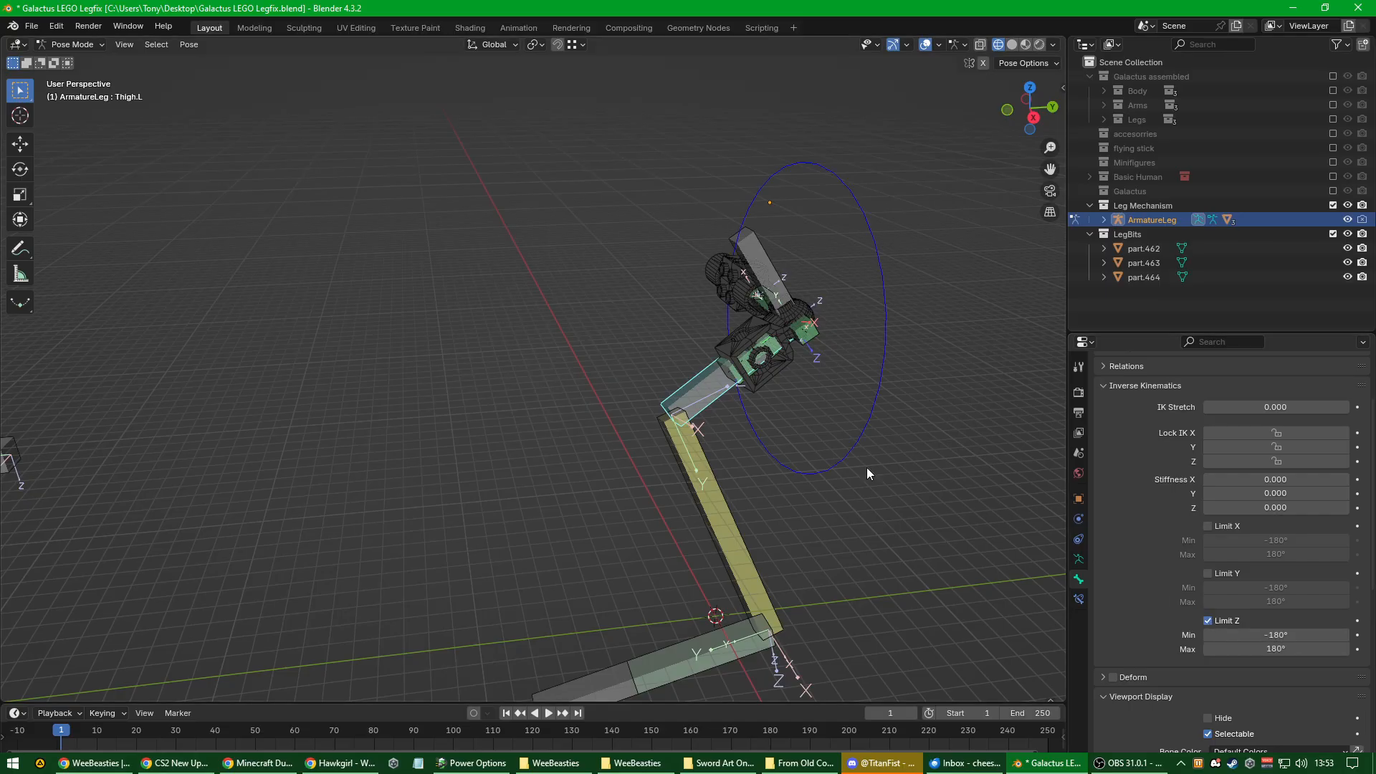
pyautogui.moveTo(792, 459); pyautogui.dragTo(1063, 517, button='middle')
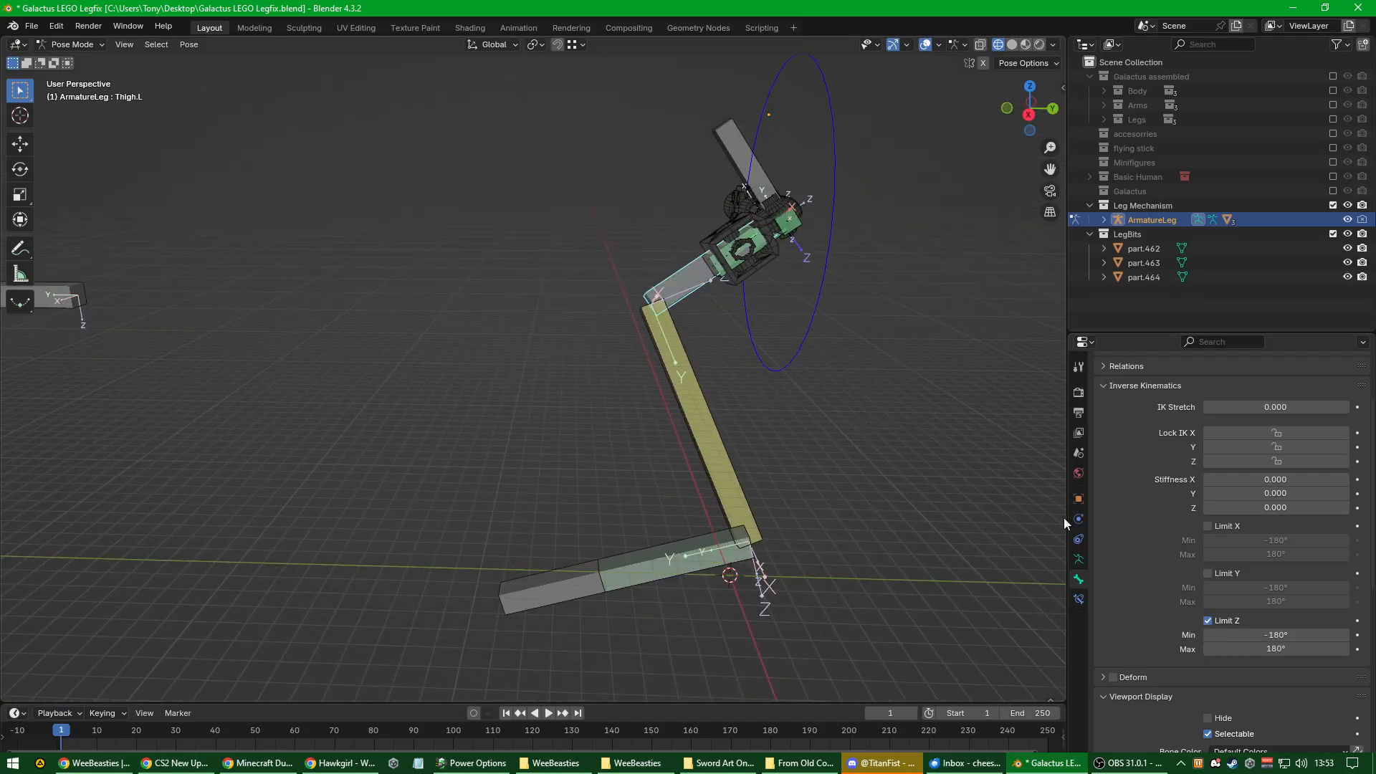
pyautogui.click(1208, 621)
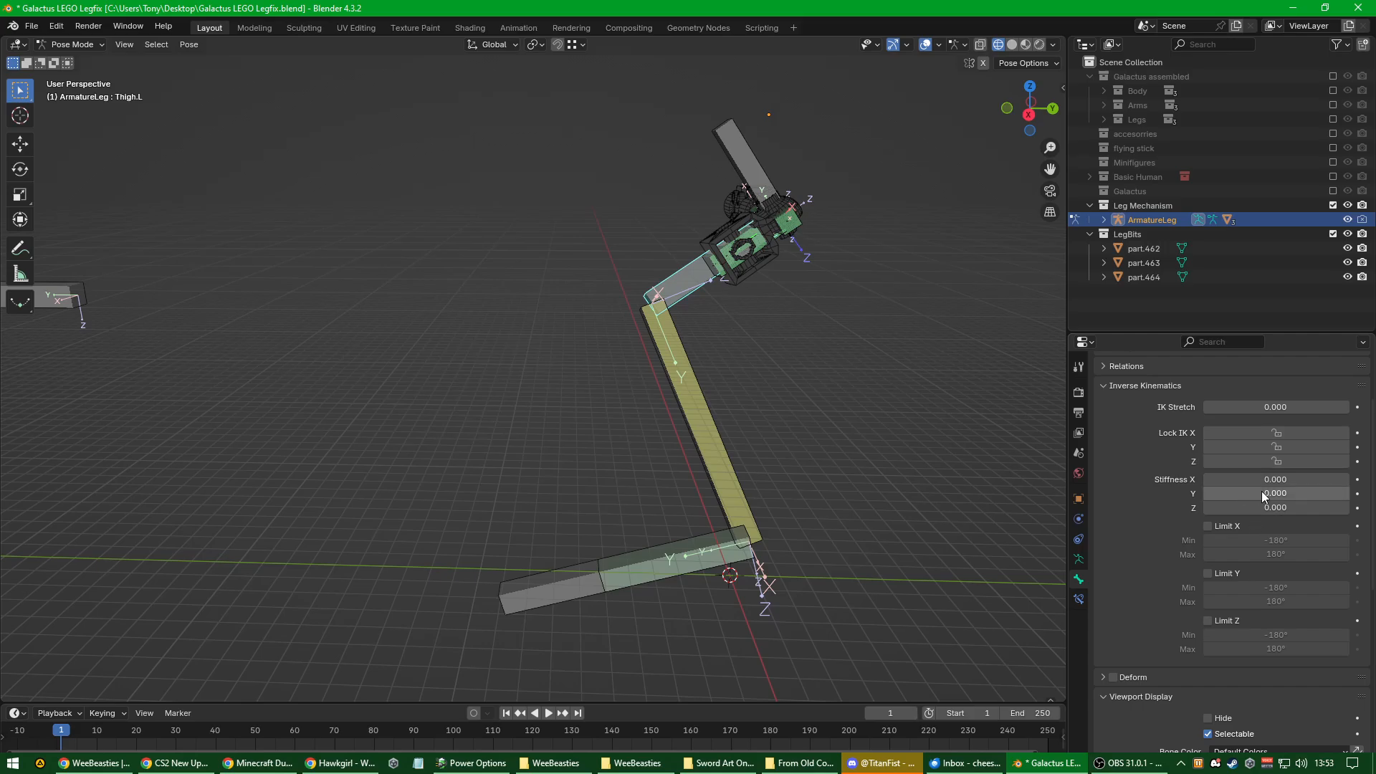
# Step: Switch Thigh.L's IK locks for Z, Y and X on and off in turn to compare how the leg bends
pyautogui.click(1259, 460)
pyautogui.click(1258, 460)
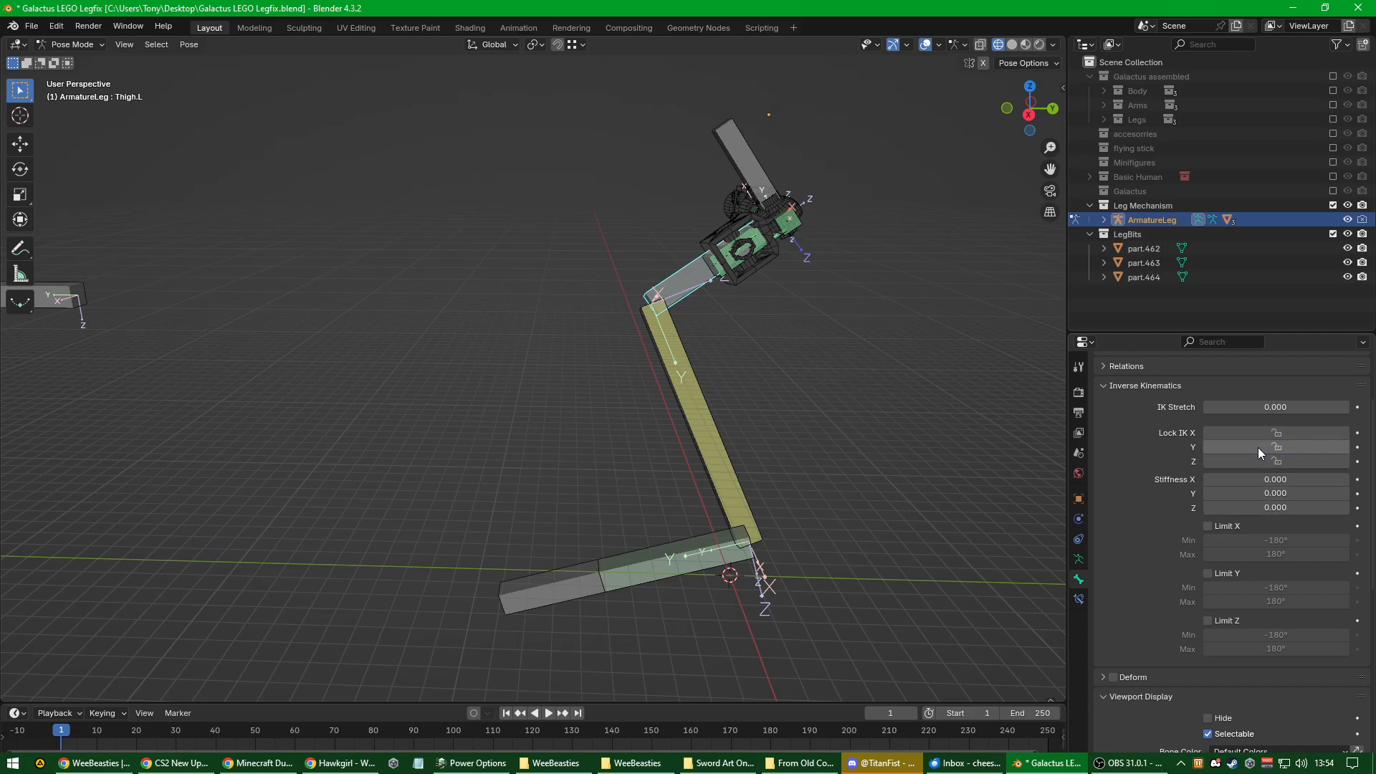
pyautogui.click(1258, 447)
pyautogui.click(1258, 448)
pyautogui.click(1259, 433)
pyautogui.click(1259, 433)
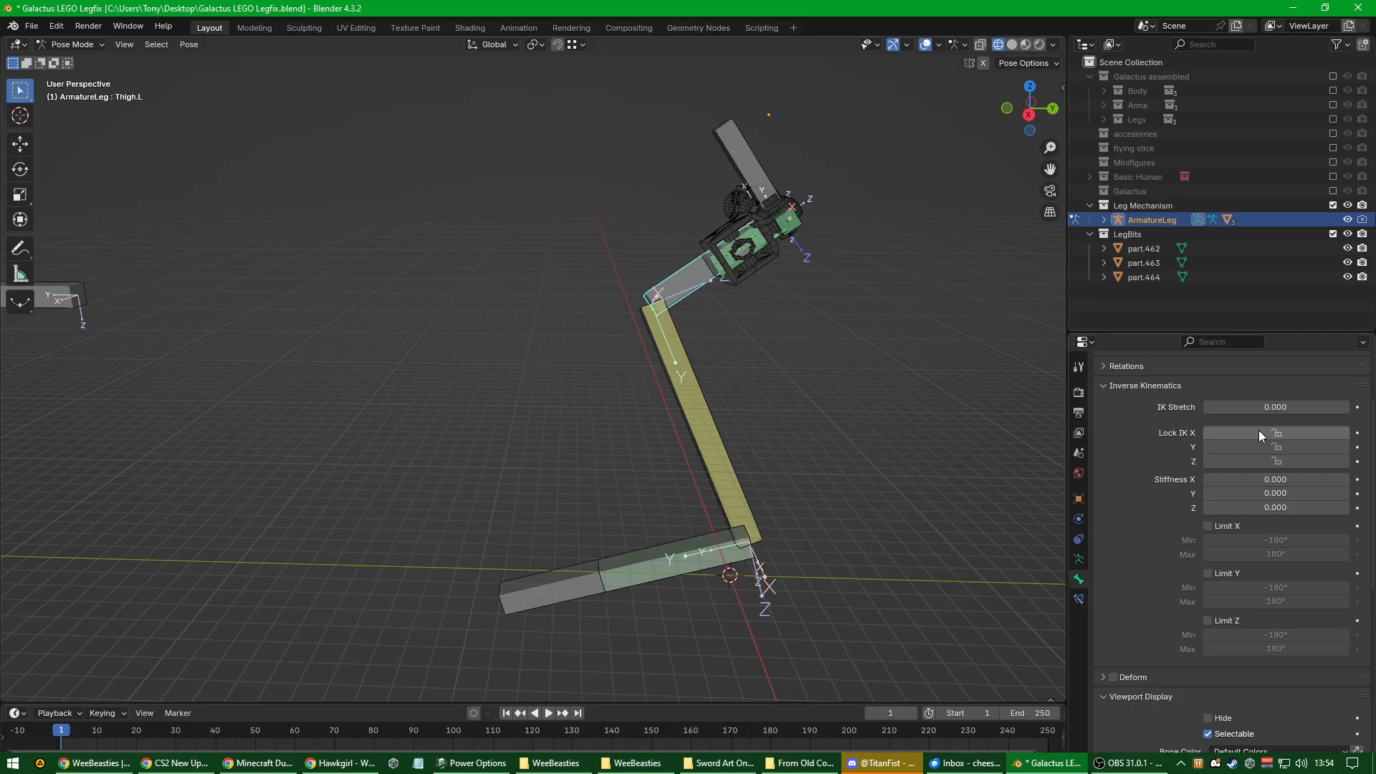
pyautogui.click(1259, 433)
pyautogui.click(1258, 433)
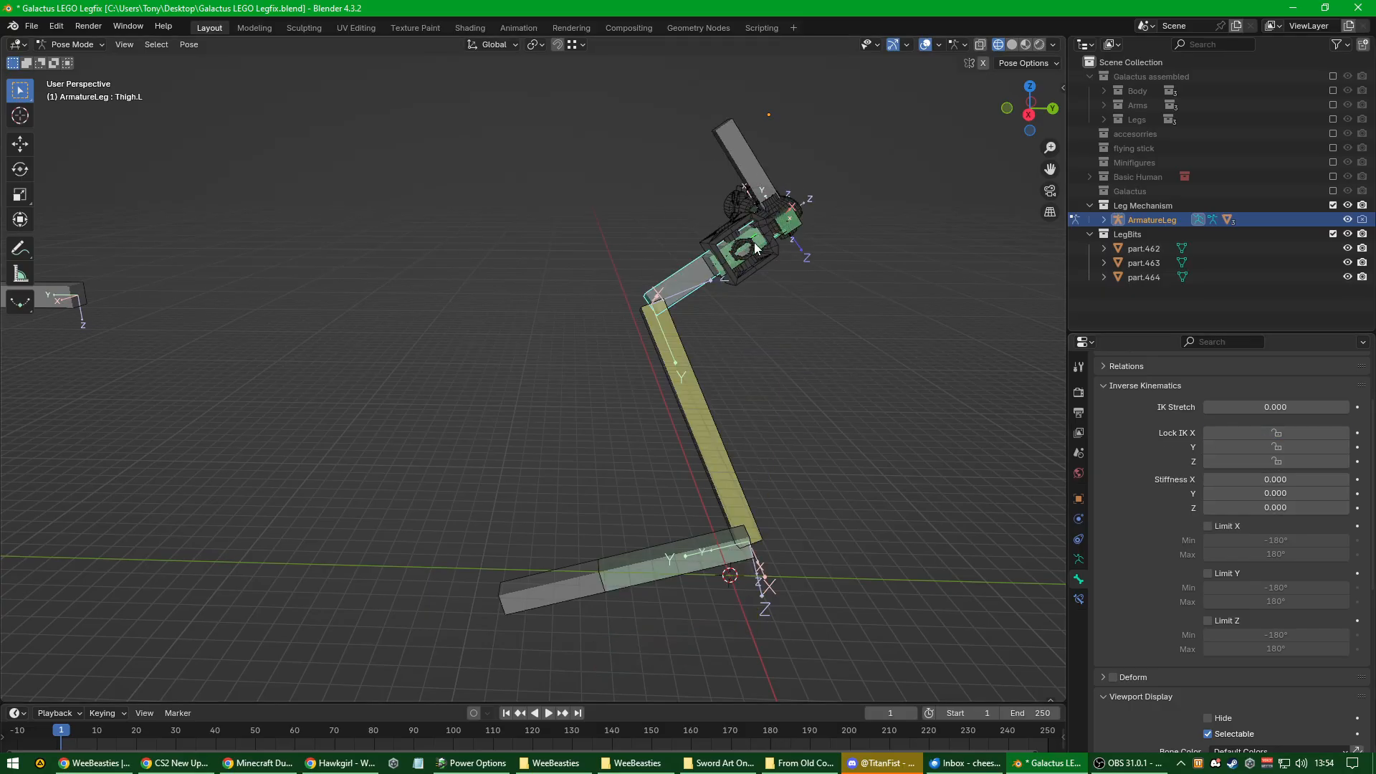
pyautogui.moveTo(754, 246); pyautogui.dragTo(720, 316, button='middle')
pyautogui.click(1252, 430)
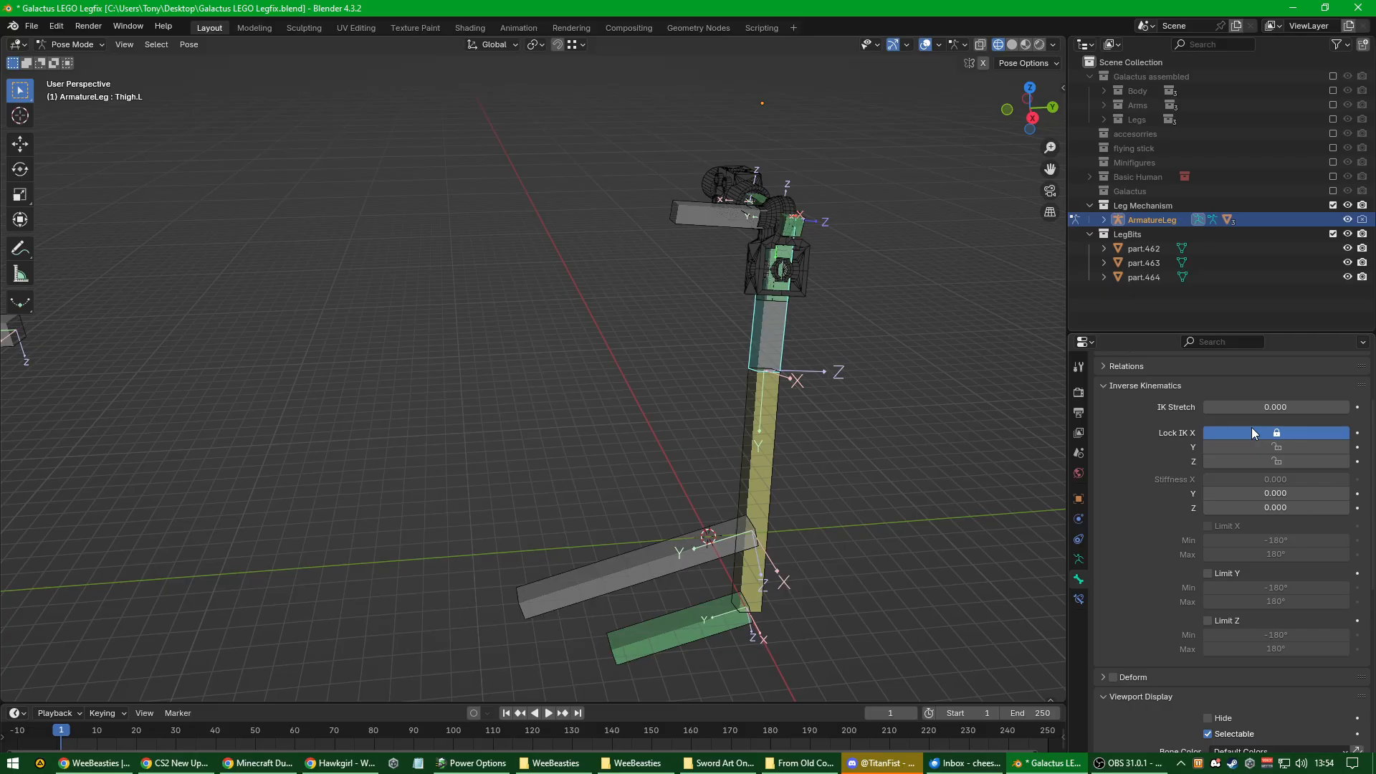
pyautogui.moveTo(710, 433); pyautogui.dragTo(689, 410, button='middle')
pyautogui.click(1223, 432)
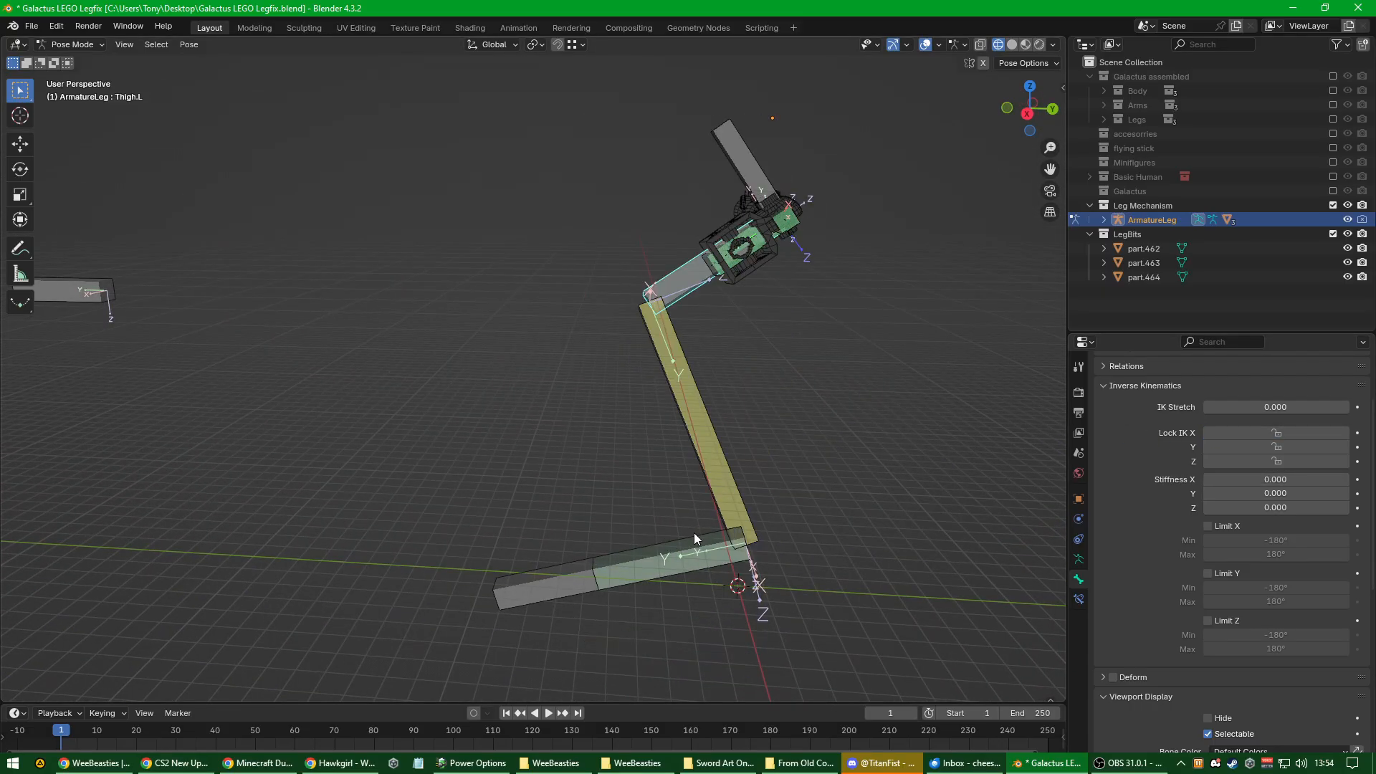
# Step: Select the foot IK control, Thigh.L and Shin.L in turn to examine the leg's IK chain
pyautogui.moveTo(720, 474); pyautogui.dragTo(608, 571, button='middle')
pyautogui.click(609, 571)
pyautogui.moveTo(653, 463); pyautogui.dragTo(731, 383, button='middle')
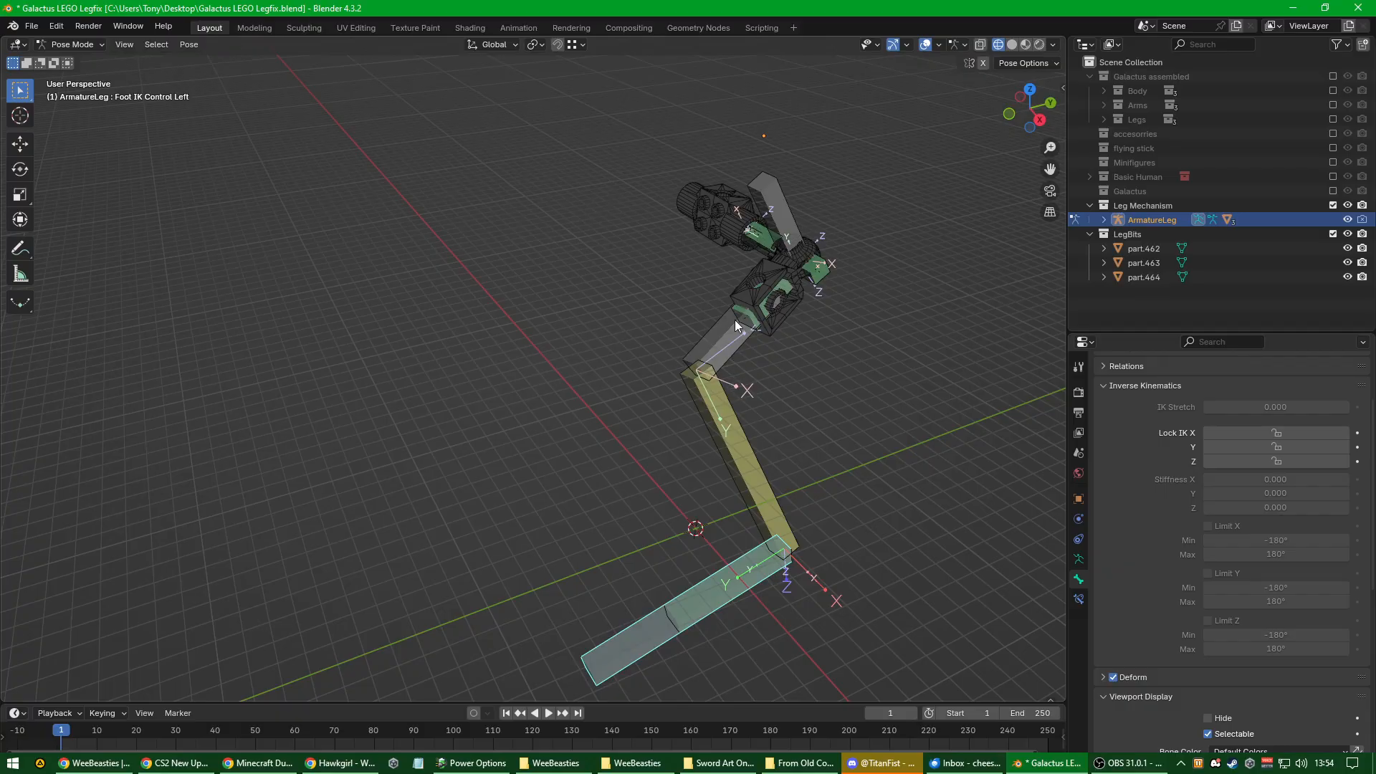
pyautogui.scroll(-3, 725, 359)
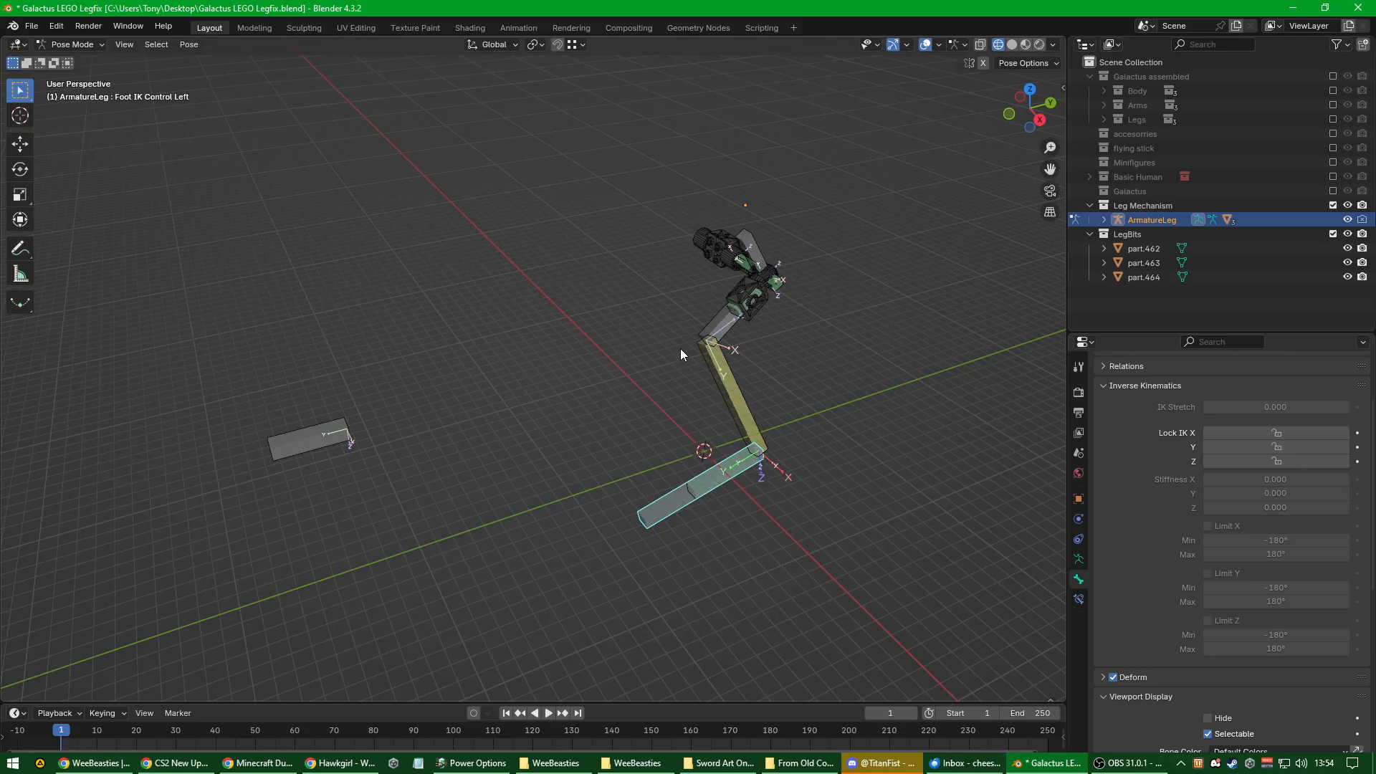
pyautogui.scroll(3, 688, 348)
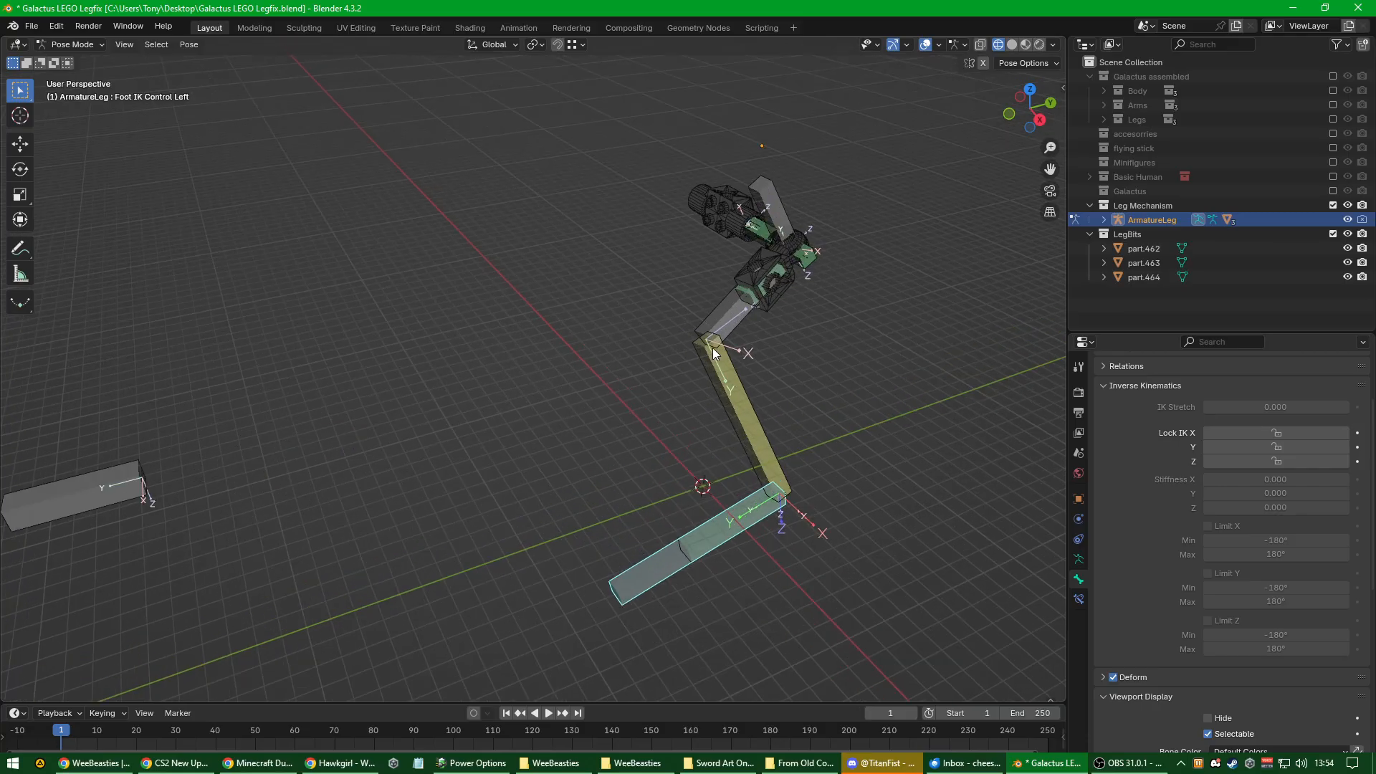
pyautogui.click(742, 325)
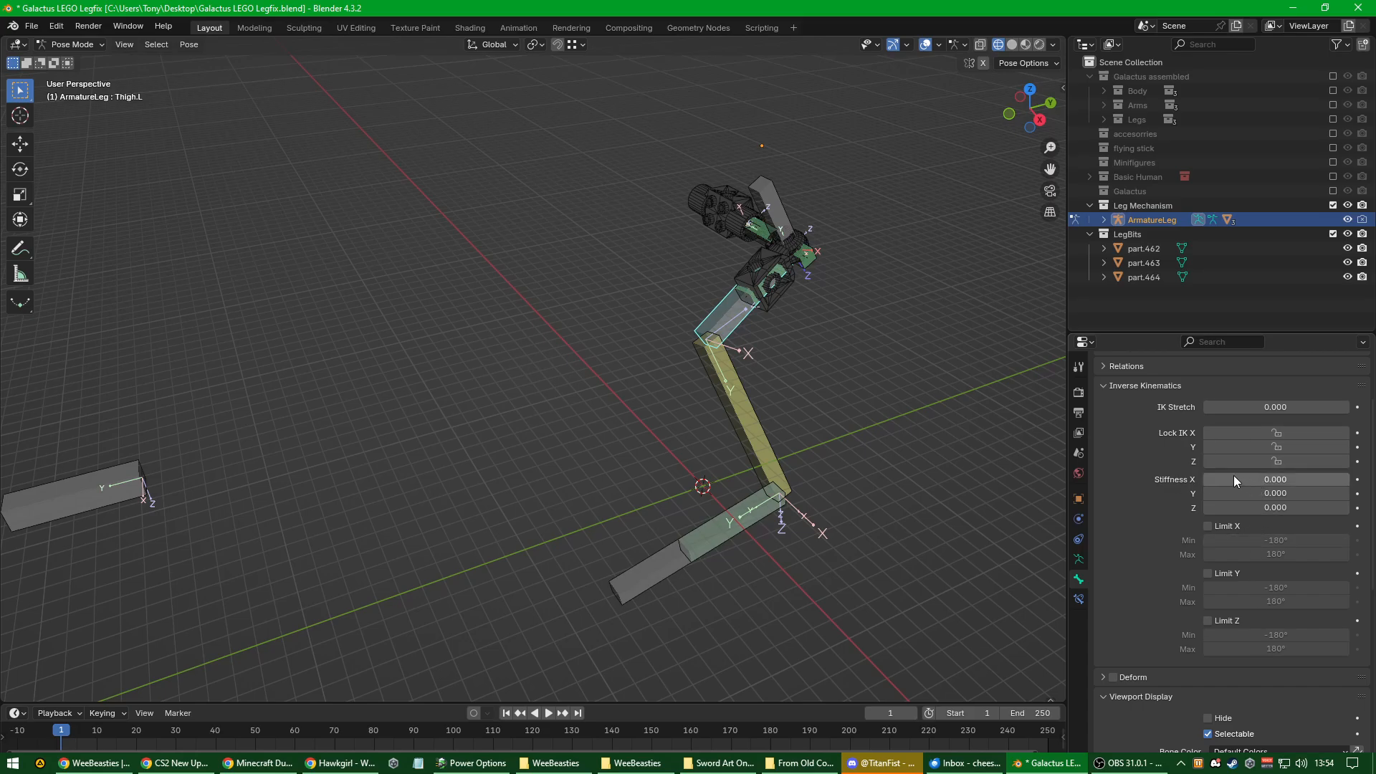
pyautogui.click(760, 416)
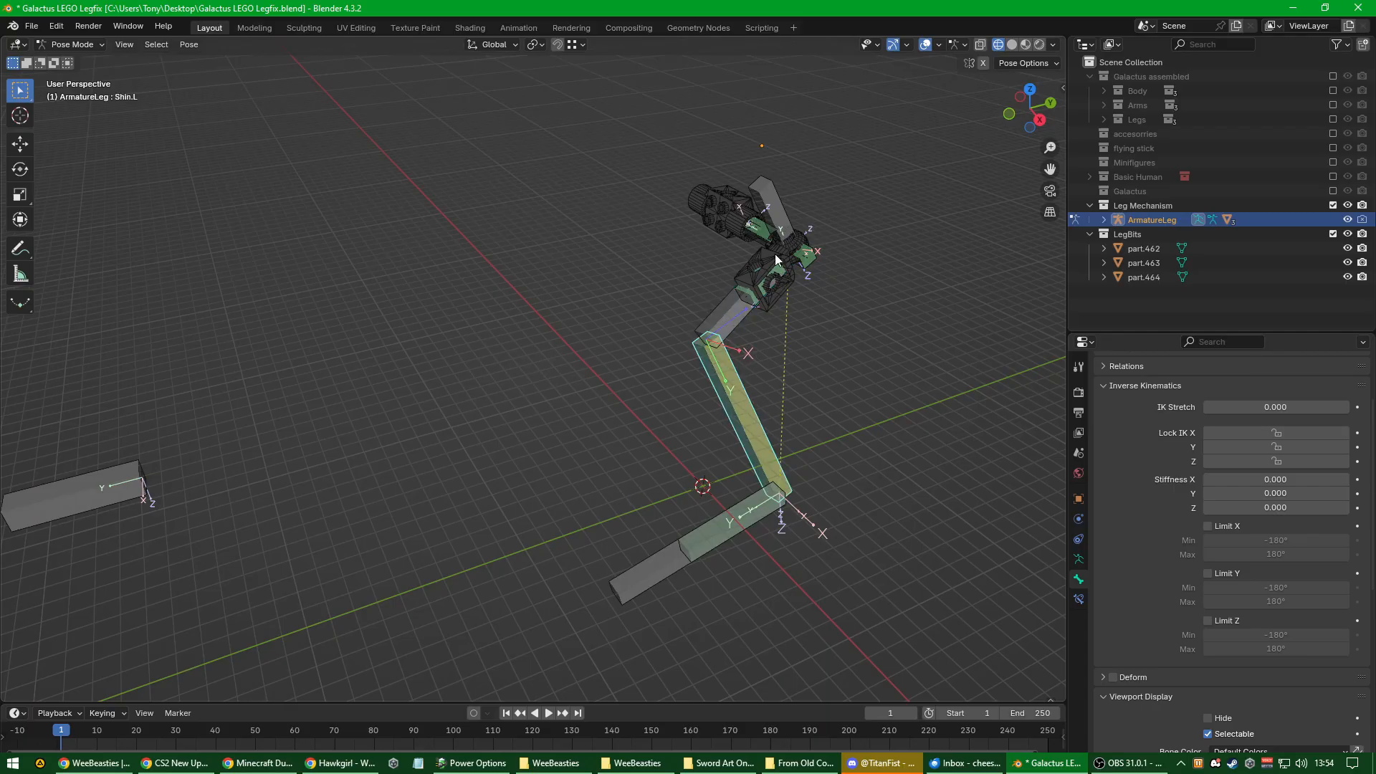
# Step: Rename the Hip-Joint-Roll.Left bone to MCH.Hip-Joint-Roll.Left
pyautogui.scroll(4, 777, 255)
pyautogui.click(844, 251)
pyautogui.click(703, 335)
pyautogui.click(704, 336)
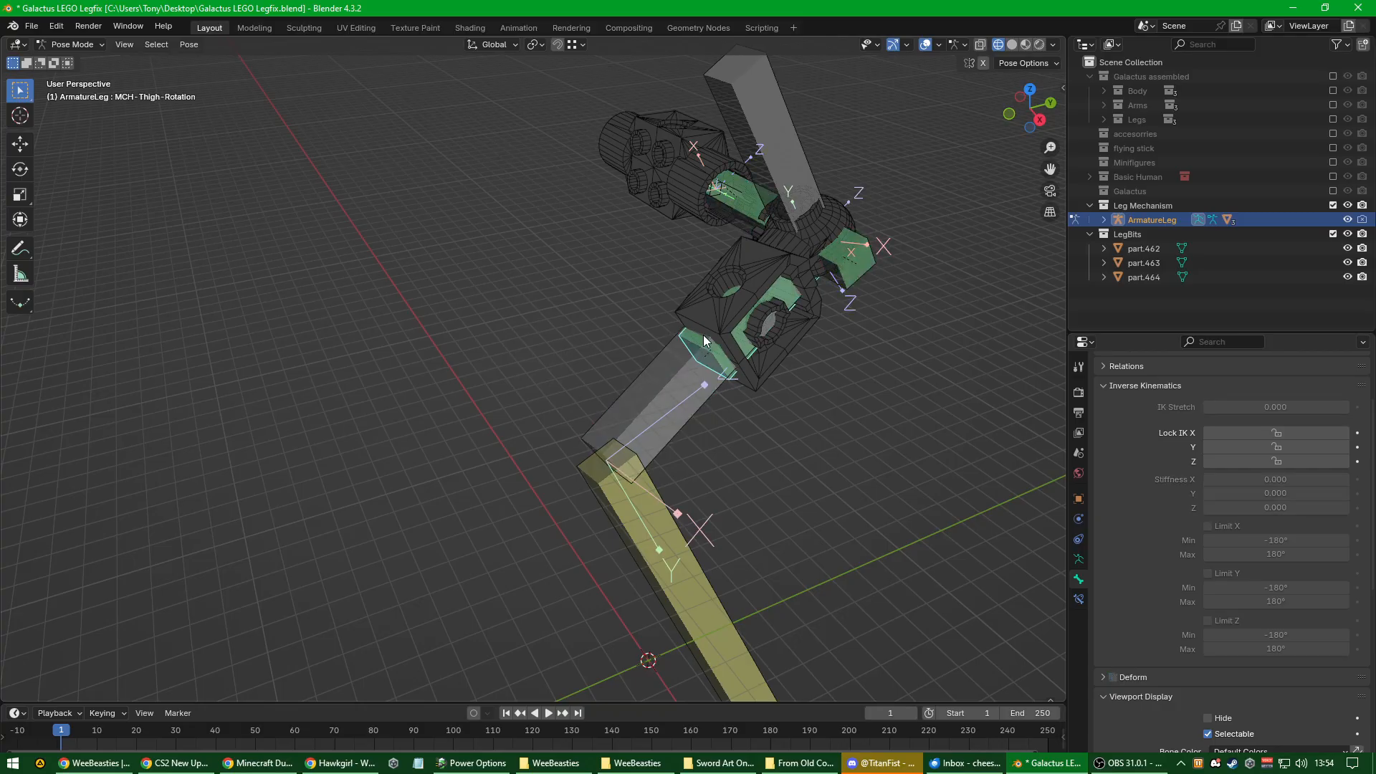
pyautogui.click(849, 244)
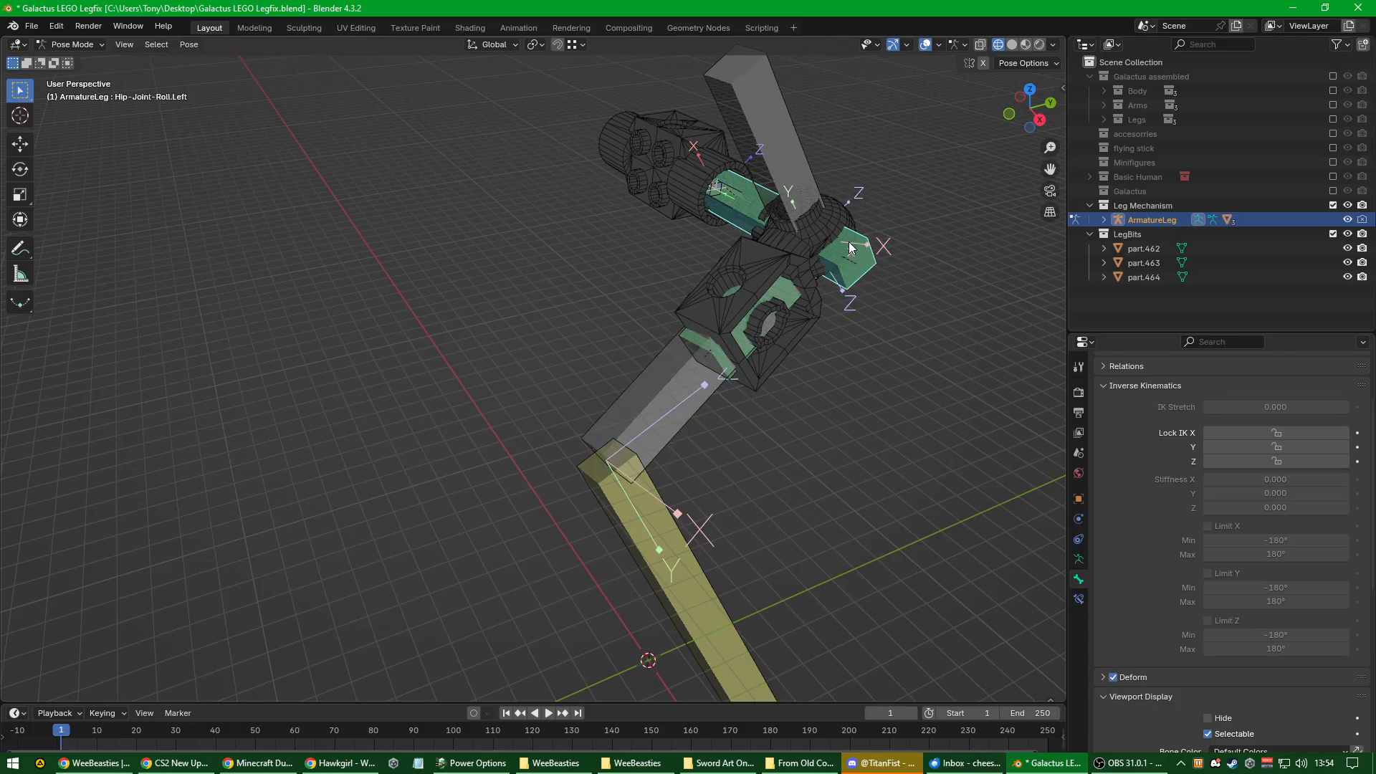
pyautogui.click(1078, 598)
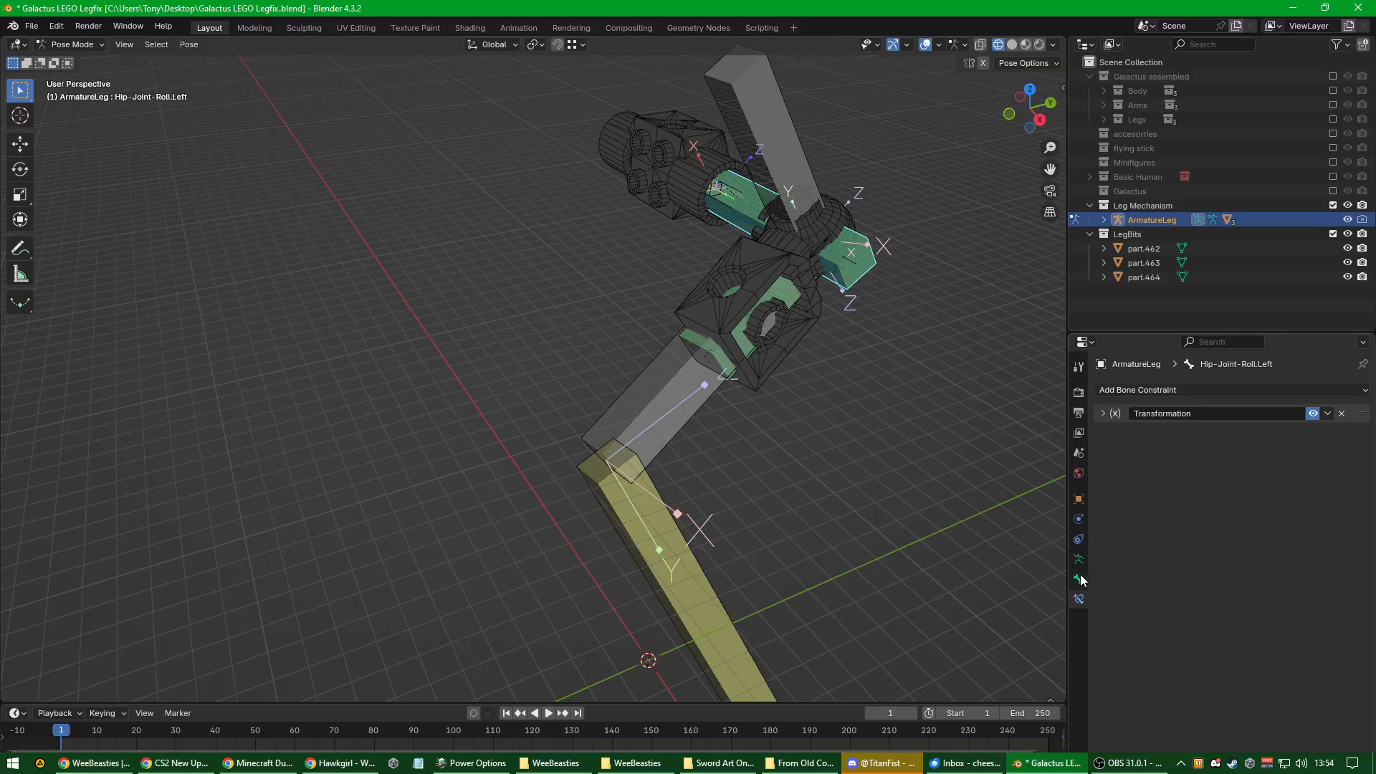
pyautogui.click(1079, 579)
pyautogui.click(1213, 393)
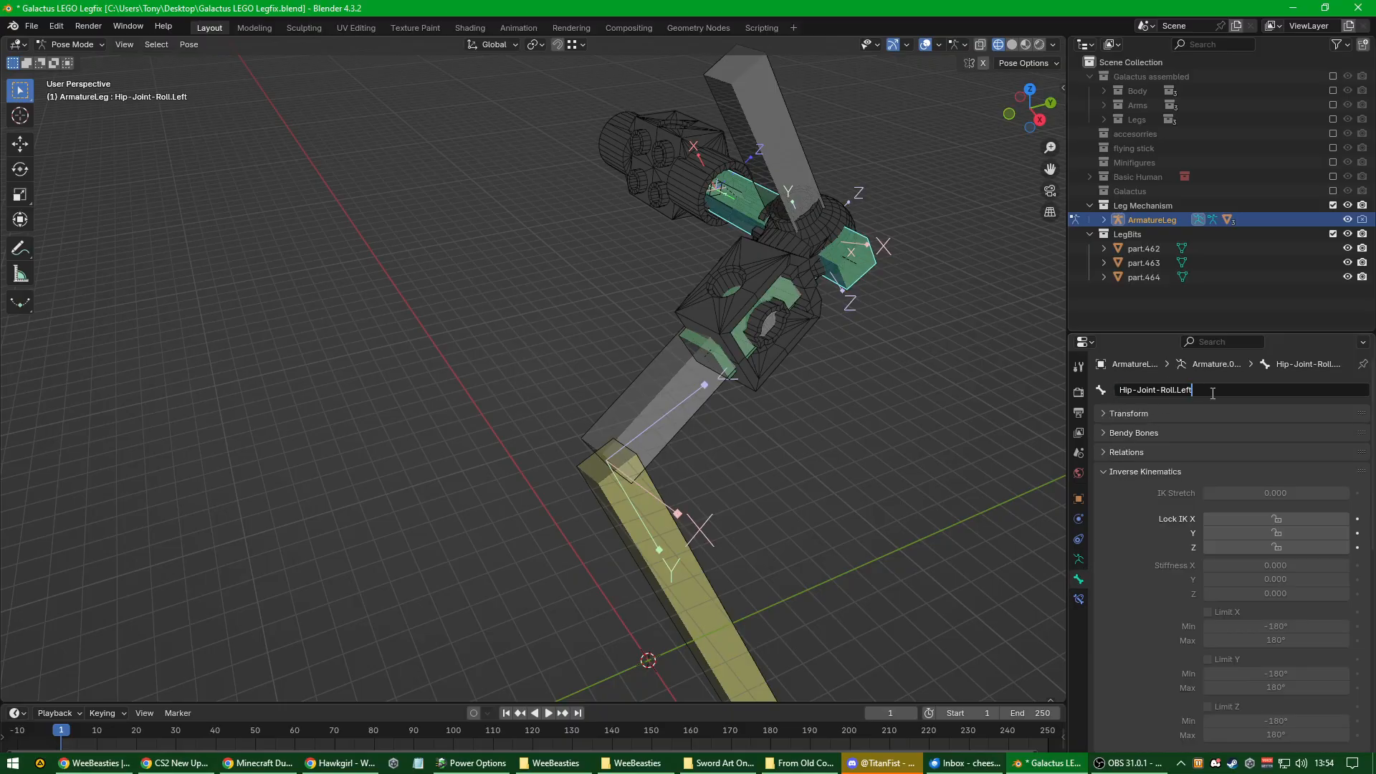
pyautogui.write('MCH.')
pyautogui.press('Return')
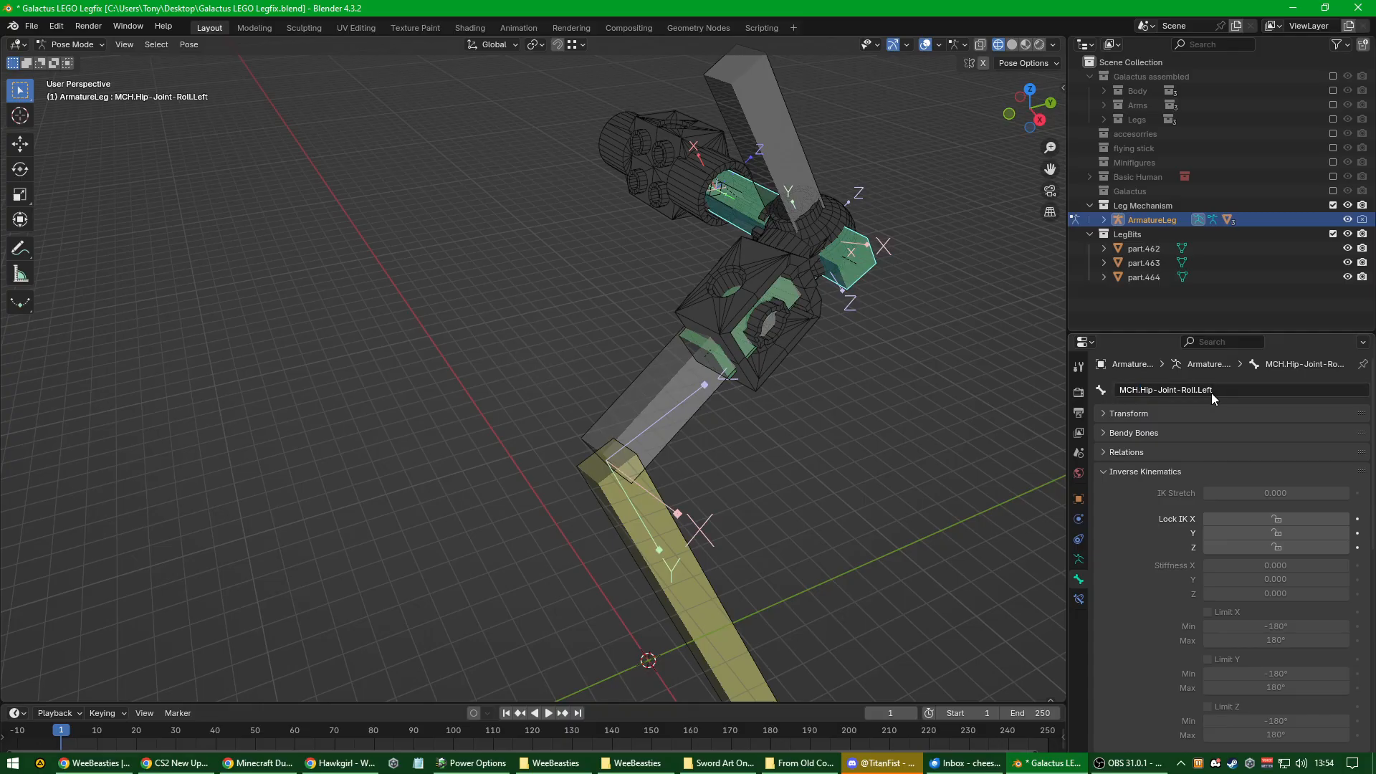
# Step: Check MCH-Thigh-Rotation's name, and rename the upright tracking bone Hip-Joint-Roll.Left.001 to MCH.Thigh-Start.FrontTarget.Left
pyautogui.click(736, 345)
pyautogui.click(736, 345)
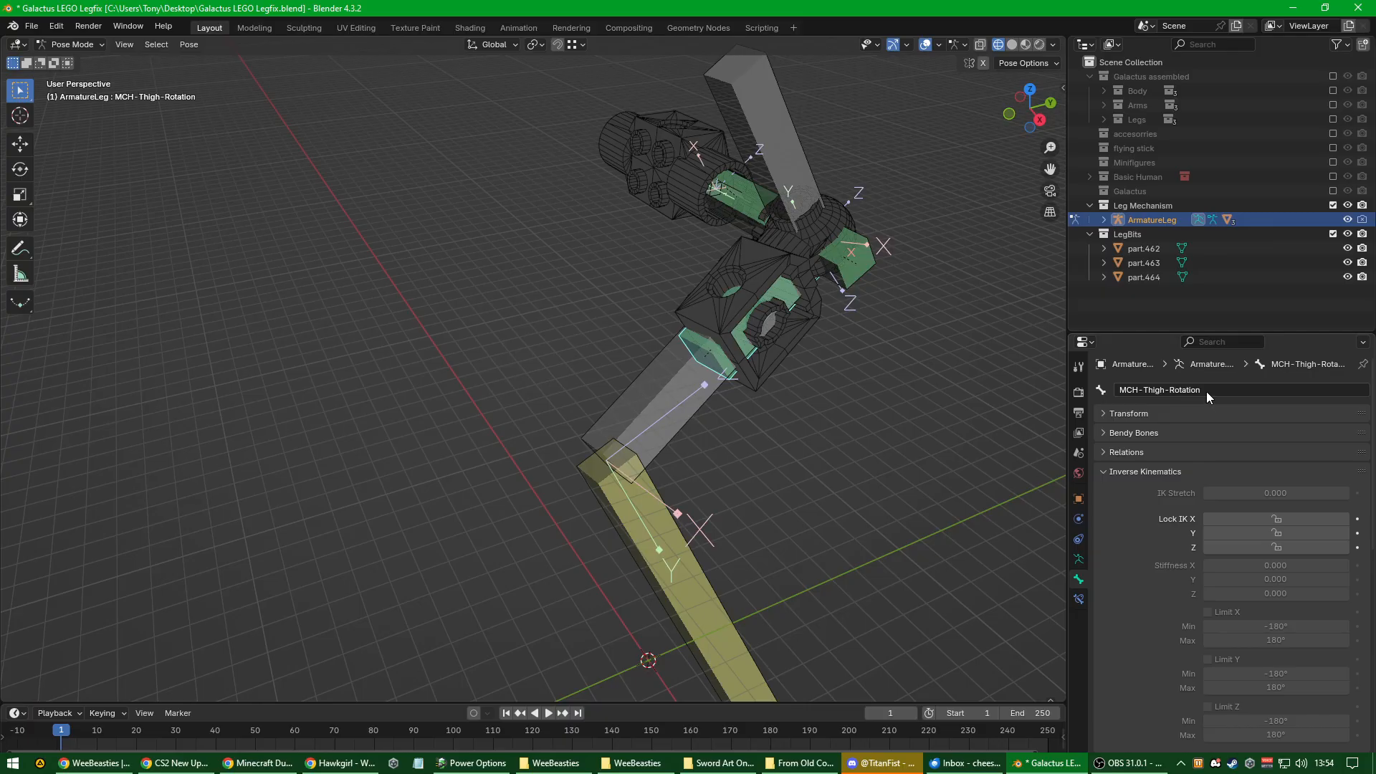
pyautogui.click(772, 150)
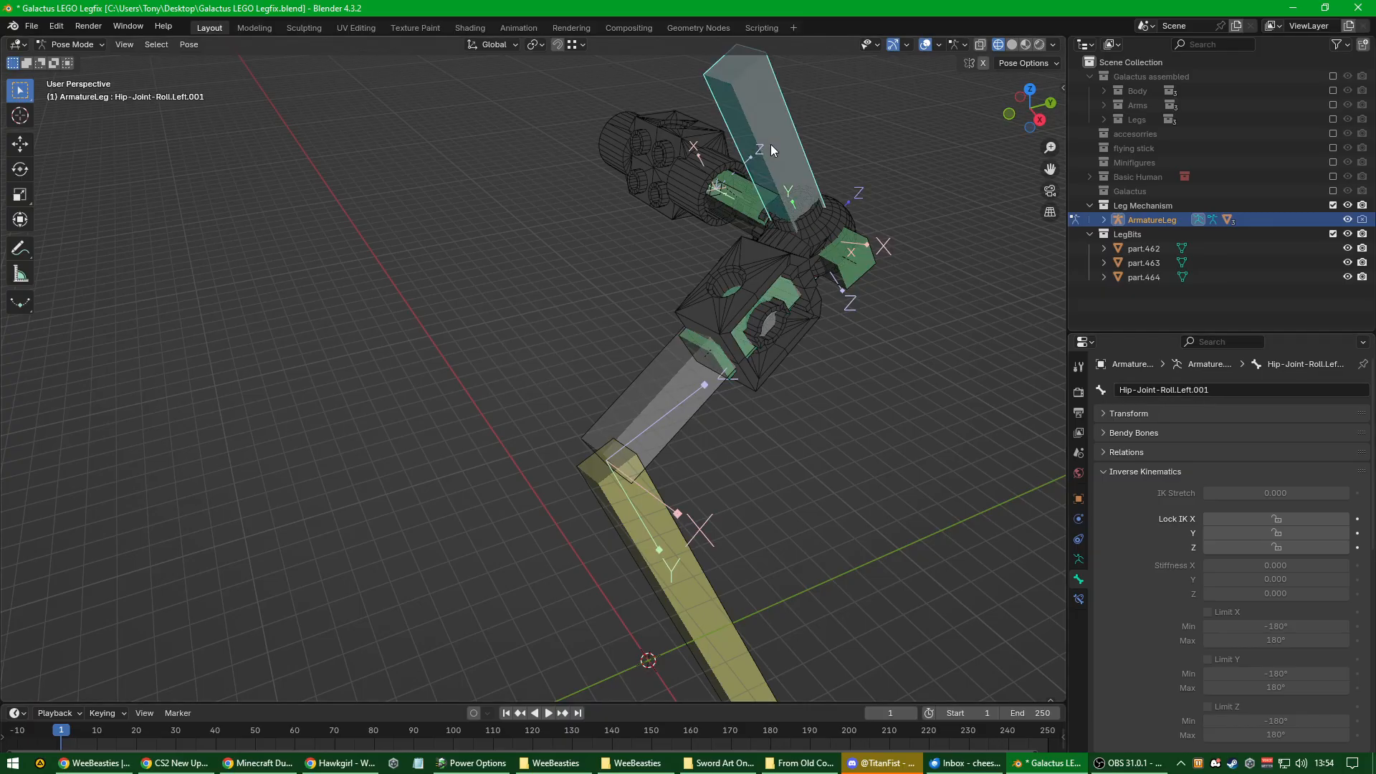
pyautogui.click(1216, 391)
pyautogui.press('Home')
pyautogui.write('MCH.')
pyautogui.press('Left')
pyautogui.press('Left')
pyautogui.press('Left')
pyautogui.press('Left')
pyautogui.hotkey('shift', 'End')
pyautogui.write('Thigh')
pyautogui.write('-Start.FrontTarget.Left')
pyautogui.press('Return')
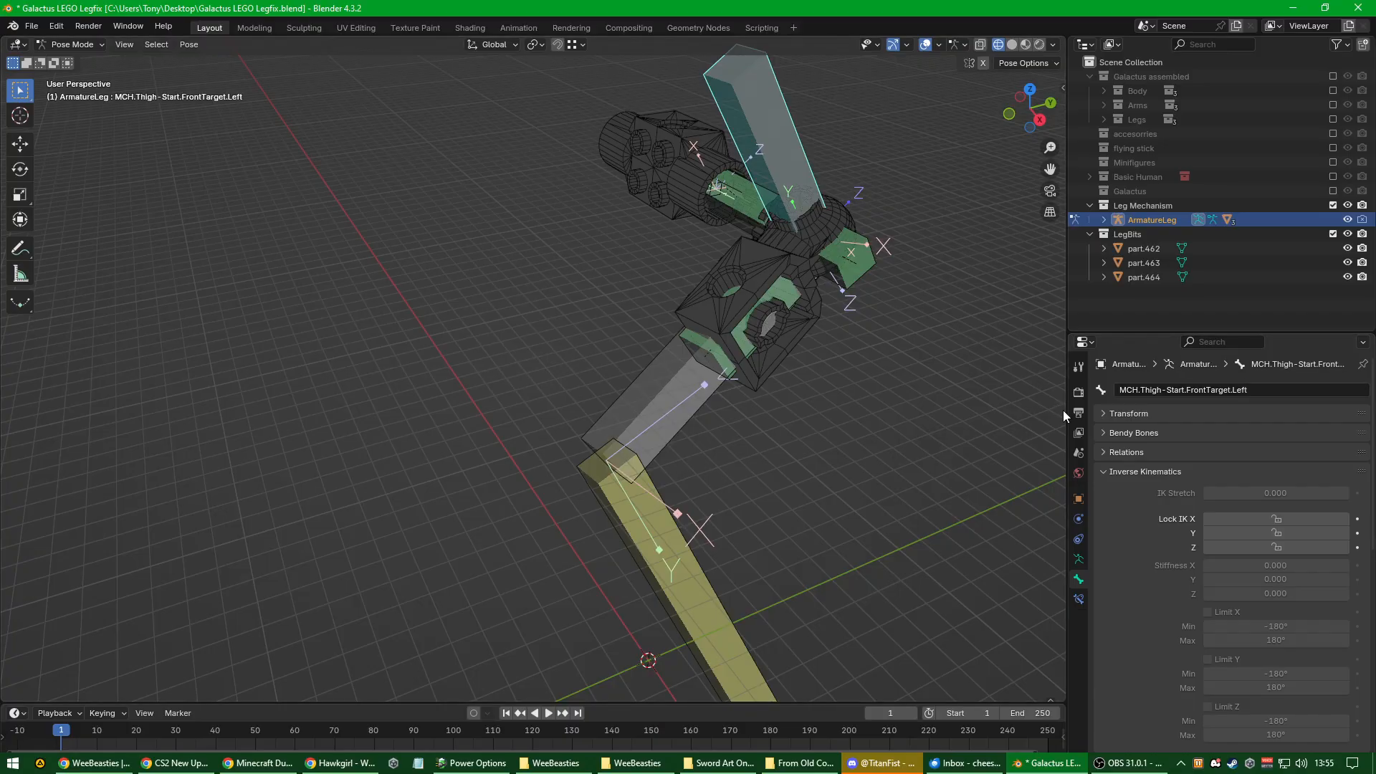
# Step: Select the thigh part.464 in Object Mode to check its parent bone, and return to ArmatureLeg in Pose Mode
pyautogui.scroll(1, 823, 221)
pyautogui.keyDown('shift'); pyautogui.moveTo(823, 226); pyautogui.dragTo(849, 282, button='middle'); pyautogui.keyUp('shift')
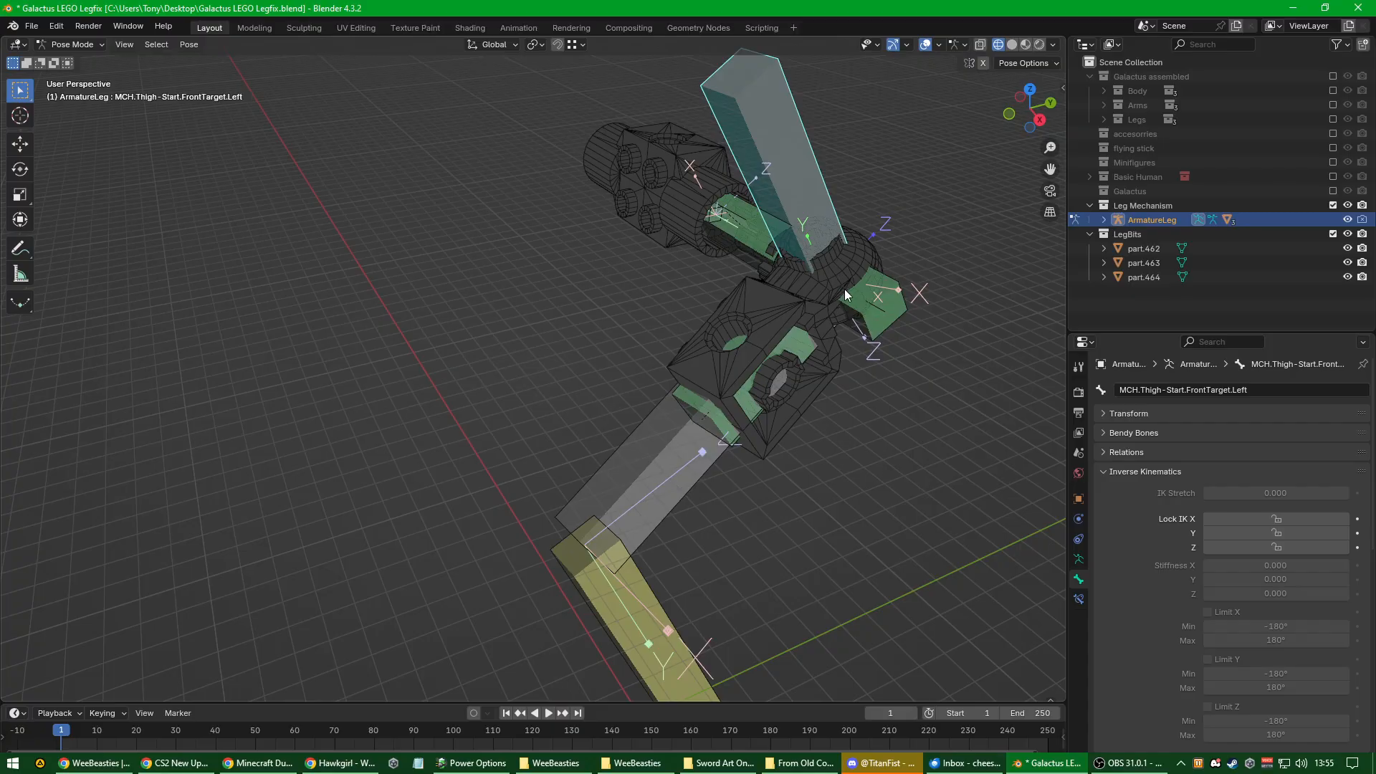
pyautogui.click(871, 311)
pyautogui.click(759, 175)
pyautogui.hotkey('ctrl', 'Tab')
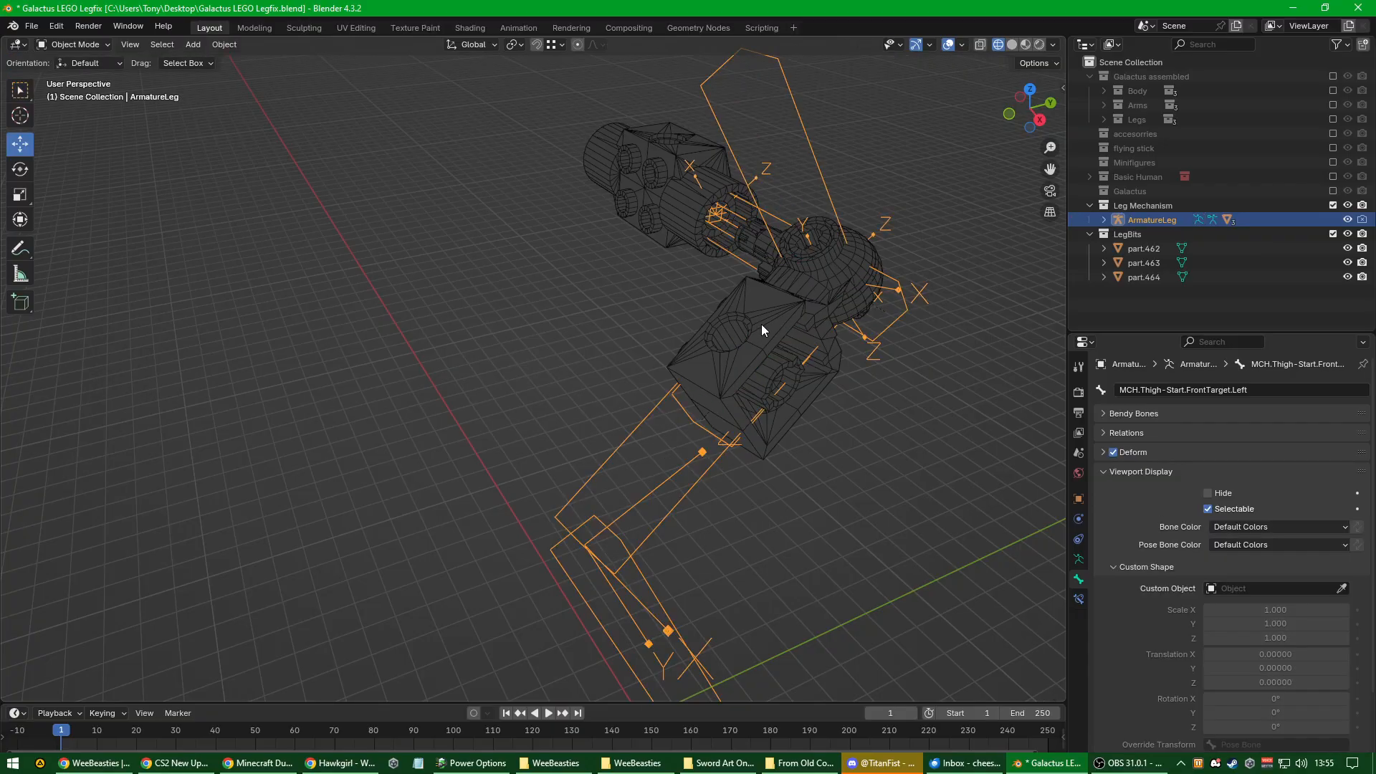
pyautogui.click(748, 326)
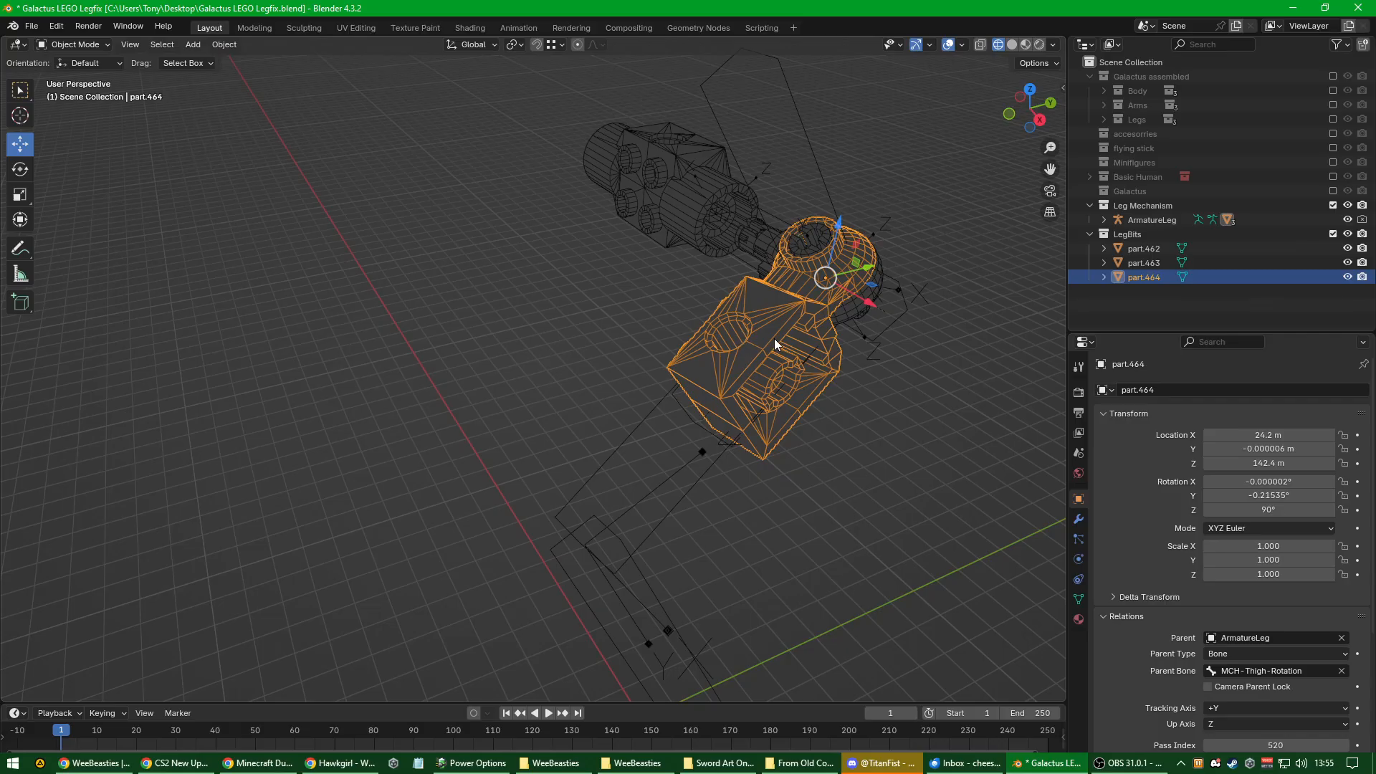
pyautogui.click(802, 117)
pyautogui.hotkey('ctrl', 'Tab')
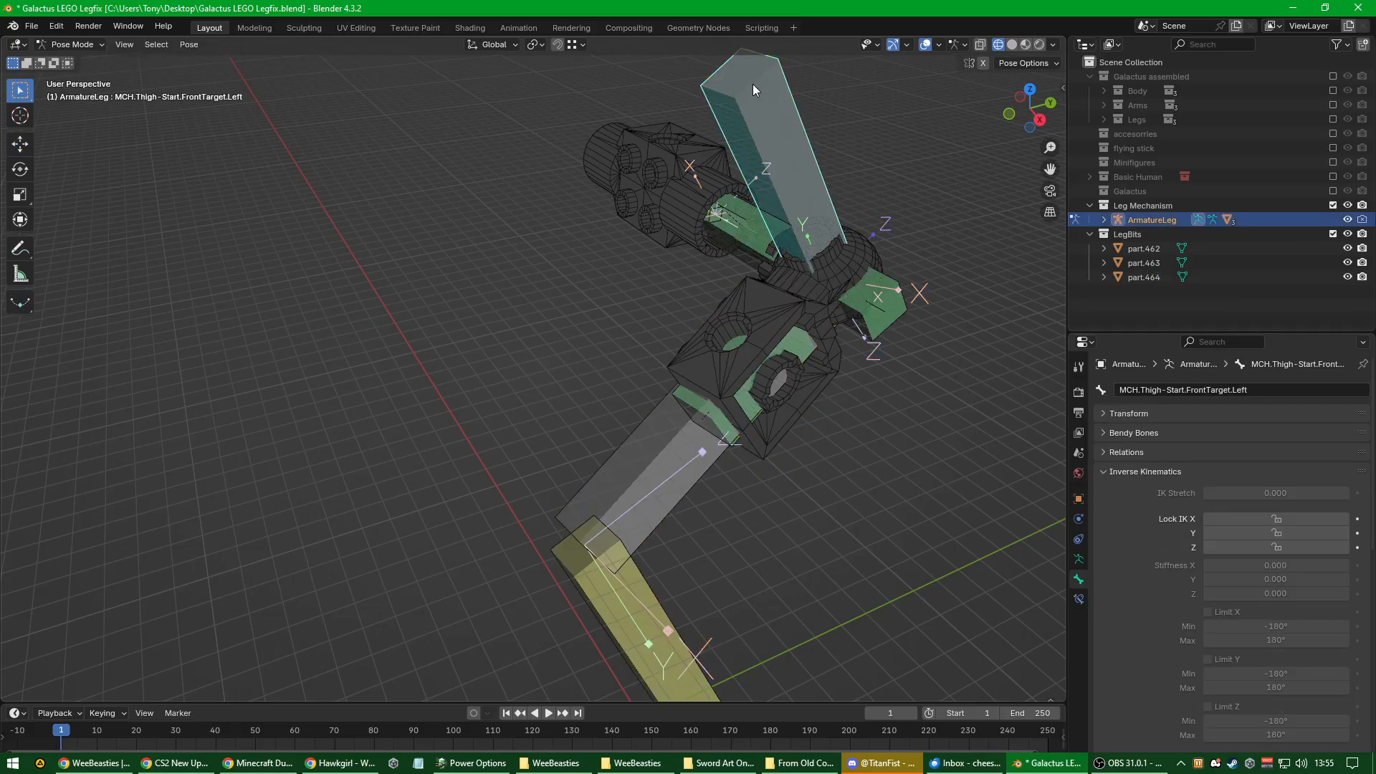
# Step: Select only the free end of MCH.Thigh-Start.FrontTarget.Left in Edit Mode and examine its placement in front of the hip
pyautogui.press('Tab')
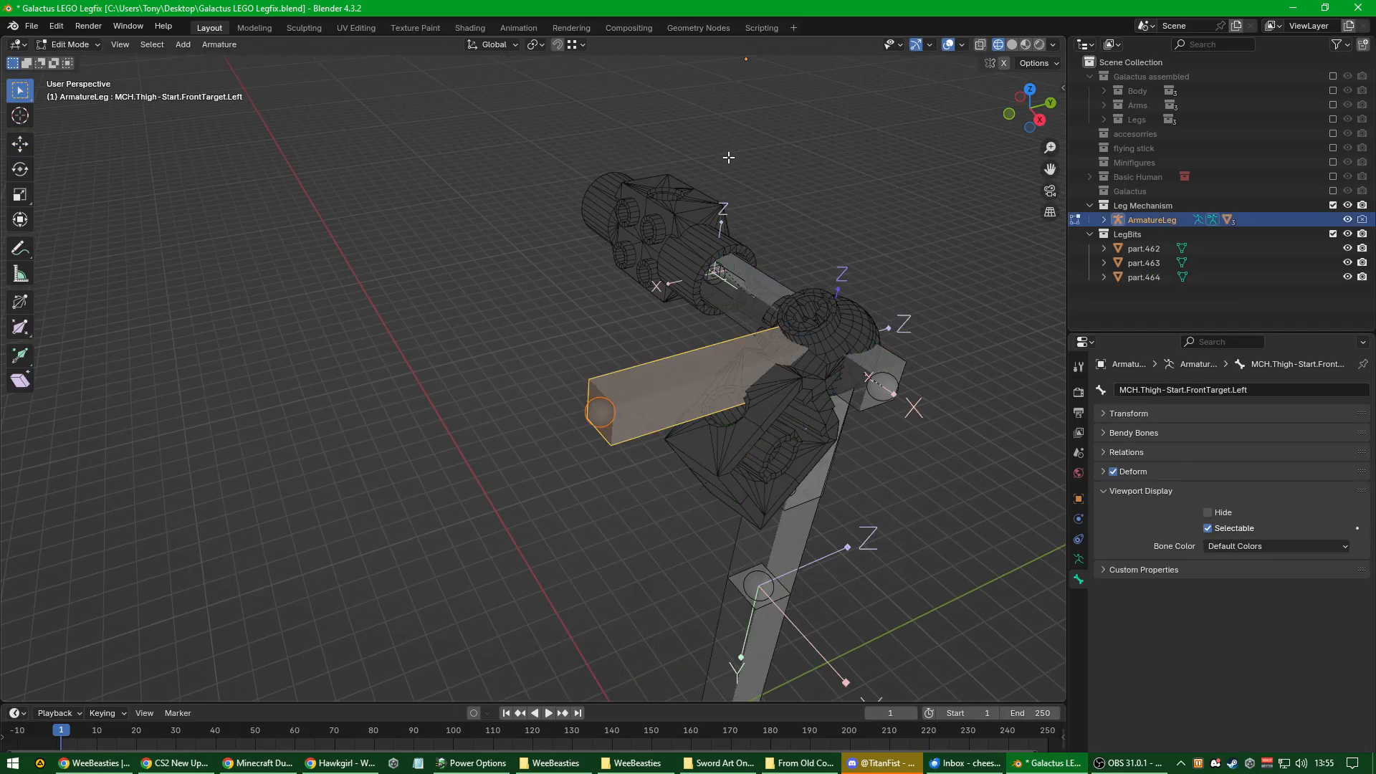
pyautogui.click(583, 412)
pyautogui.click(583, 413)
pyautogui.press('c')
pyautogui.middleClick(823, 349)
pyautogui.rightClick(732, 378)
pyautogui.hotkey('alt', 'z')
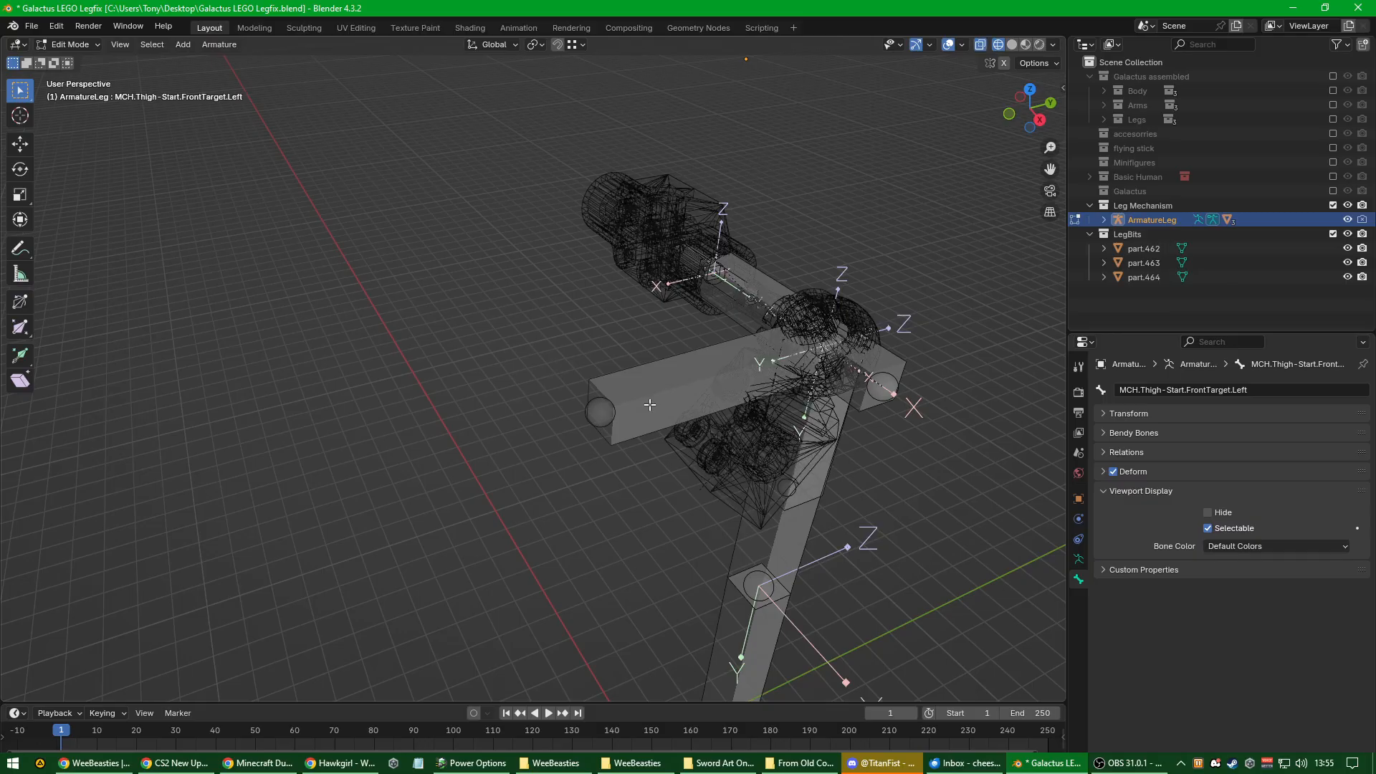
pyautogui.click(595, 420)
pyautogui.hotkey('alt', 'z')
pyautogui.moveTo(693, 407)
pyautogui.mouseDown(button='middle')
pyautogui.moveTo(661, 393)
pyautogui.moveTo(671, 402)
pyautogui.mouseUp(button='middle')
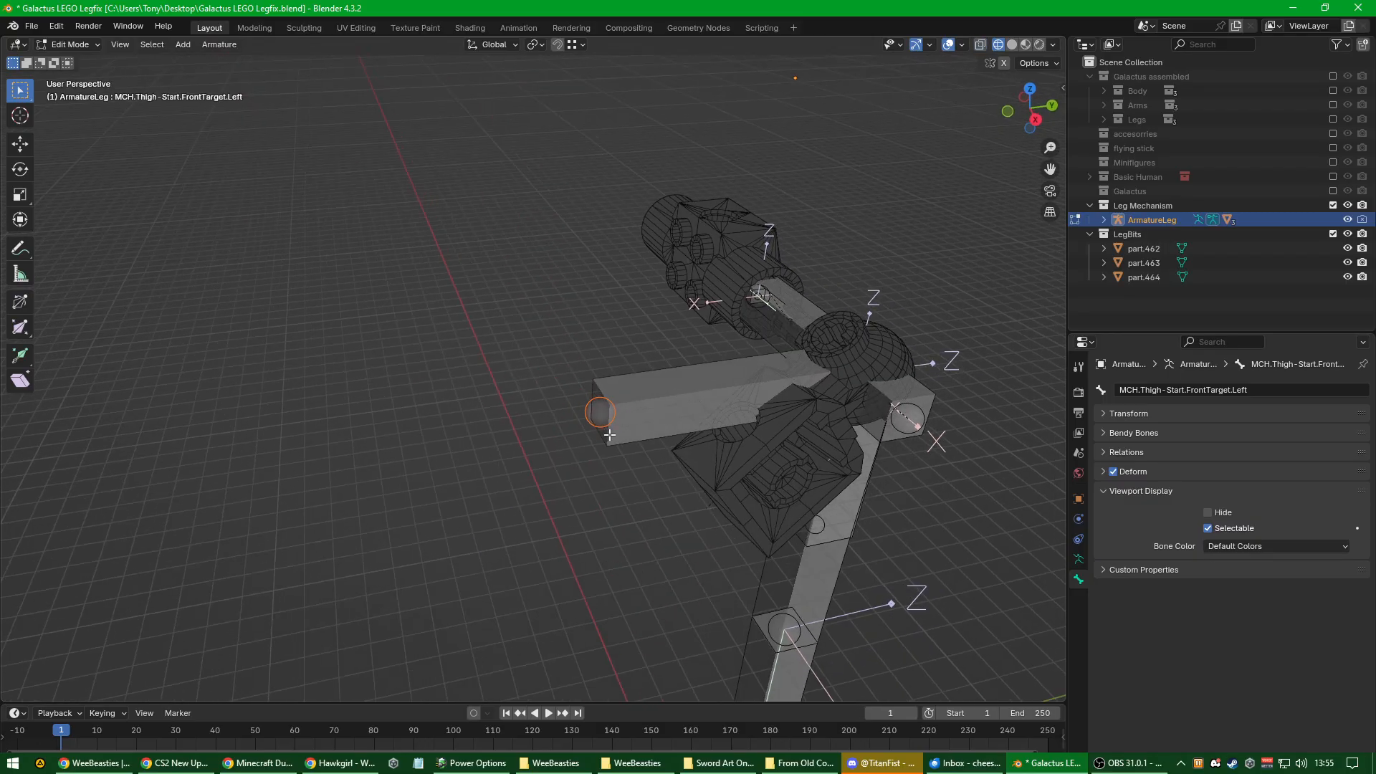
# Step: Return ArmatureLeg to Object Mode, deselect everything, and save the file
pyautogui.hotkey('ctrl', 'Tab')
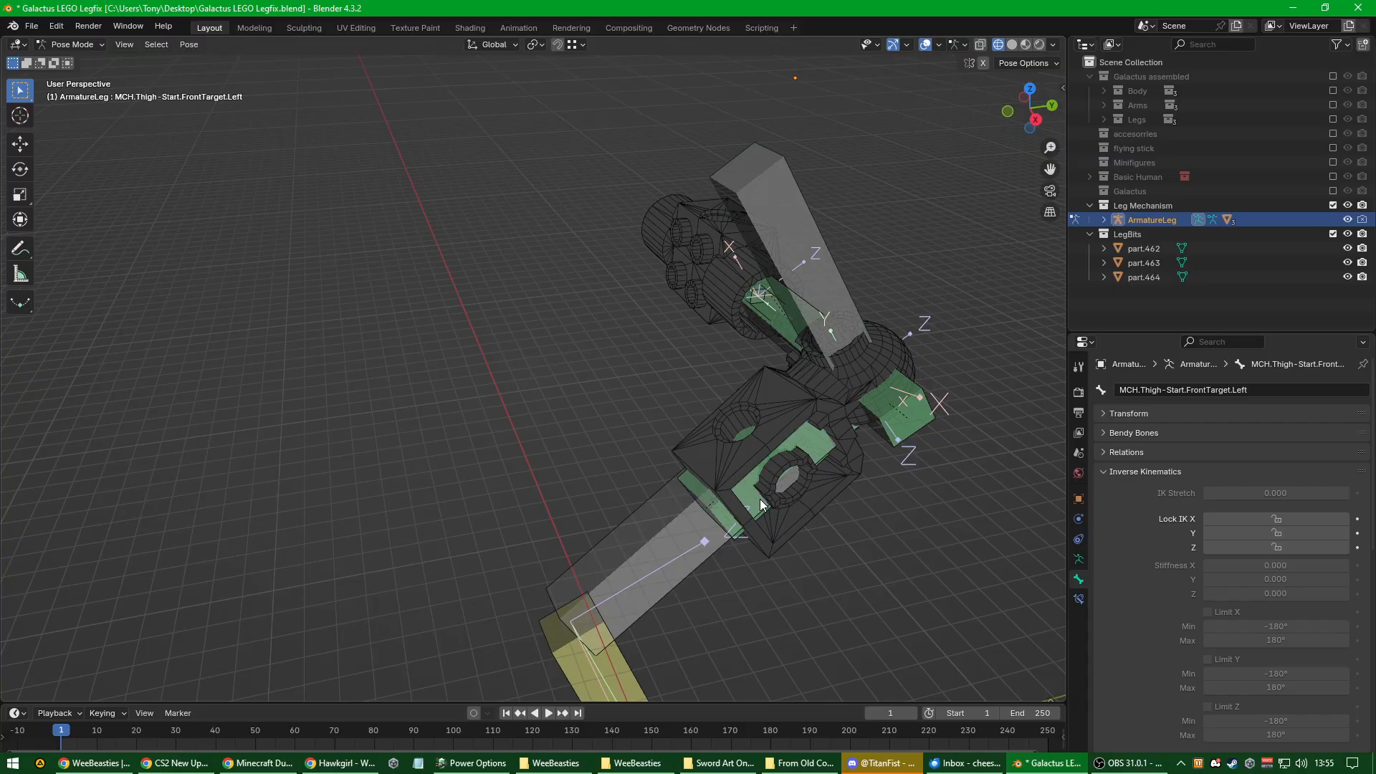
pyautogui.keyDown('shift'); pyautogui.moveTo(760, 499); pyautogui.dragTo(800, 355, button='middle'); pyautogui.keyUp('shift')
pyautogui.hotkey('ctrl', 'Tab')
pyautogui.scroll(-4, 806, 411)
pyautogui.hotkey('alt', 'a')
pyautogui.hotkey('ctrl', 's')
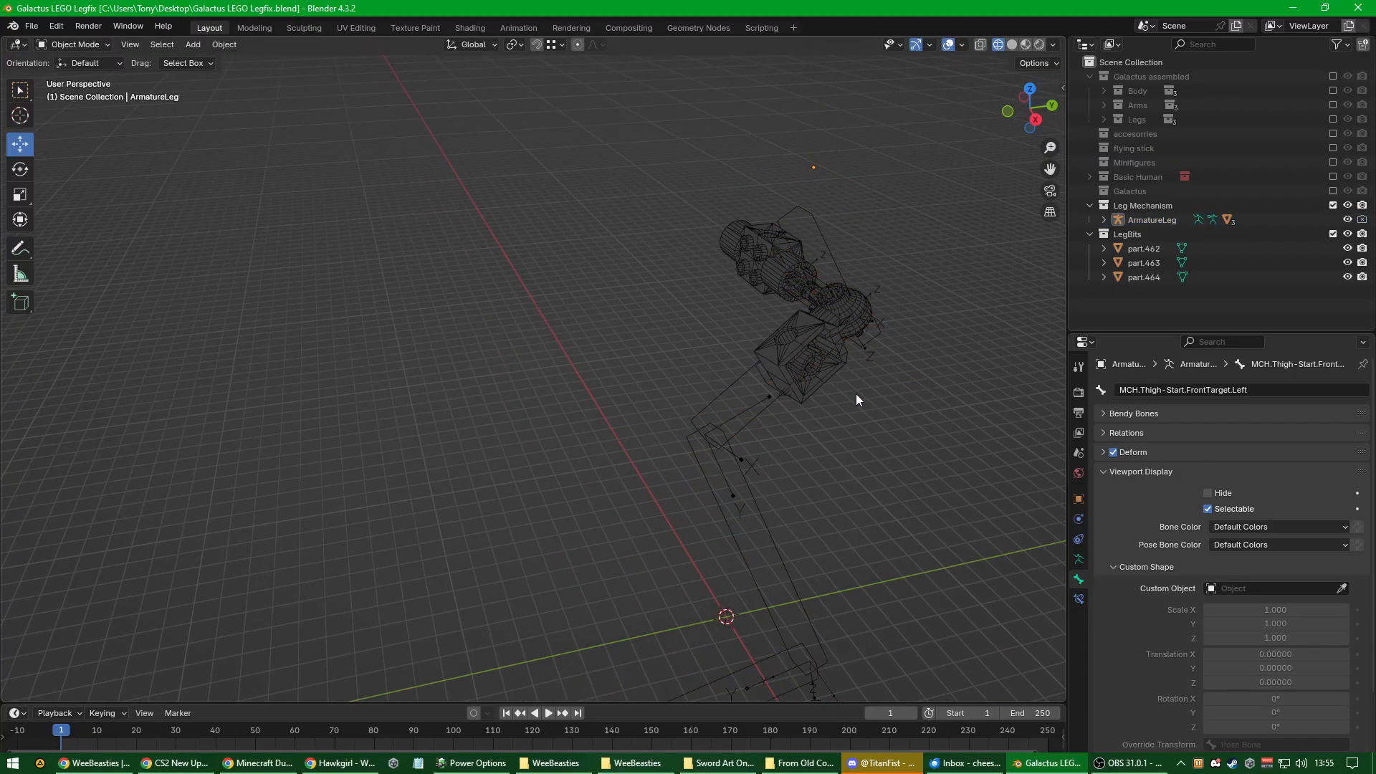